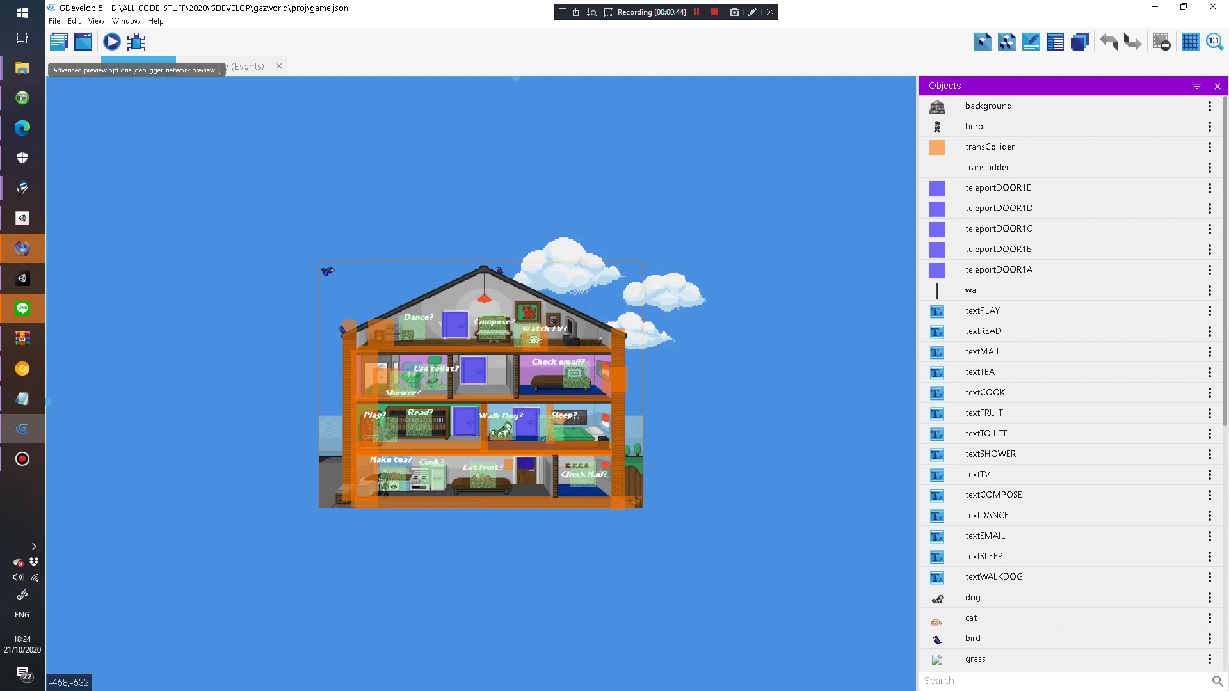
Step: Launch a preview of the house scene and reposition its window over the middle of the scene canvas
scroll(270, 230, "up", 5, "ctrl")
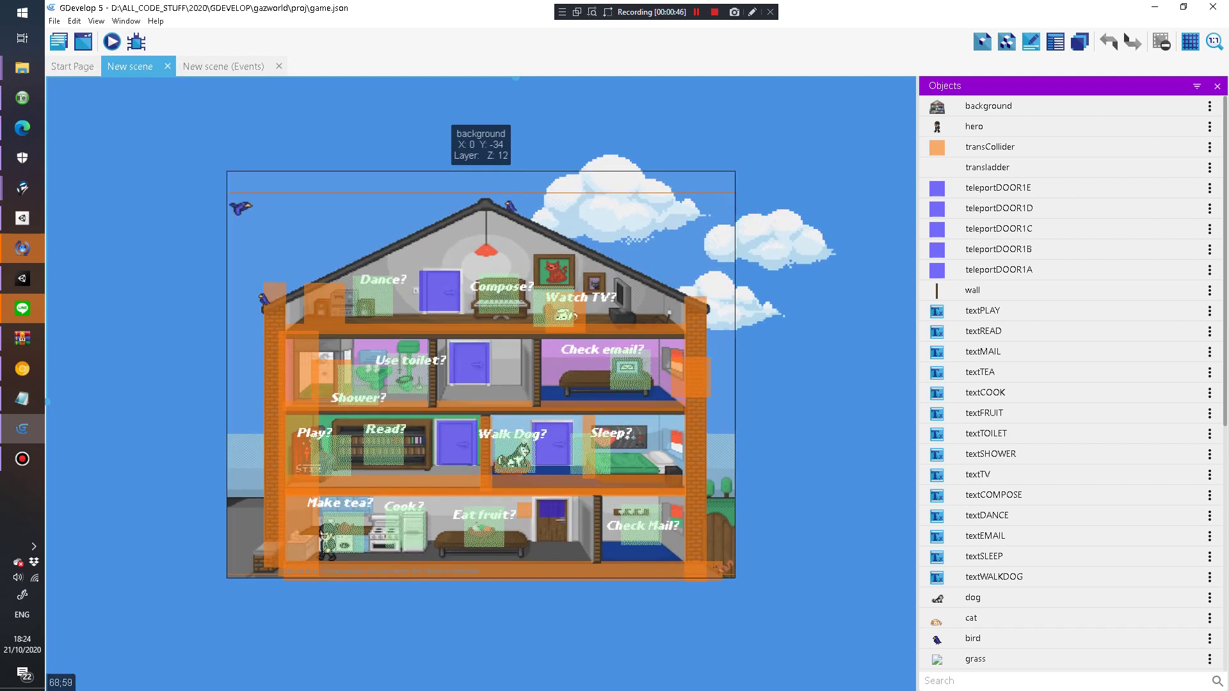
scroll(270, 230, "up", 3, "ctrl")
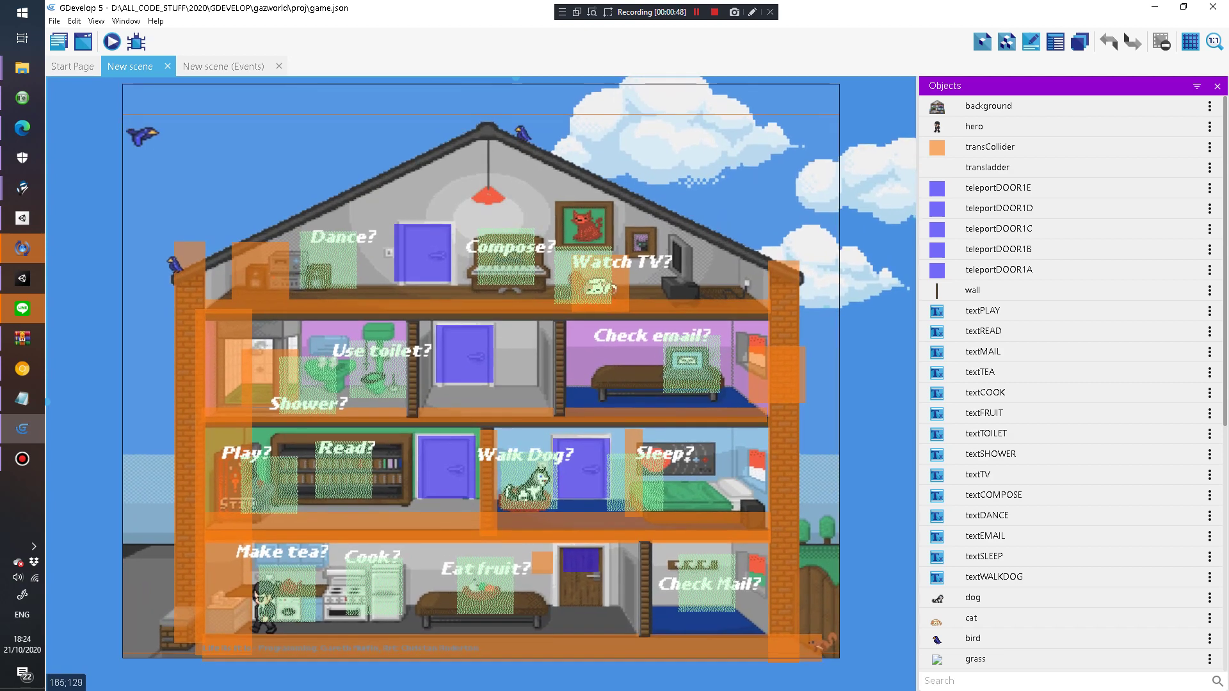
scroll(480, 371, "down", 1, "ctrl")
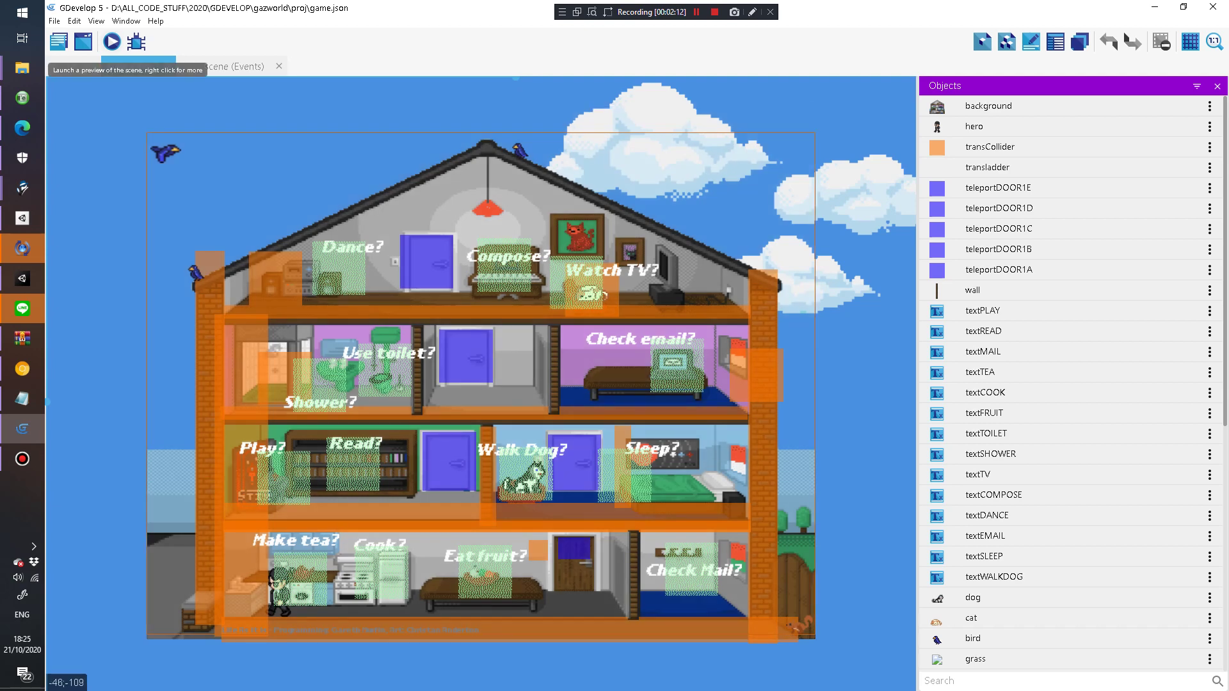
left_click(111, 42)
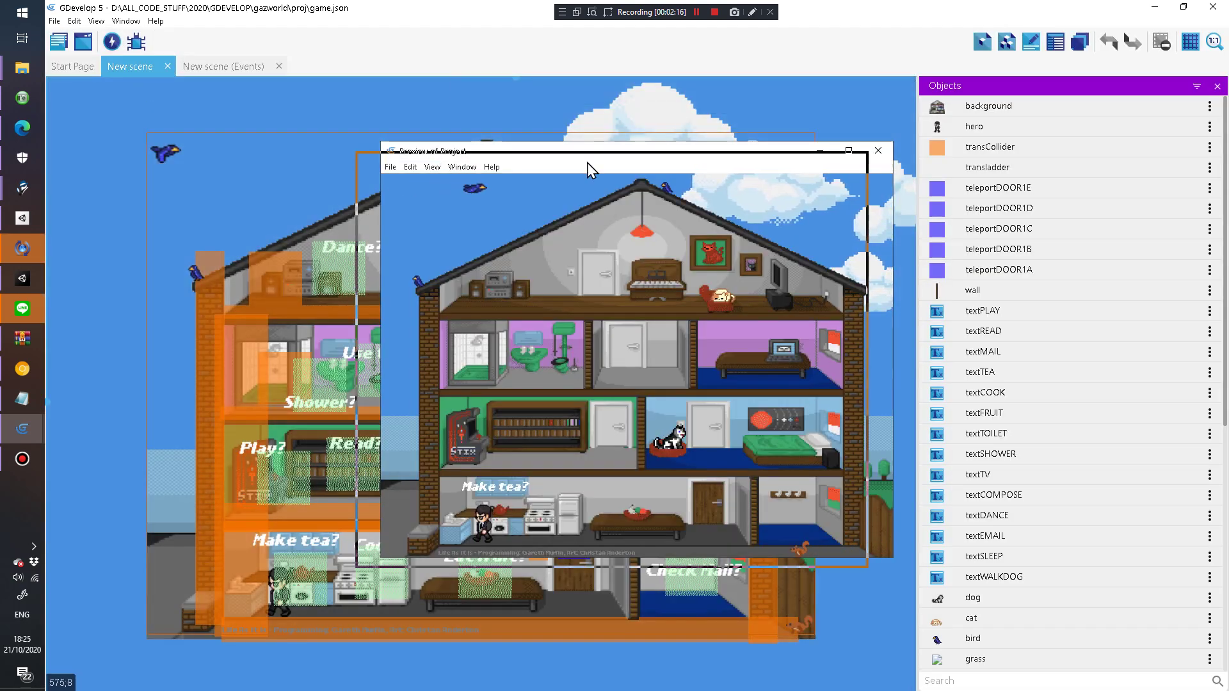
left_click_drag(488, 151, 364, 196)
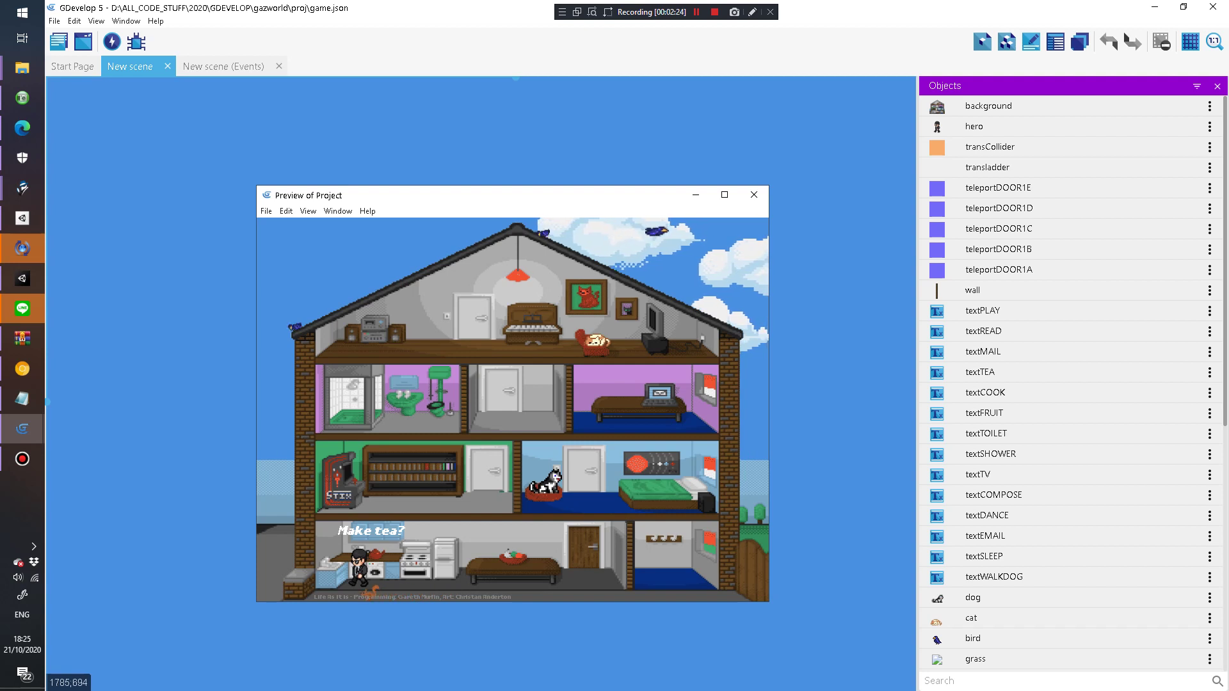
Step: Walk the hero around the kitchen to test the tea-making spot and the area by the cooker
key("Right")
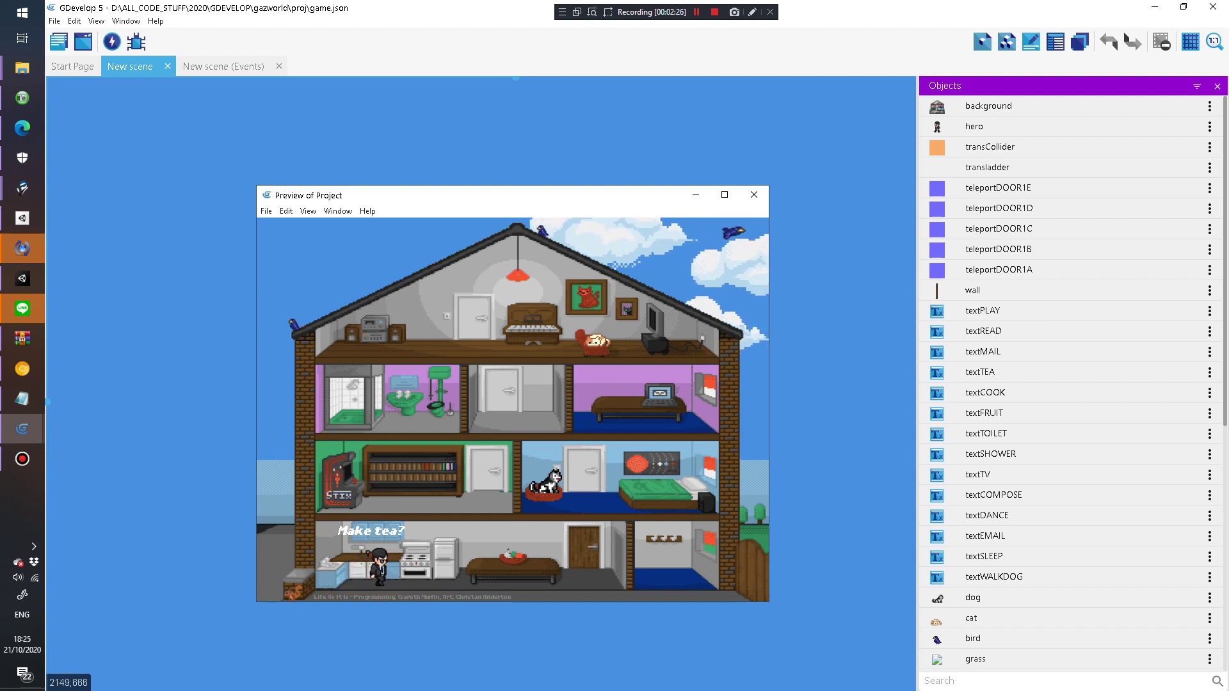
key("Left")
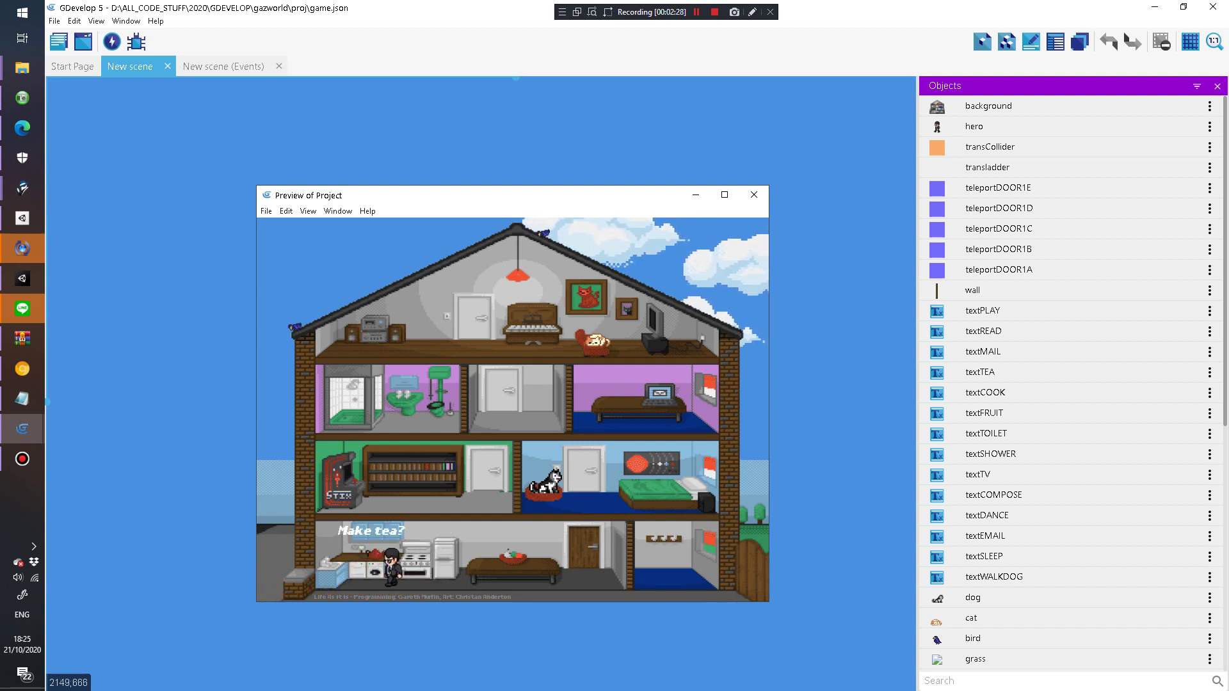
key("Up")
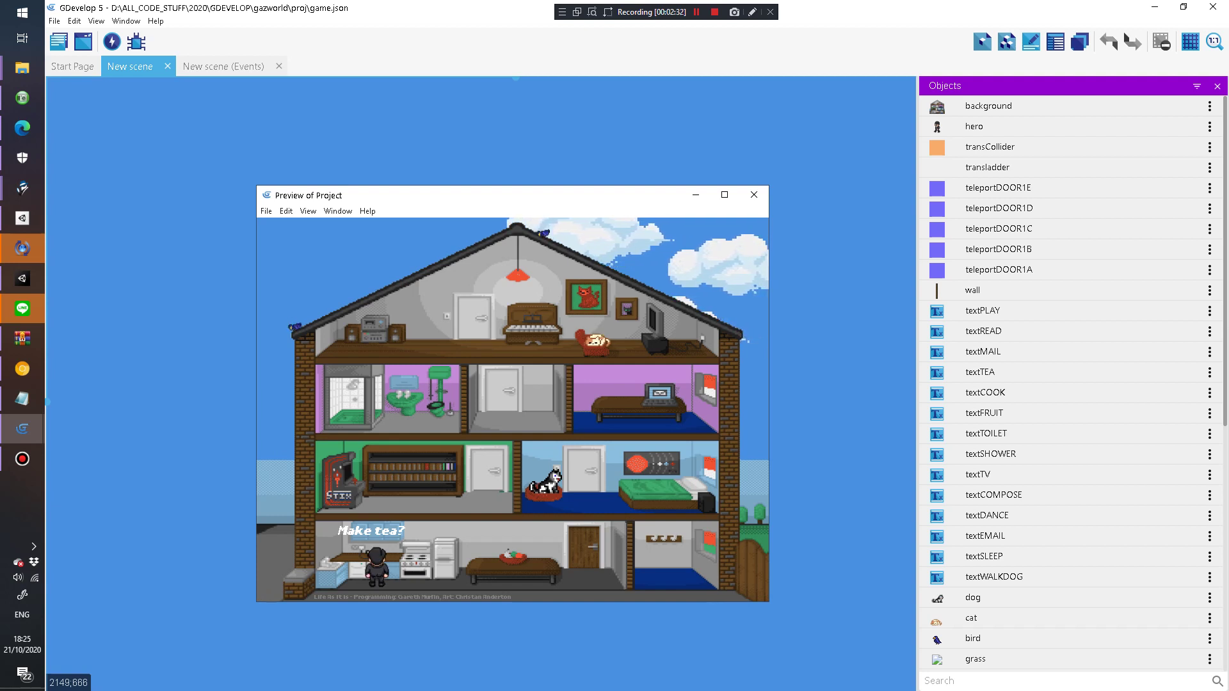
key("Down")
key("Right")
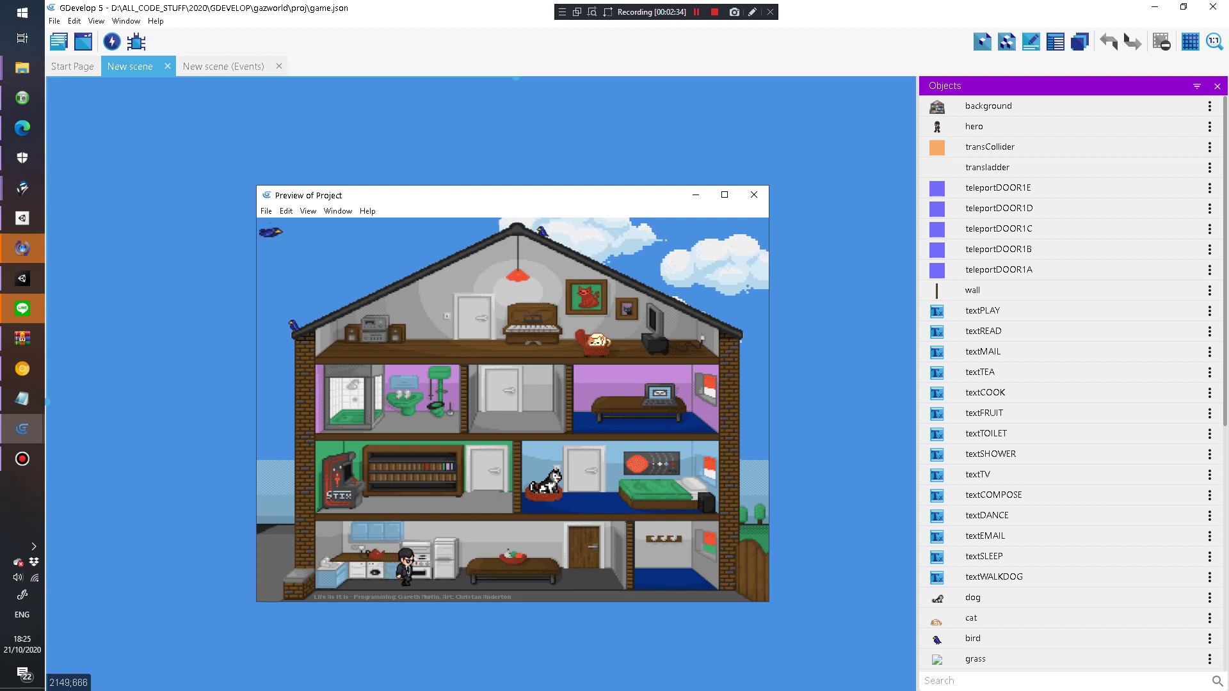
Step: Walk the hero across the ground floor past the fruit table and into the mail room
key("Up")
key("Right")
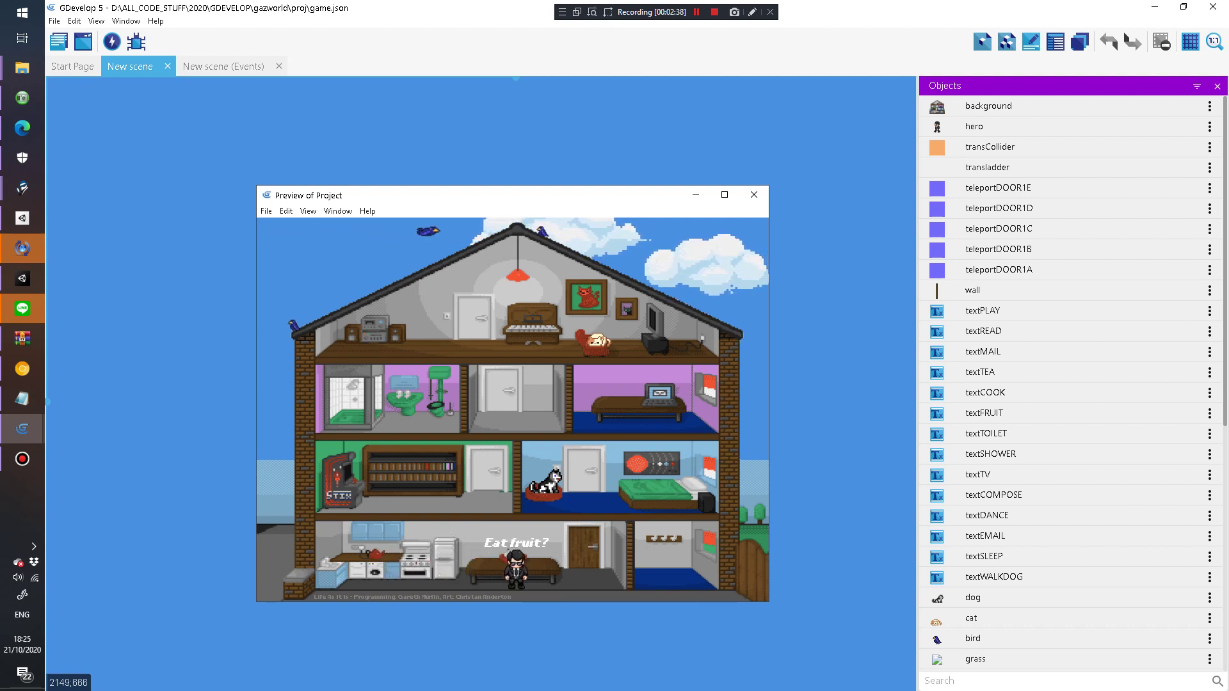
key("Right")
key("Right")
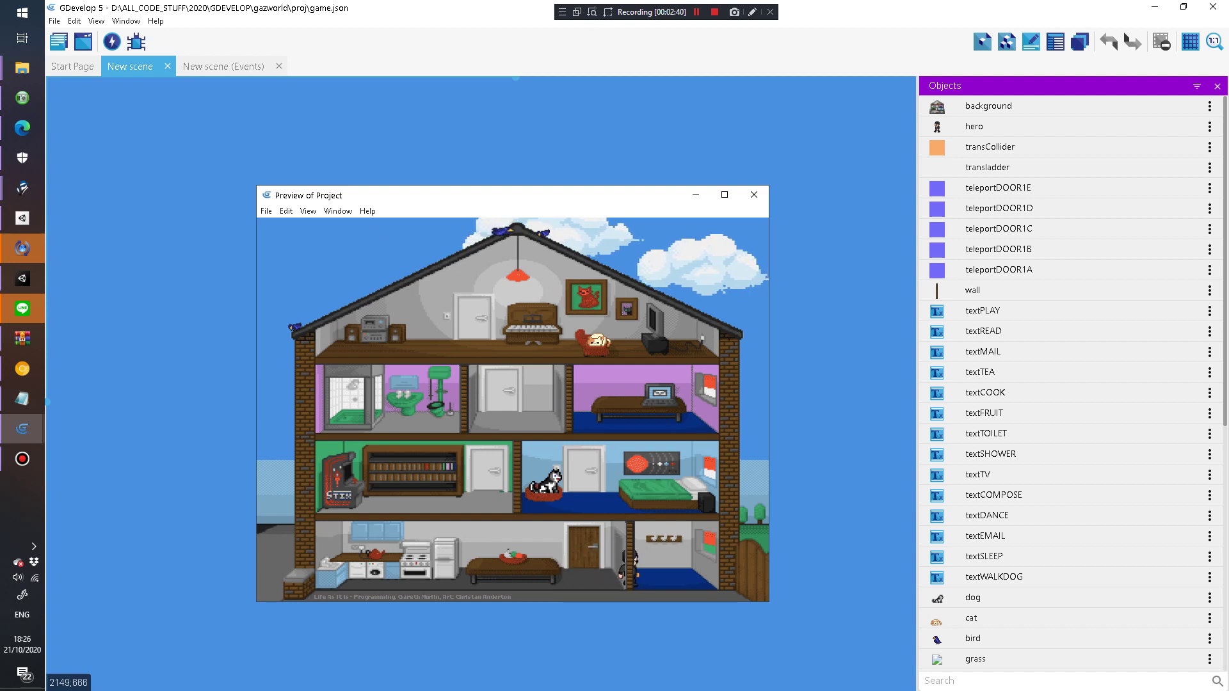
key("Right")
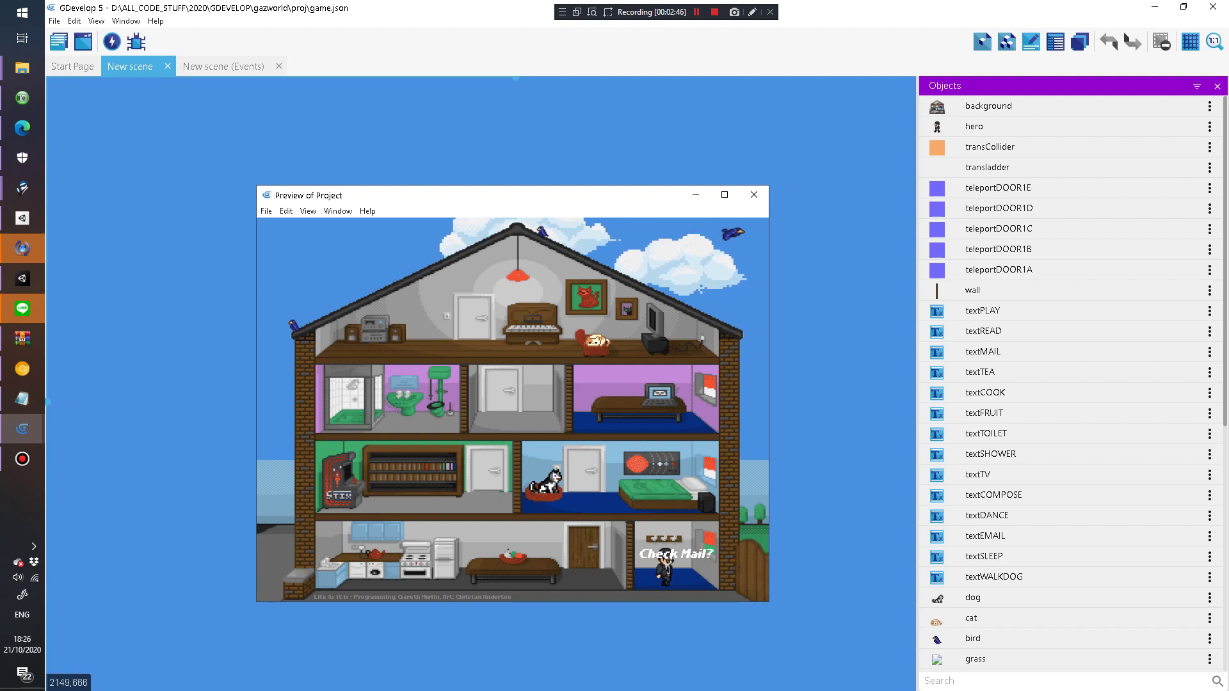
Step: Take the hero through the ground-floor door to the bedroom, visit the bed and dog, and use the bedroom door to reach the library room
key("Left")
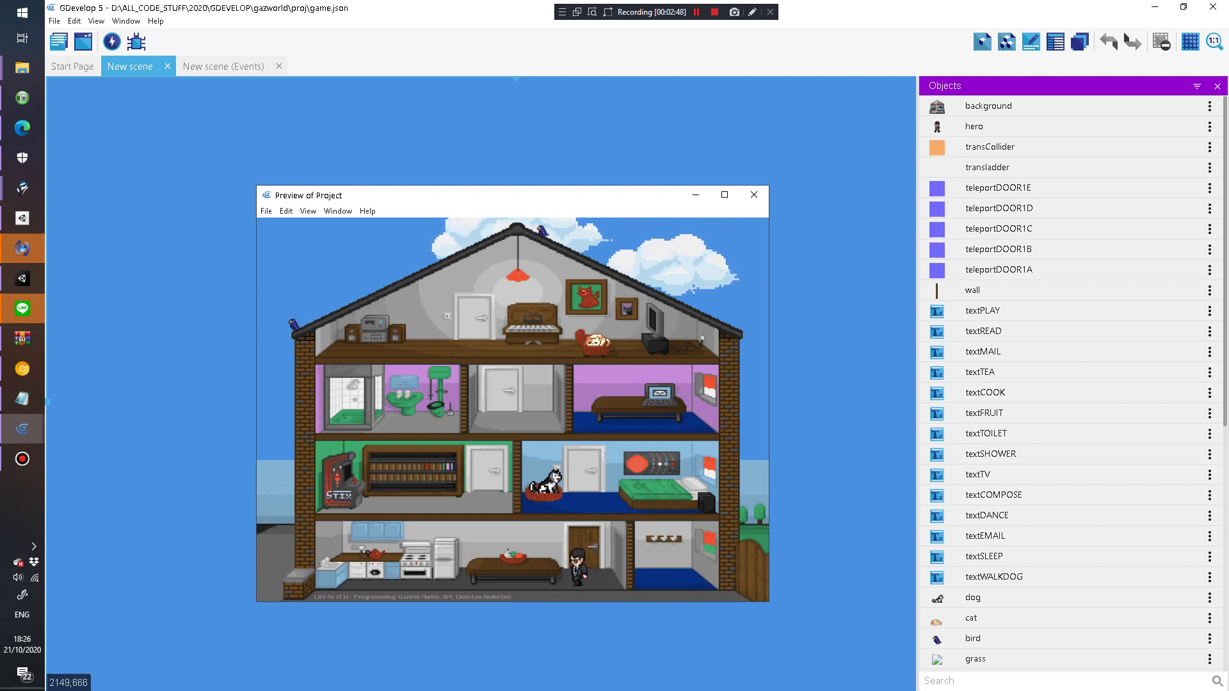
key("Up")
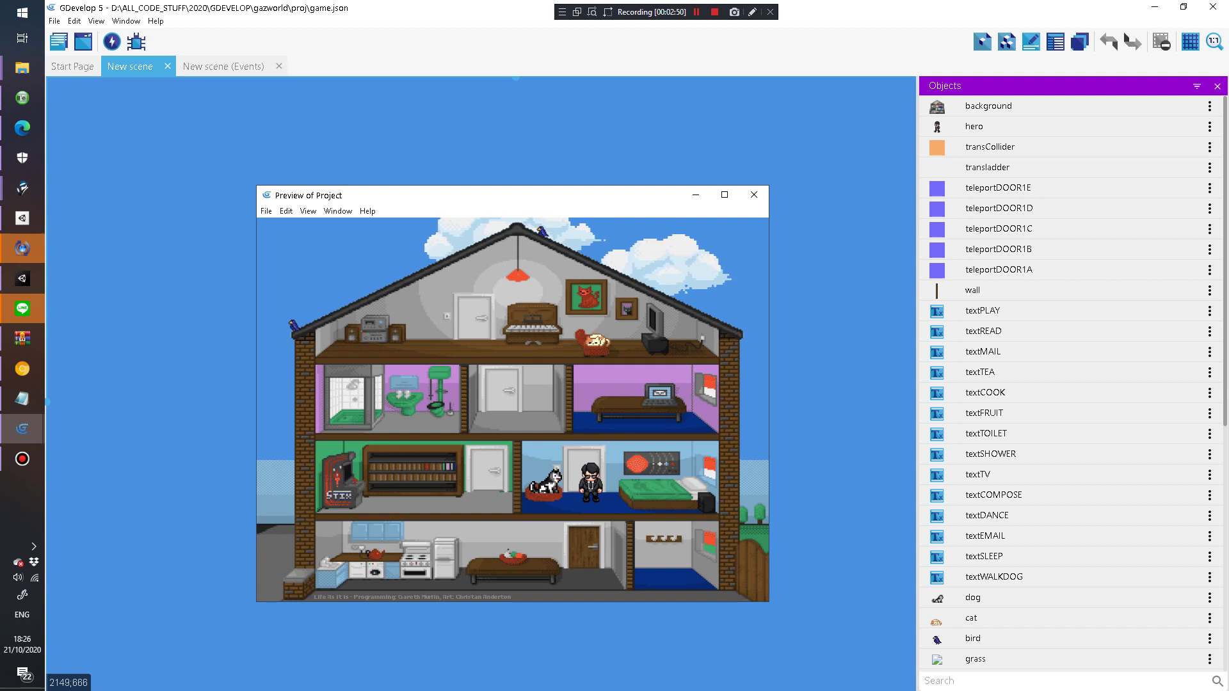
key("Right")
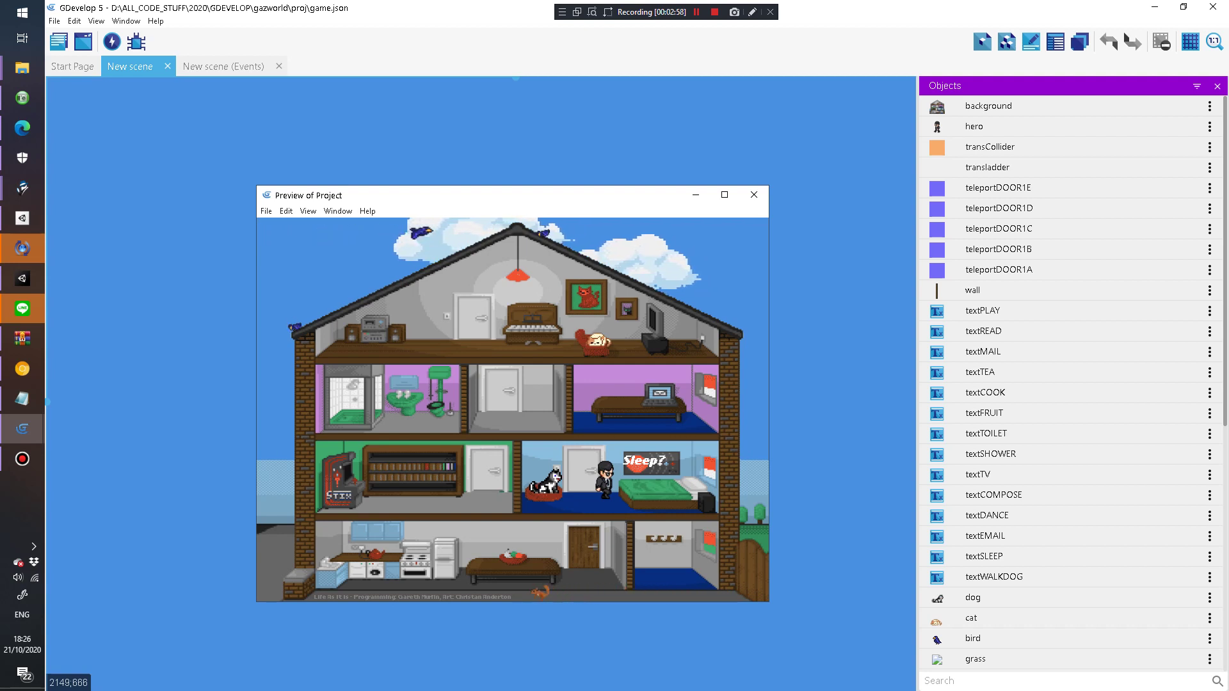
key("Left")
key("Left")
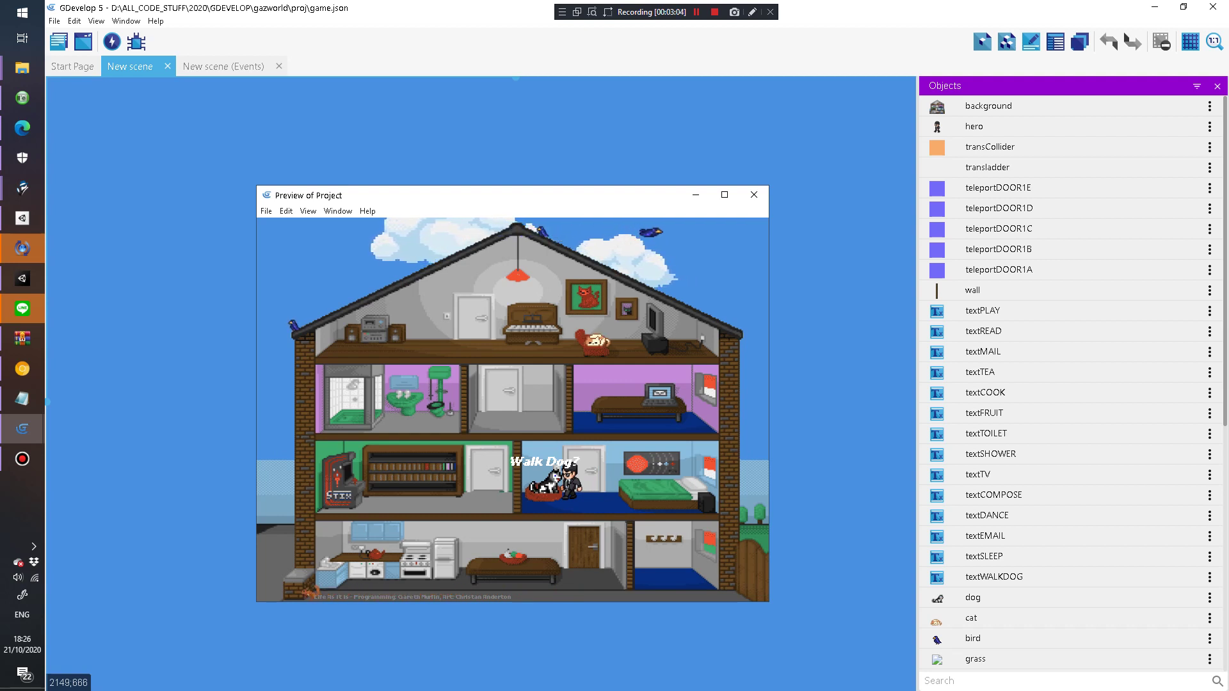
key("Up")
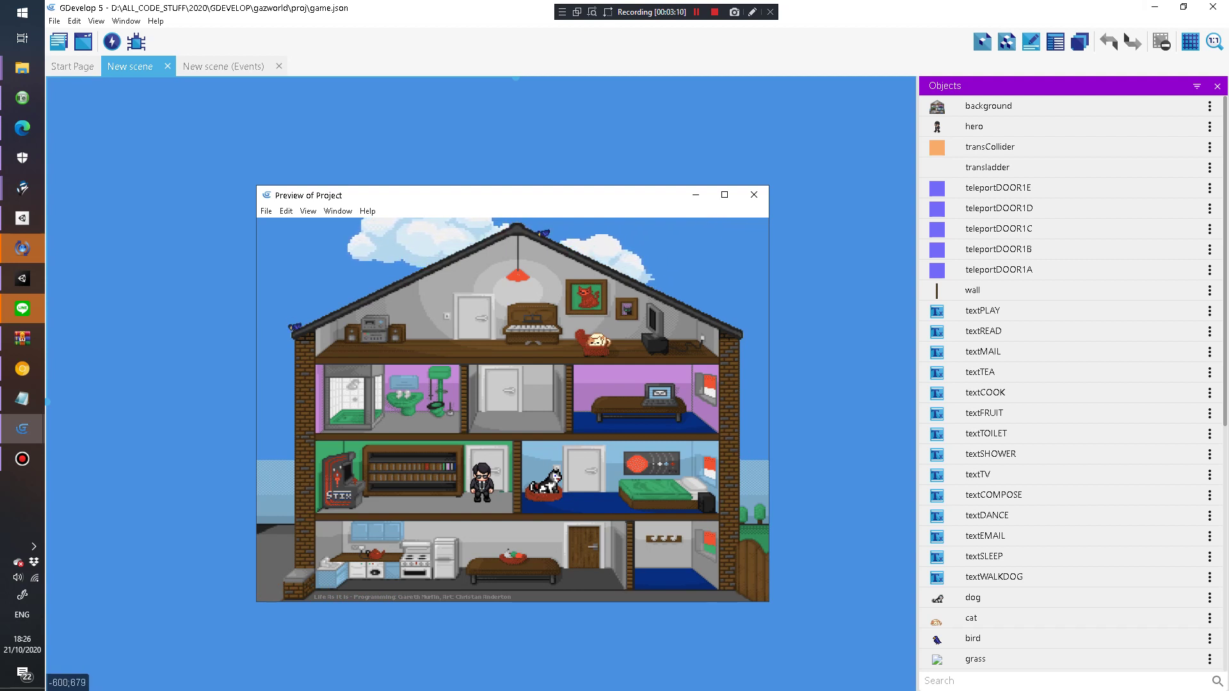
Step: Lower the system volume to 36 and return to the game preview window
left_click(17, 577)
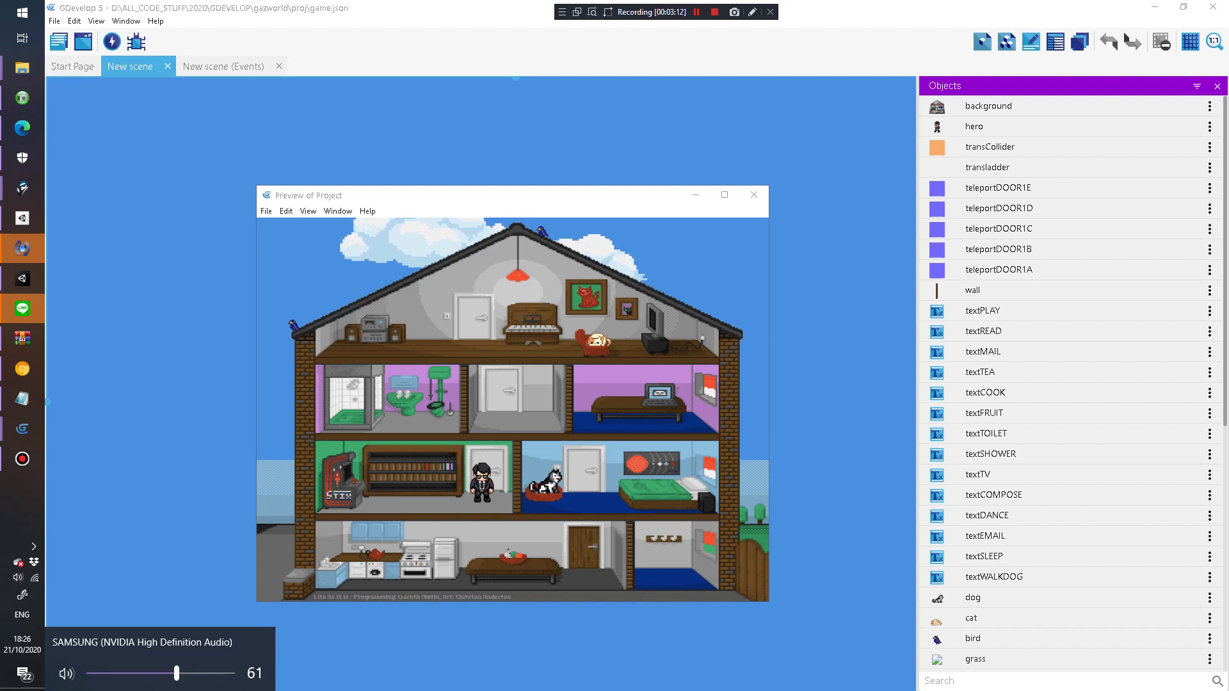
left_click_drag(176, 673, 140, 674)
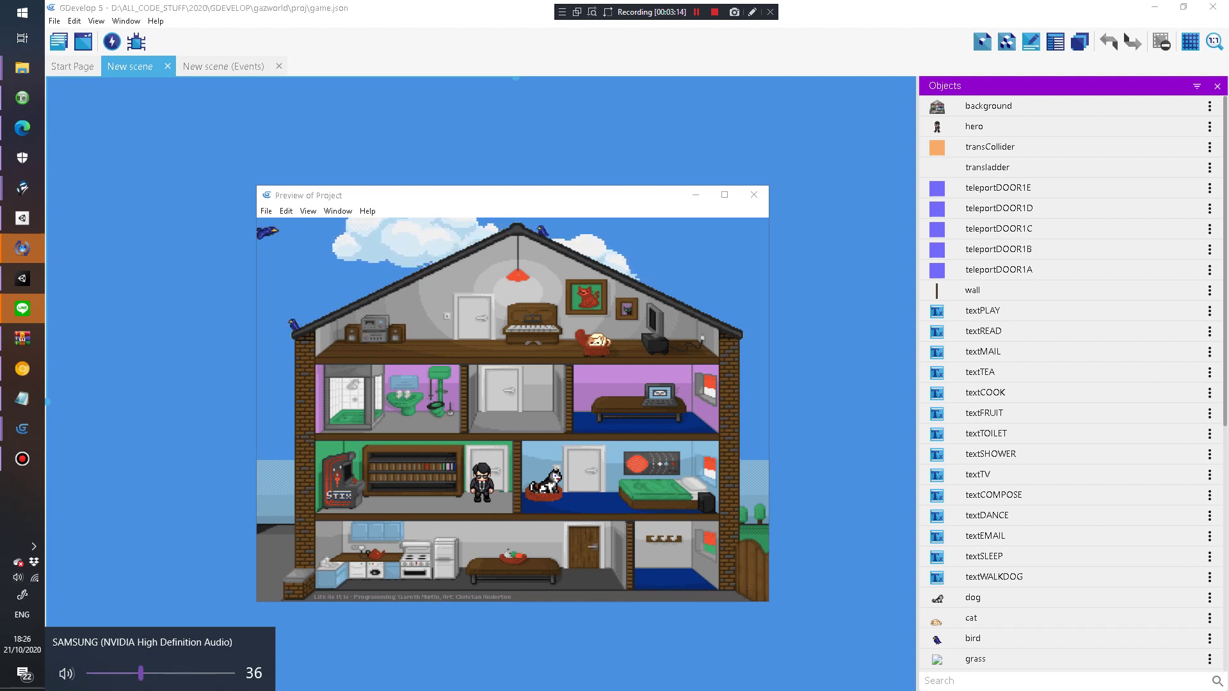
left_click(22, 428)
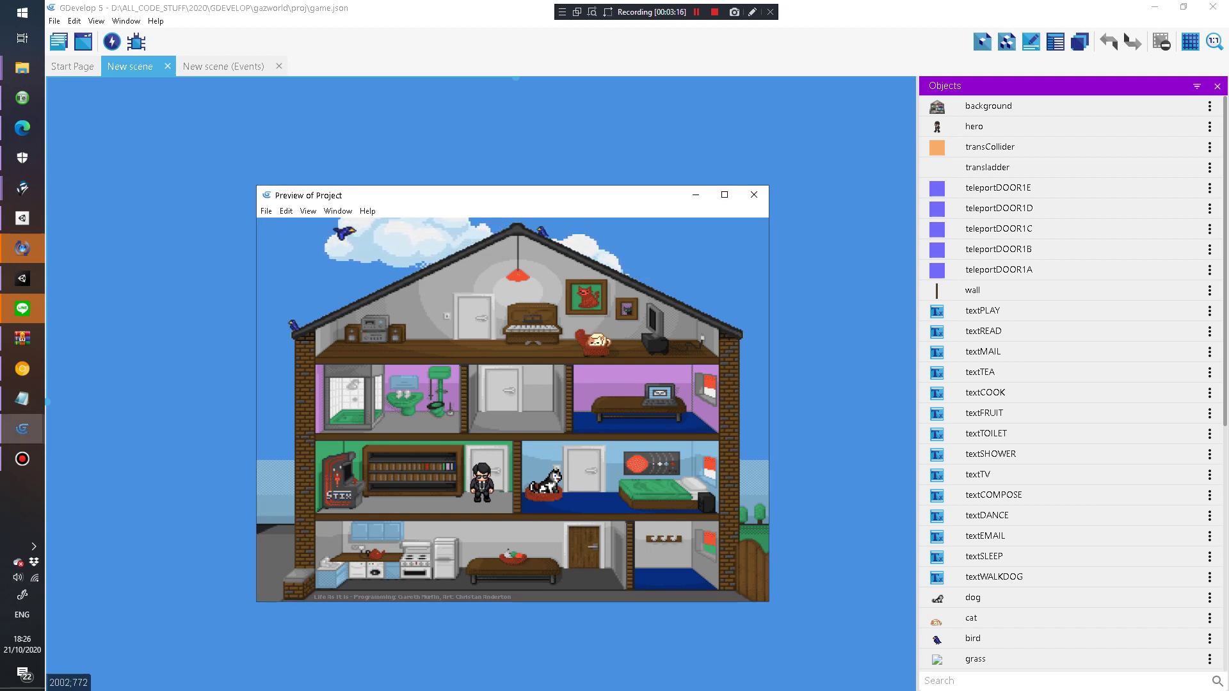
Step: Walk the hero to the bookshelf and arcade machine, and take the library door to the floor above
key("Left")
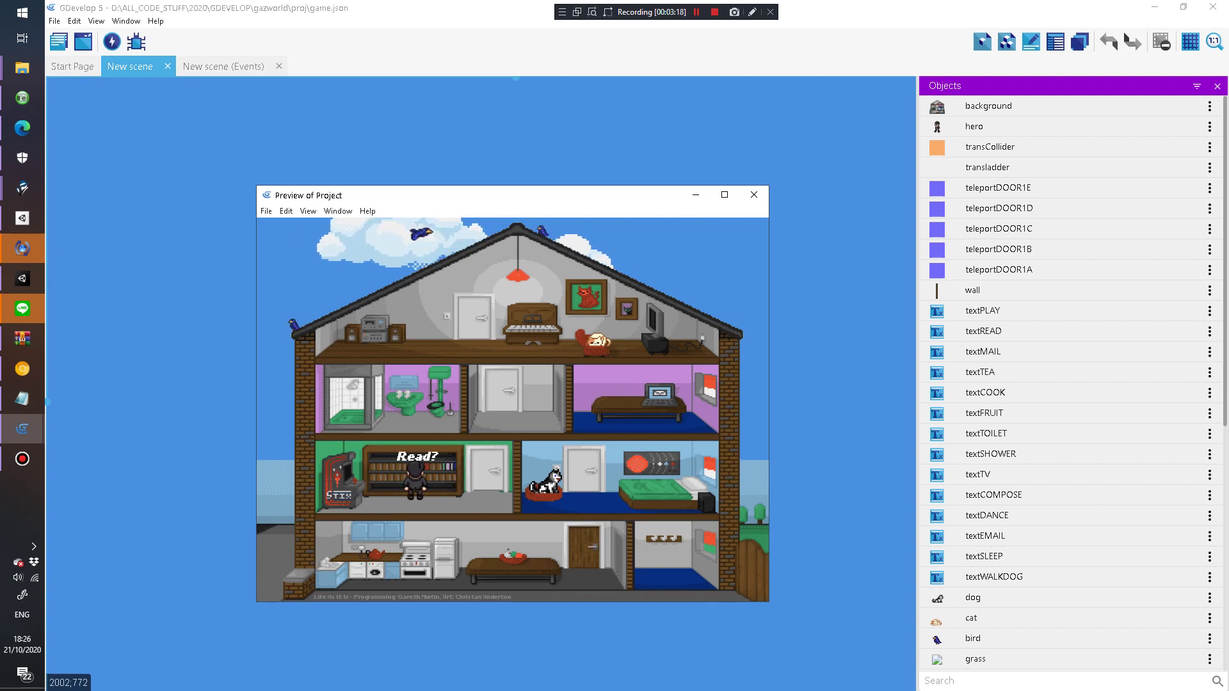
key("Left")
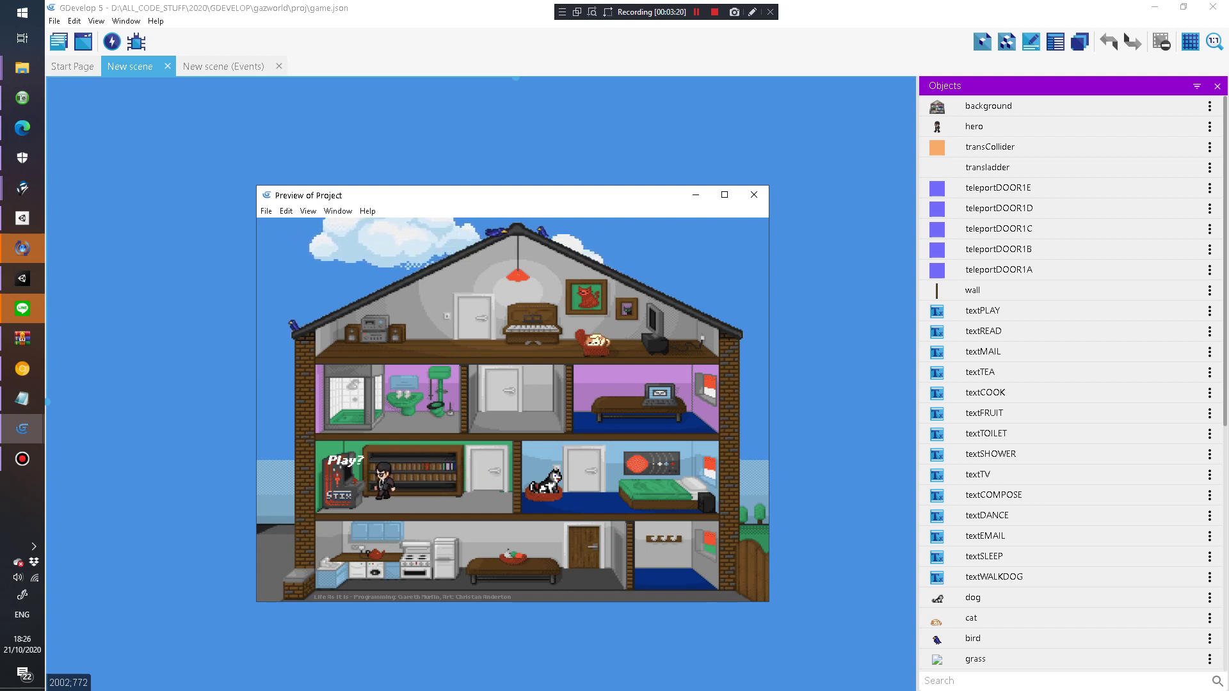
key("Right")
key("Up")
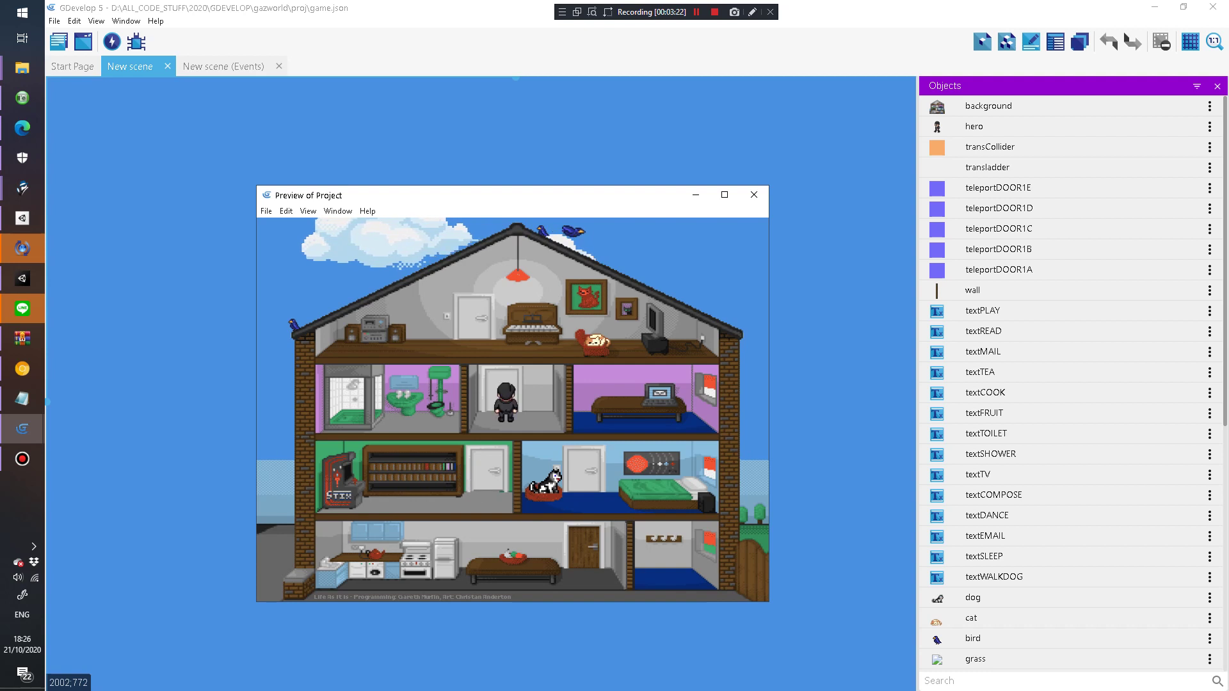
Step: Walk the hero to the shower and across the floor to the laptop to test both activity prompts
key("Left")
key("Left")
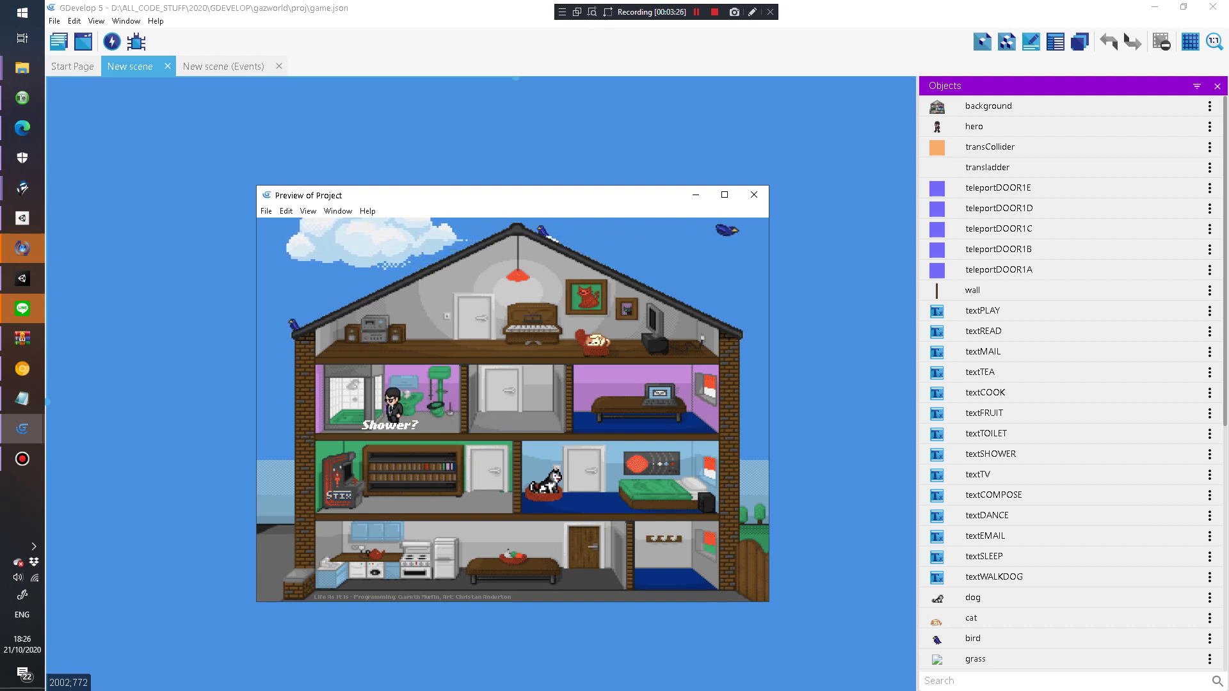
key("Right")
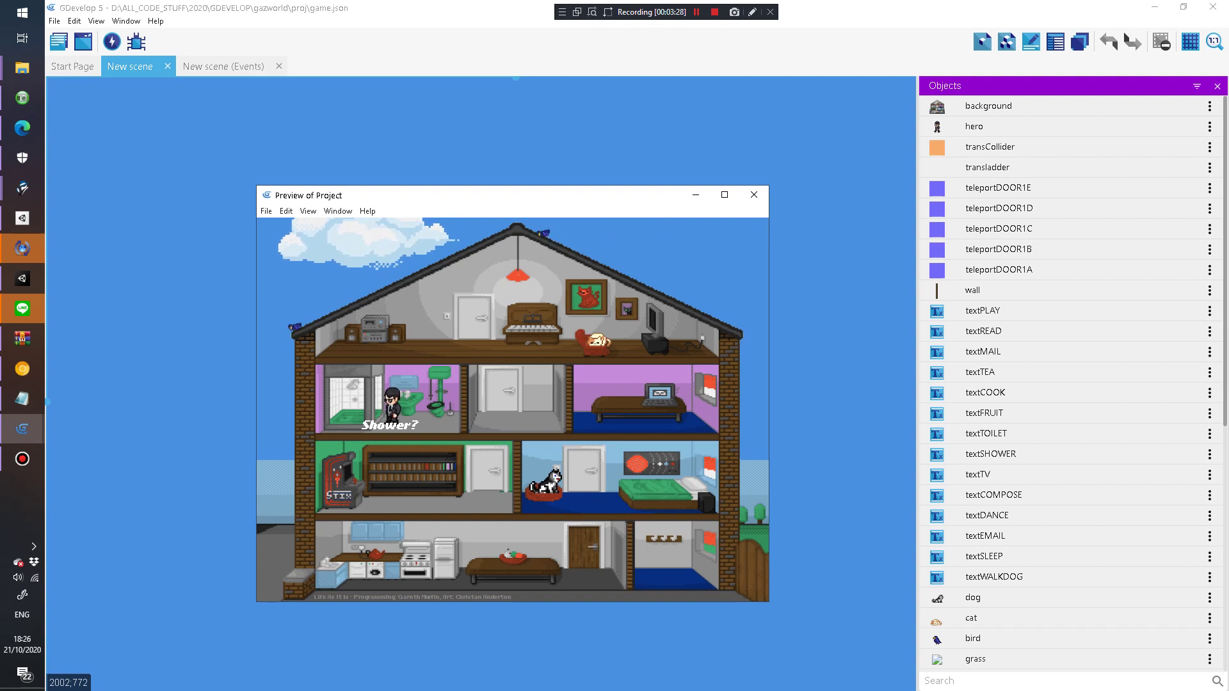
key("Right")
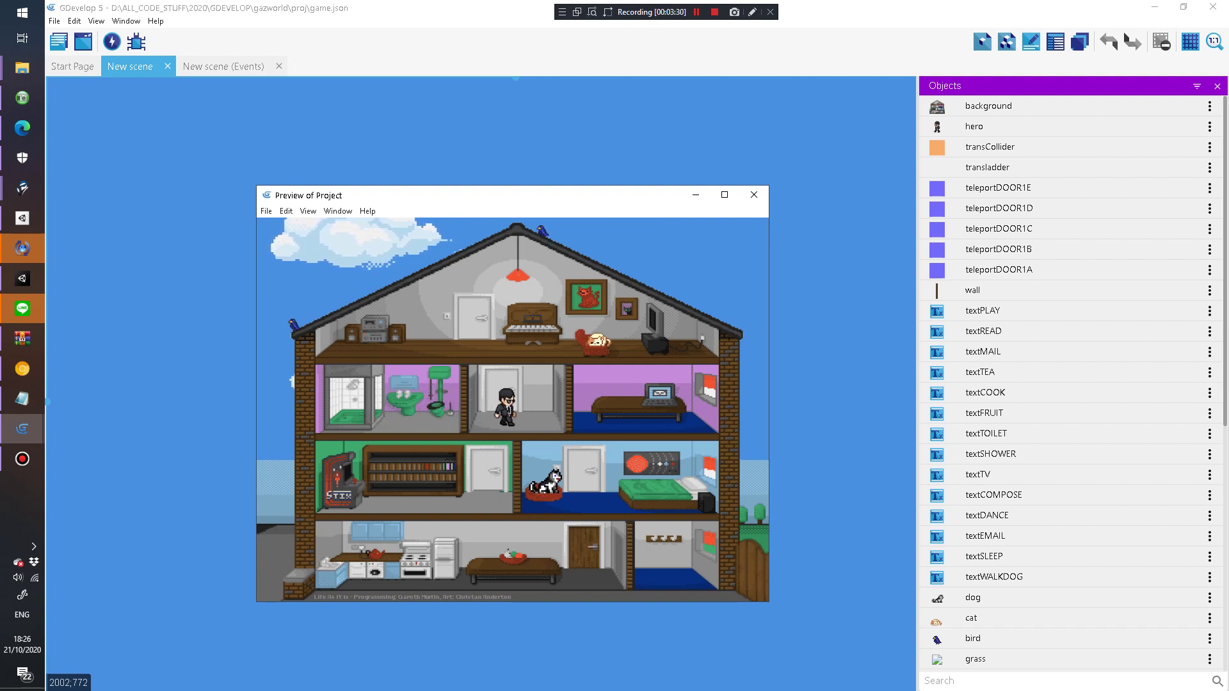
key("Right")
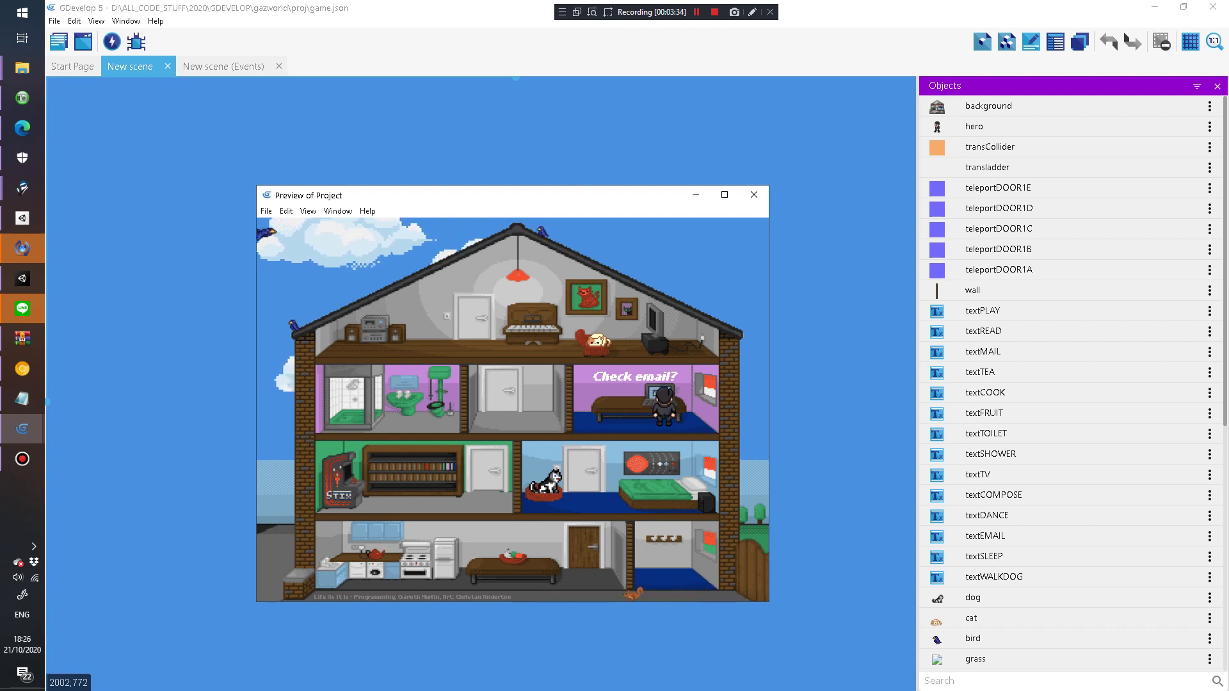
Step: Walk the hero back to the toilet and take the middle room's door up to the attic
key("Left")
key("Left")
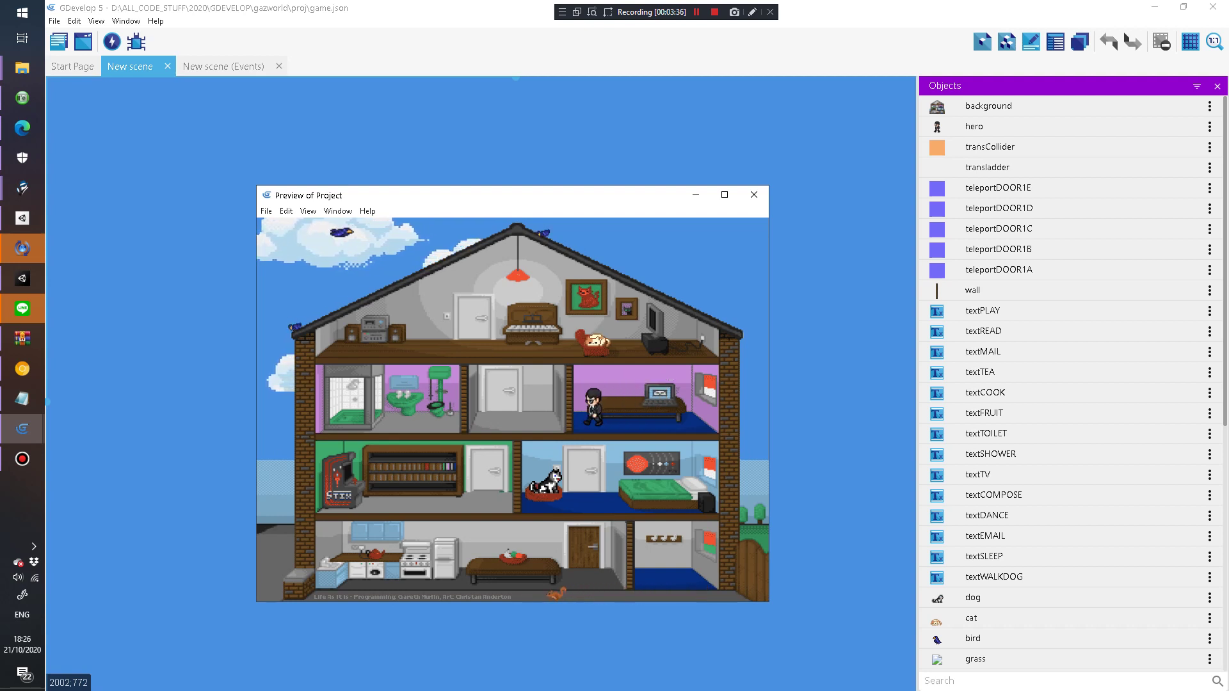
key("Left")
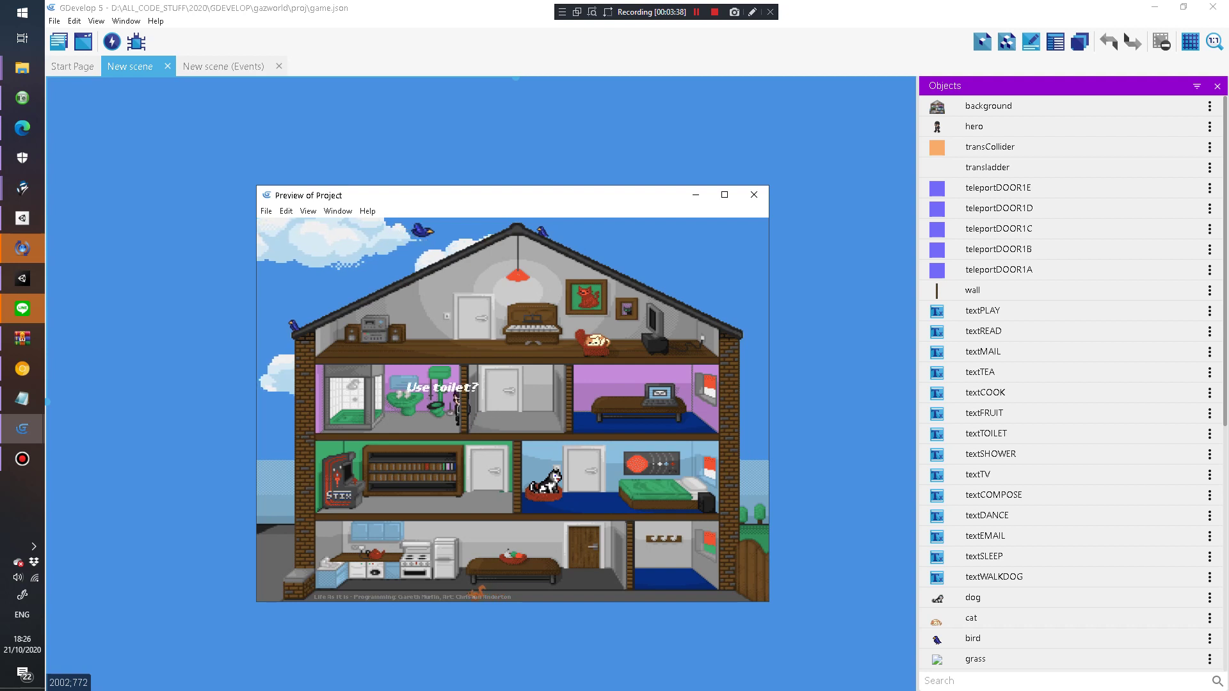
key("Right")
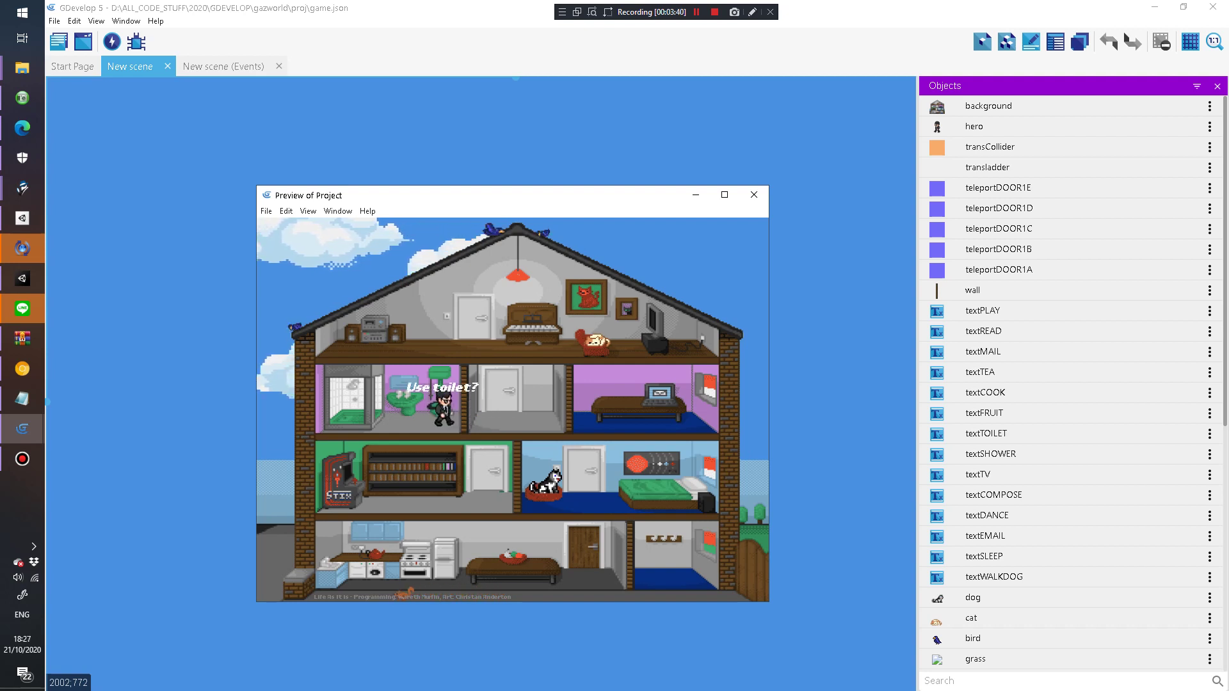
key("Up")
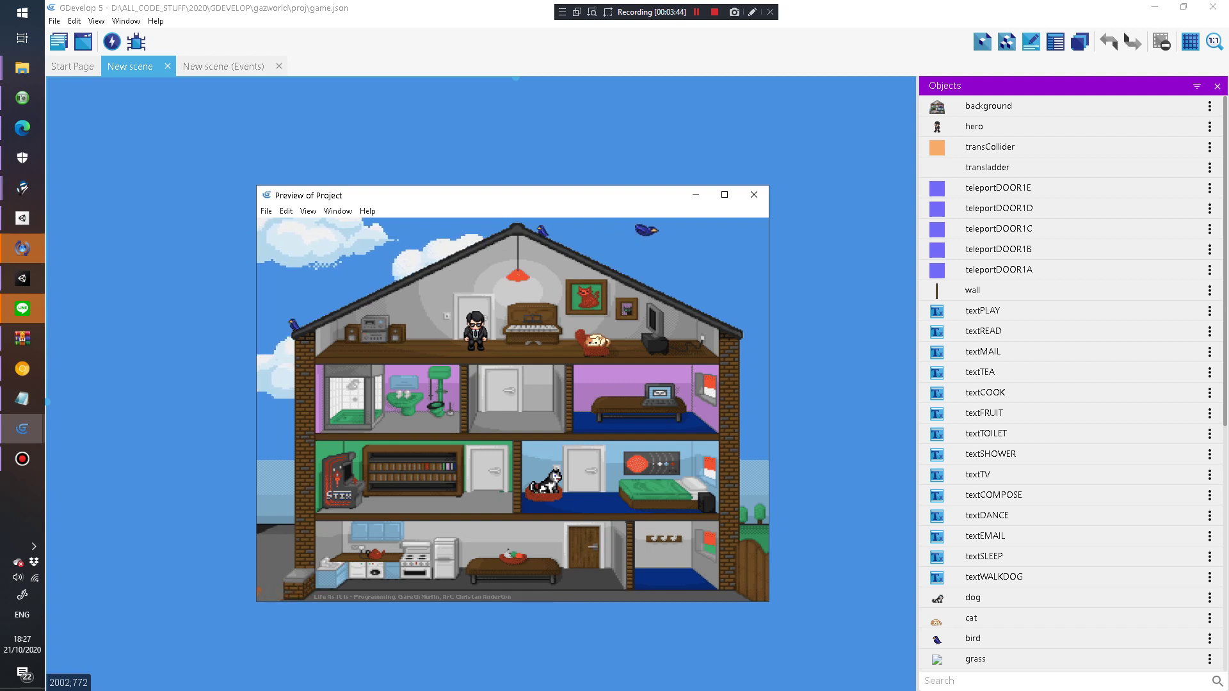
Step: Walk the hero to the attic stereo, across to the TV chair, and back to the attic door
key("Left")
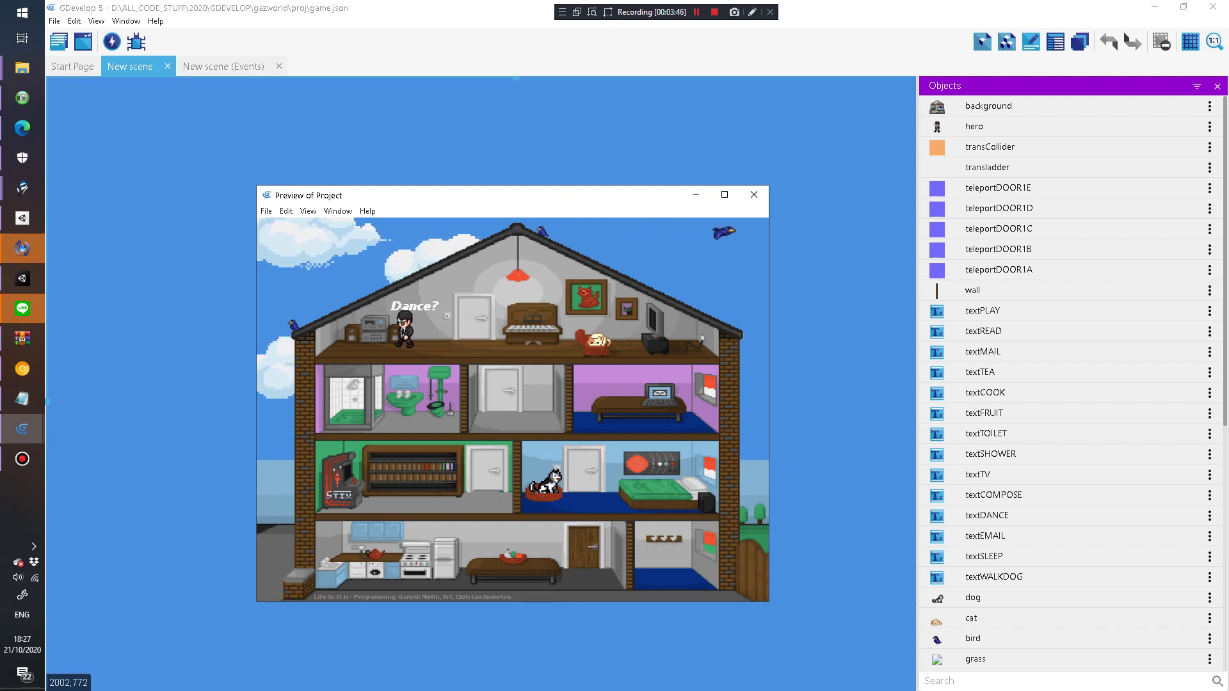
key("Right")
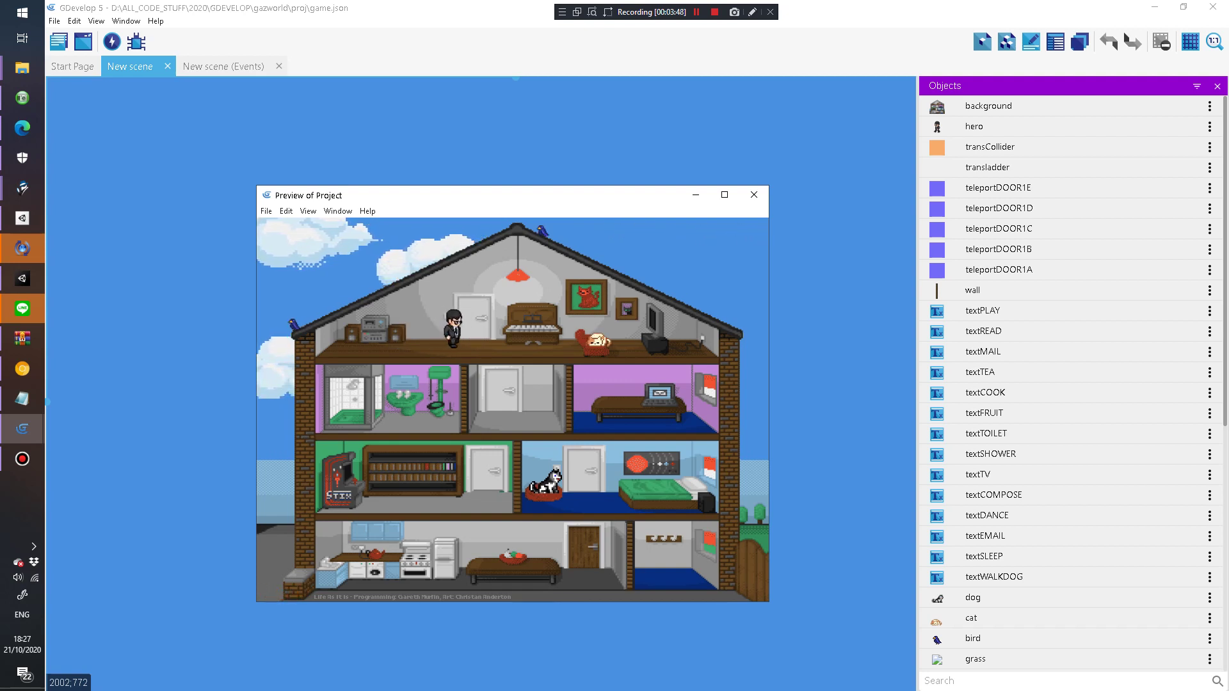
key("Right")
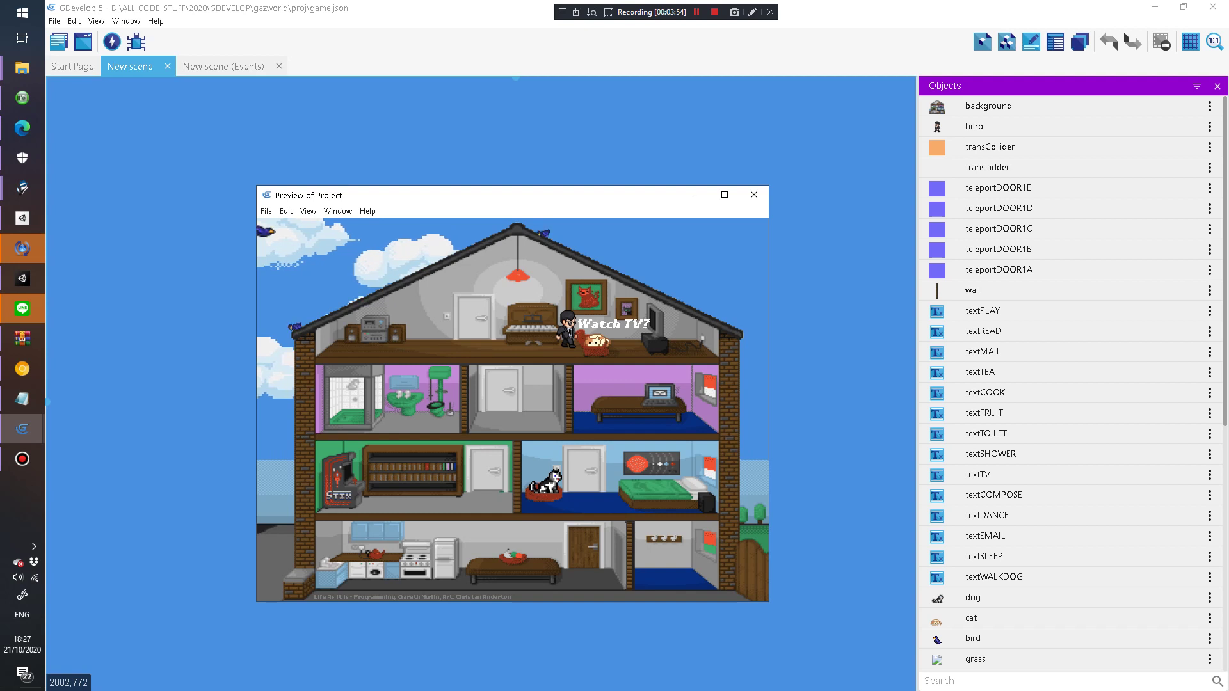
key("Left")
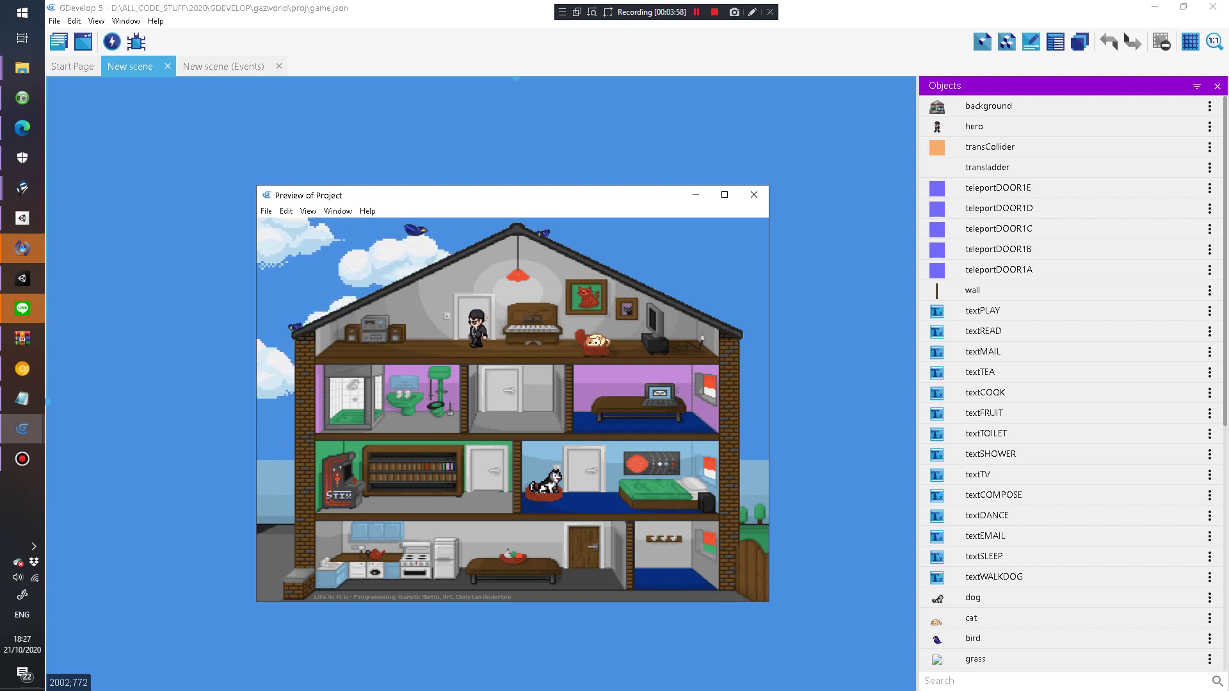
Step: Take the attic door down to the kitchen, walk the hero to the wooden door, and go up to the bedroom
key("Up")
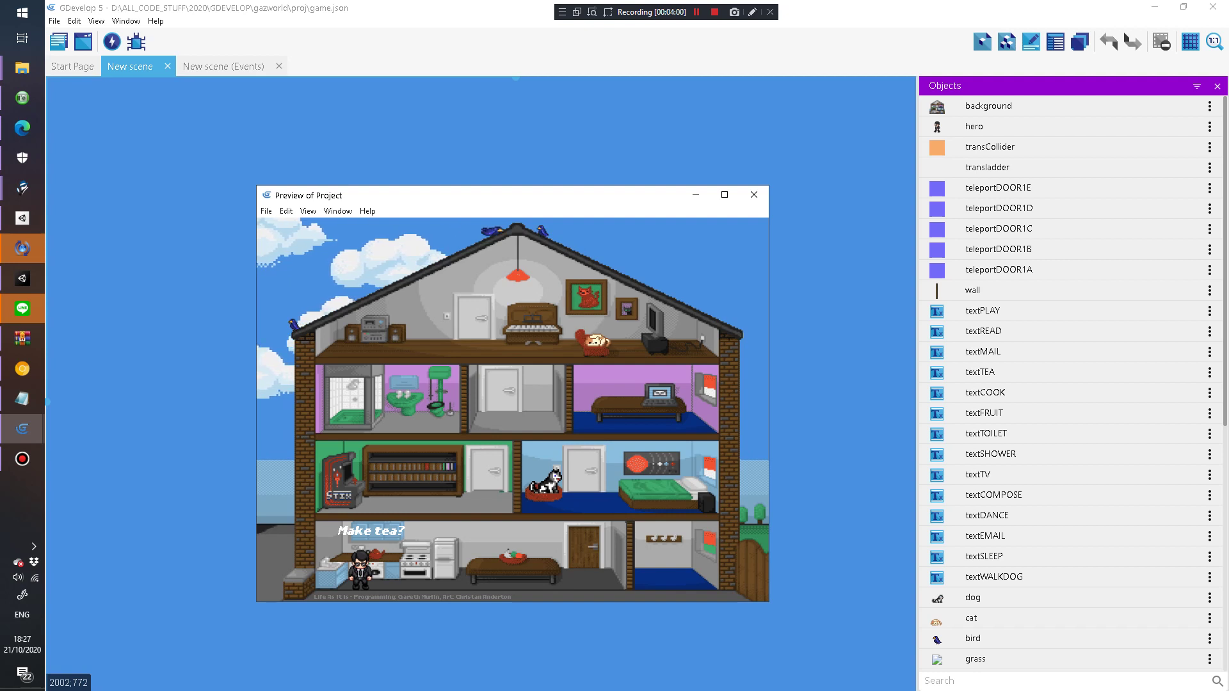
key("Right")
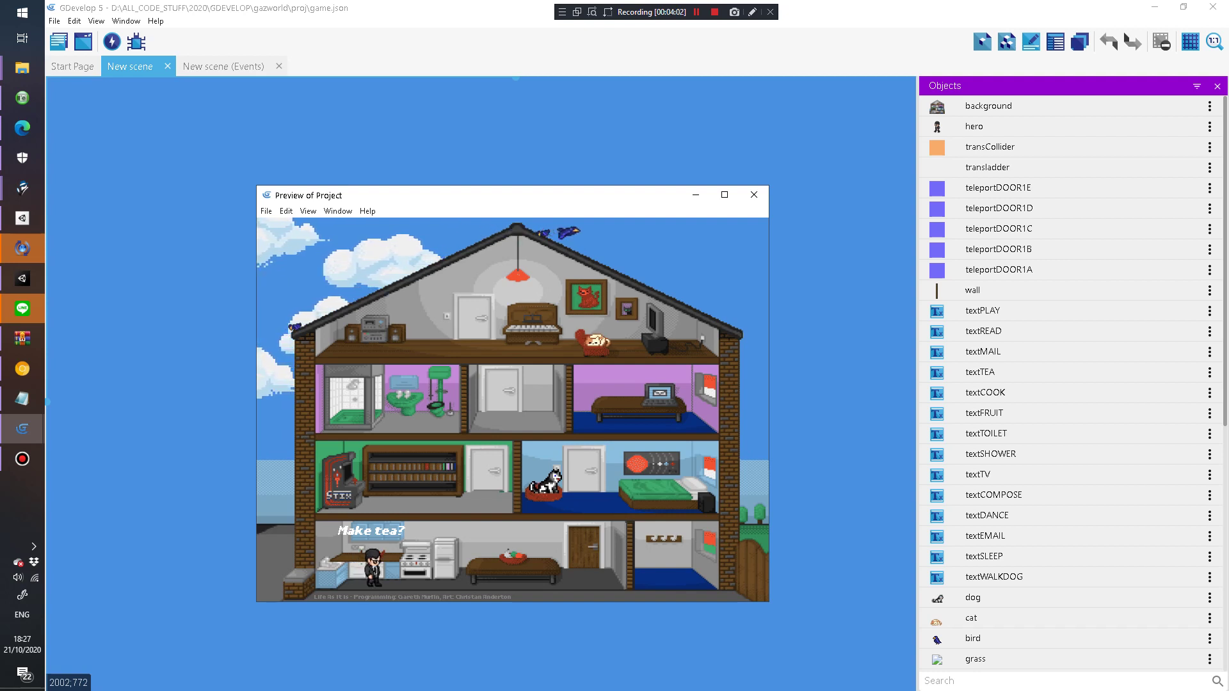
key("Right")
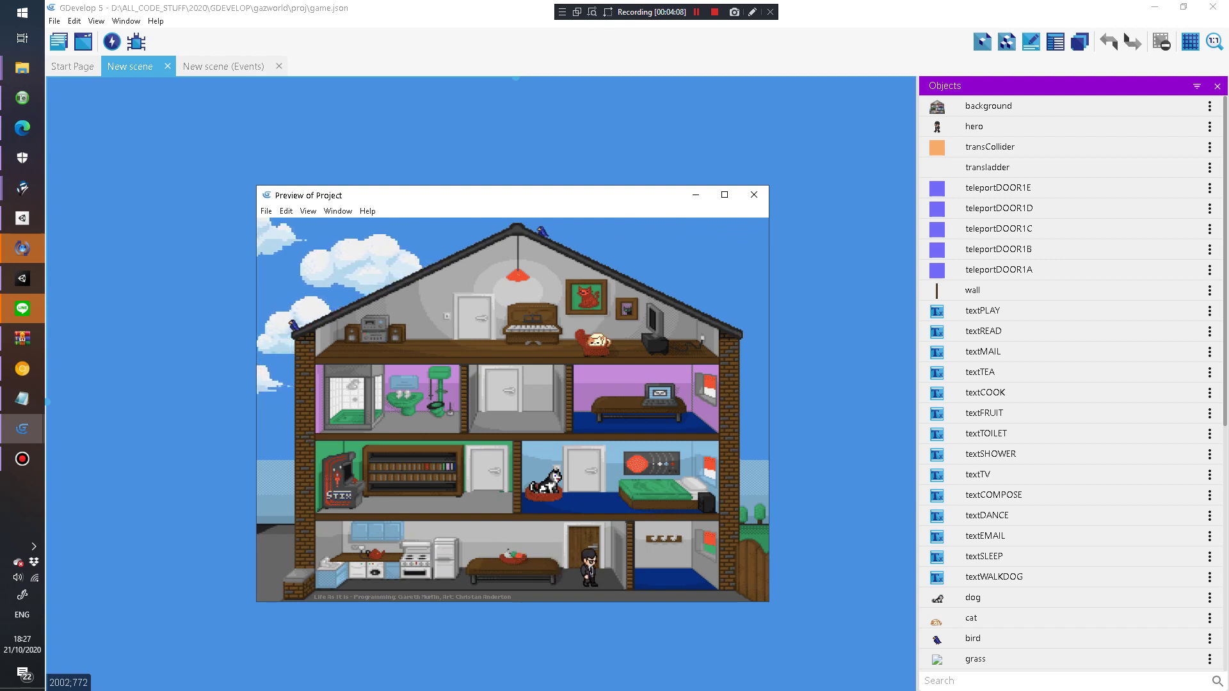
key("Up")
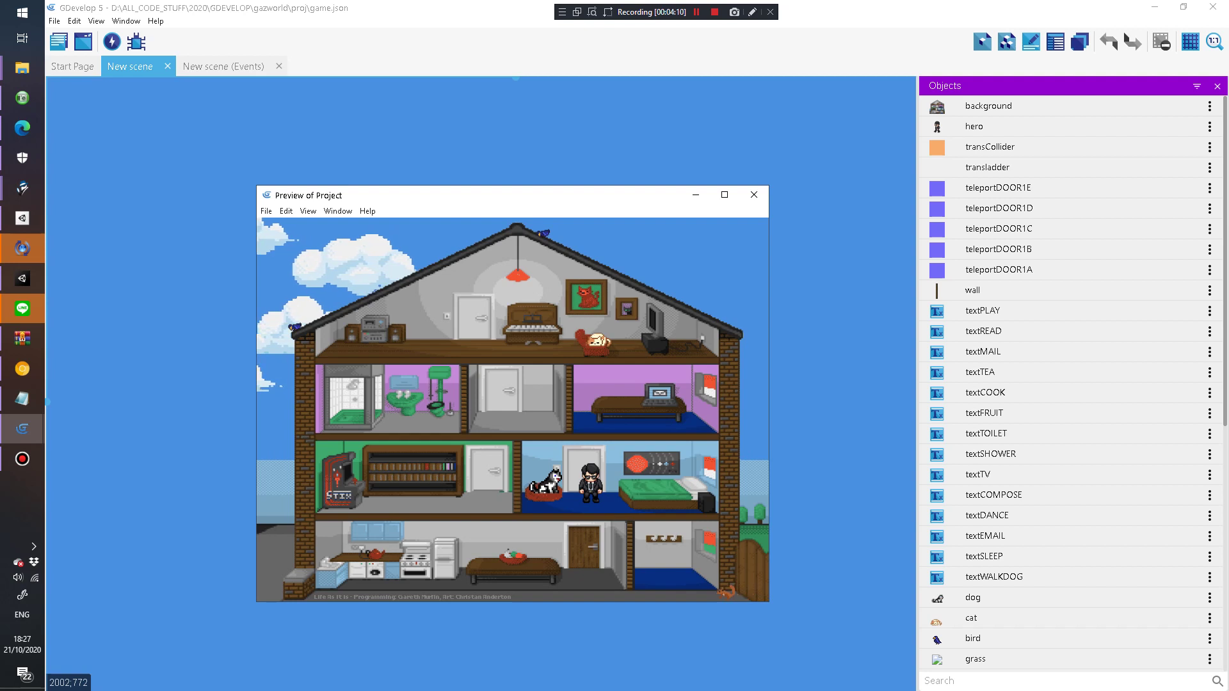
Step: Walk the hero between the dog and the bed to test both activity prompts, and close the game preview
key("Left")
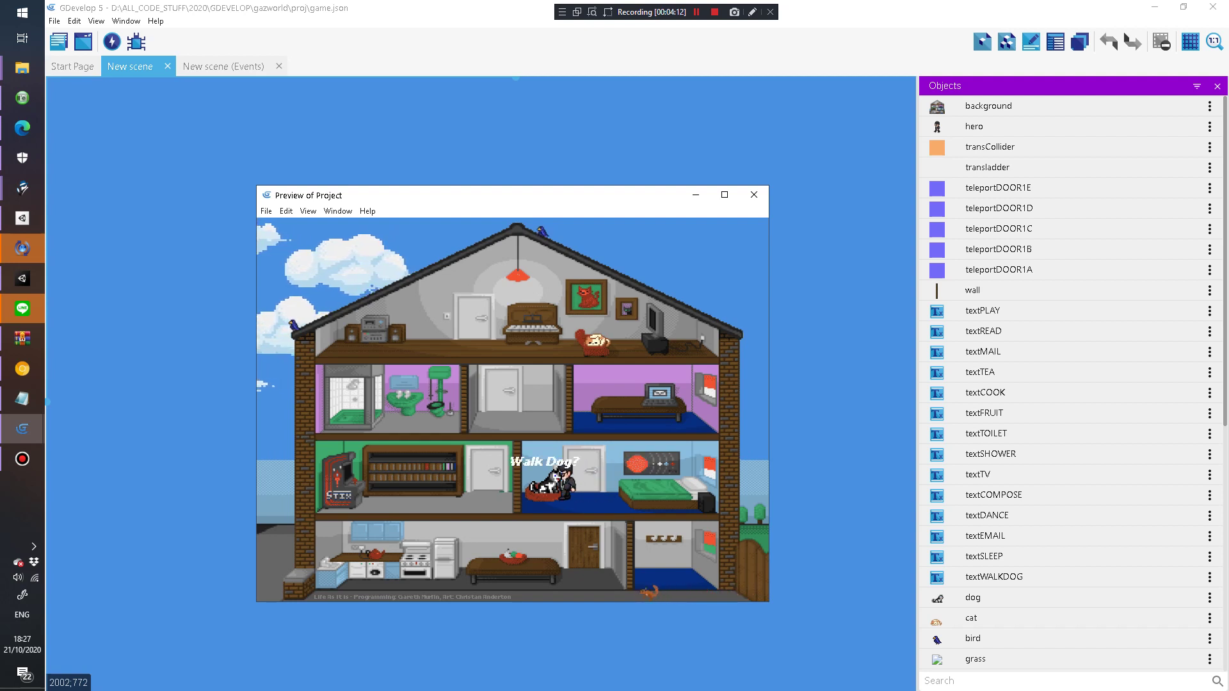
key("Right")
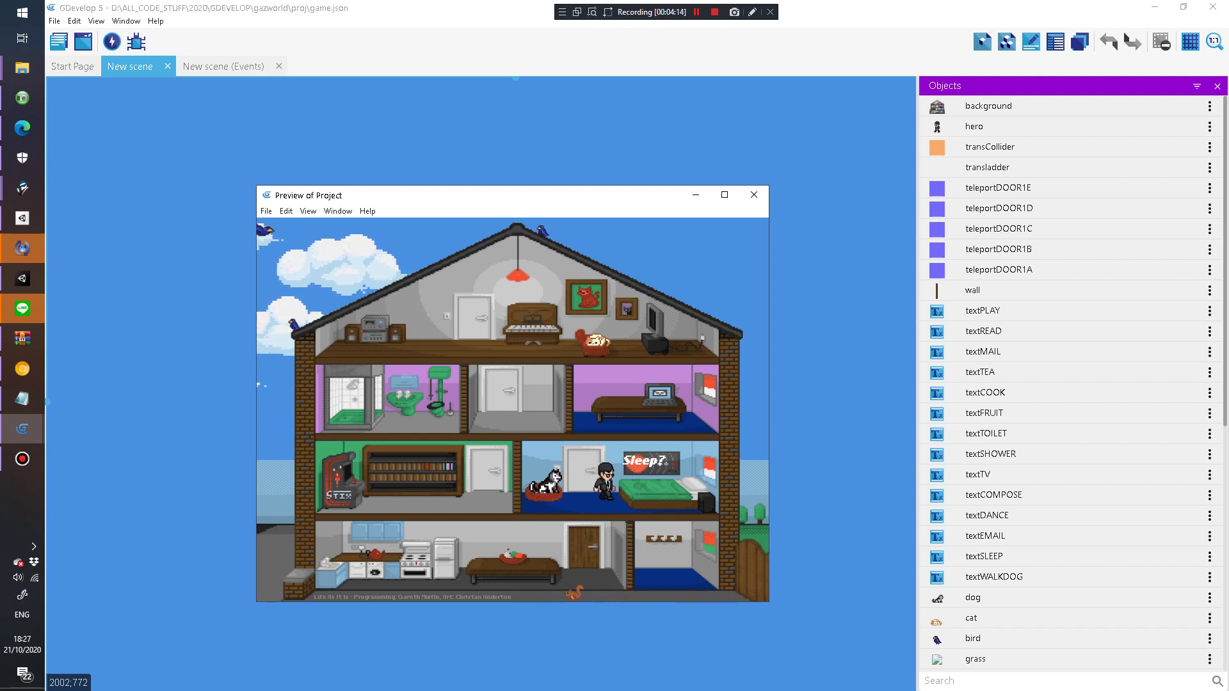
key("Left")
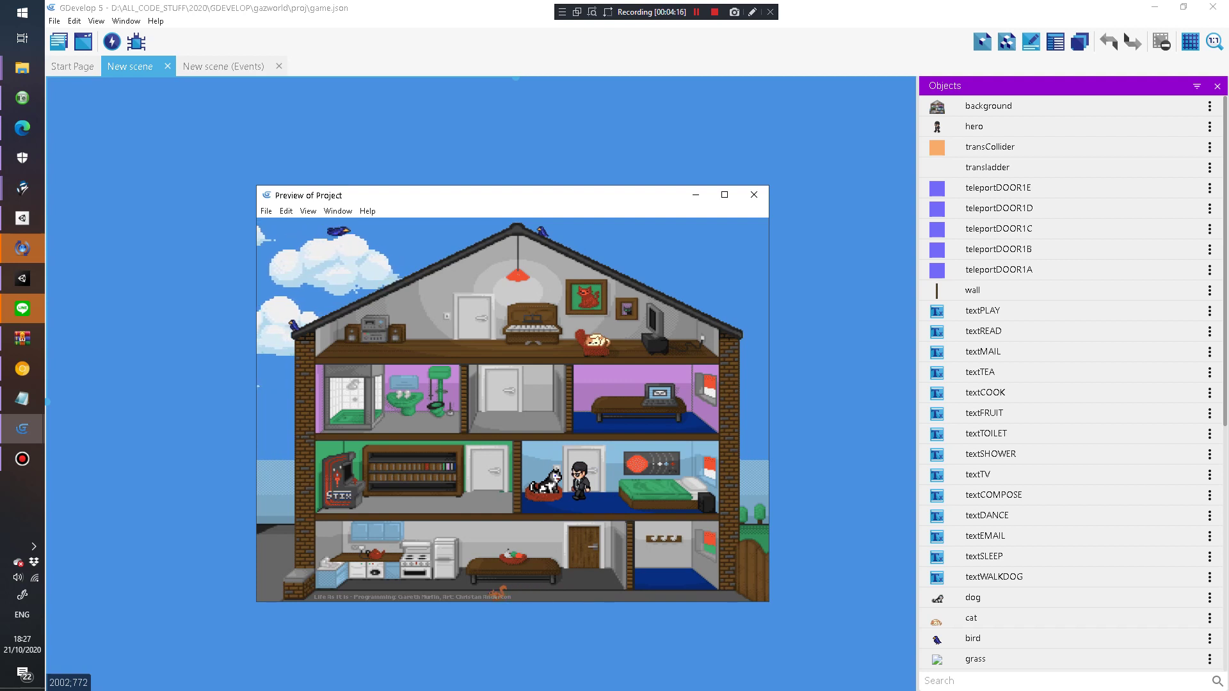
key("Left")
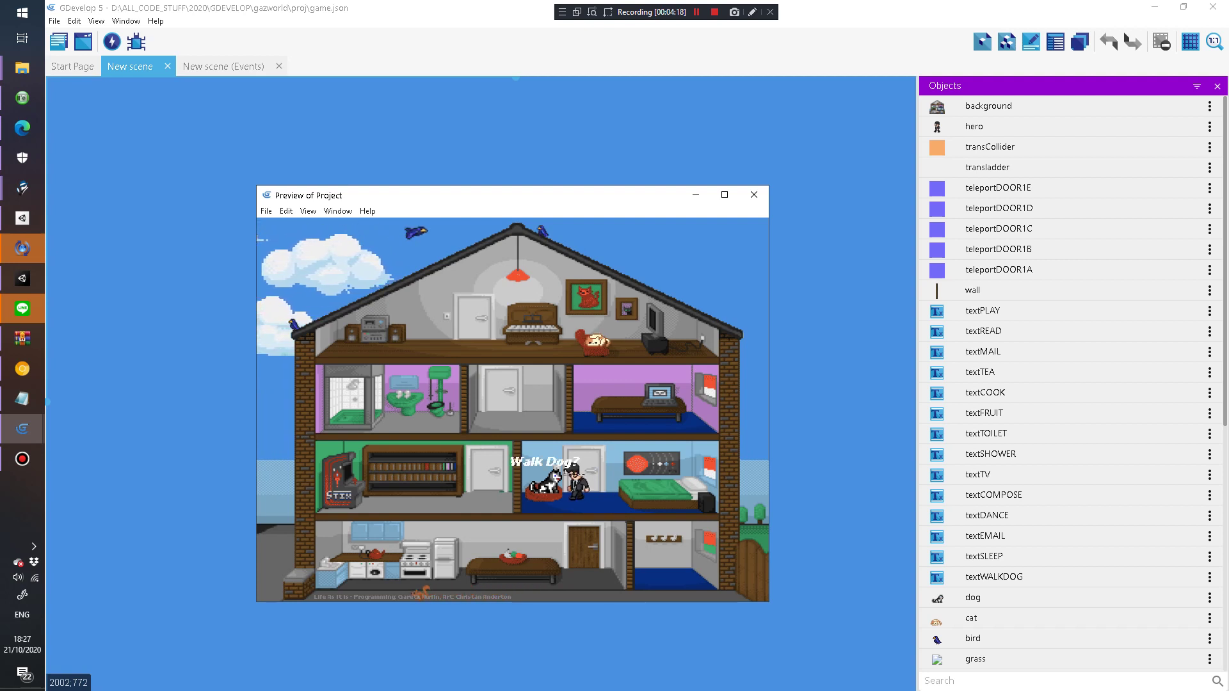
key("Right")
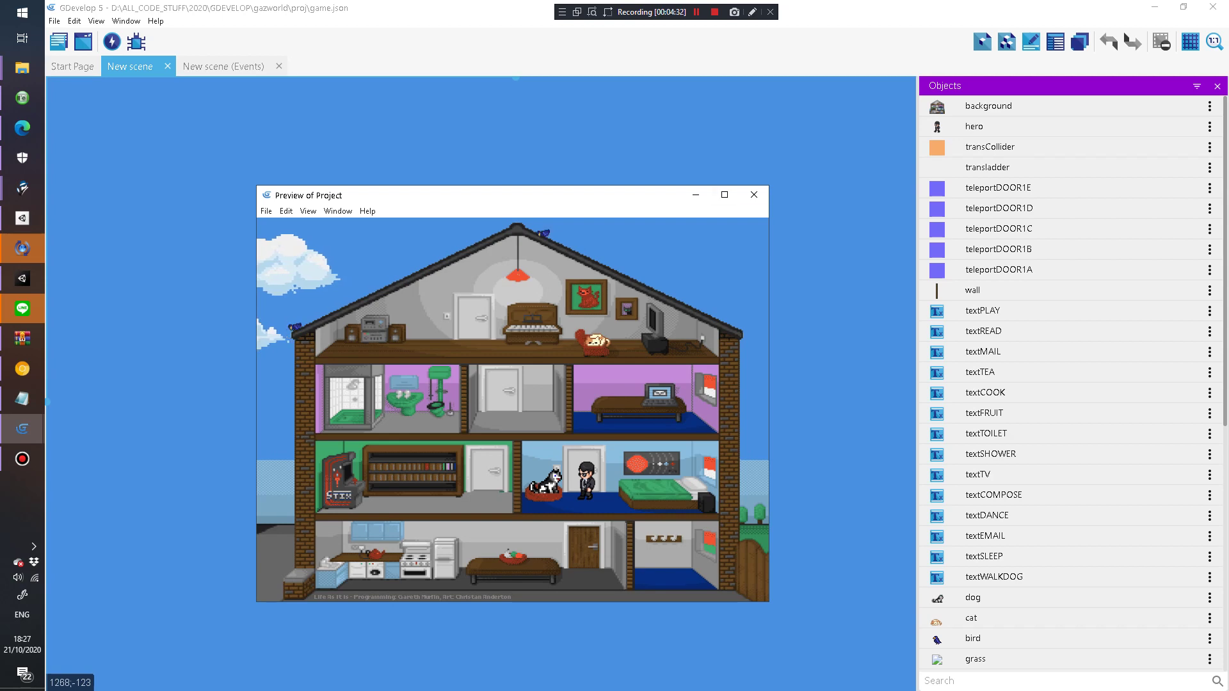
left_click(753, 194)
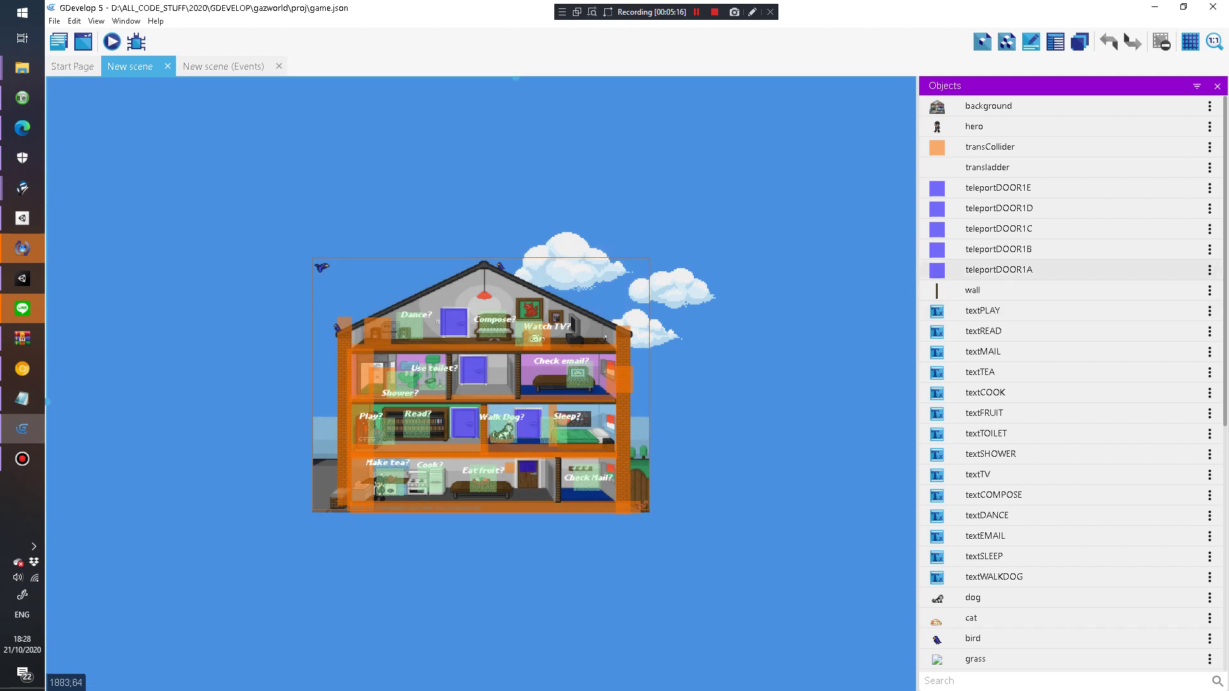
Step: Look through the scene's complete object list, from the text objects to the activity triggers
scroll(1056, 304, "down", 2)
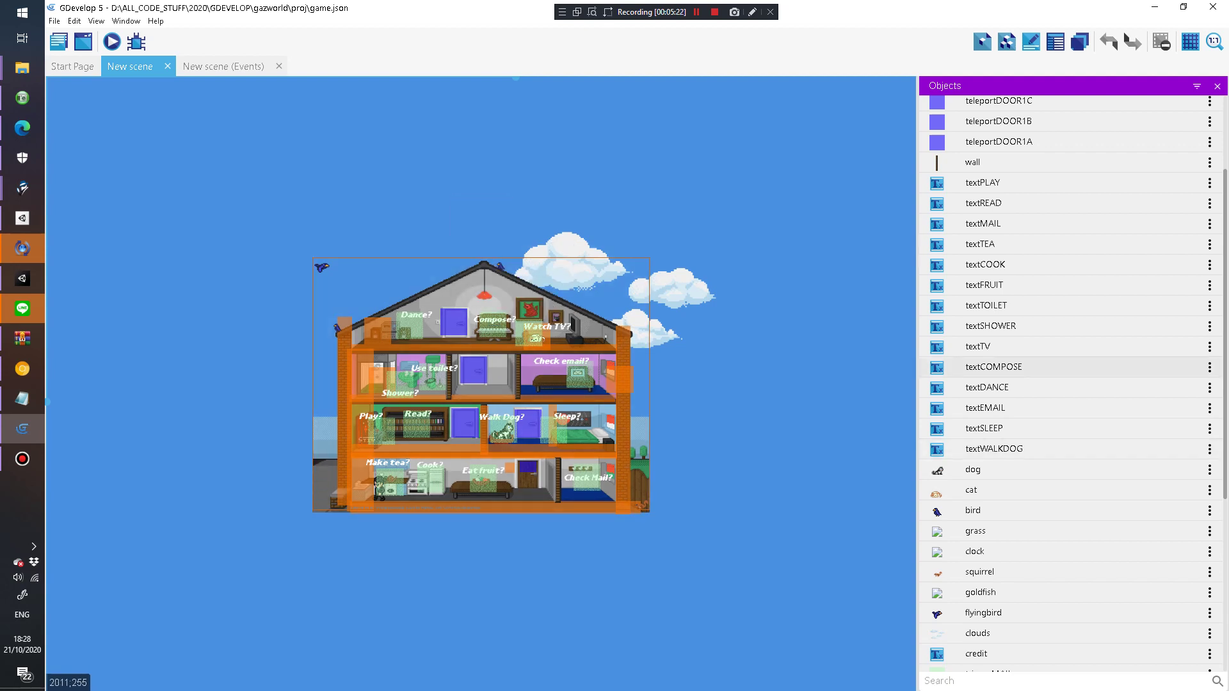
scroll(1056, 358, "down", 2)
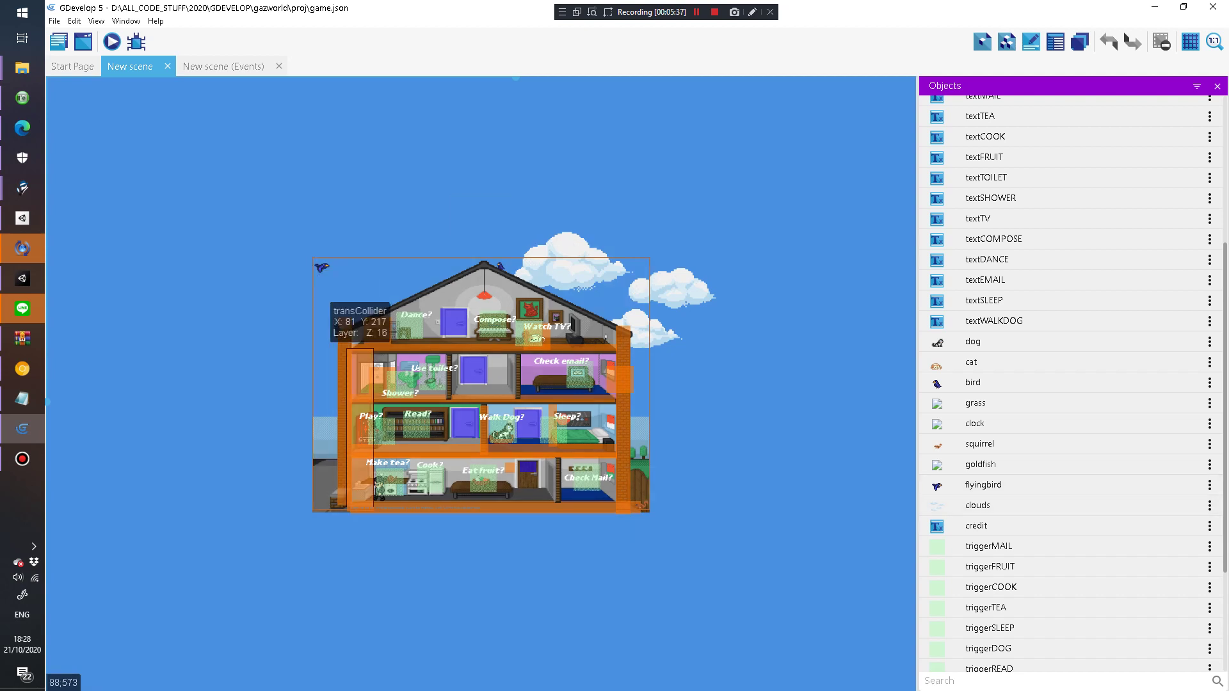
scroll(999, 378, "down", 3)
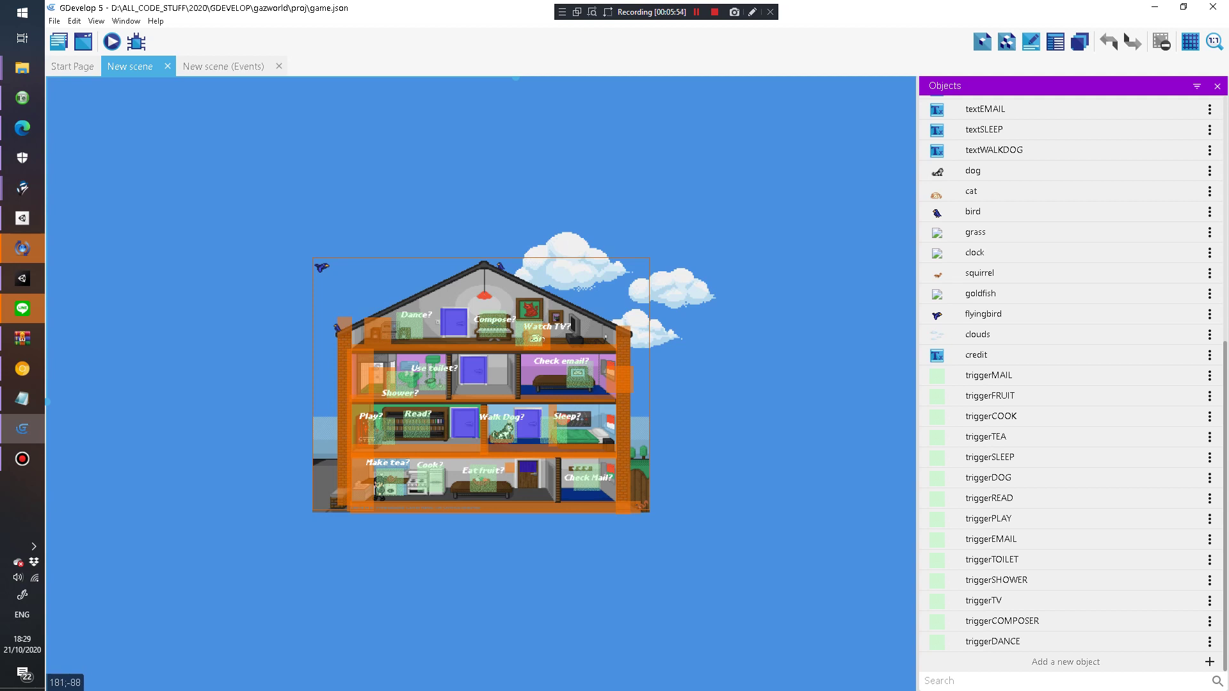
scroll(1069, 384, "up", 7)
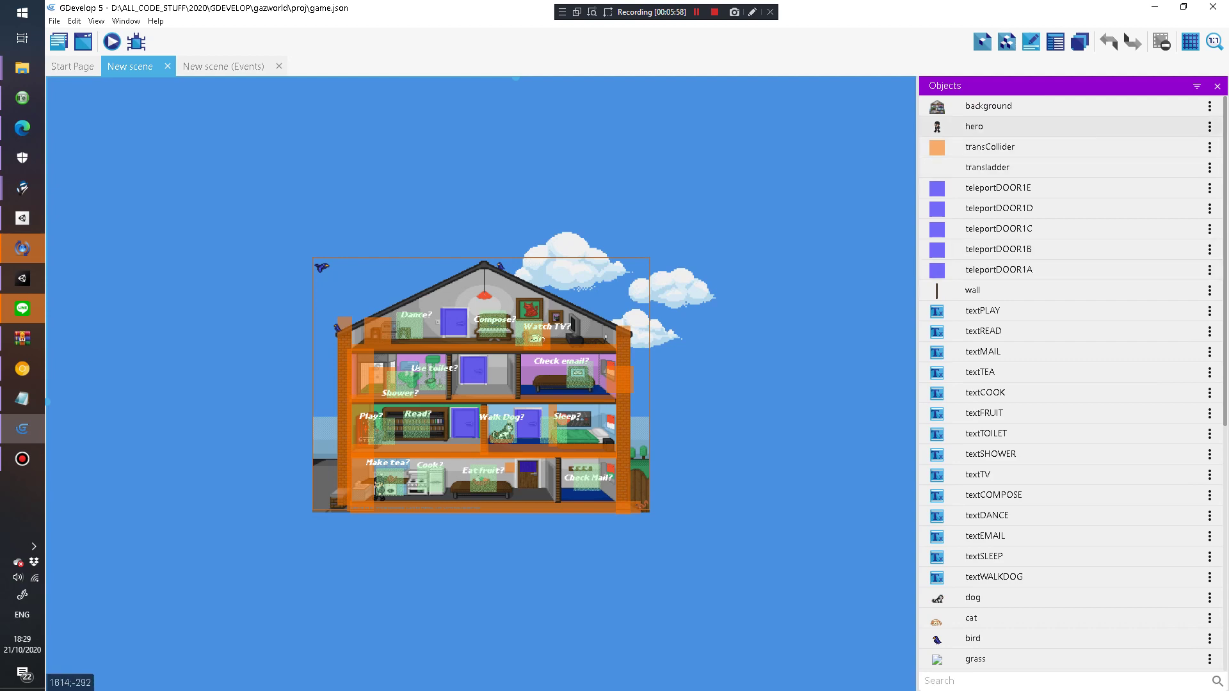
Step: Open the hero object, preview its walkup animation, and inspect its collision mask
left_click(973, 126)
double_click(974, 126)
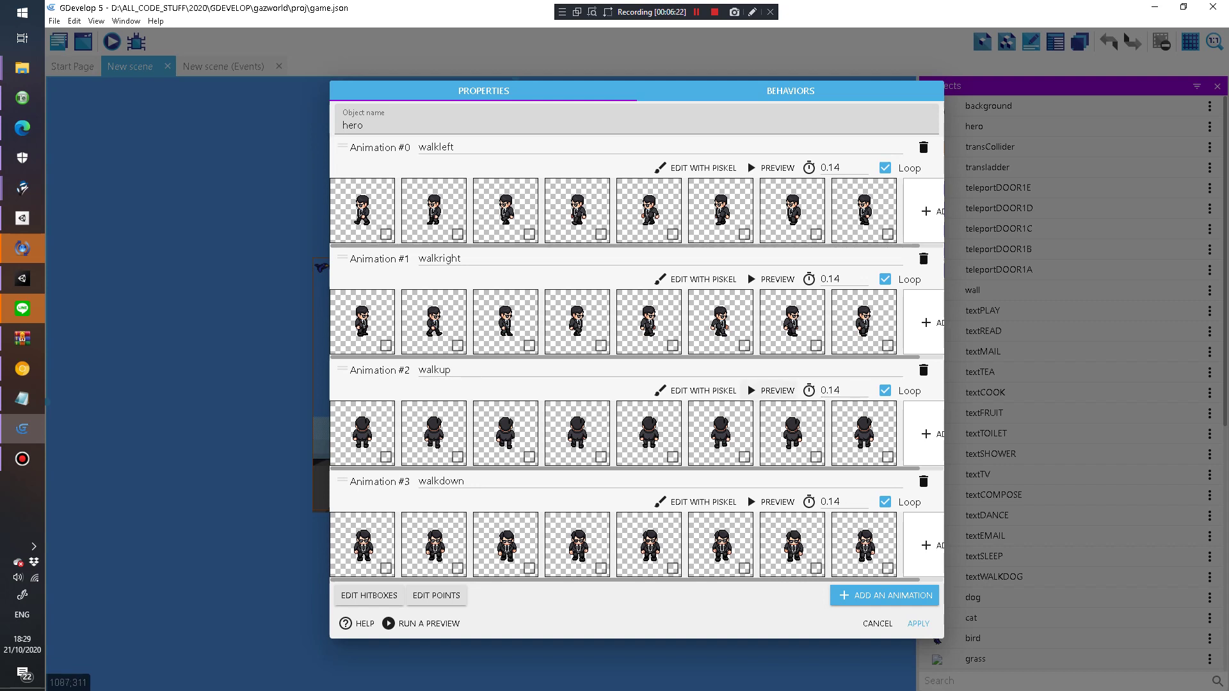
left_click(770, 390)
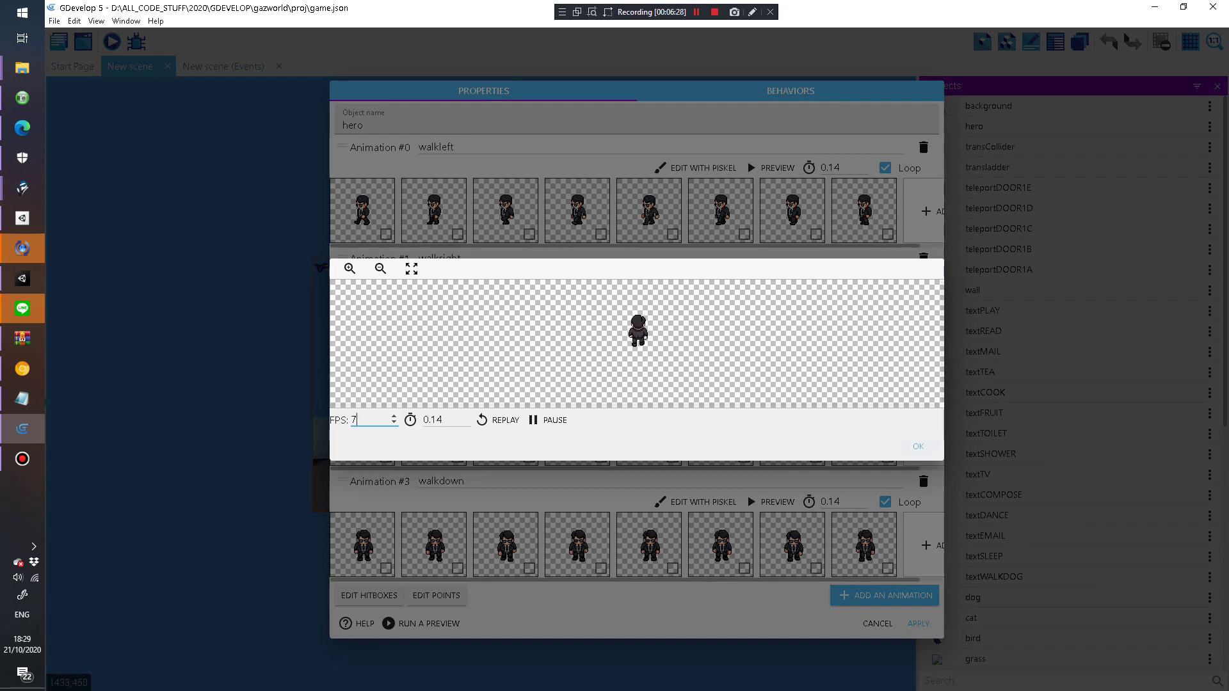
key("Escape")
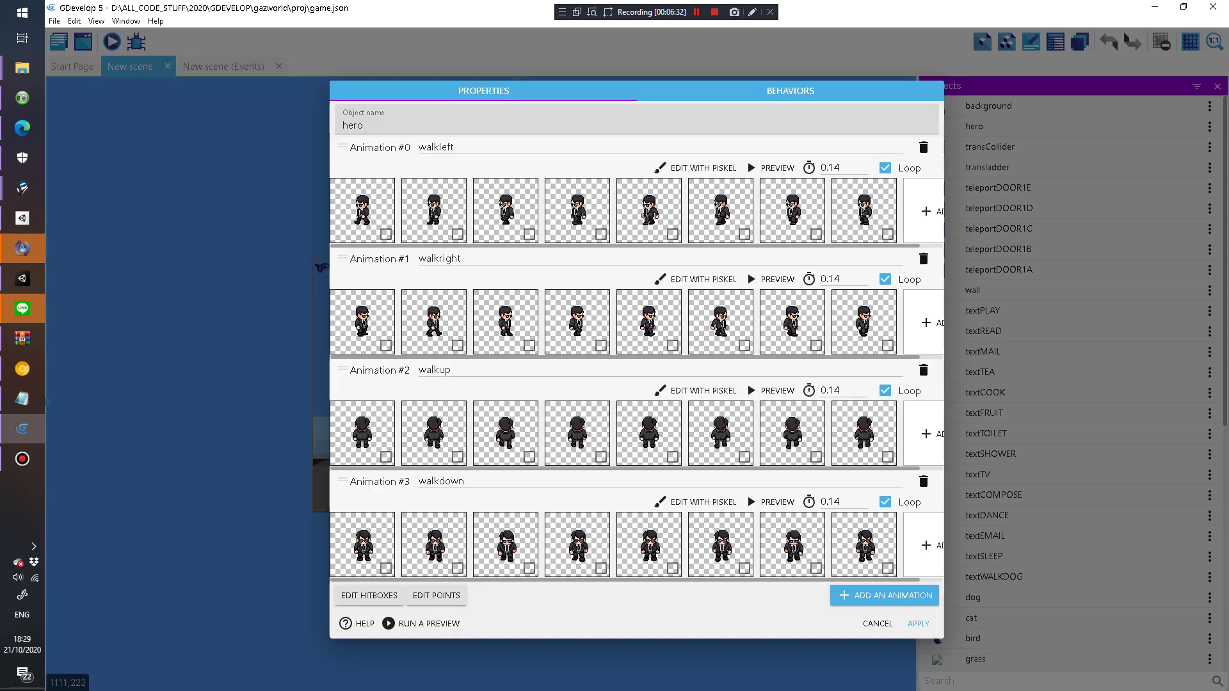
left_click(360, 595)
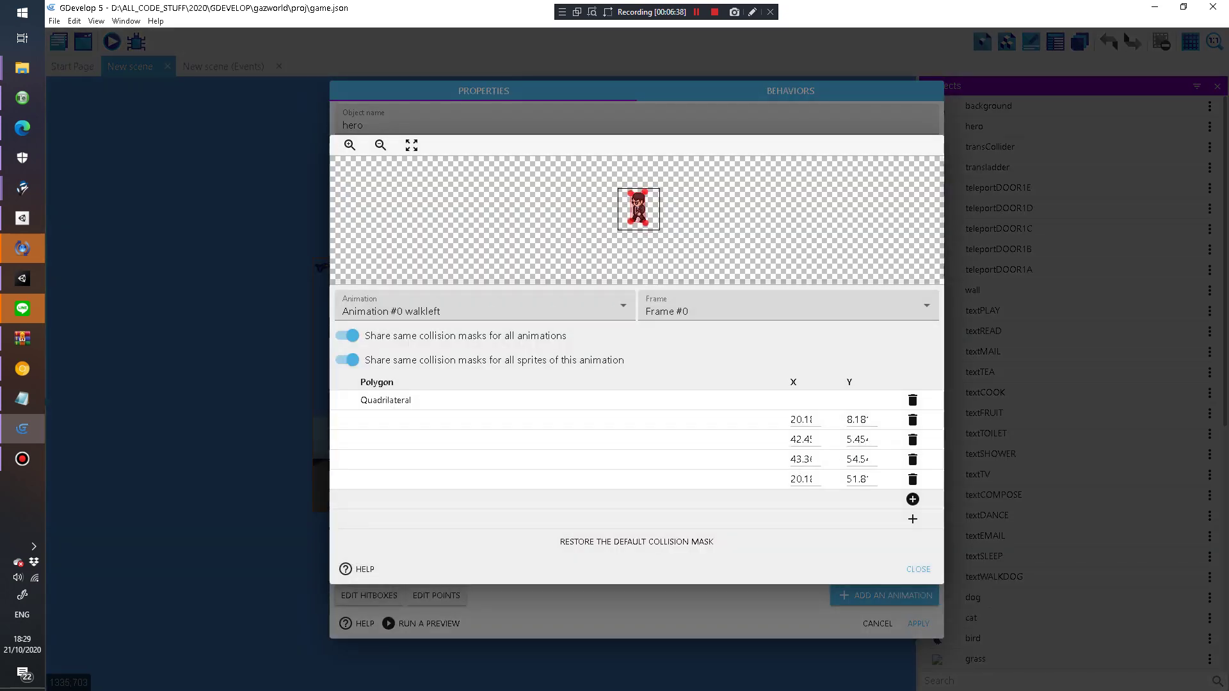
key("Escape")
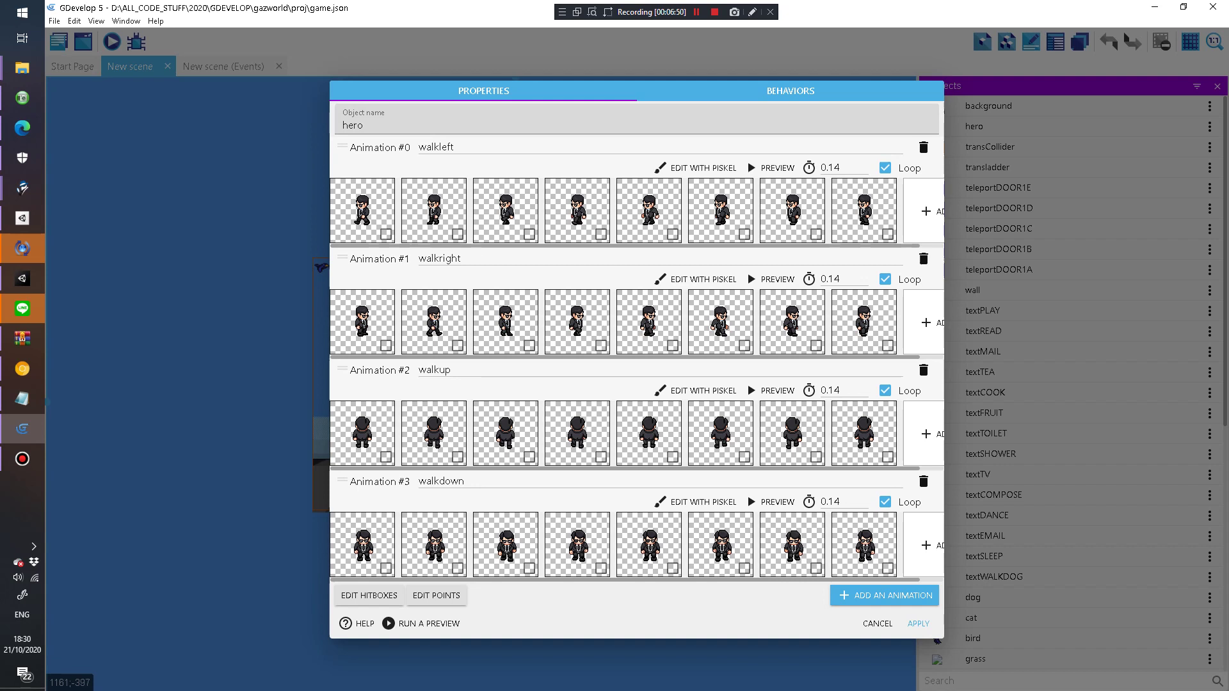
Step: Review the hero's PlatformerObject behavior settings and close the object's editor
left_click(791, 90)
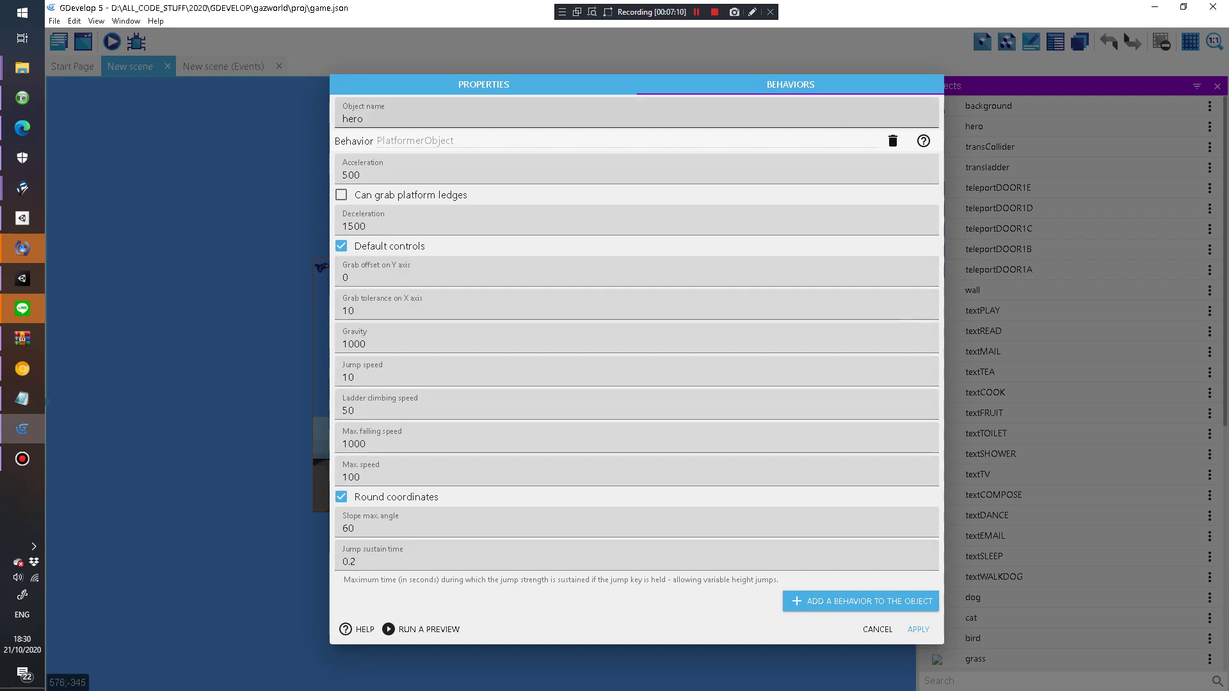
left_click(484, 84)
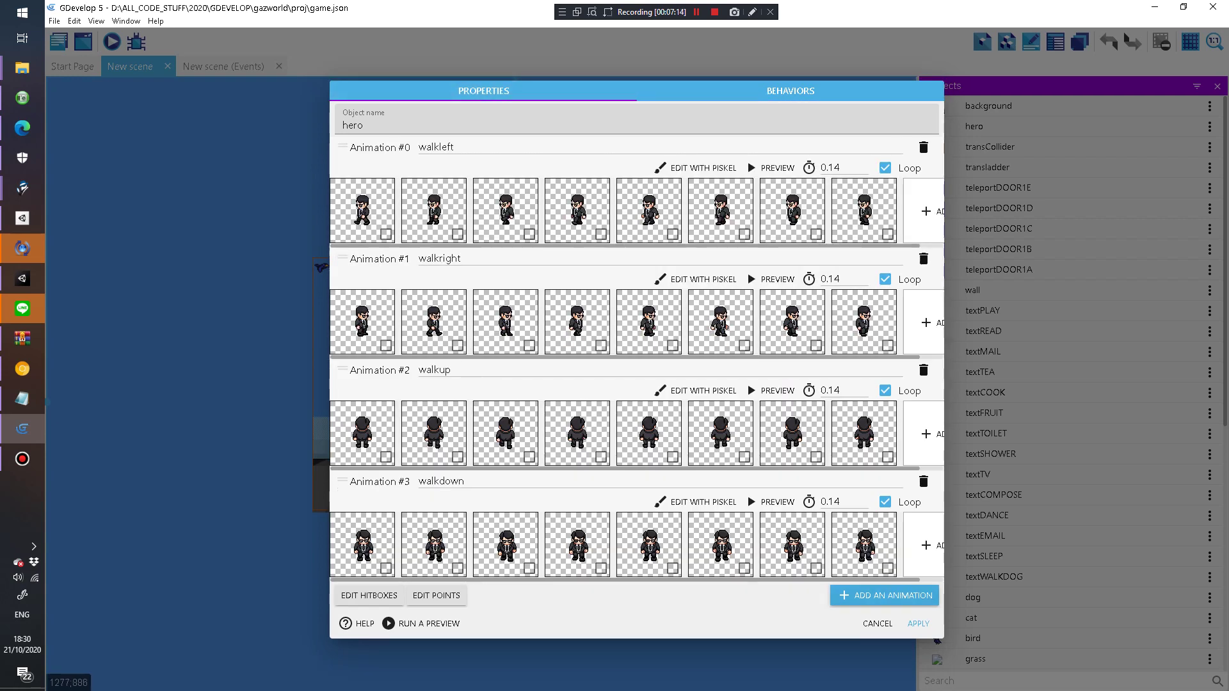
left_click(918, 623)
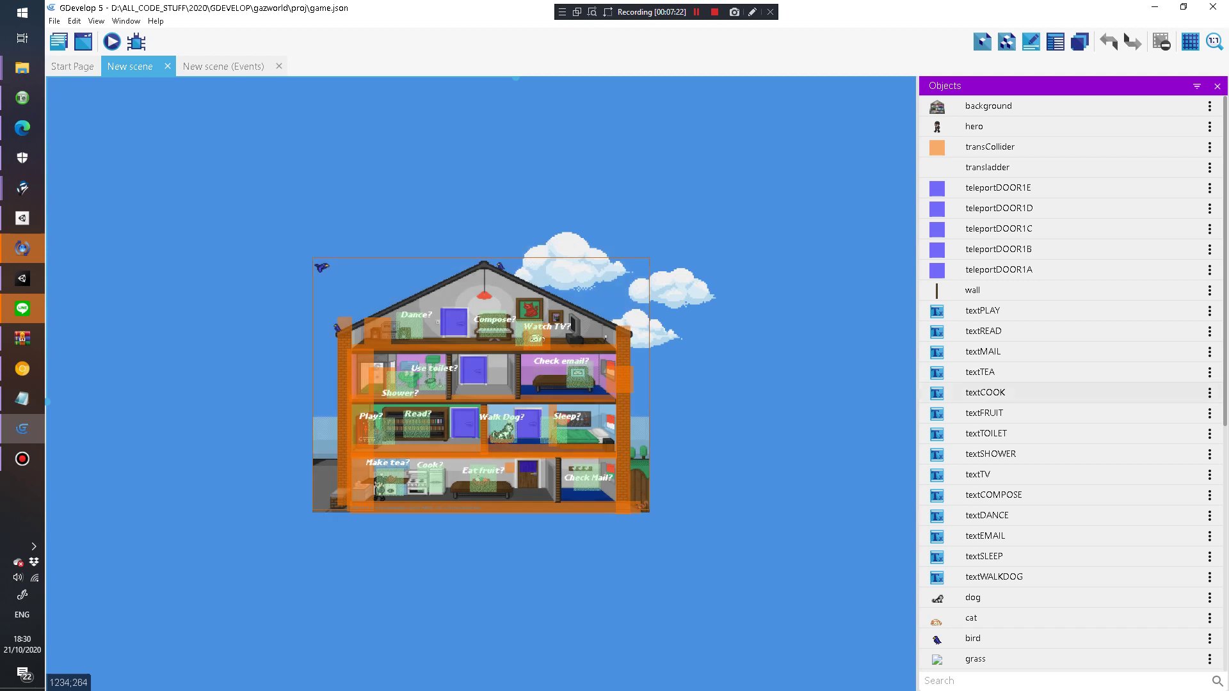
Step: Save the project
scroll(1069, 384, "down", 7)
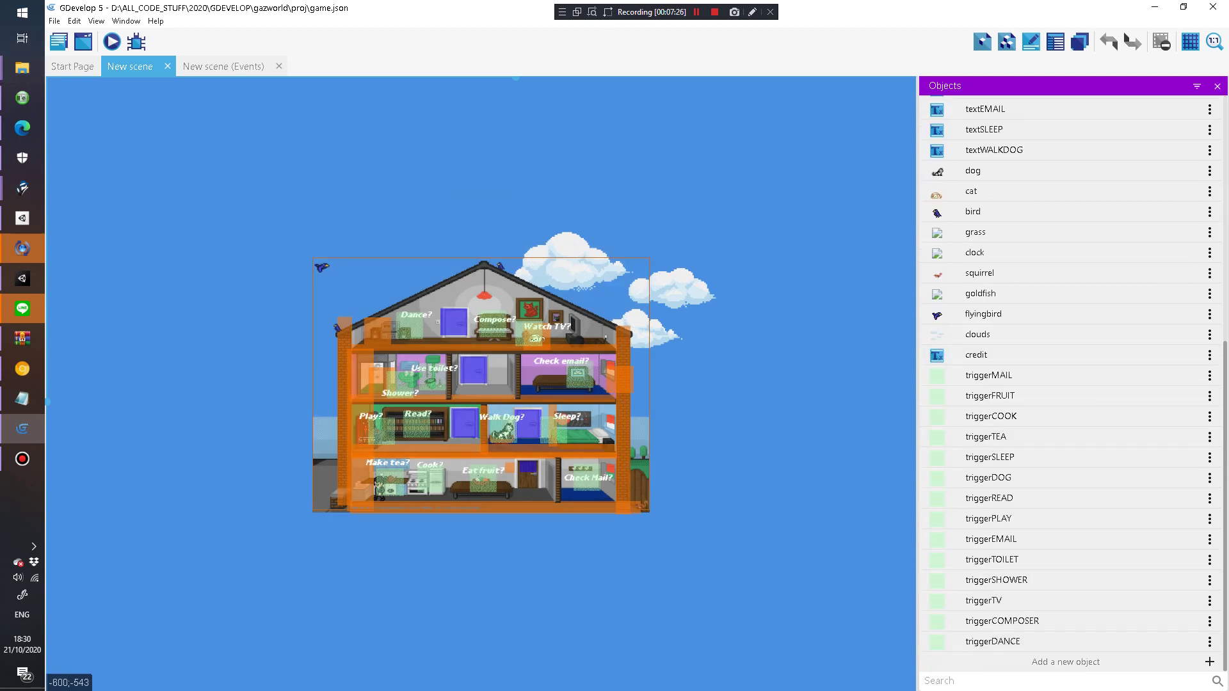
key("alt+f")
key("Down")
key("Down")
key("Down")
key("Down")
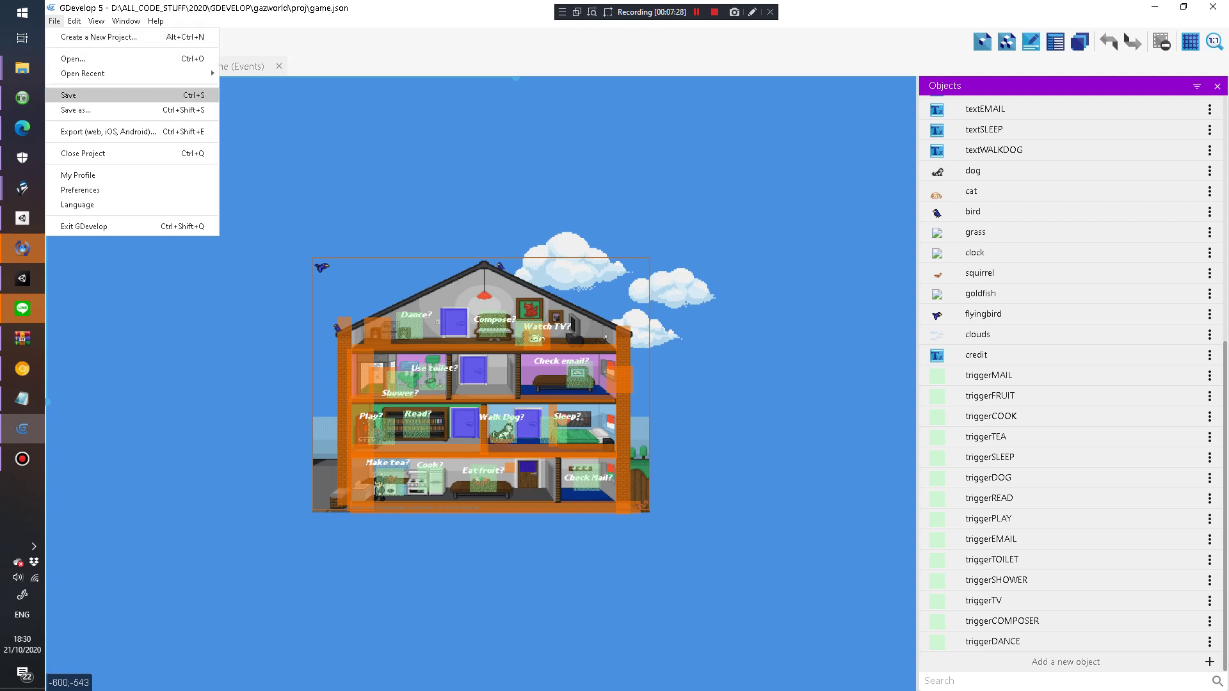
key("Return")
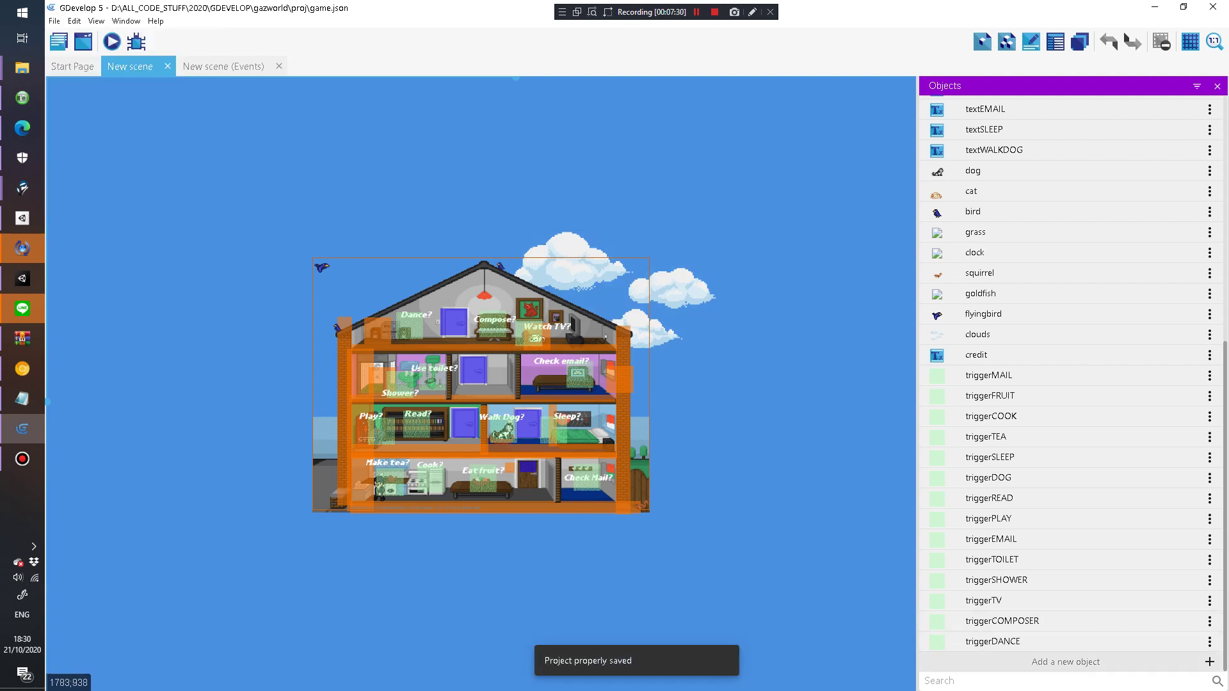
Step: Create a new Sprite object and name it TESTHERO
left_click(1066, 661)
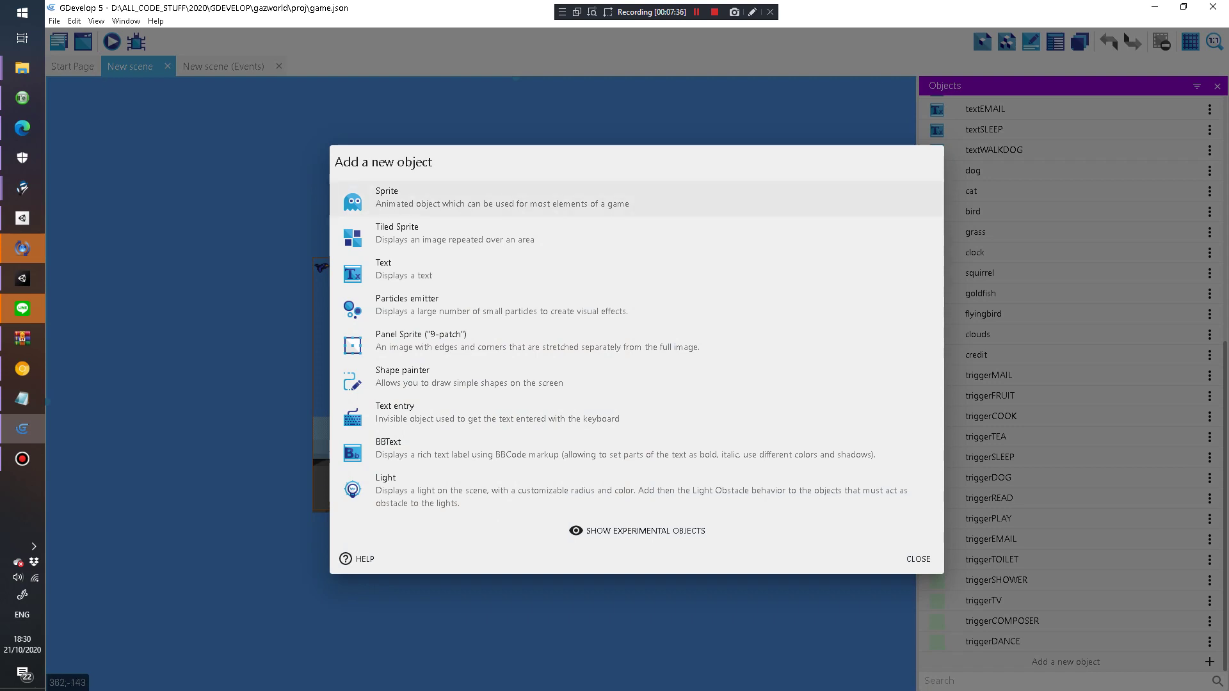
left_click(502, 198)
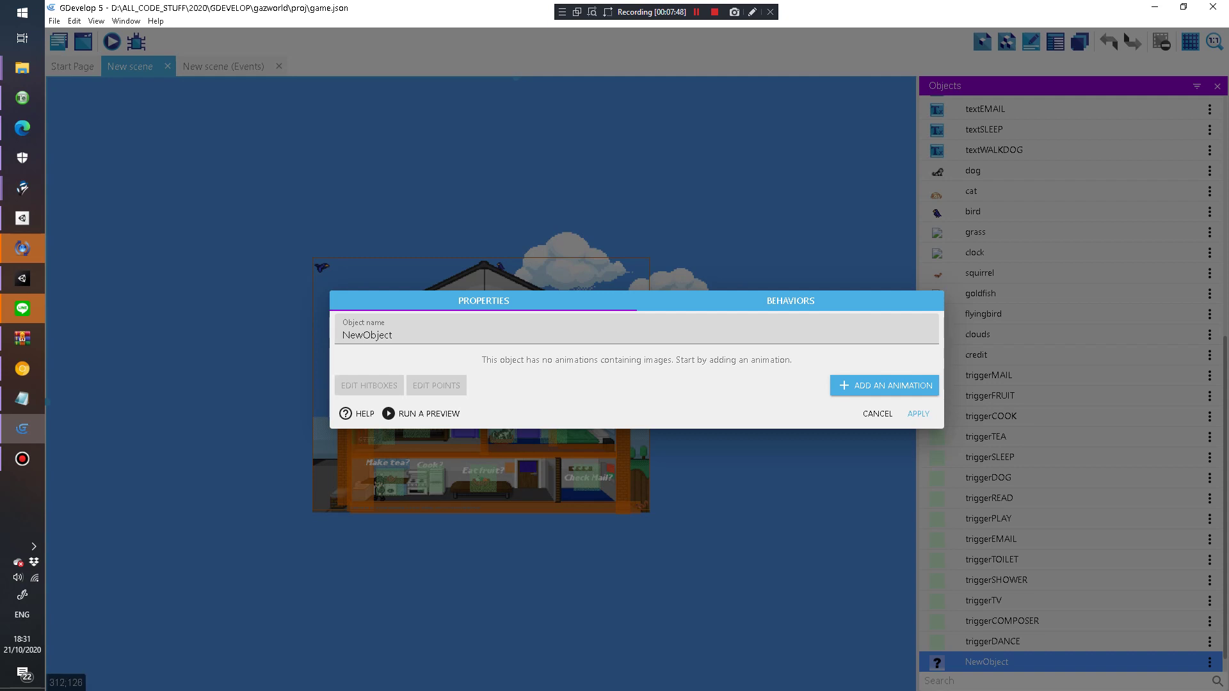
double_click(367, 335)
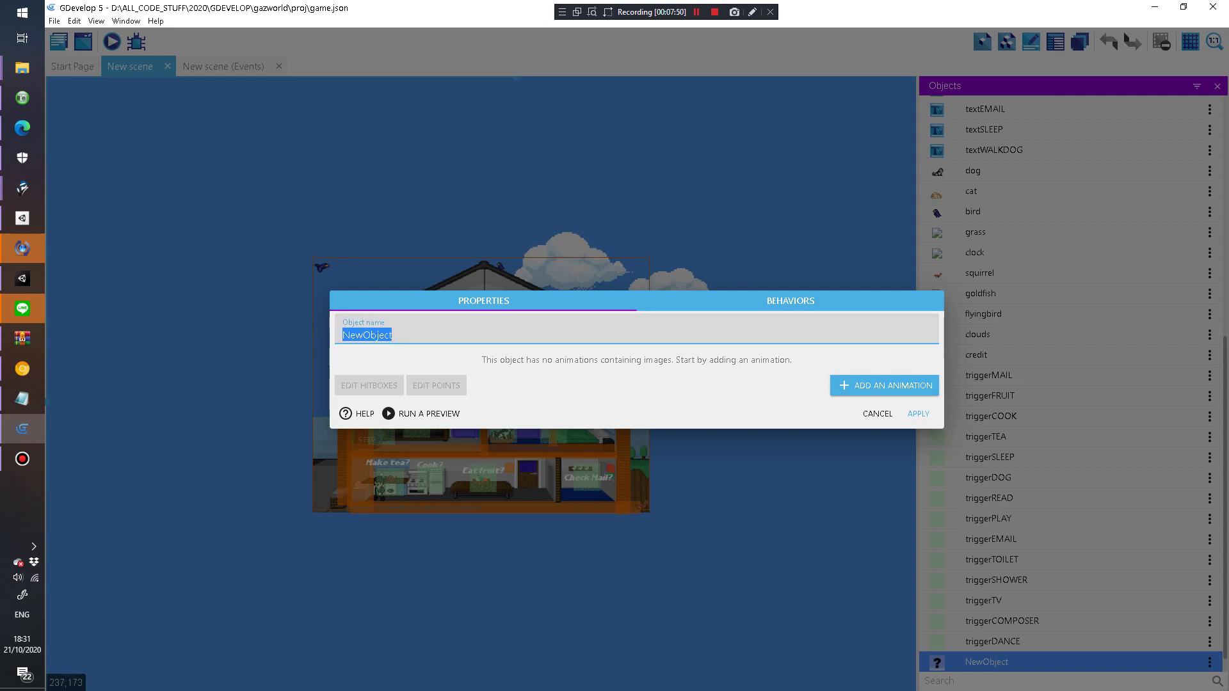
type("TESTHG")
key("BackSpace")
type("EREO")
key("BackSpace")
key("BackSpace")
type("O")
Step: Add an animation to TESTHERO and open it in Piskel with the import options showing
left_click(885, 385)
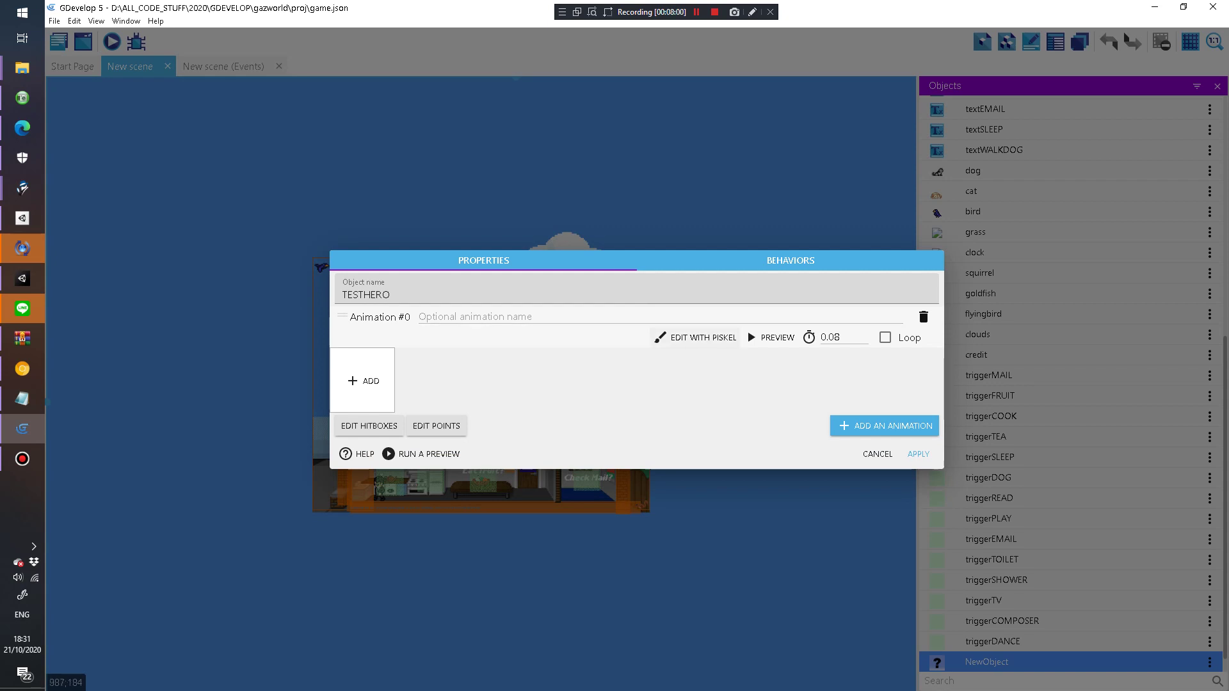
left_click(696, 338)
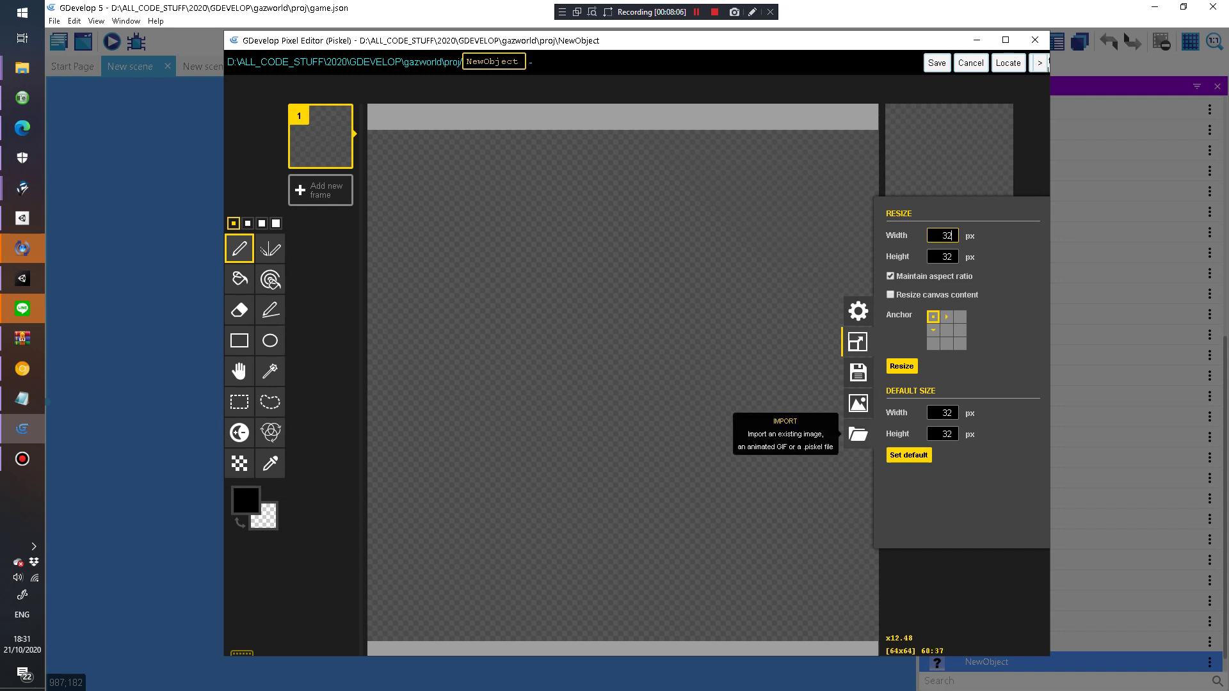
left_click(857, 434)
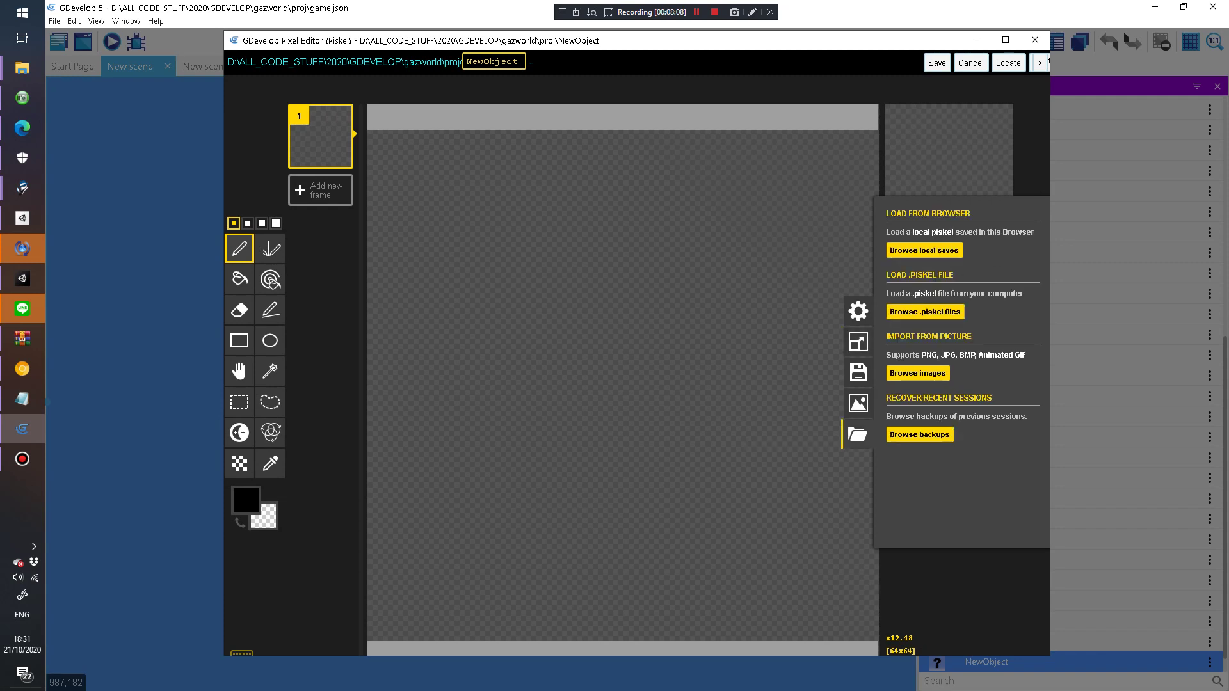
Step: Browse the gfx folder for an image to import and select the FBIWALKLEFT.png sprite sheet
left_click(917, 373)
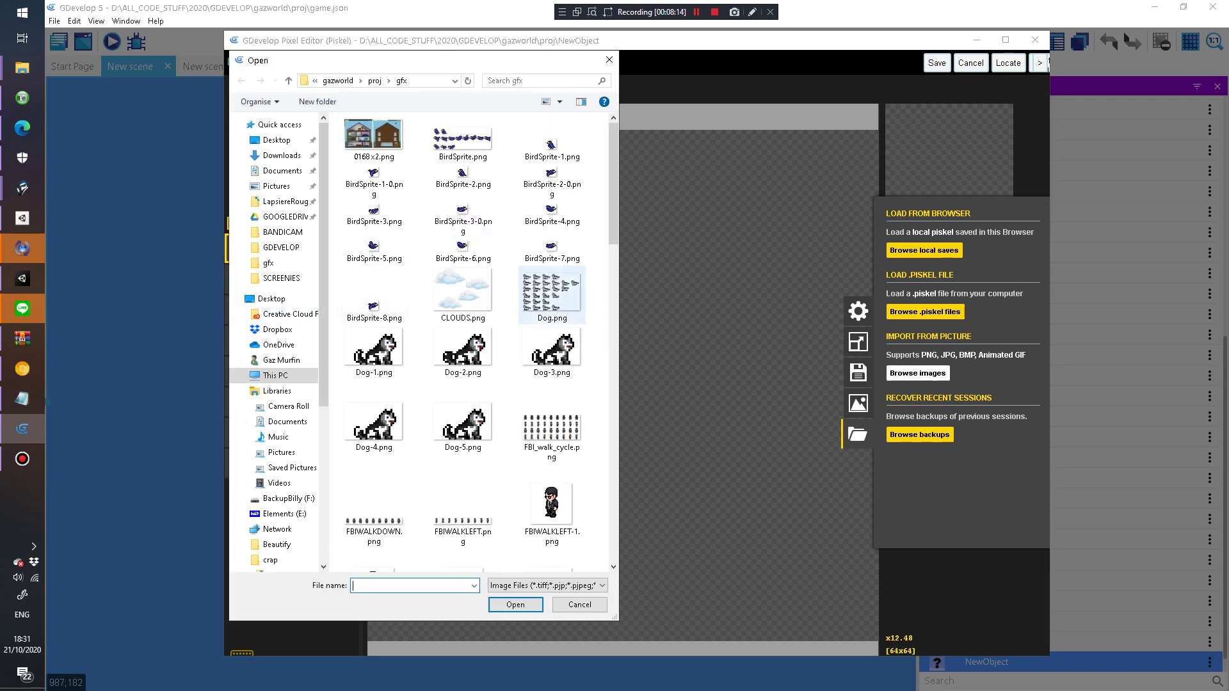
scroll(551, 288, "down", 6)
scroll(552, 281, "up", 2)
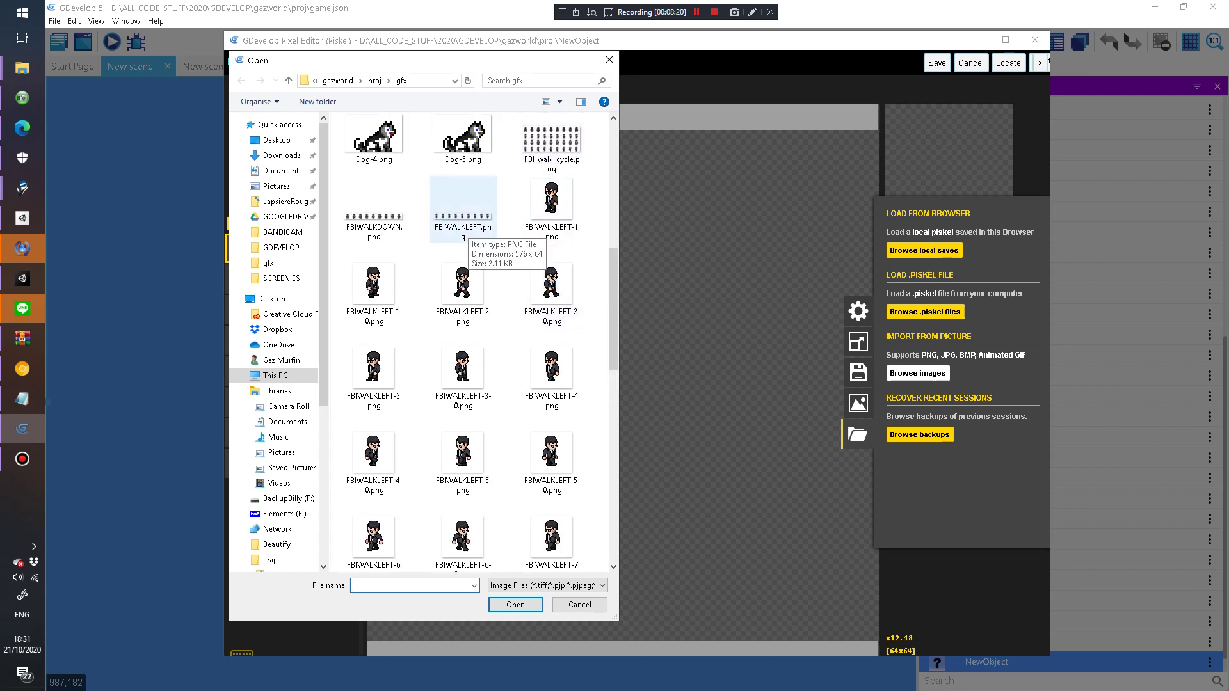
left_click(463, 211)
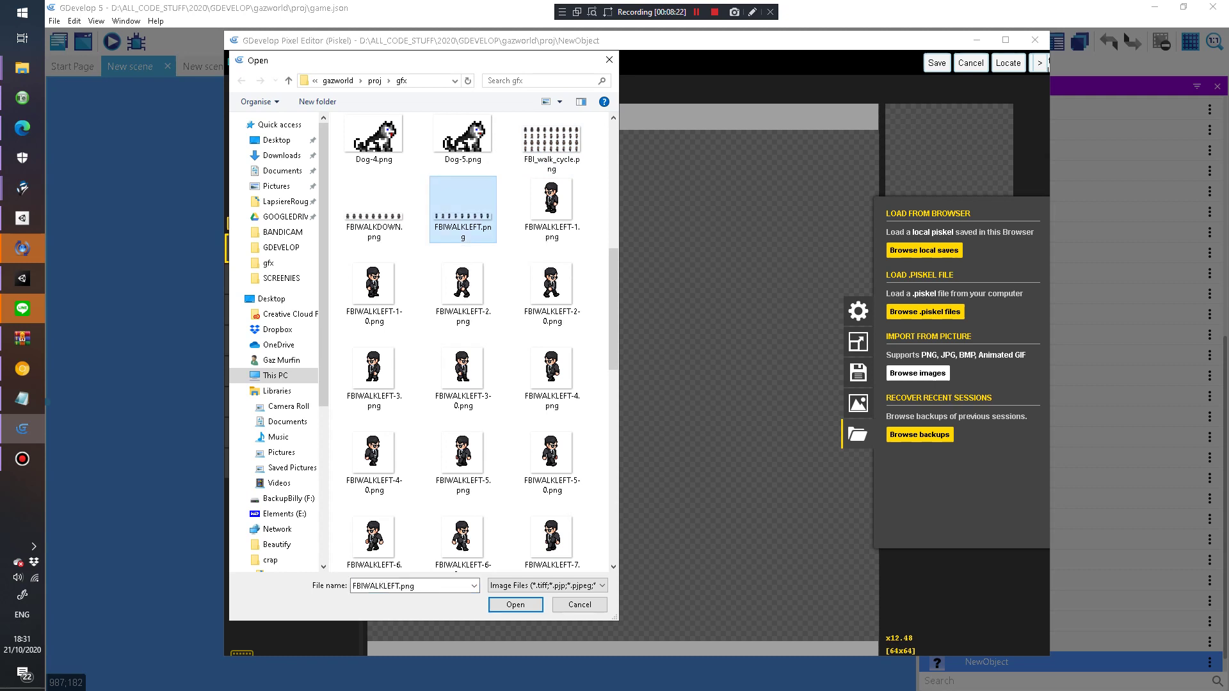
Step: View FBIWALKLEFT.png in the Photos viewer to examine its walk-cycle frames, and close the viewer
right_click(466, 212)
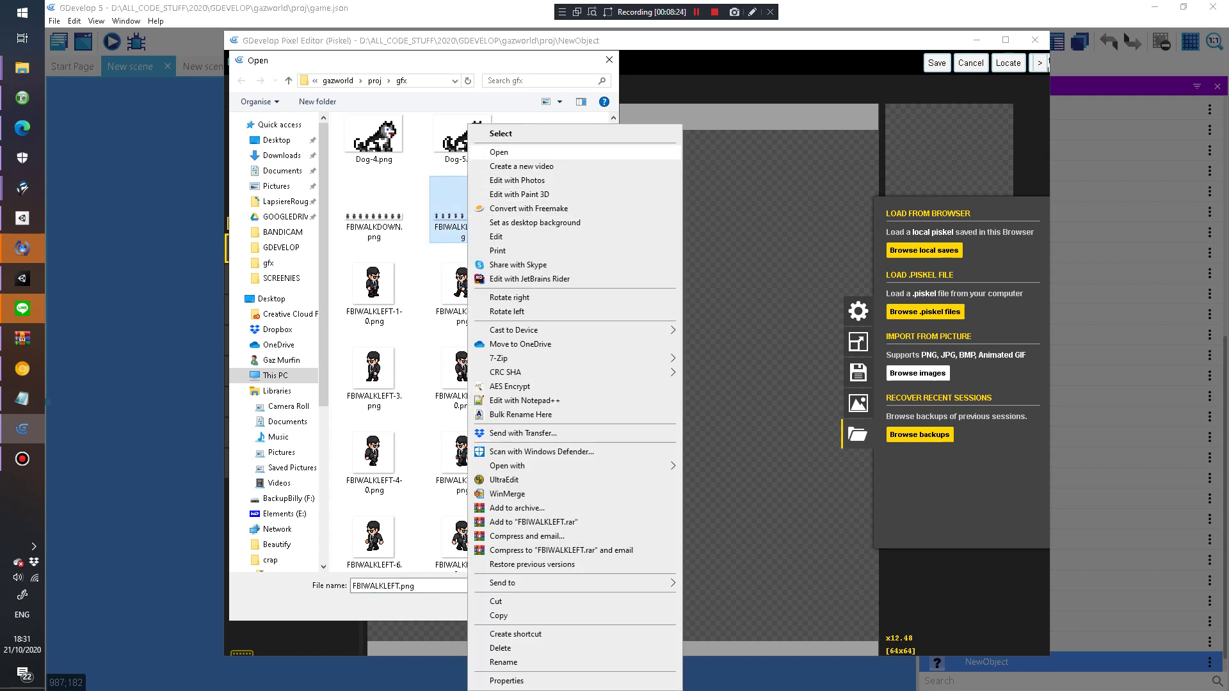
left_click(521, 166)
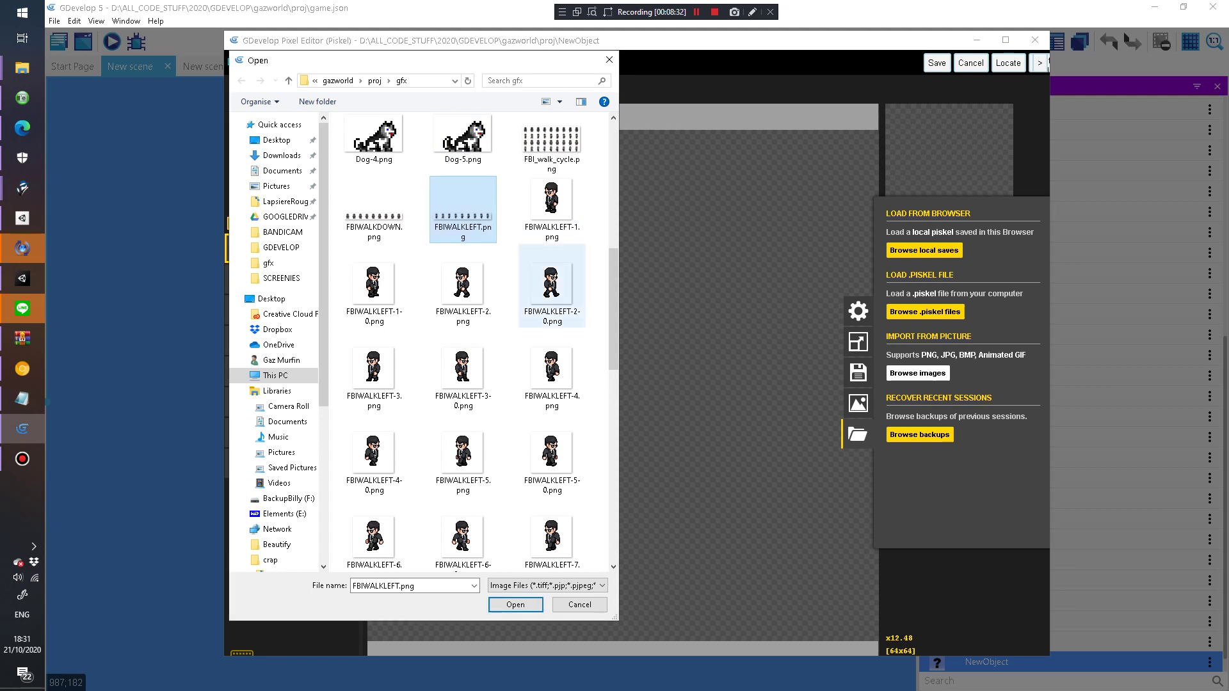
right_click(458, 212)
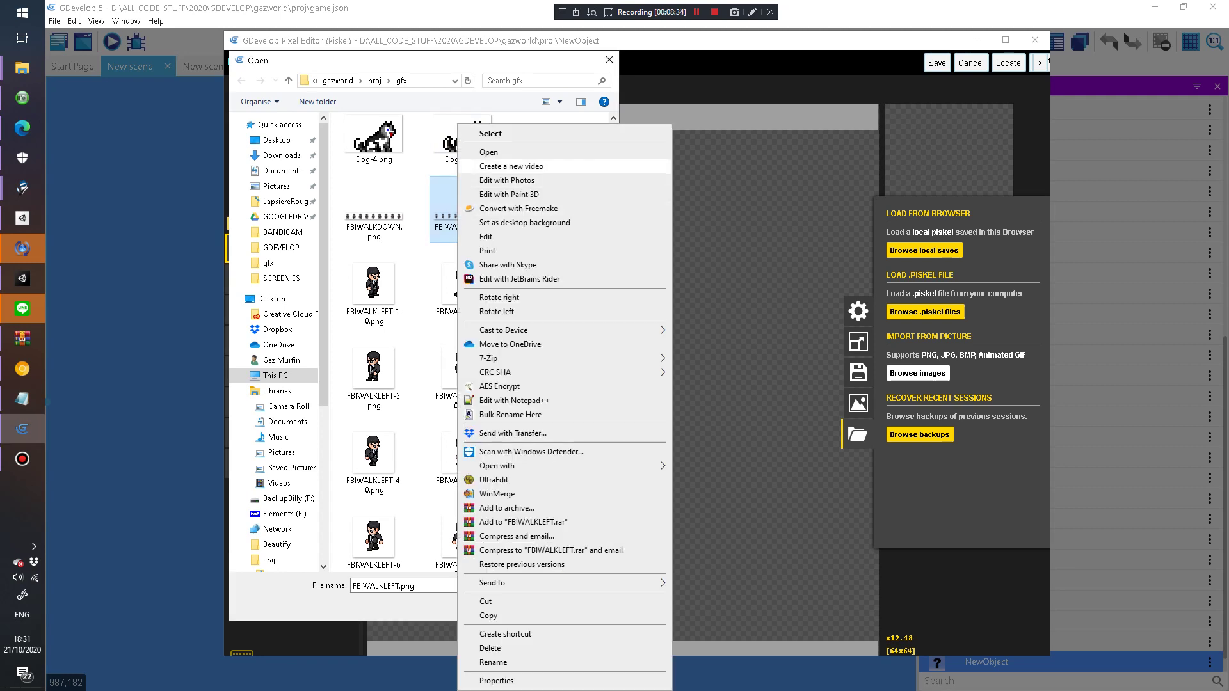
key("Escape")
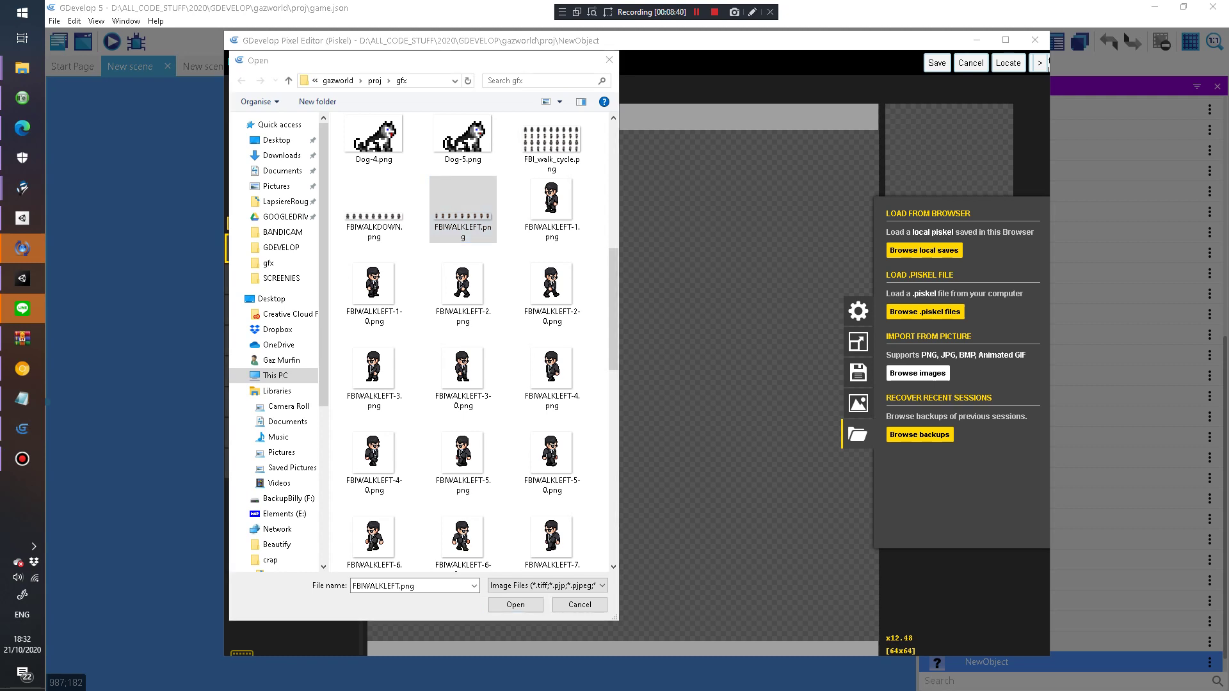
left_click_drag(1228, 185, 753, 107)
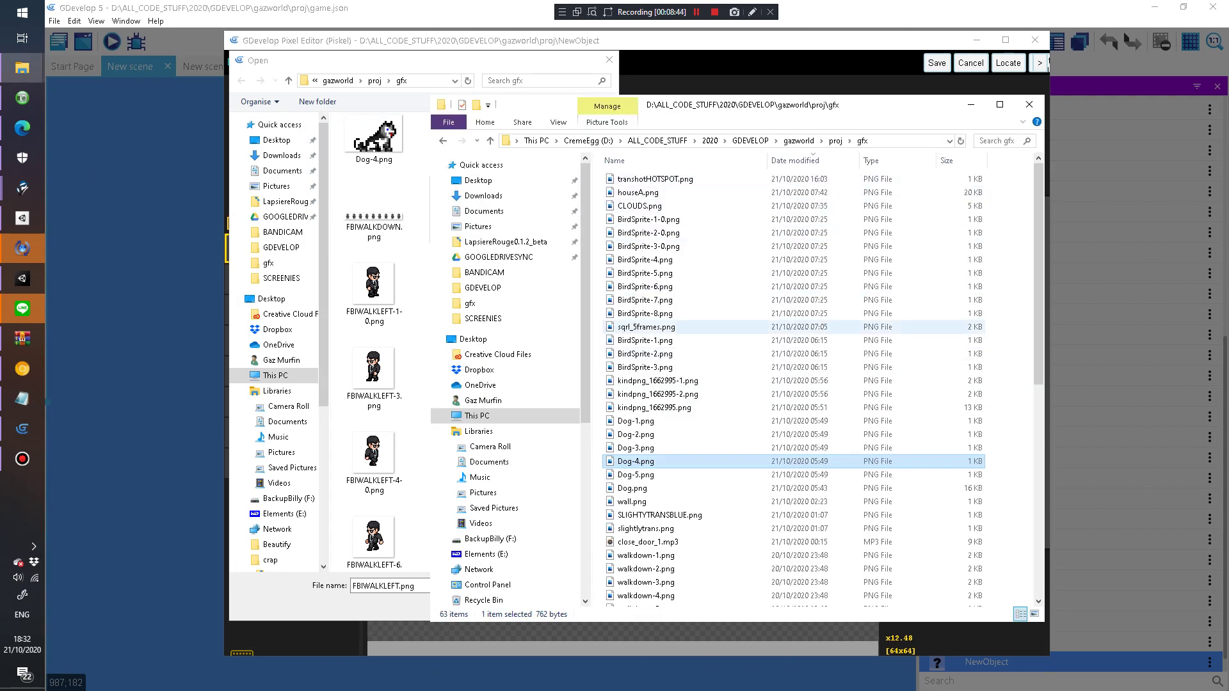
scroll(794, 384, "down", 5)
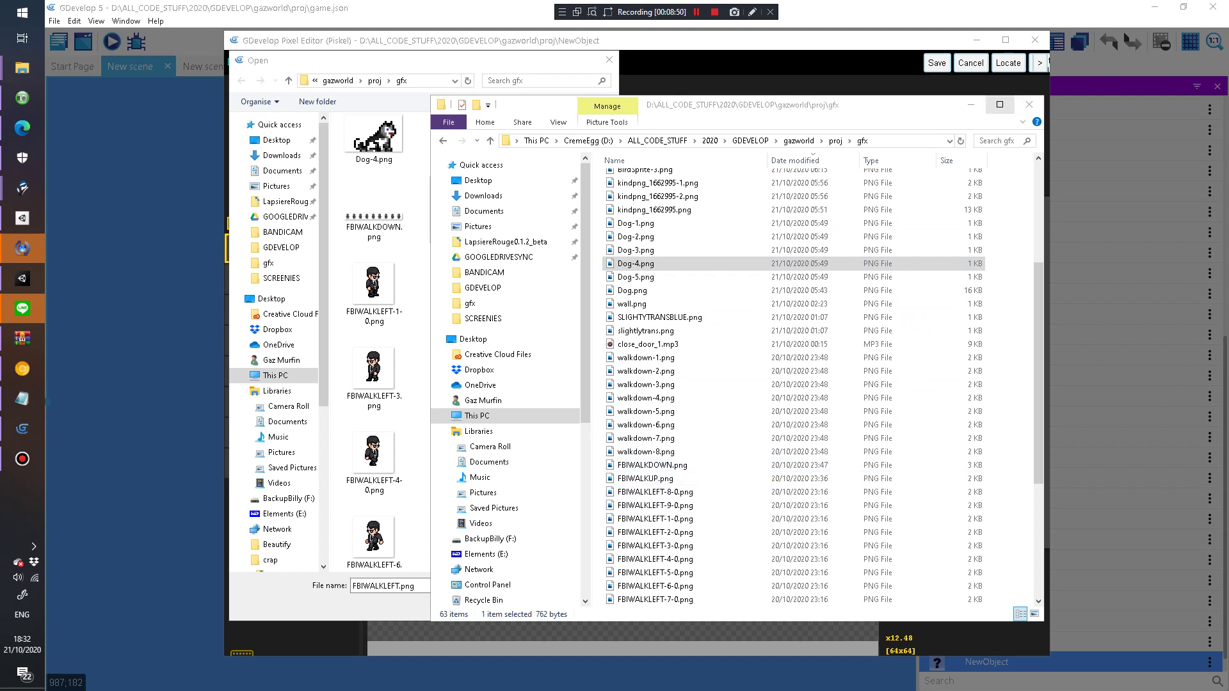
left_click(971, 104)
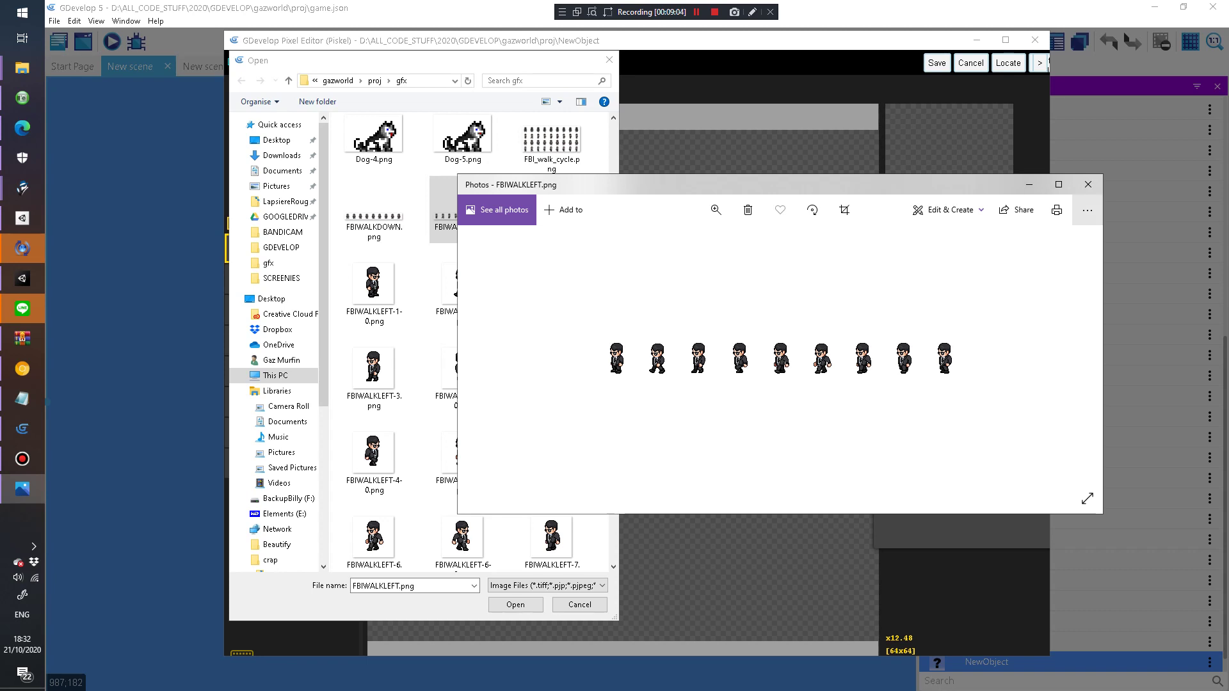
left_click(1088, 185)
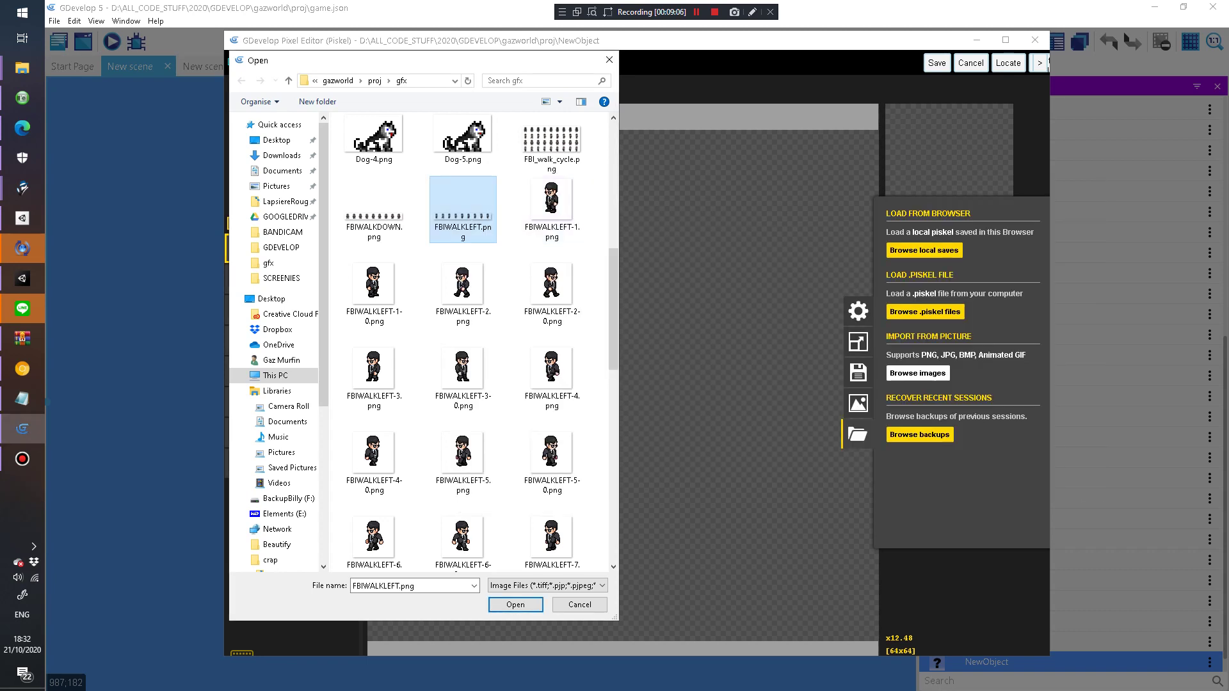
Step: Check the image dimensions of FBIWALKLEFT.png in its file properties
right_click(446, 211)
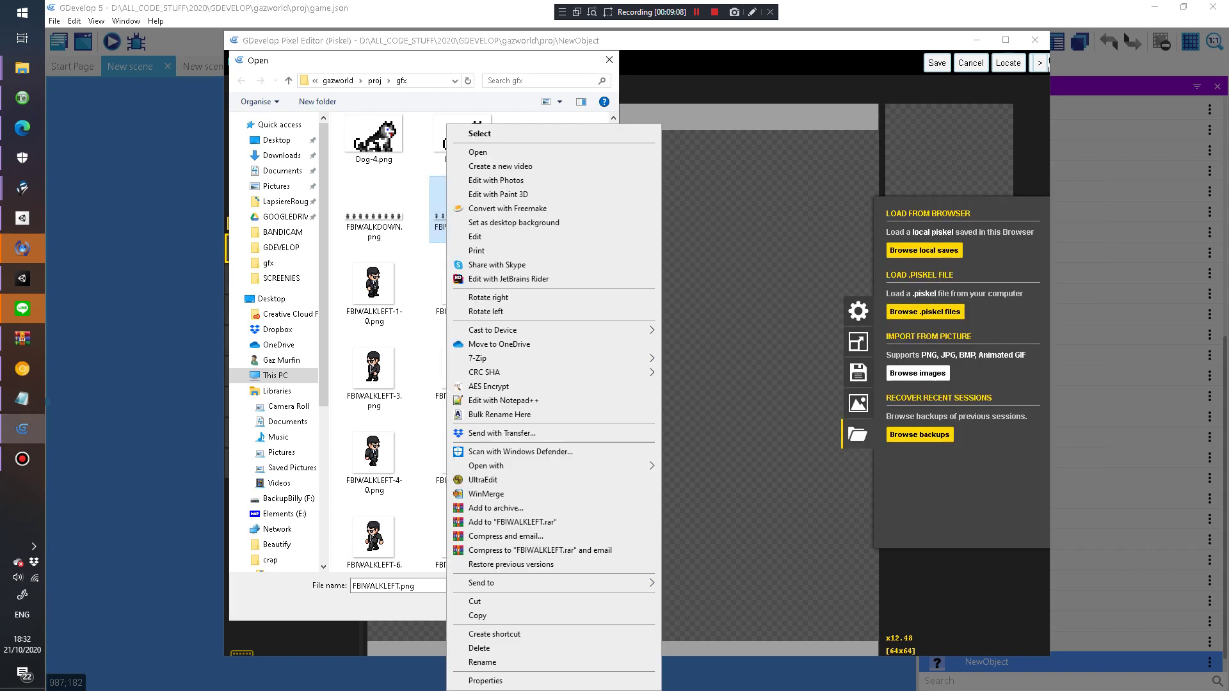
left_click(485, 680)
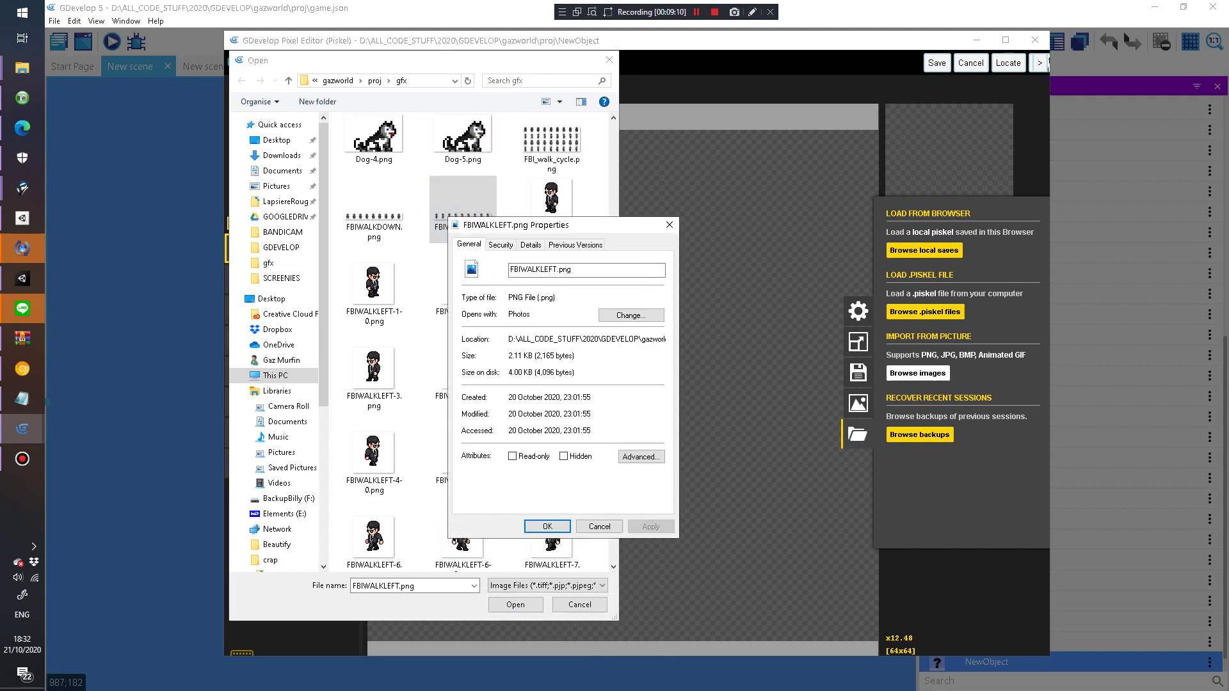
left_click(530, 245)
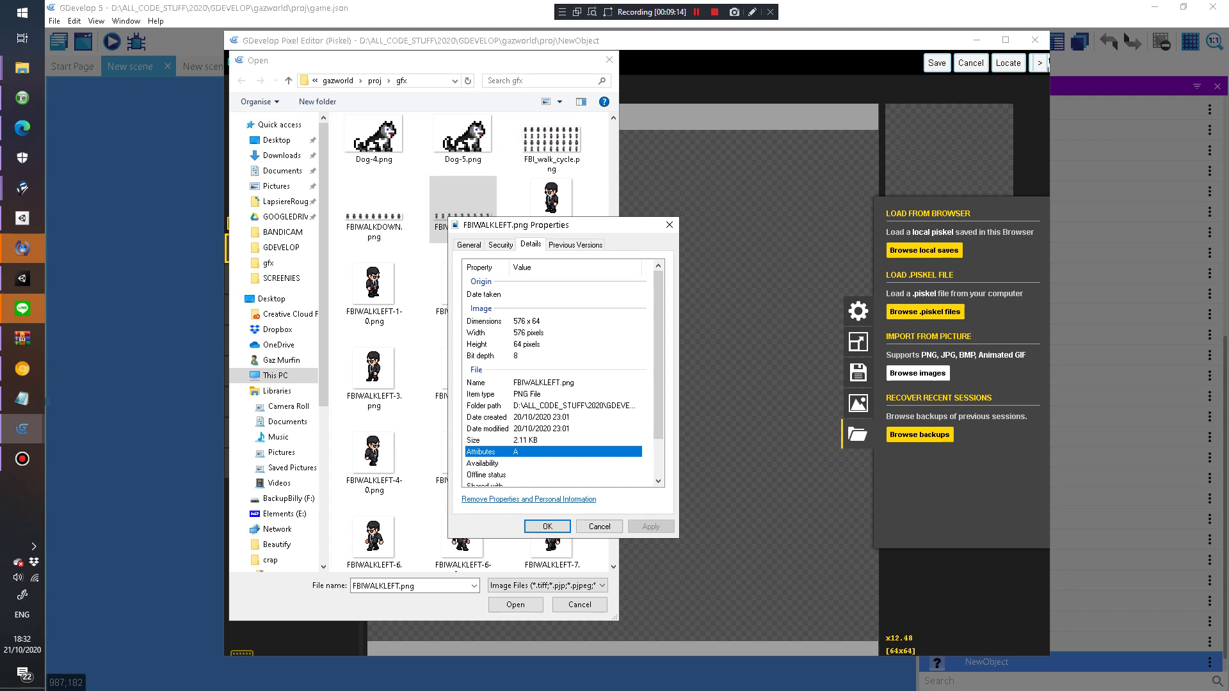
key("Return")
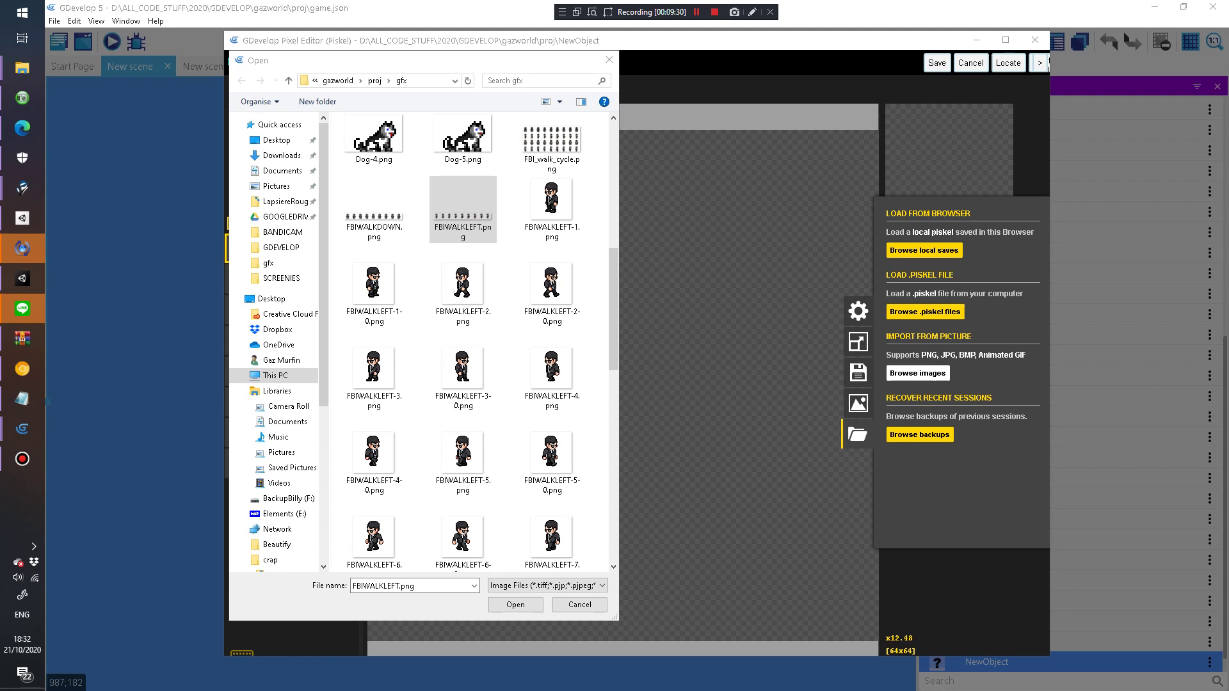
Step: Calculate the frame width as 576 ÷ 9 in Calculator, and close it and the file properties
left_click_drag(1228, 101, 843, 72)
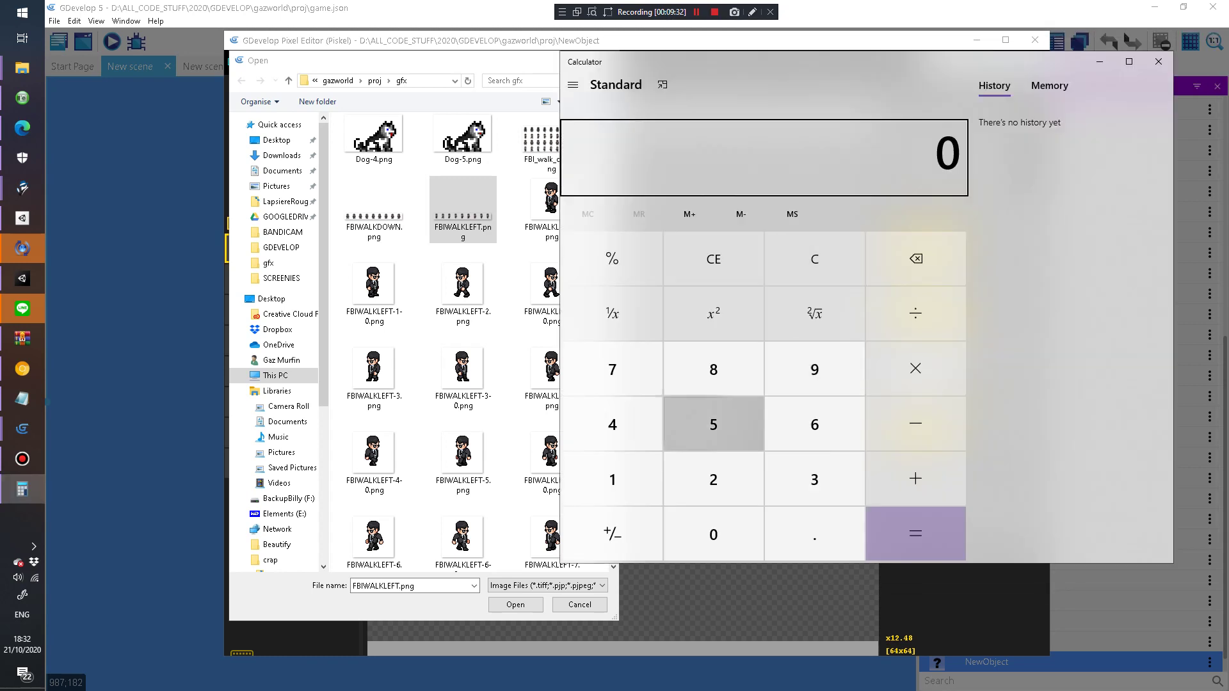
left_click(713, 424)
left_click(612, 369)
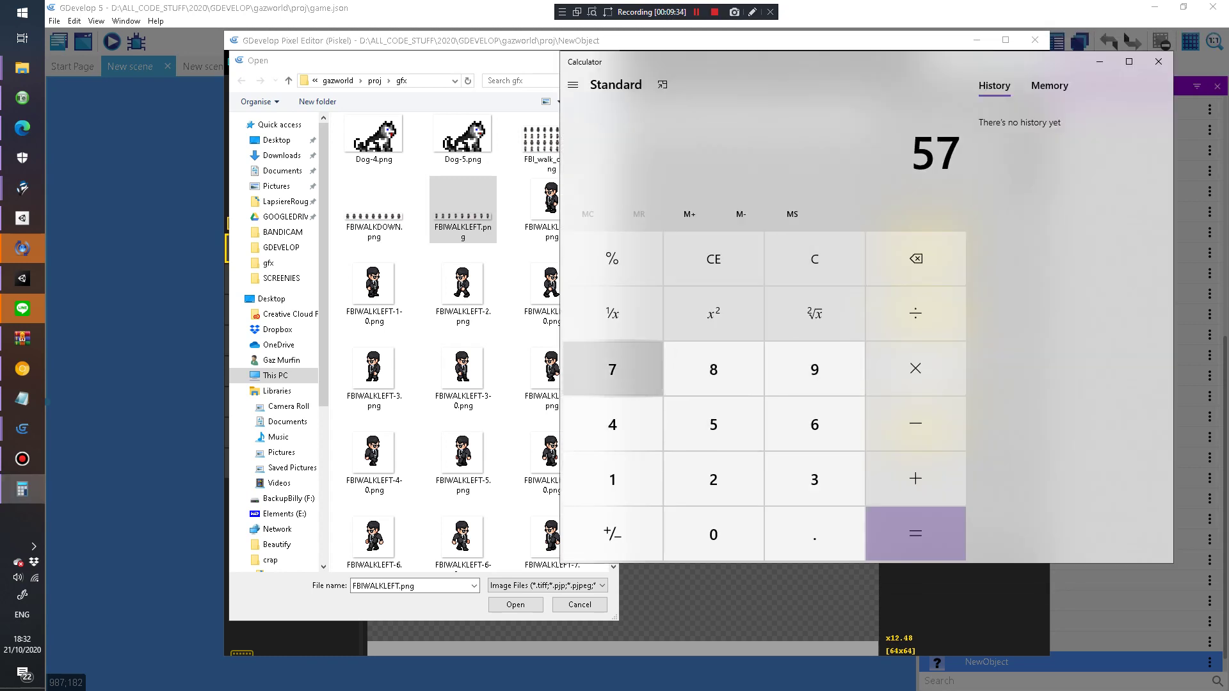
left_click(814, 425)
left_click(916, 313)
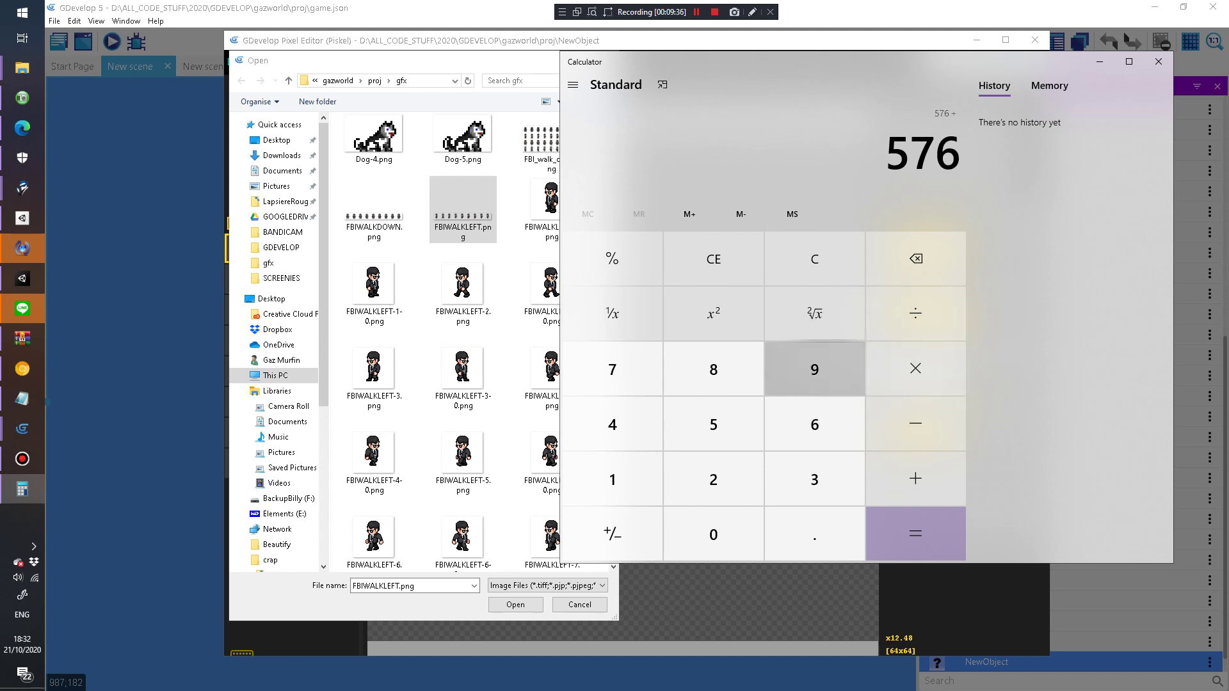
left_click(814, 370)
left_click(915, 533)
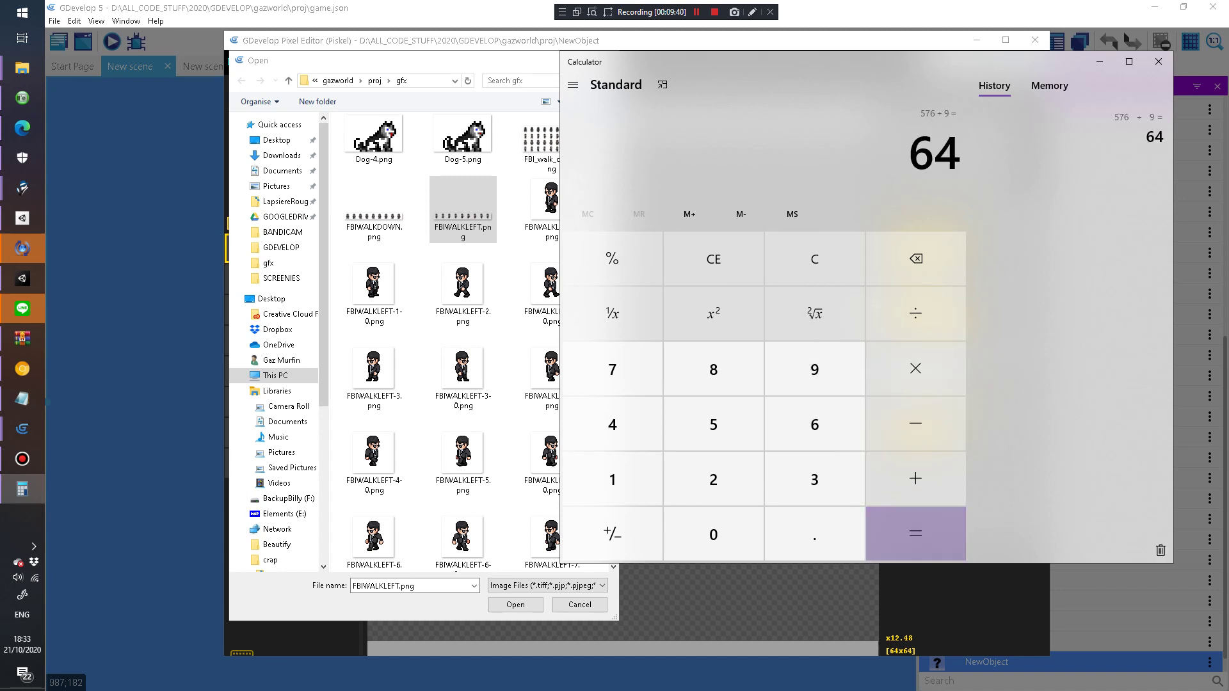
left_click(1158, 62)
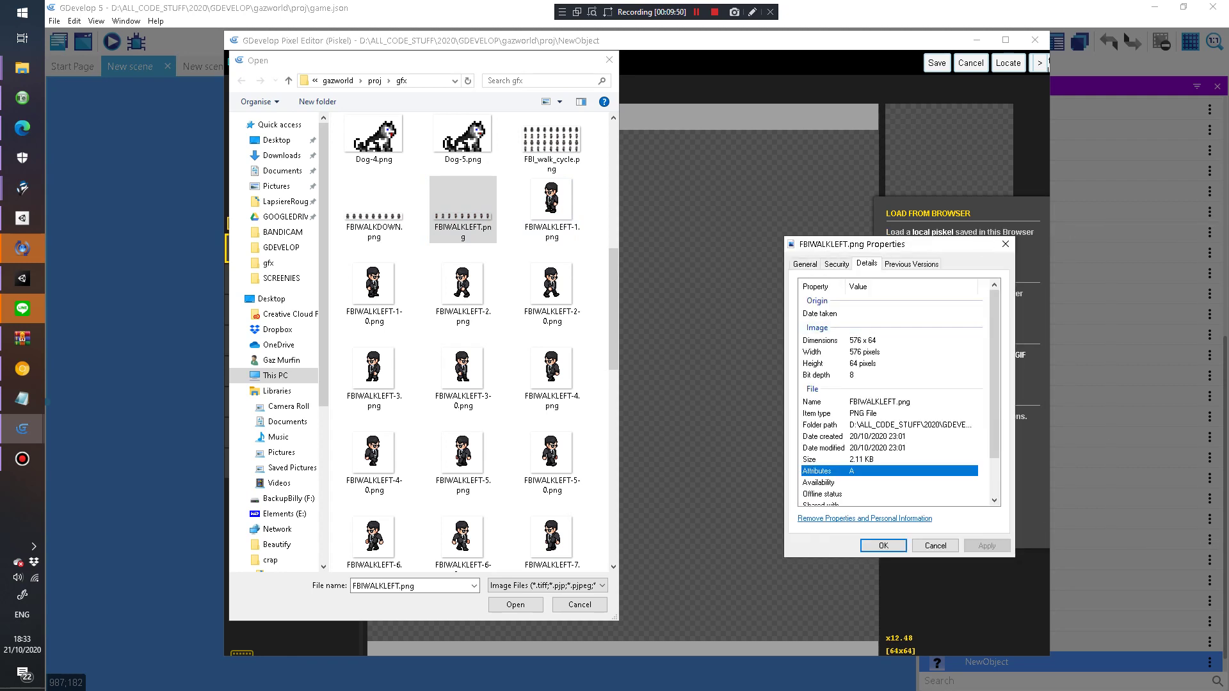
key("Return")
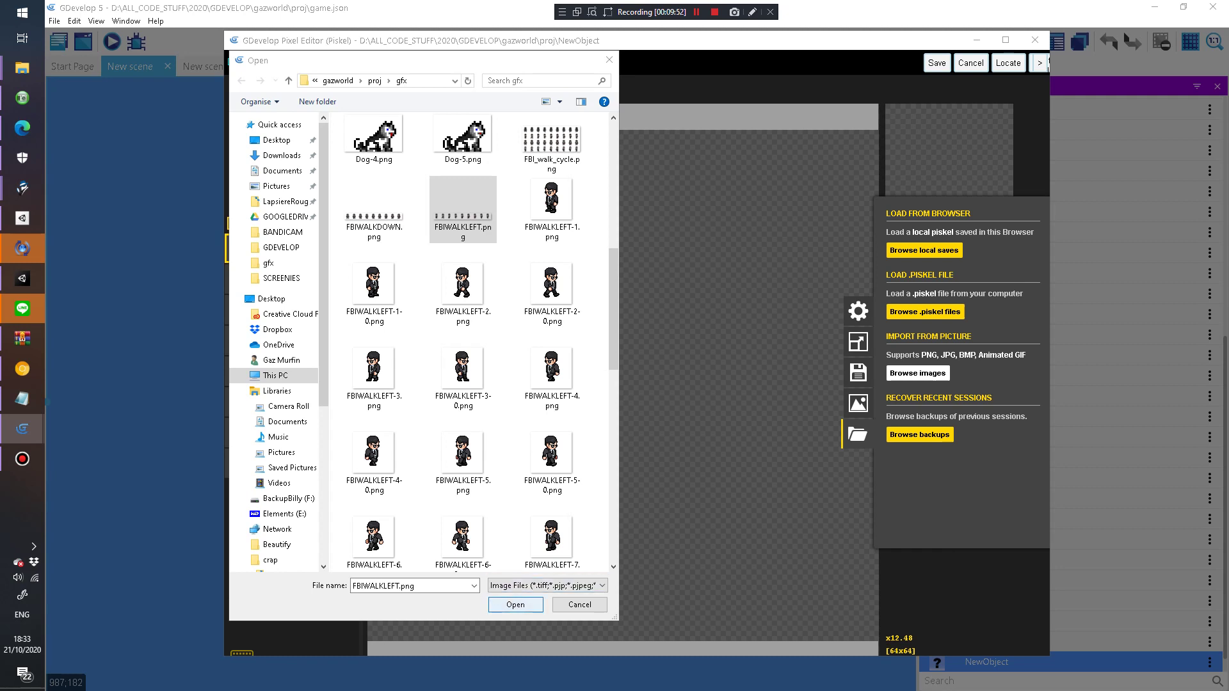
Step: Import FBIWALKLEFT.png as a spritesheet with a 64 x 64 frame size, replacing the current animation
key("Return")
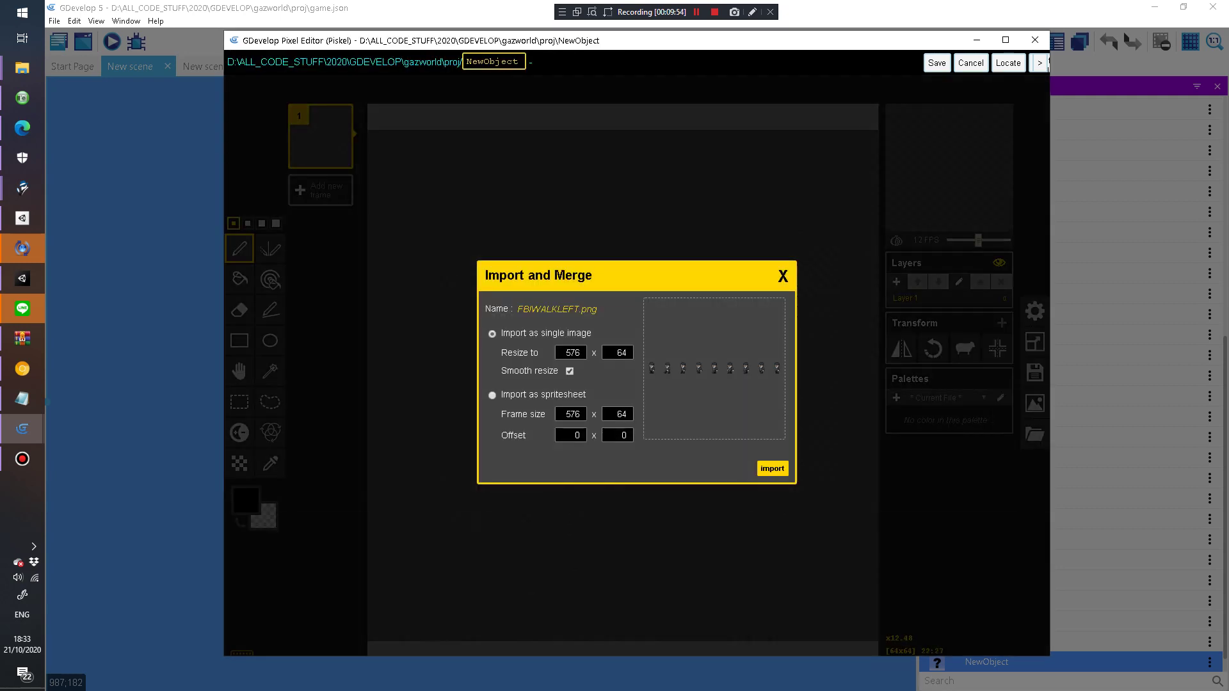
left_click(493, 396)
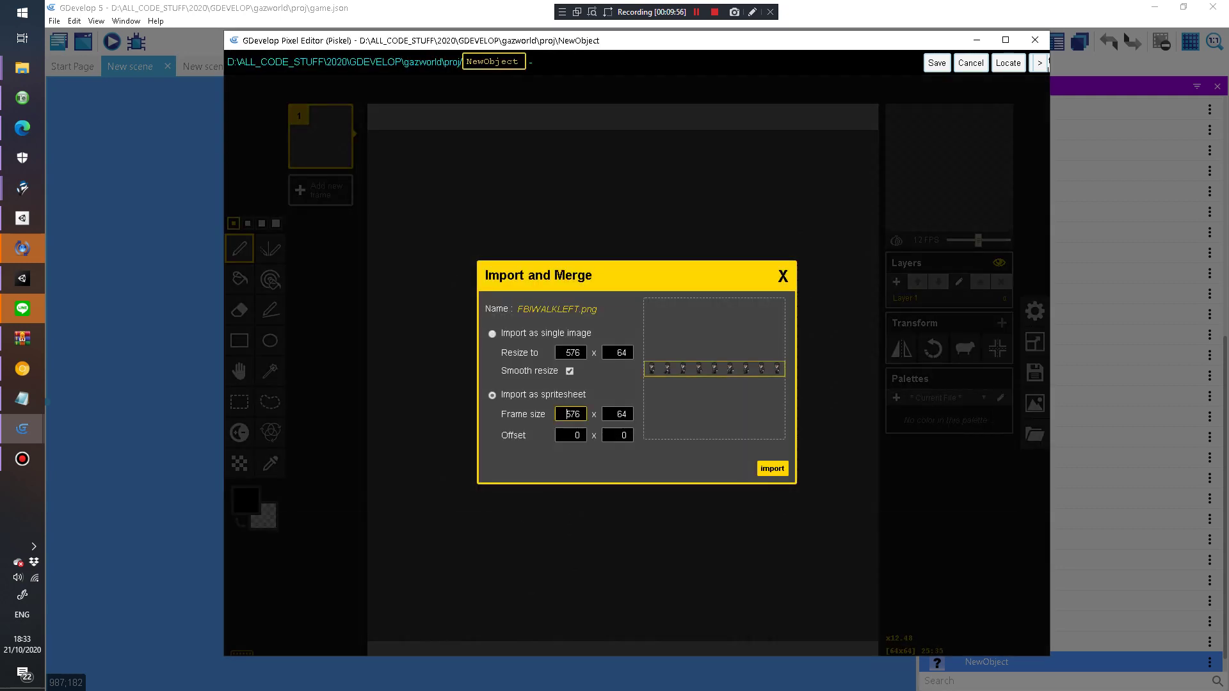
double_click(571, 414)
type("64")
left_click(772, 468)
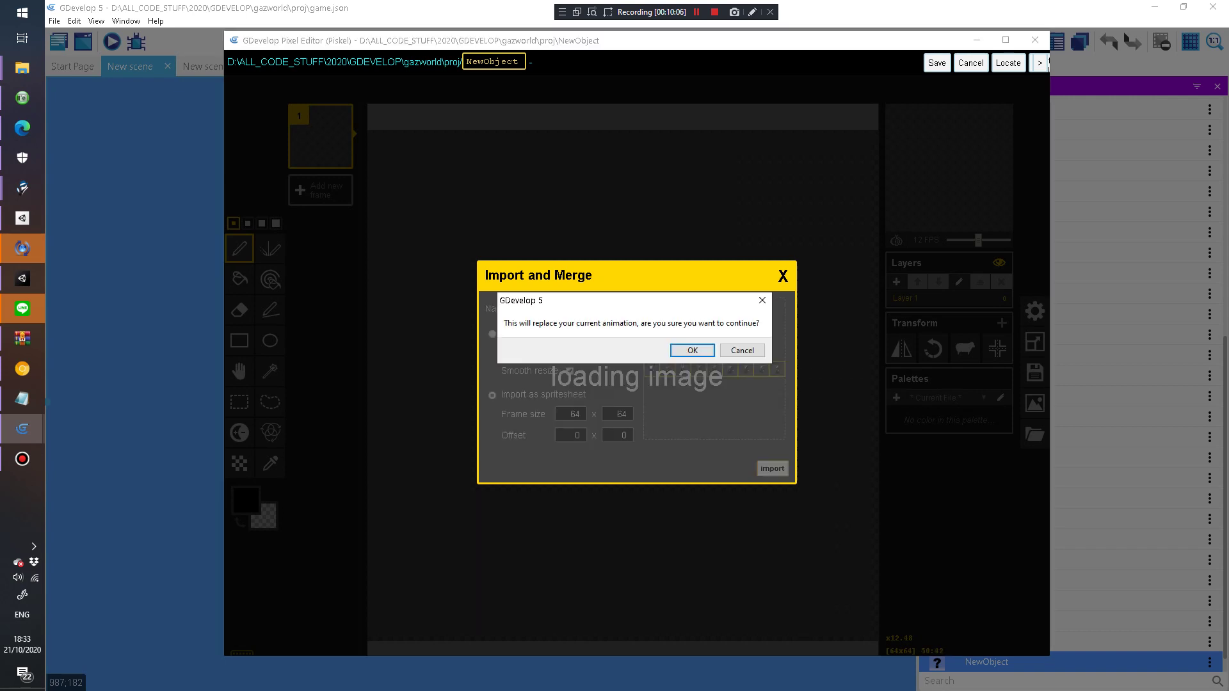
left_click(692, 350)
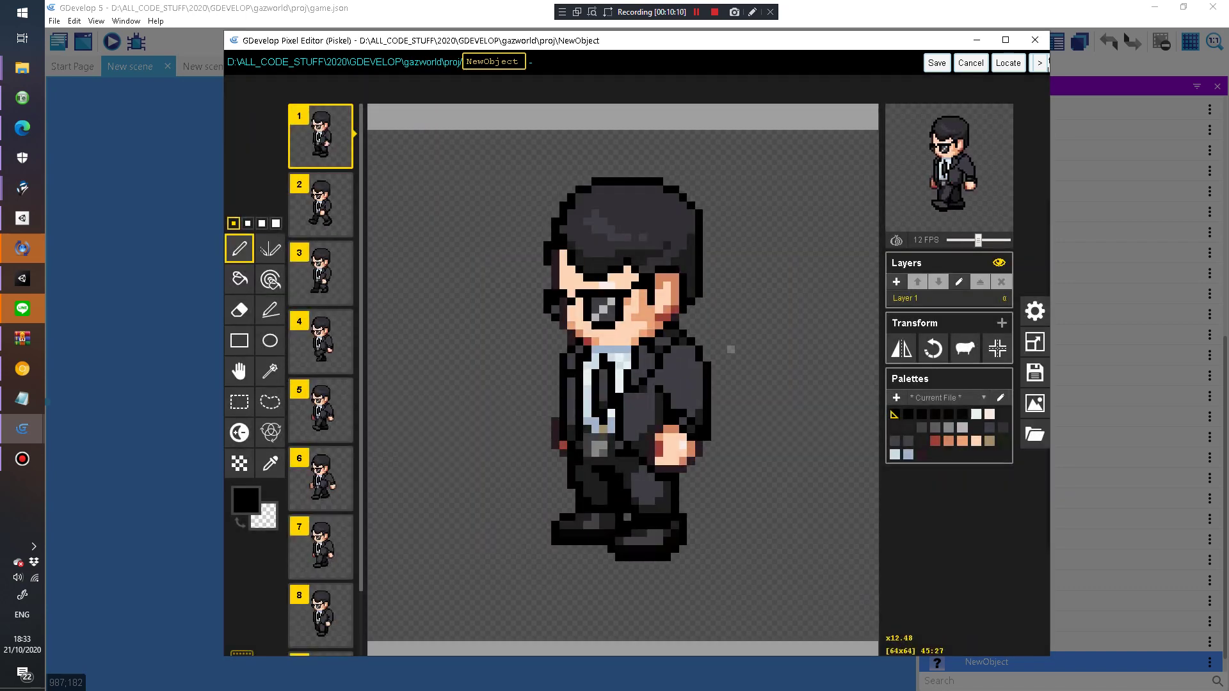
Step: Delete the first frame, the standing pose, from the walk animation
mouse_move(953, 160)
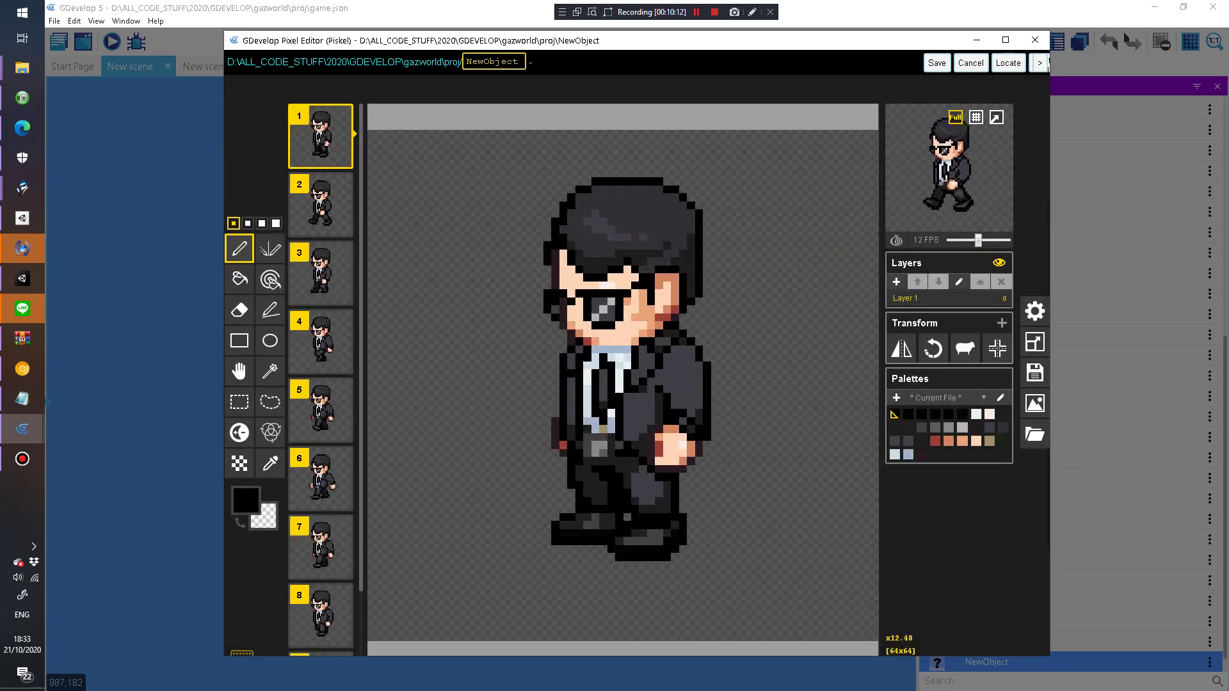
mouse_move(339, 151)
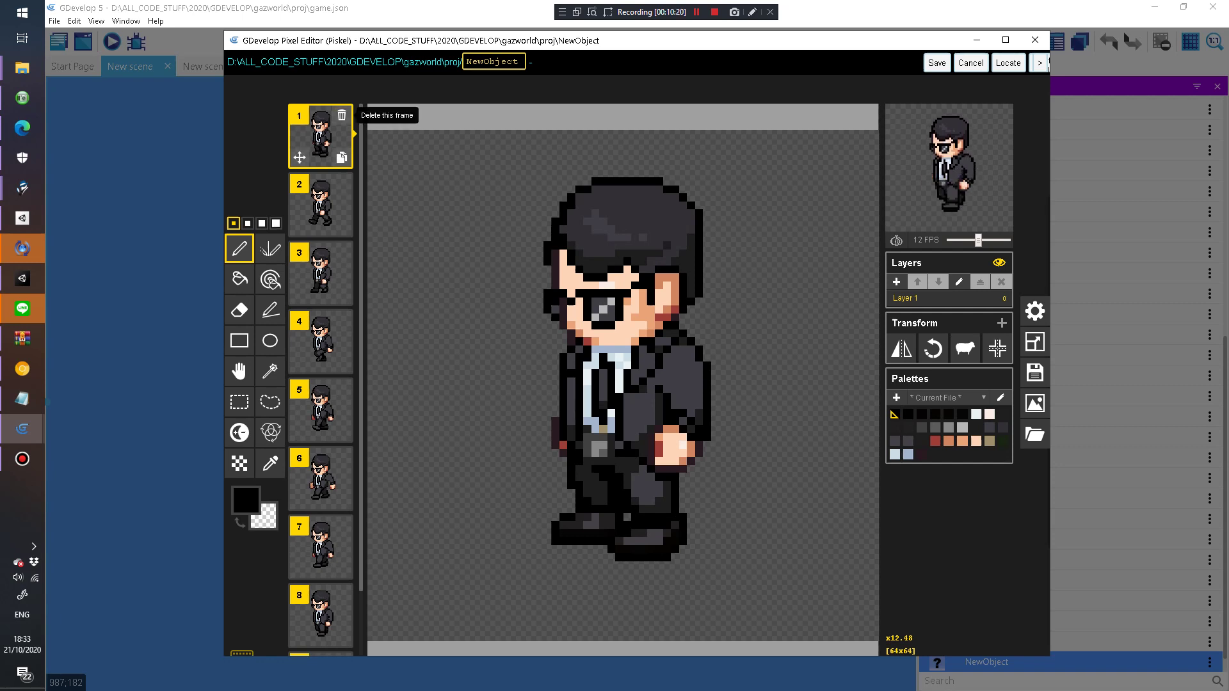
left_click(342, 115)
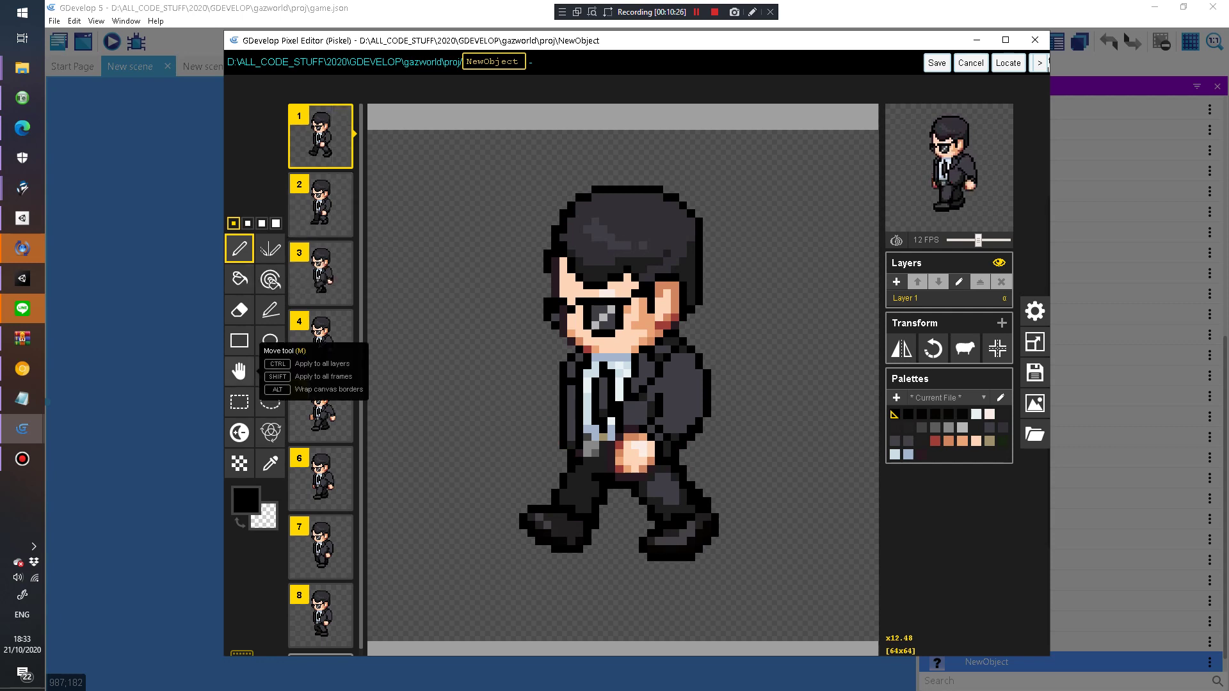
Step: Shift the hero slightly left and down in all frames, and mirror every frame to face right
left_click(238, 371)
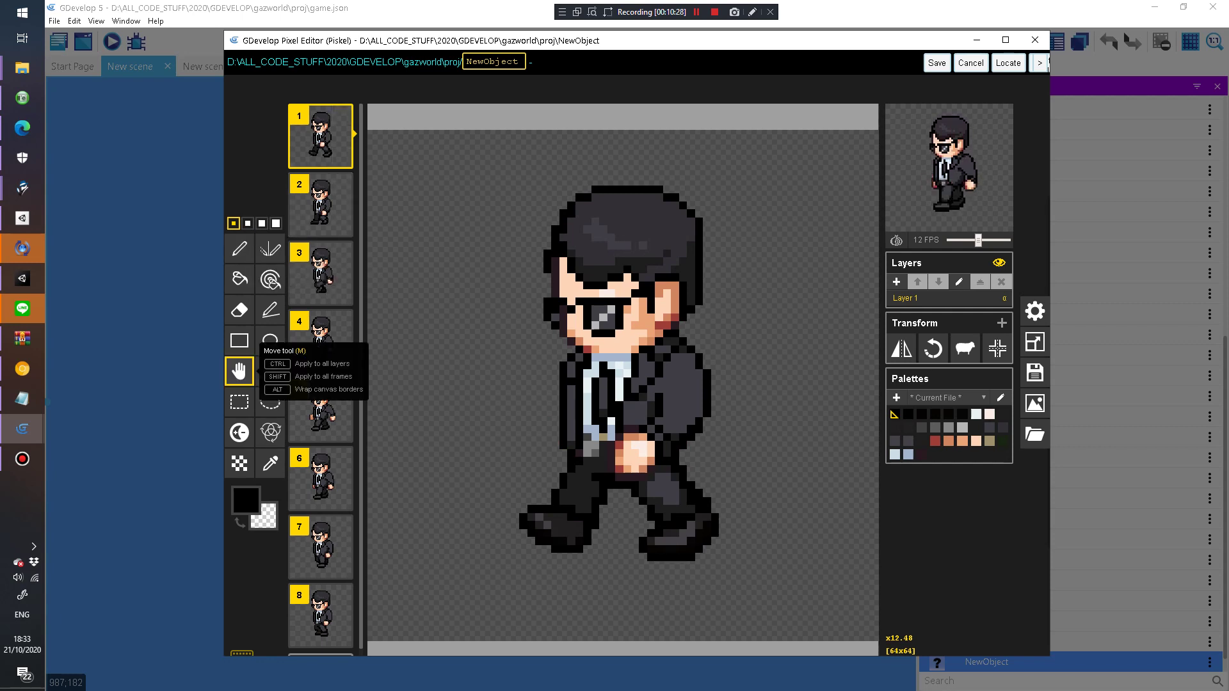
left_click_drag(651, 349, 619, 357)
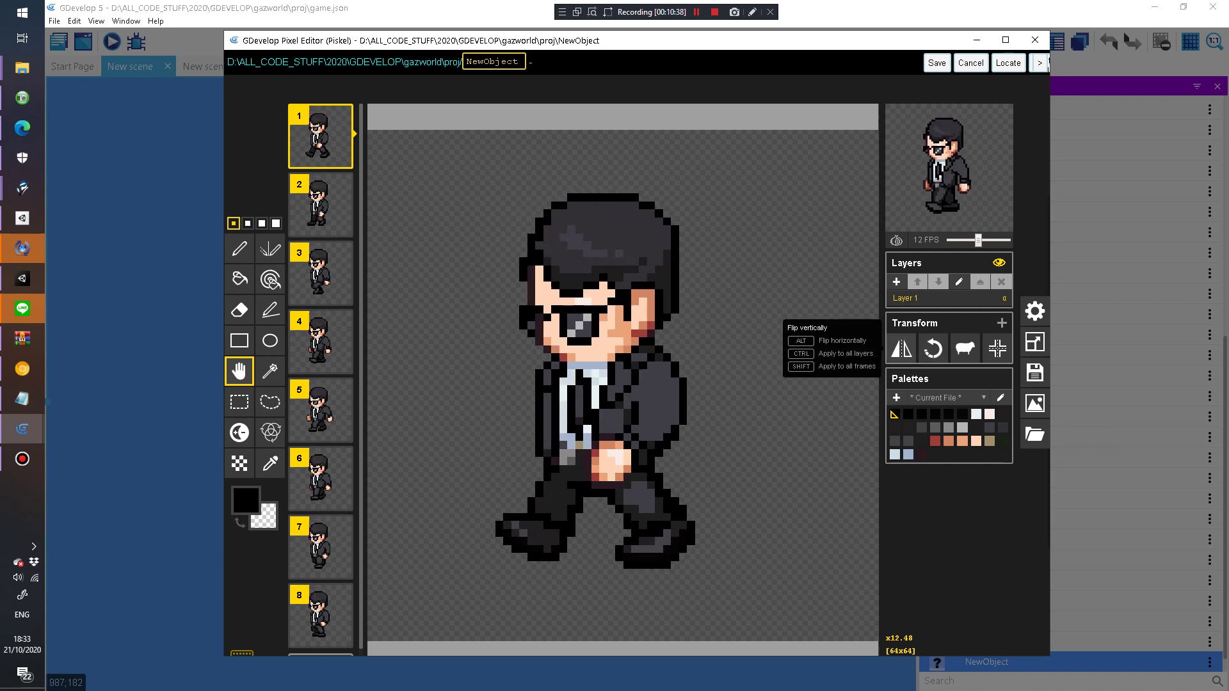
left_click(902, 349, "shift")
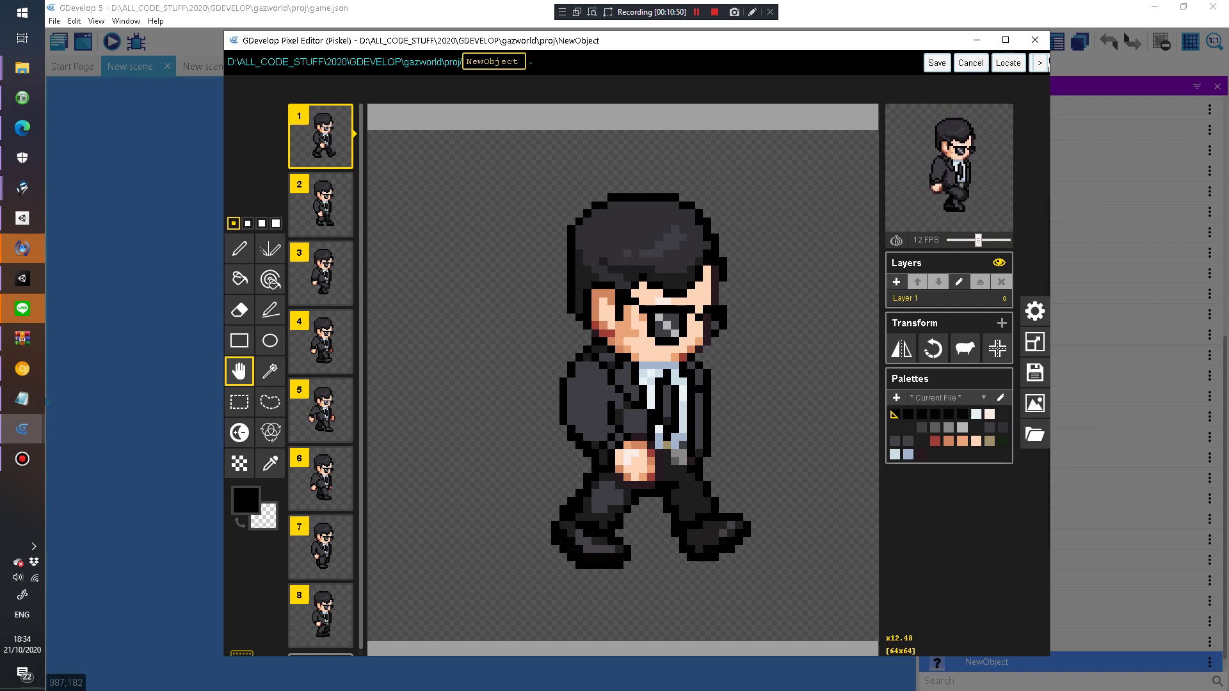
Step: Slow the animation preview to 9 FPS and close the pixel editor without saving
mouse_move(978, 240)
left_mouse_down()
mouse_move(1007, 240)
mouse_move(954, 240)
mouse_move(971, 240)
left_mouse_up()
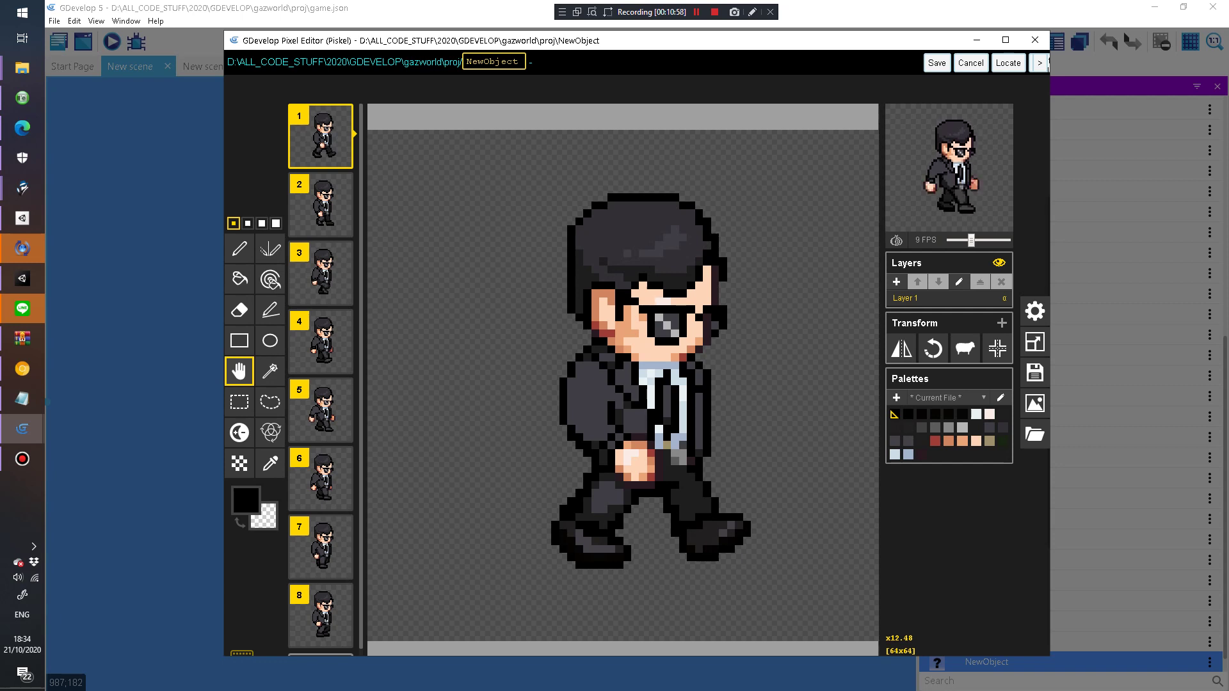
key("alt+F4")
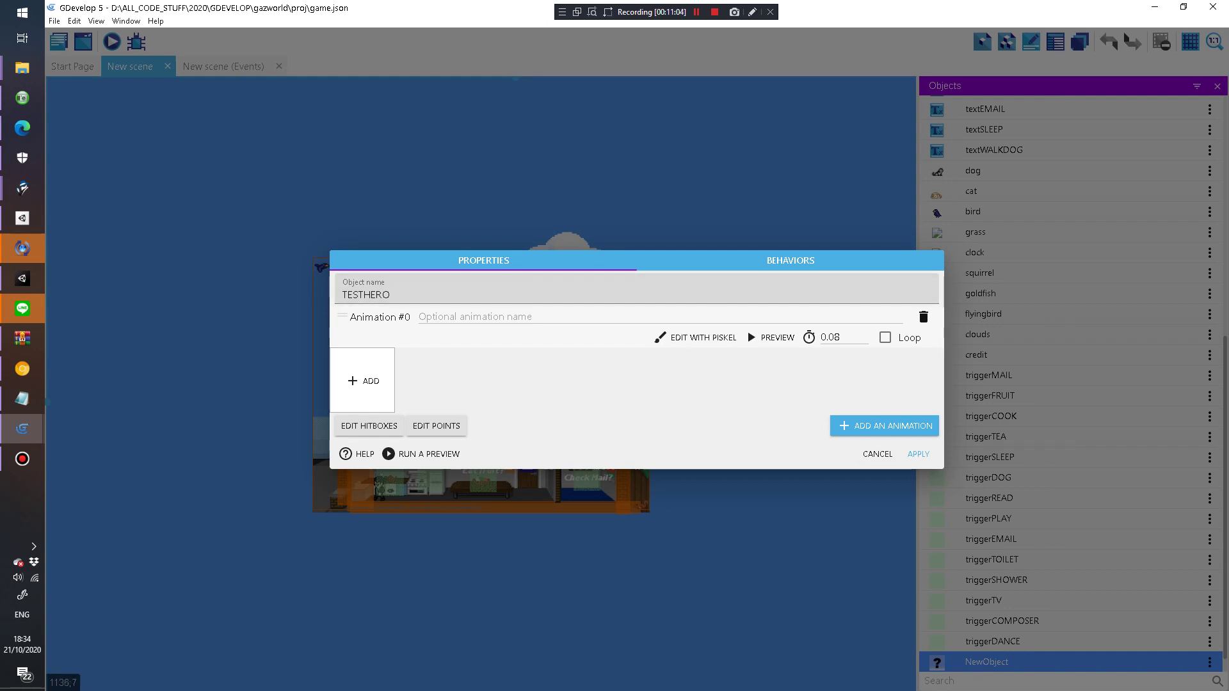
Step: Look through the installed behaviors that can be added to TESTHERO, and cancel the object's editing without adding one
left_click(791, 261)
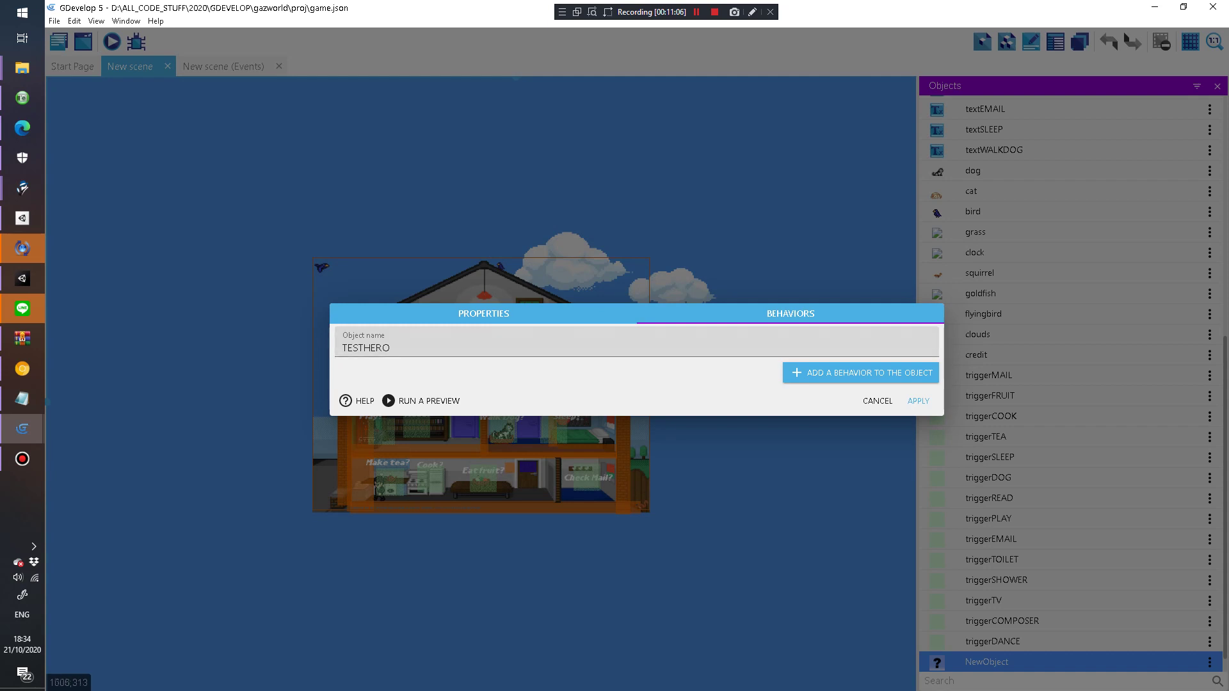
left_click(861, 372)
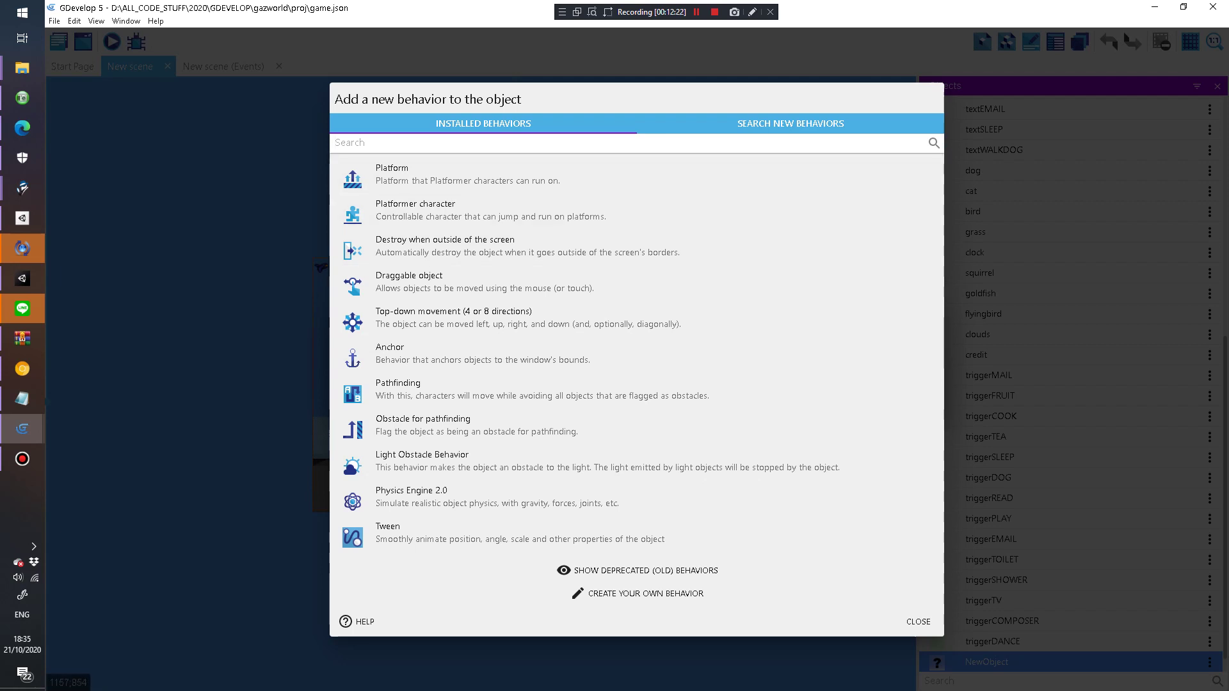
left_click(918, 621)
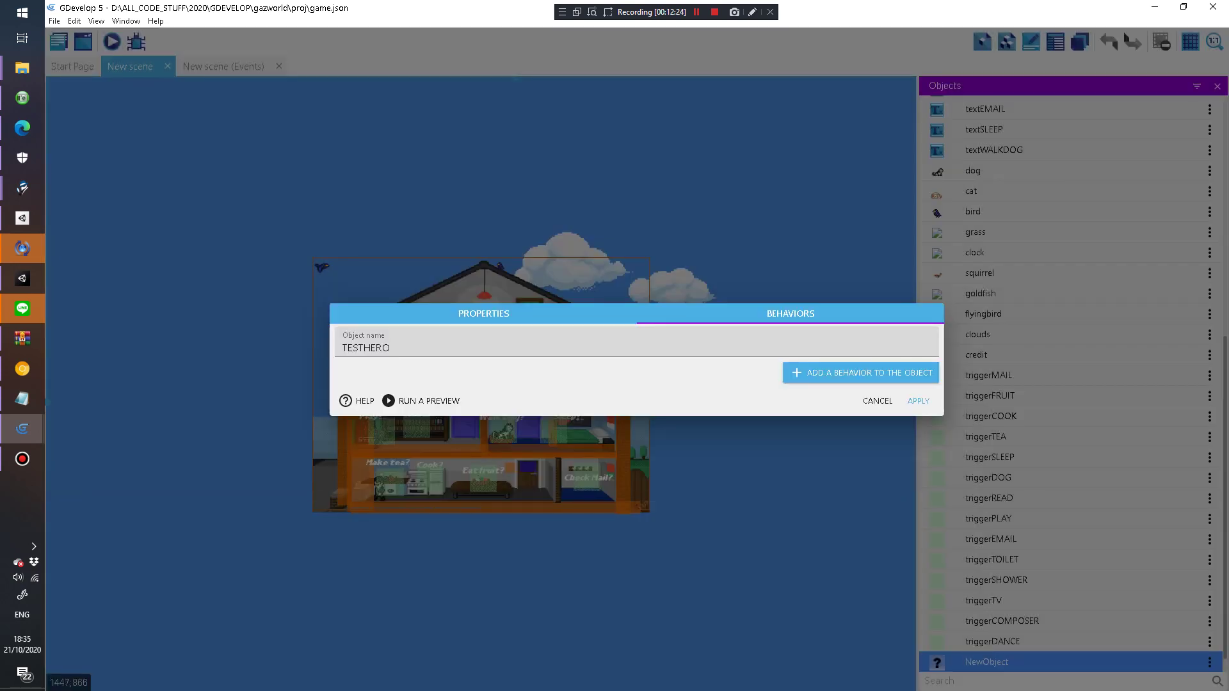
left_click(875, 402)
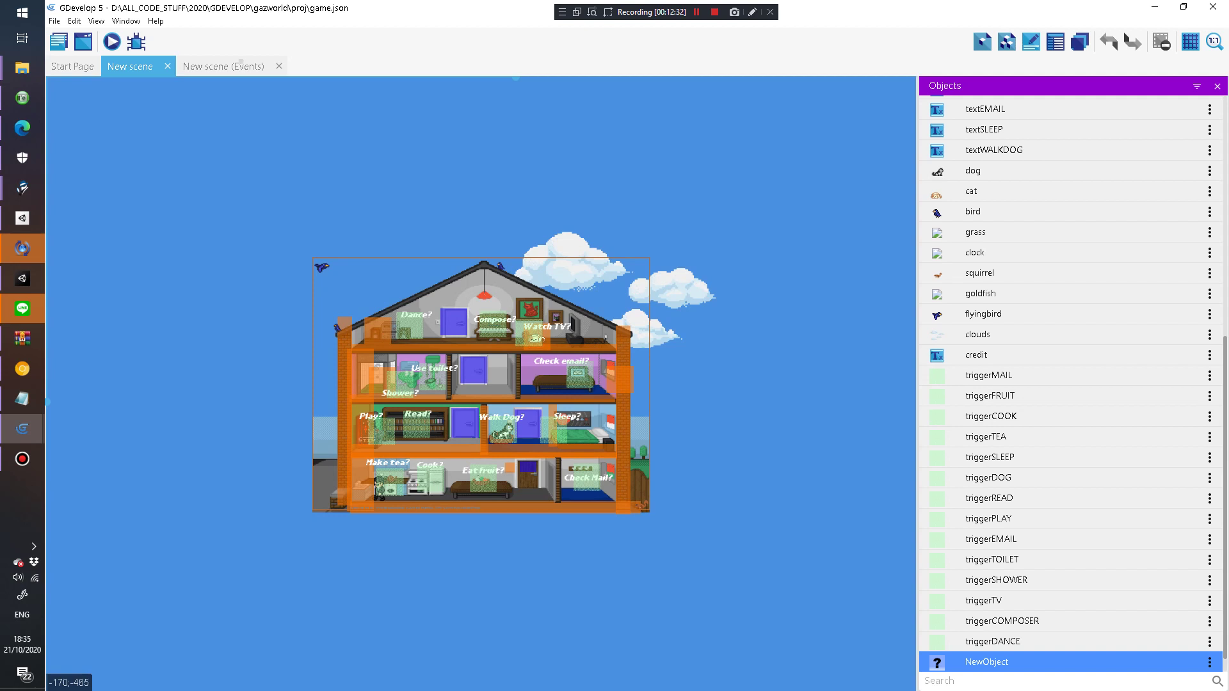
Step: Open the scene's events and skim the whole event sheet from the navigation logic to the debug section and back
left_click(224, 66)
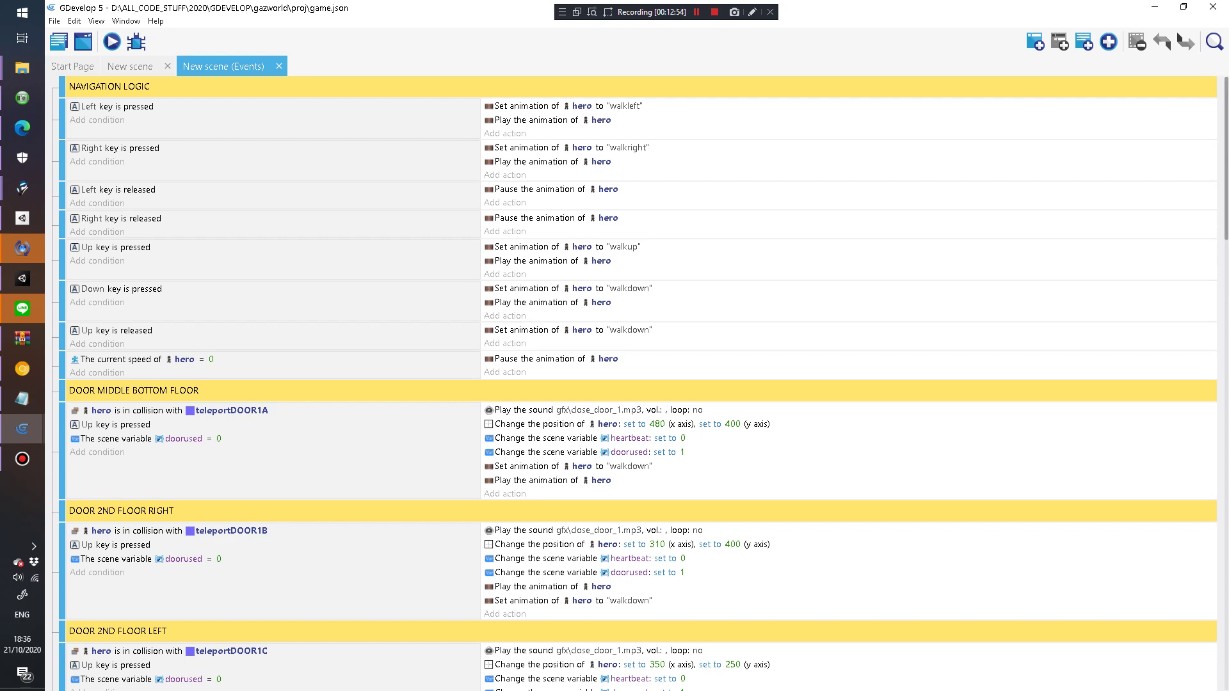
scroll(640, 384, "down", 20)
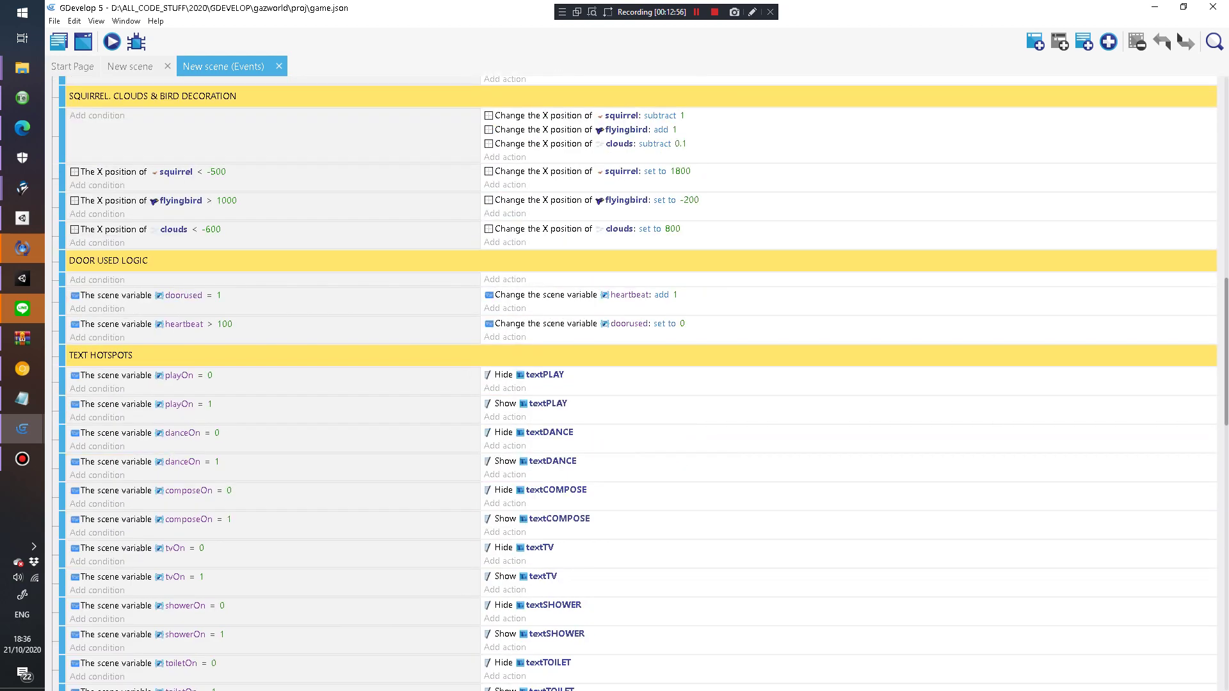
scroll(640, 384, "down", 20)
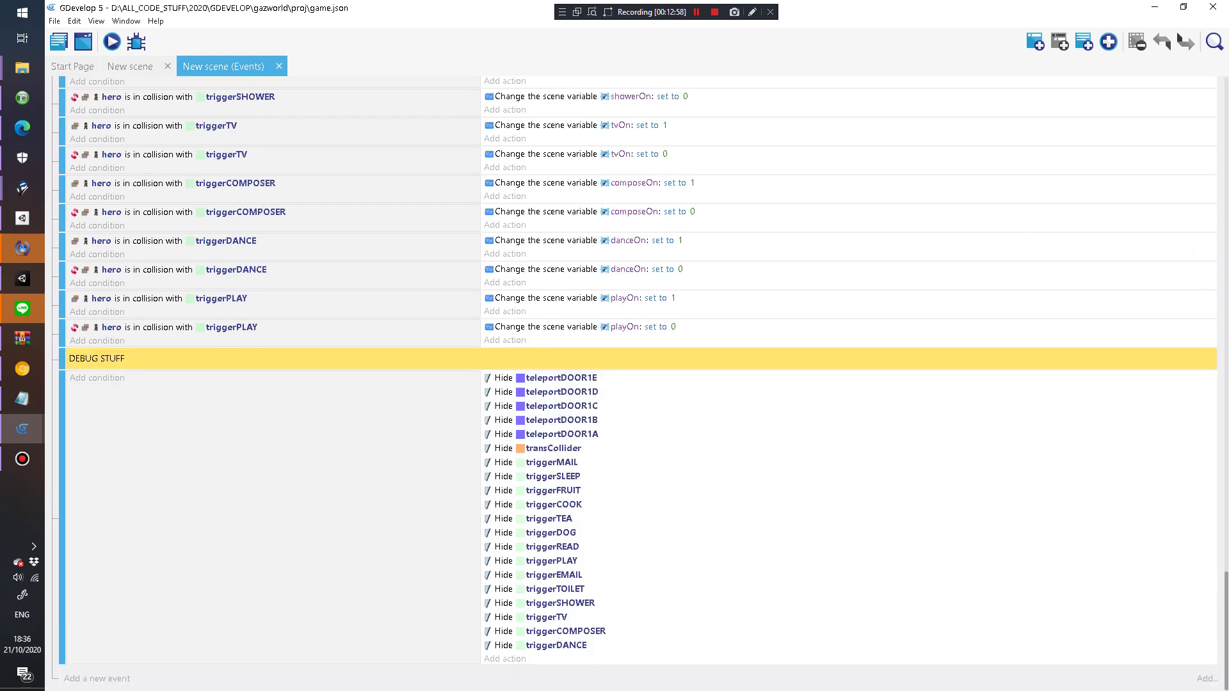
scroll(640, 384, "up", 20)
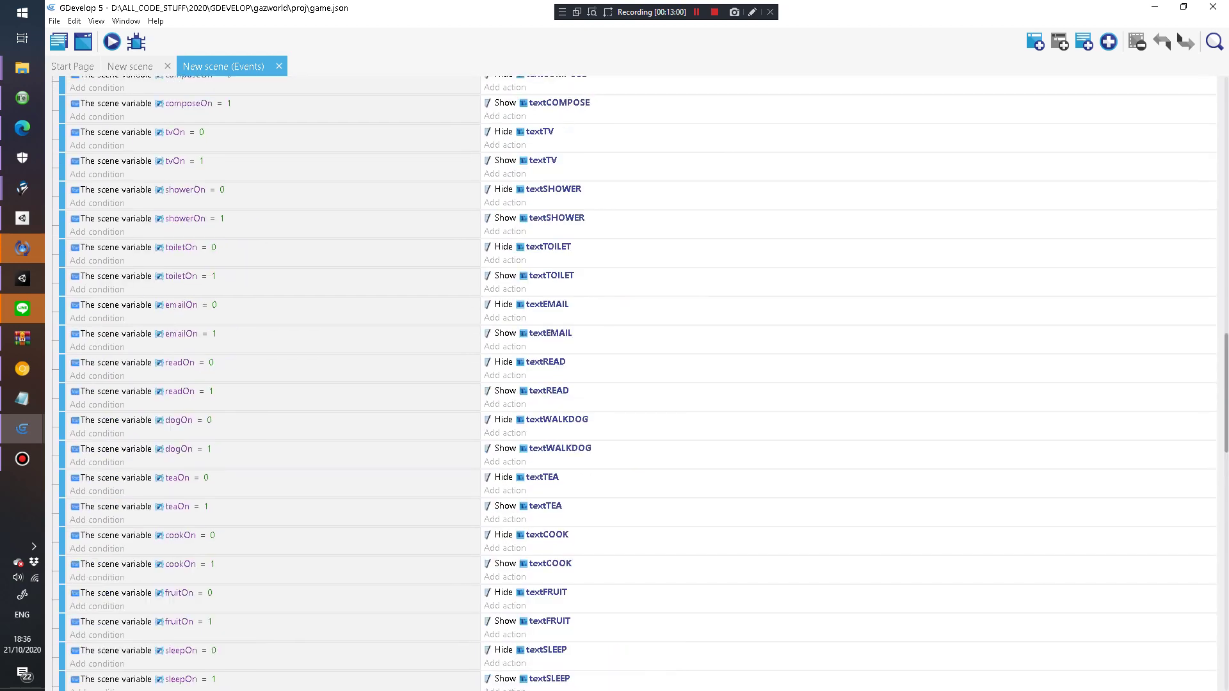
scroll(640, 384, "up", 15)
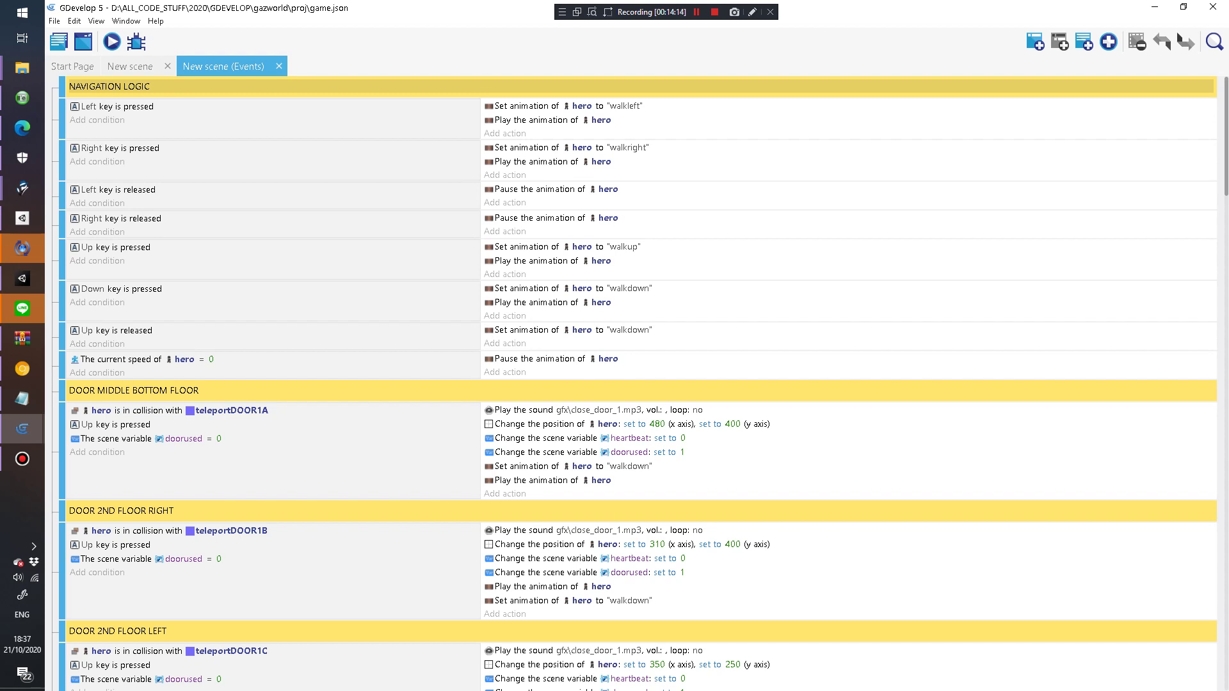
Step: Examine the door events that teleport the hero between floors, including their collision, key and doorused conditions
scroll(614, 390, "down", 3)
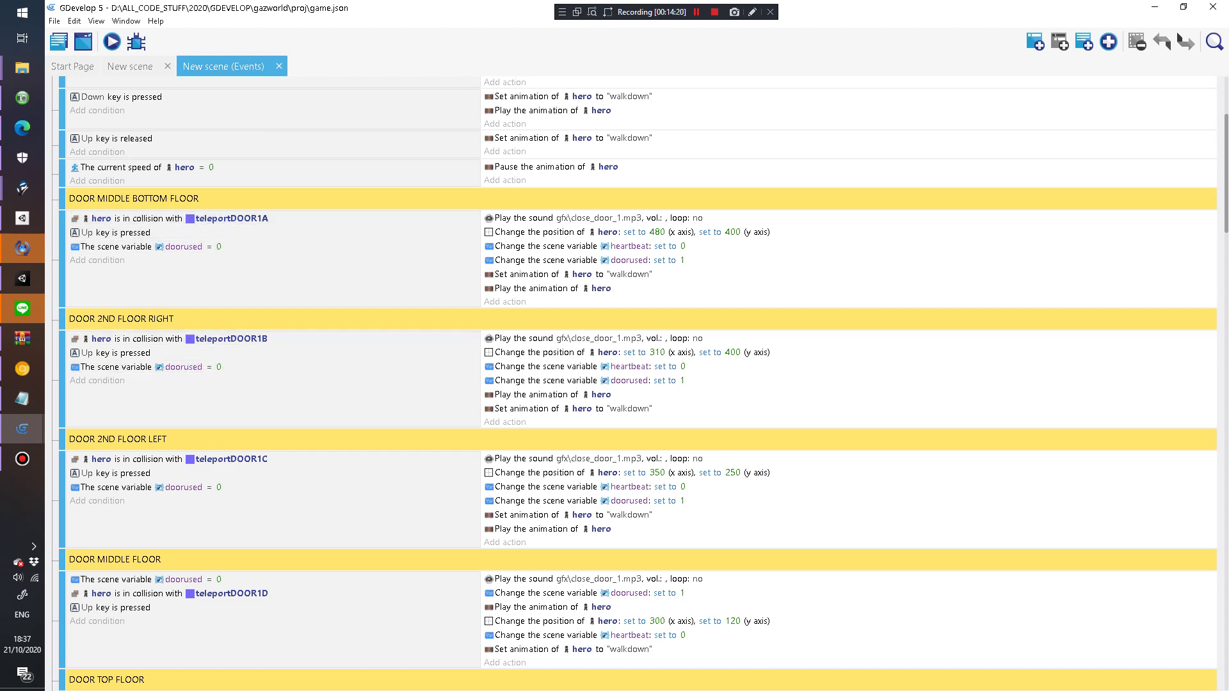
scroll(640, 384, "down", 2)
scroll(640, 384, "down", 2)
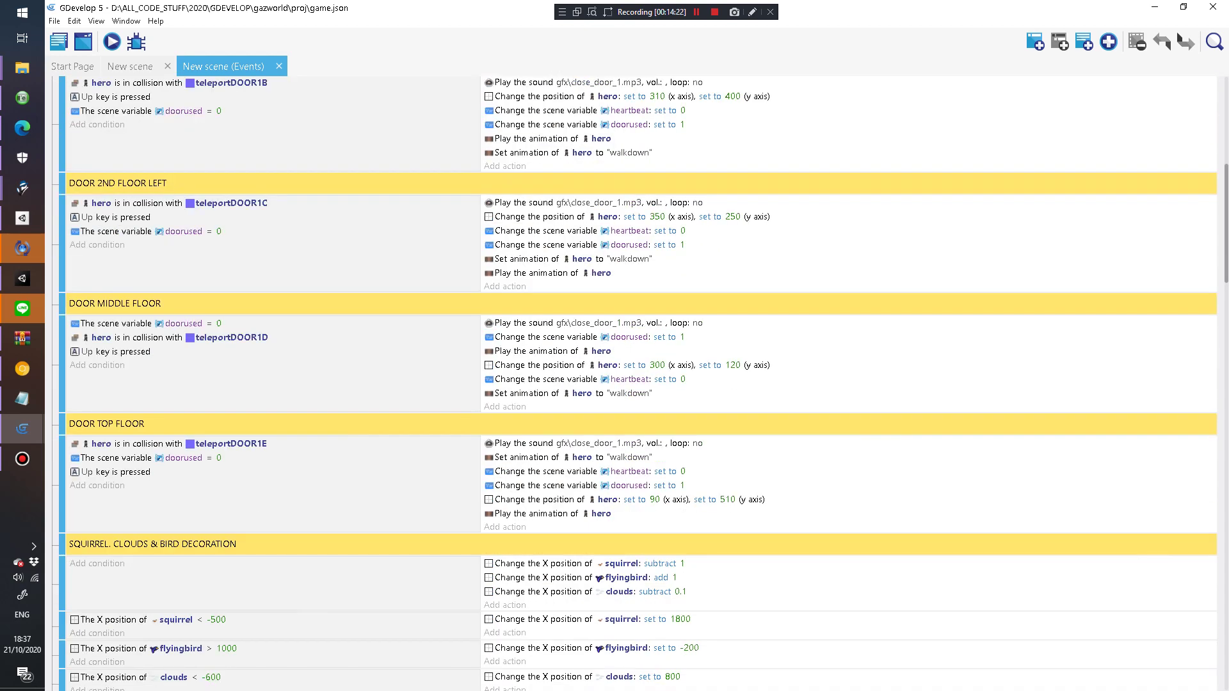
scroll(641, 385, "up", 5)
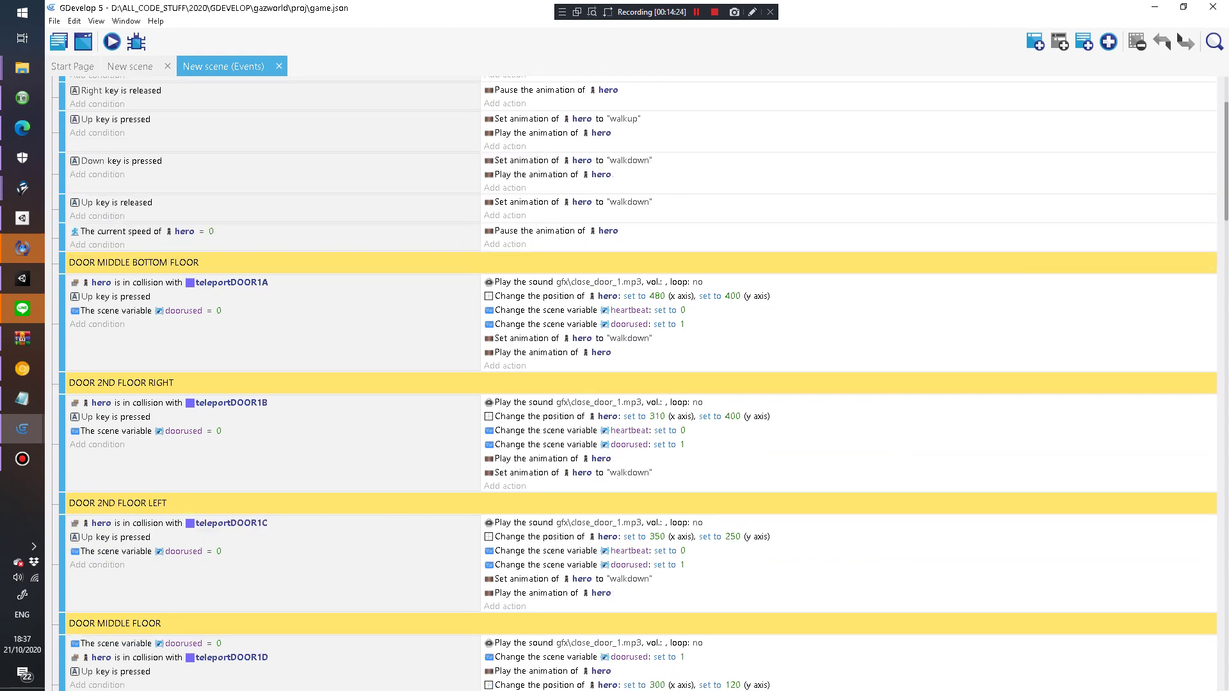
scroll(640, 384, "down", 2)
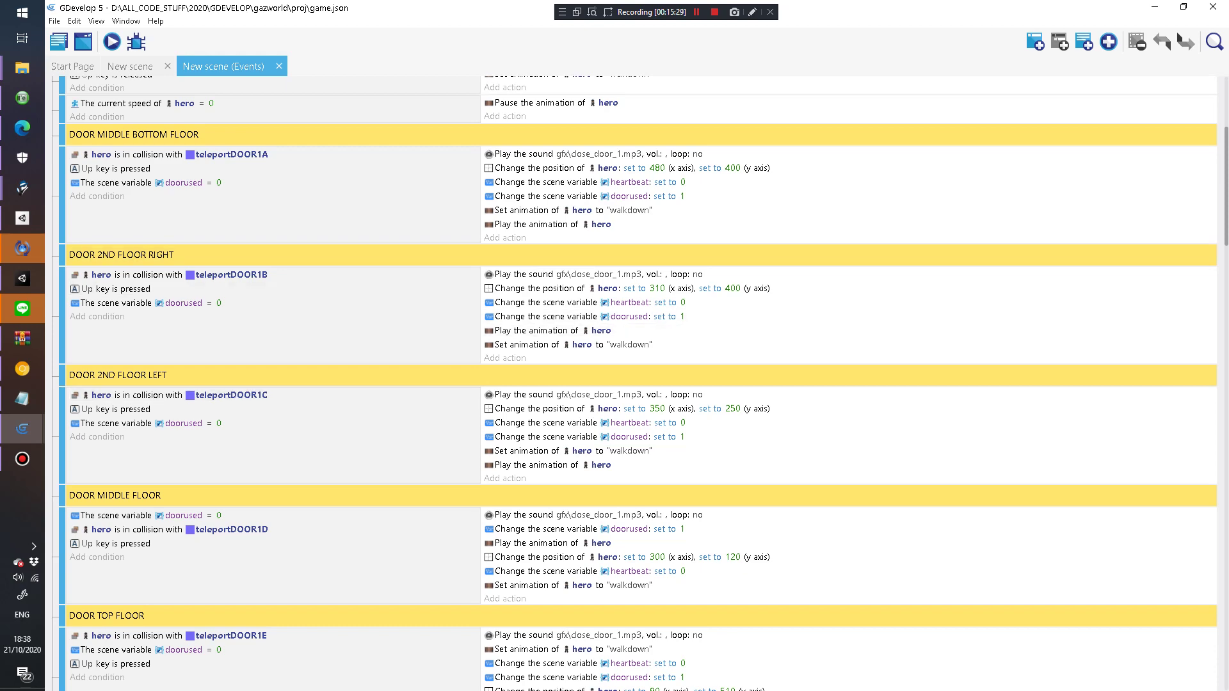
Step: Examine the squirrel, clouds and bird decoration events together with the door used logic and its heartbeat variable
scroll(641, 384, "down", 5)
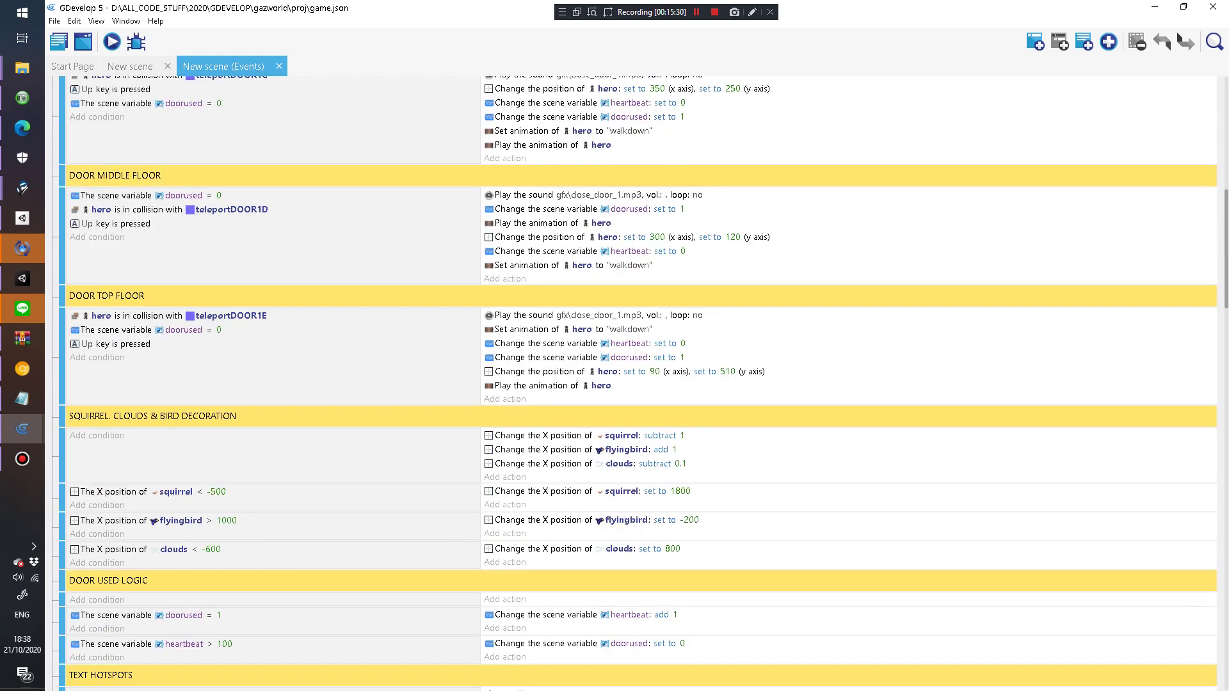
scroll(640, 384, "down", 3)
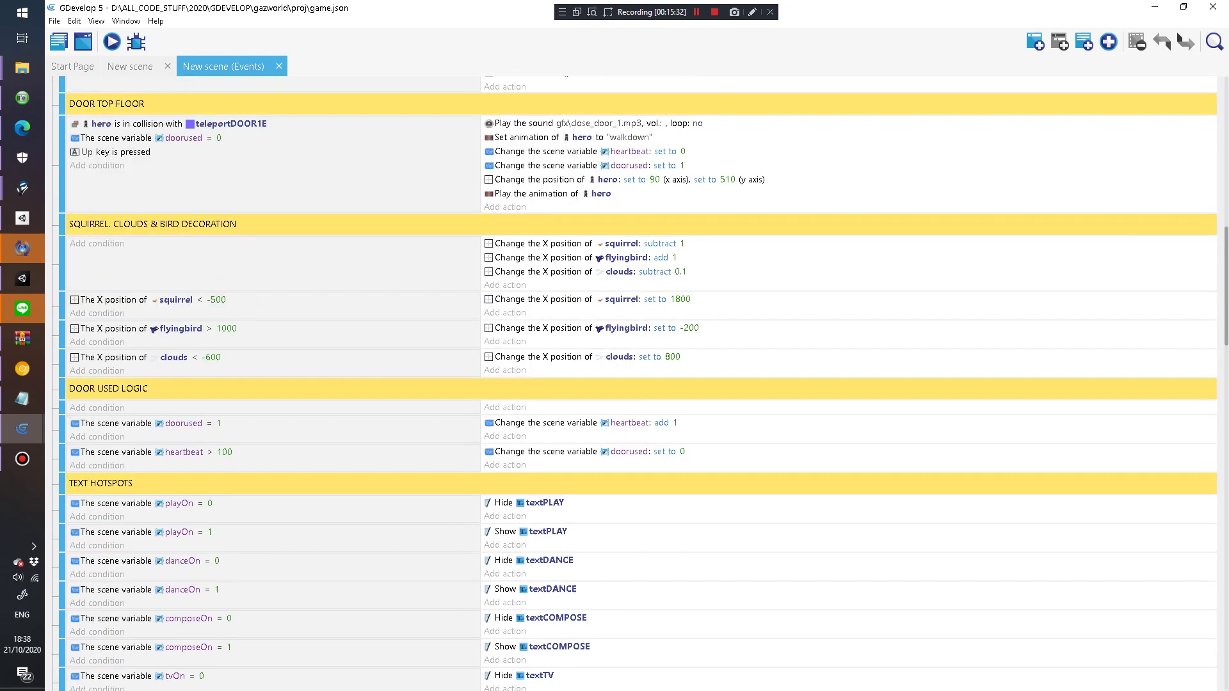
scroll(640, 384, "down", 2)
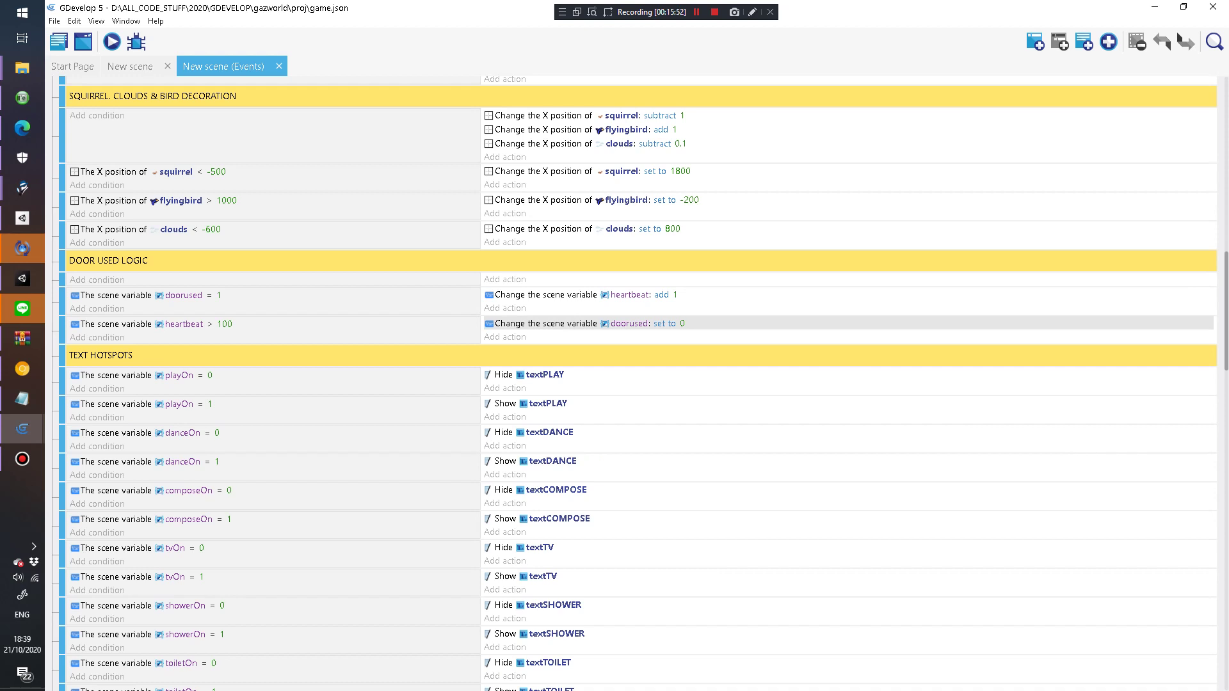
scroll(640, 330, "up", 4)
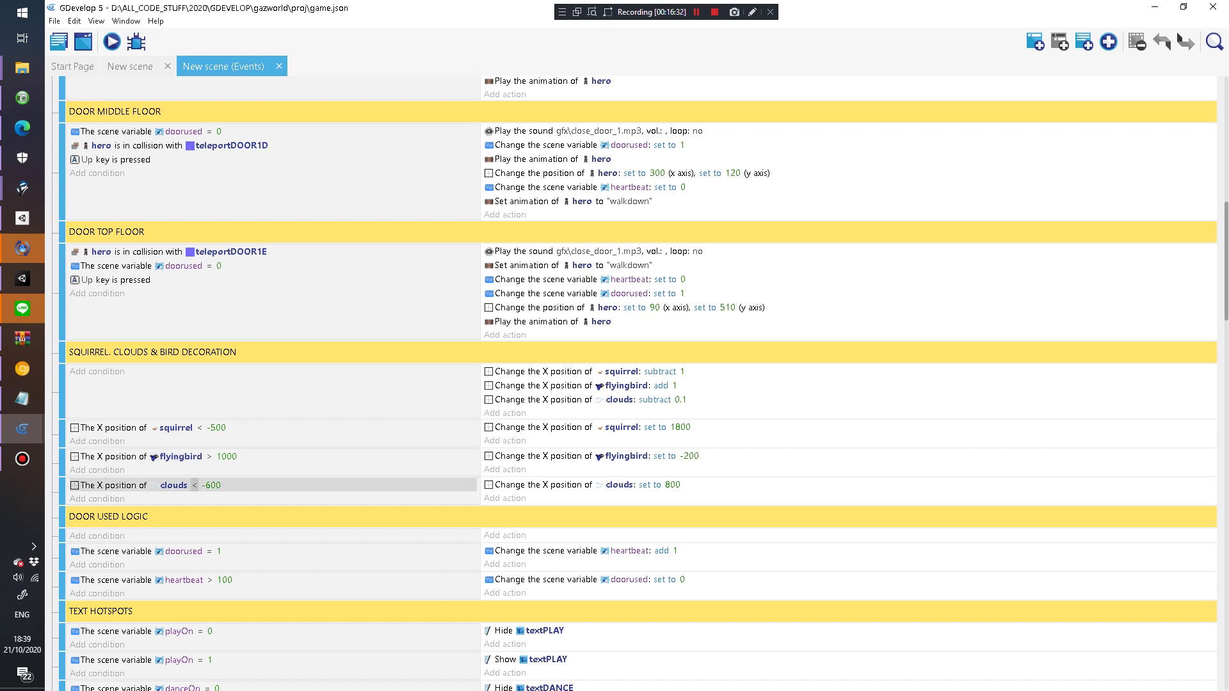
scroll(186, 459, "down", 4)
scroll(186, 461, "down", 2)
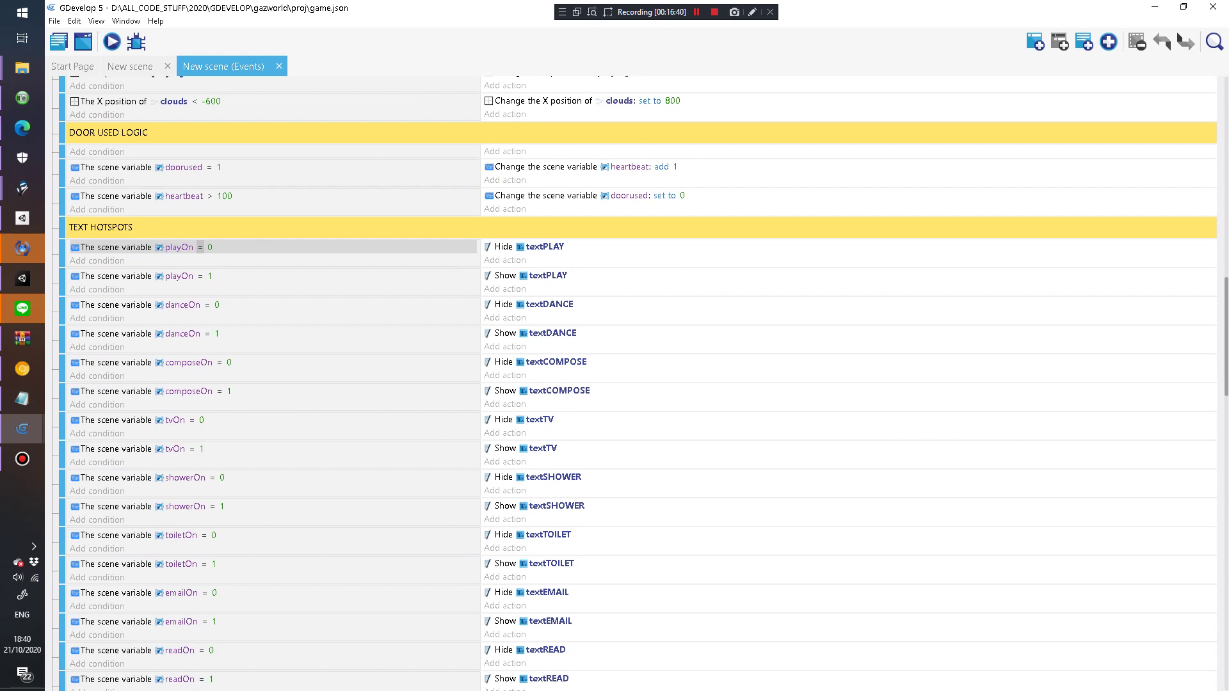
Step: Examine the text hotspot events that show or hide each label, and the hero's collisions with the trigger objects
scroll(233, 302, "down", 14)
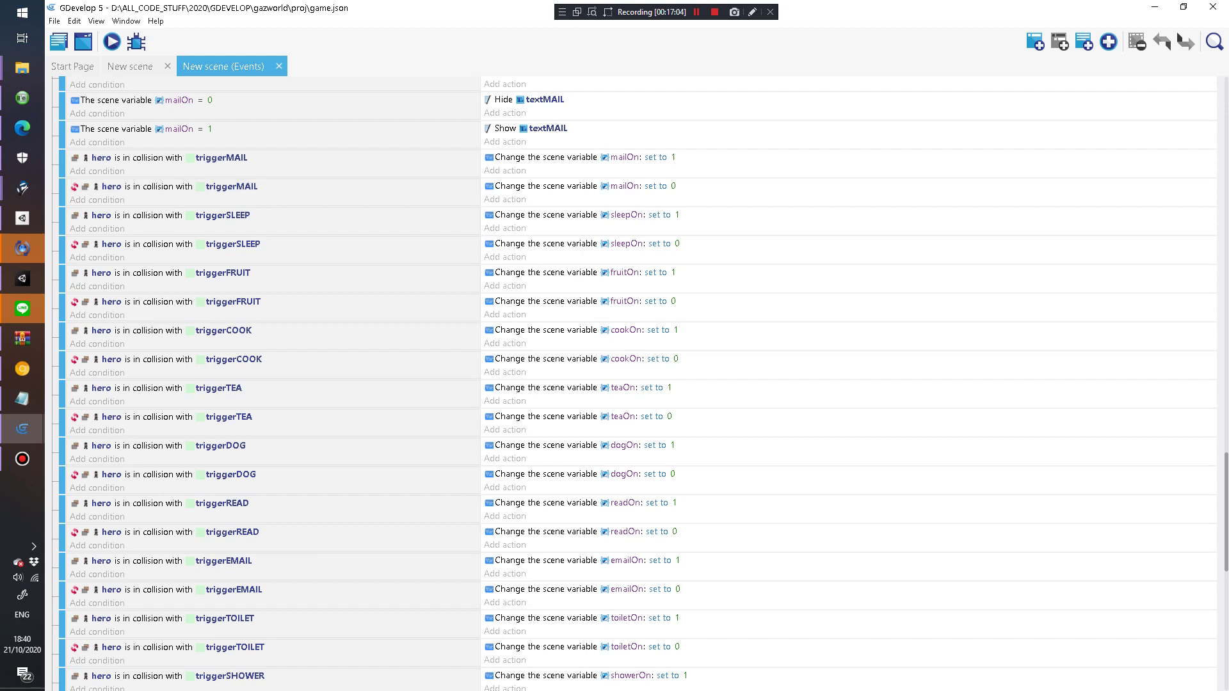
scroll(673, 186, "up", 13)
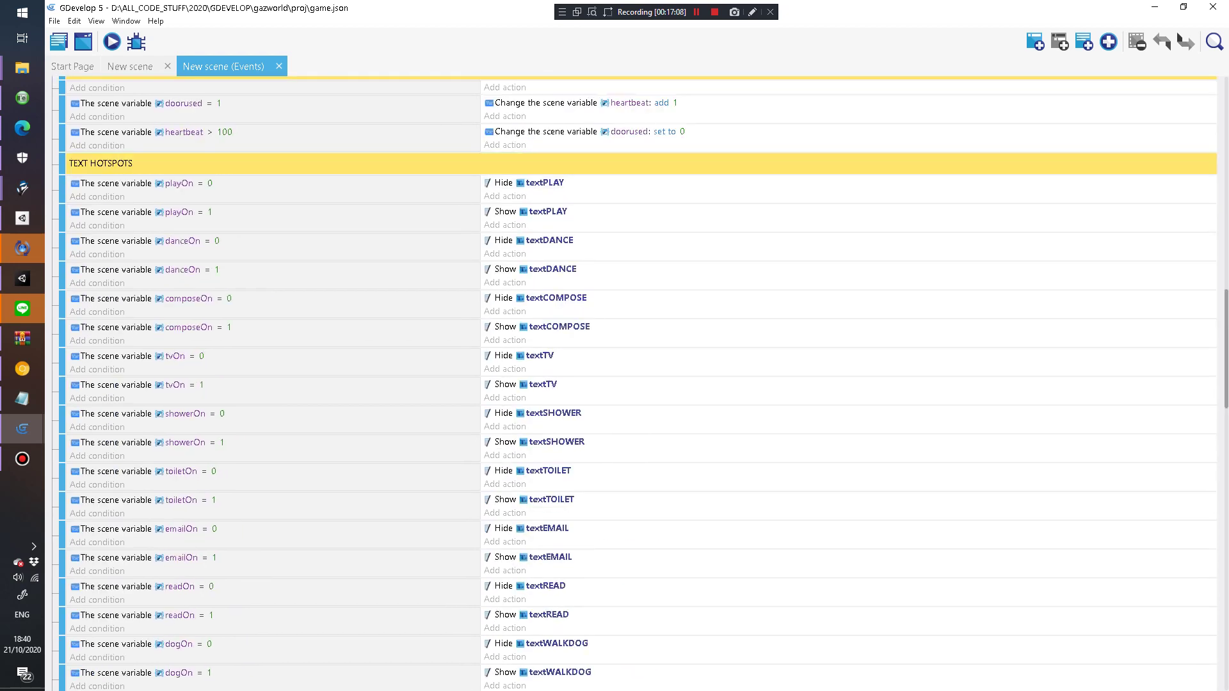
scroll(641, 384, "down", 2)
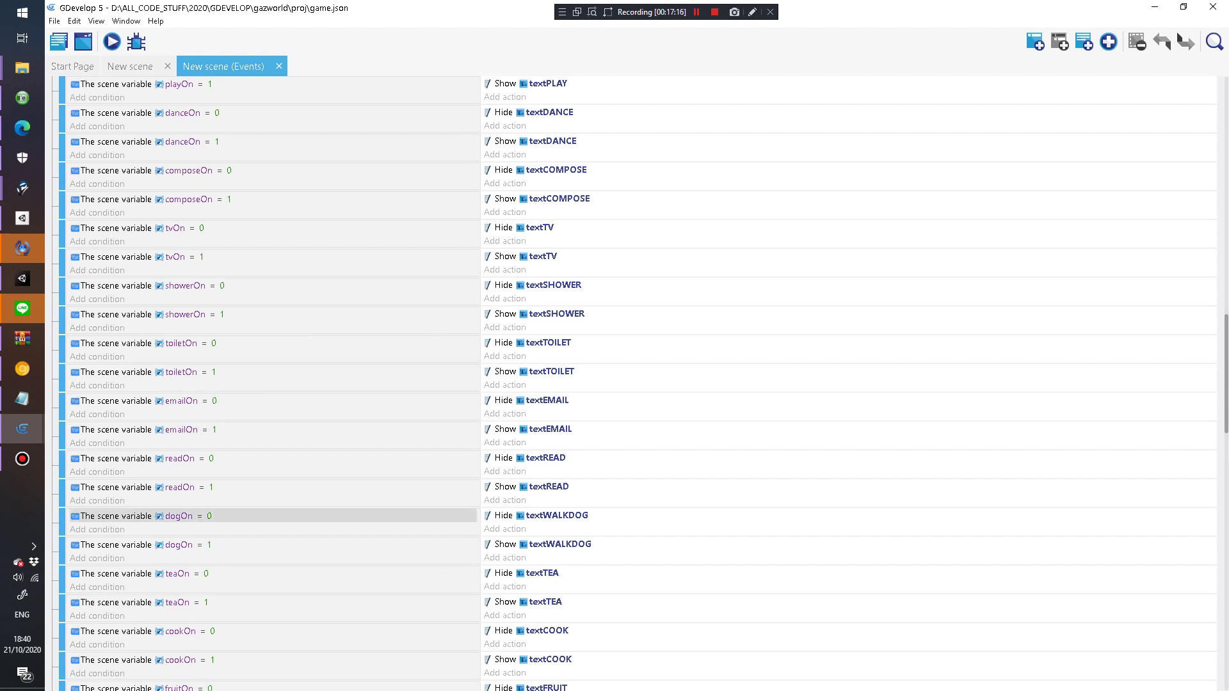
scroll(634, 384, "down", 3)
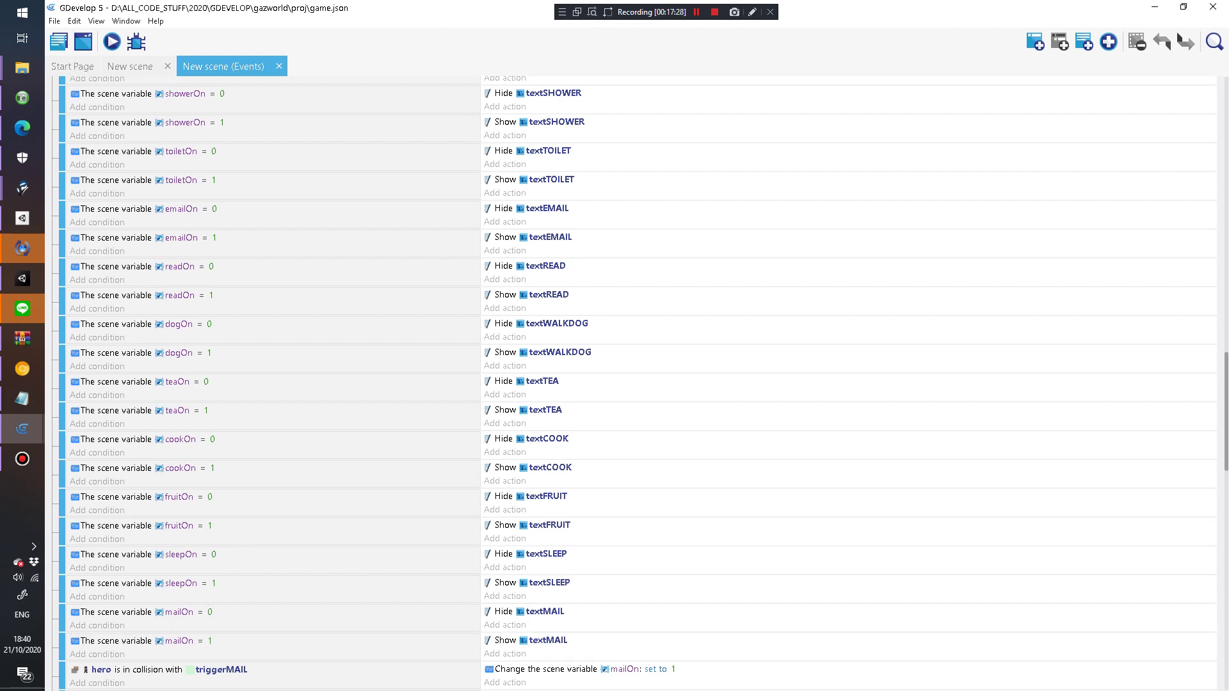
scroll(634, 384, "down", 8)
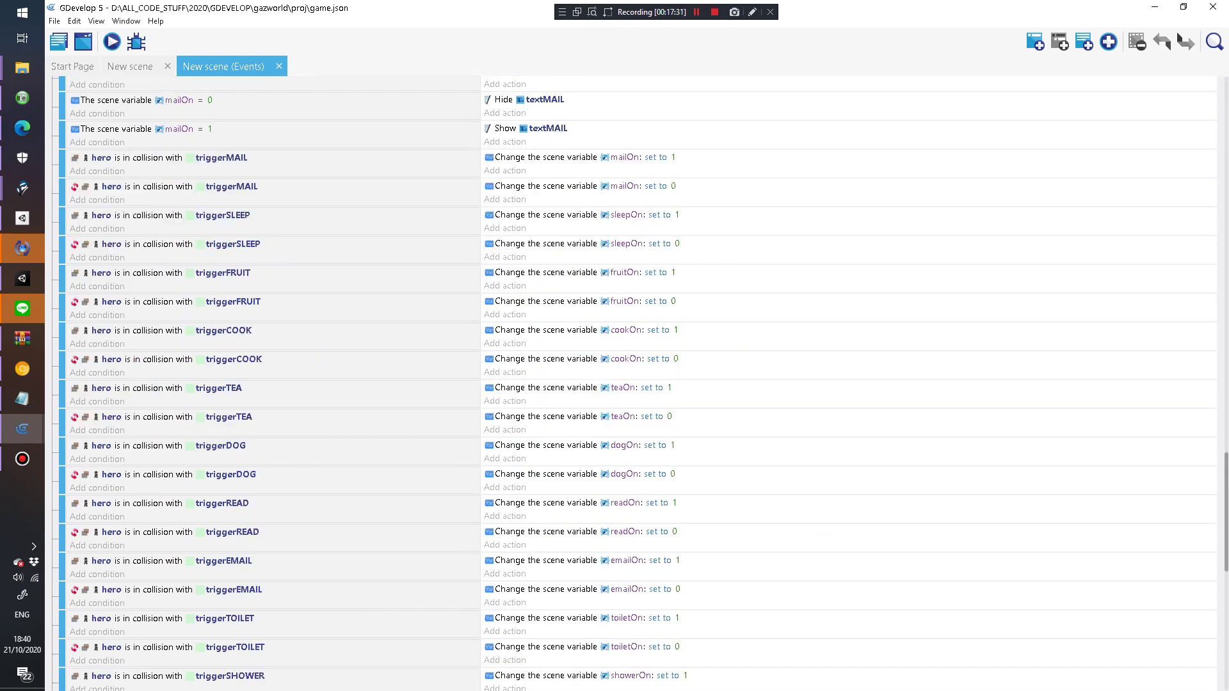
scroll(634, 384, "down", 5)
scroll(633, 384, "down", 3)
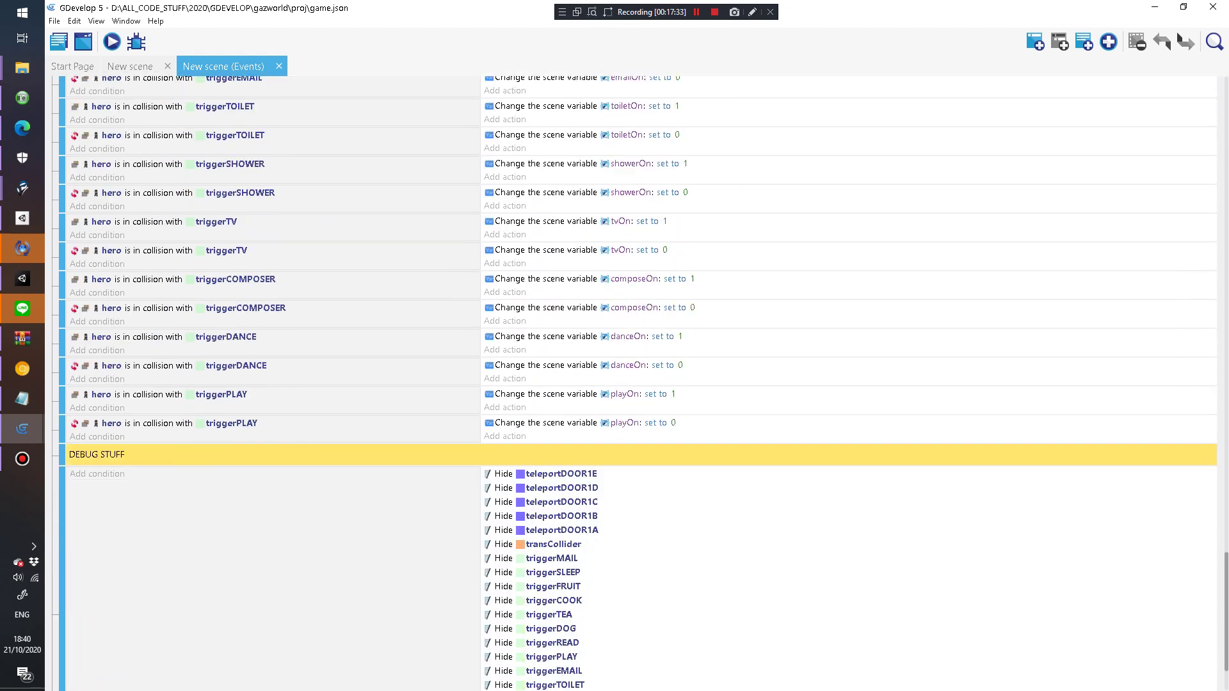
Step: Review the trigger collision events again and the debug section that hides the teleport doors, transCollider and triggers
scroll(634, 384, "up", 6)
scroll(634, 269, "up", 1)
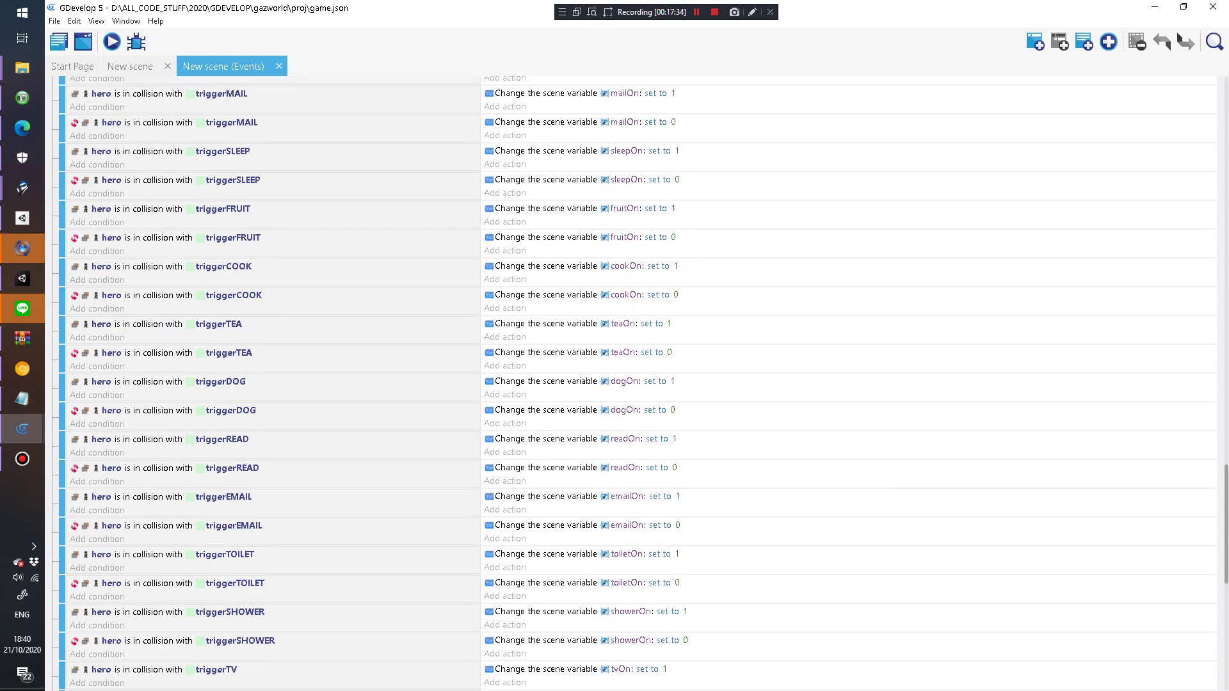
scroll(634, 441, "down", 4)
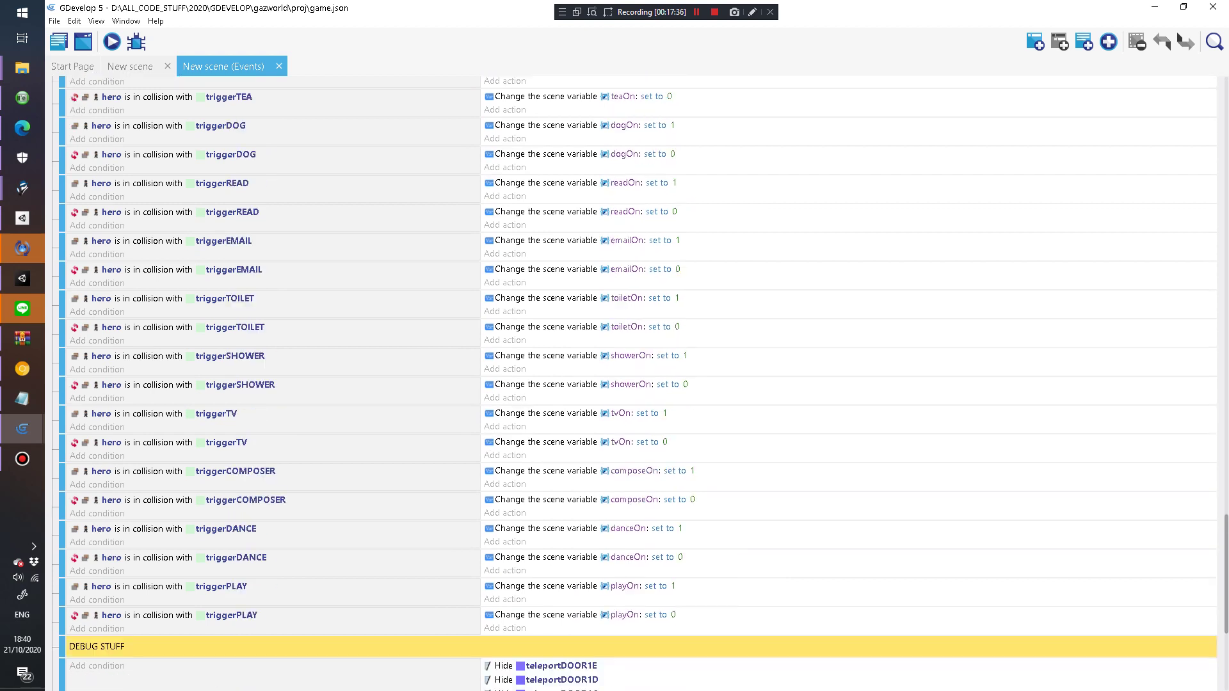
scroll(633, 445, "down", 5)
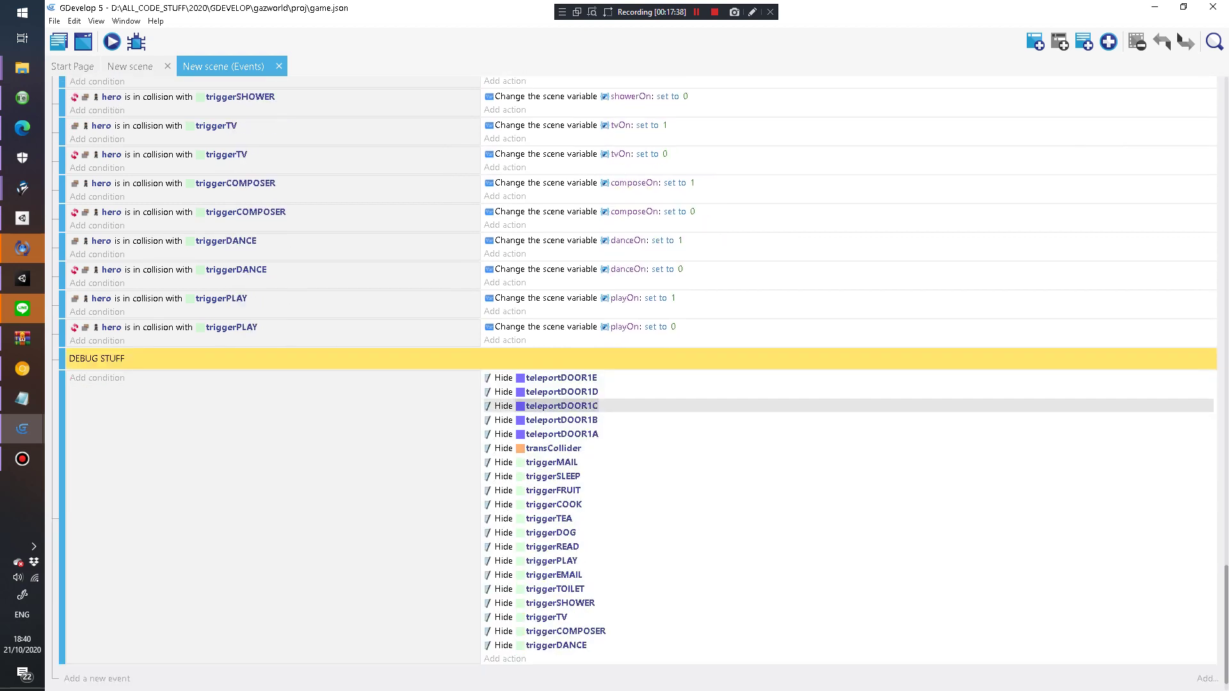
left_click(633, 359)
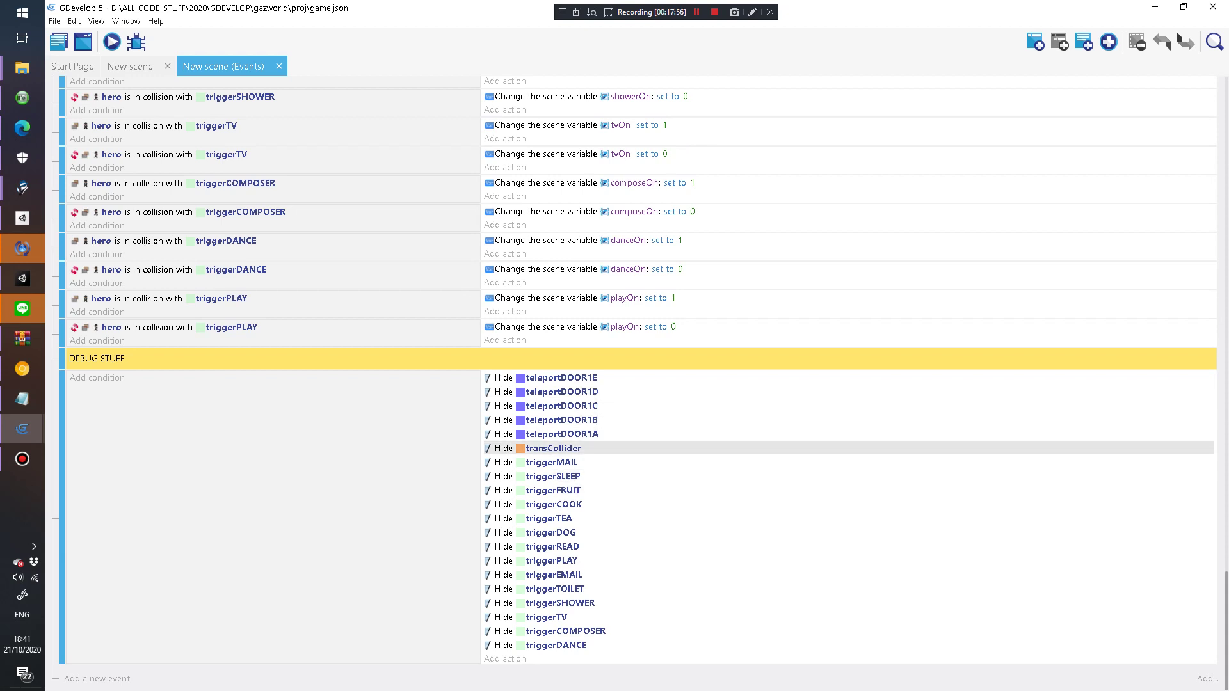
Step: Go back from the debug section to the earlier decoration and door events in the event sheet
scroll(640, 448, "up", 15)
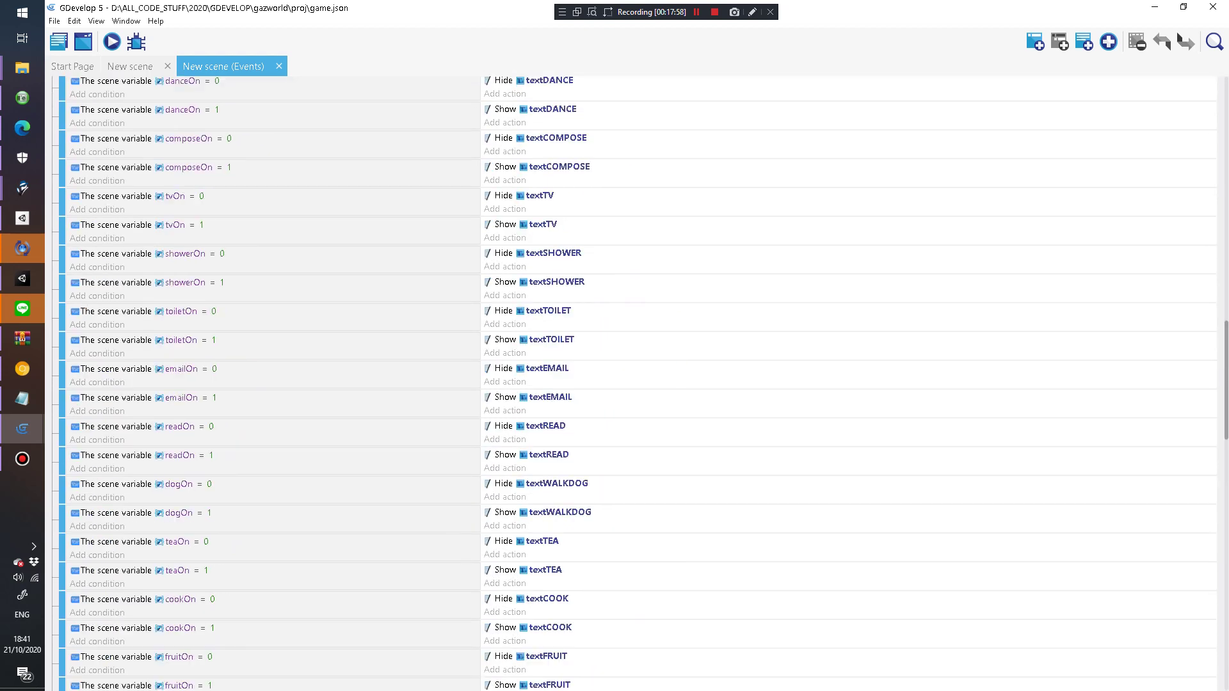
scroll(640, 452, "up", 8)
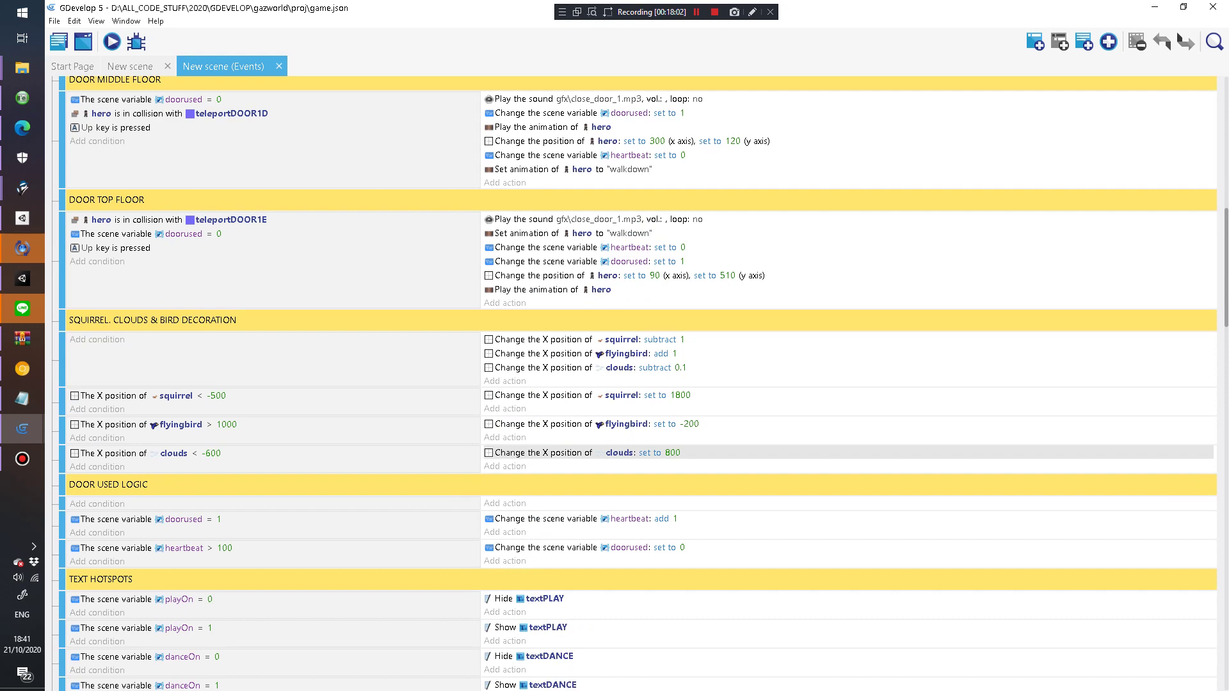
scroll(640, 453, "up", 10)
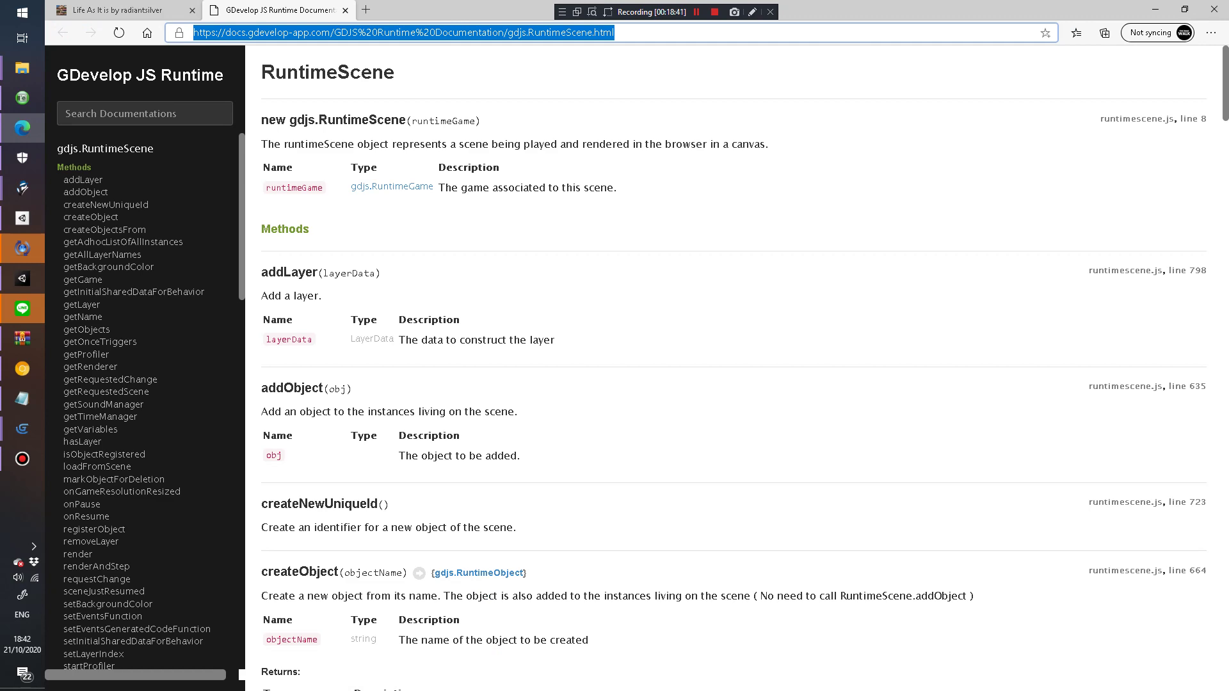
Step: Switch to the browser and skim the gdjs.RuntimeScene methods in the GDevelop JS Runtime documentation
scroll(733, 368, "down", 18)
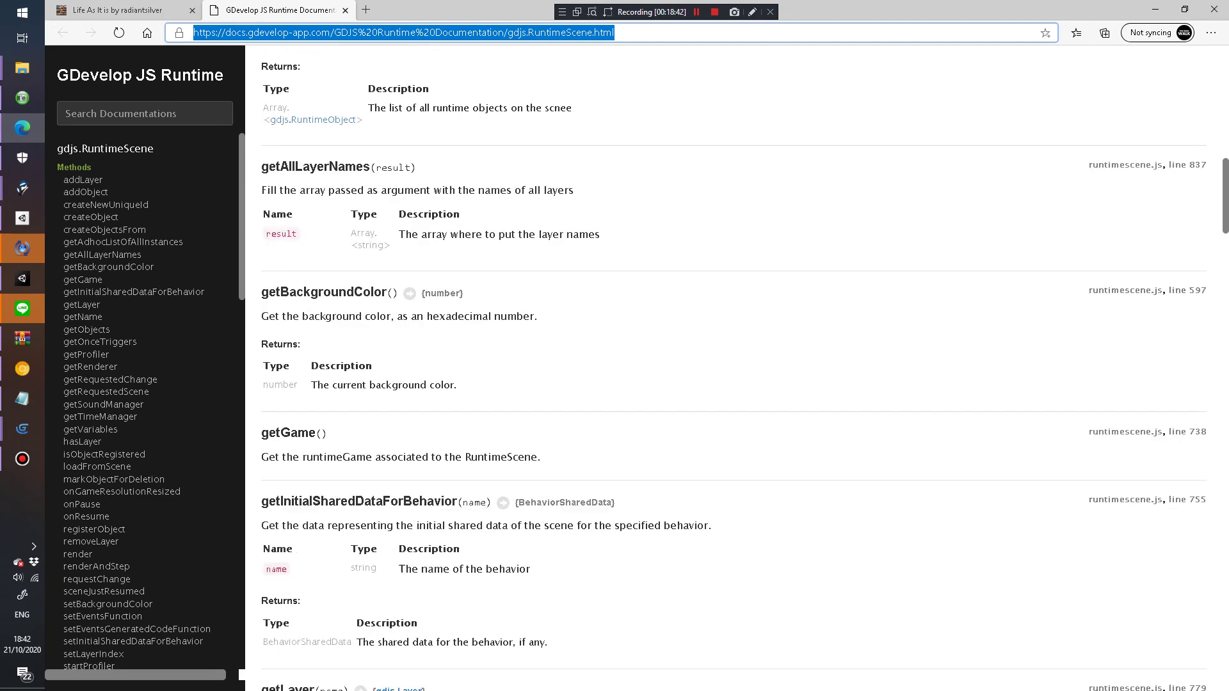
scroll(733, 369, "down", 20)
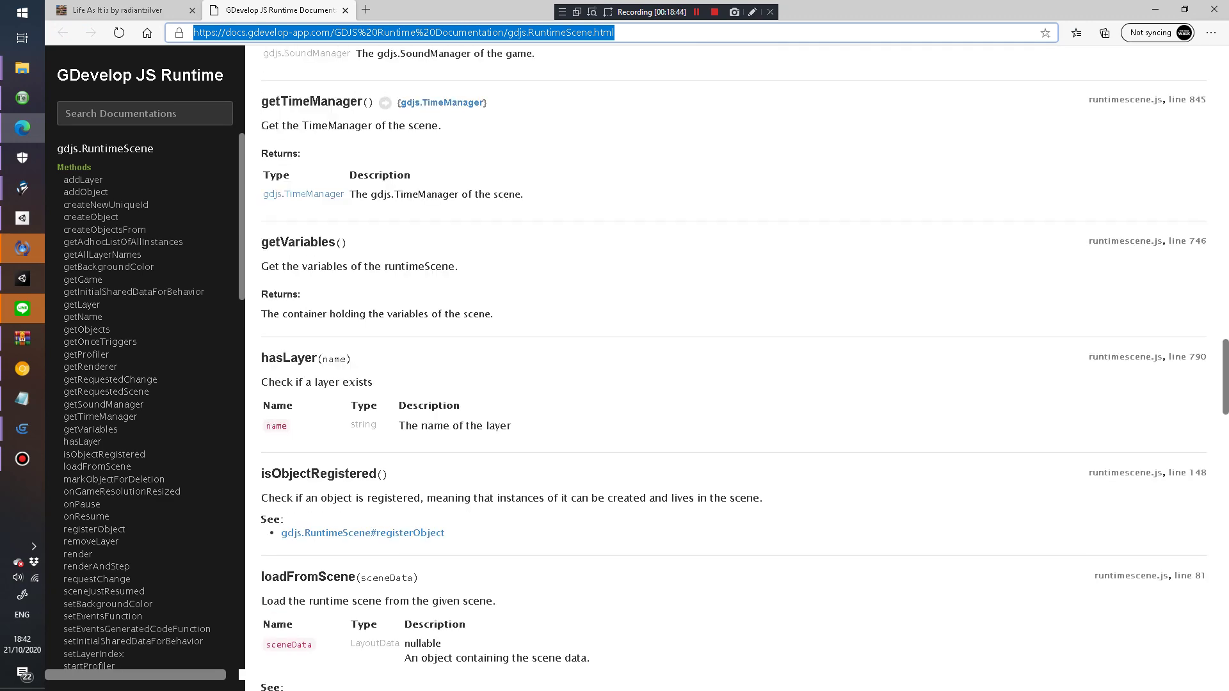
scroll(733, 368, "down", 20)
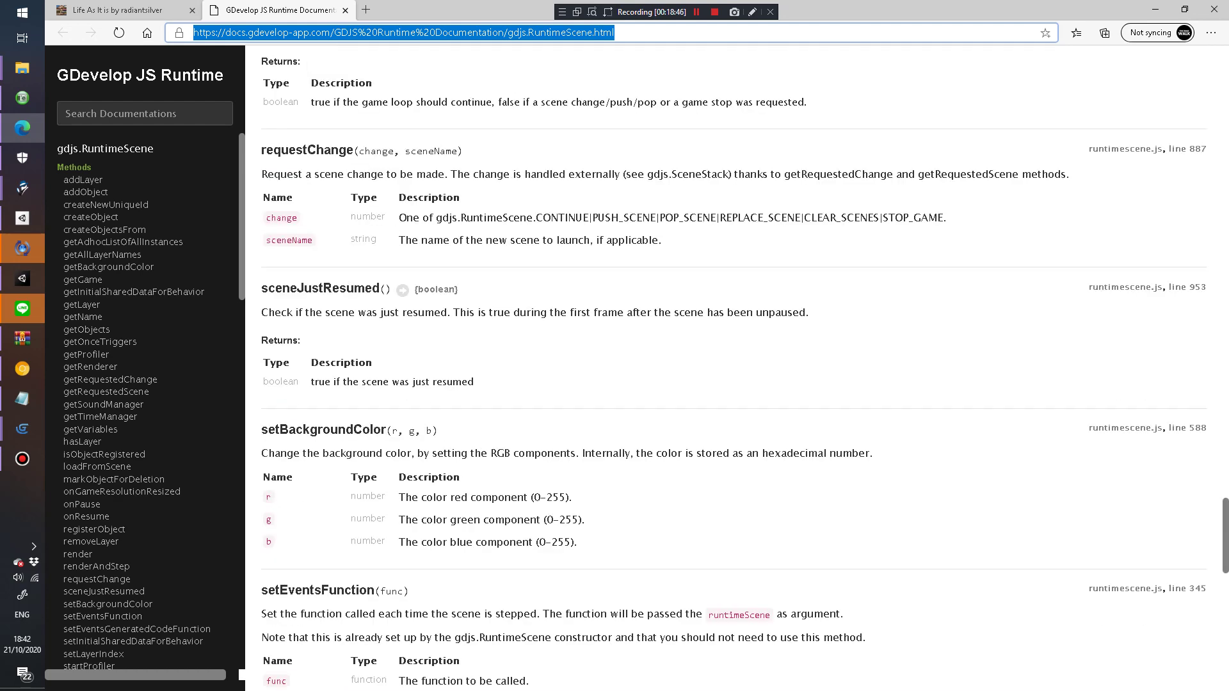
scroll(733, 368, "down", 12)
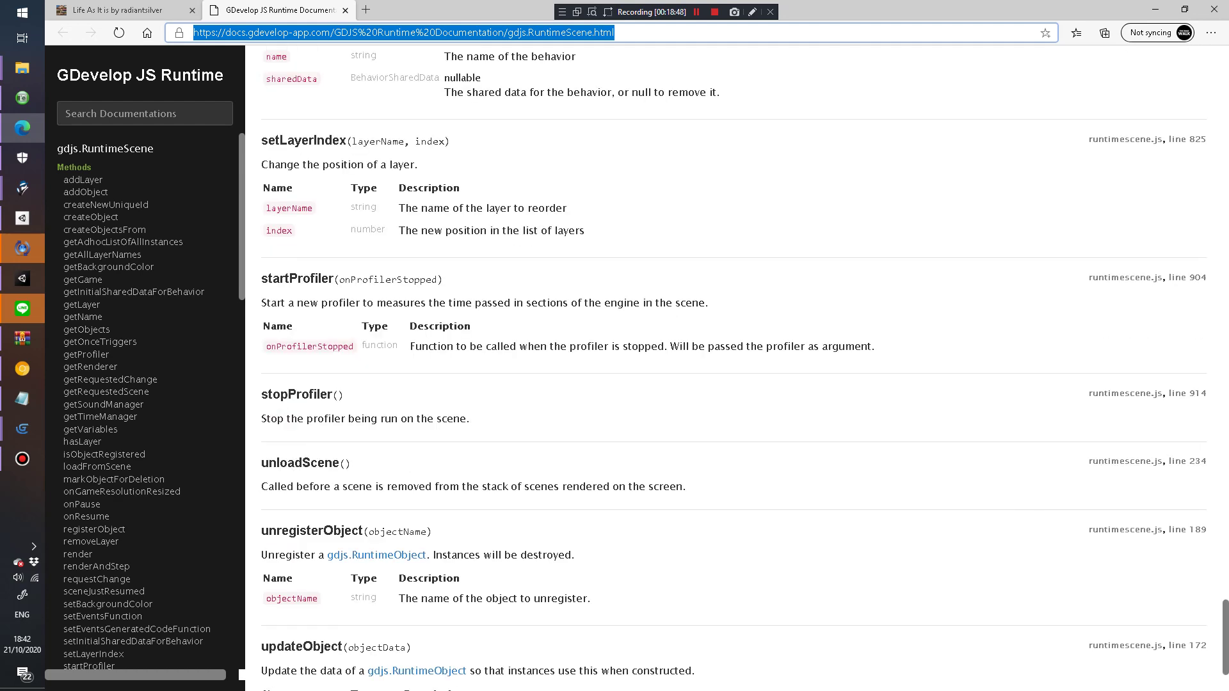
Step: Finish skimming the RuntimeScene documentation, return to GDevelop and review the event sheet from the navigation logic down to the debug section
scroll(733, 368, "down", 3)
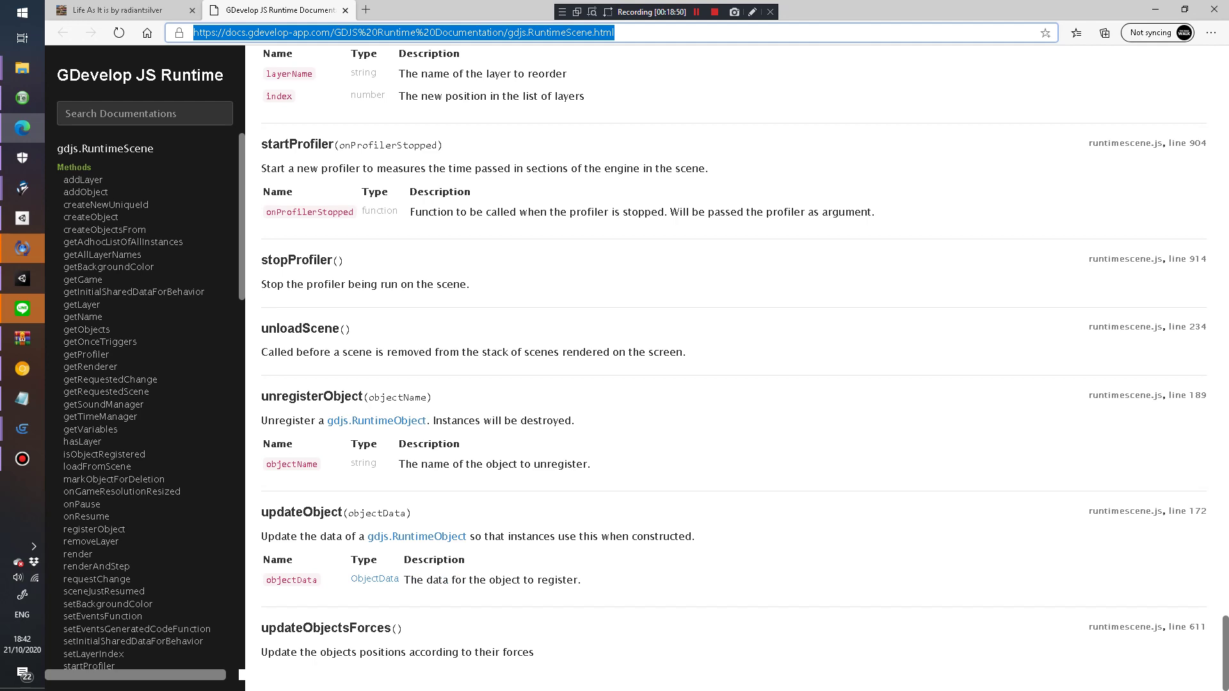
left_click(1155, 8)
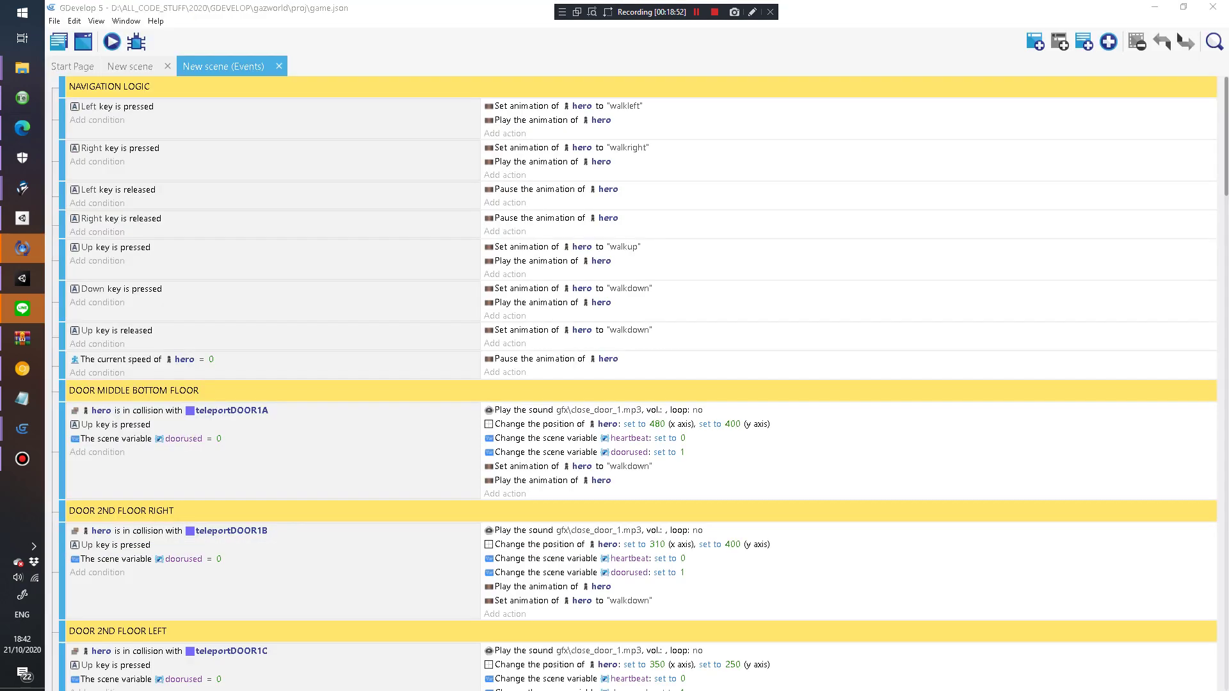
scroll(637, 385, "down", 20)
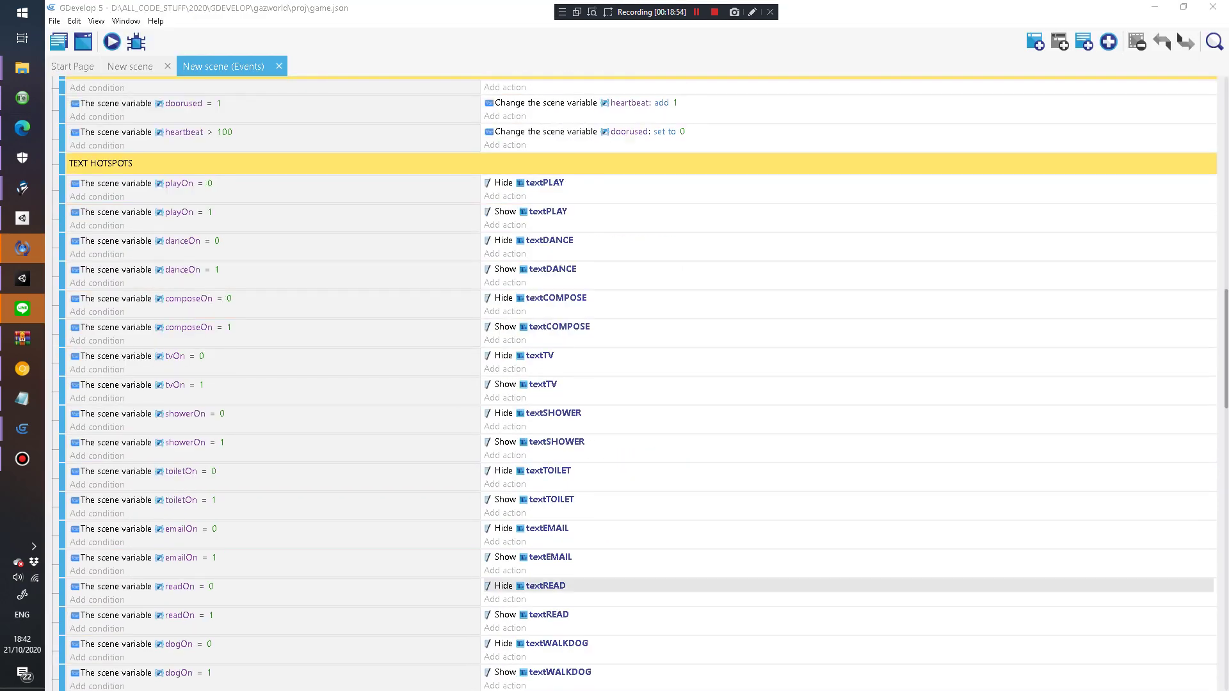
scroll(640, 428, "down", 20)
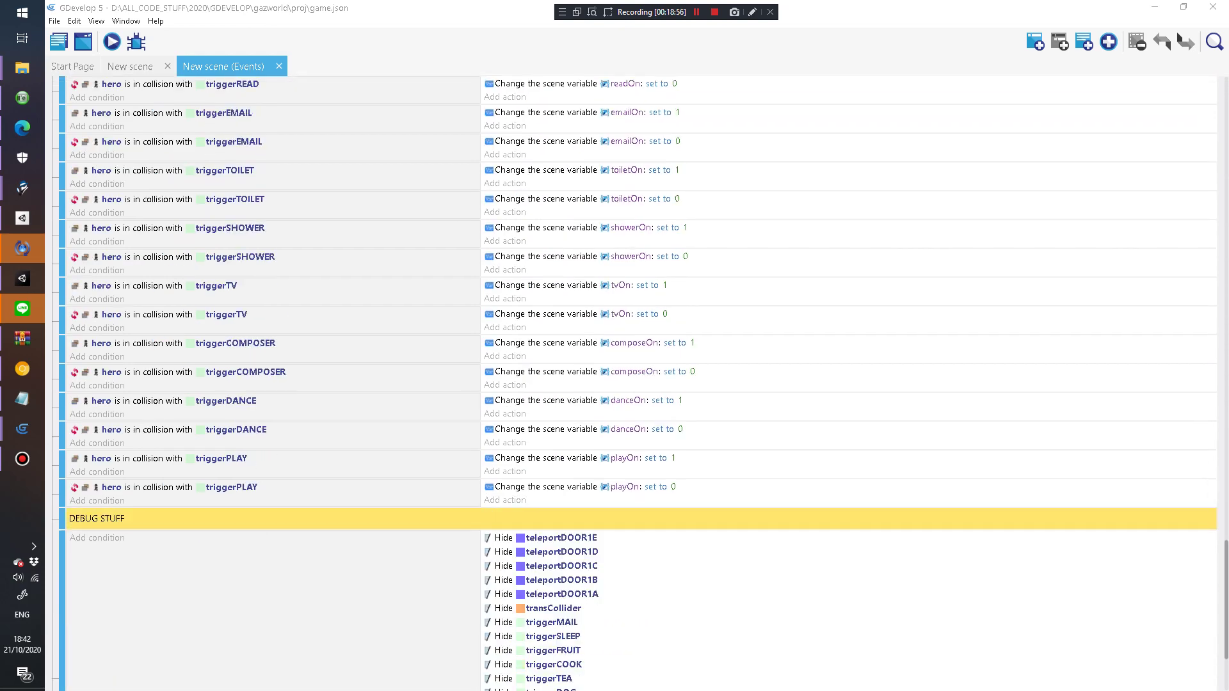
scroll(640, 429, "up", 20)
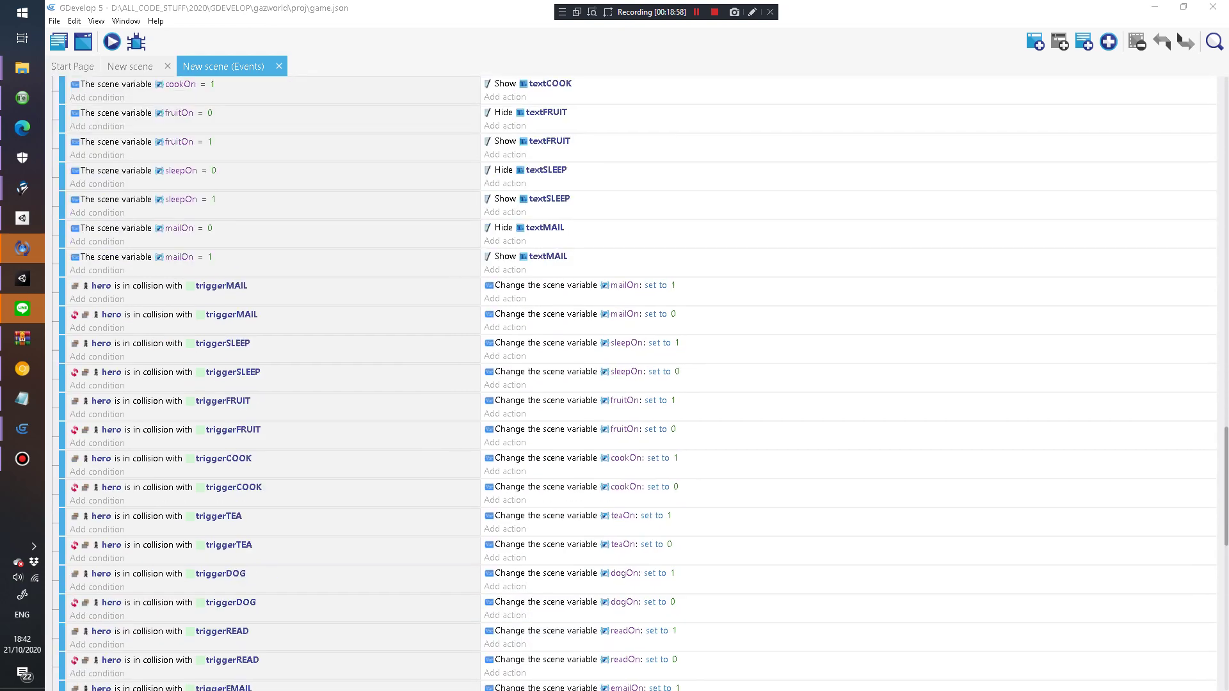
scroll(640, 384, "up", 1)
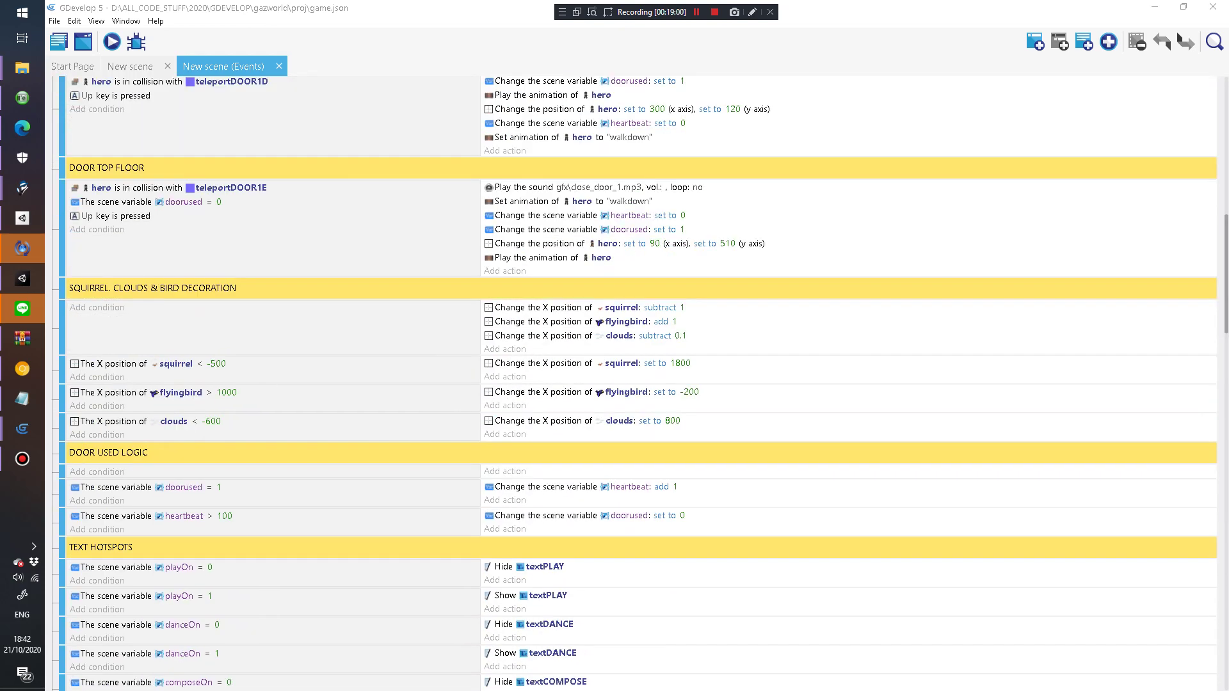
scroll(640, 385, "up", 12)
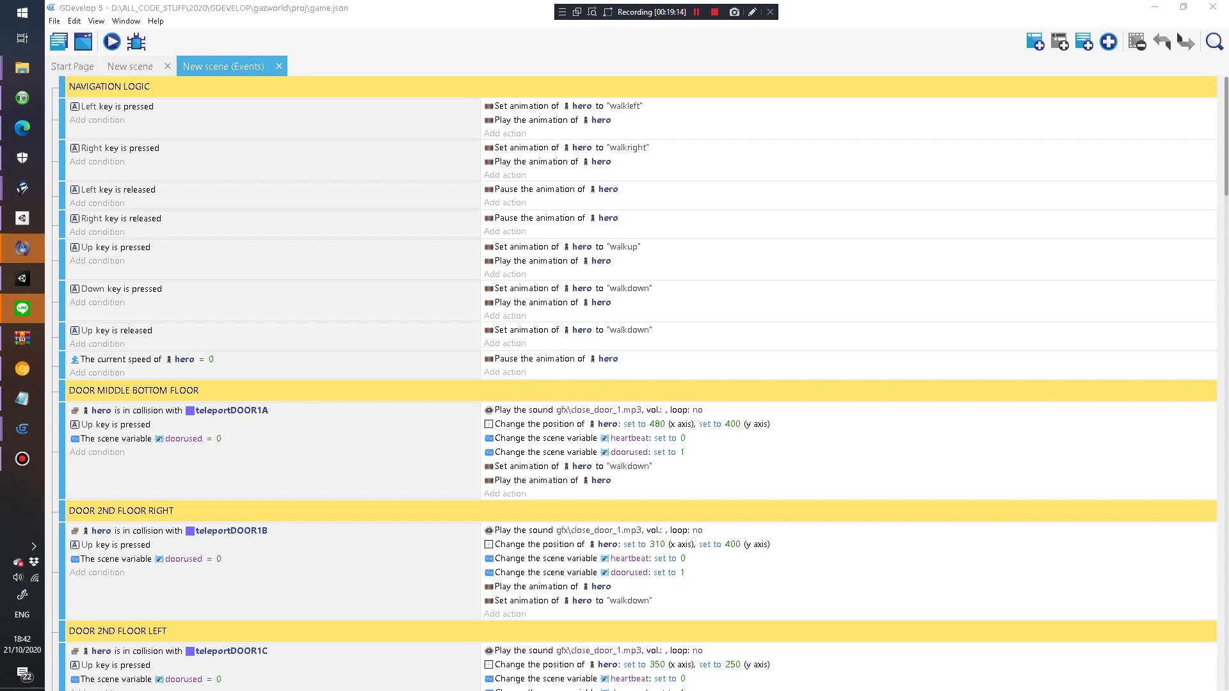
Step: Open the export options for packaging the project as a standalone game
key("alt+f")
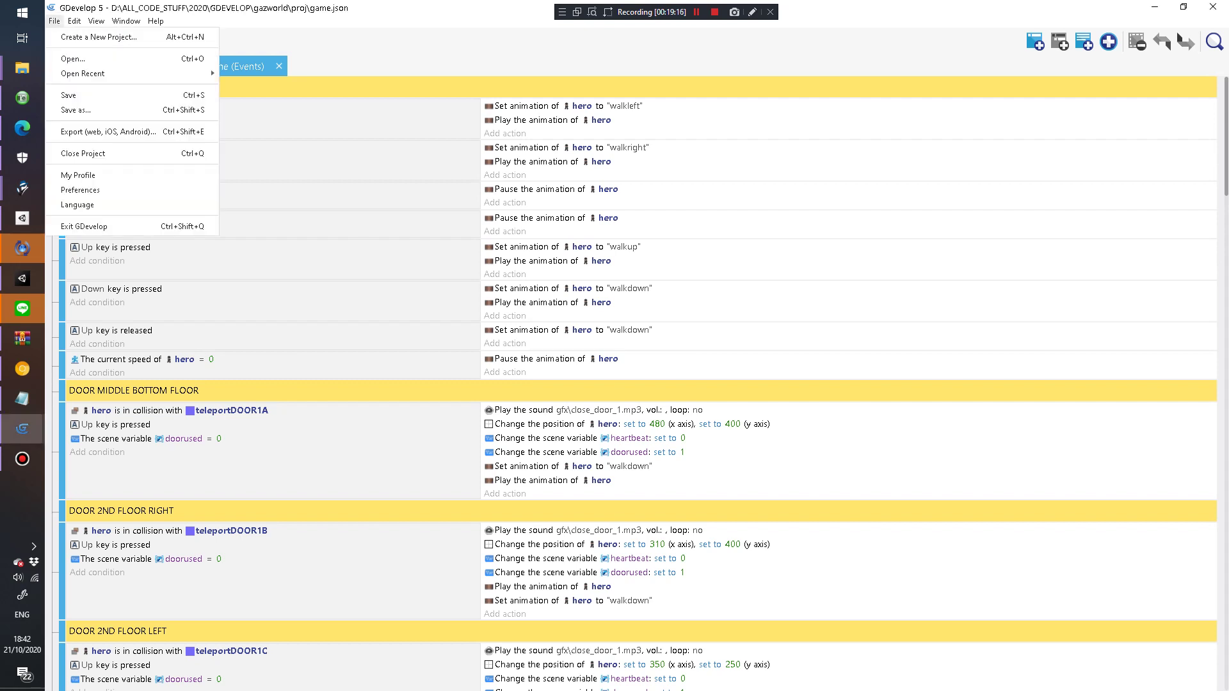
key("Down")
key("Down")
key("Down")
key("Down")
key("Down")
key("Down")
key("Return")
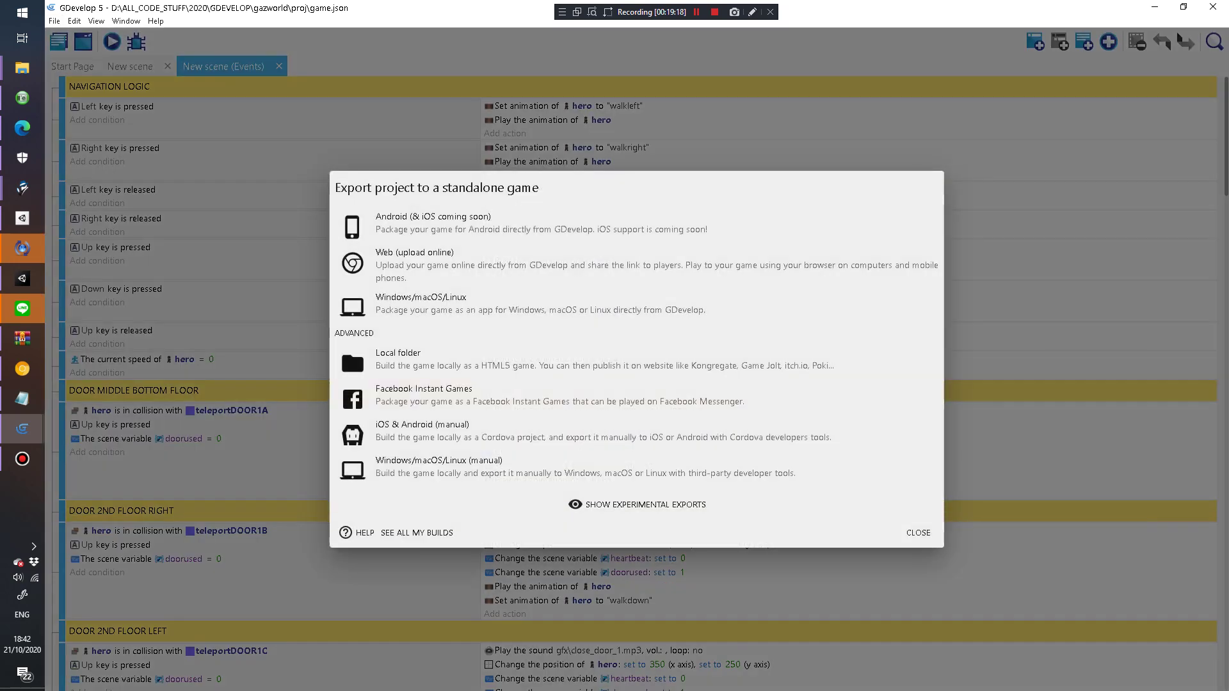
Step: Look over the advanced export targets, including Local folder and Facebook Instant Games, and close the export dialog without exporting
key("Down")
key("Down")
key("Down")
key("Down")
key("Down")
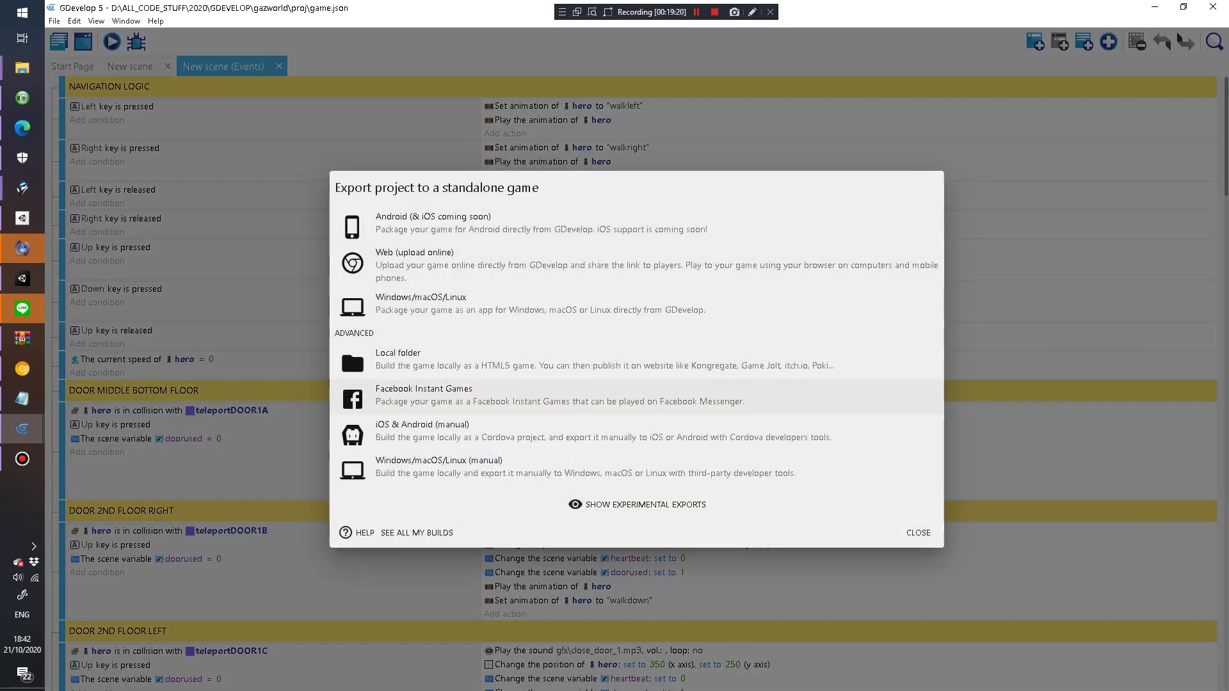
key("Up")
key("Return")
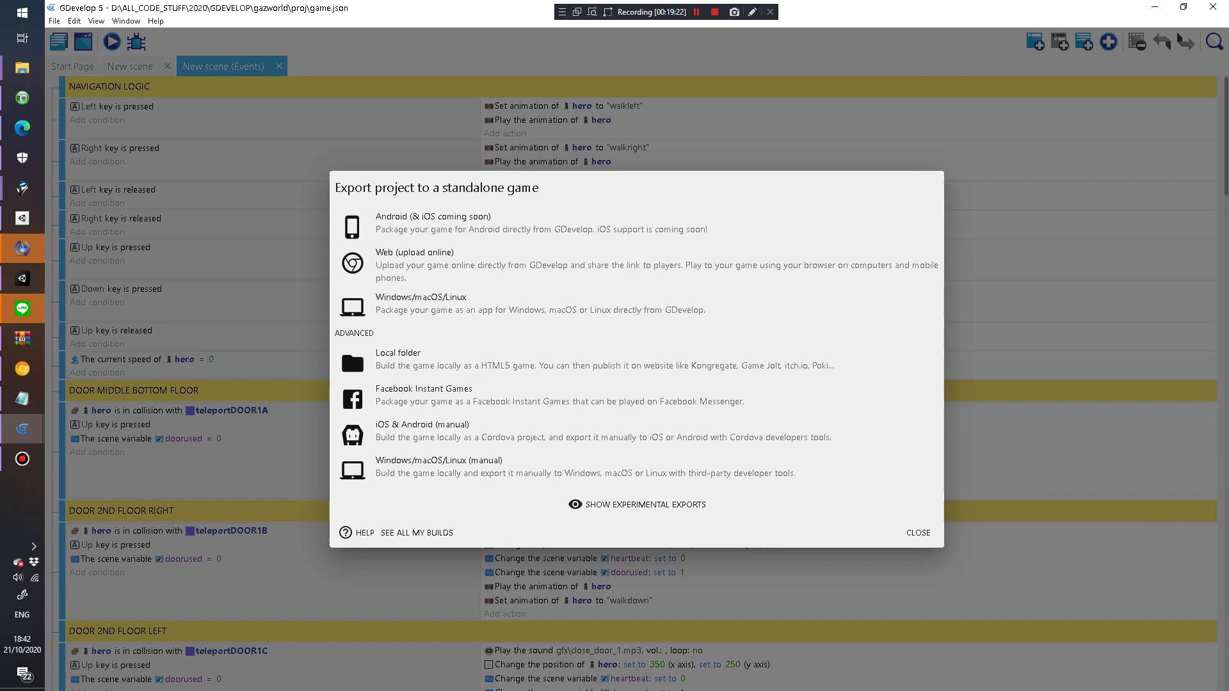
key("Escape")
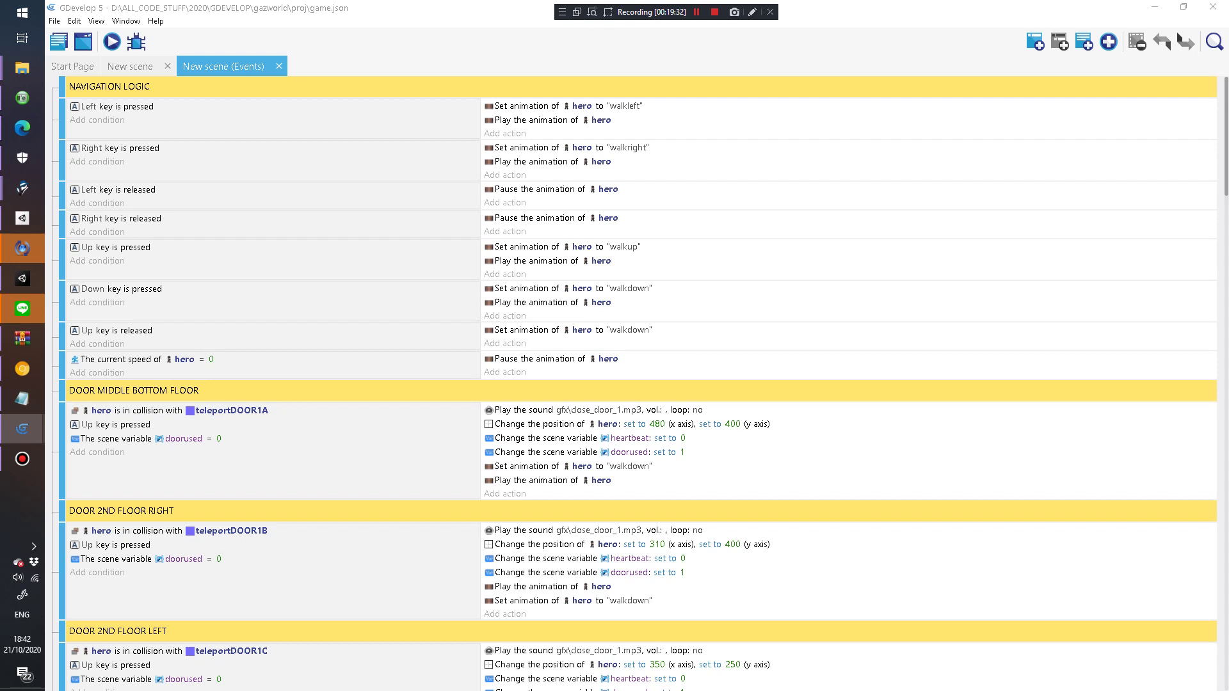
Step: Switch to Chrome, open the Life As It is game from the itch.io profile and reload its page
key("alt+Tab")
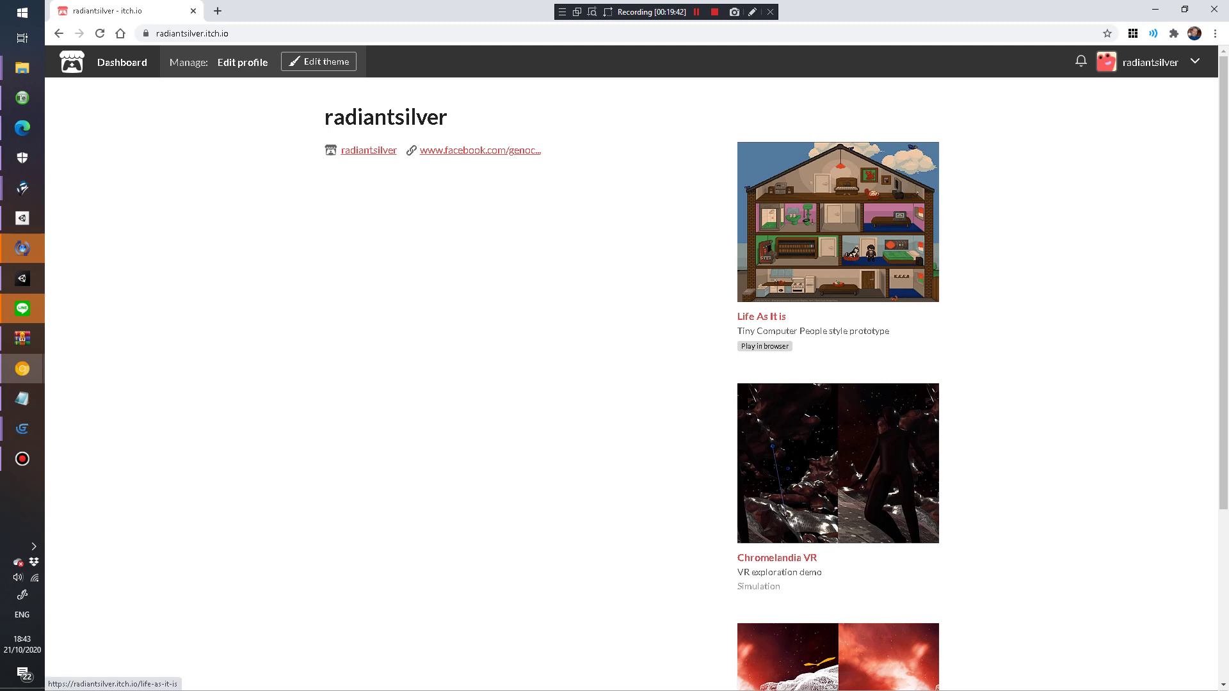
left_click(838, 222)
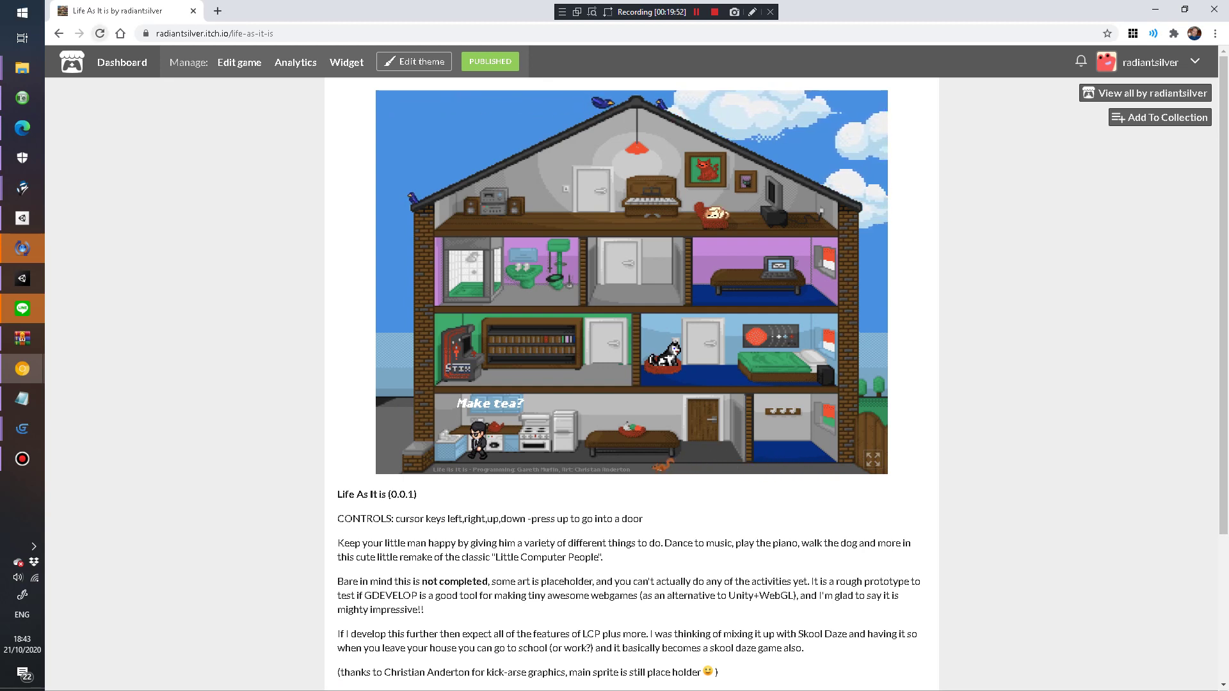
left_click(99, 33)
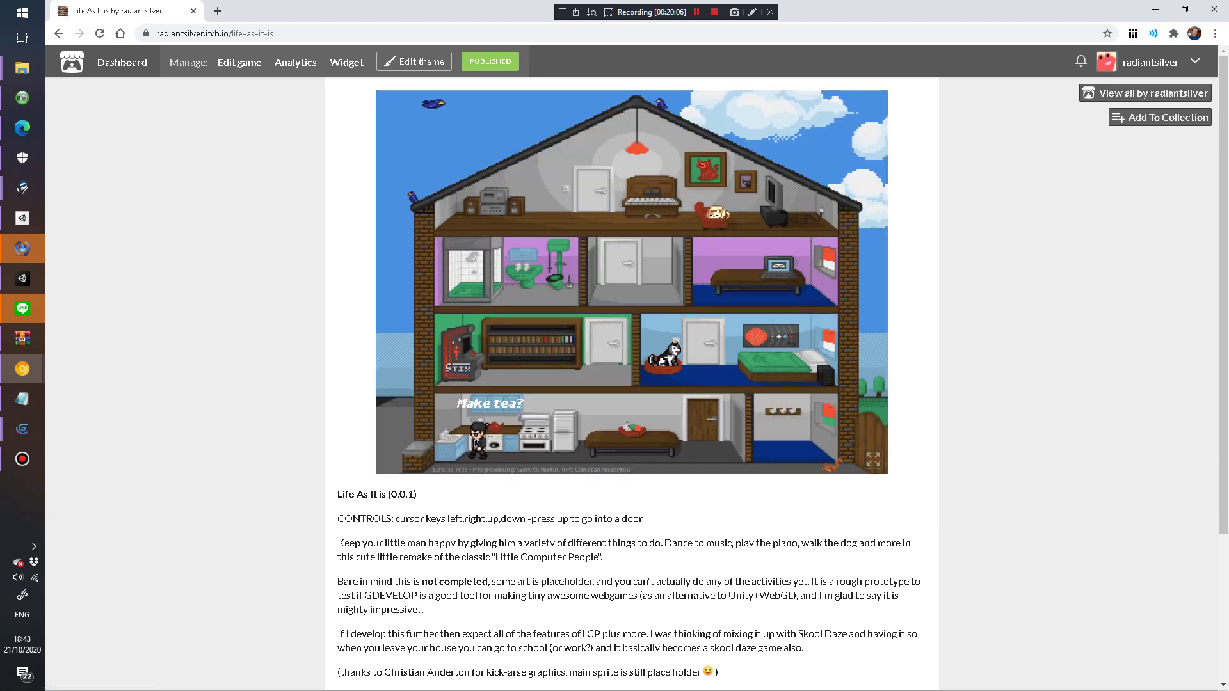
Step: Walk the hero from the kitchen past the fruit table, through the brown door and up to the bedroom's bed
key("Right")
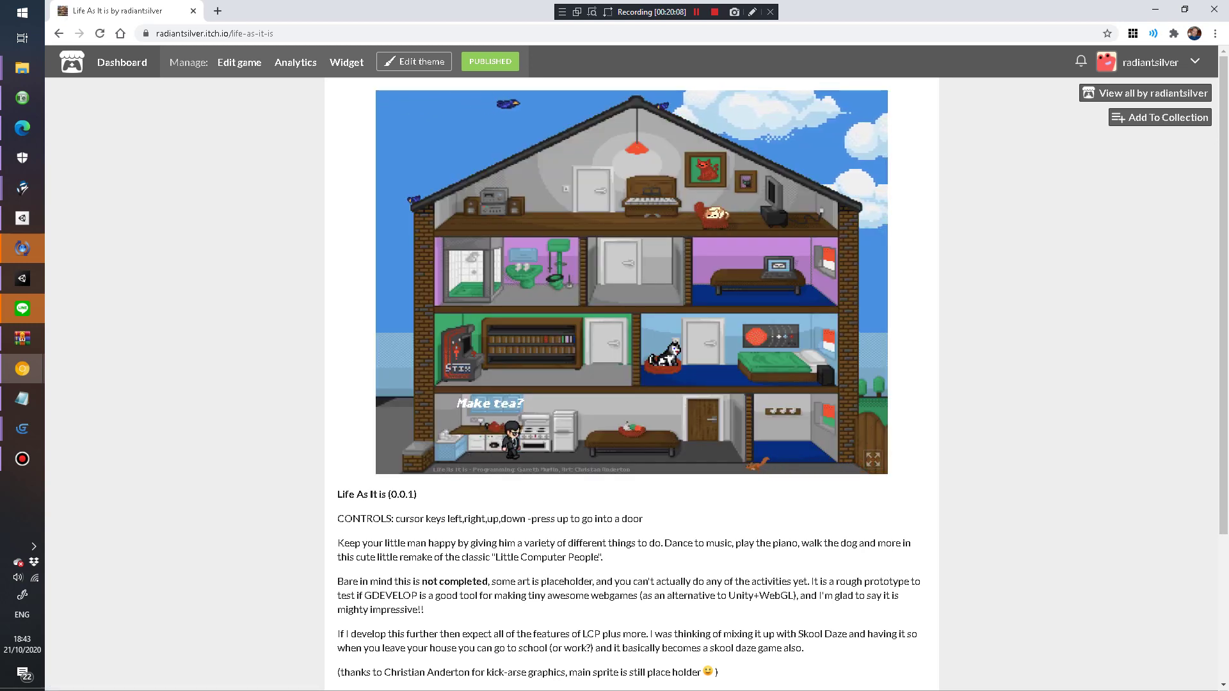
key("Right")
key("Right")
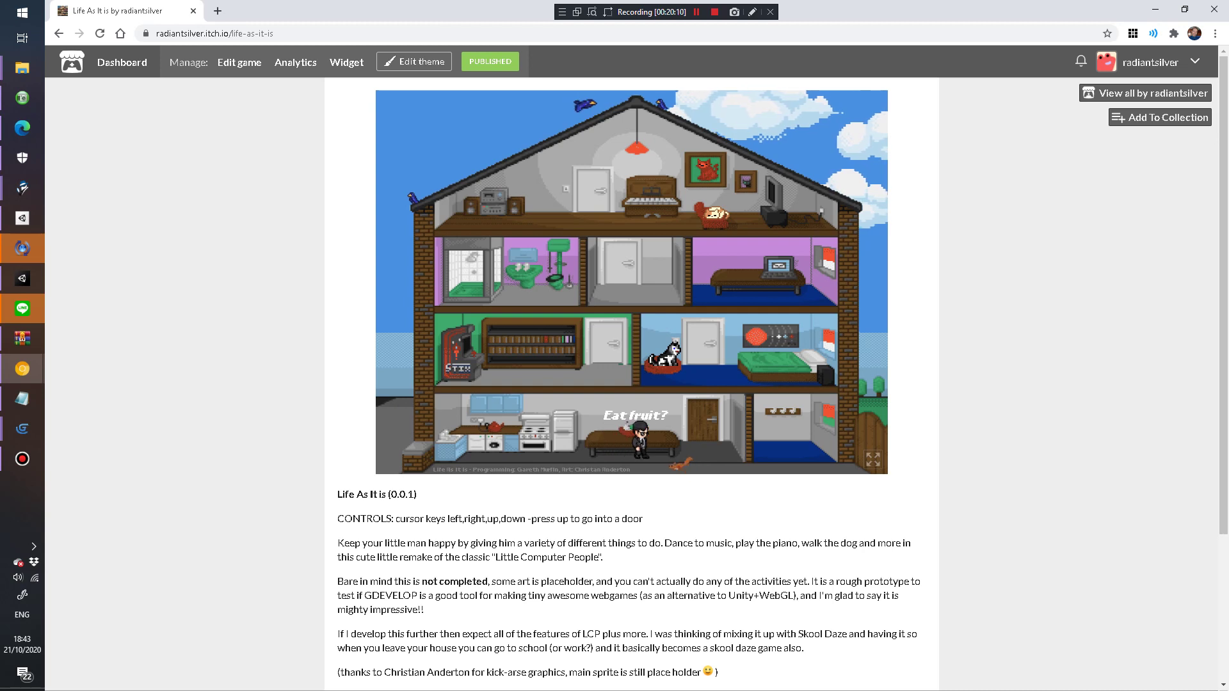
key("Up")
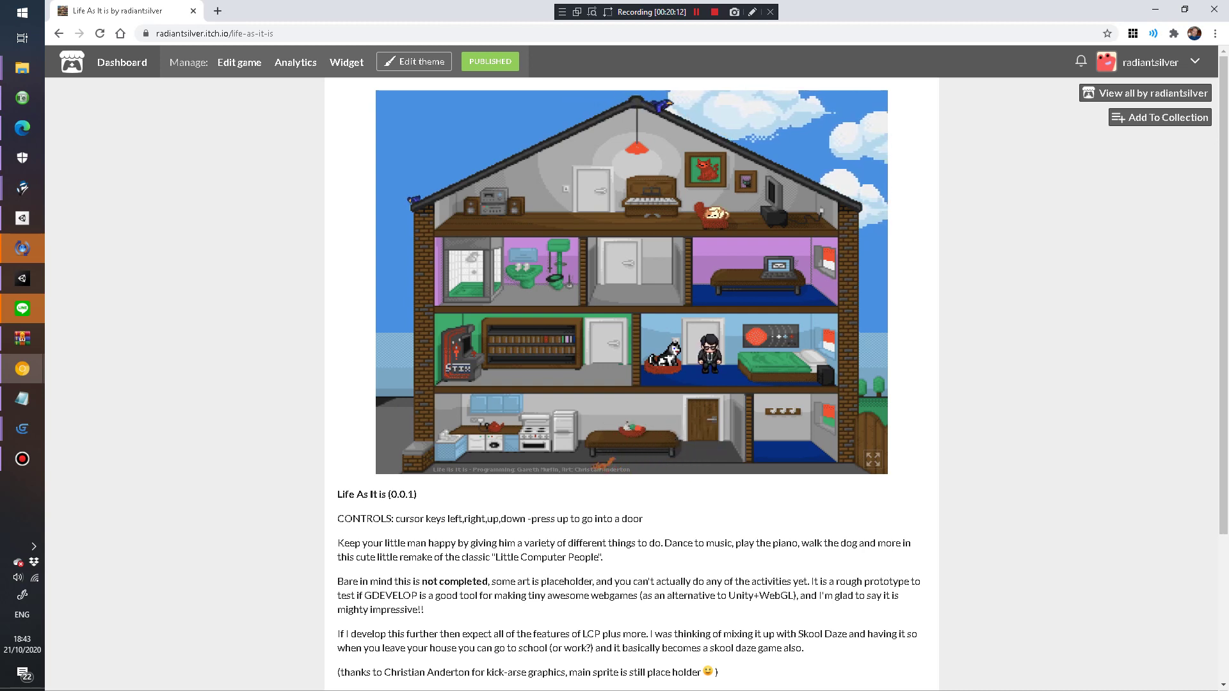
key("Left")
key("Right")
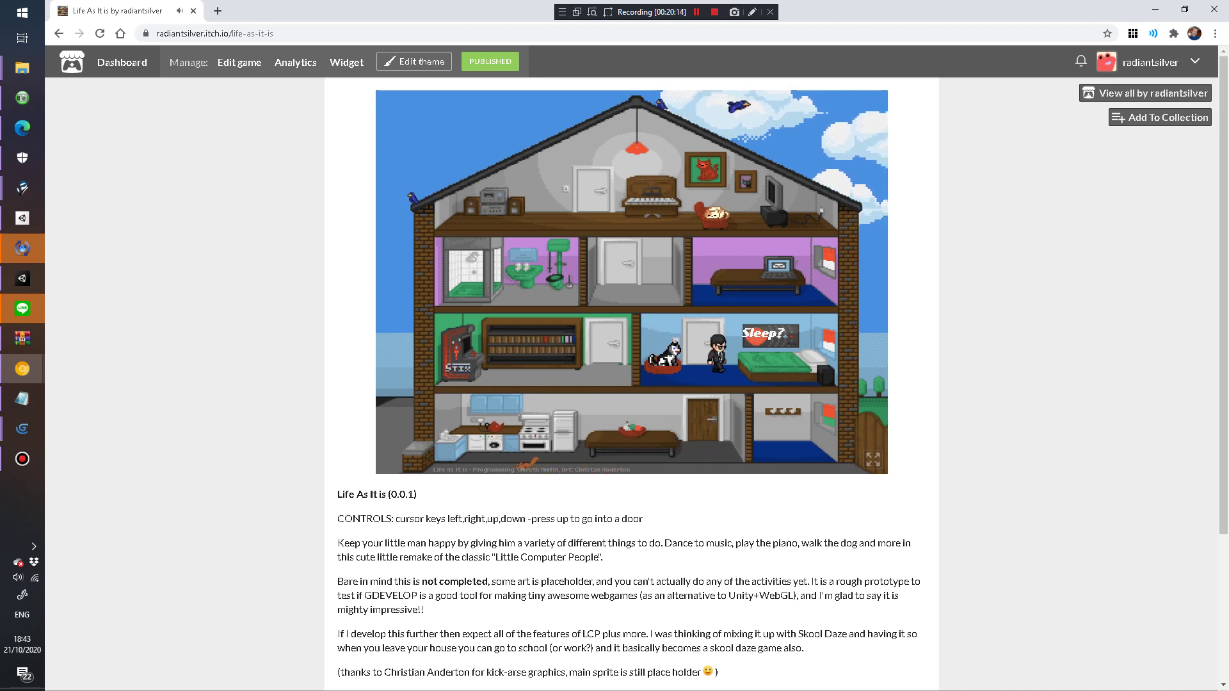
Step: Take the hero through the bedroom door into the green arcade room and walk him to the bookcase
key("Left")
key("Up")
key("Left")
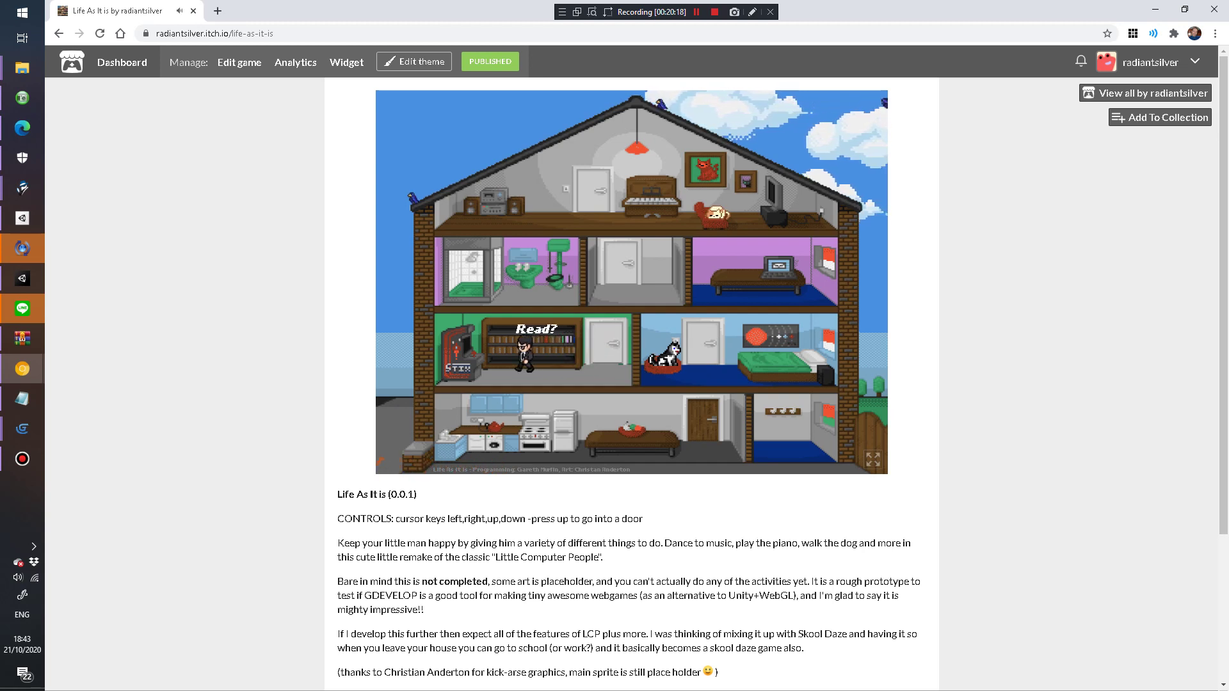
key("Left")
key("Right")
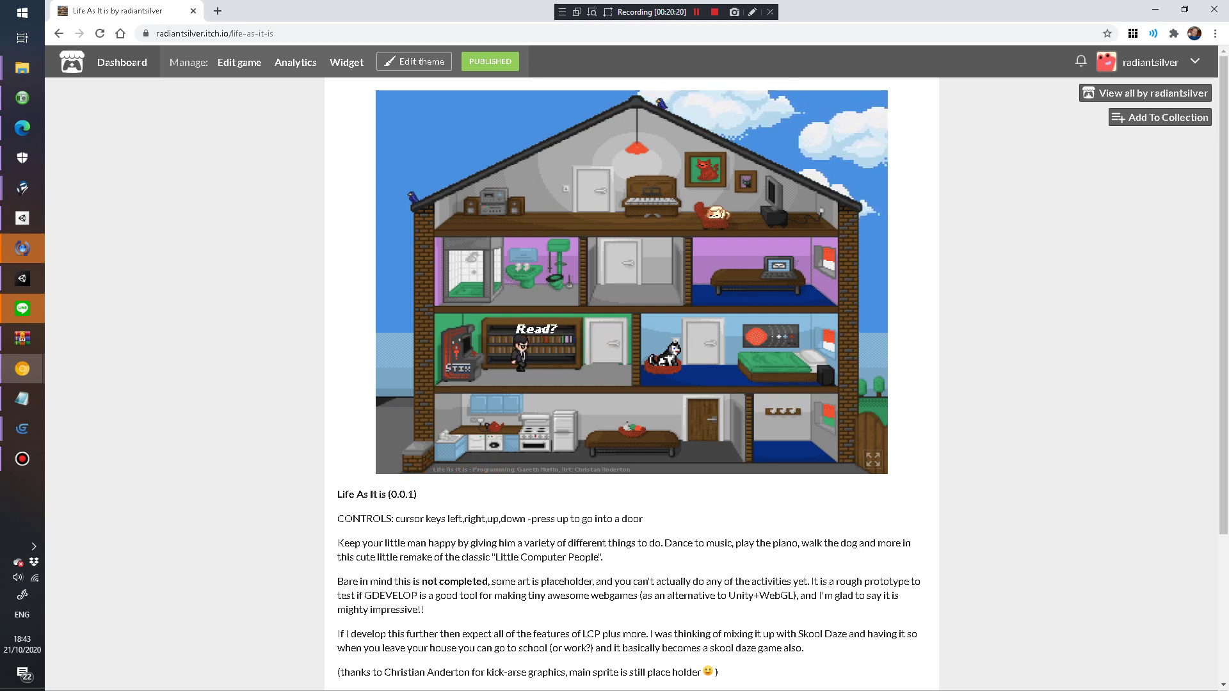
Step: Take the hero through the door beside the bookcase to the floor above, visiting the shower and the laptop room
key("Right")
key("Up")
key("Left")
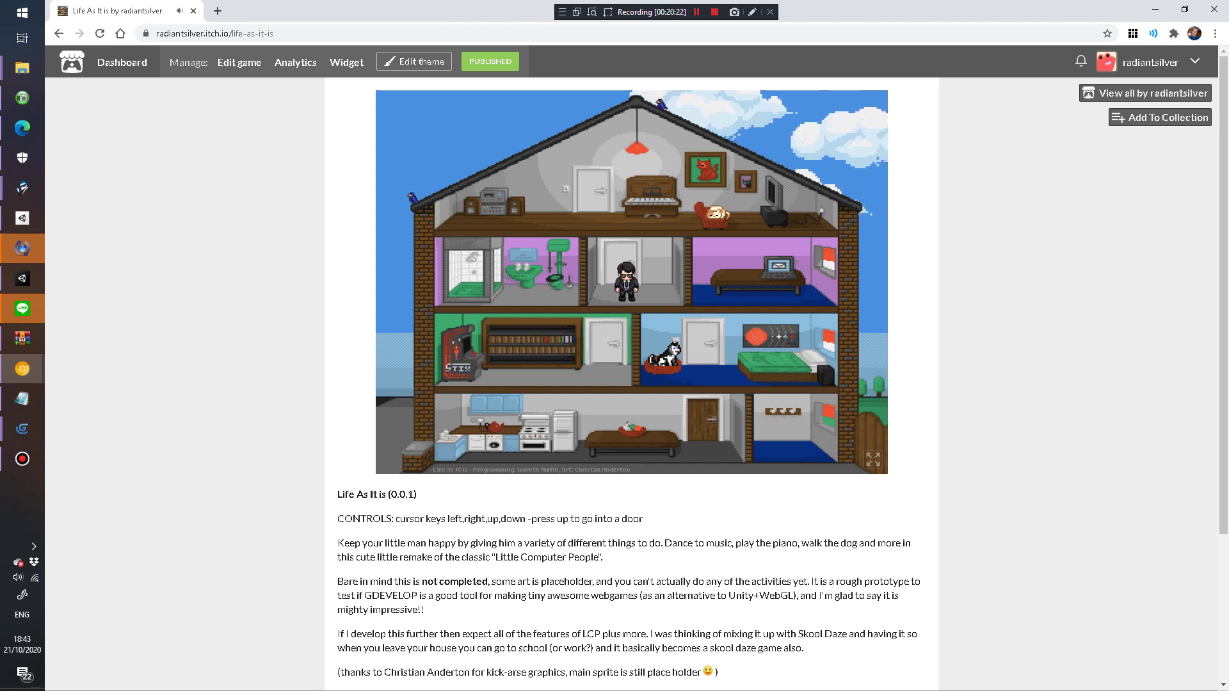
key("Left")
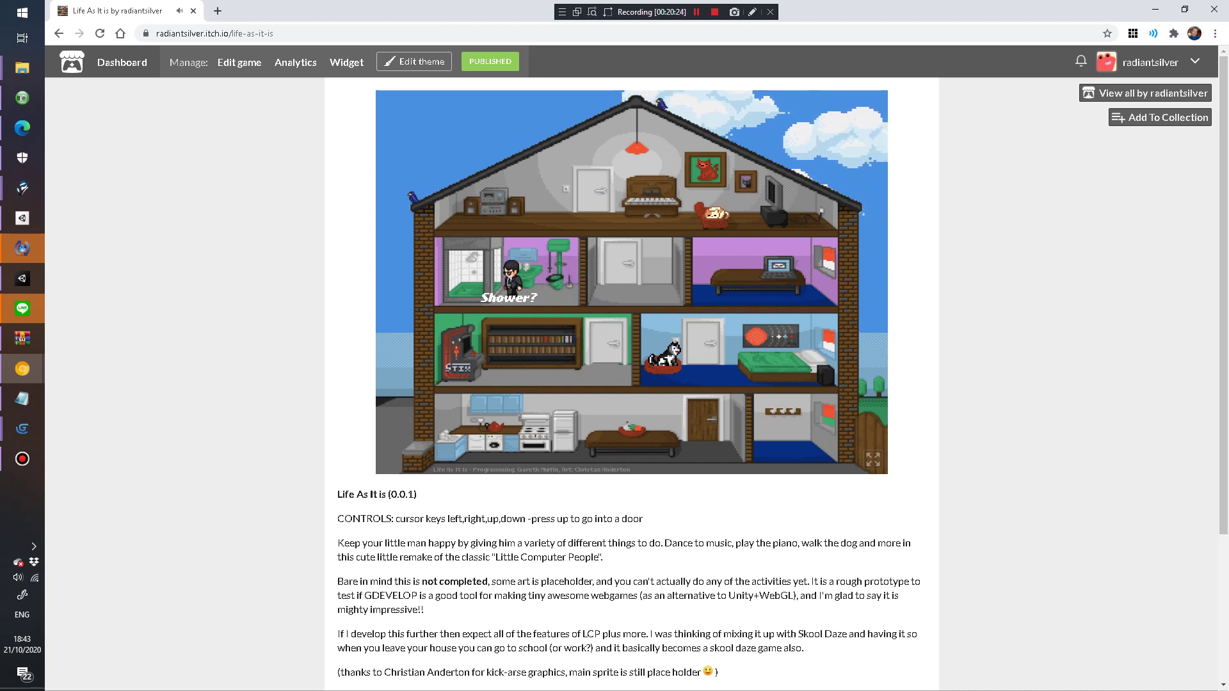
key("Right")
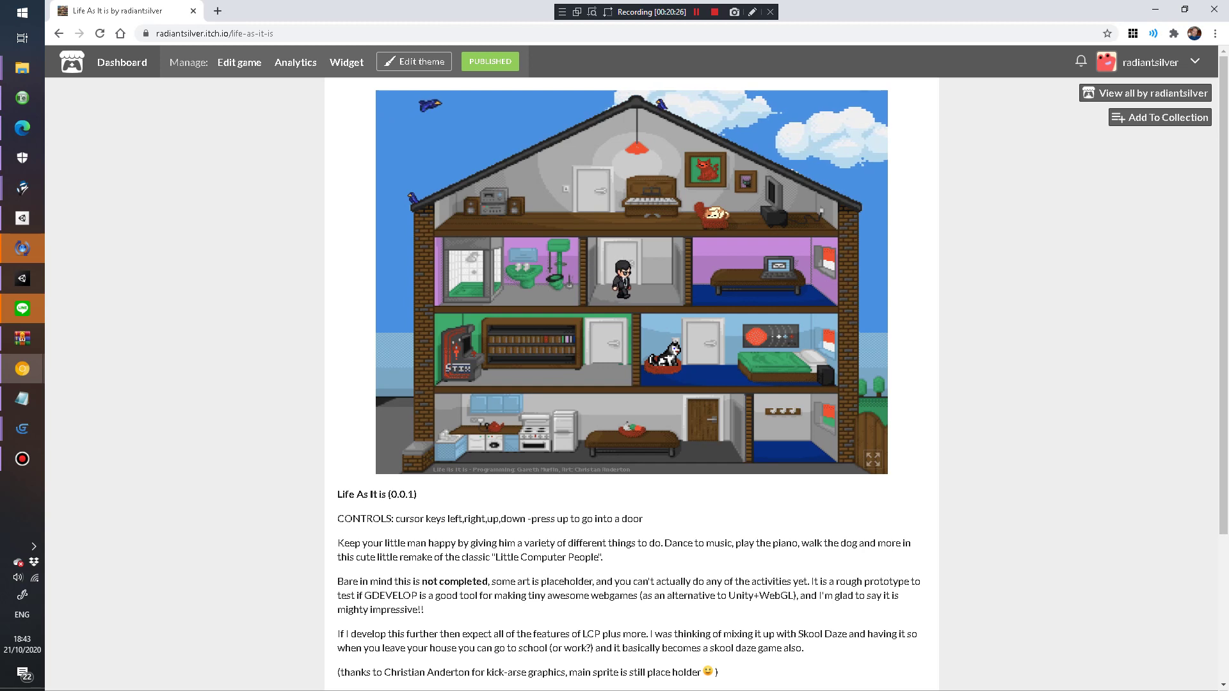
key("Right")
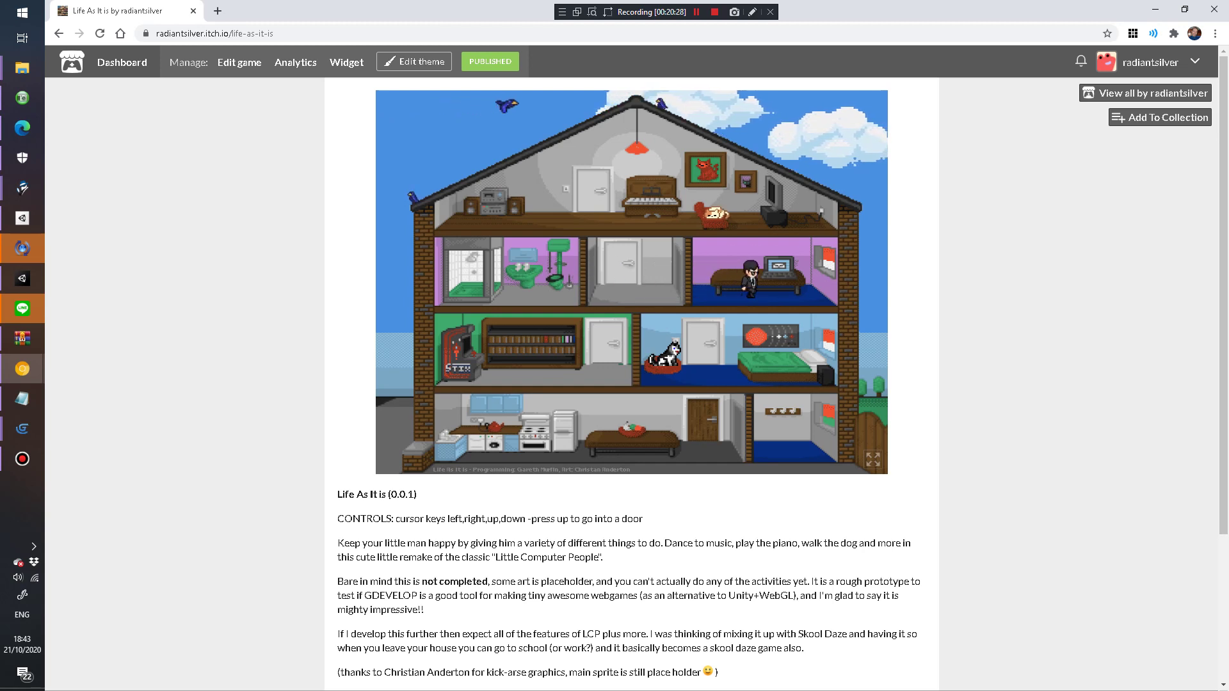
key("Left")
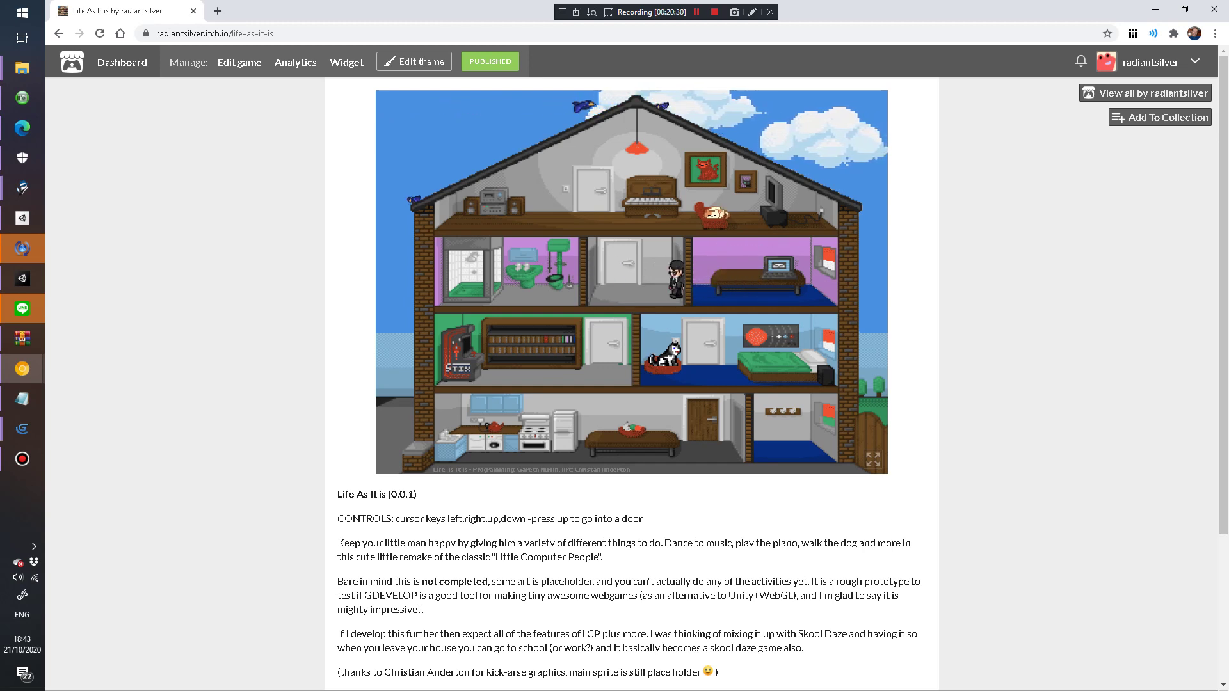
Step: Take the hero through the landing door to the attic and walk him to the stereo and the piano
key("Up")
key("Left")
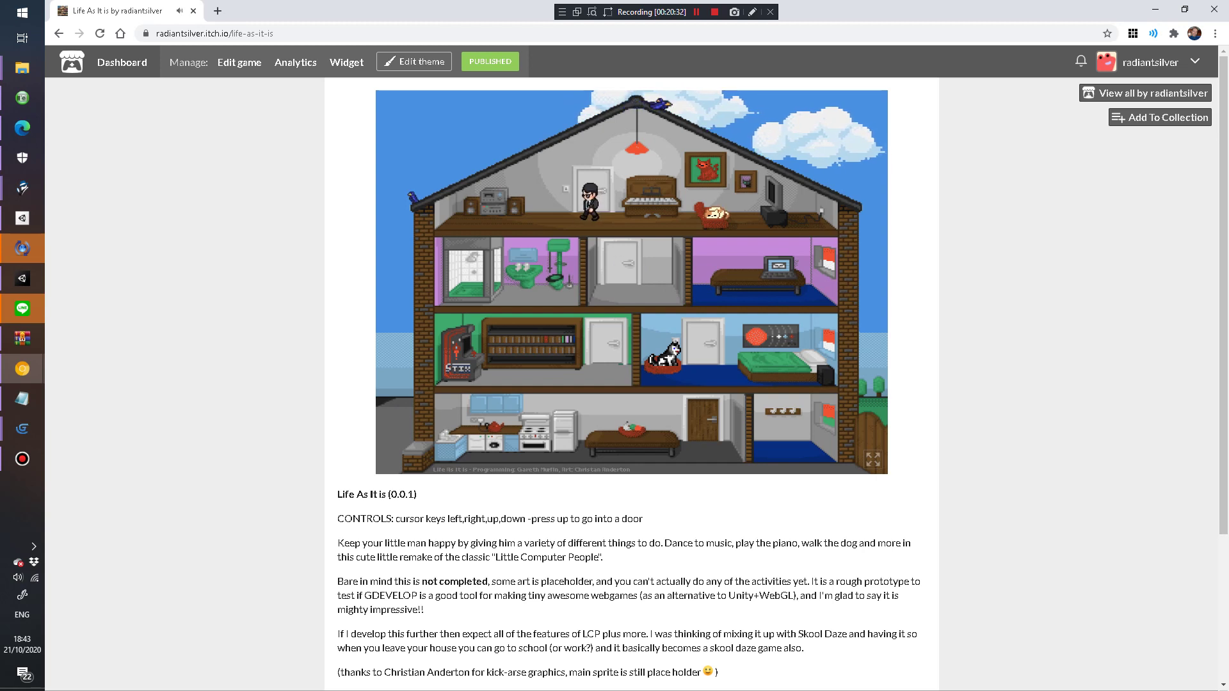
key("Right")
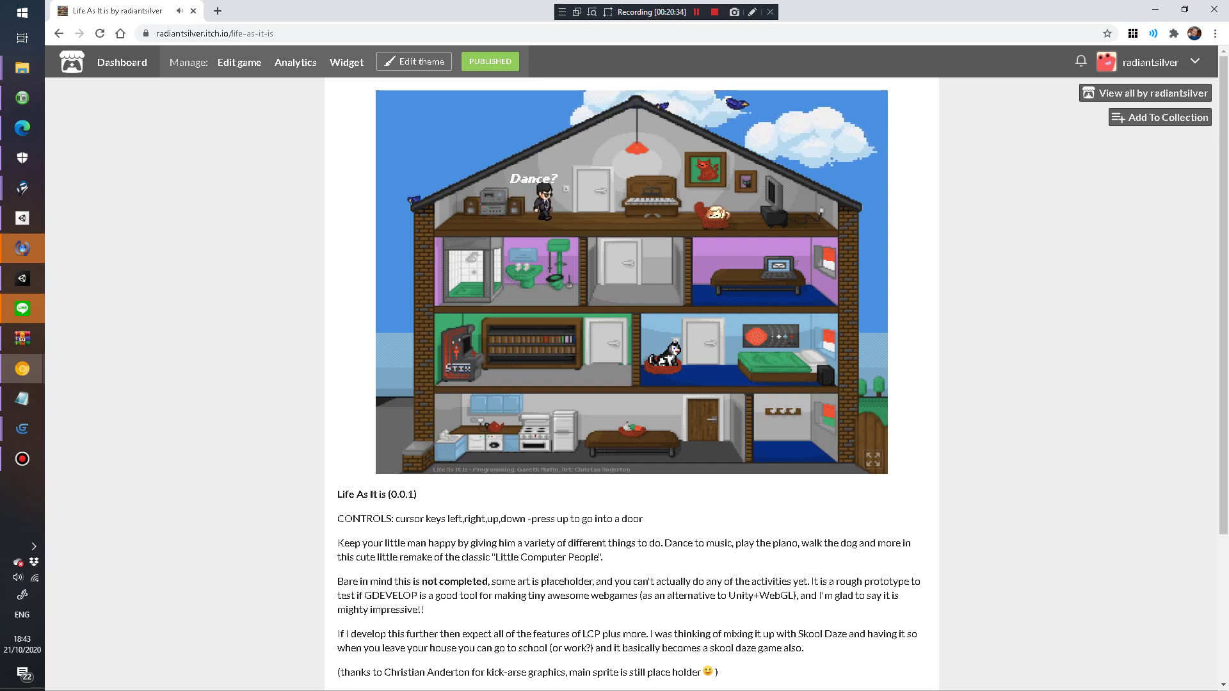
key("Right")
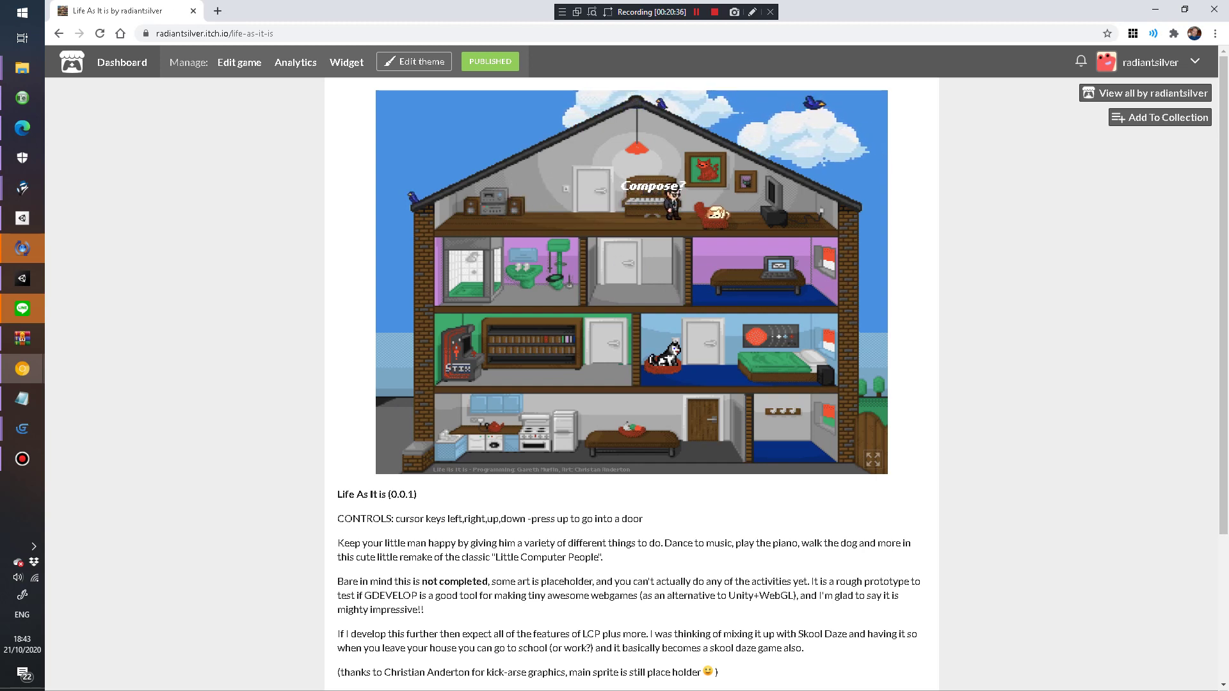
key("Left")
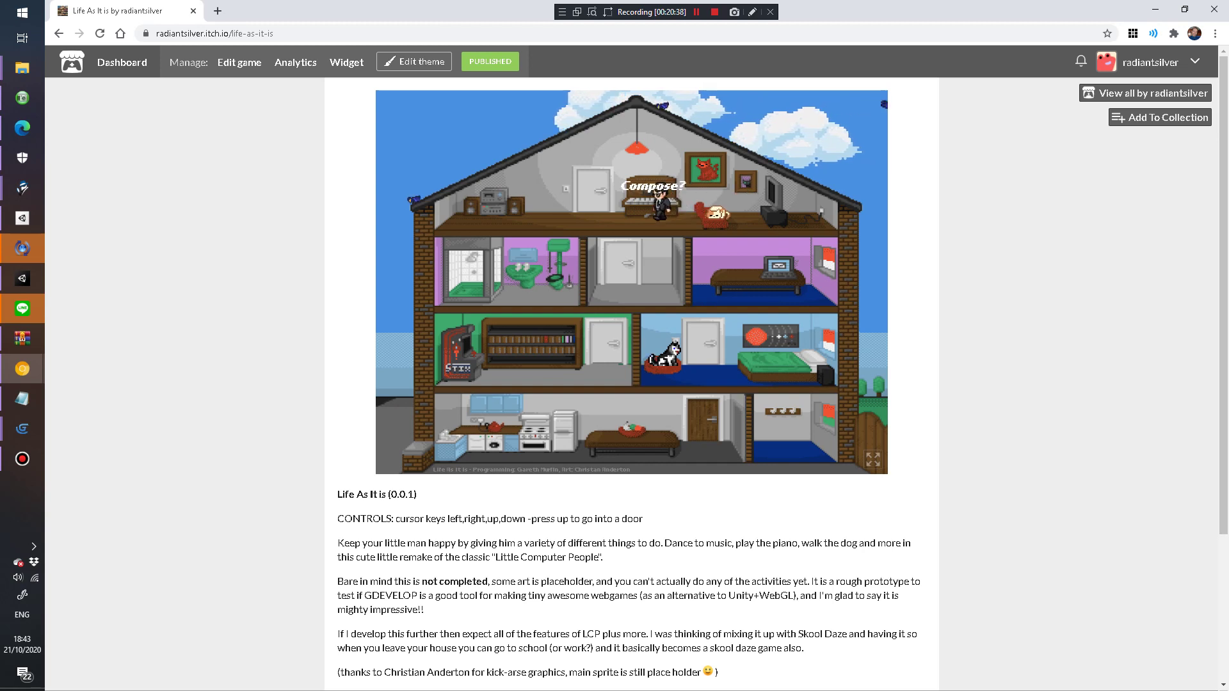
Step: Send the hero through the attic door back to the kitchen and walk him to the stove
key("Up")
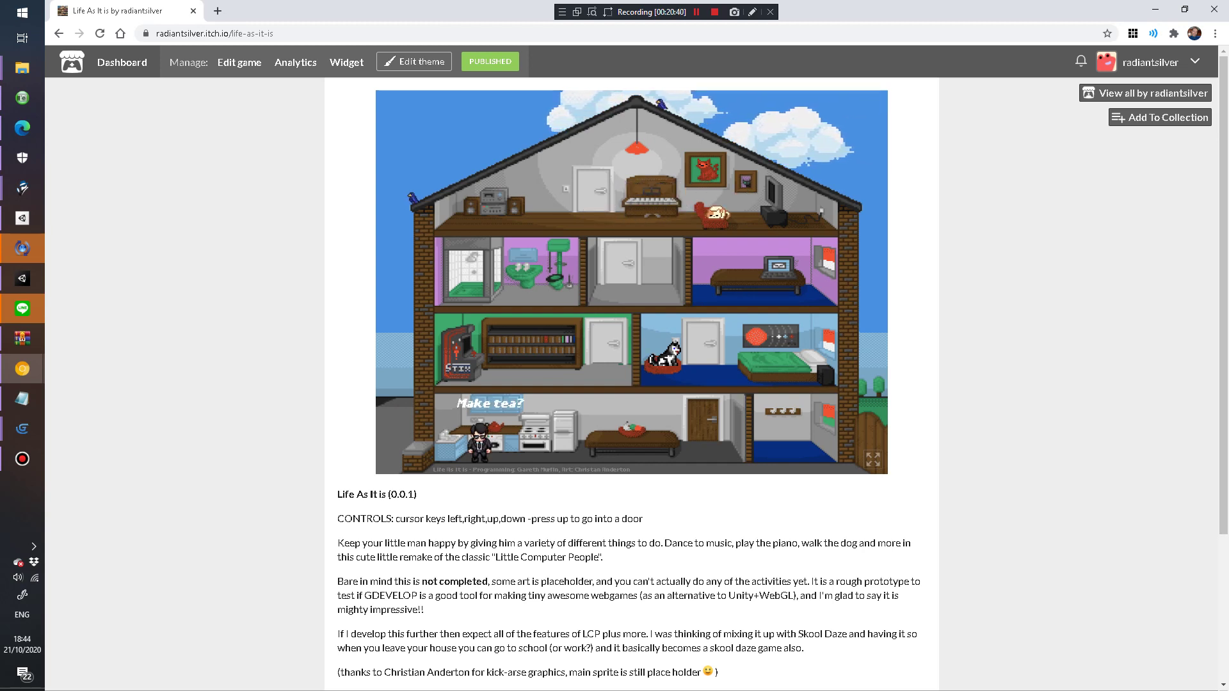
key("Right")
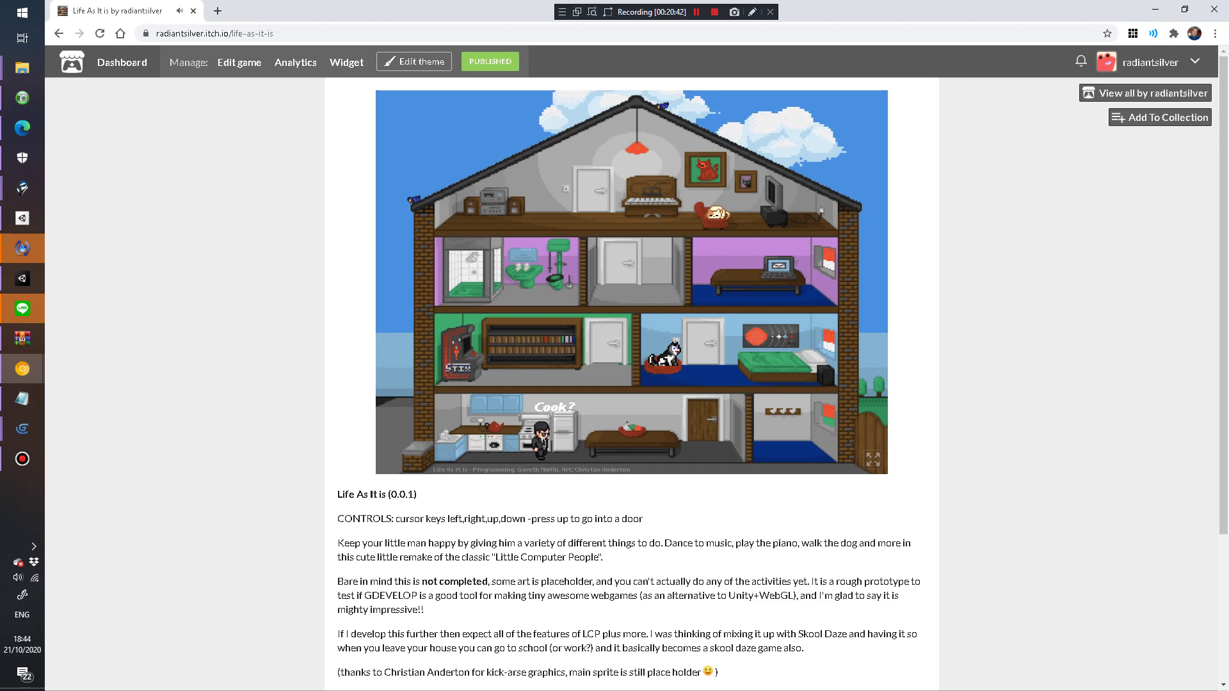
scroll(631, 281, "down", 1)
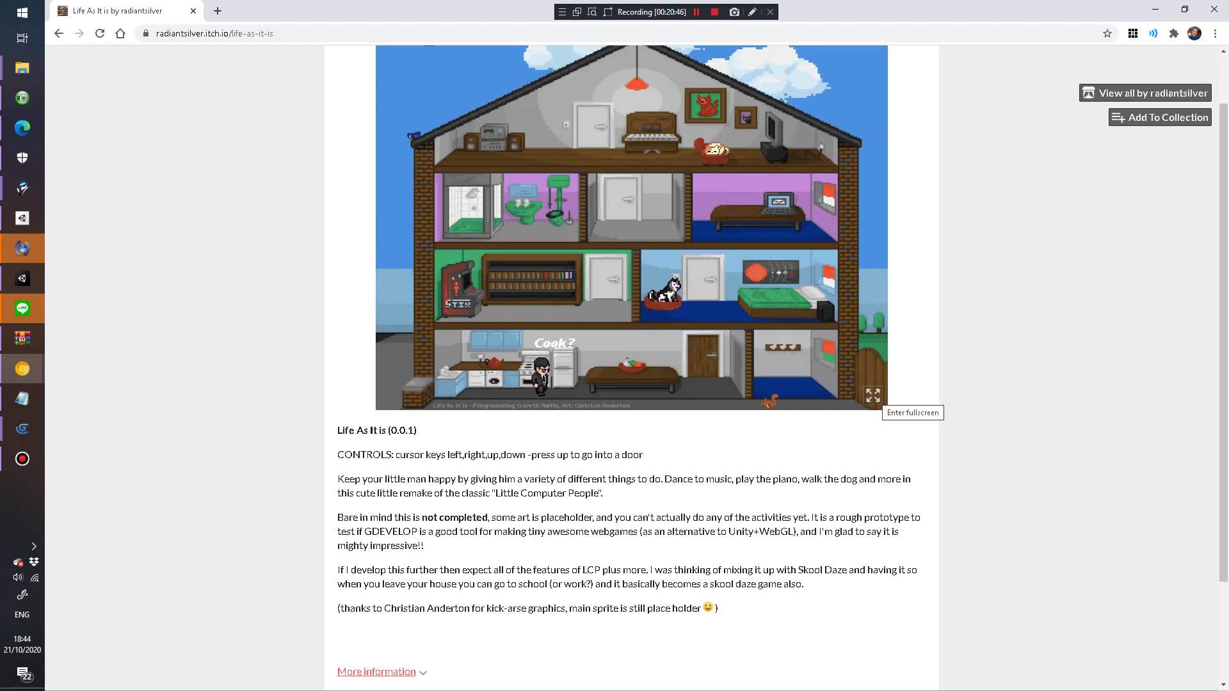
scroll(874, 400, "up", 1)
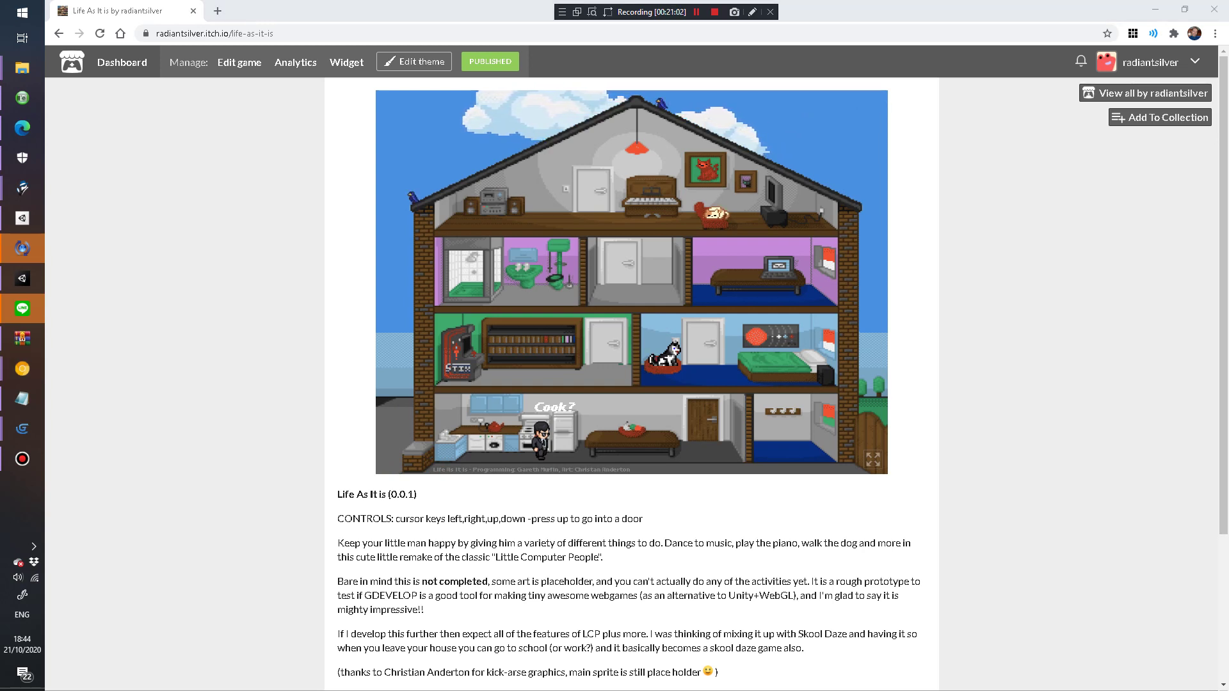
Step: Switch to File Explorer and open the LifeAsItIs0.1 folder inside the GDEVELOP builds folder
key("alt+Tab")
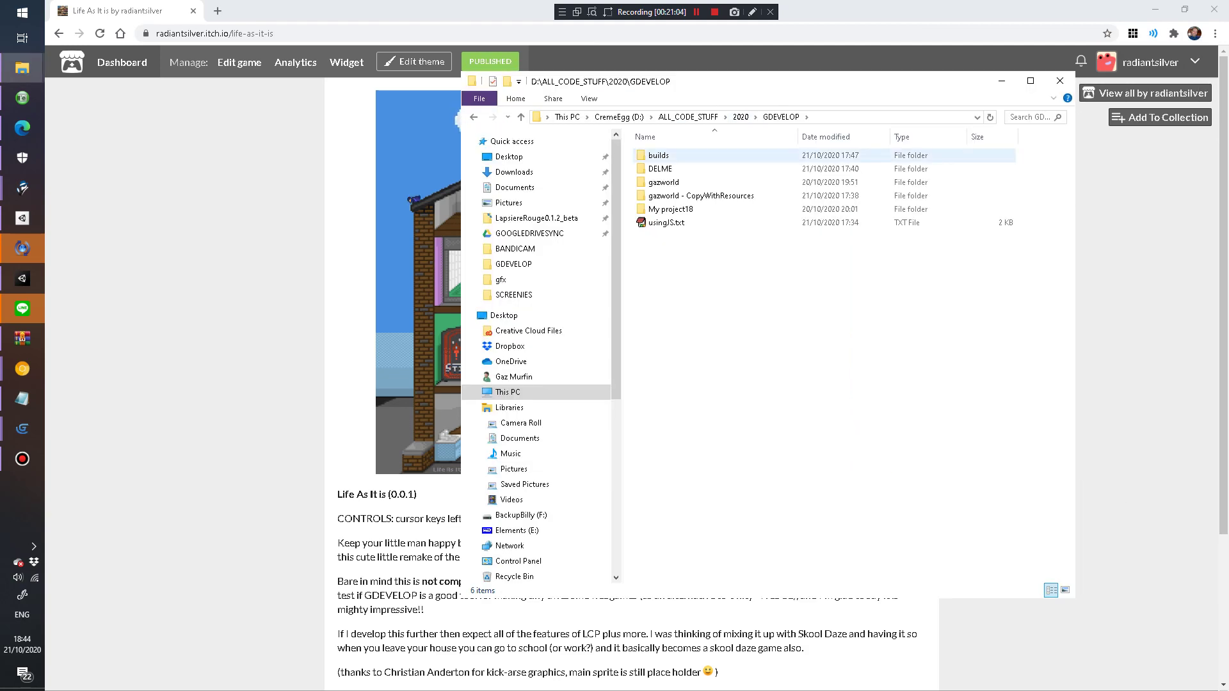
key("Return")
key("Left")
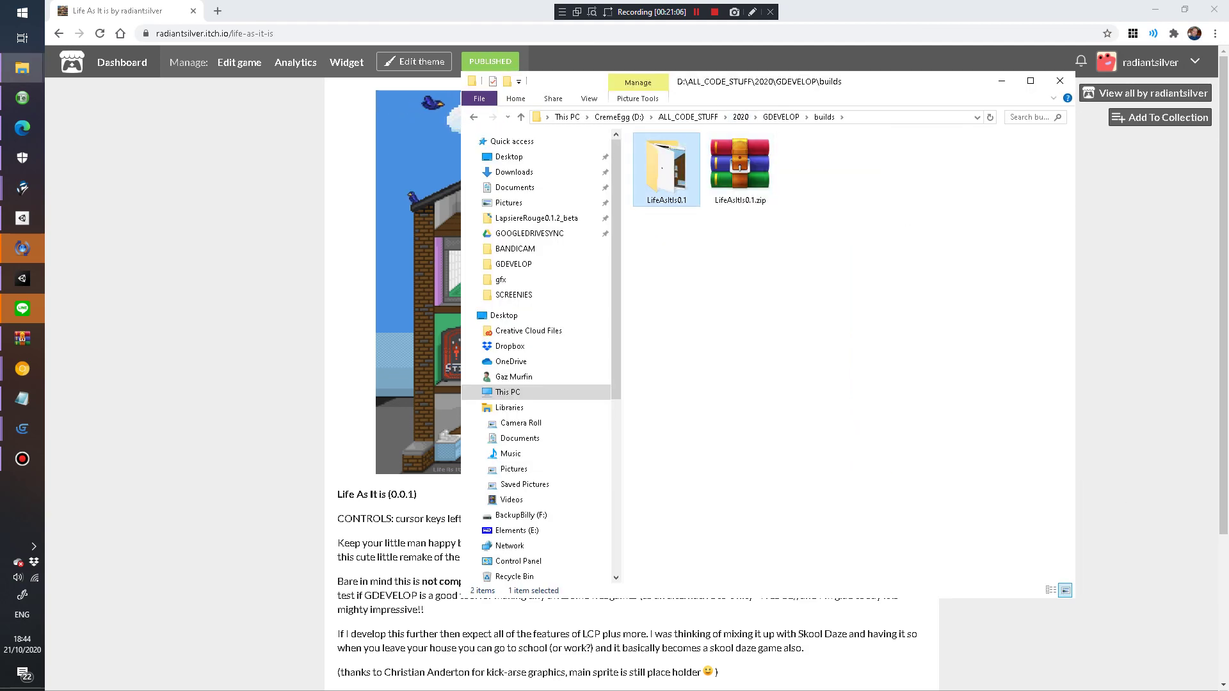
key("Return")
key("Right")
key("Down")
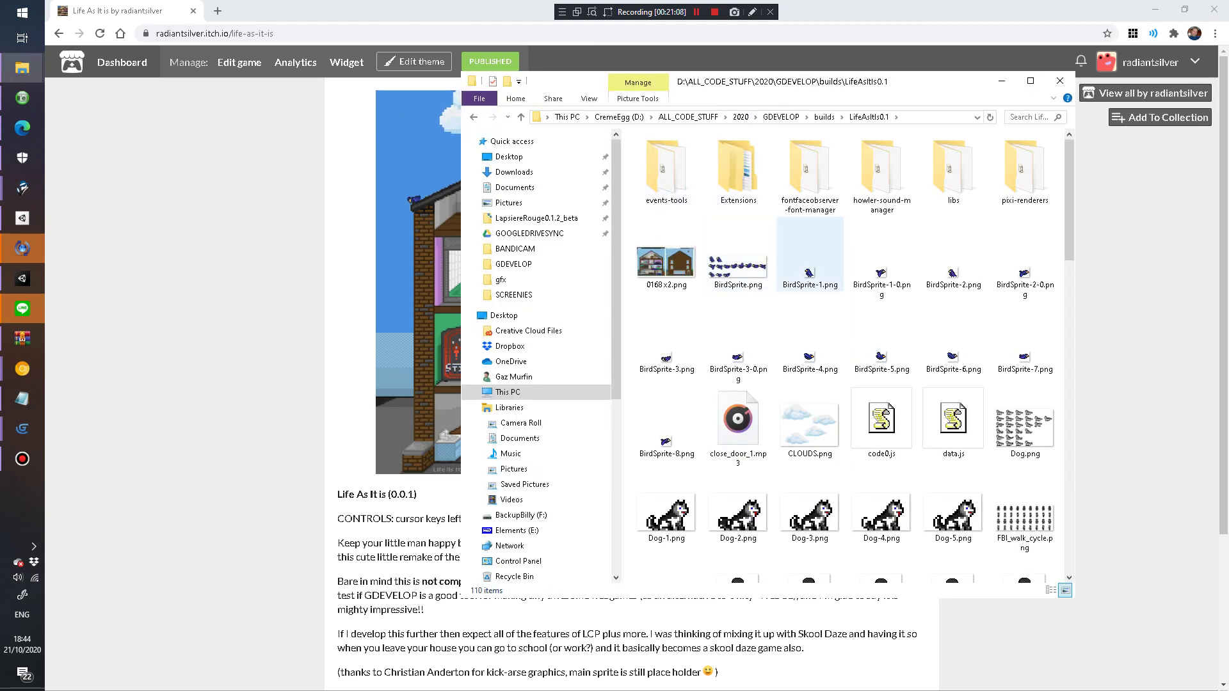
Step: Show the LifeAsItIs0.1 folder in Details view sorted by size, largest first, and look through the biggest files
right_click(773, 224)
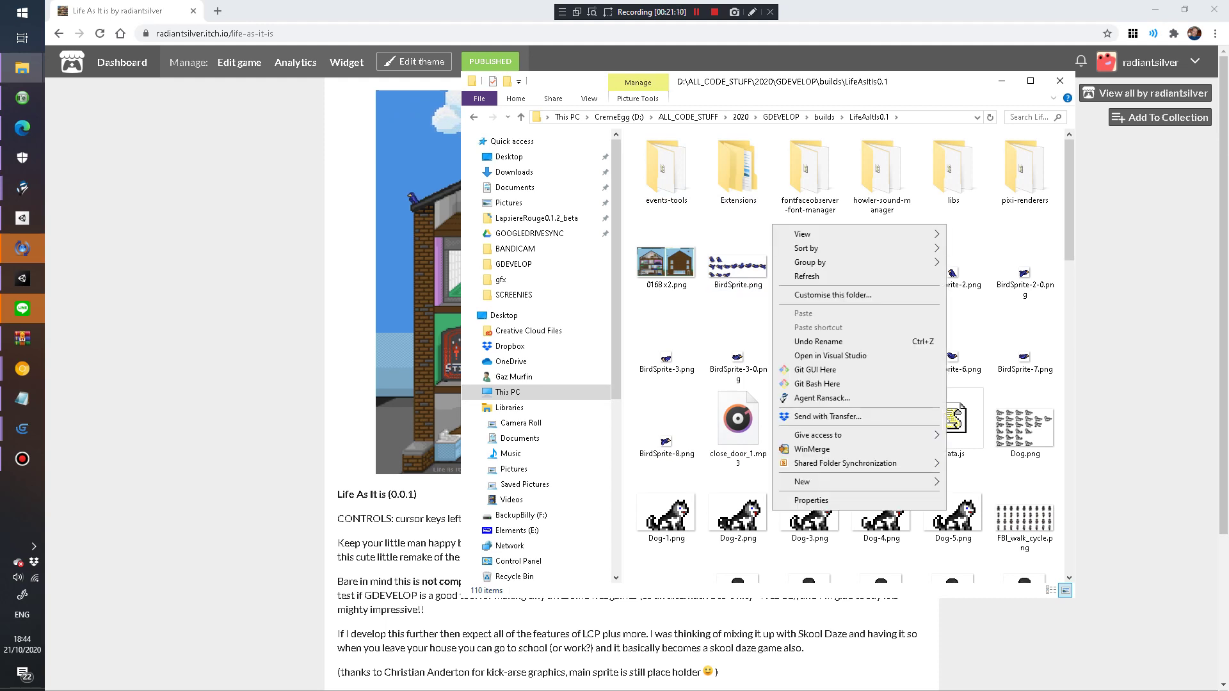
mouse_move(802, 234)
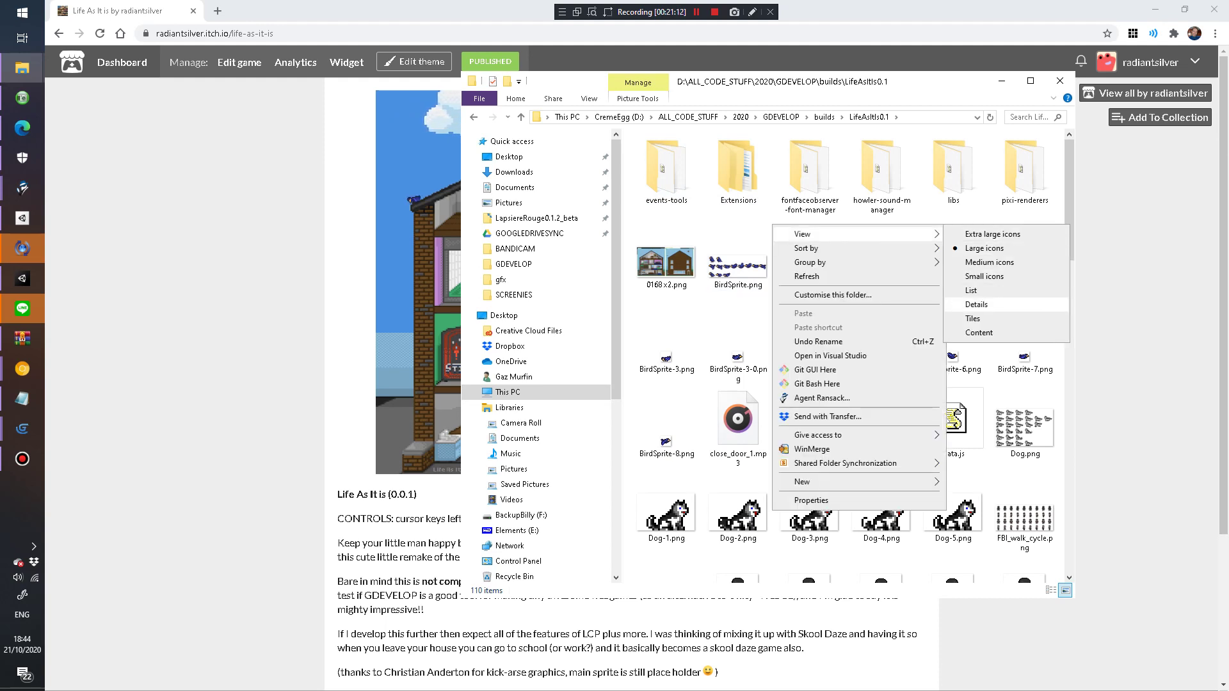
left_click(976, 305)
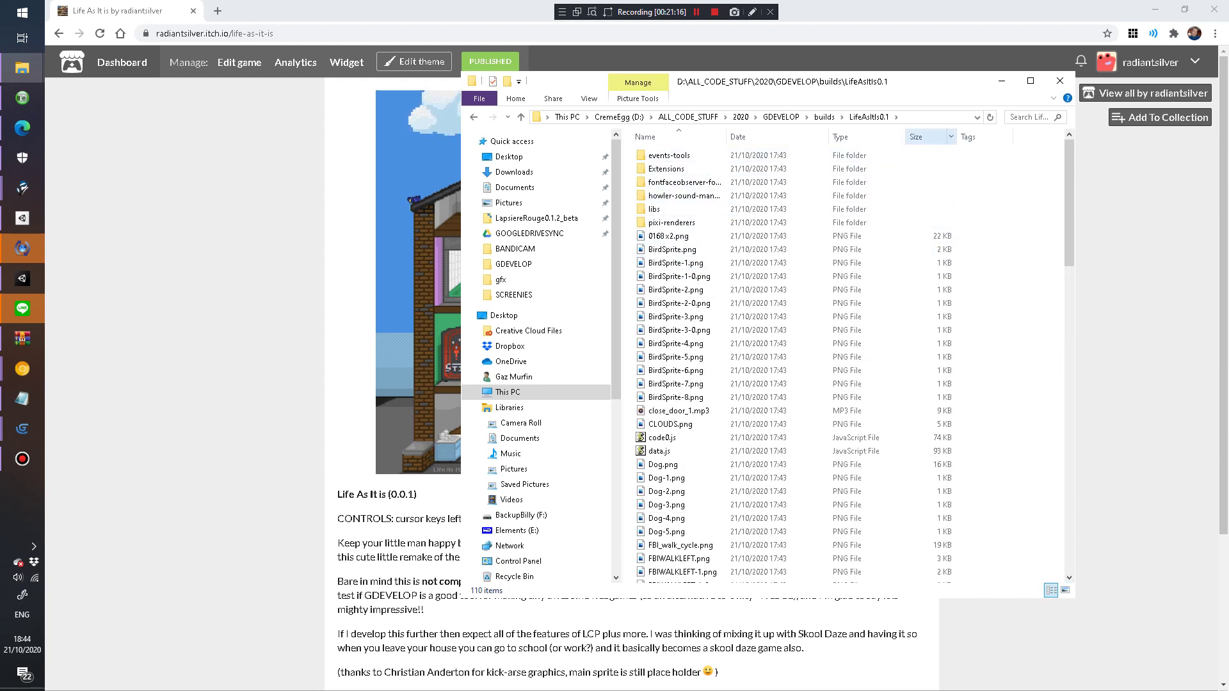
left_click(922, 137)
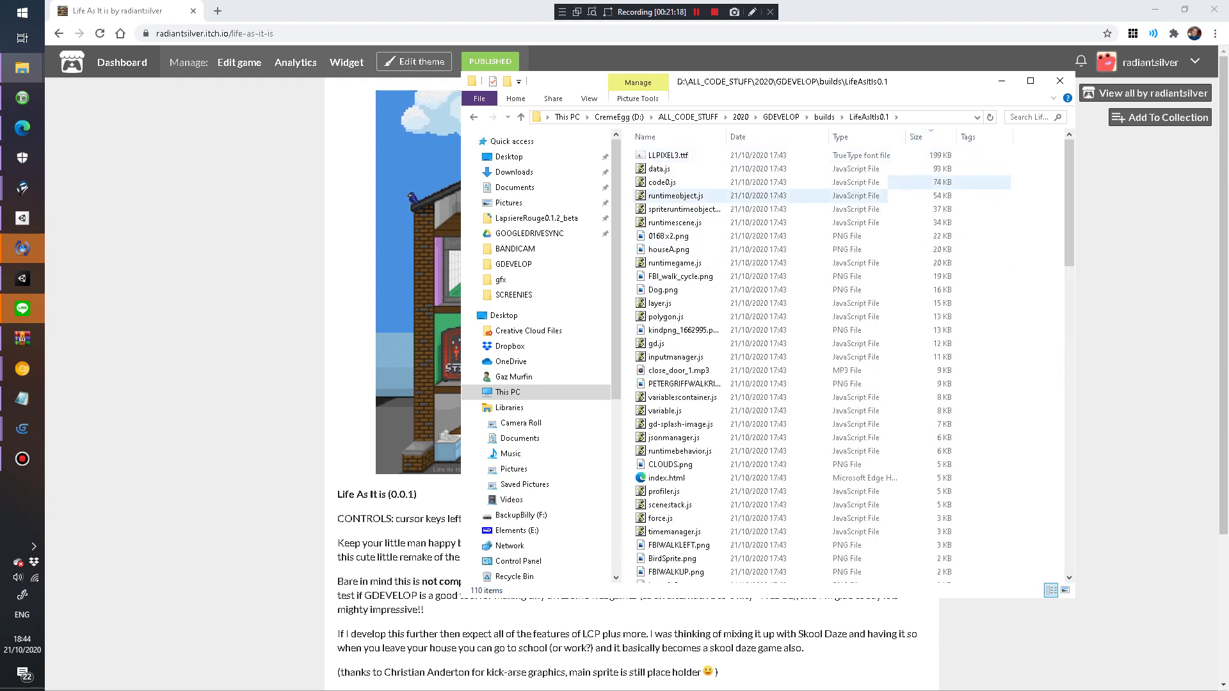
left_click(666, 155)
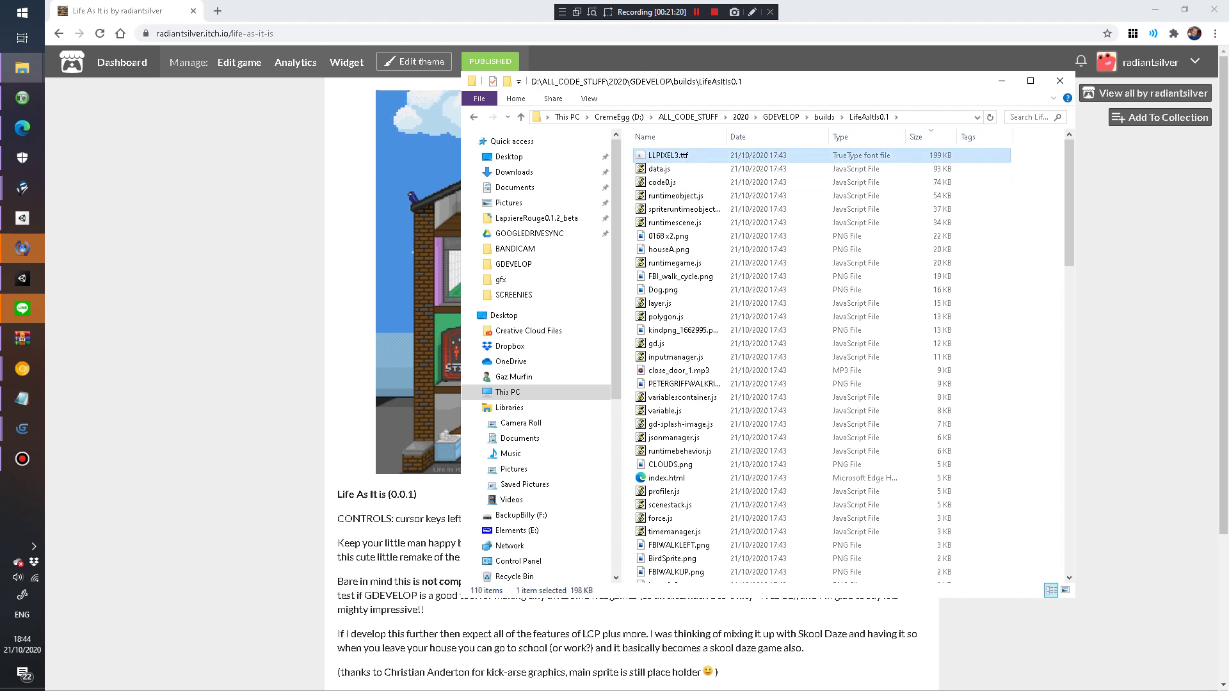
scroll(819, 365, "down", 5)
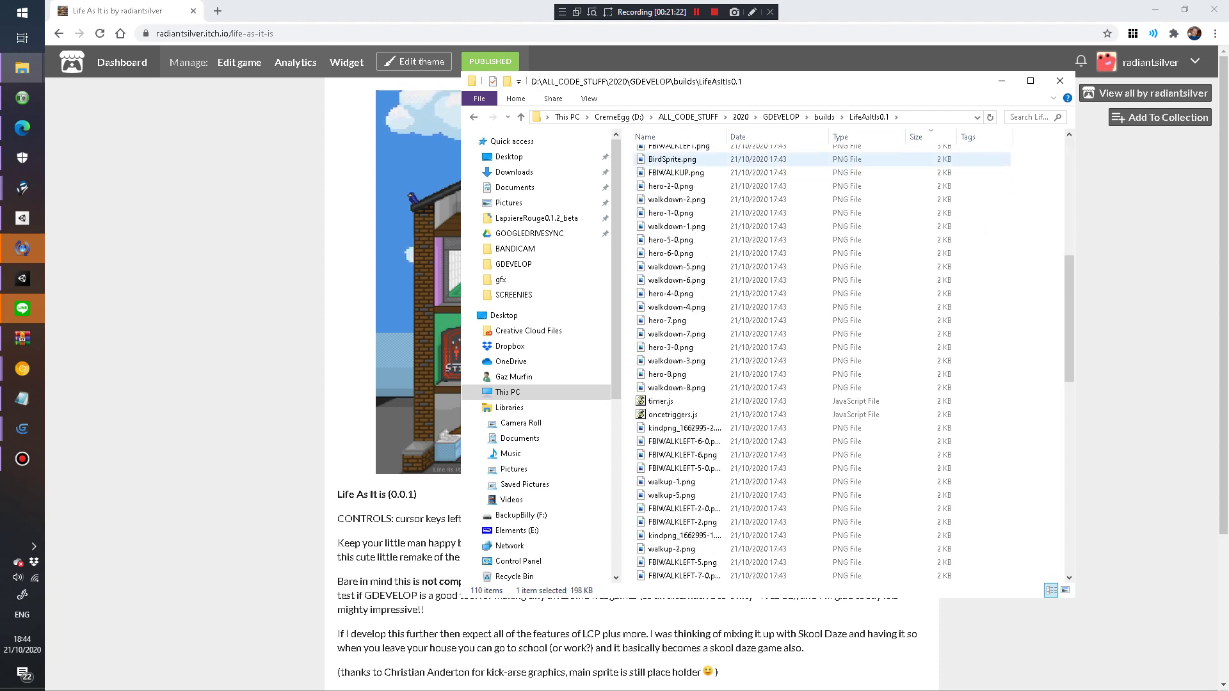
scroll(819, 365, "up", 5)
Step: Go back to the builds folder and check the sizes of the LifeAsItIs0.1 folder and its zip archive
left_click(825, 117)
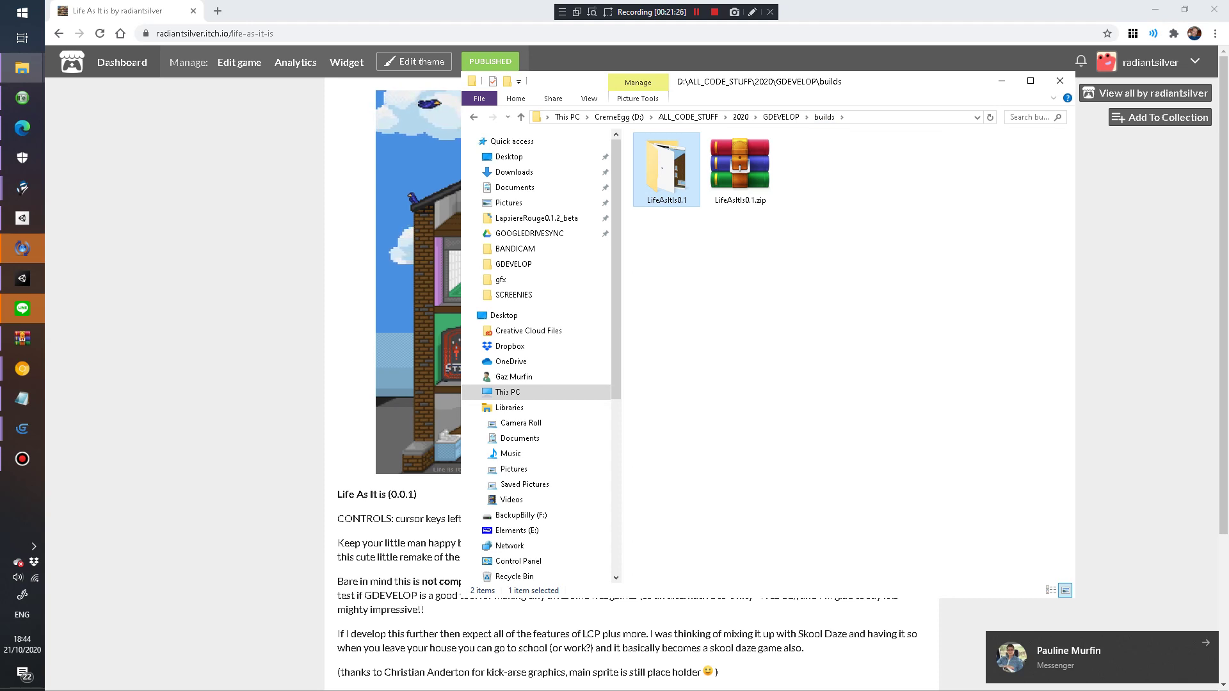
right_click(675, 151)
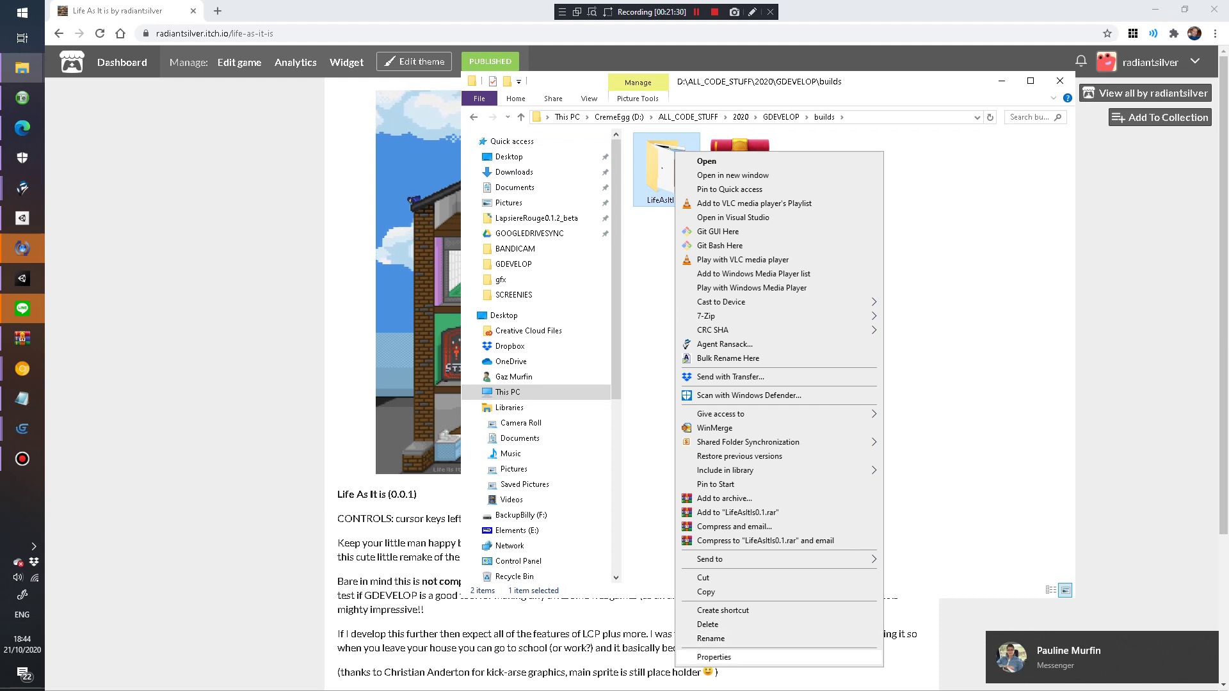
left_click(713, 656)
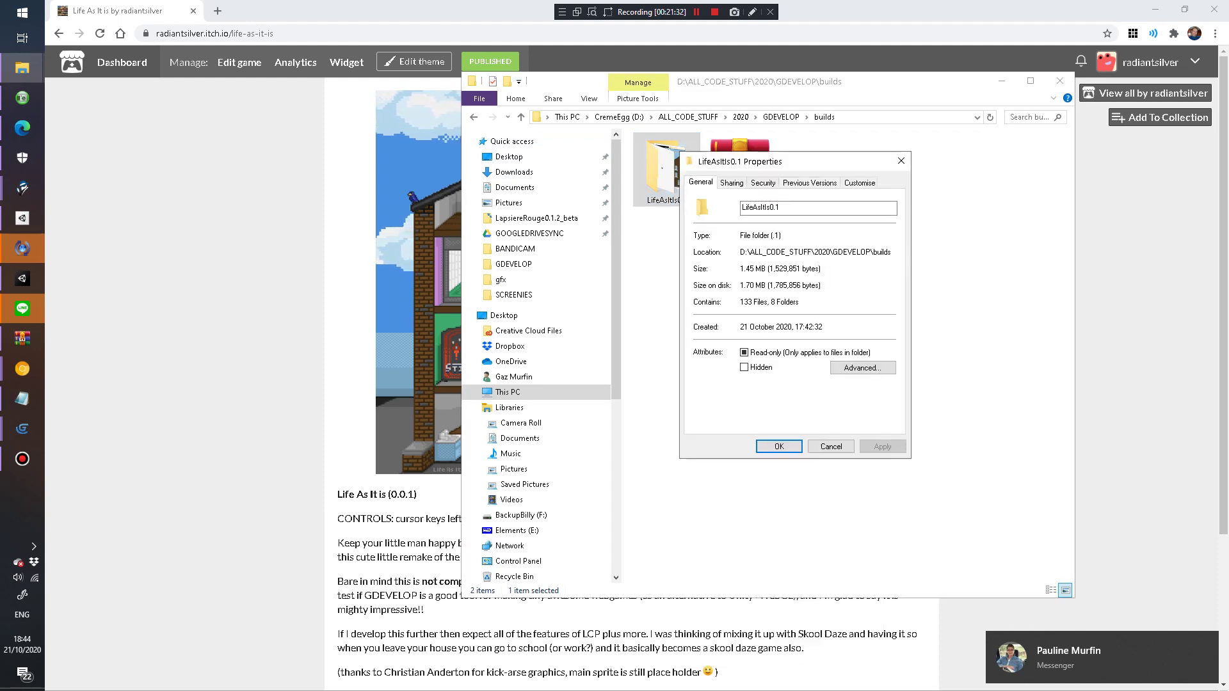
left_click(779, 446)
left_click(740, 167)
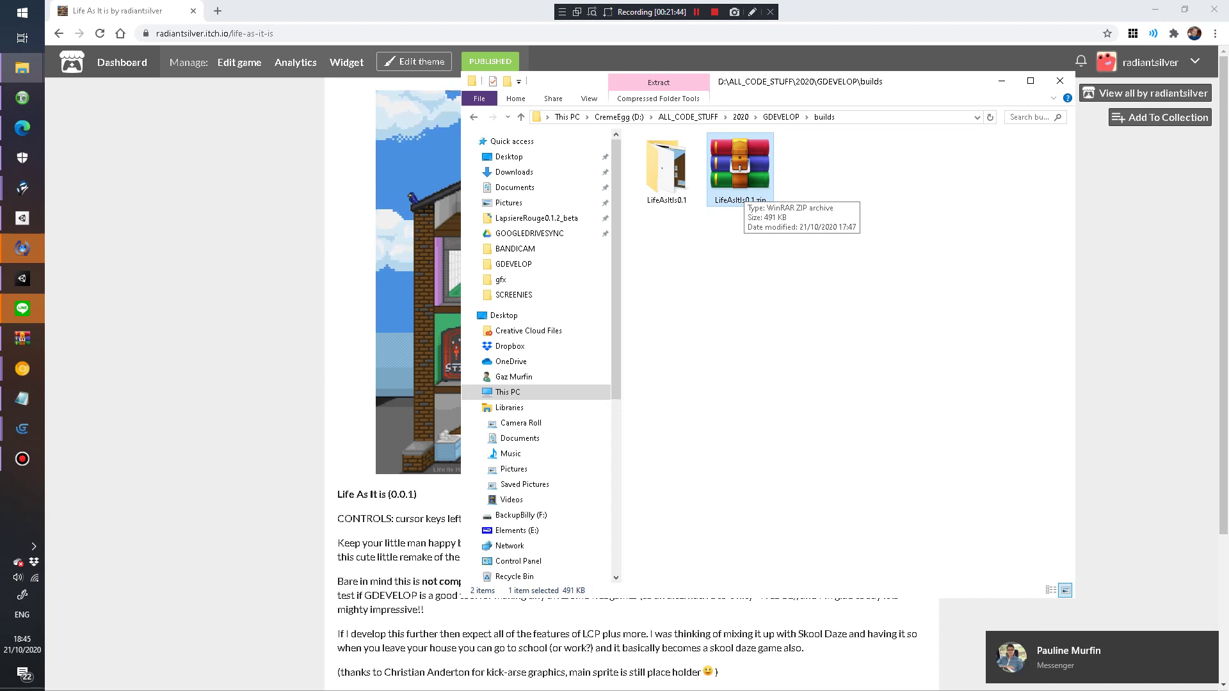
Step: Look through the full file list of the LifeAsItIs0.1 build and return to the builds folder
double_click(666, 172)
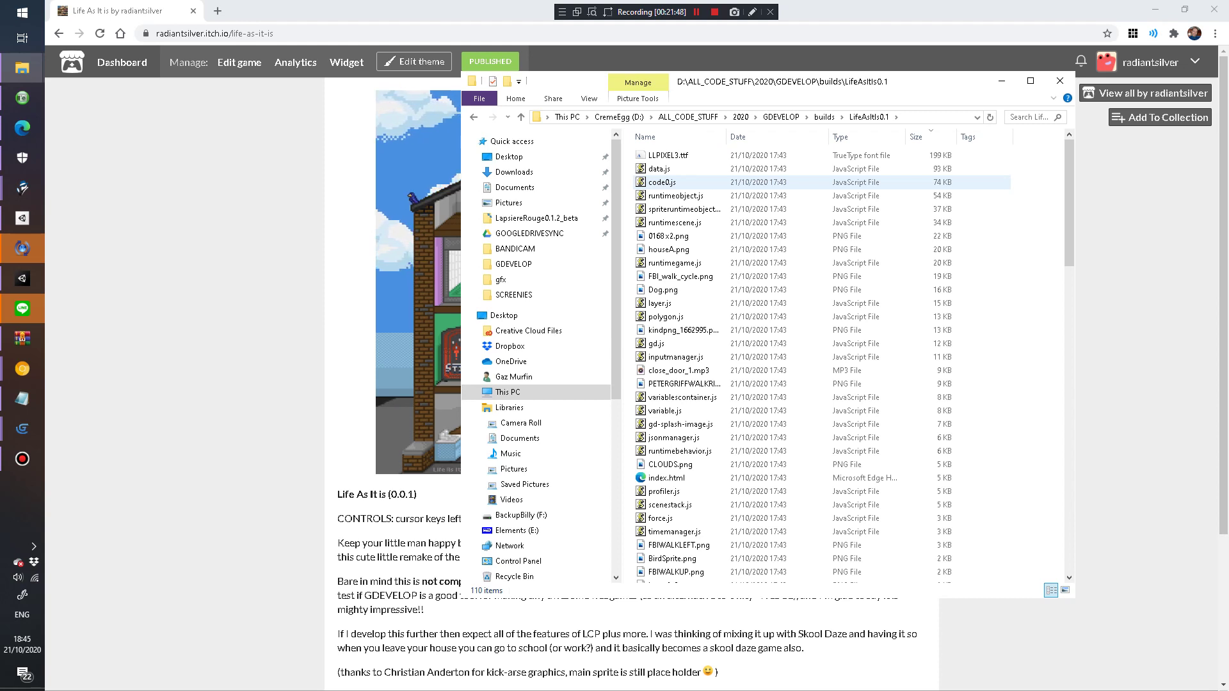
scroll(768, 253, "down", 20)
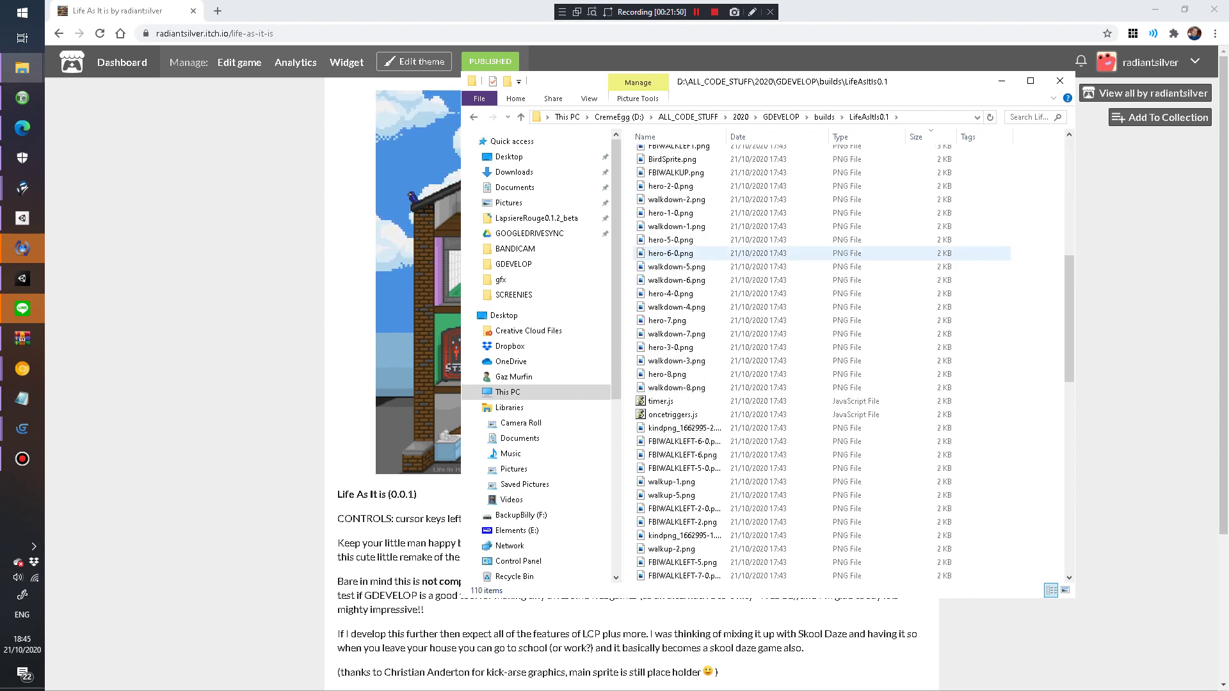
scroll(768, 250, "down", 5)
scroll(769, 251, "up", 20)
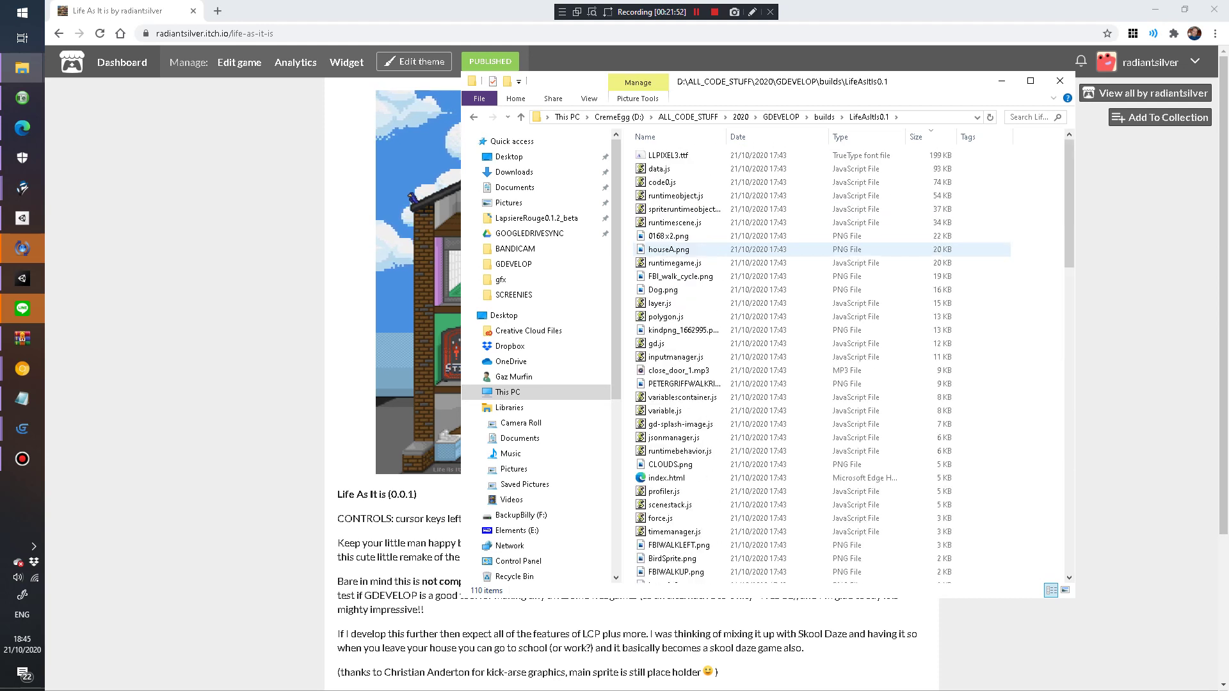
left_click(825, 116)
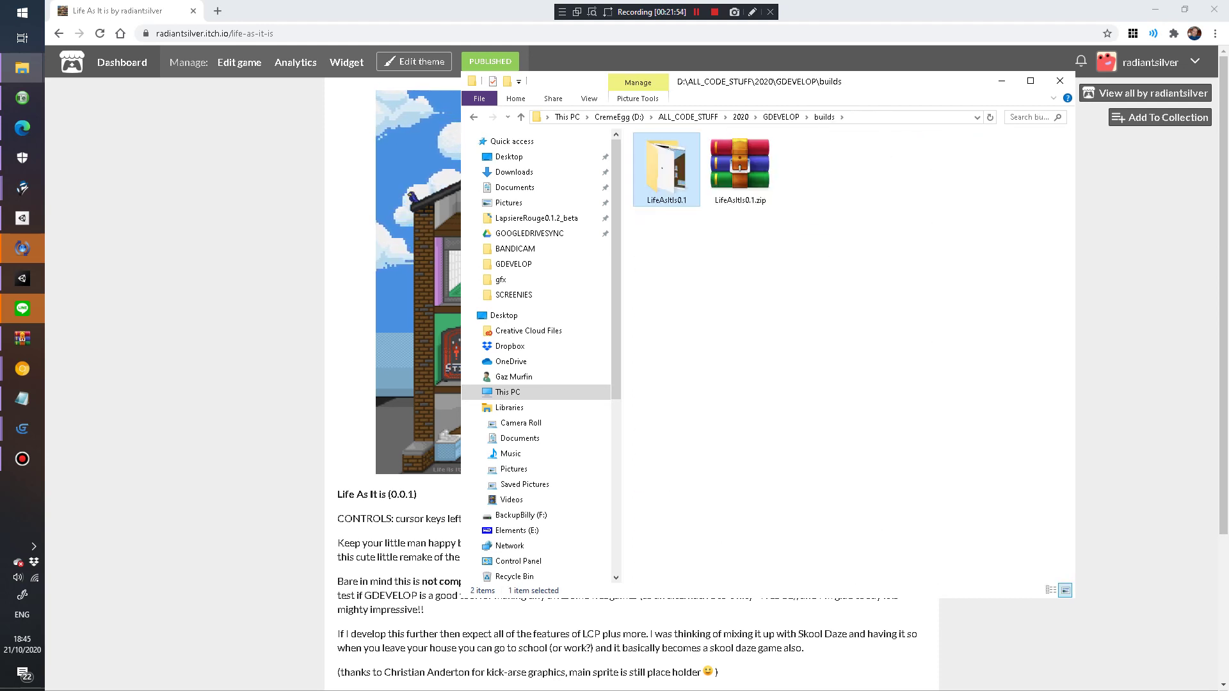
Step: Open data.js from the LifeAsItIs0.1 folder in Notepad++
double_click(666, 169)
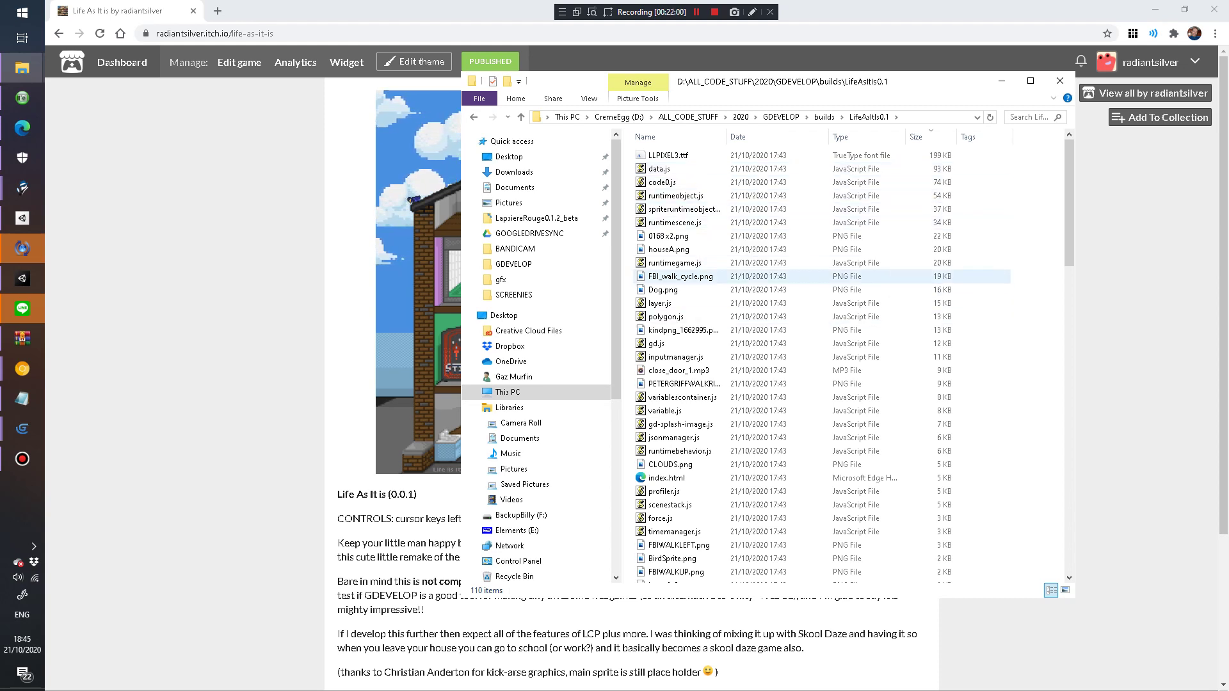
right_click(702, 169)
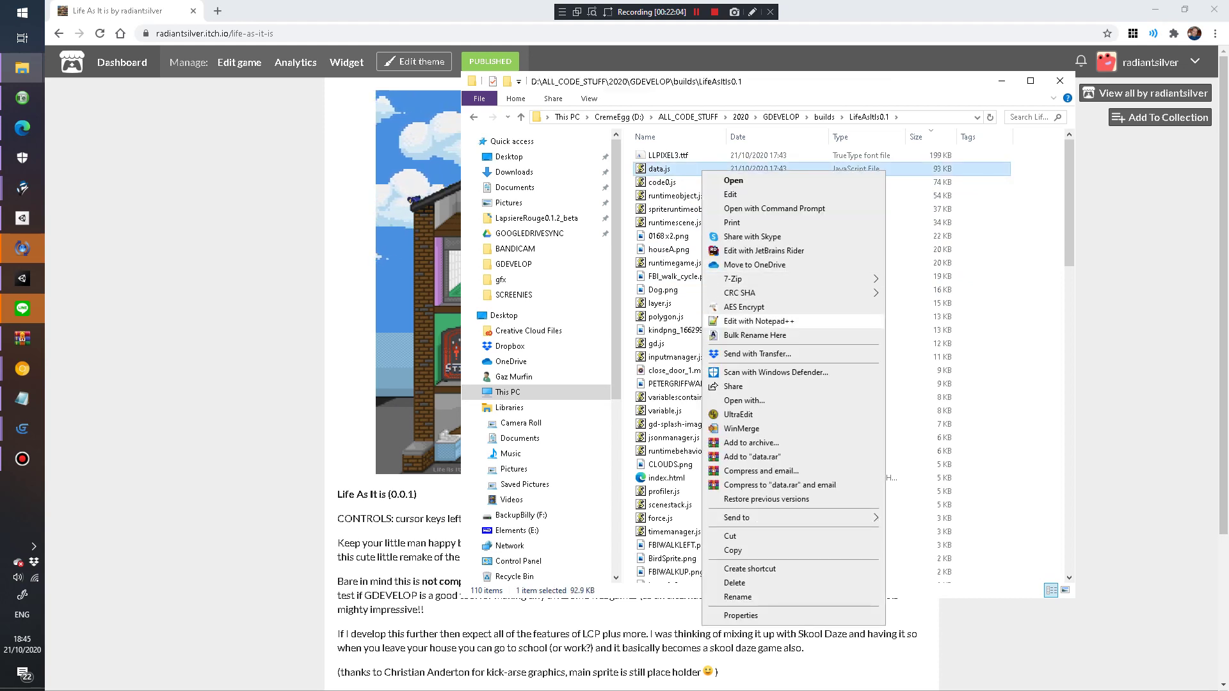
left_click(758, 321)
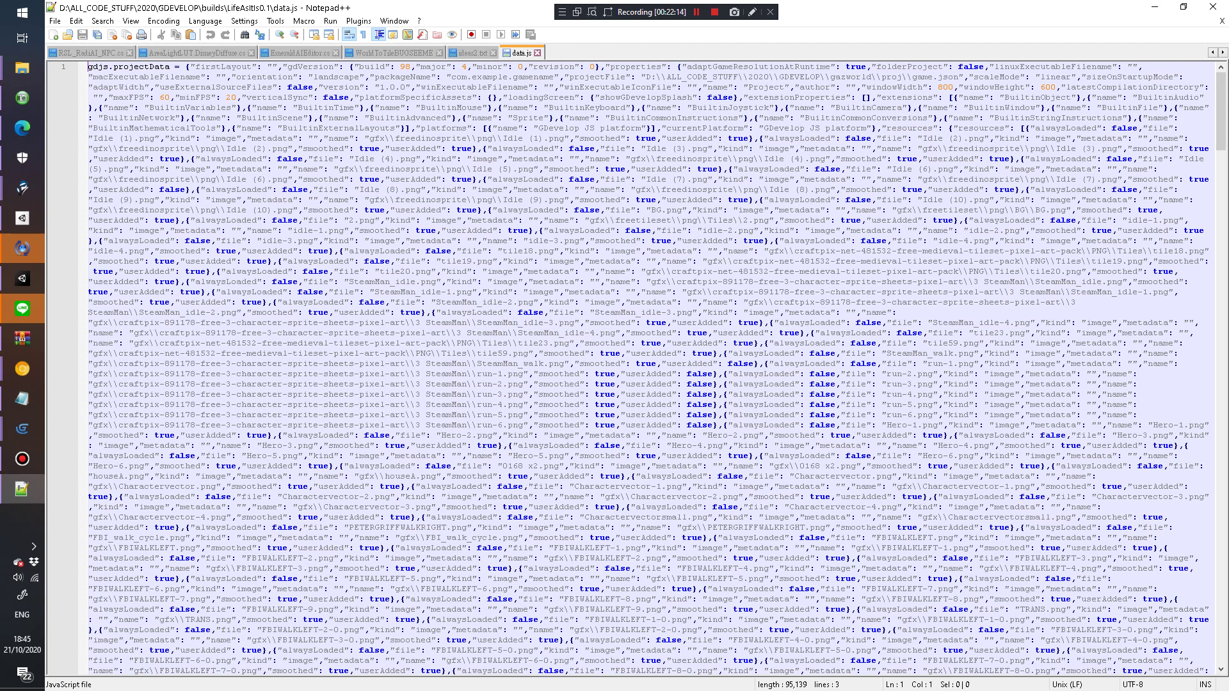
Step: Examine the exported project data throughout data.js and return to the game's itch.io page in the browser
left_click_drag(559, 108, 1088, 301)
left_click(640, 466)
scroll(640, 466, "down", 10)
scroll(640, 466, "down", 20)
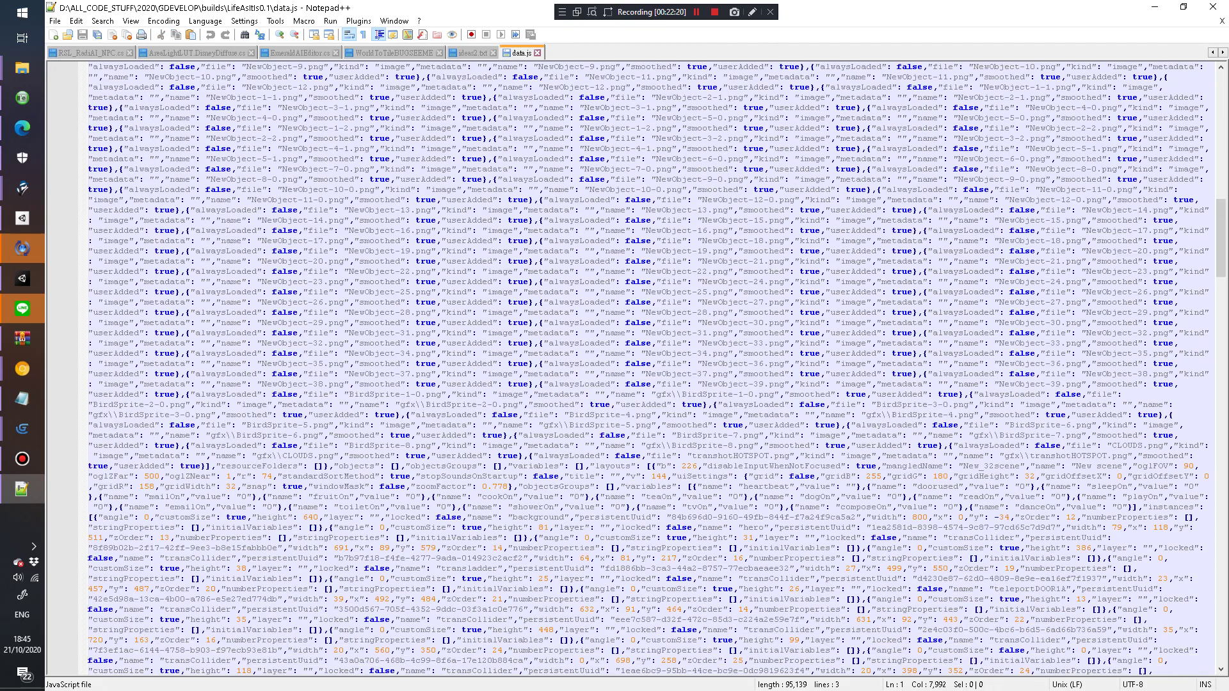
scroll(641, 466, "down", 20)
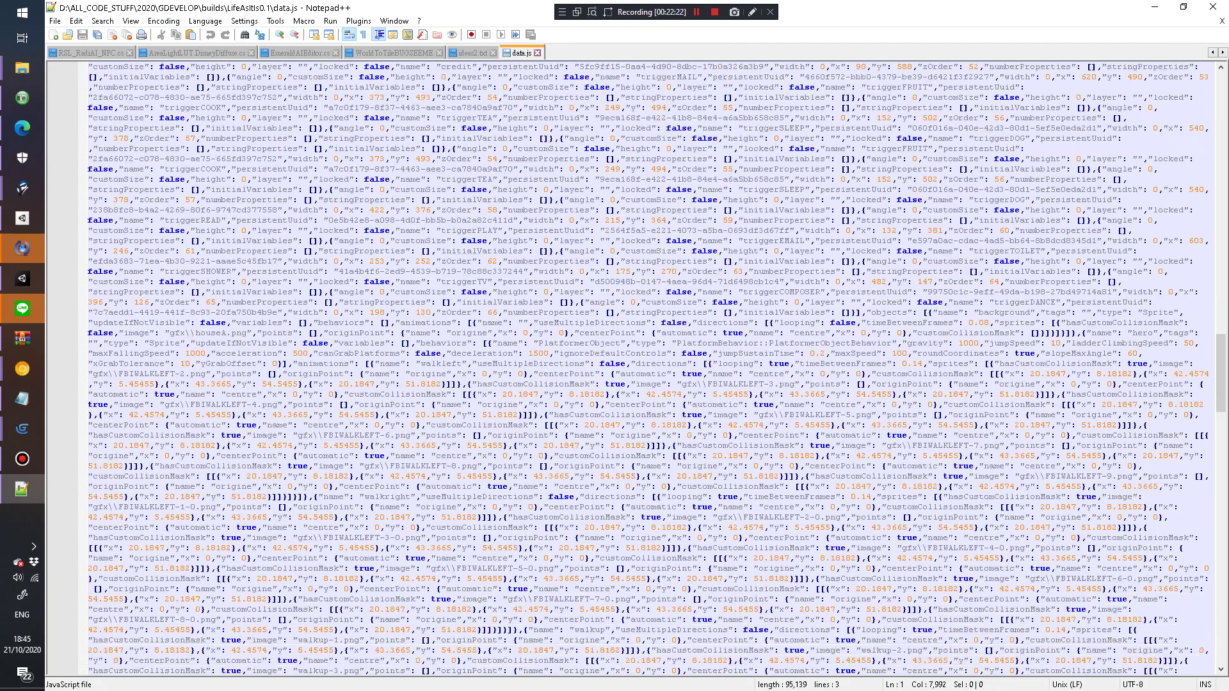
scroll(640, 466, "down", 20)
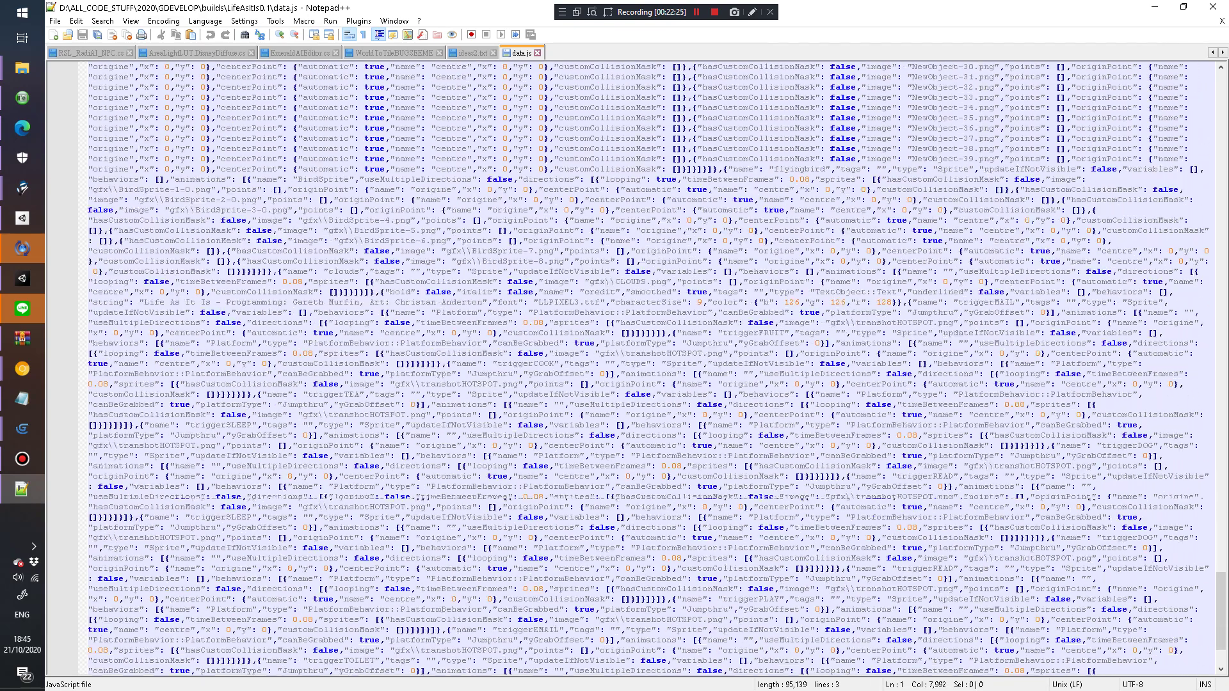
scroll(640, 368, "up", 20)
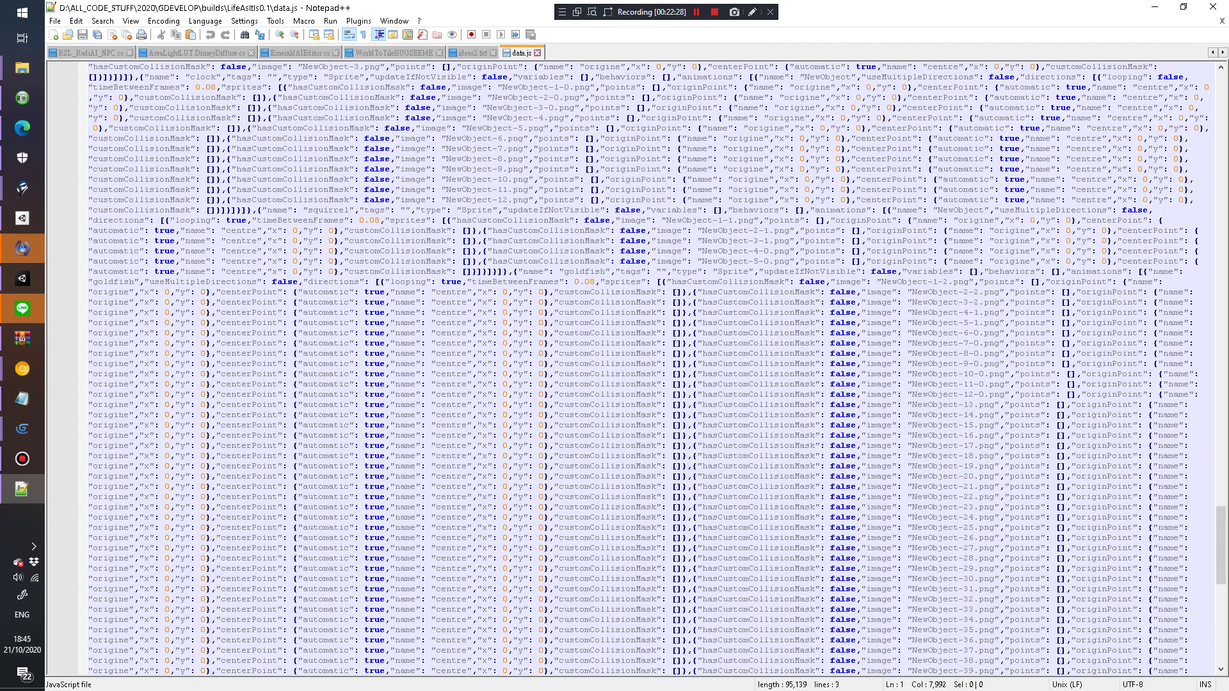
left_click_drag(172, 344, 967, 344)
key("Up")
scroll(640, 368, "up", 20)
scroll(640, 369, "up", 20)
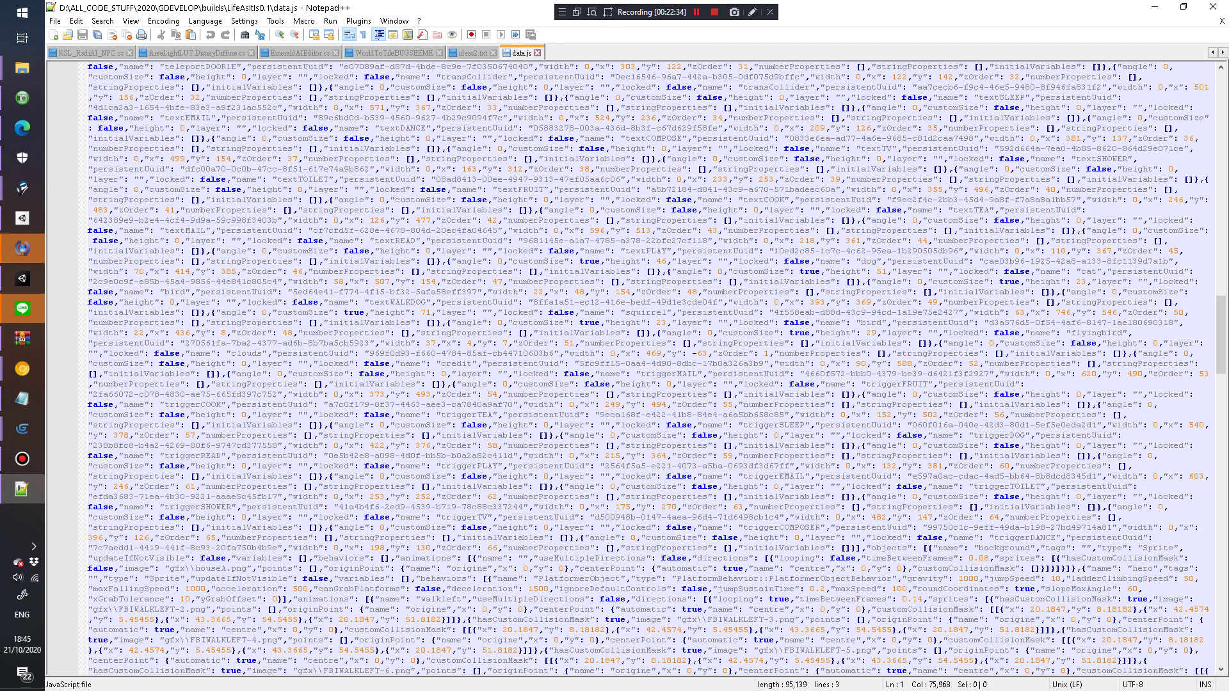
scroll(640, 368, "up", 20)
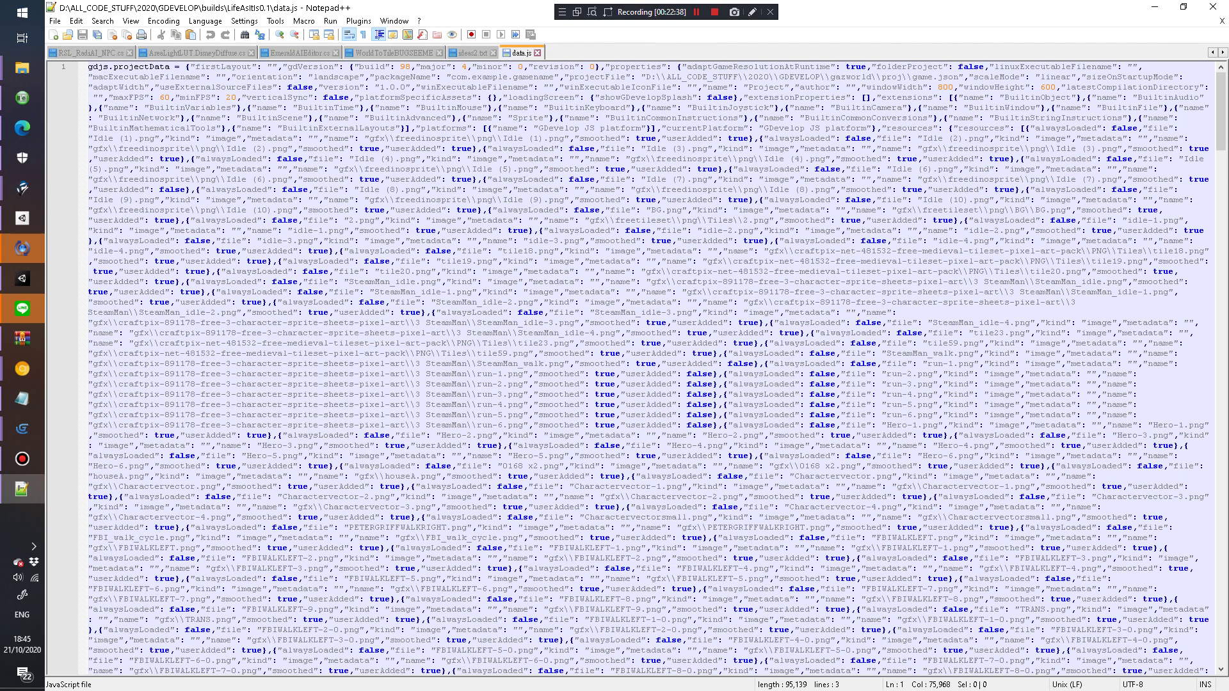
left_click(1154, 6)
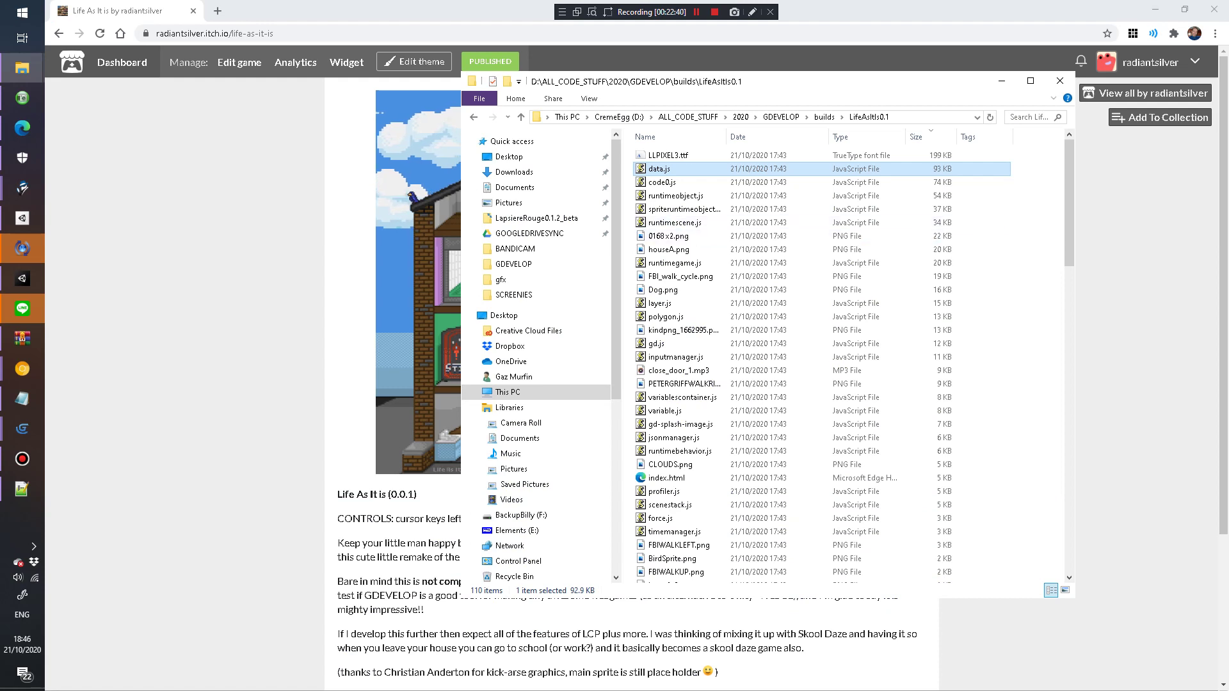
left_click(410, 269)
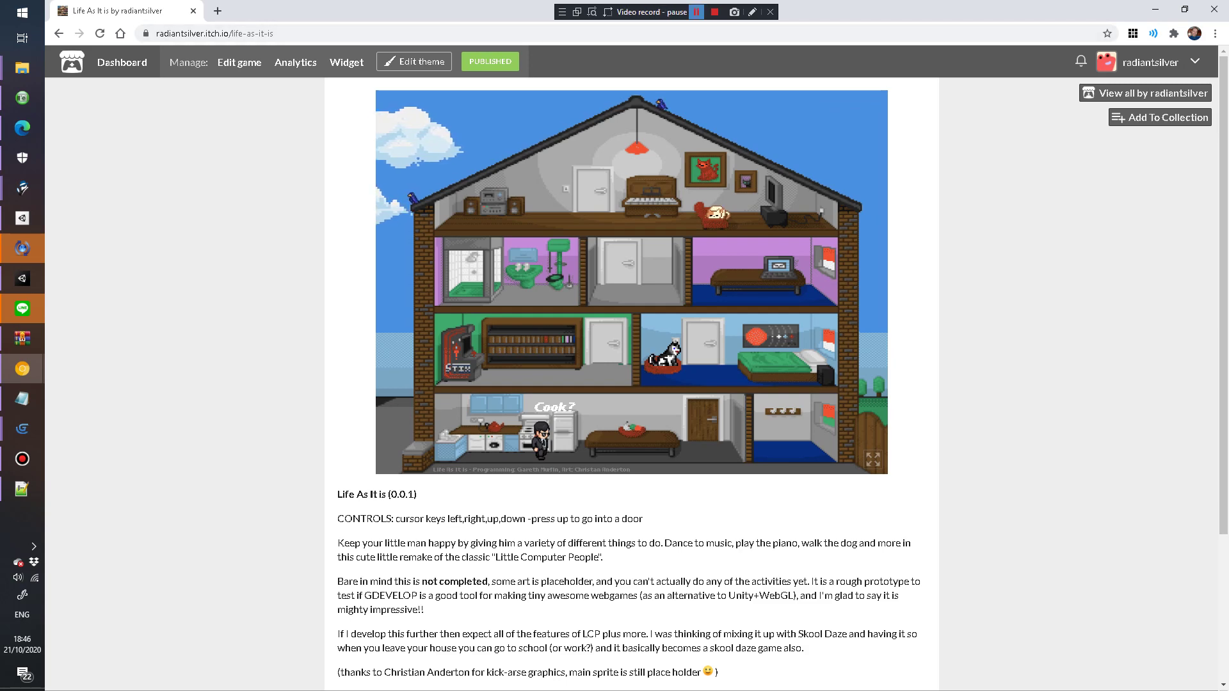
Step: Switch to GDevelop and create a new game from the Platformer starter in the My project21 folder
key("alt+Tab")
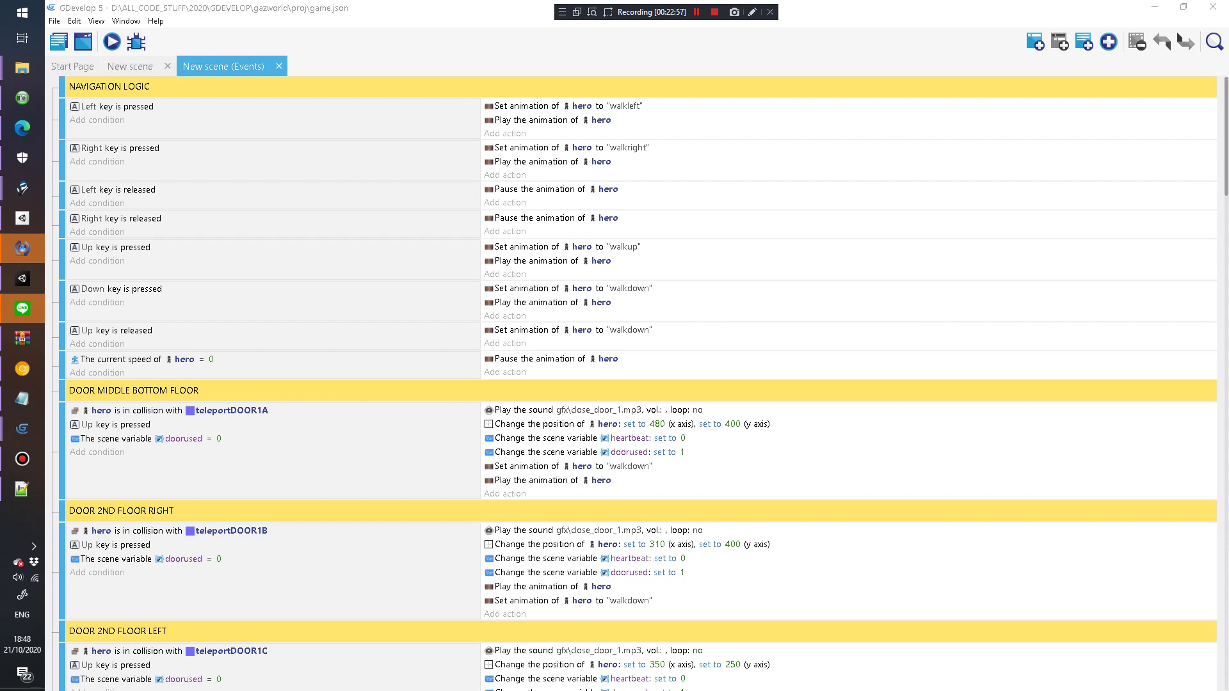
key("alt+f")
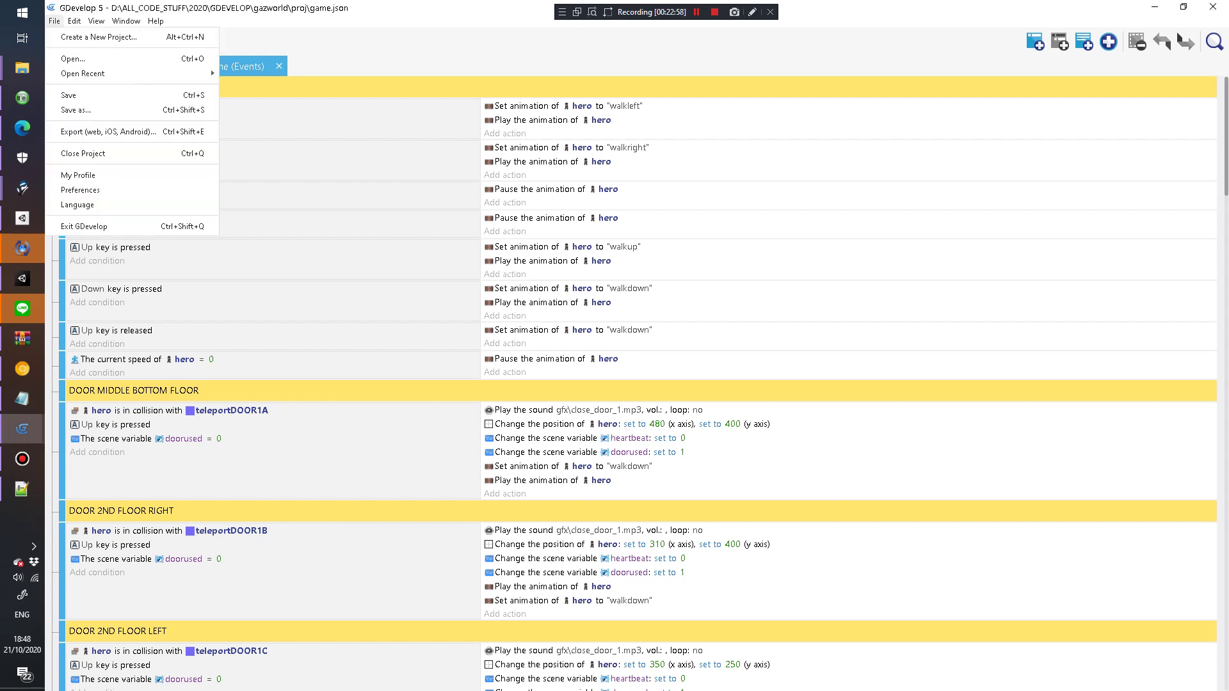
key("Down")
key("Return")
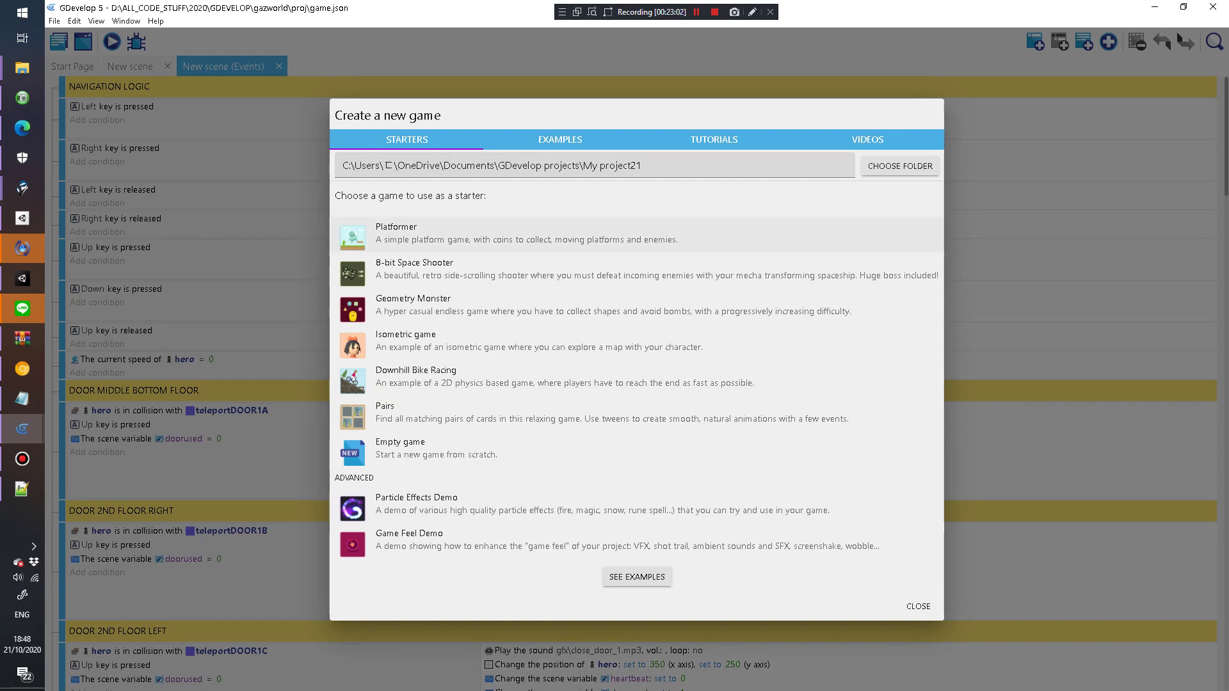
key("Return")
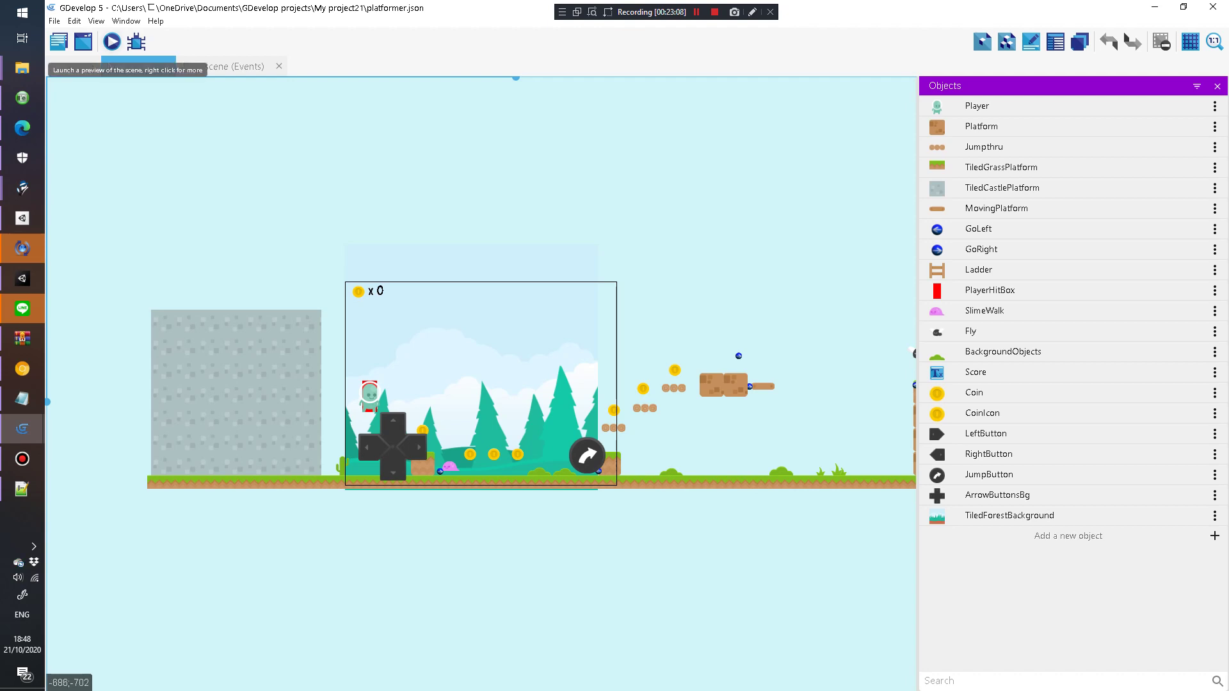
Step: Preview the scene and play the alien through the ground coins, slimes and floating platforms up to the tall block stack
left_click(111, 42)
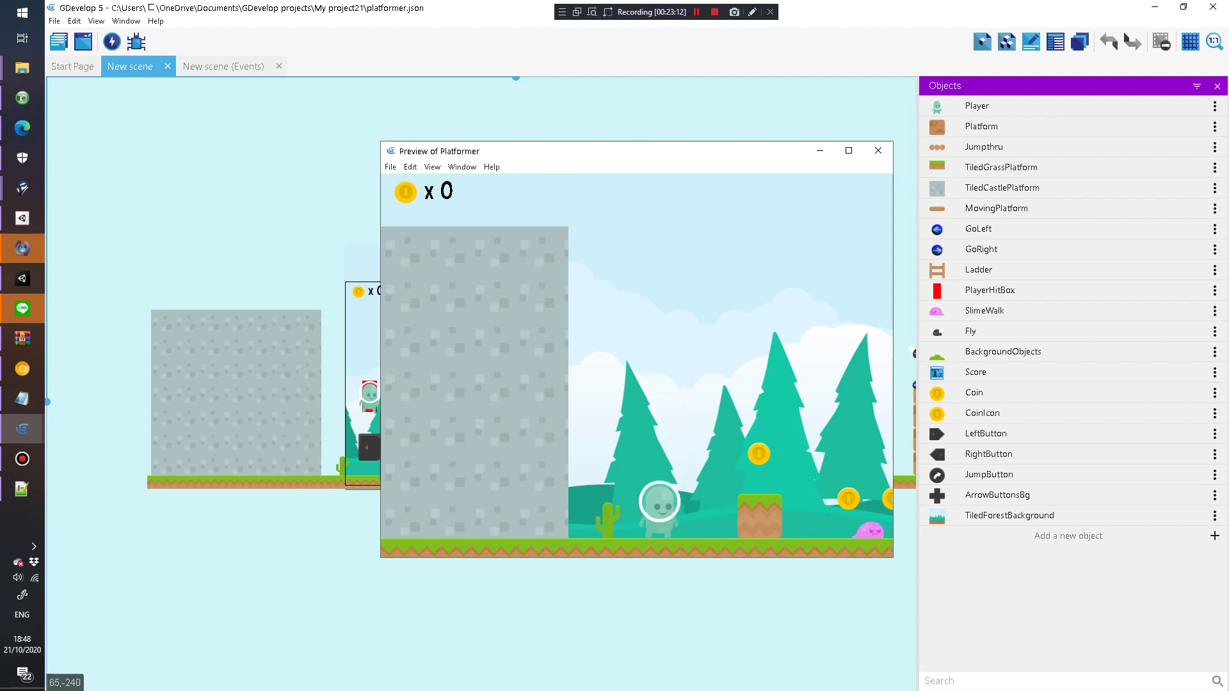
key("Left")
key("Right")
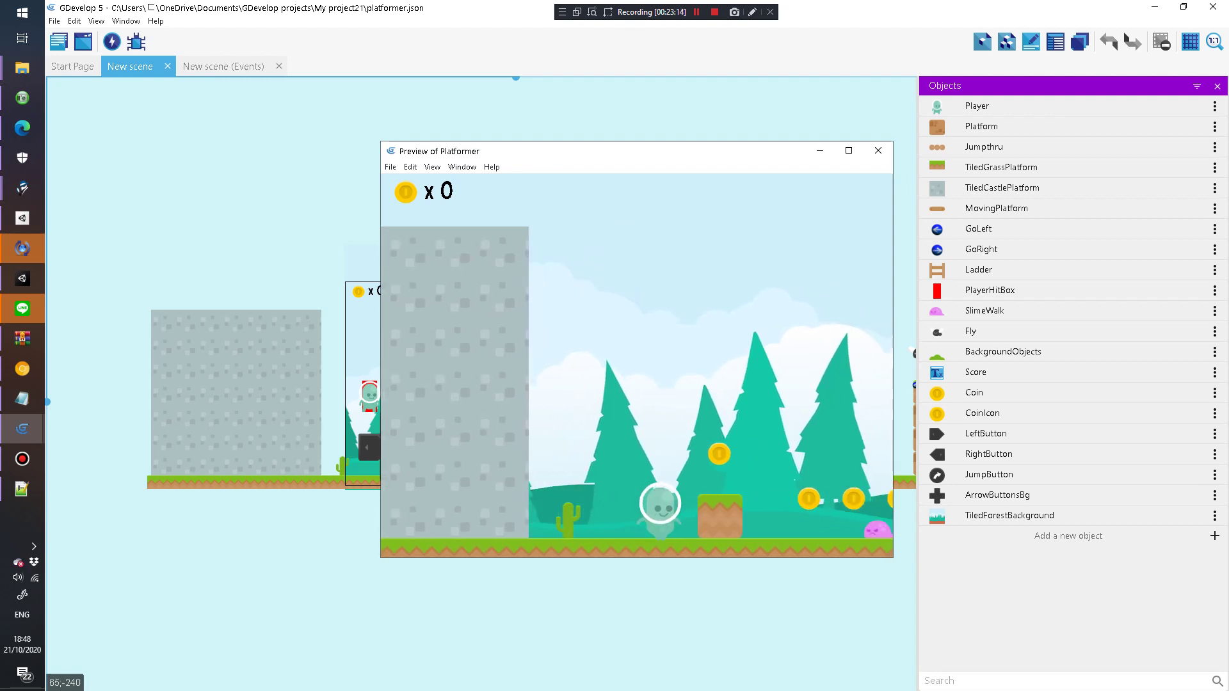
key("space")
key("space")
key("Left")
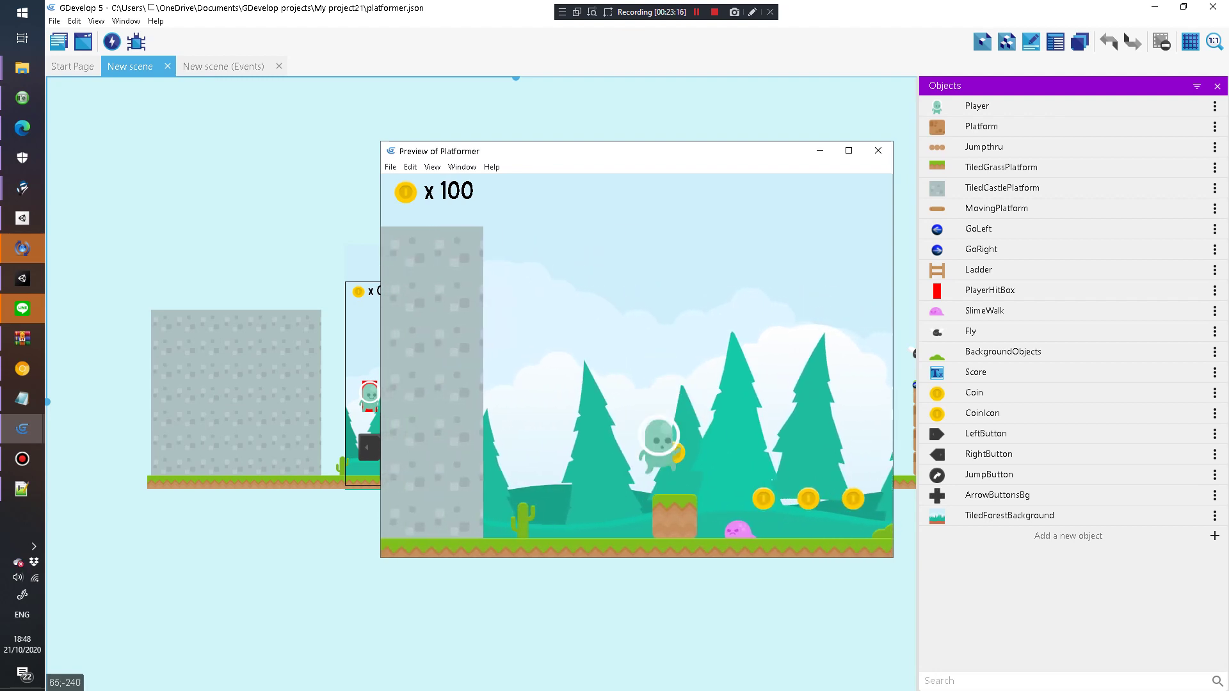
key("Right")
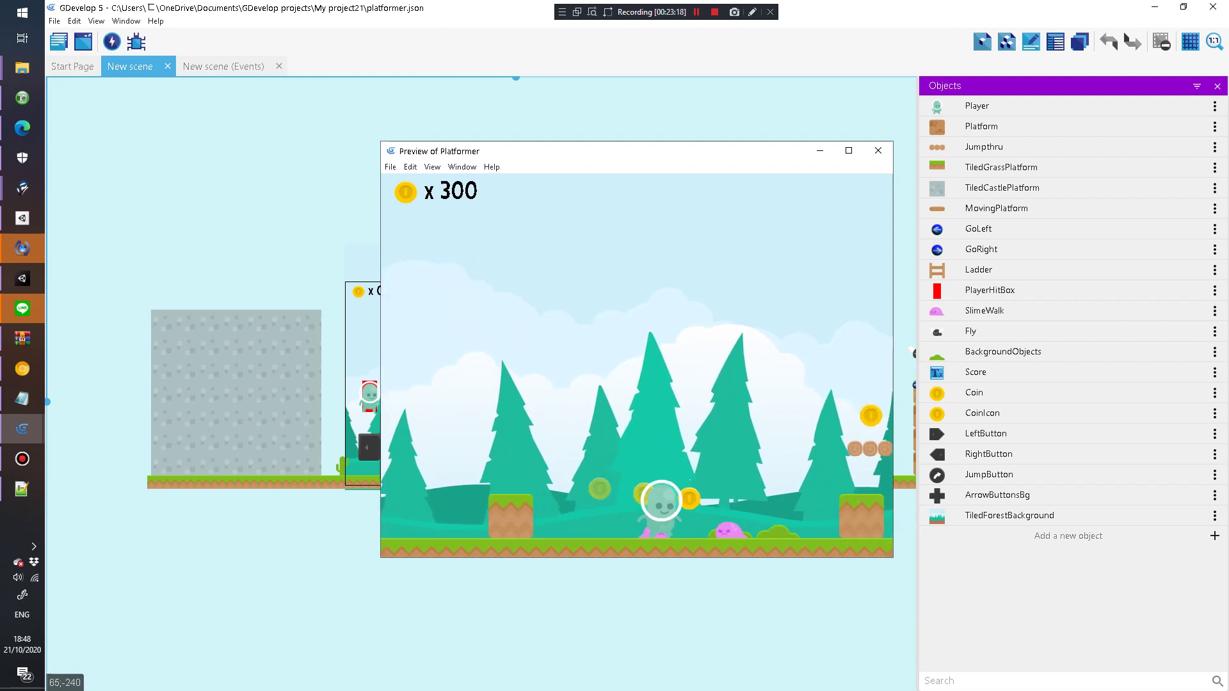
key("space")
key("Right")
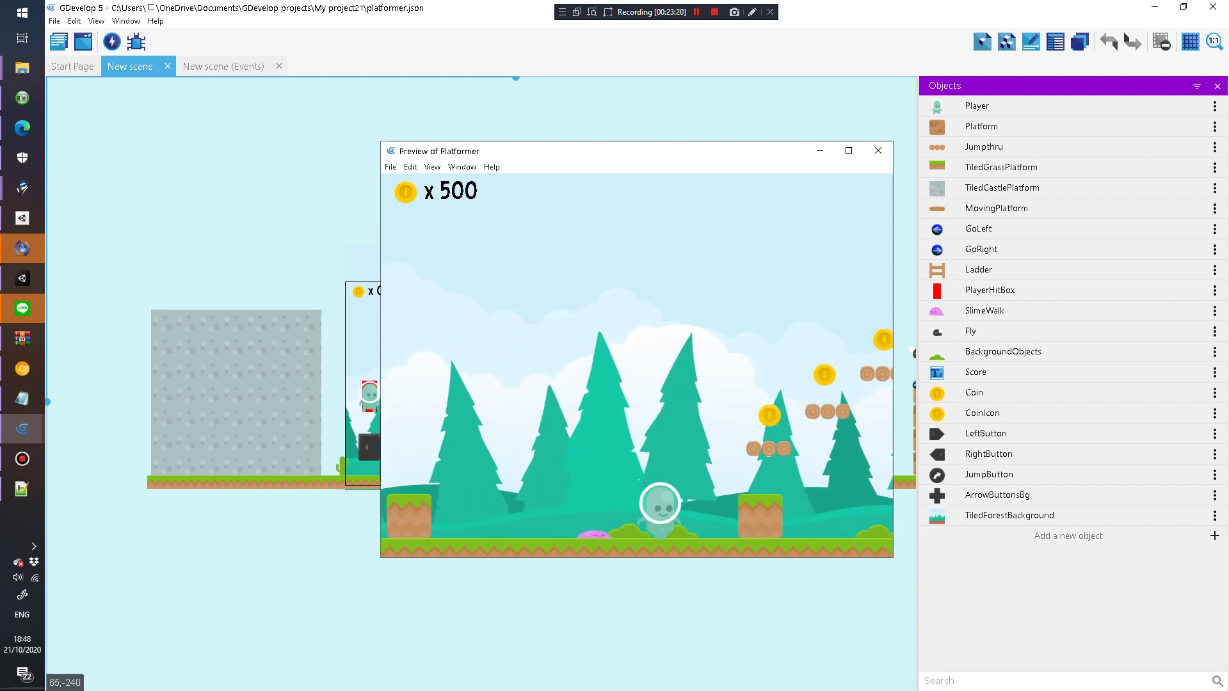
key("space")
key("space")
key("Right")
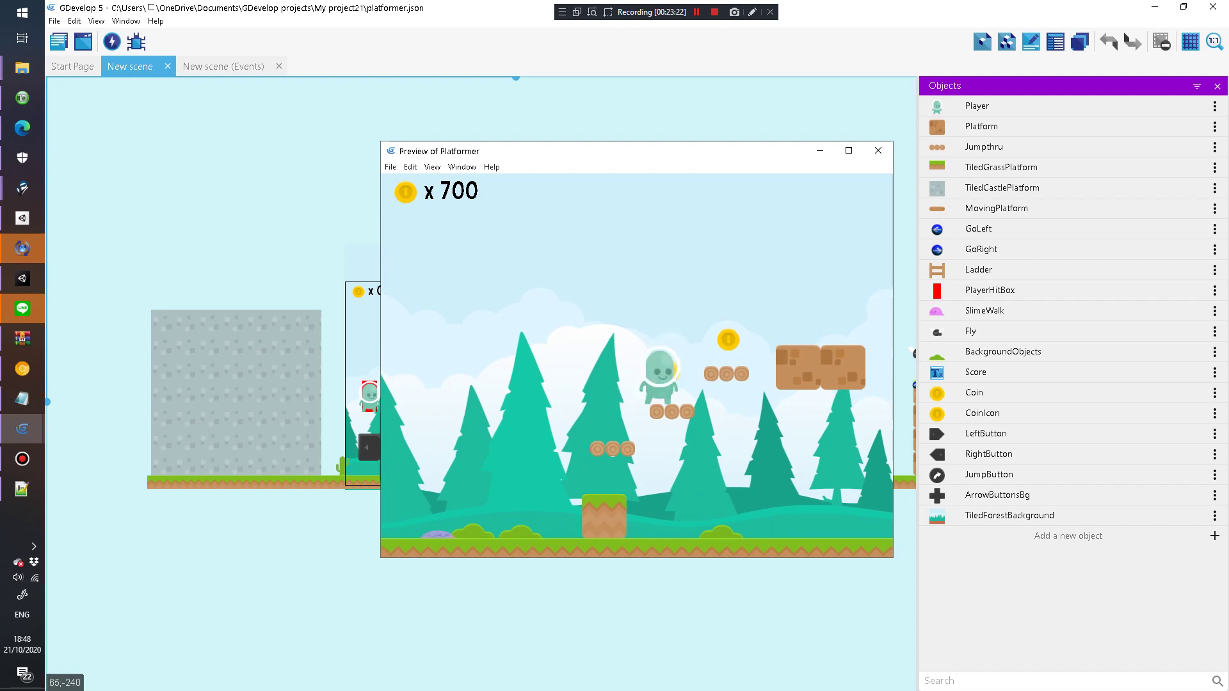
key("space")
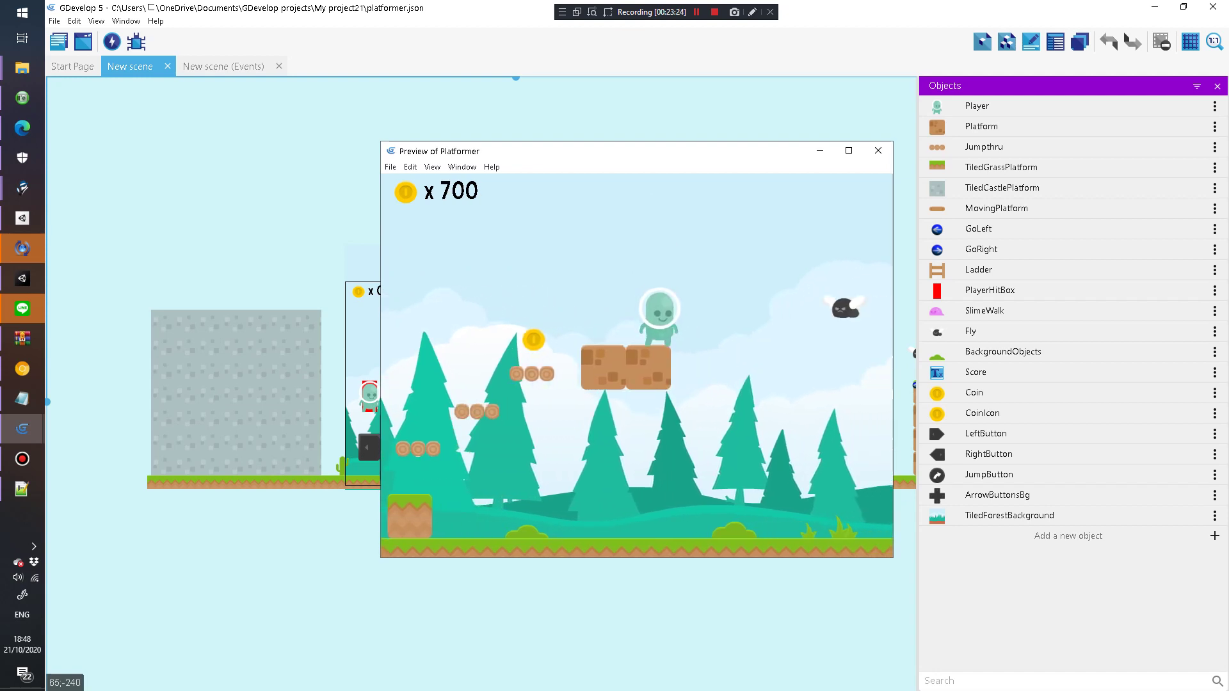
key("Right")
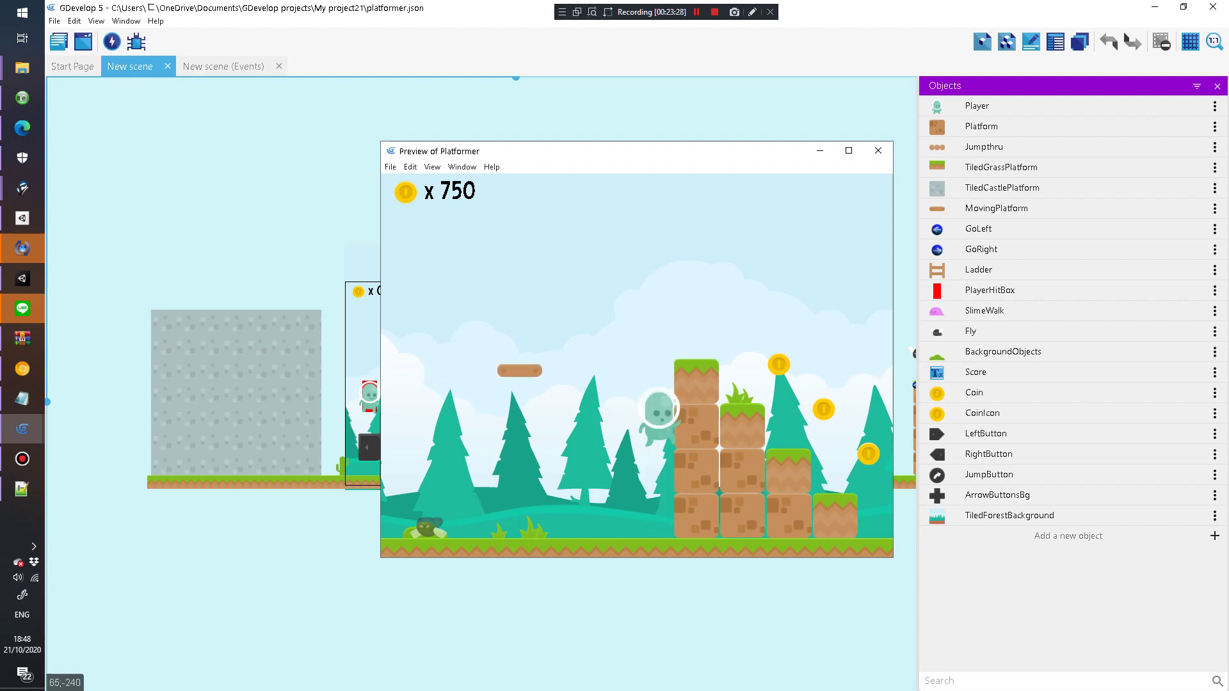
Step: Take the alien back over the floating logs and moving platform to get past the block stack, and close the preview
key("Right")
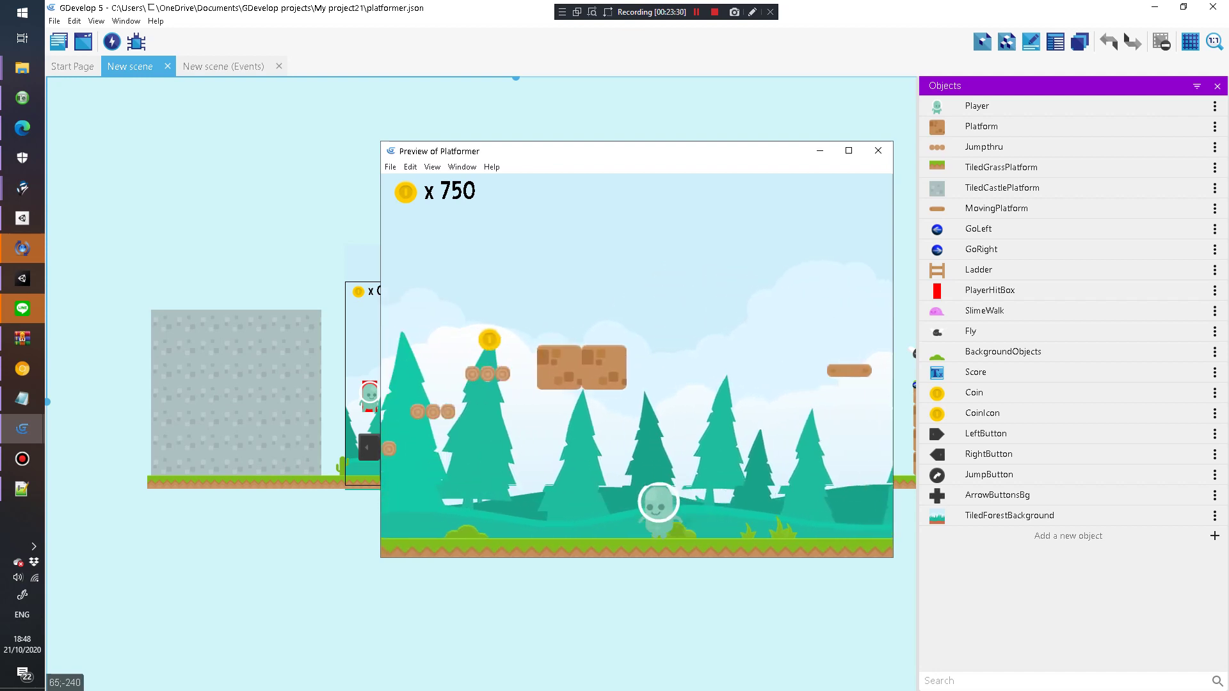
key("space")
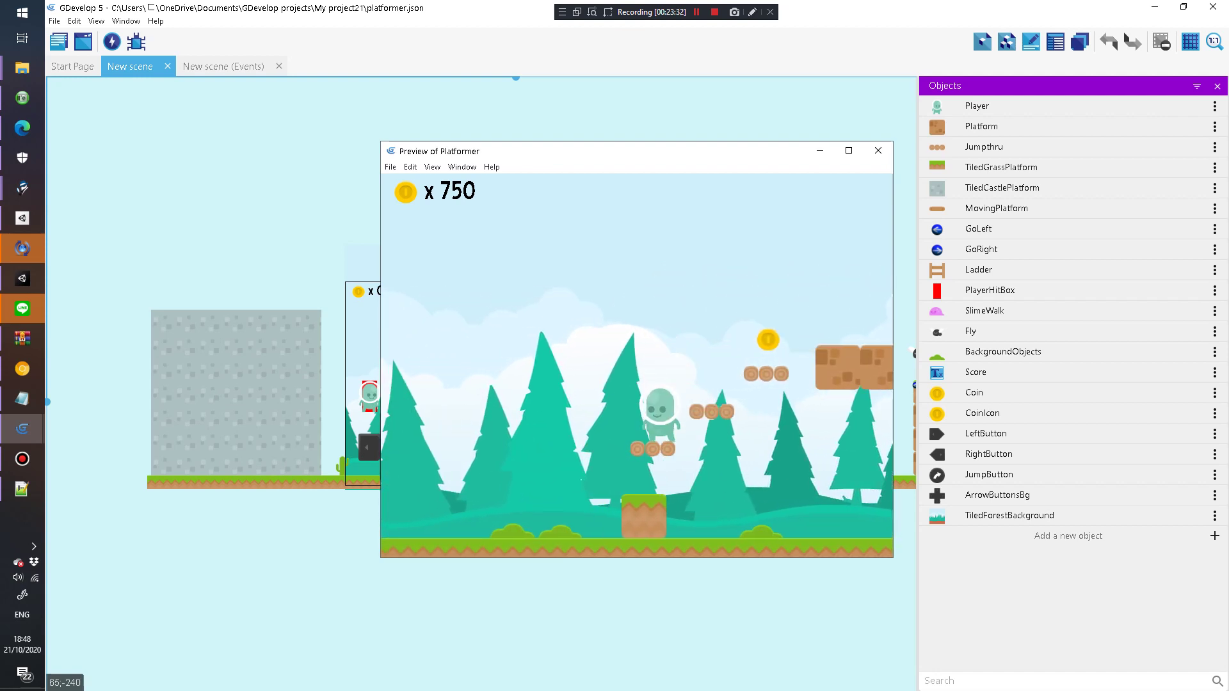
key("space")
key("Right")
key("Right")
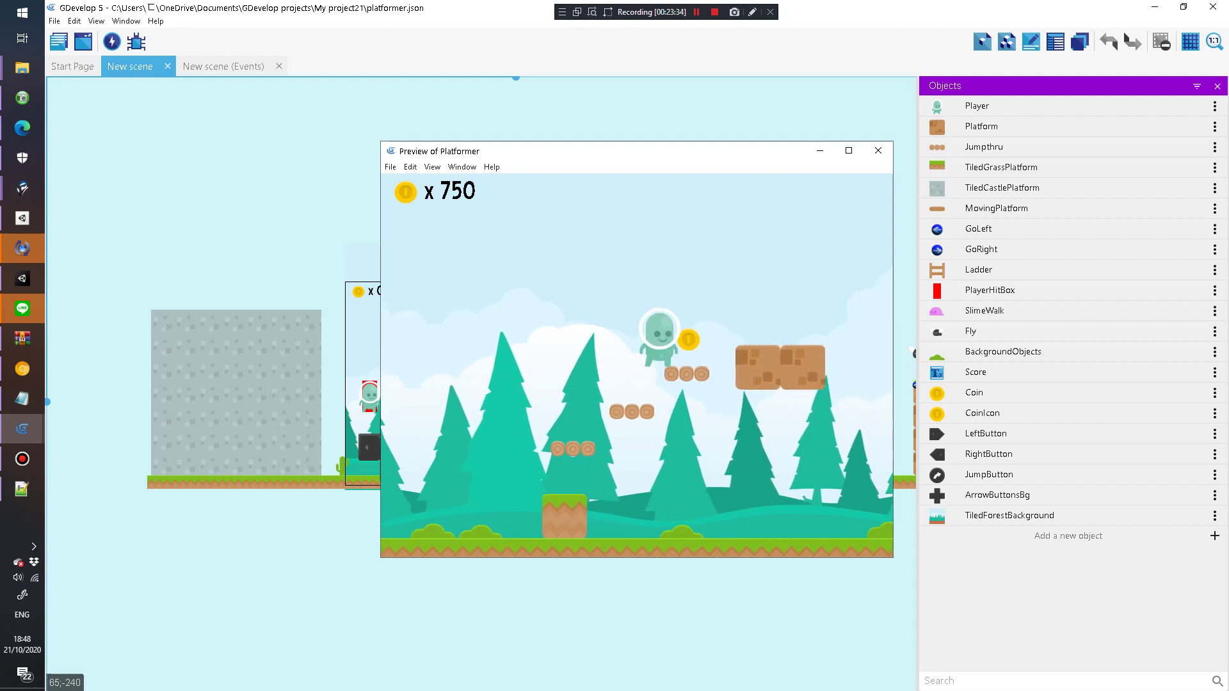
key("space")
key("Right")
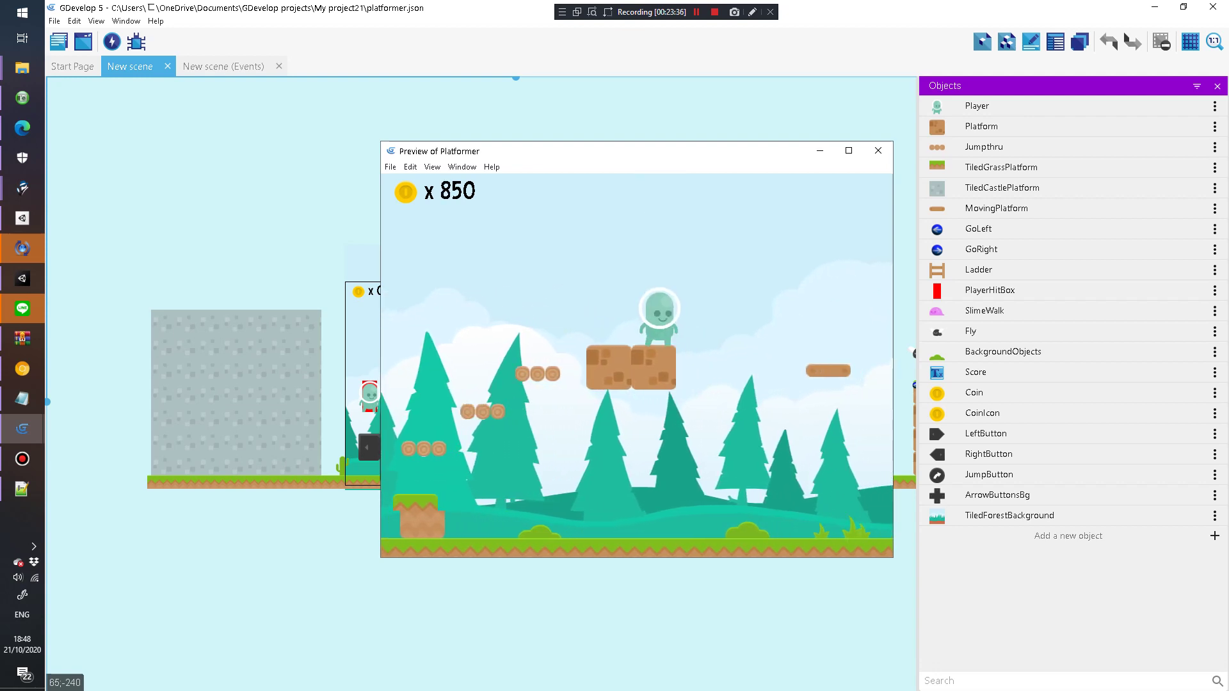
key("space")
key("Right")
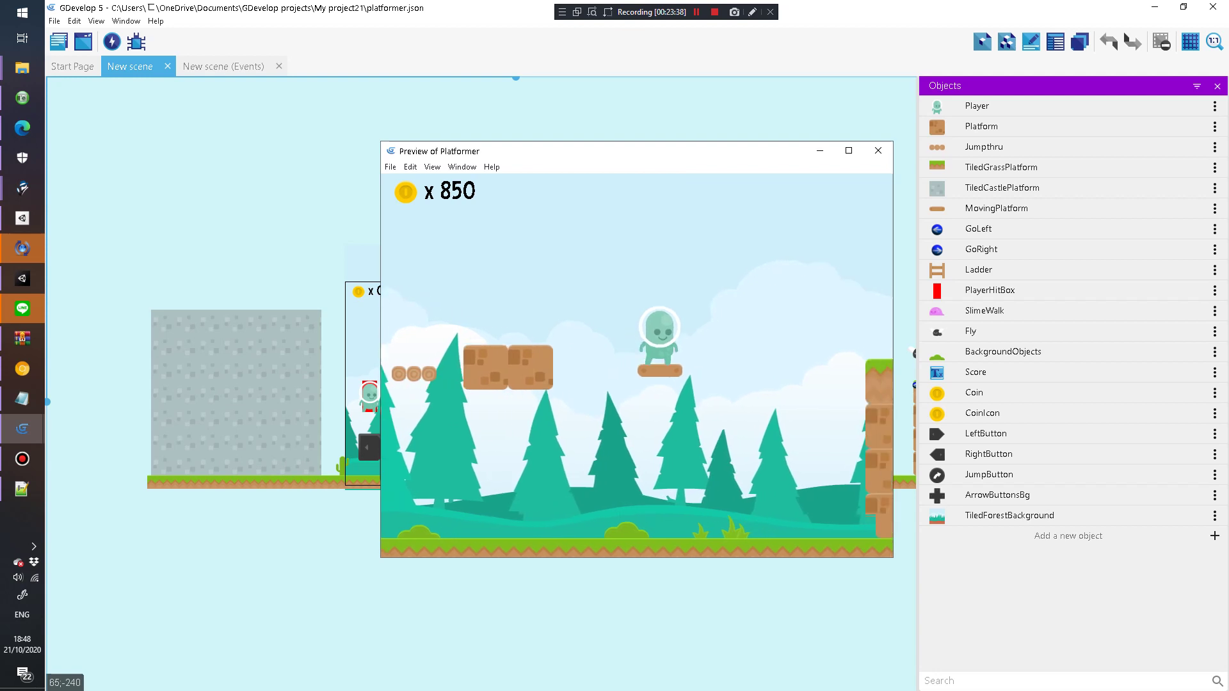
key("space")
key("Right")
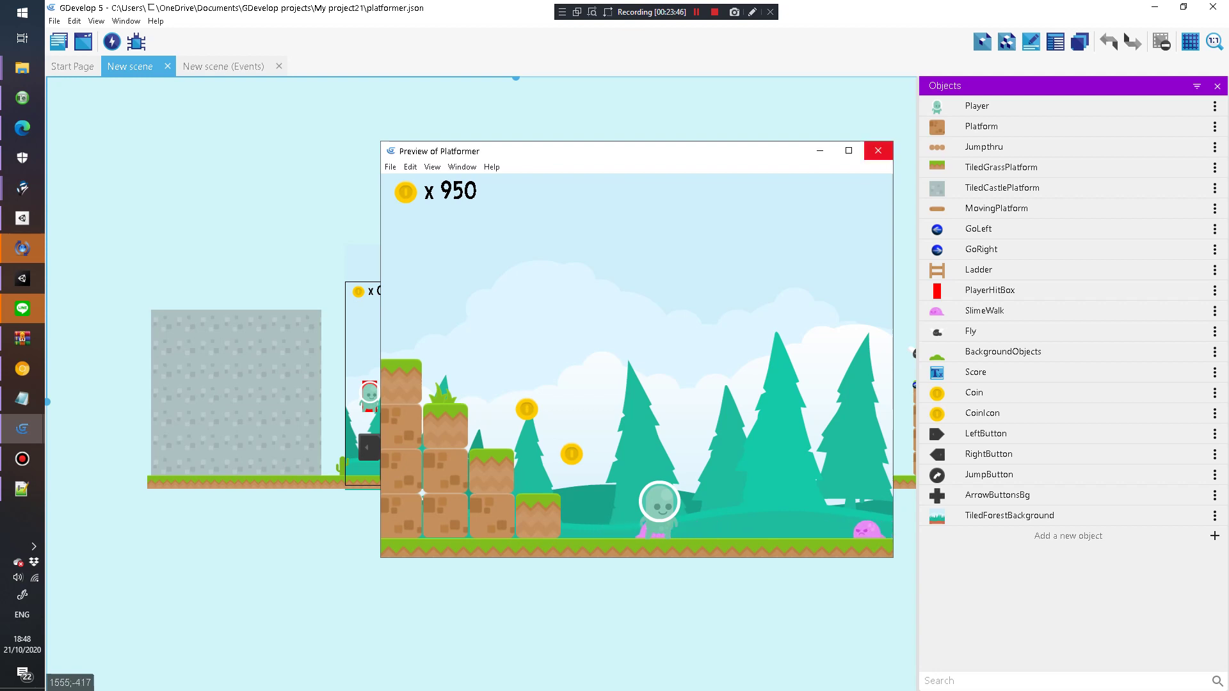
left_click(877, 151)
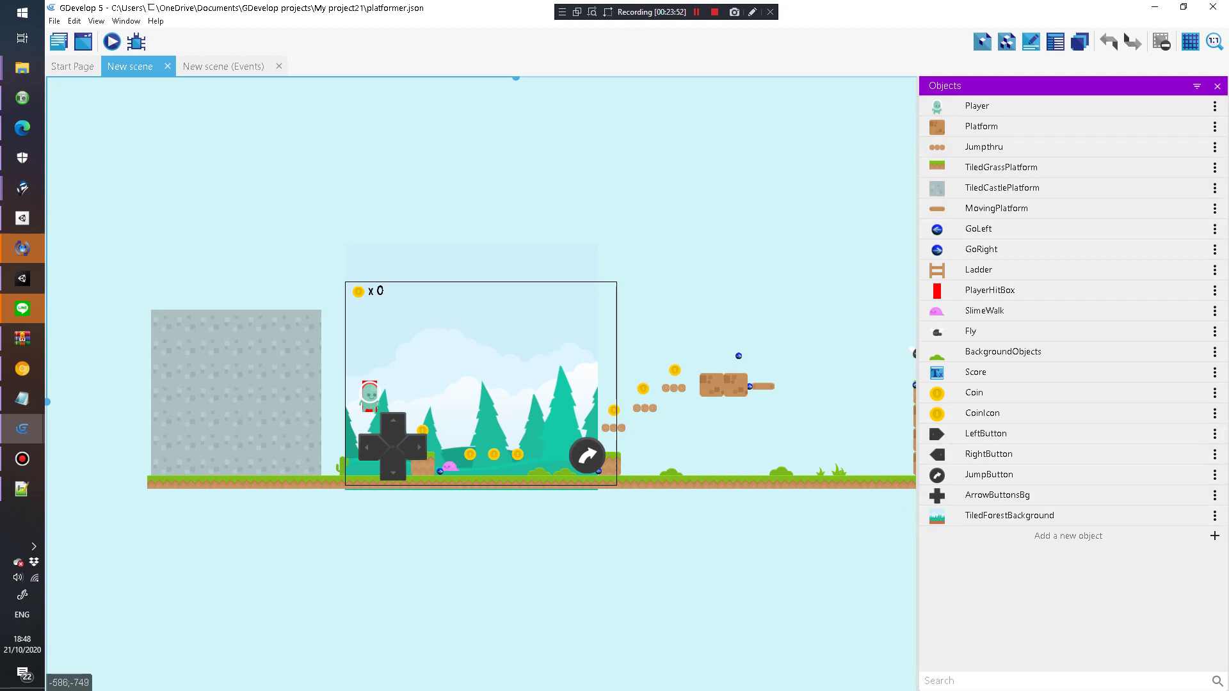
Step: Review the scene's events and the included EnemiesManagement events, and return to the scene events
key("ctrl+Tab")
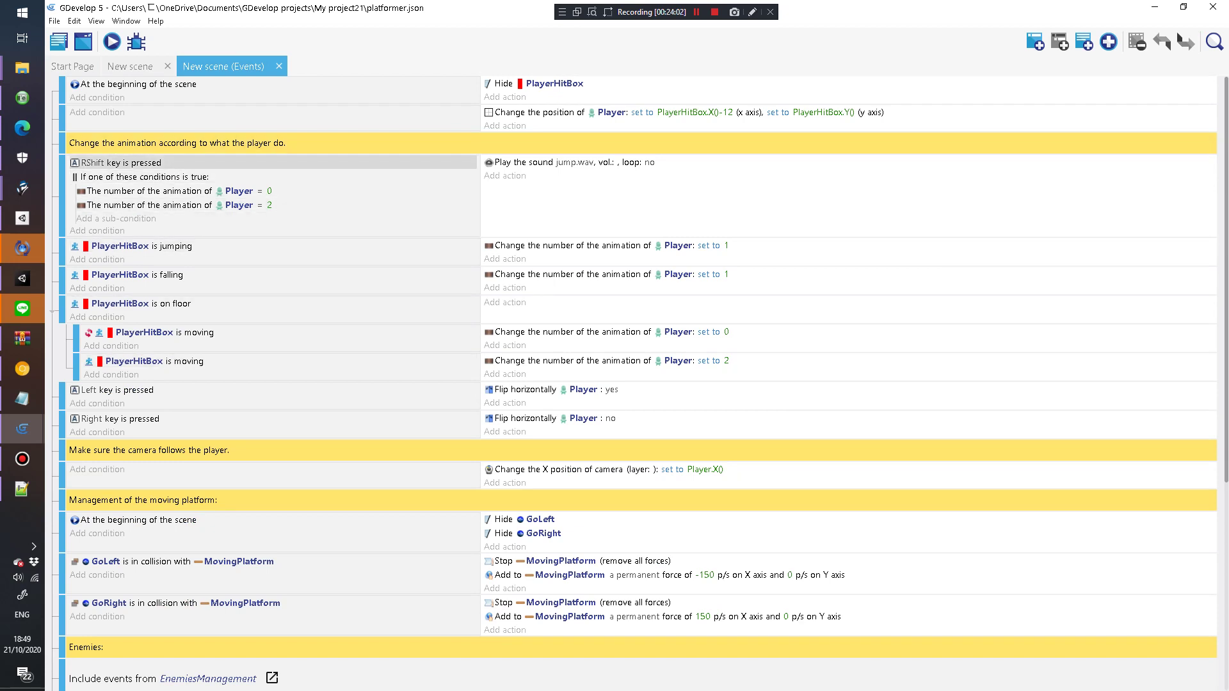
scroll(256, 246, "down", 5)
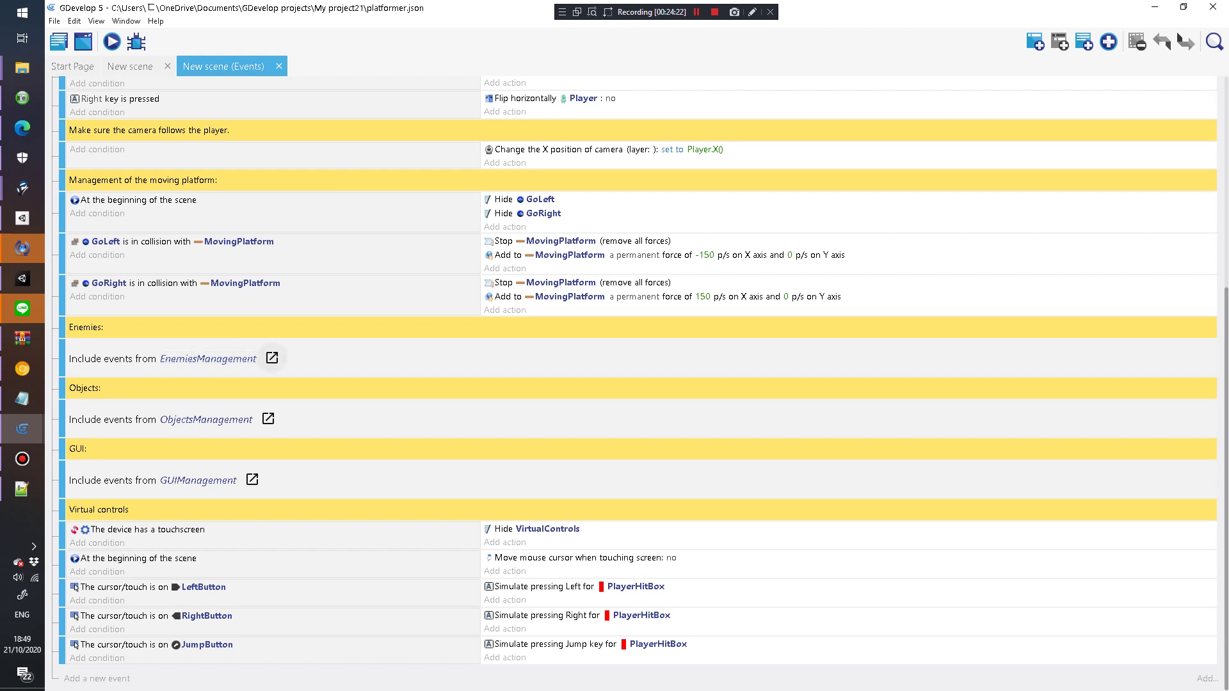
left_click(272, 358)
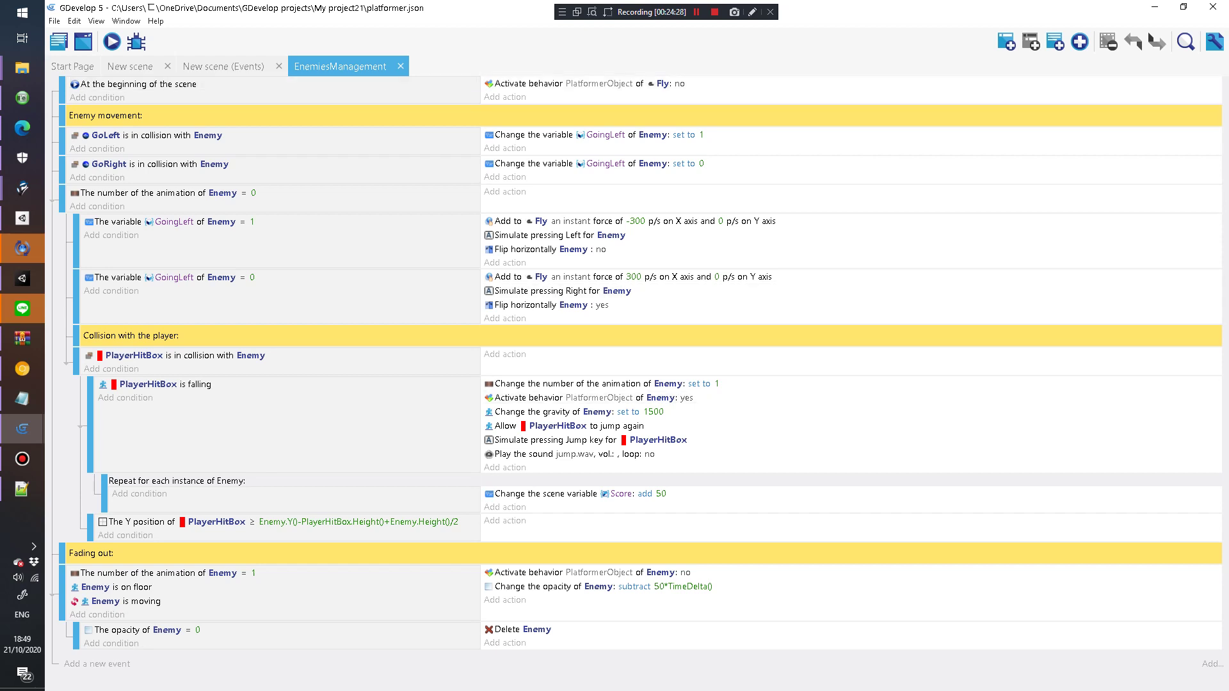
left_click(223, 66)
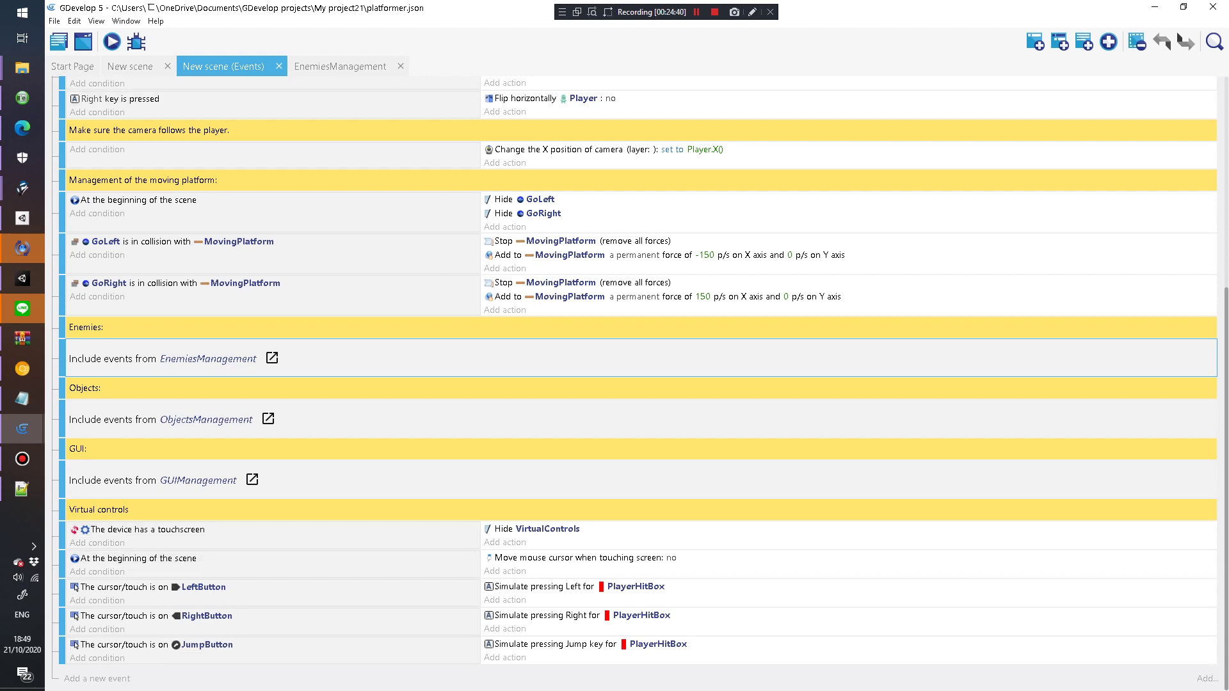
left_click(54, 21)
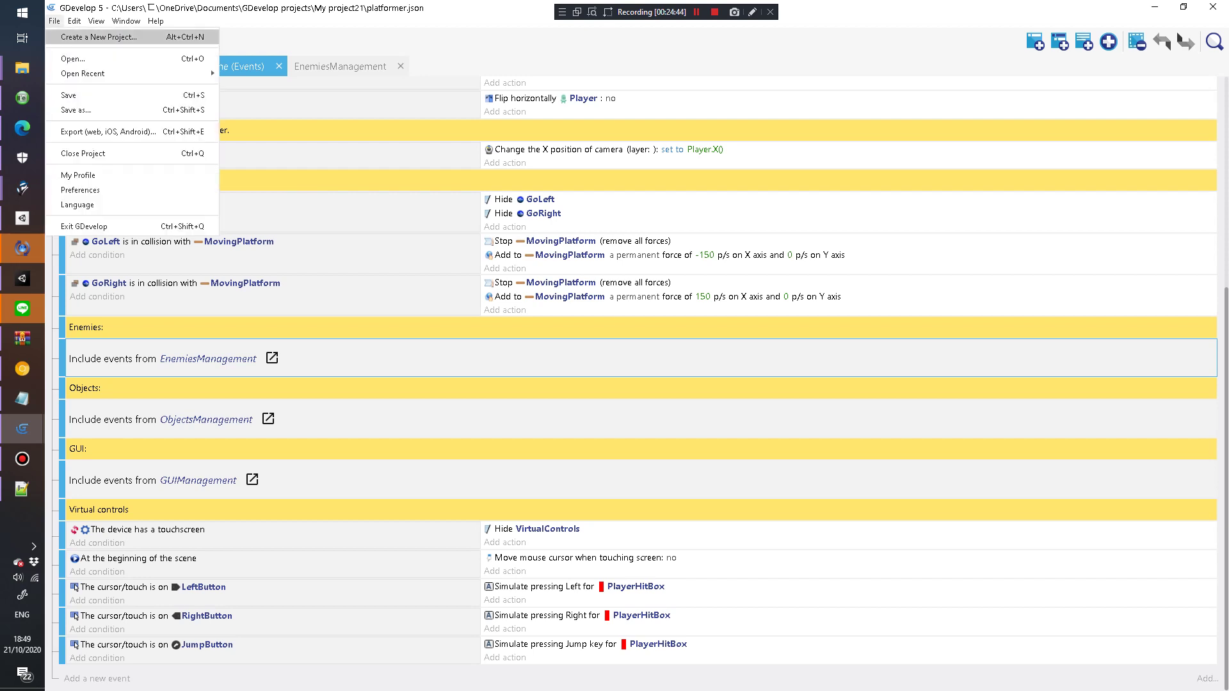
key("Escape")
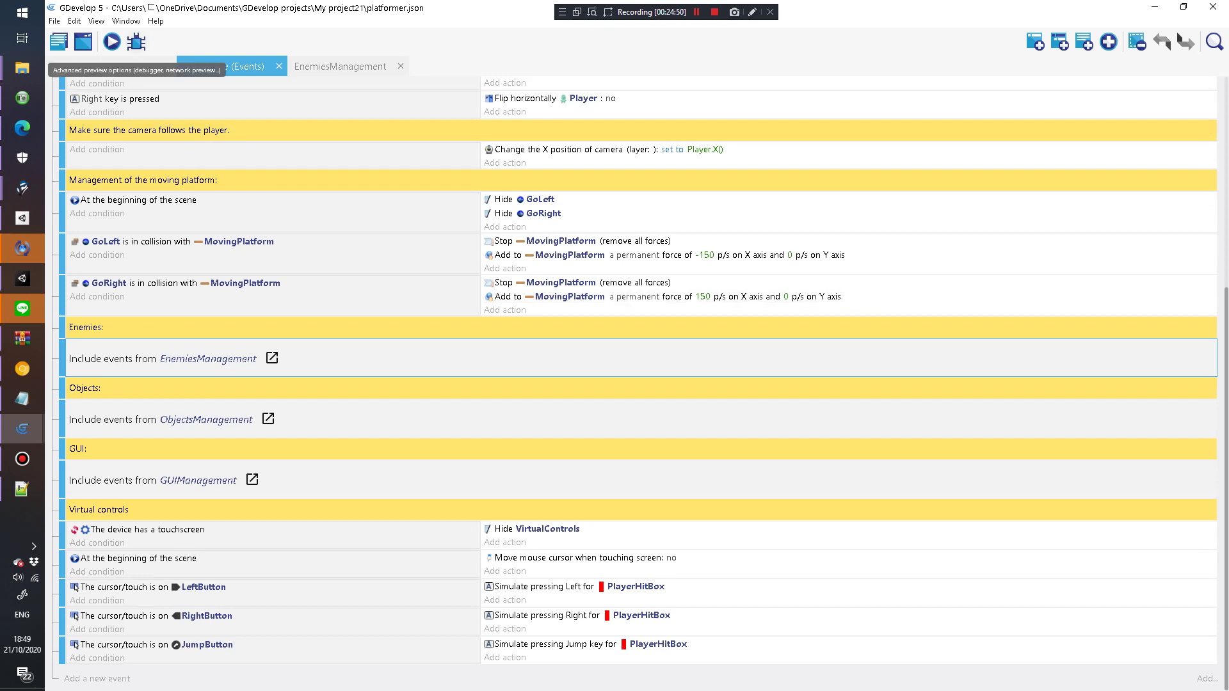
left_click(135, 42)
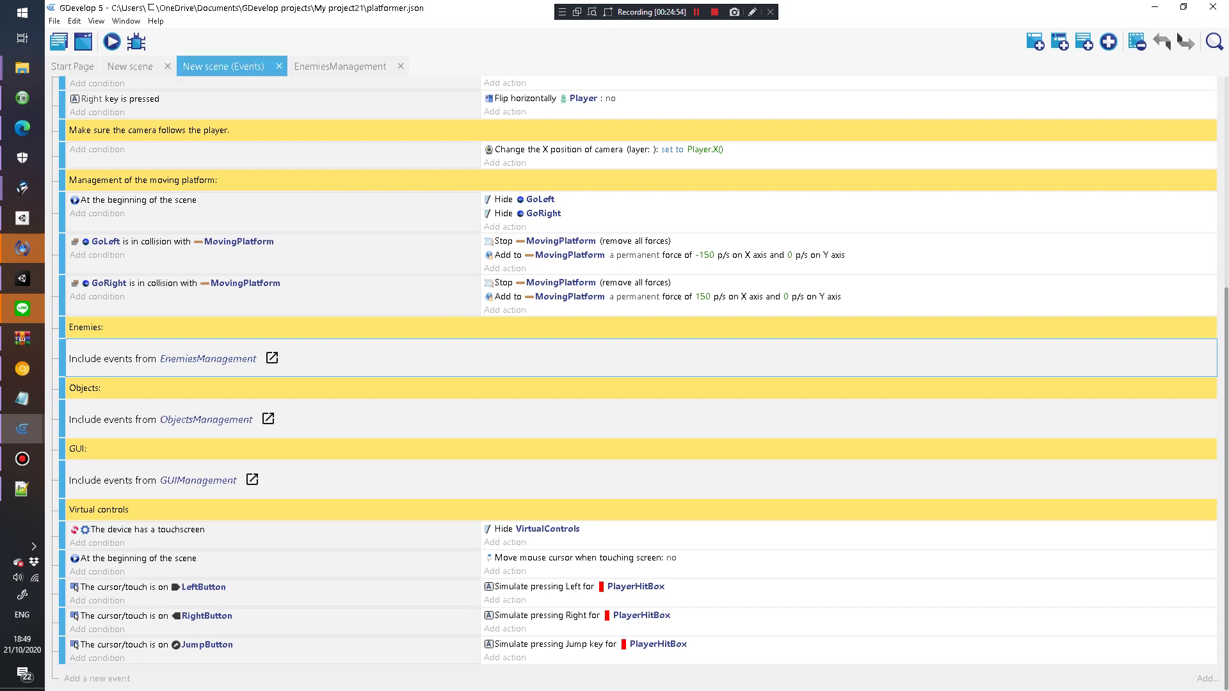
Step: Show the developer tools and view their Console output
left_click(126, 21)
key("Left")
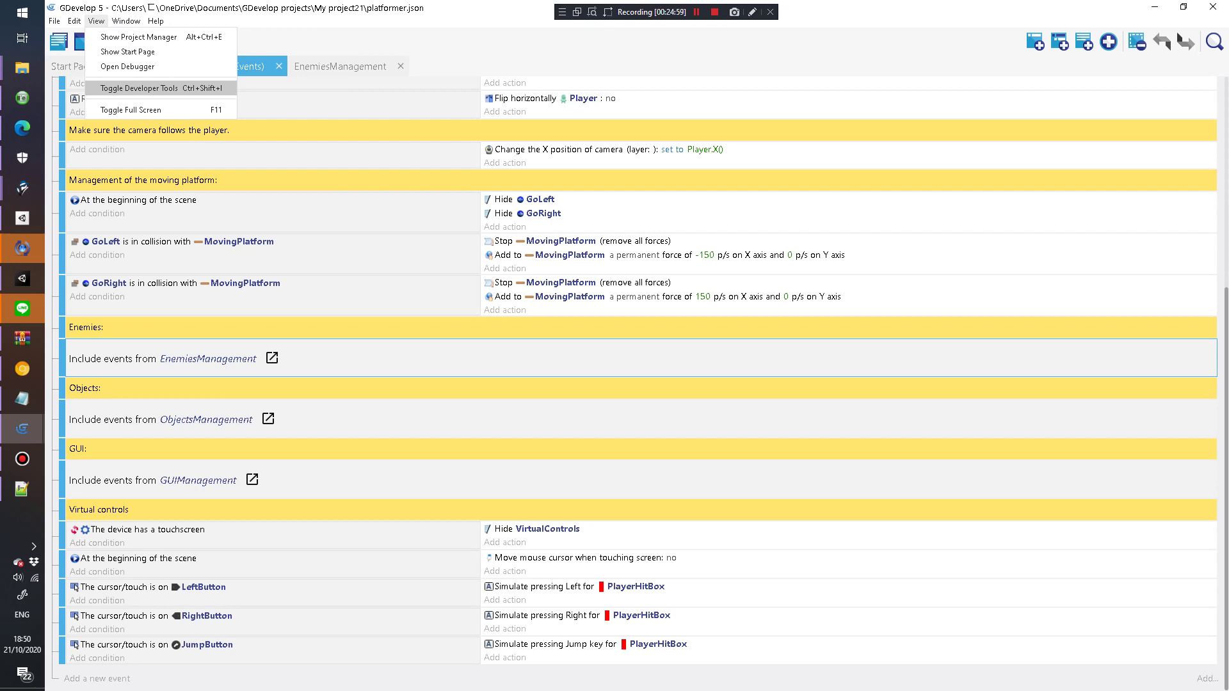
key("Return")
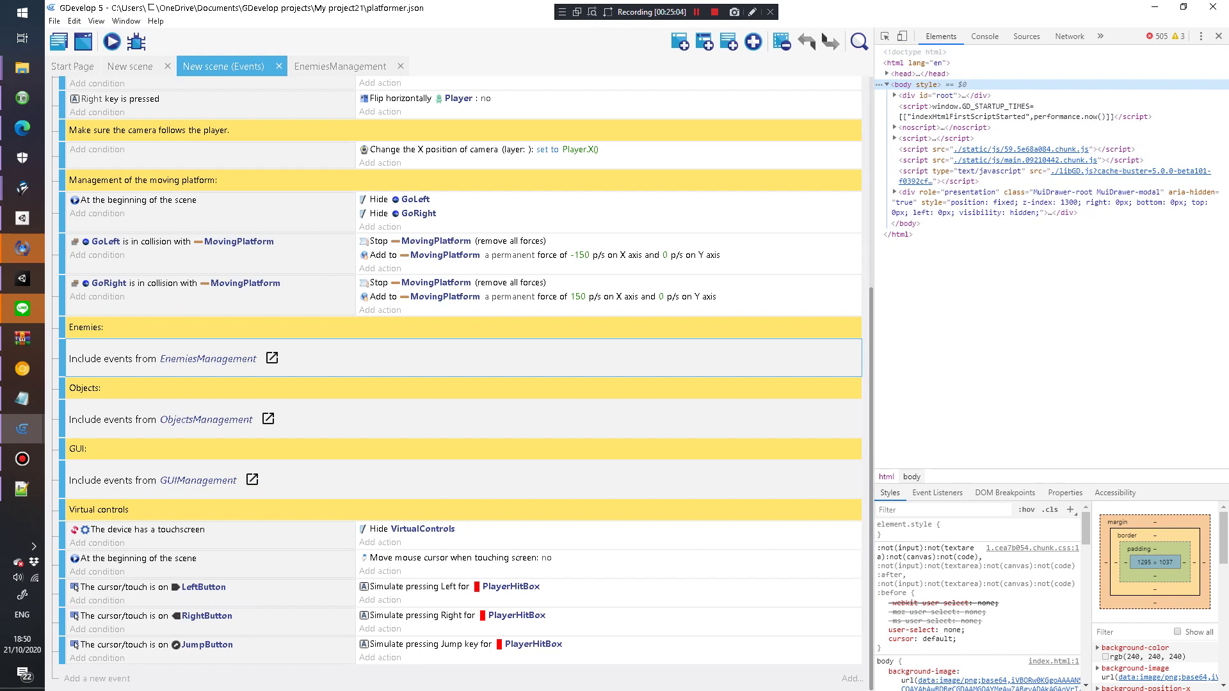
key("alt+v")
key("Down")
key("Down")
key("Down")
key("Down")
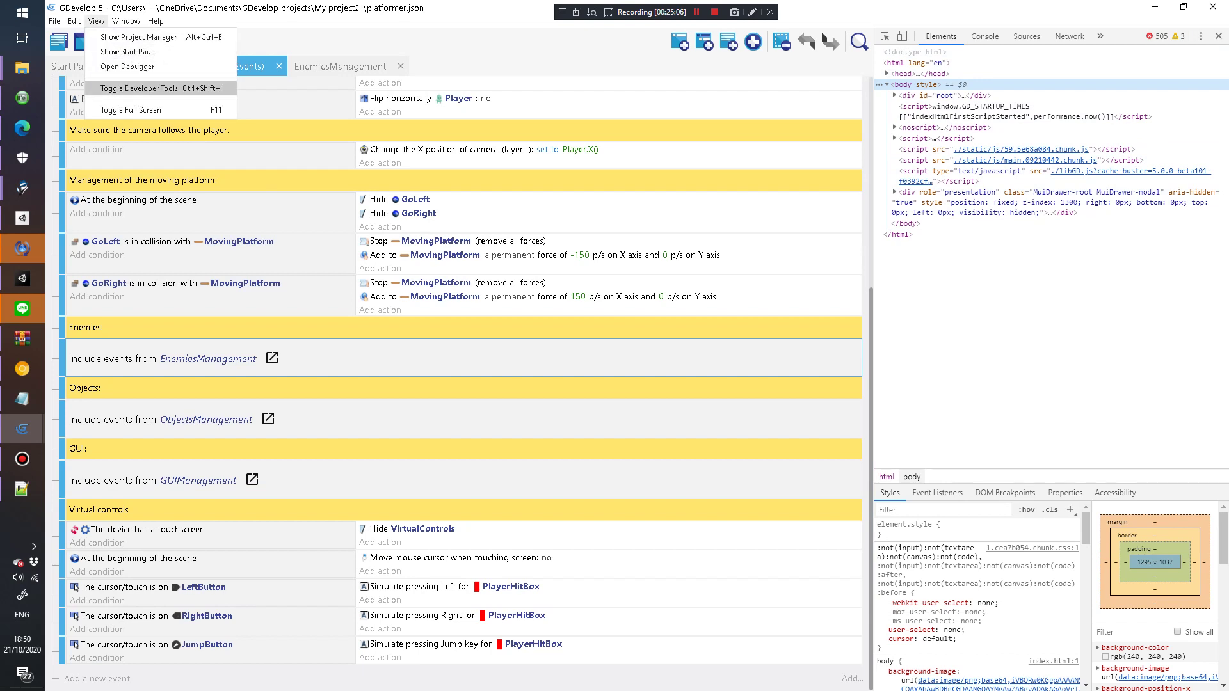
key("Up")
key("Return")
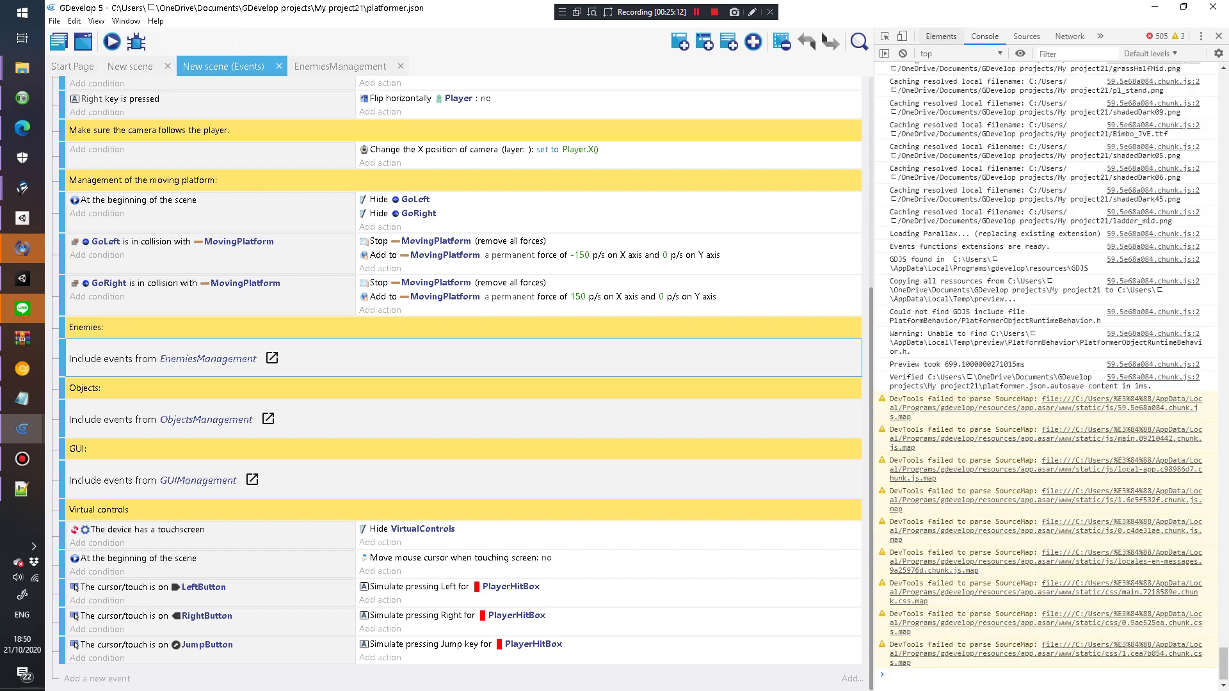
Step: Return the developer tools to the Elements view and hide them
key("ctrl+shift+c")
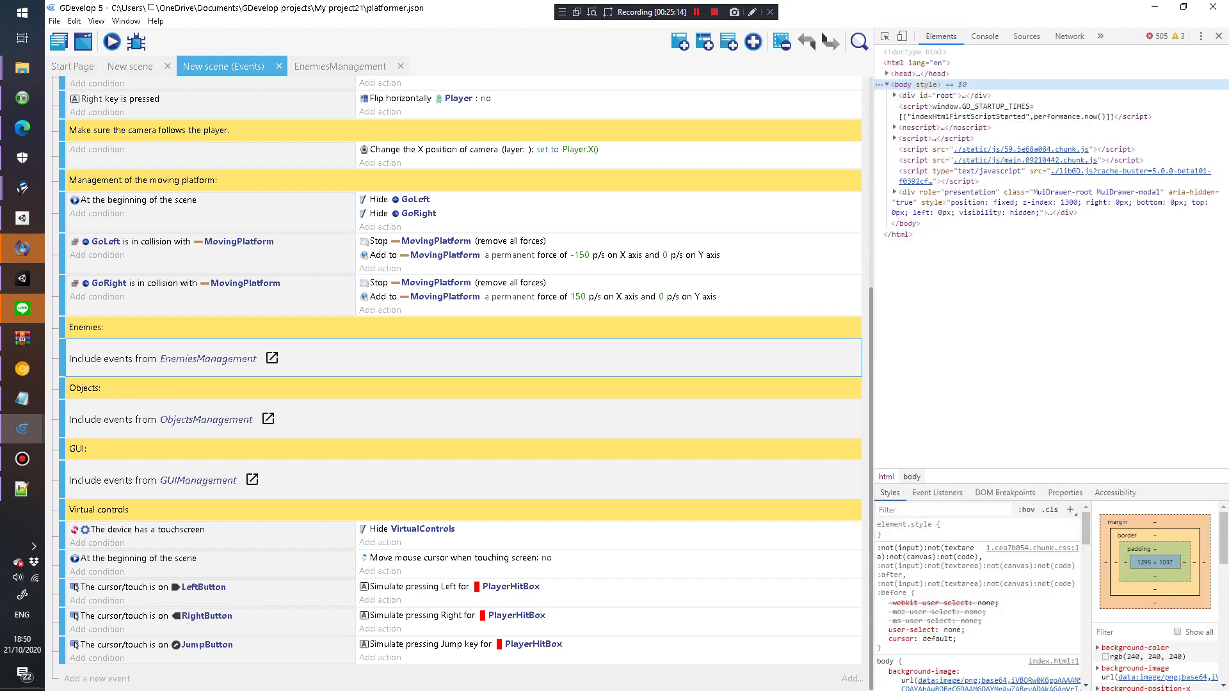
key("alt+v")
key("Down")
key("Down")
key("Down")
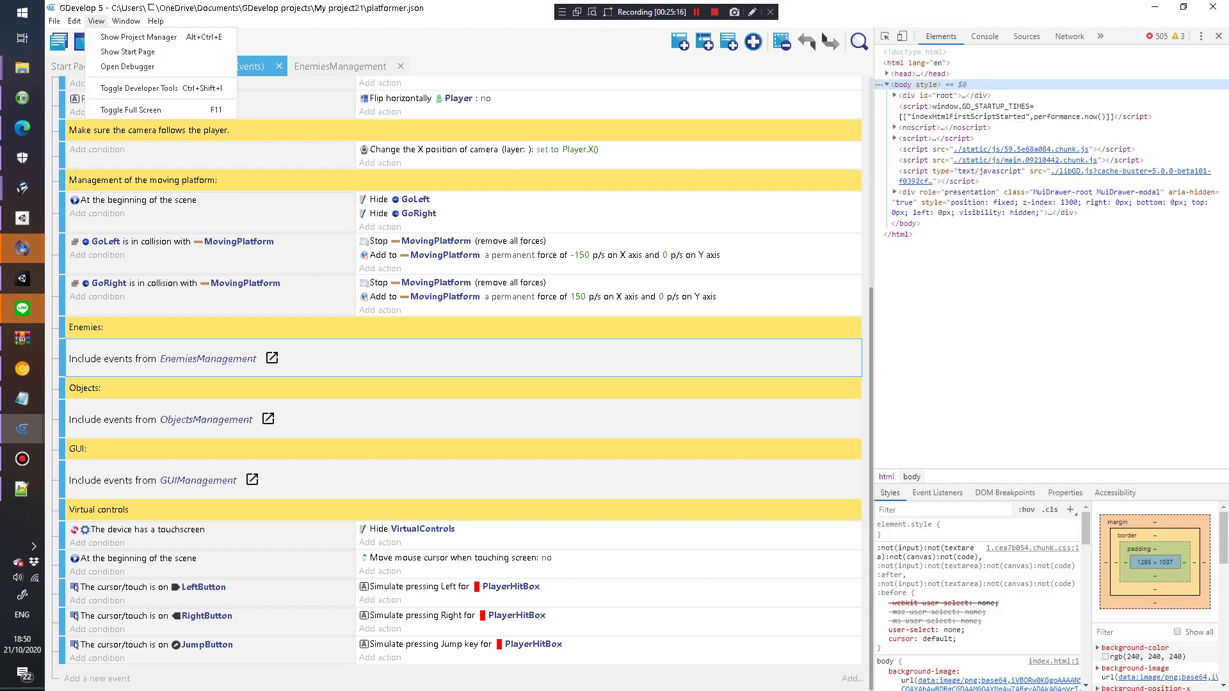
key("Return")
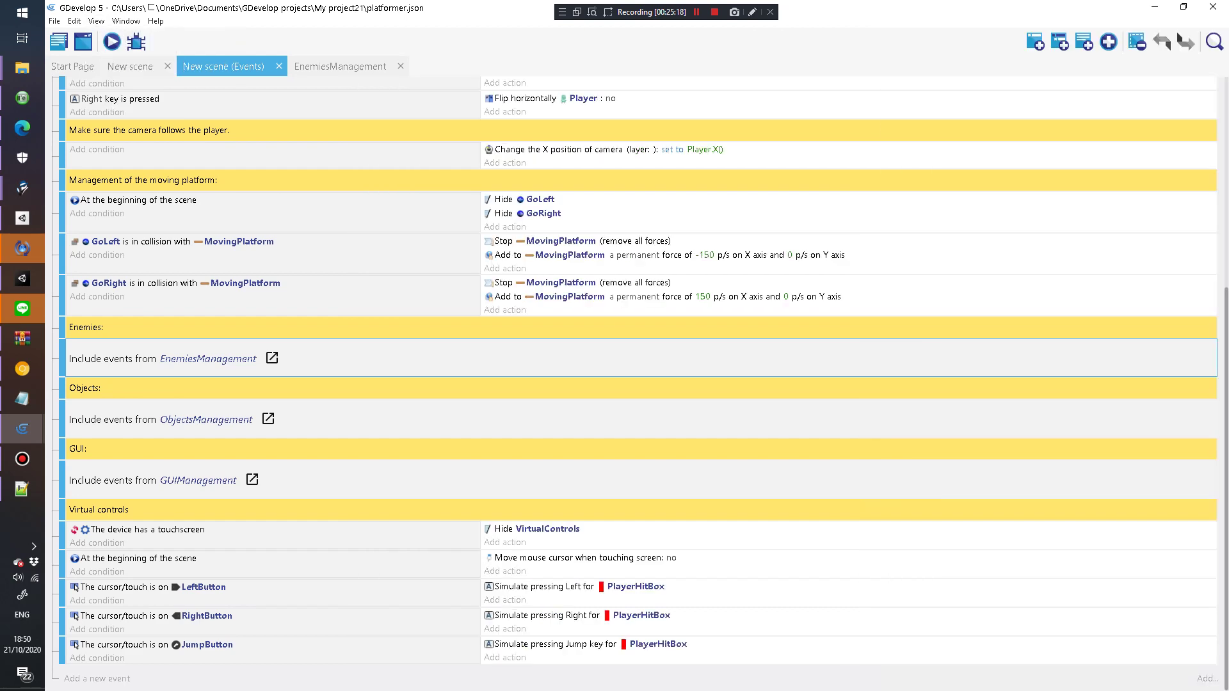
Step: Open the Debugger and continue without getting a subscription
key("alt+v")
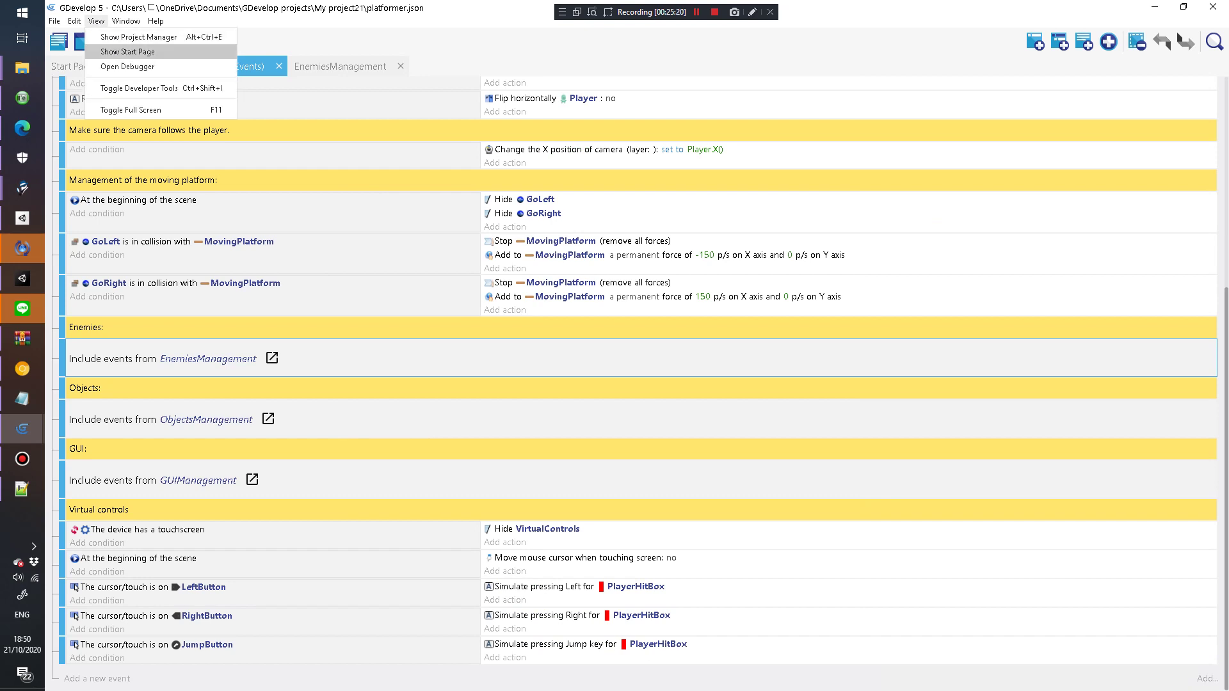
key("Return")
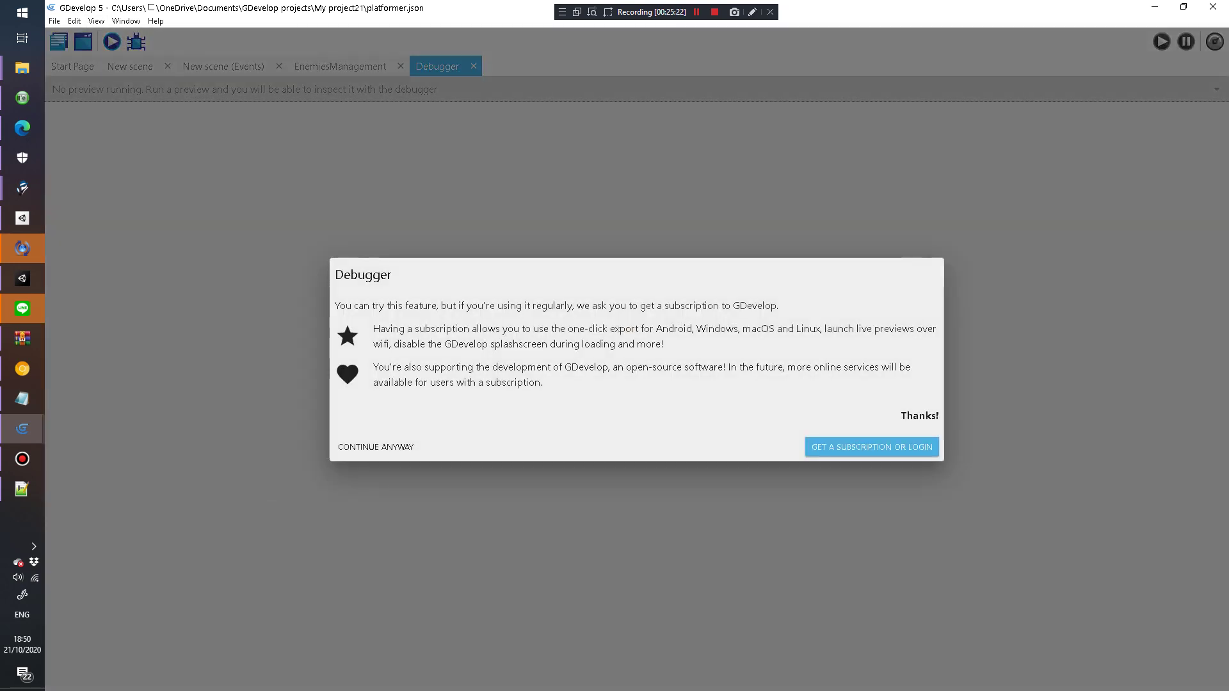
key("Tab")
key("Return")
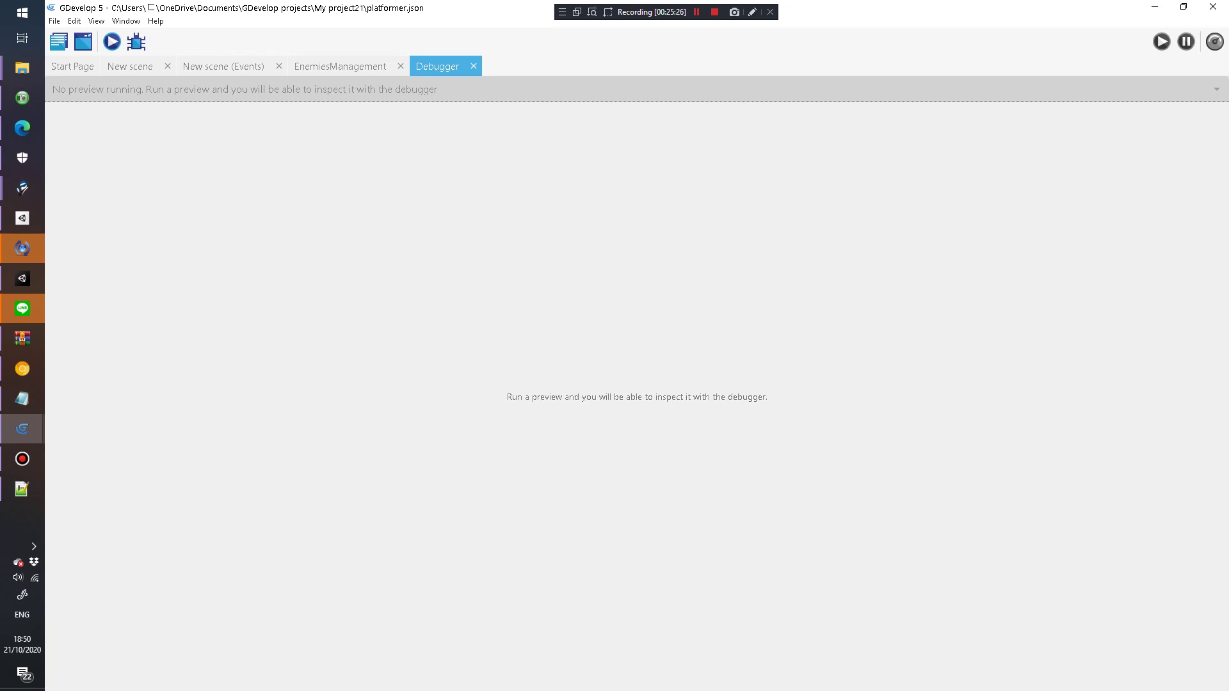
Step: Launch a Platformer preview for the Debugger, refresh the inspector list and inspect the scene variables of New scene
left_click(136, 41)
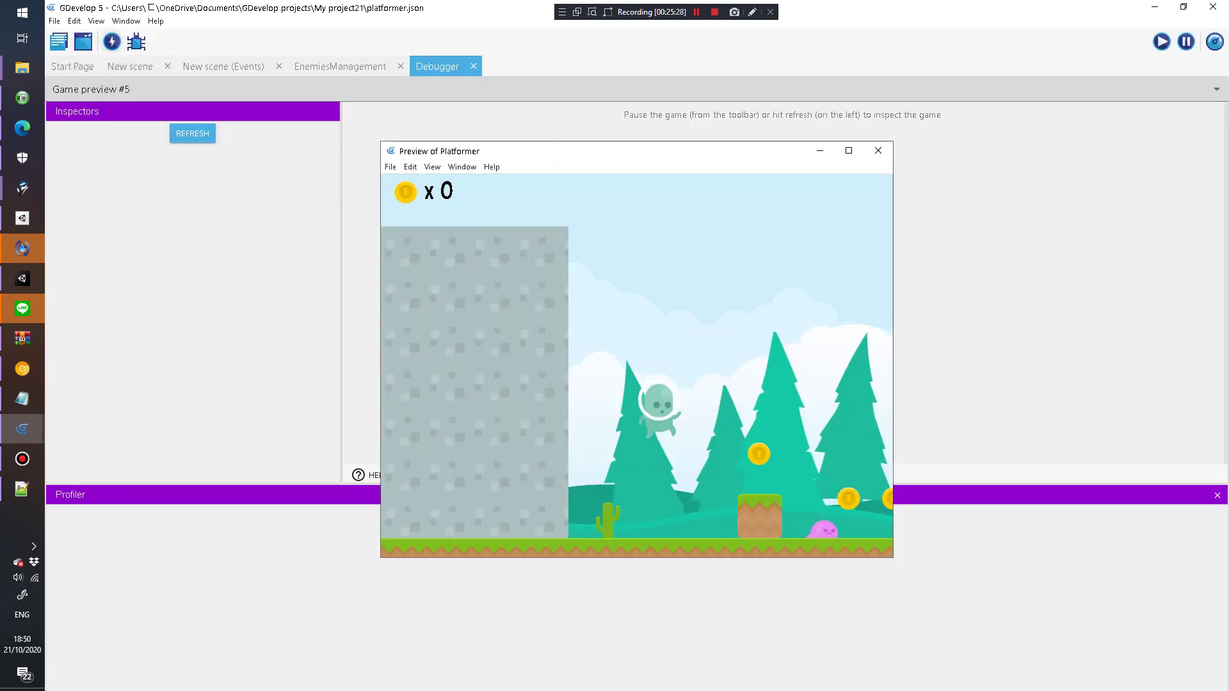
left_click(192, 134)
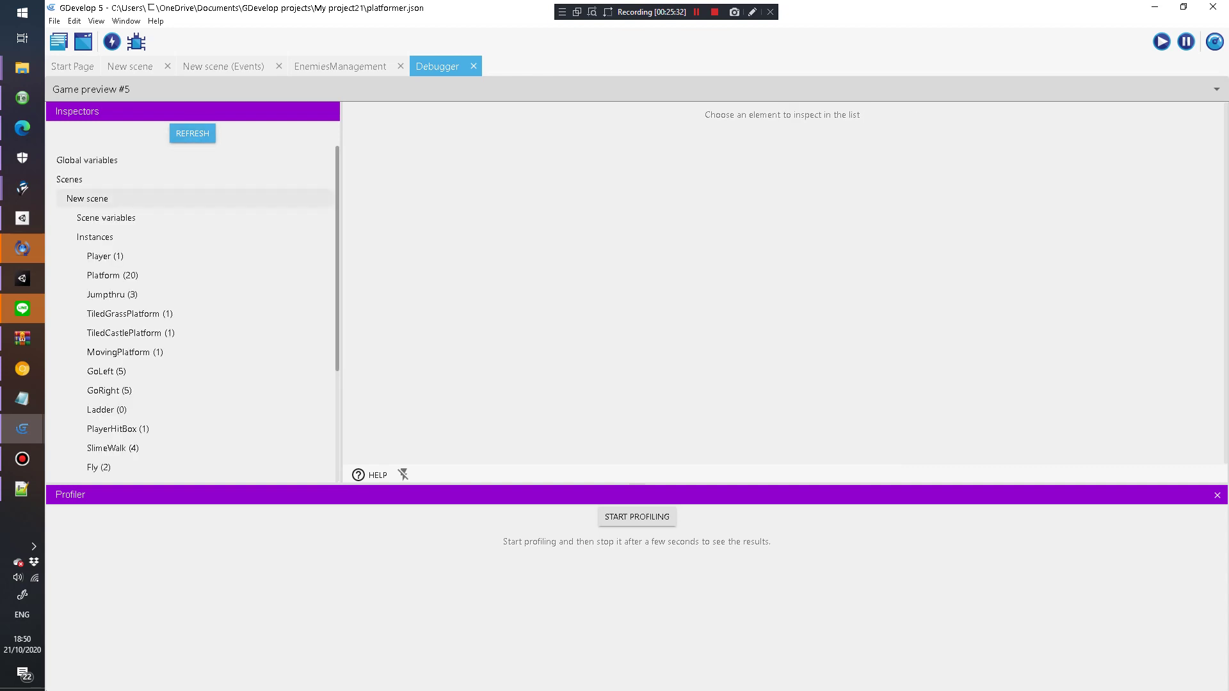
left_click(106, 218)
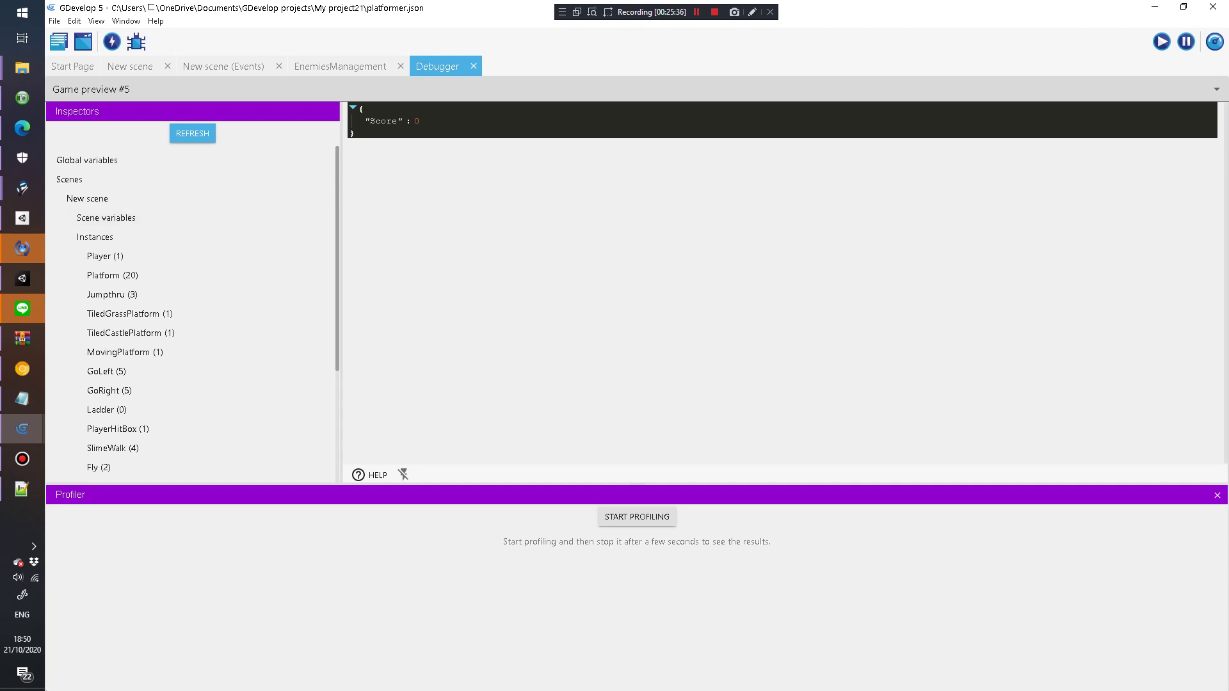
Step: Inspect the general properties and instance variables of Player instance #1
mouse_move(417, 121)
left_click(105, 256)
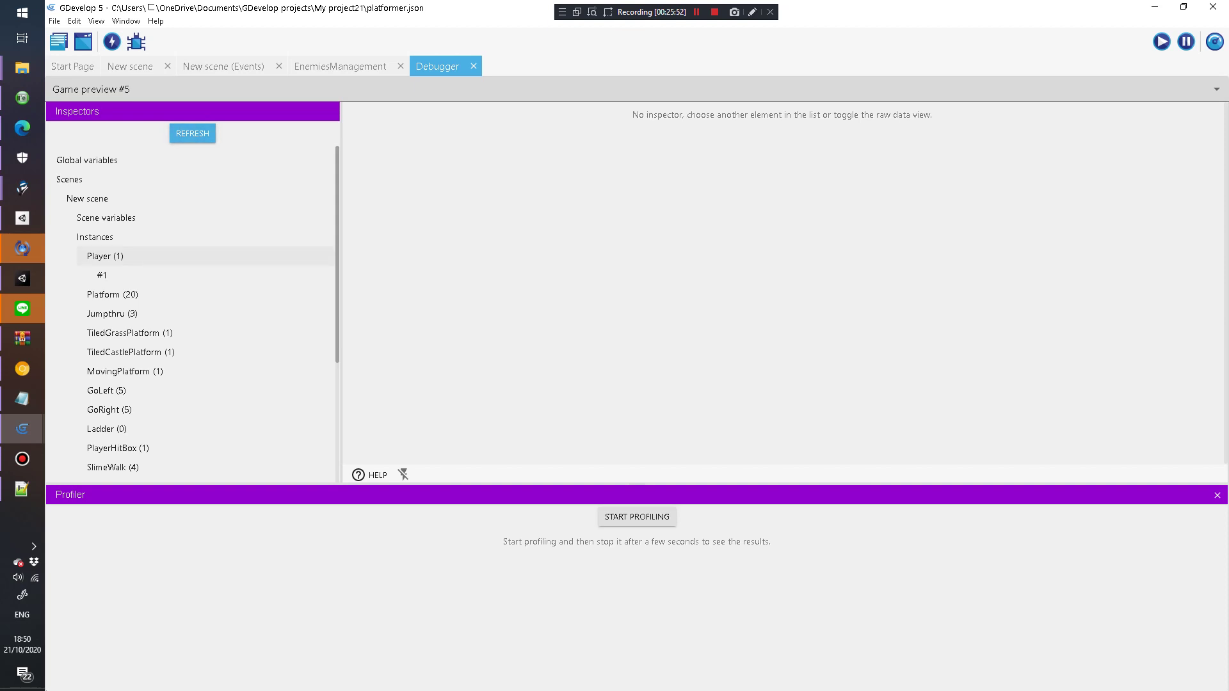
left_click(102, 275)
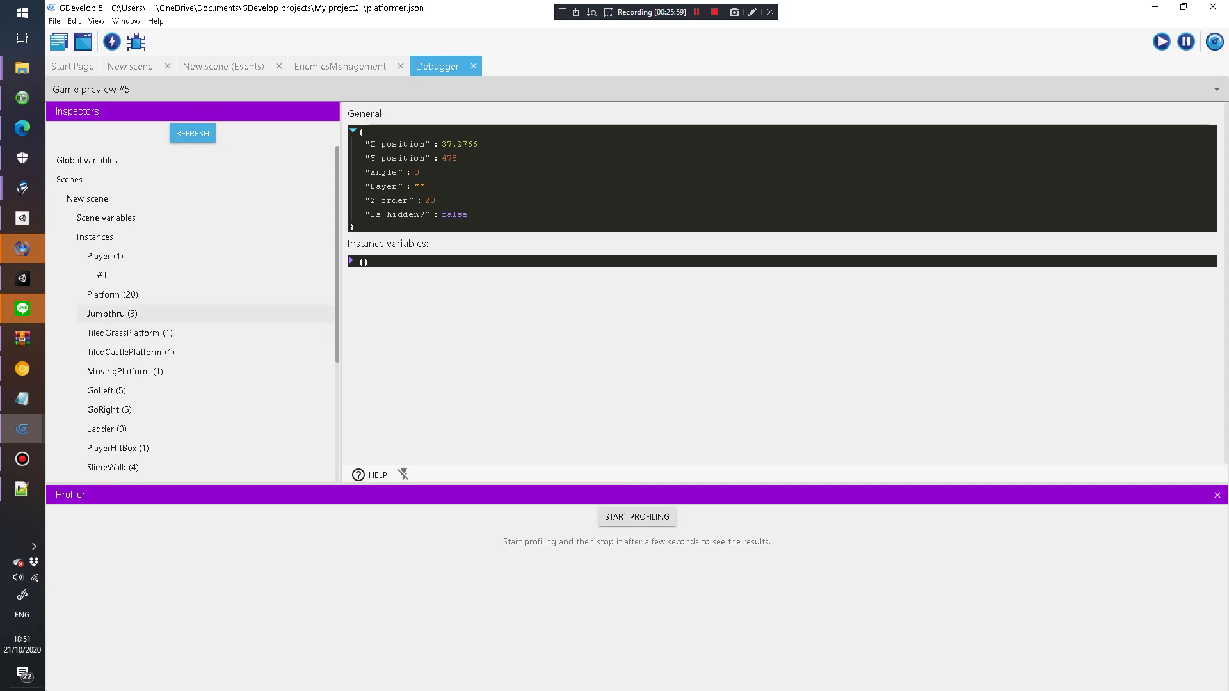
Step: Inspect MovingPlatform instance #10 and refresh the inspectors several times to follow its position
left_click(125, 371)
left_click(105, 390)
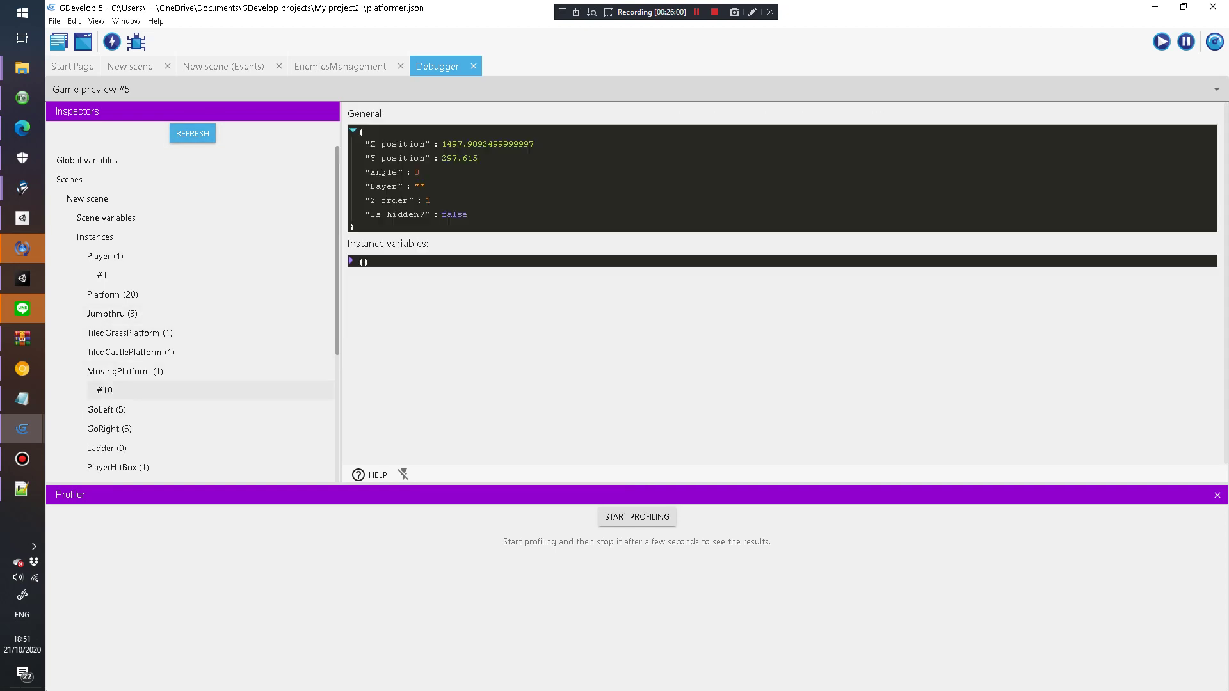
mouse_move(488, 144)
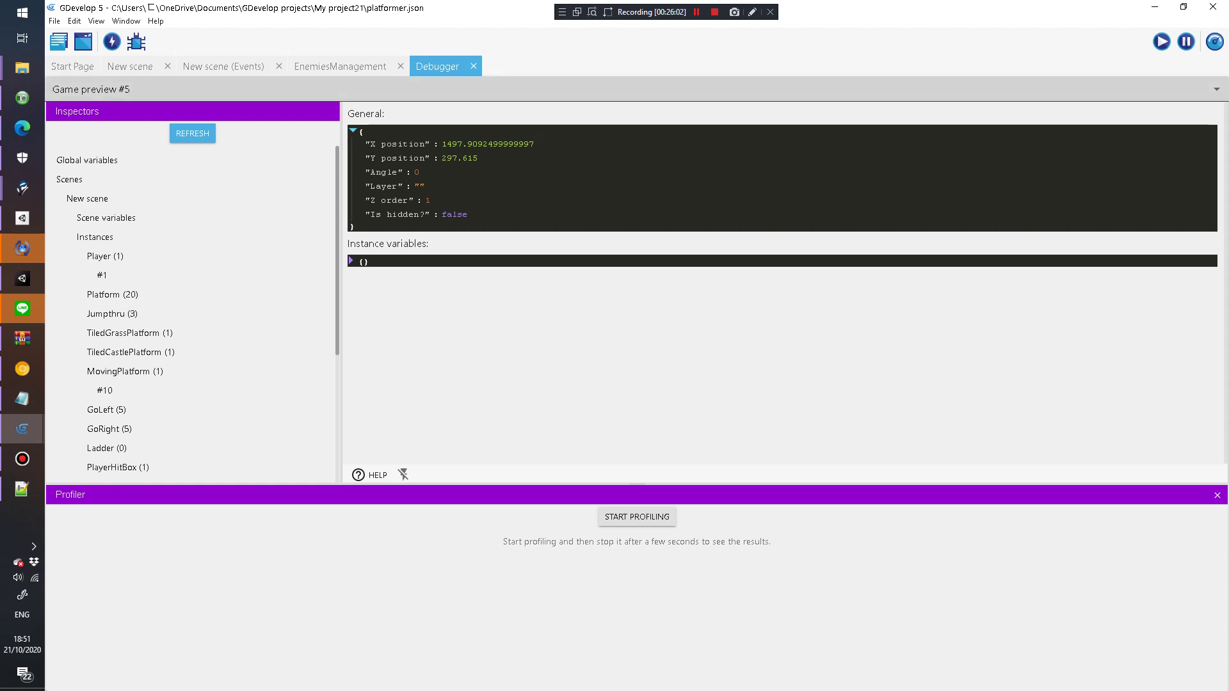
left_click(192, 133)
left_click(193, 133)
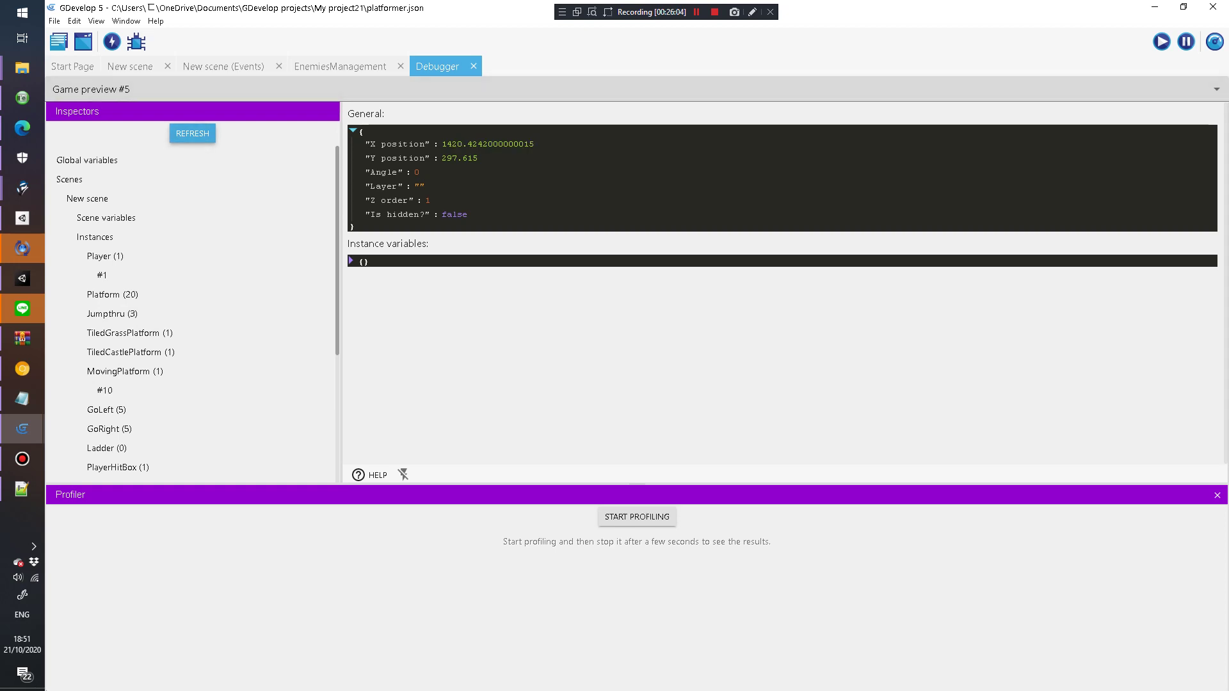
left_click(193, 133)
left_click(193, 133)
scroll(192, 307, "down", 3)
scroll(192, 307, "up", 3)
Step: Create a new game from the 8-bit Space Shooter starter in the My project22 folder
key("alt+f")
key("Down")
key("Return")
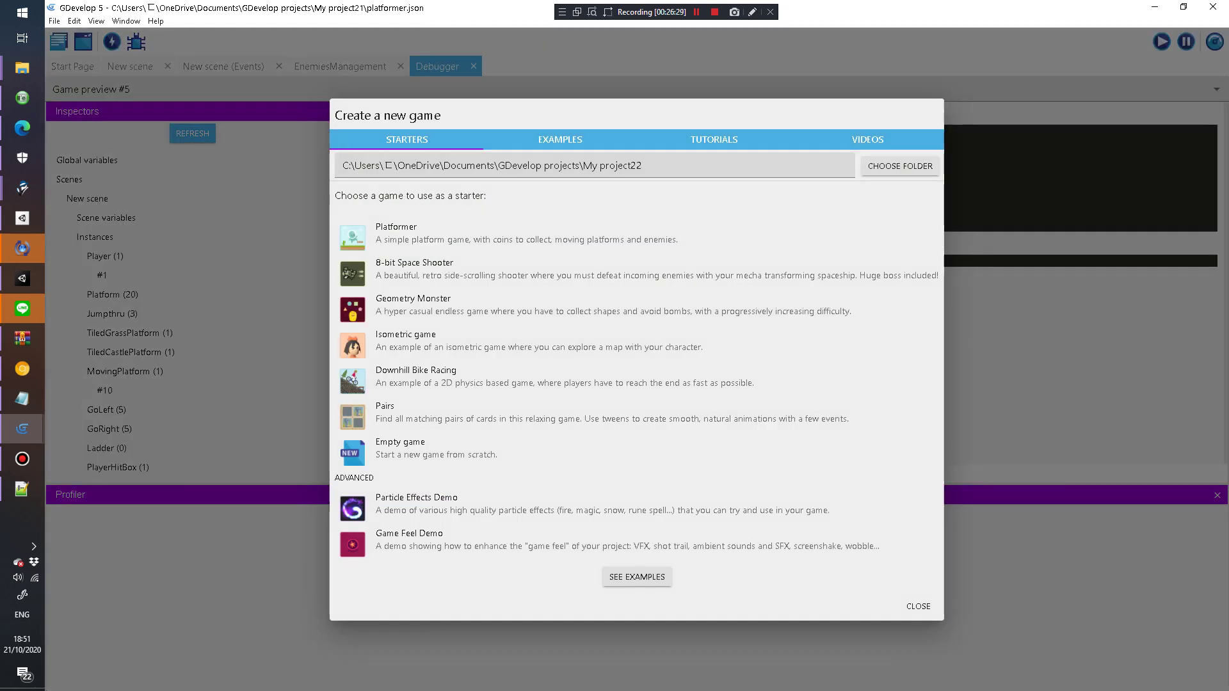
key("Tab")
key("Tab")
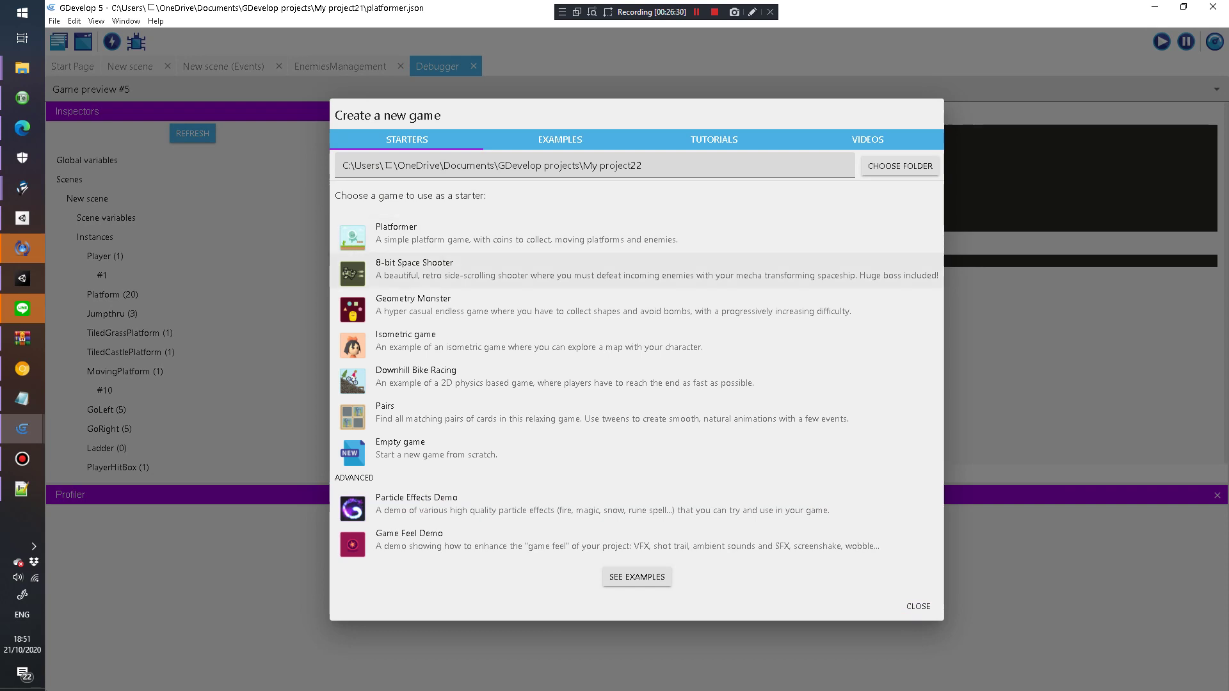
key("Return")
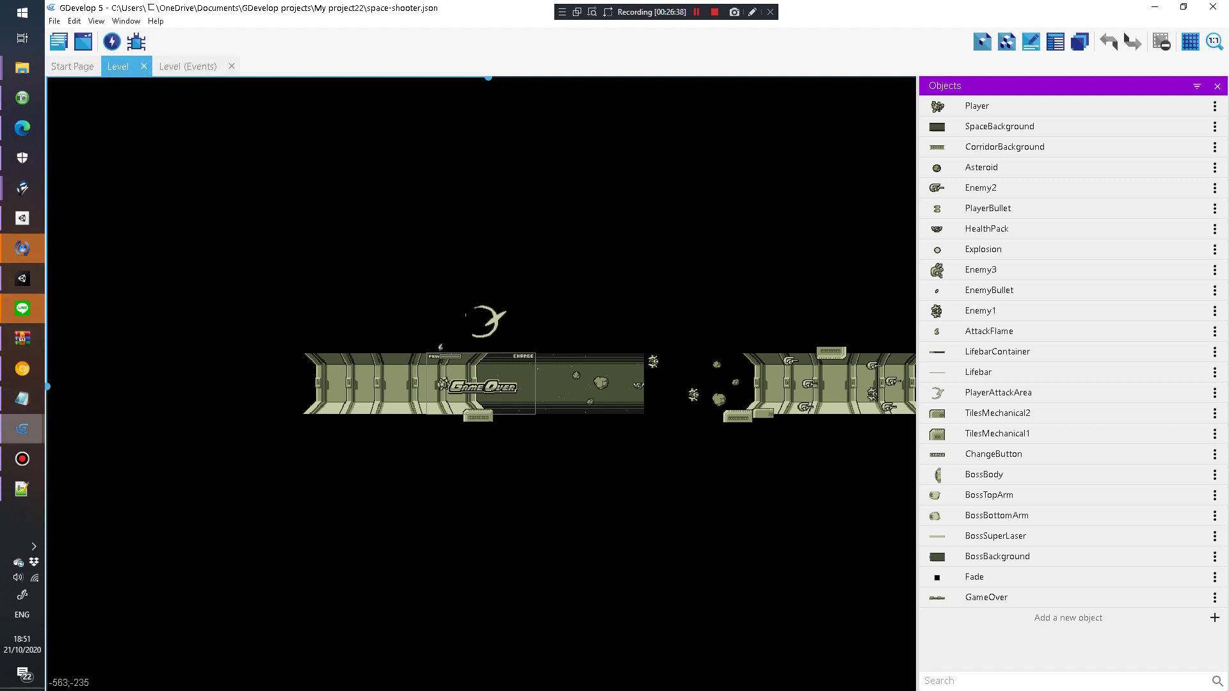
Step: Try to apply the changes to the running Platformer preview, dismiss the restart and subscription prompts, and close that preview
mouse_move(22, 428)
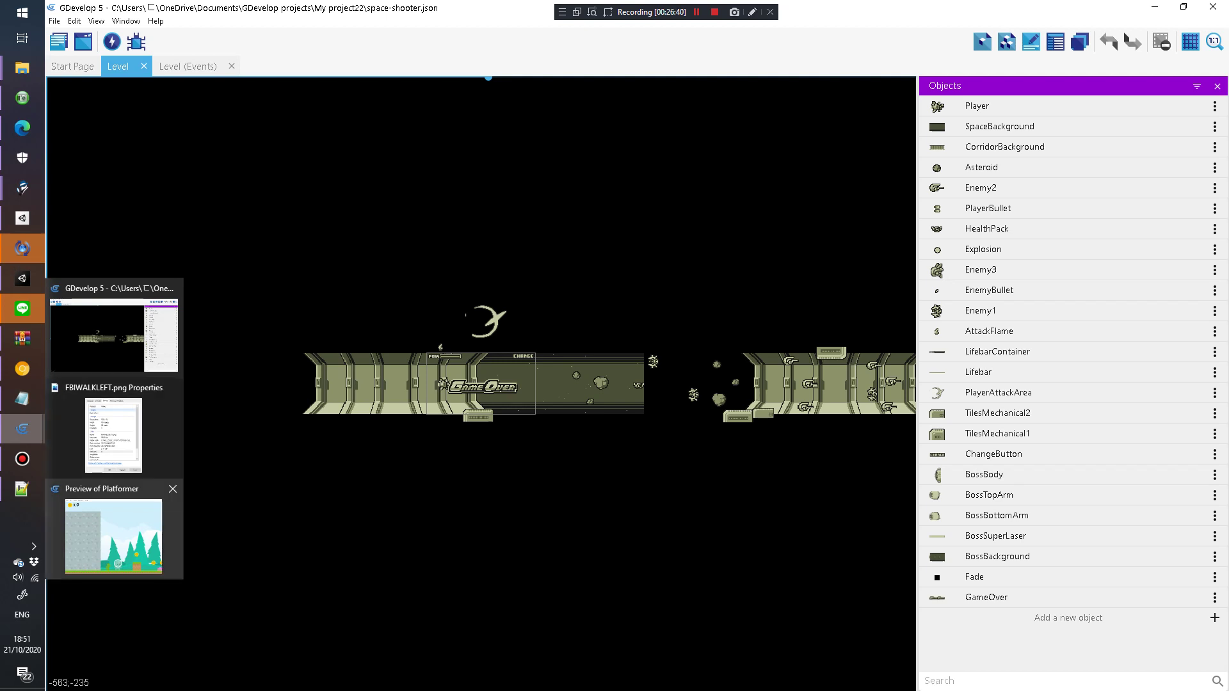
left_click(113, 531)
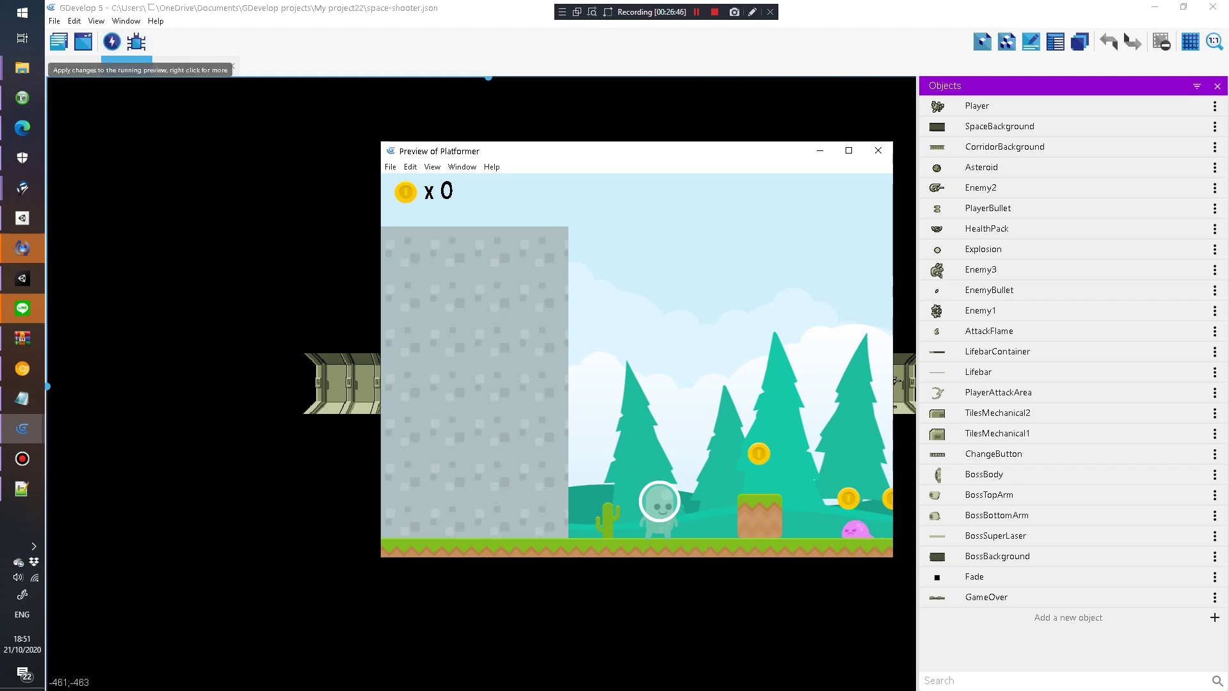
left_click(112, 41)
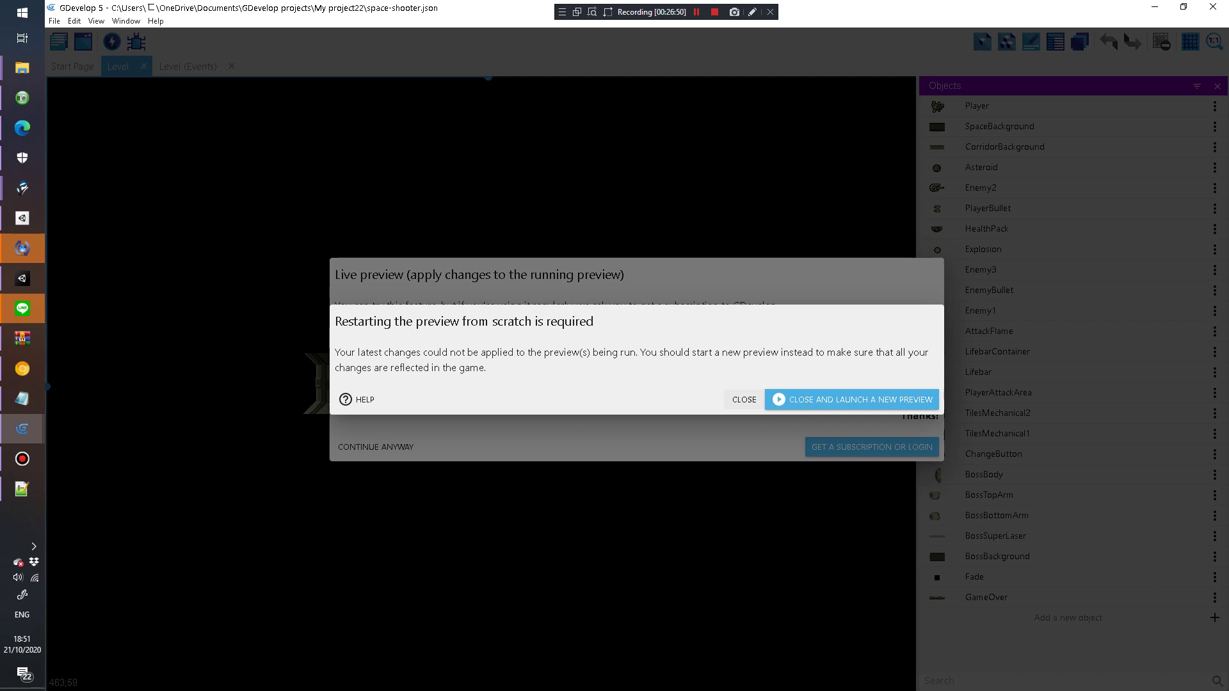
key("Escape")
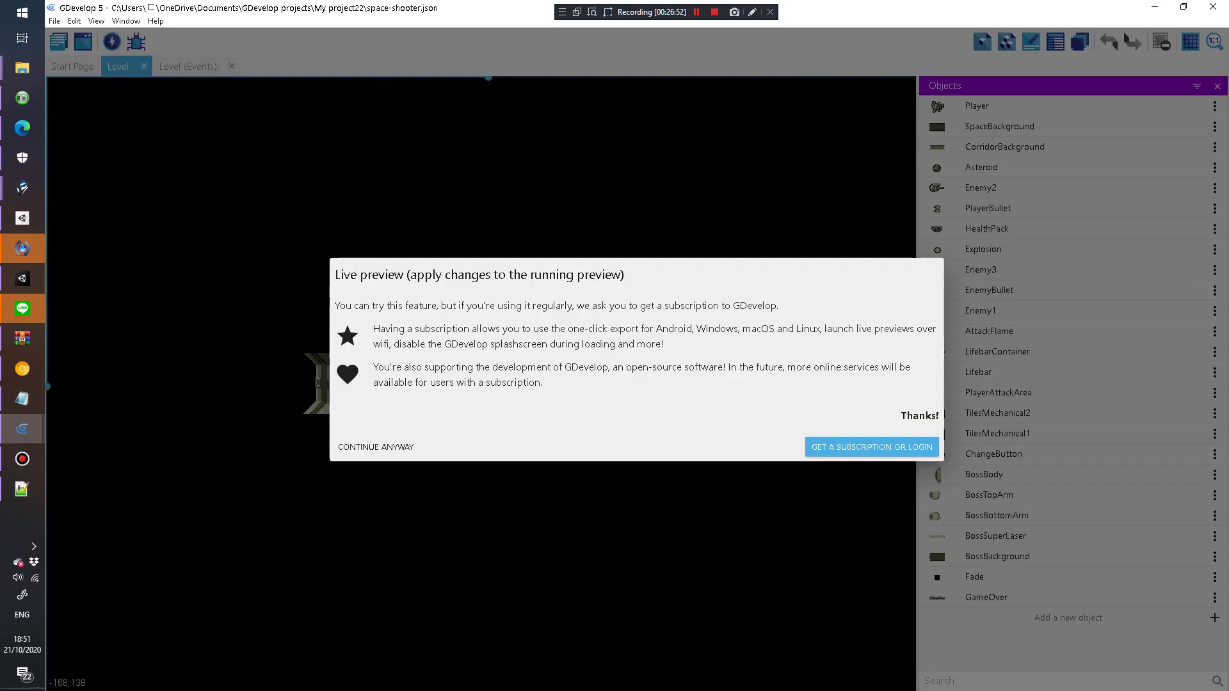
left_click(375, 447)
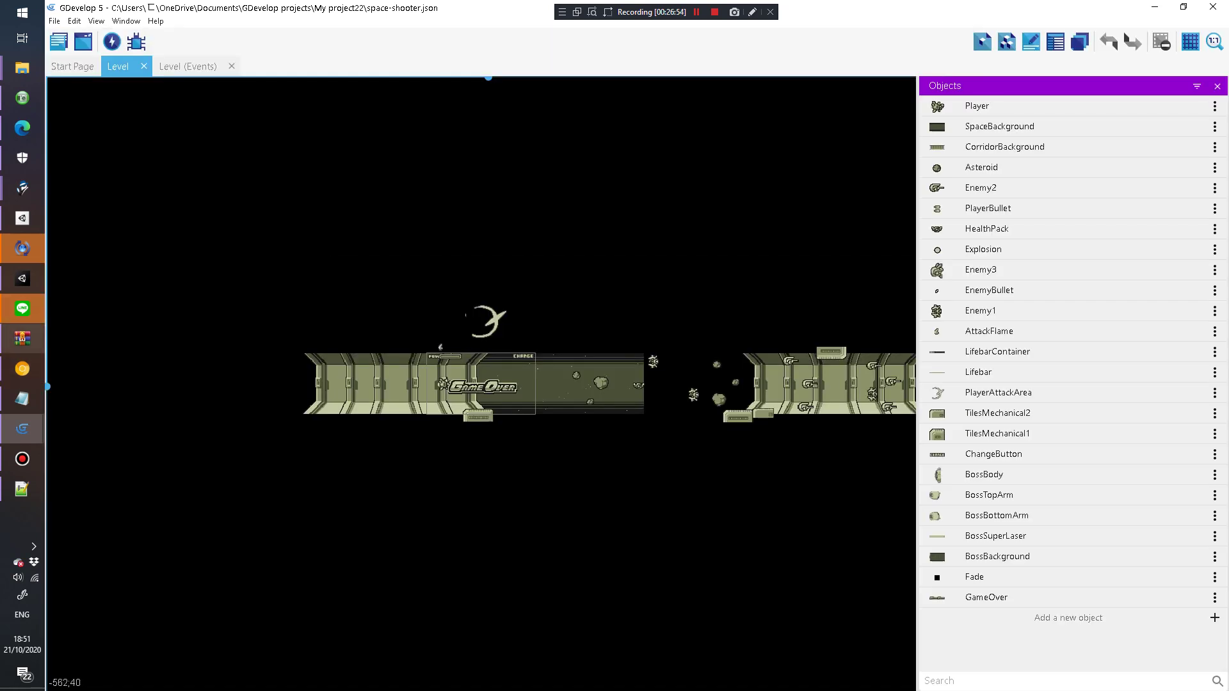
mouse_move(22, 429)
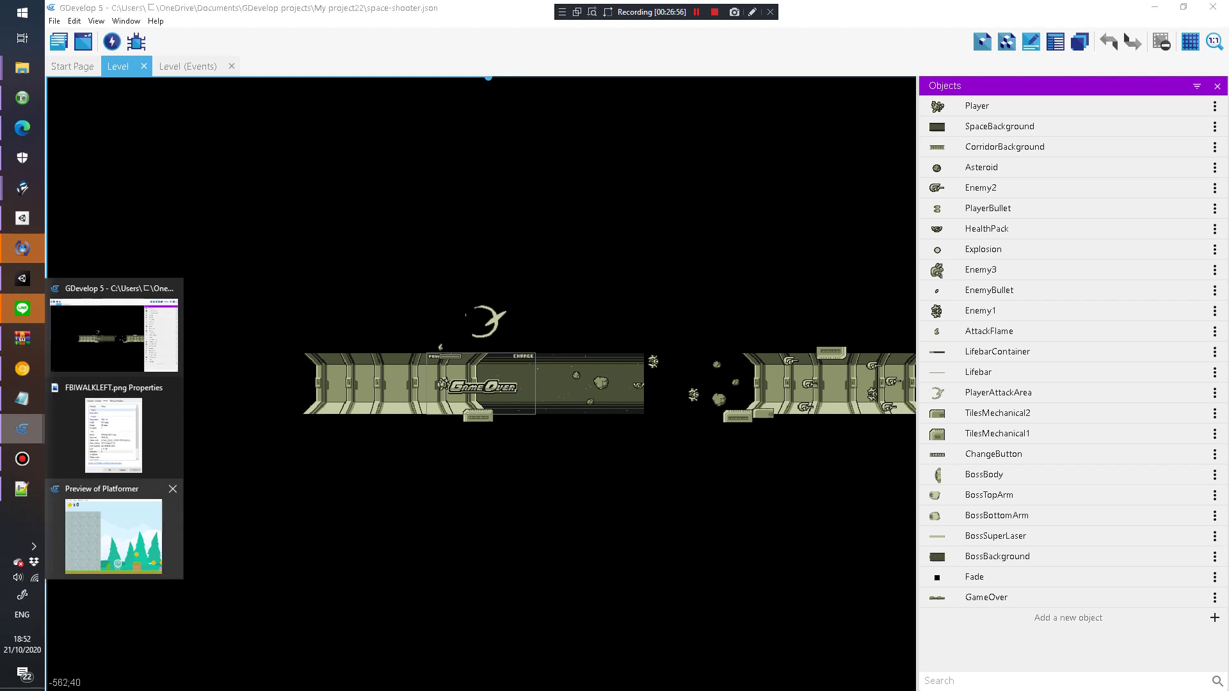
left_click(172, 488)
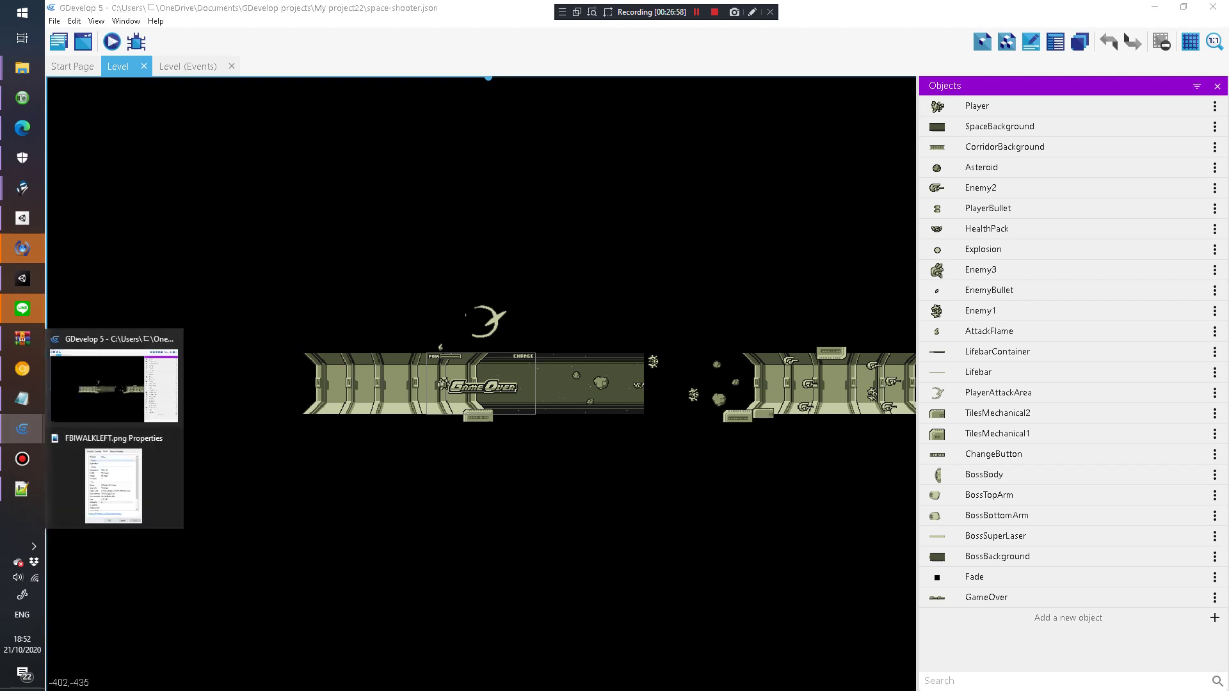
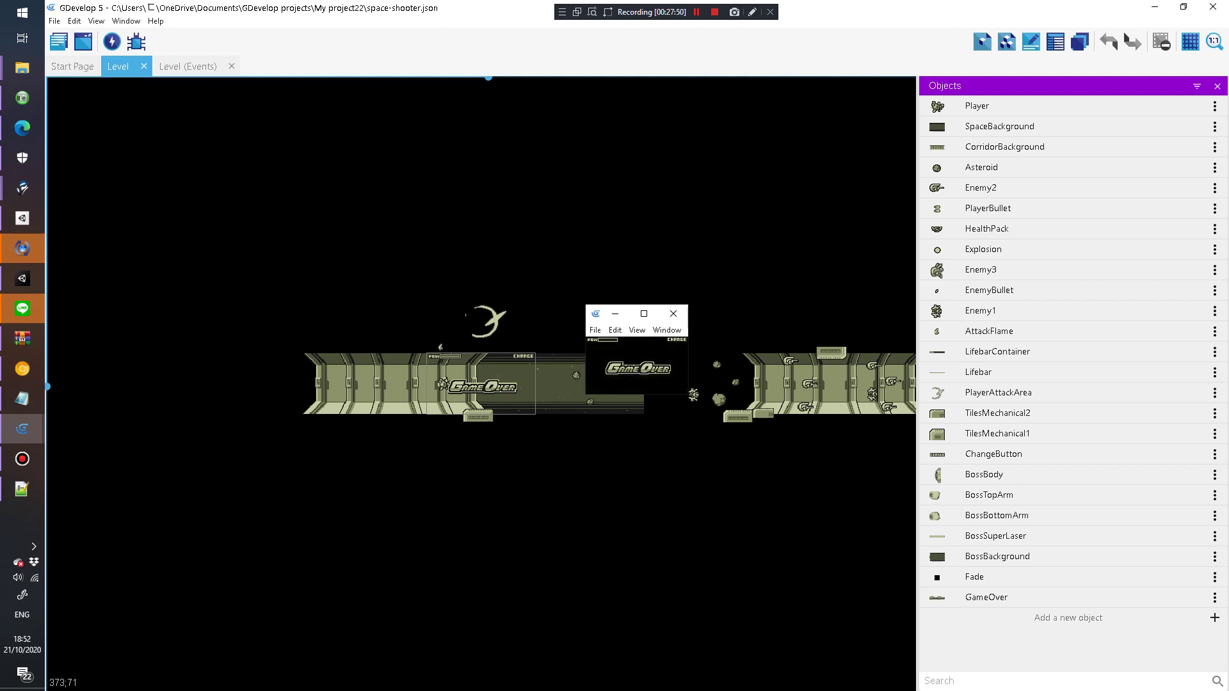
Step: Enlarge and reposition the GD Blade preview window, steer the ship down and back, and close the preview
left_click_drag(689, 396, 1041, 613)
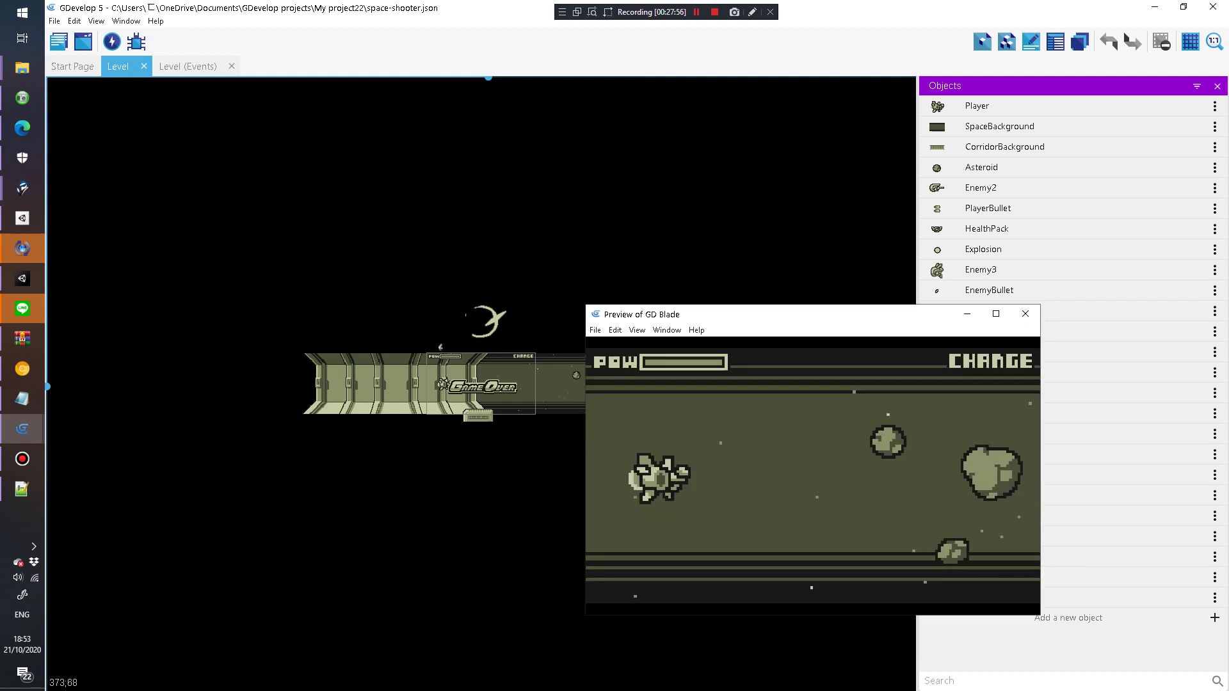
left_click_drag(827, 314, 626, 177)
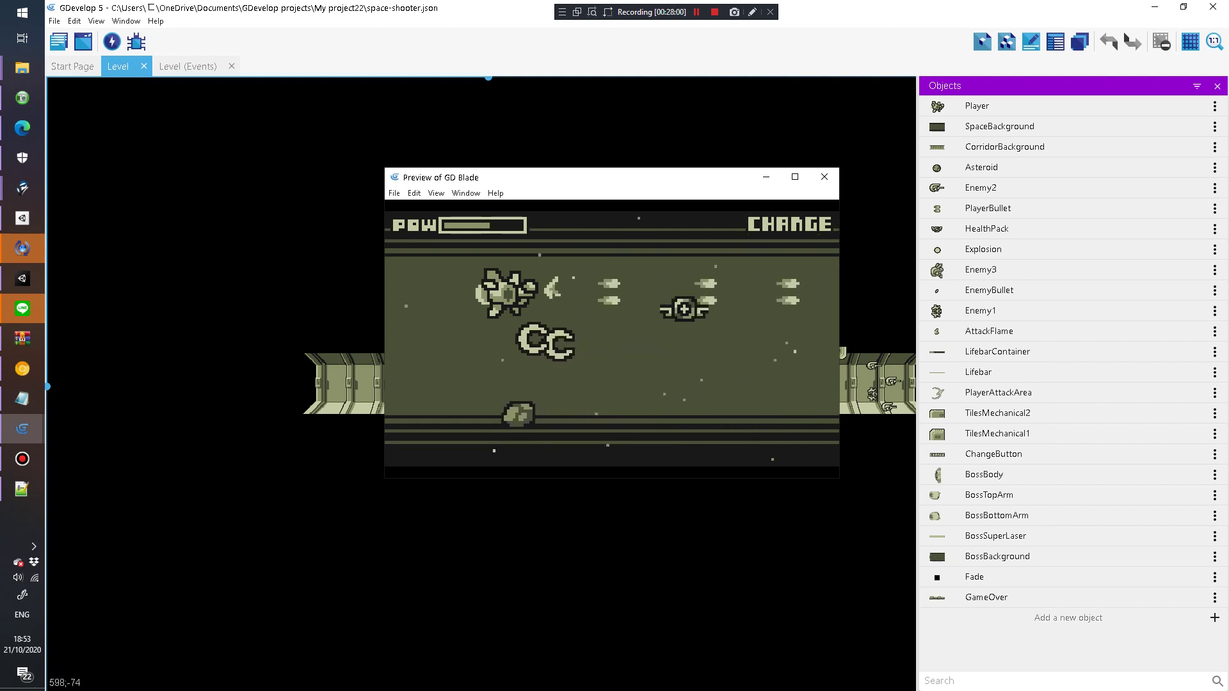
key("Down")
key("Left")
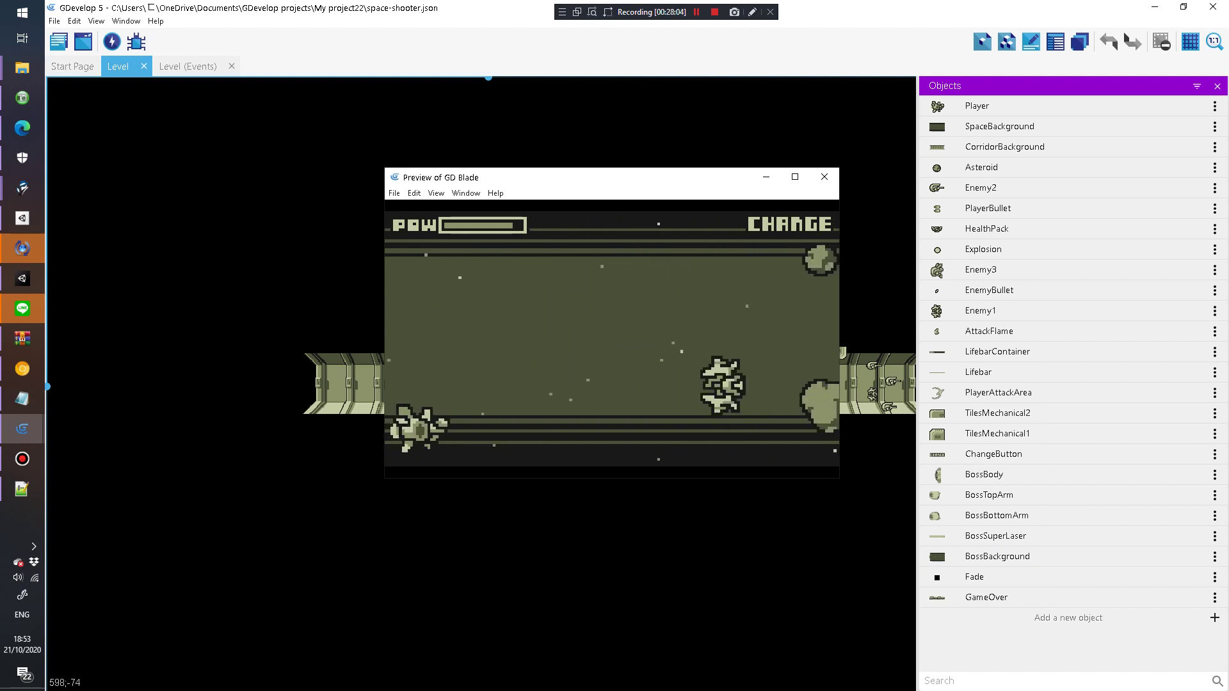
key("alt+F4")
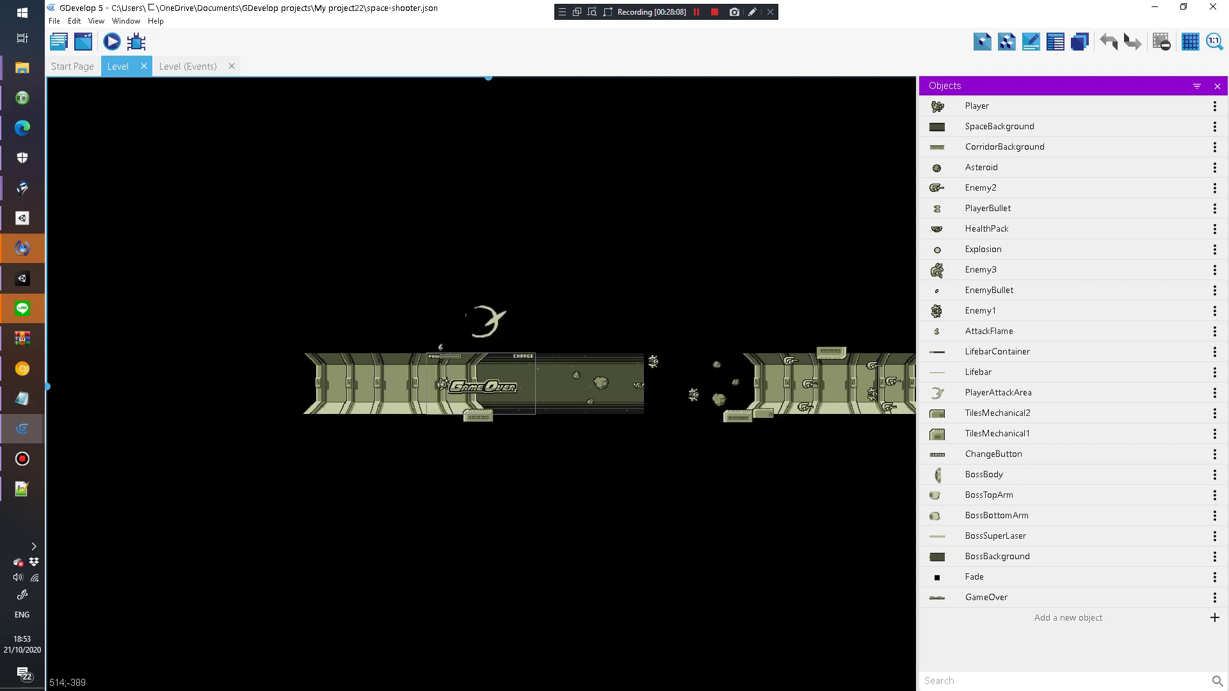
Step: Preview the only animation of the Enemy3 object and leave its editor without applying changes
double_click(981, 269)
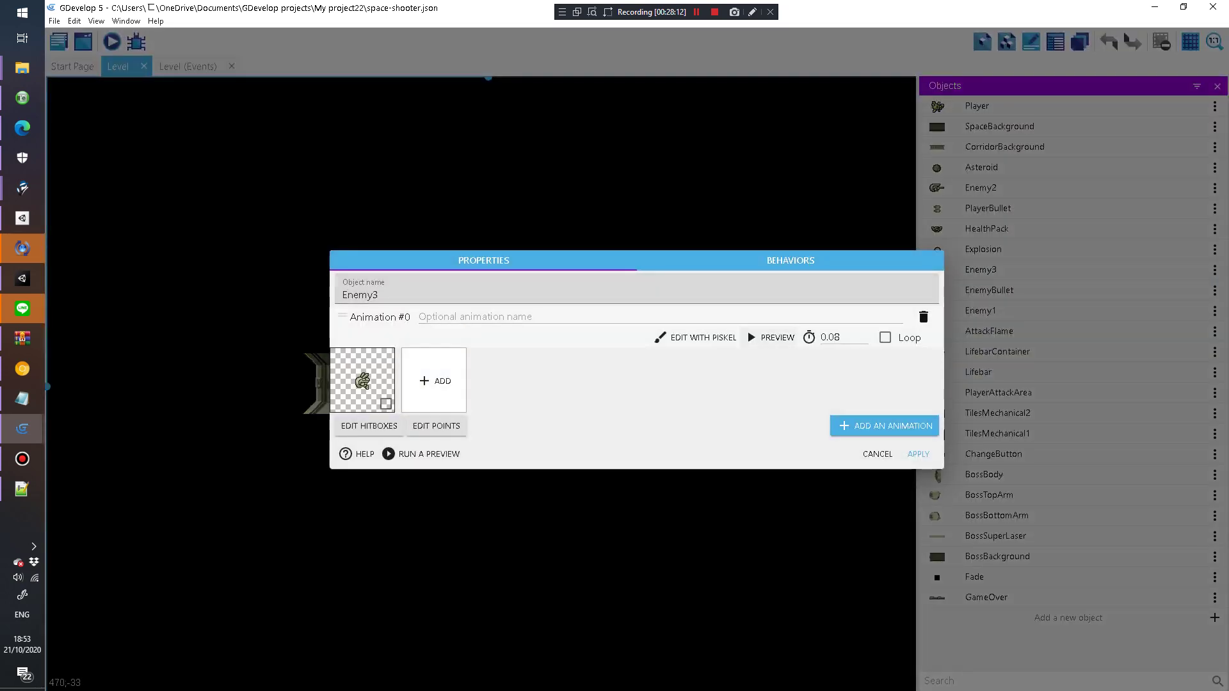
left_click(772, 338)
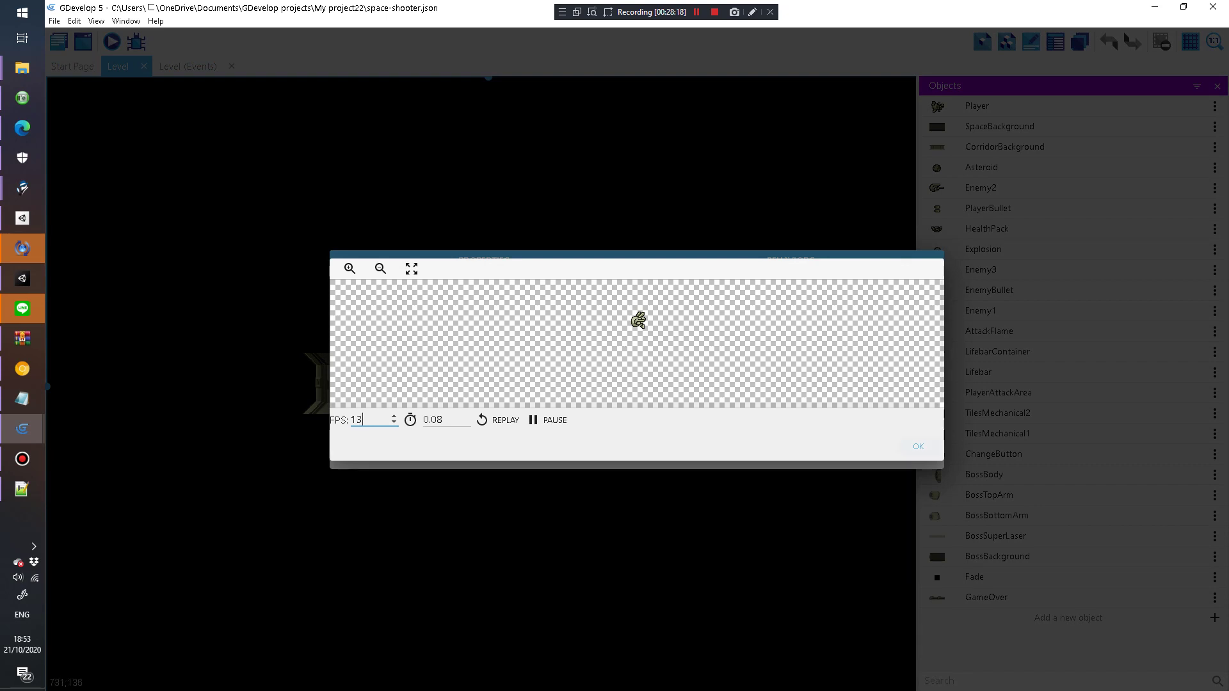
key("Escape")
key("Escape")
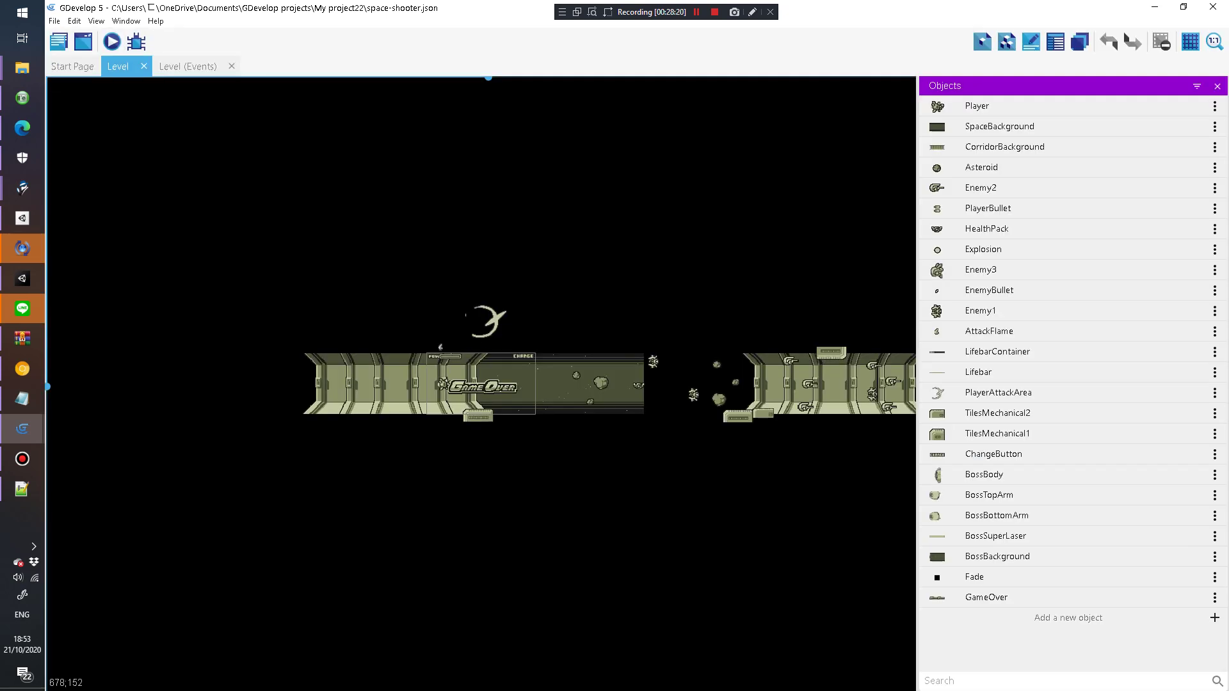
Step: Preview the TurnLeft animation of the Enemy1 object and close its editor with Apply
double_click(985, 310)
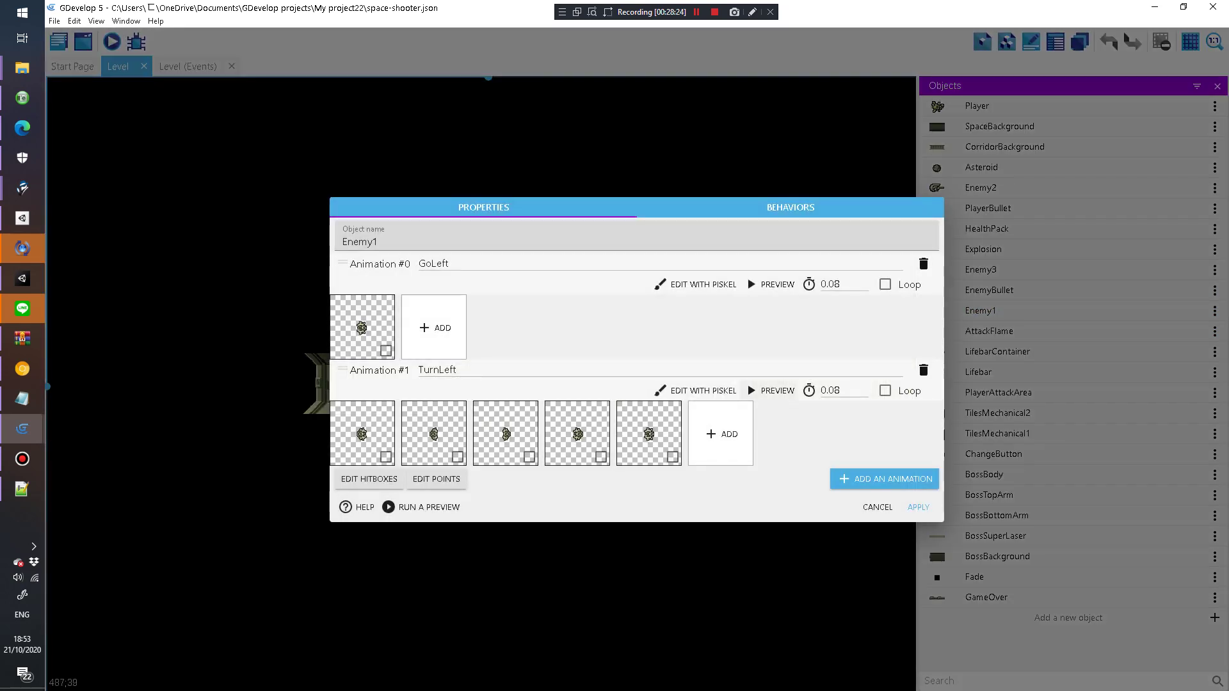
left_click(772, 390)
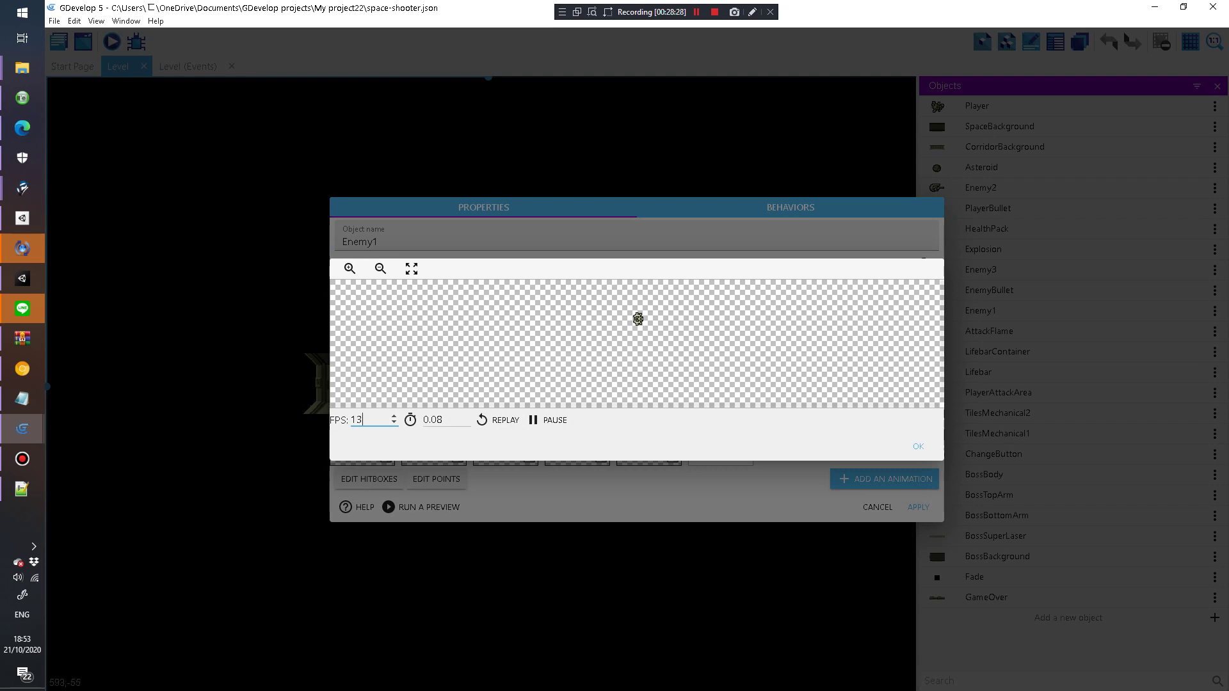
left_click(918, 446)
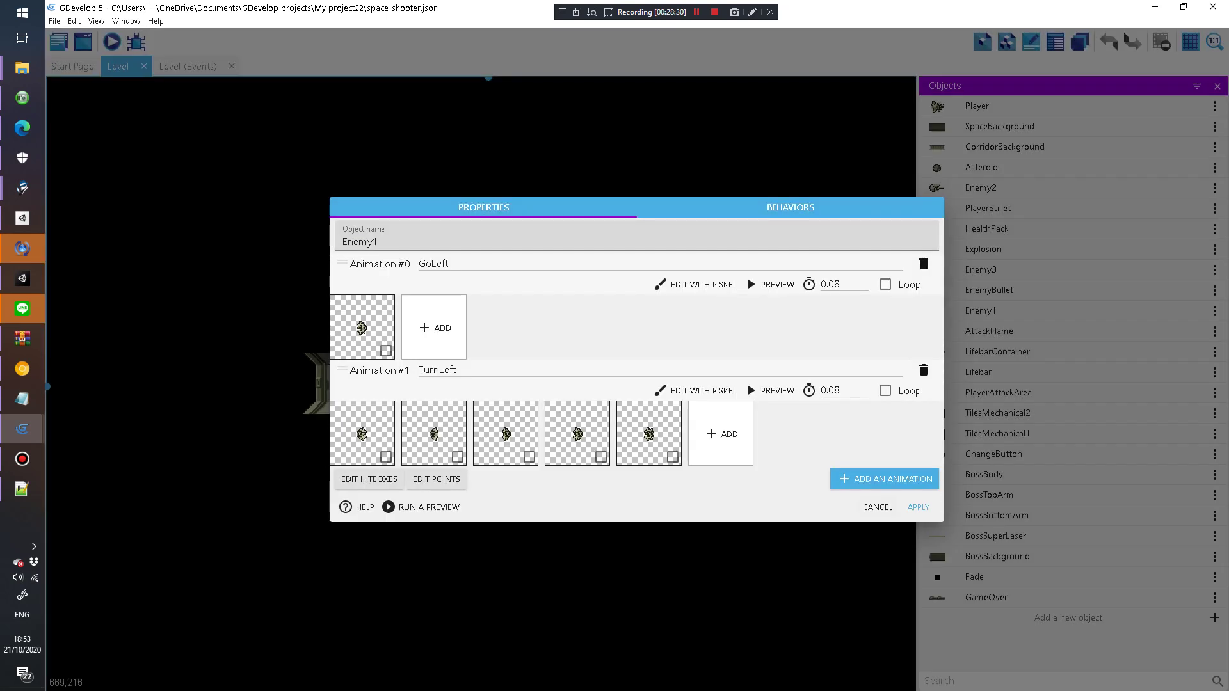
left_click(918, 507)
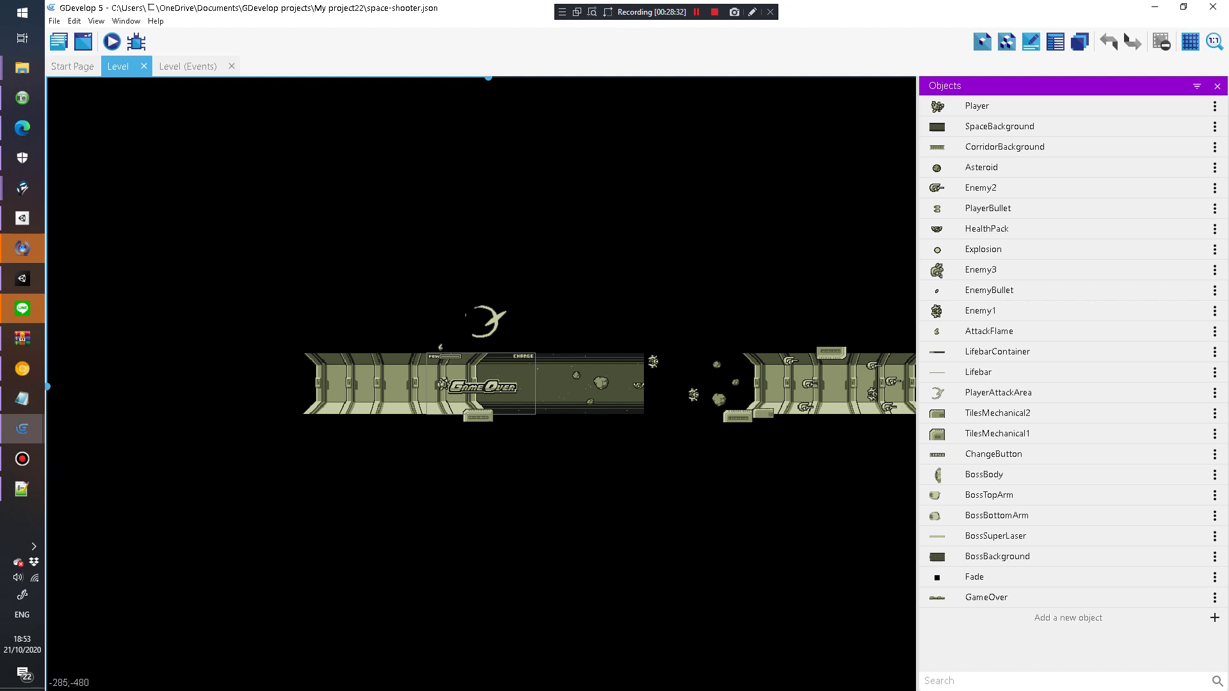
Step: Create a new game from the Geometry Monster starter in the My project23 folder and hide the project manager
key("alt+f")
key("Return")
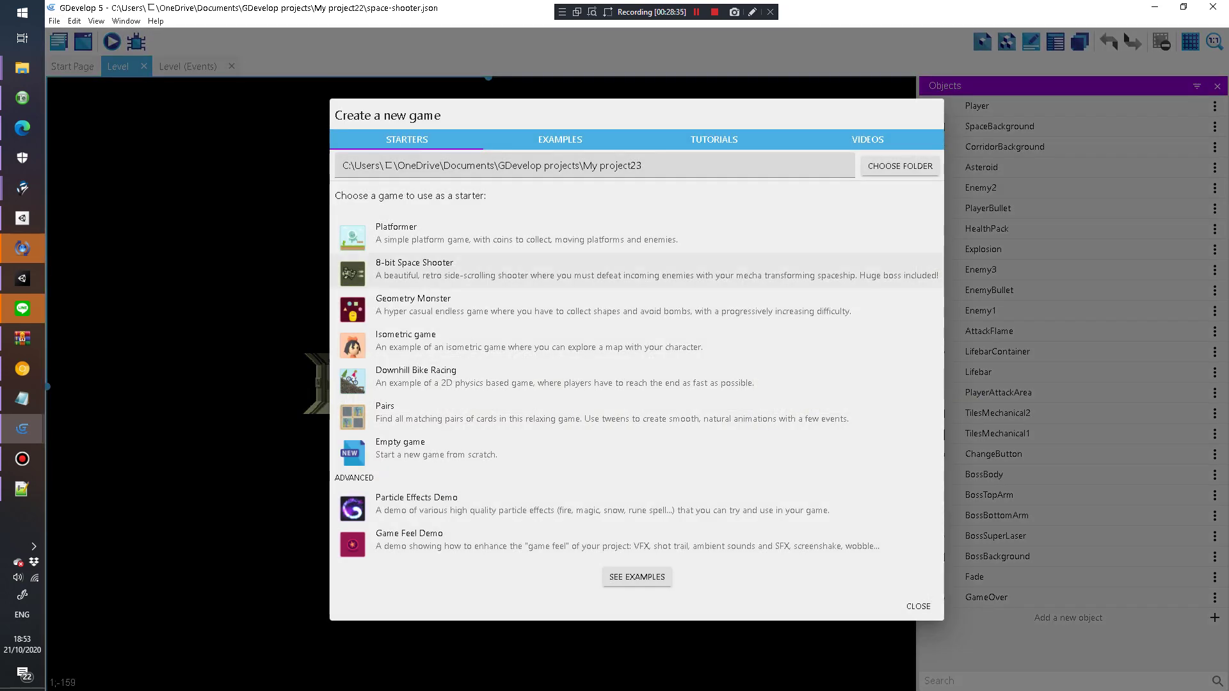
left_click(576, 305)
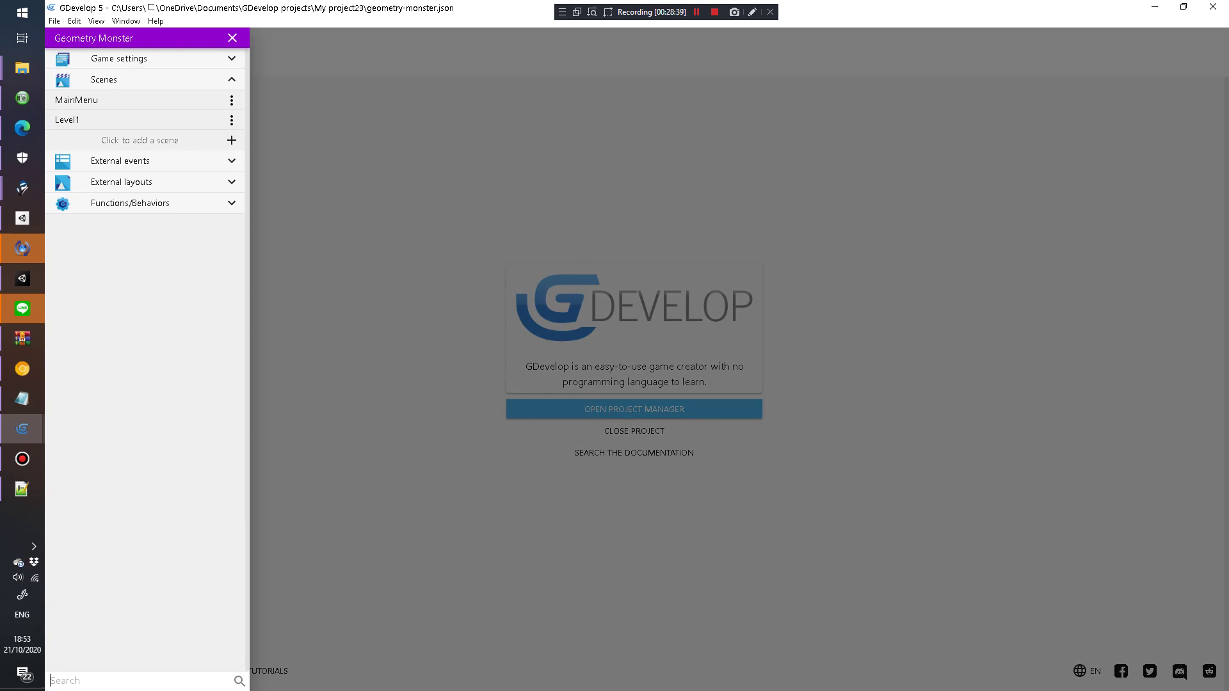
key("Escape")
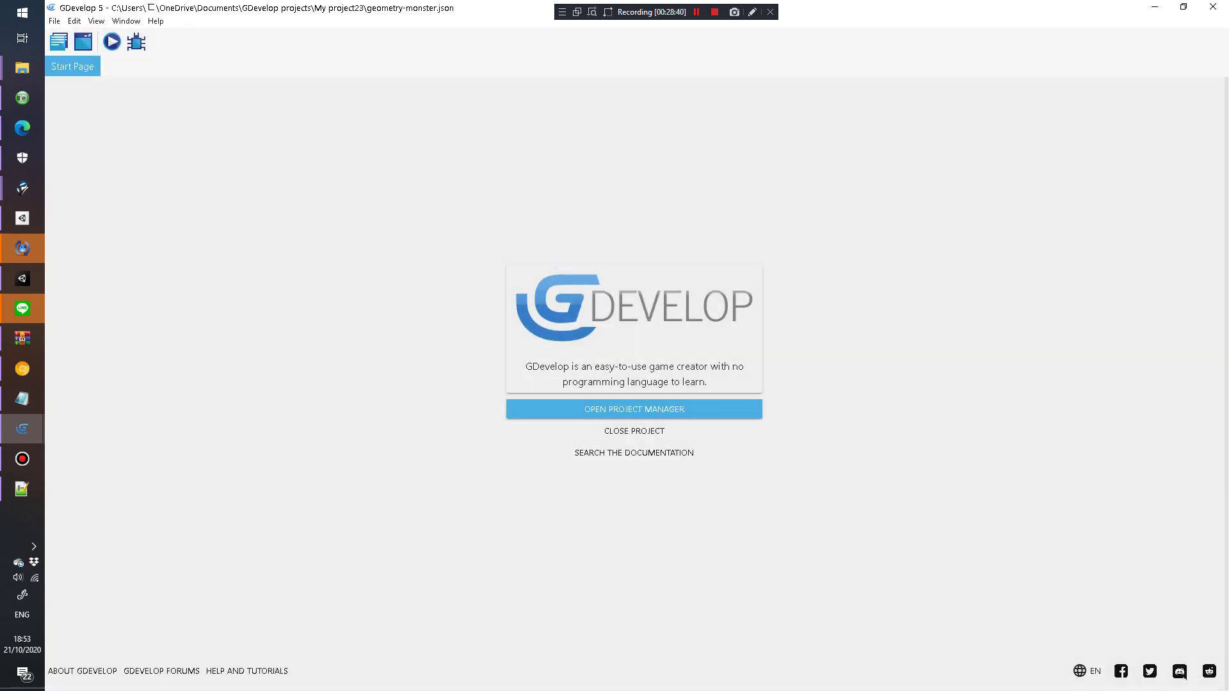
Step: Play the Geometry Monster preview, moving the monster from side to side to catch falling shapes until game over, and close it
left_click(112, 42)
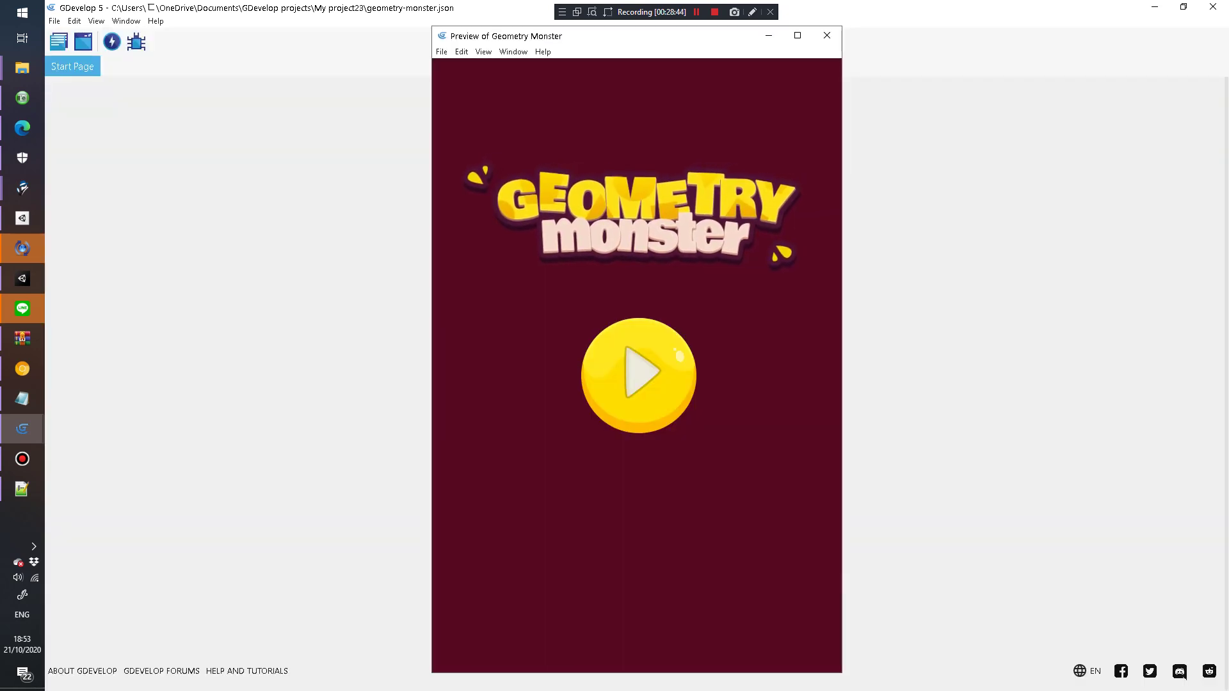
left_click(638, 375)
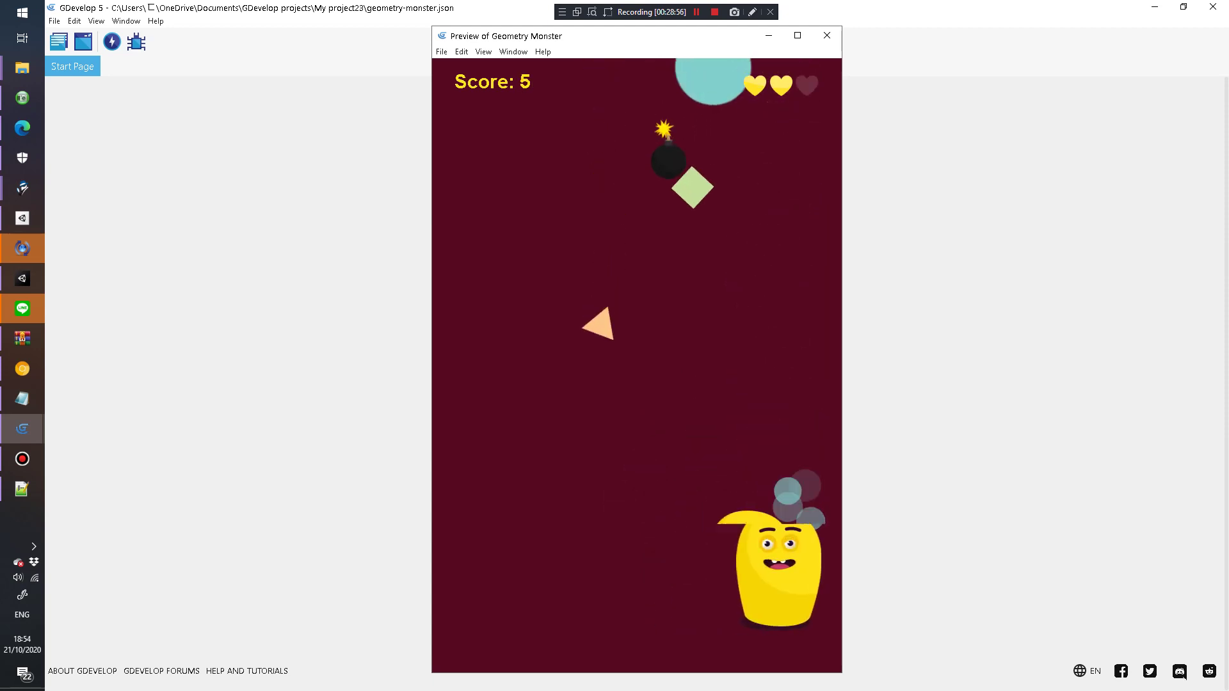
key("Left")
key("Left")
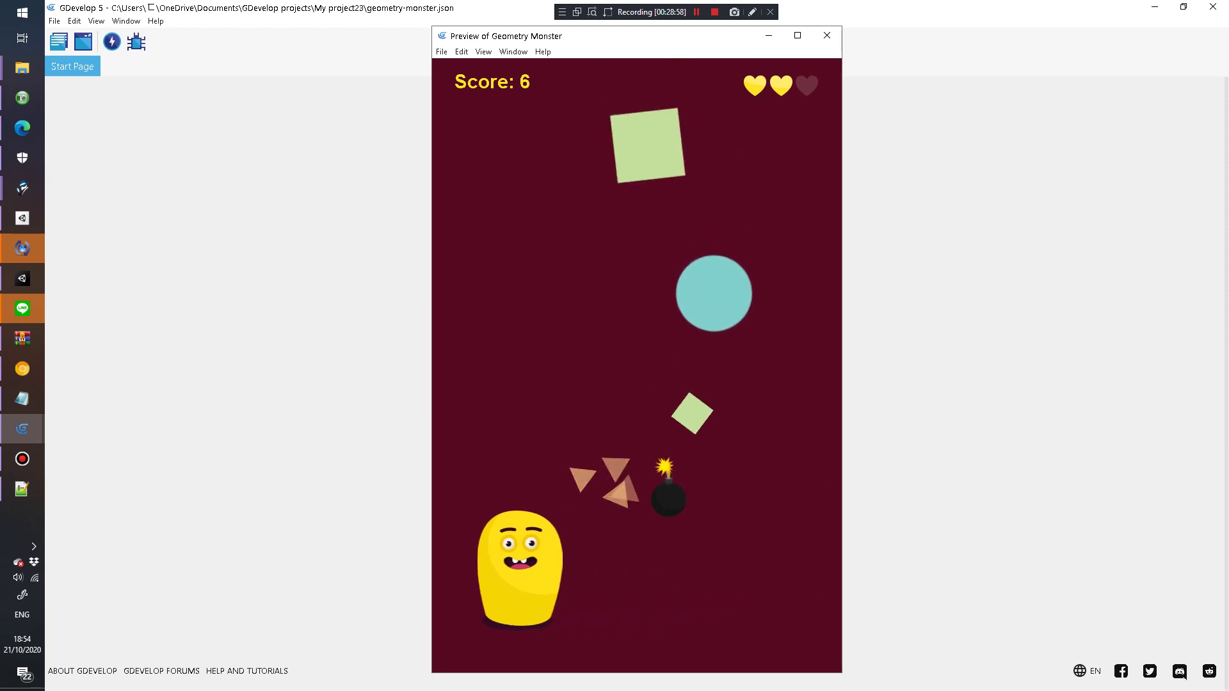
key("Right")
key("Left")
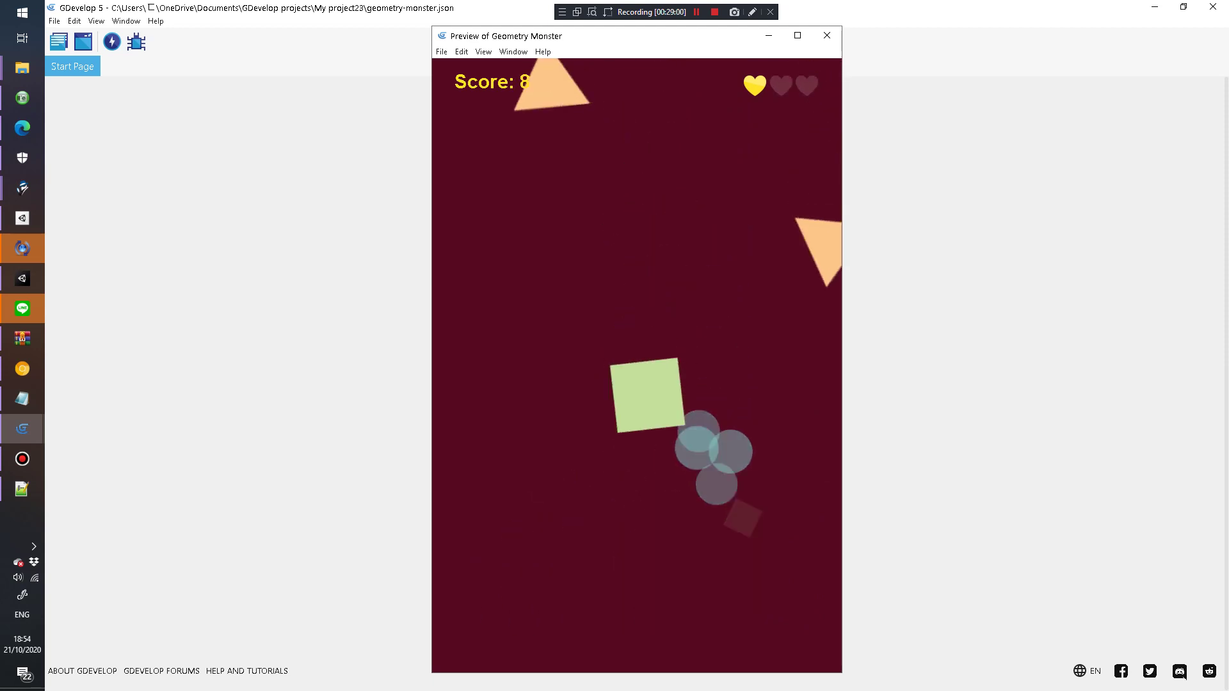
key("Left")
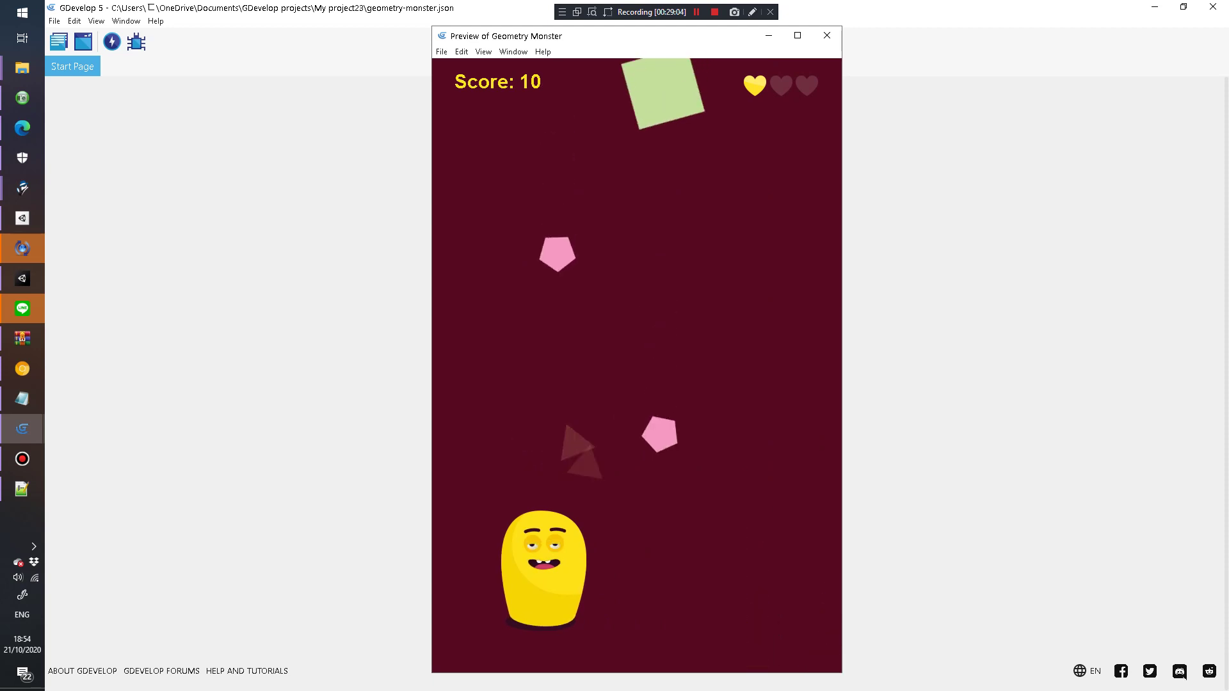
key("Right")
key("Right")
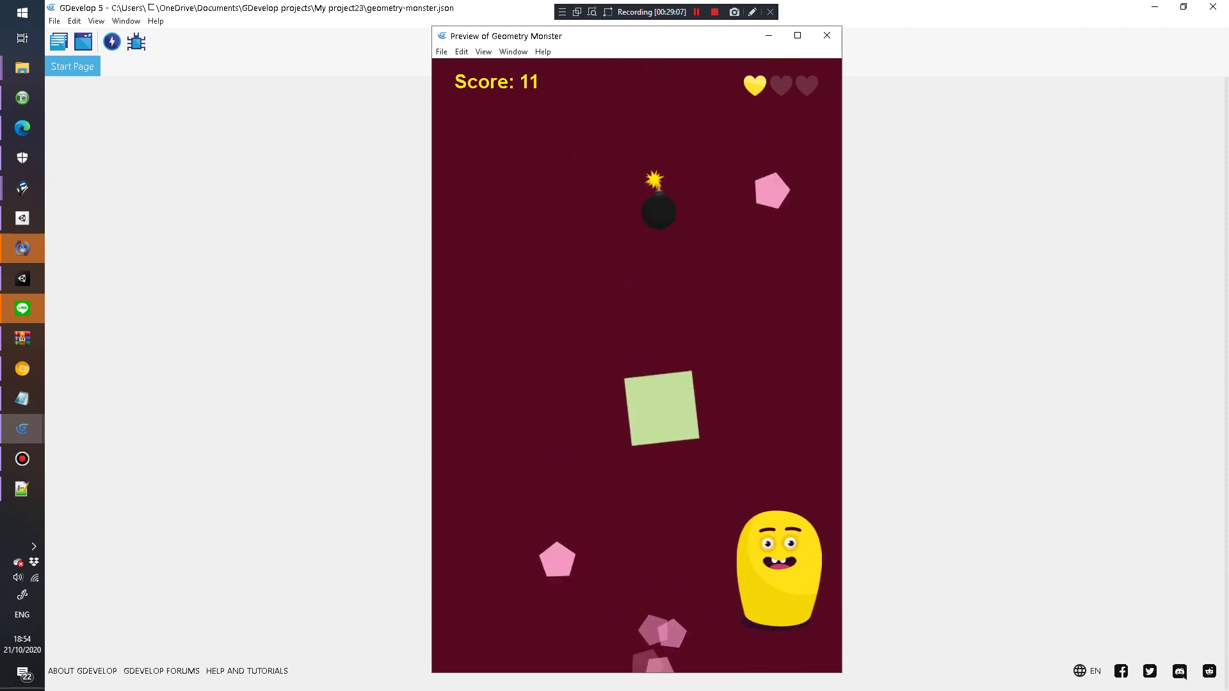
key("Left")
key("Left")
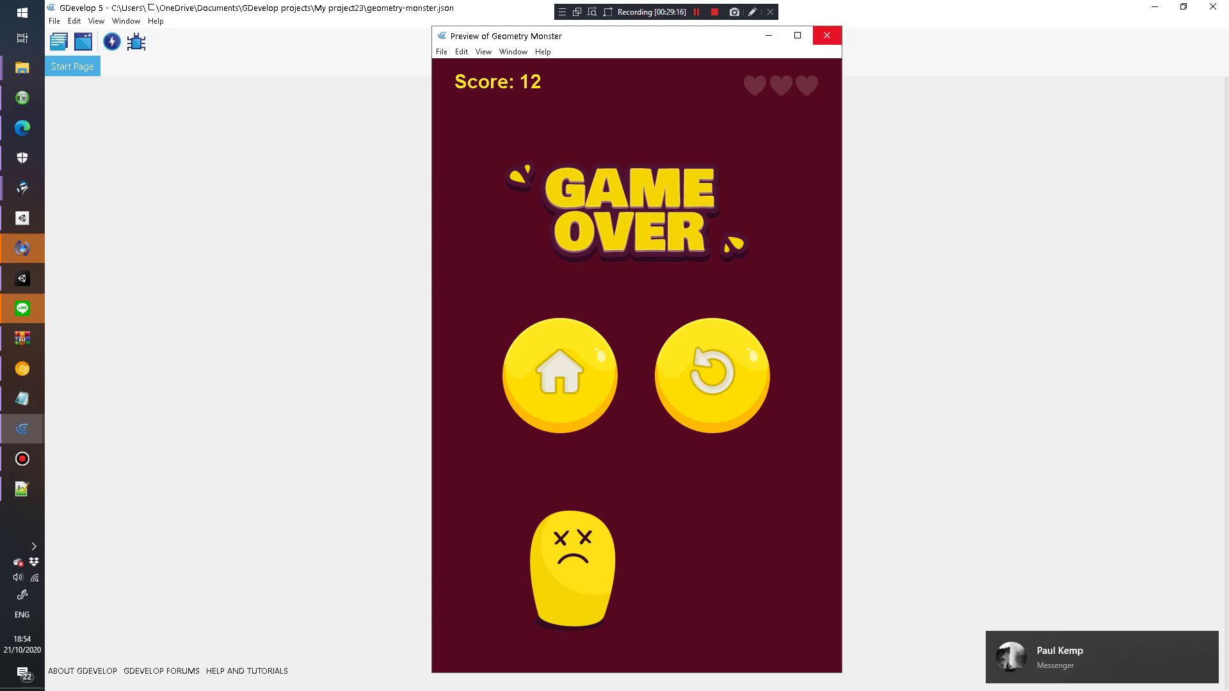
left_click(827, 35)
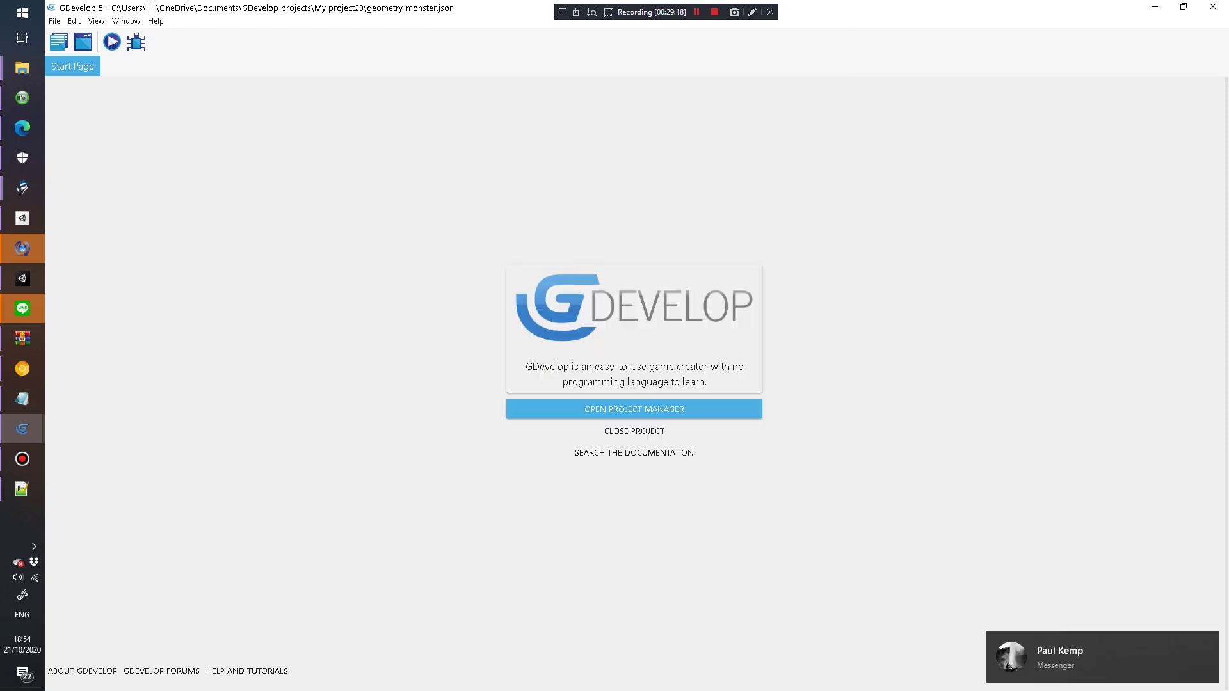
Step: Create a new game from the Isometric game starter in the My project24 folder
left_click(54, 21)
left_click(71, 37)
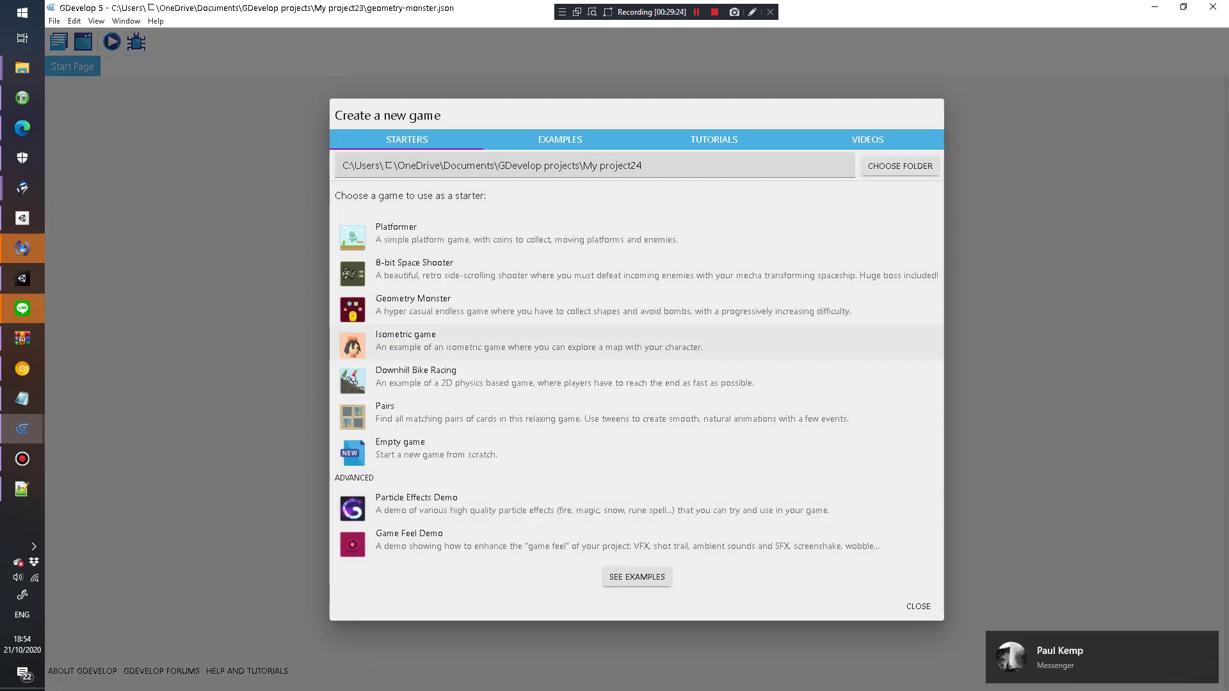
left_click(601, 342)
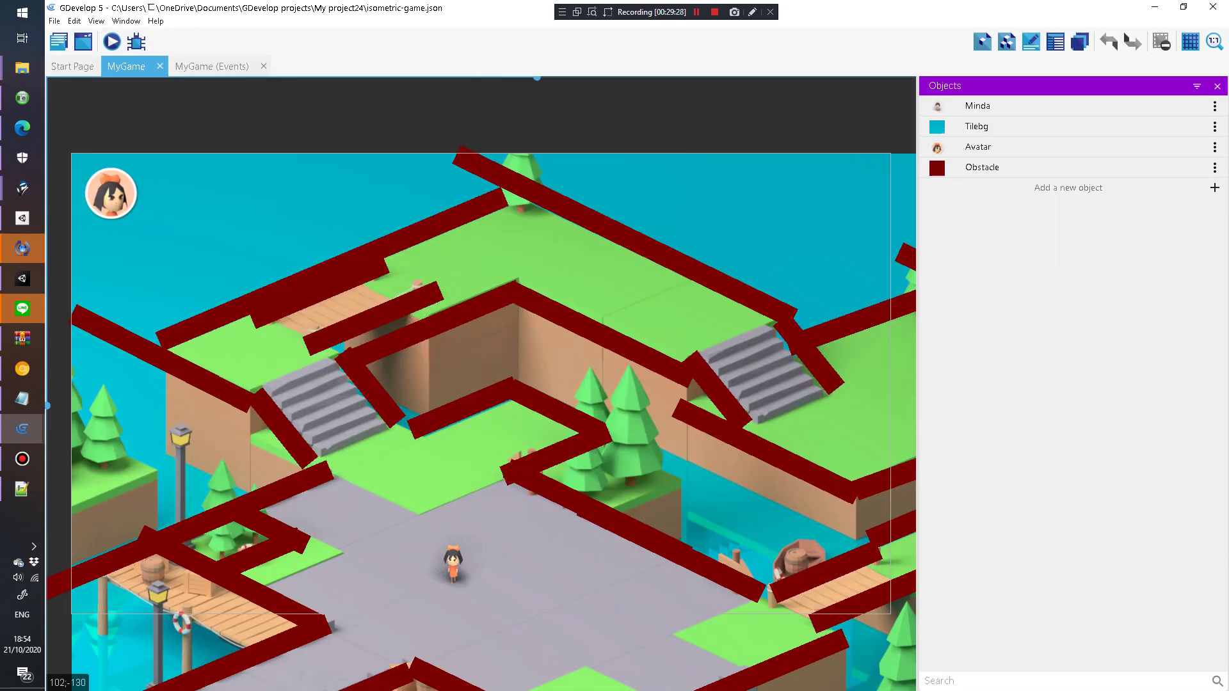
Step: Preview the isometric game and walk the character from the plaza across the wooden bridge and down the far stairs to the lawn
left_click(112, 41)
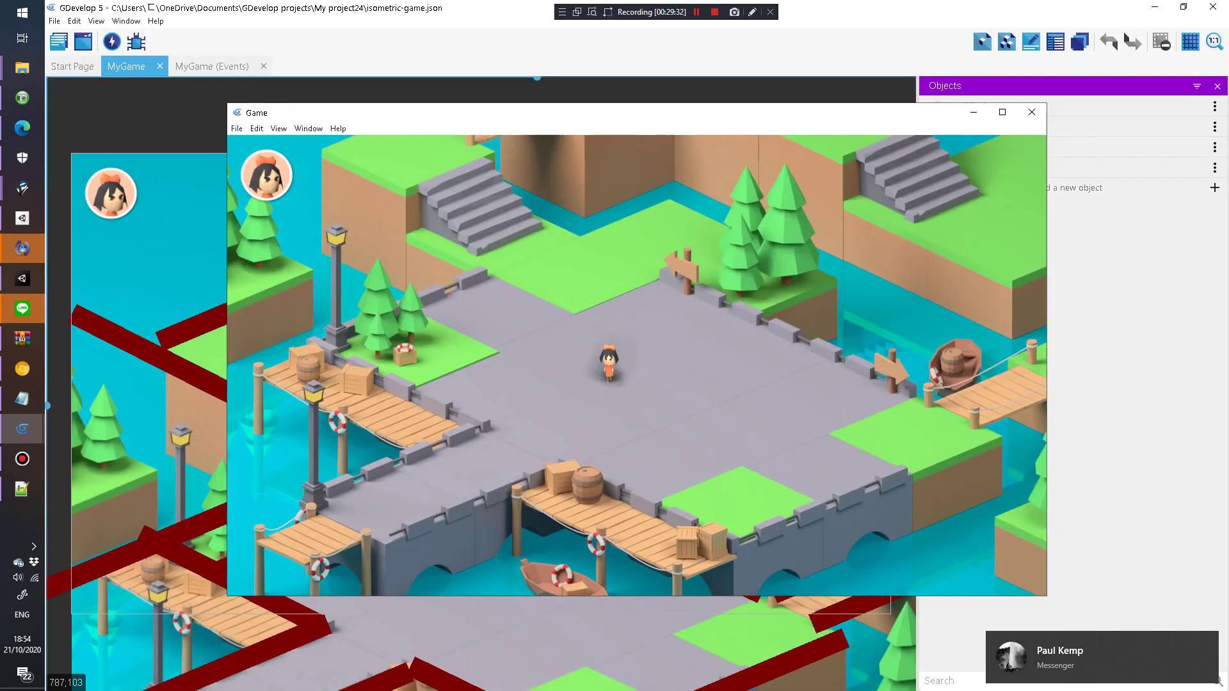
key("Up")
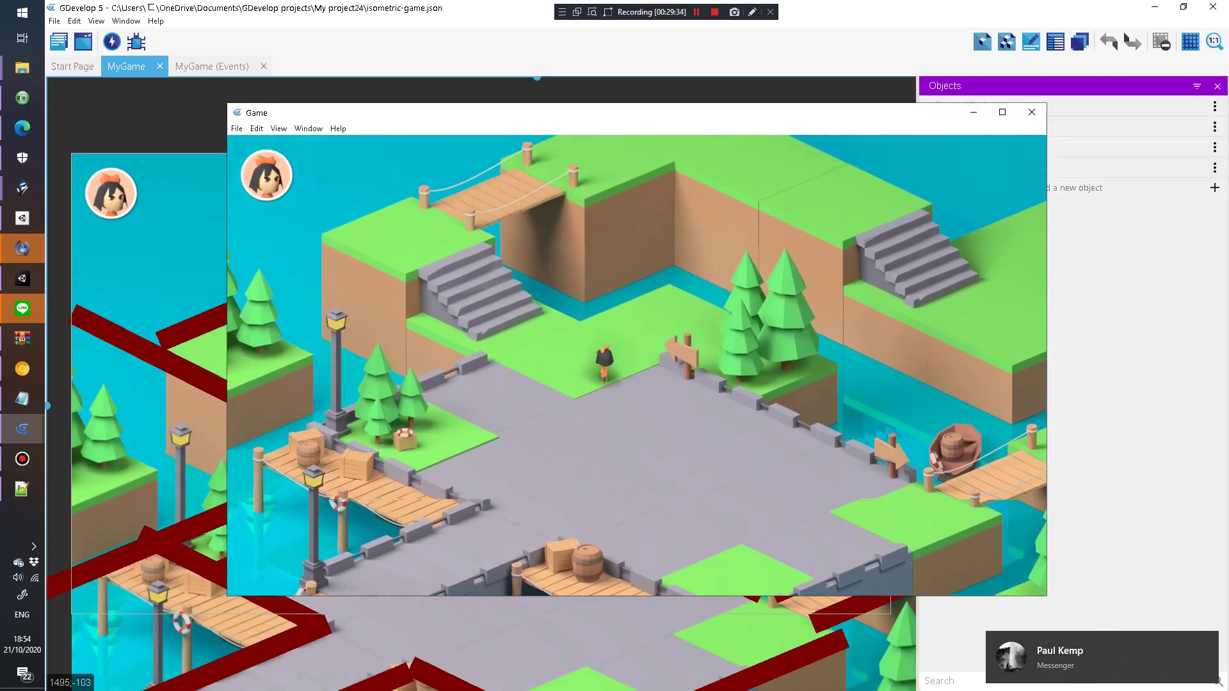
key("Up")
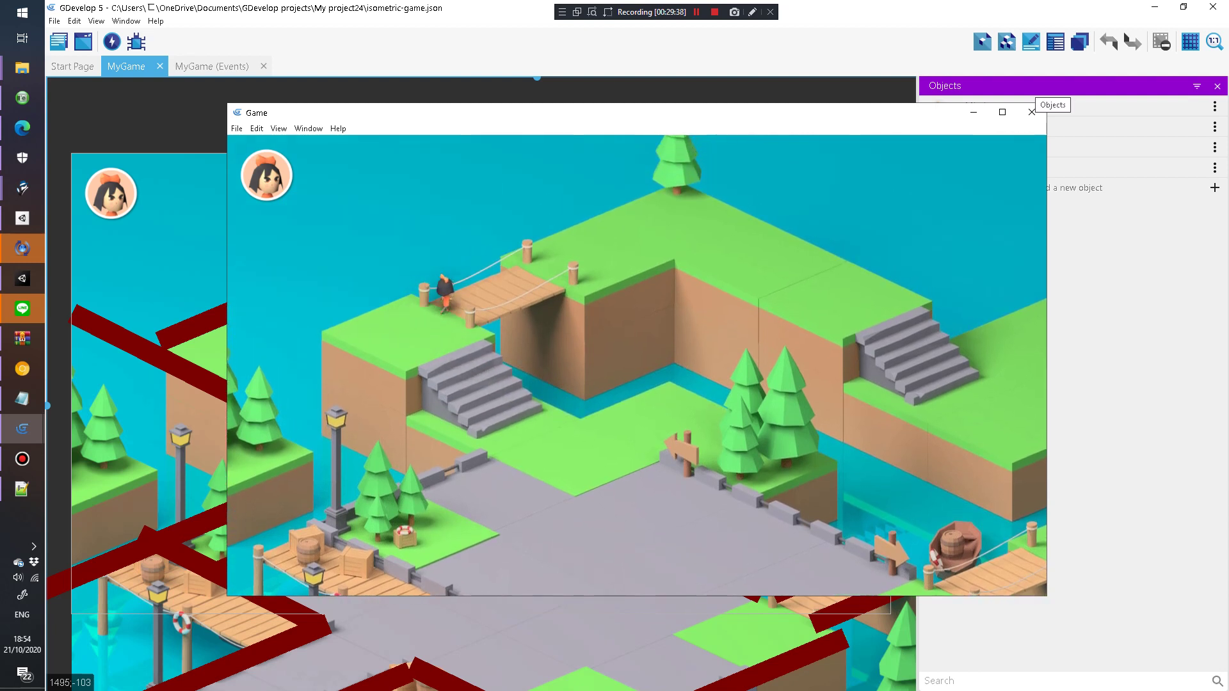
key("Right")
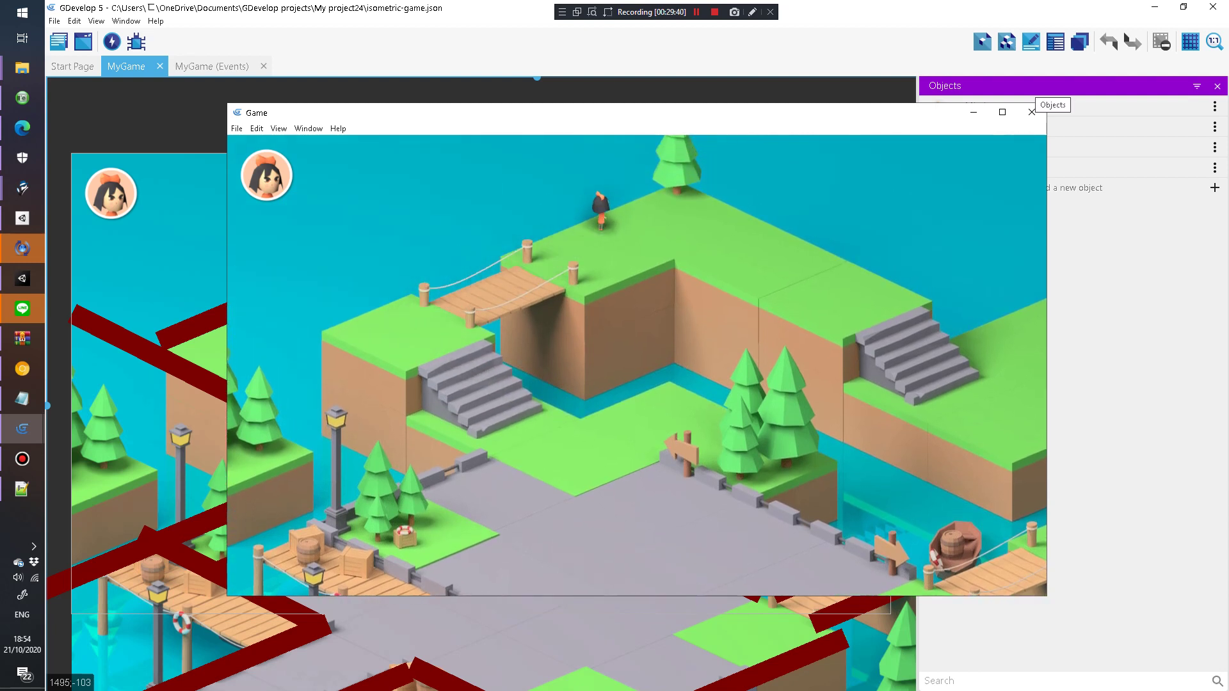
key("Down")
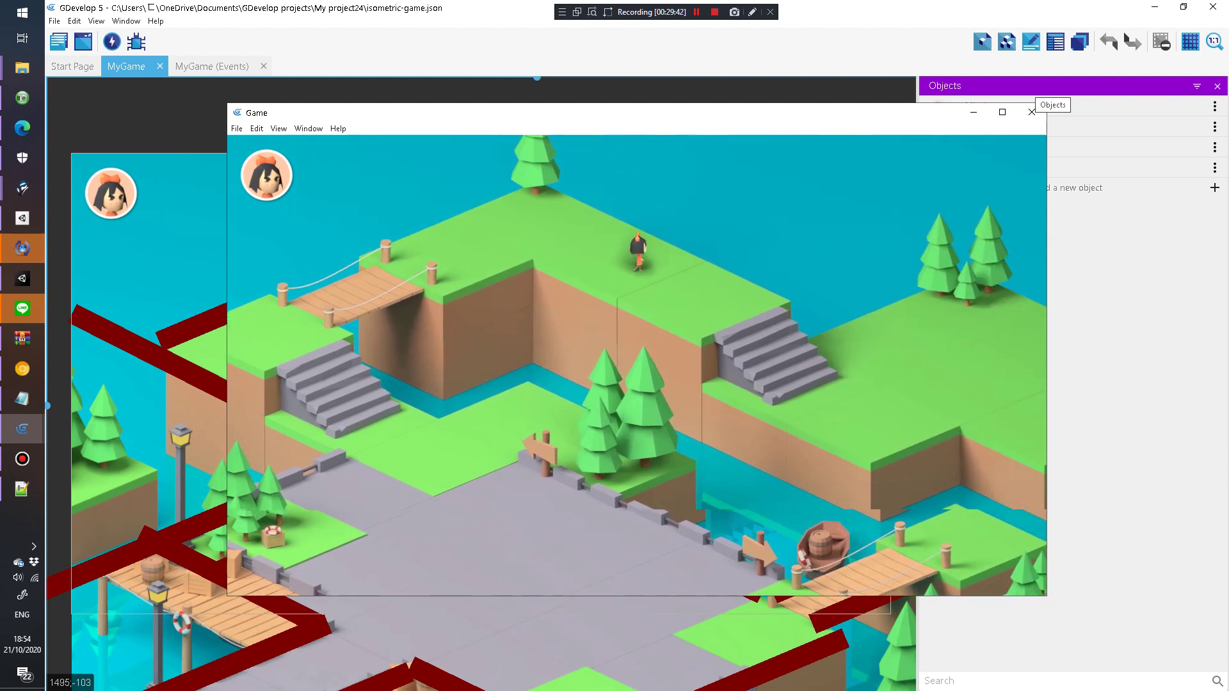
key("Down")
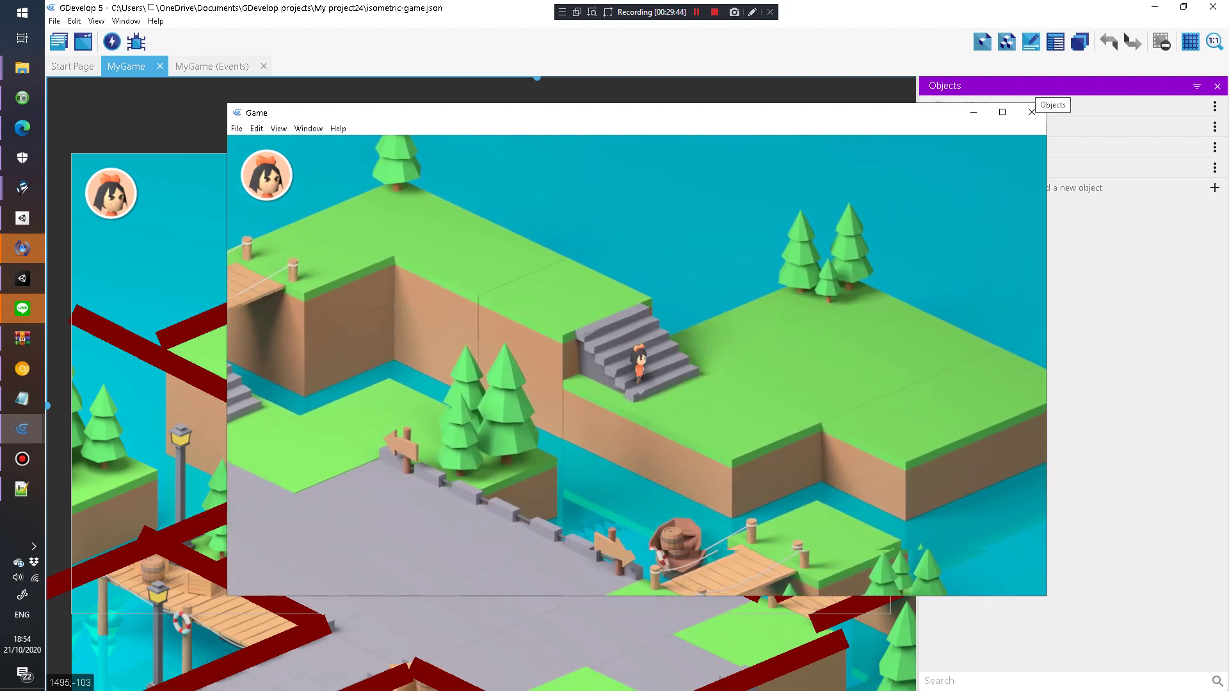
key("Right")
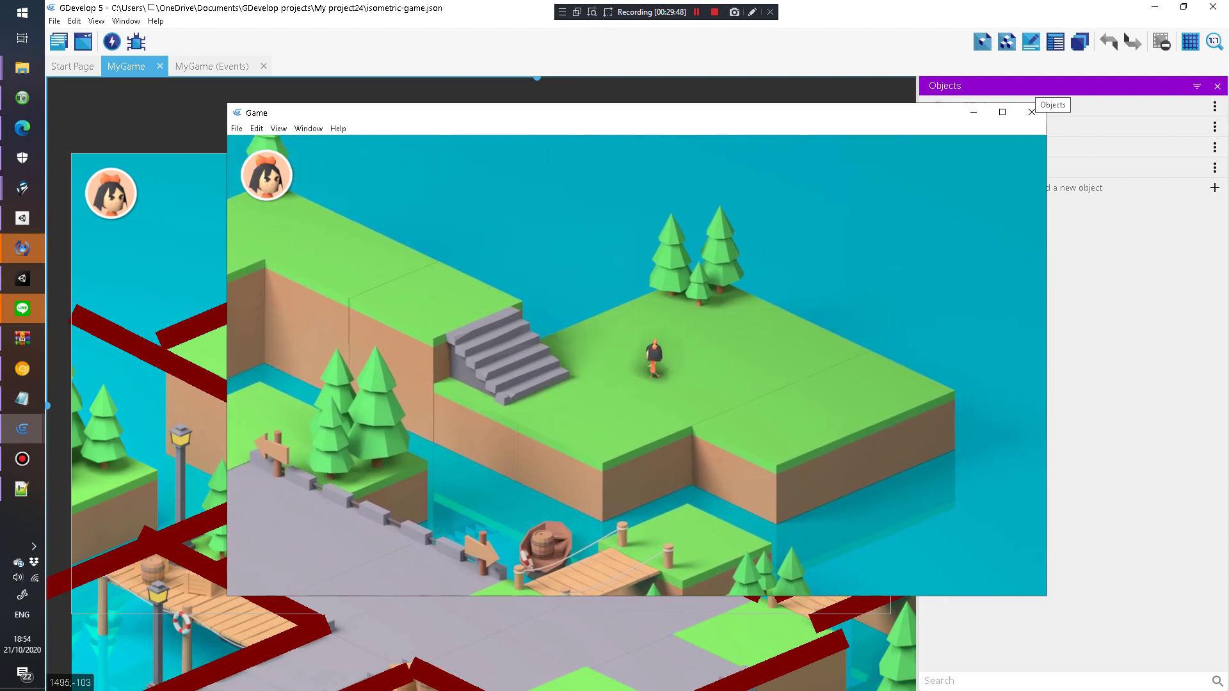
Step: Walk the character back over the bridge and down the near stairs to the plaza, and close the preview
key("Up")
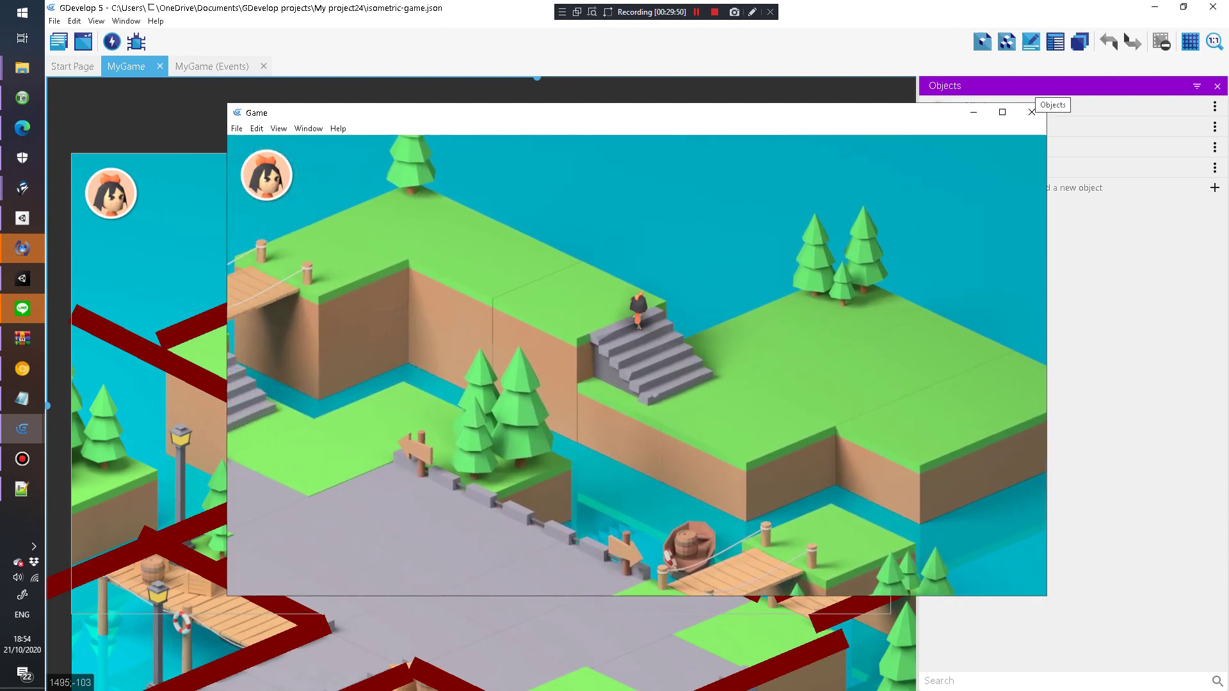
key("Up")
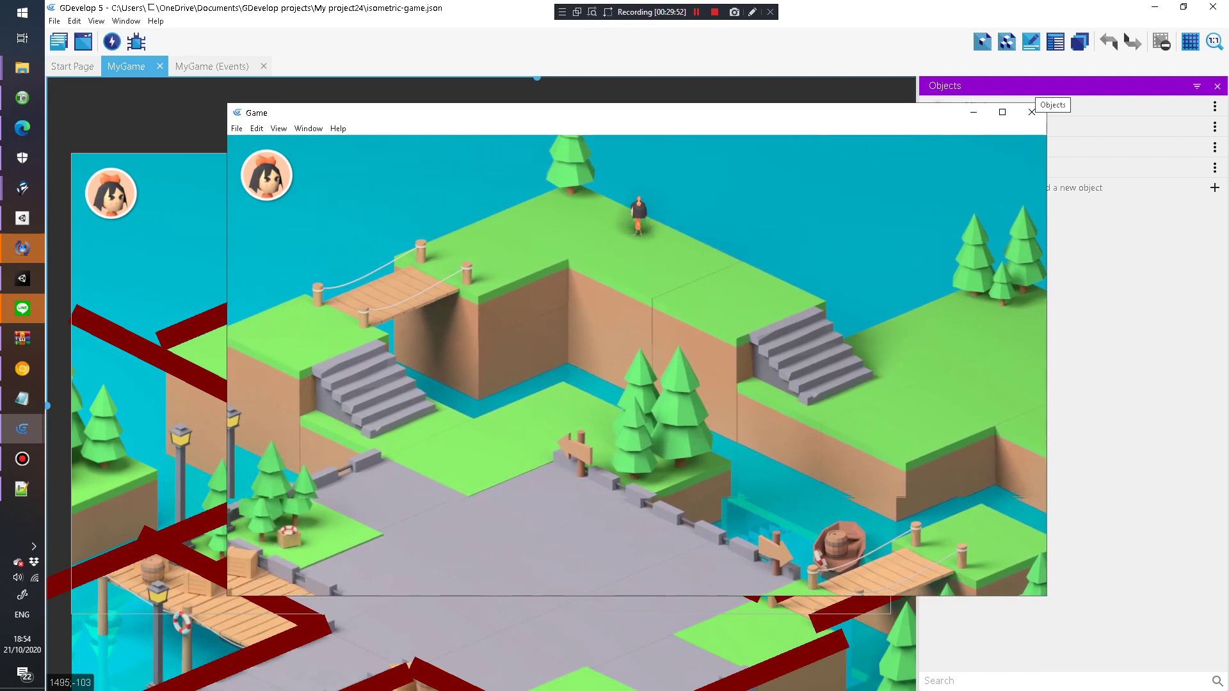
key("Left")
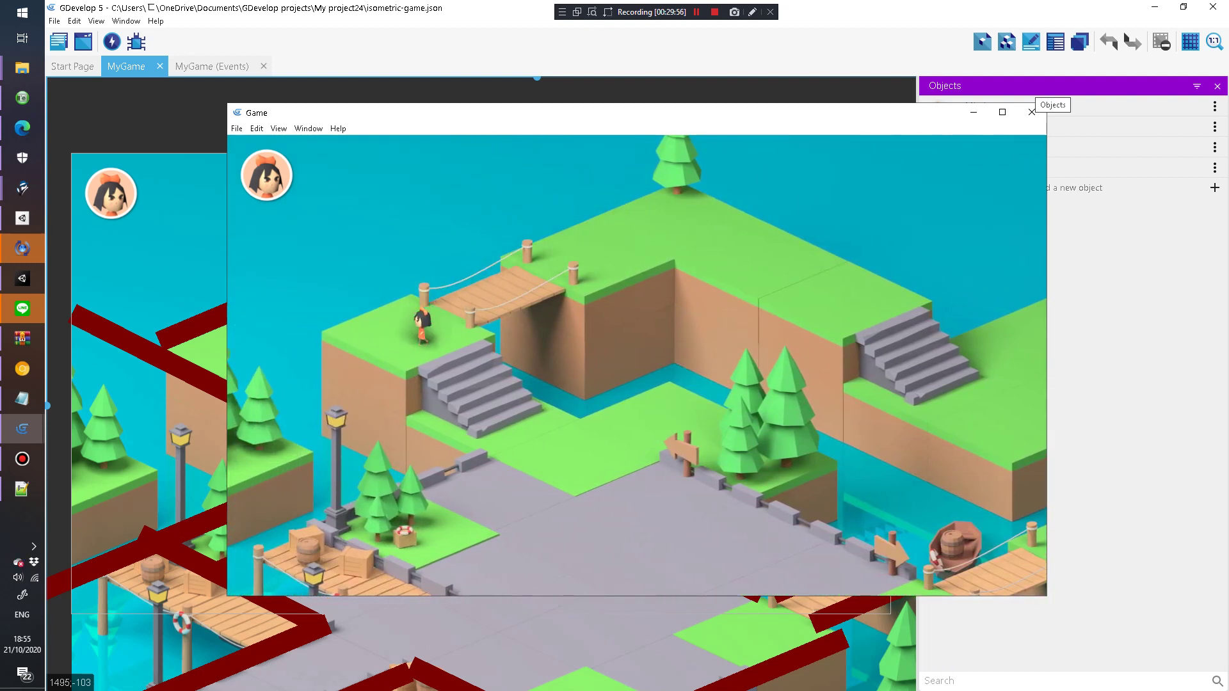
key("Down")
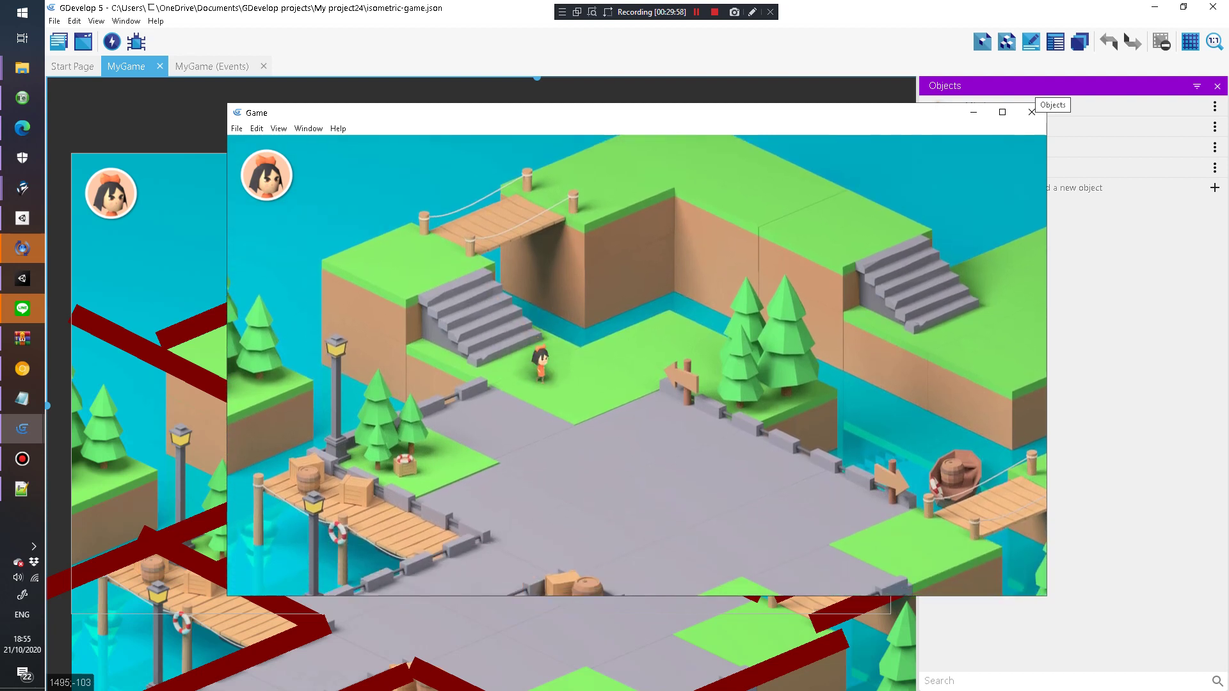
key("Right")
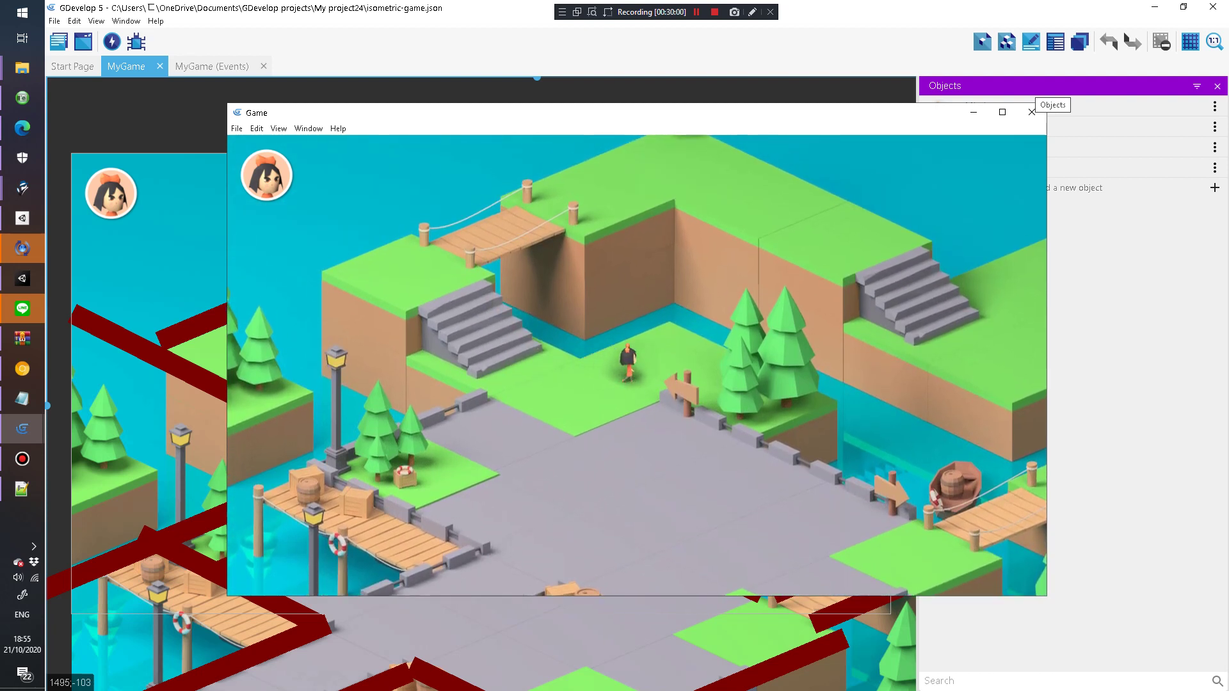
key("Left")
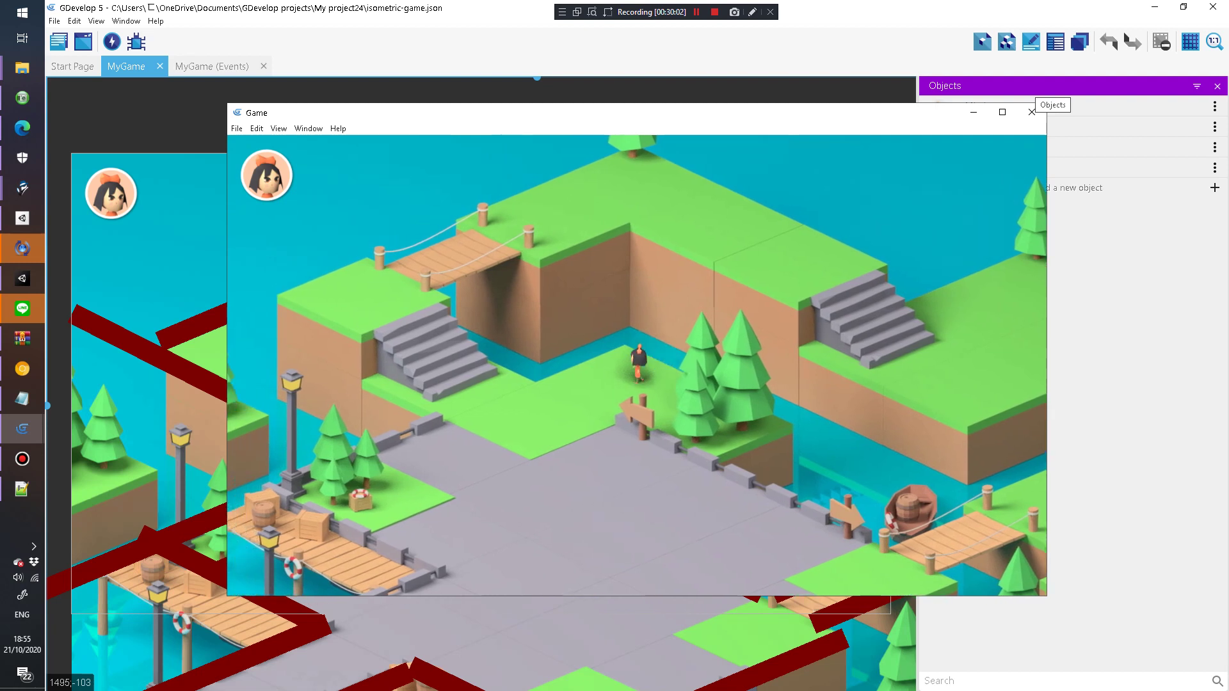
key("Left")
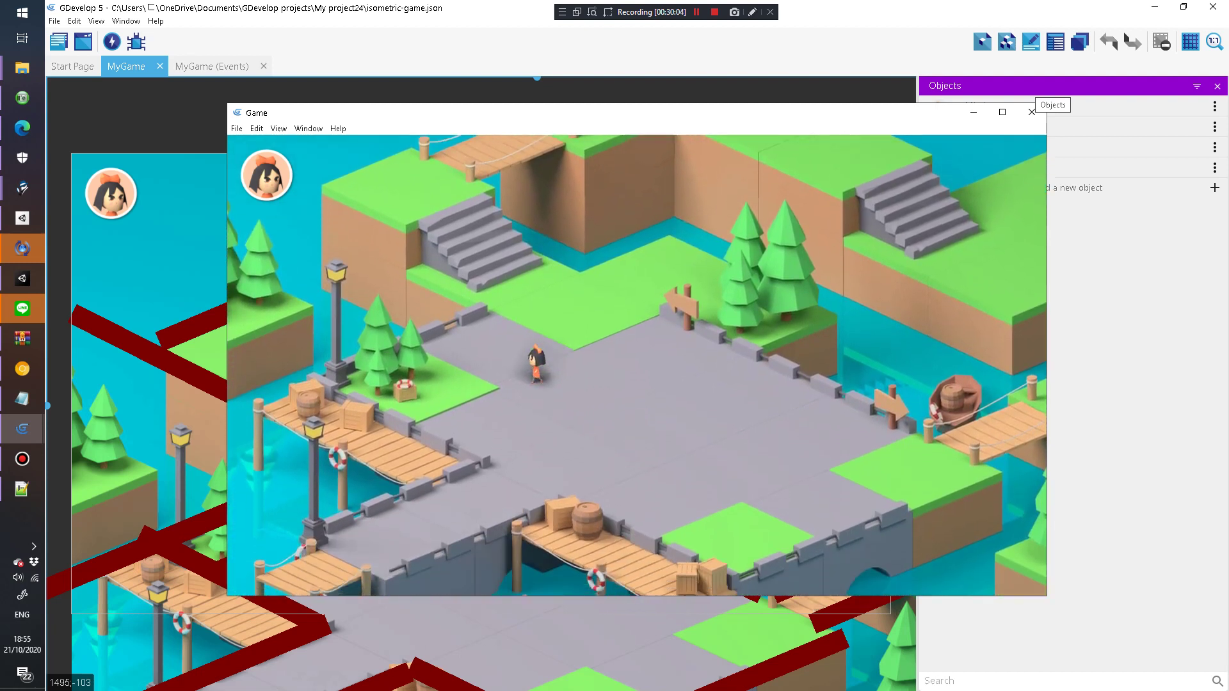
key("Right")
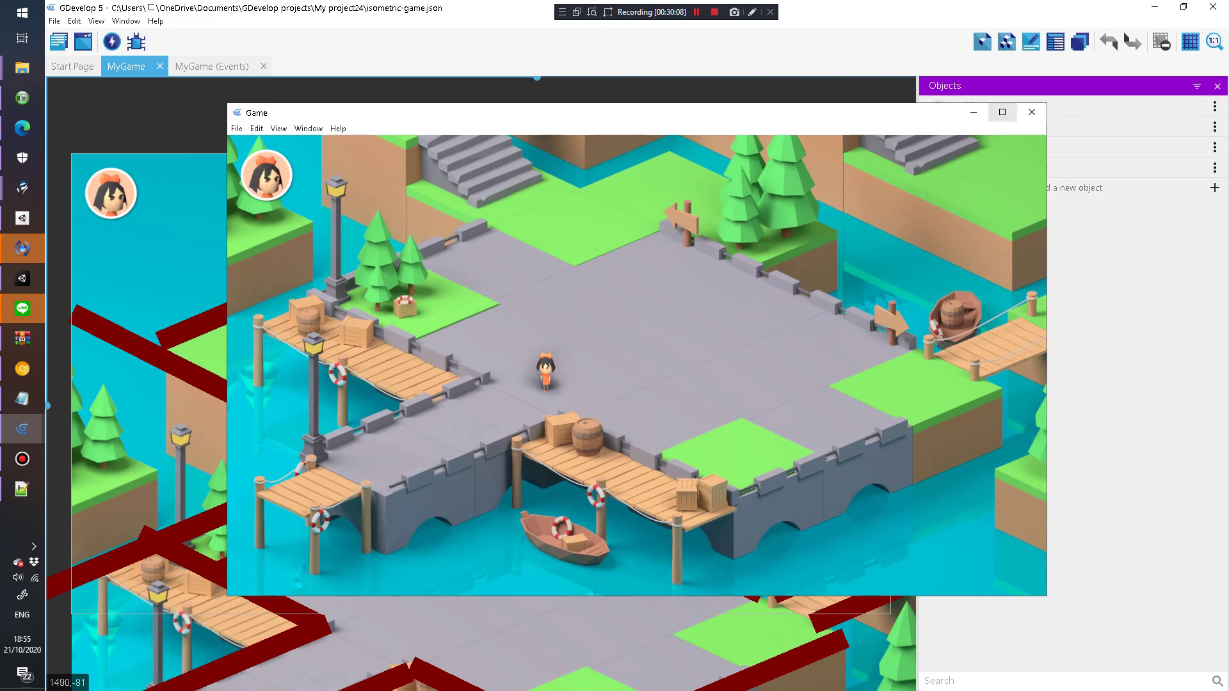
left_click(1031, 112)
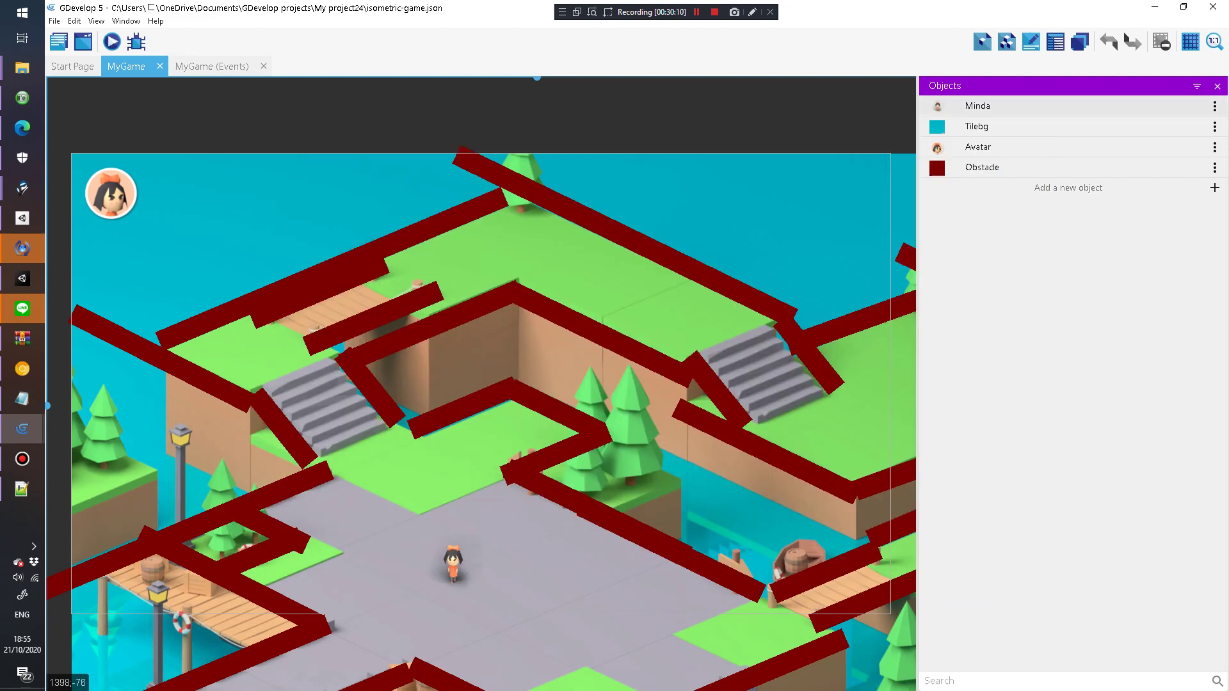
Step: Open the Minda object's editor to view its animations
left_click(977, 105)
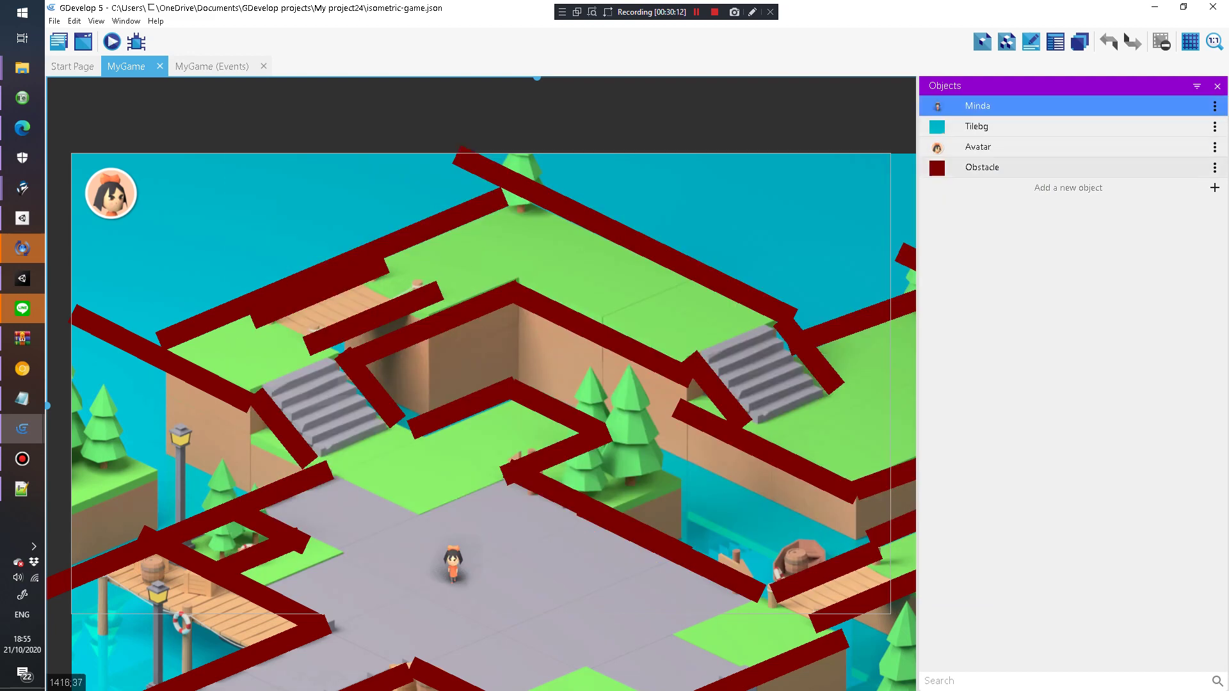
double_click(977, 105)
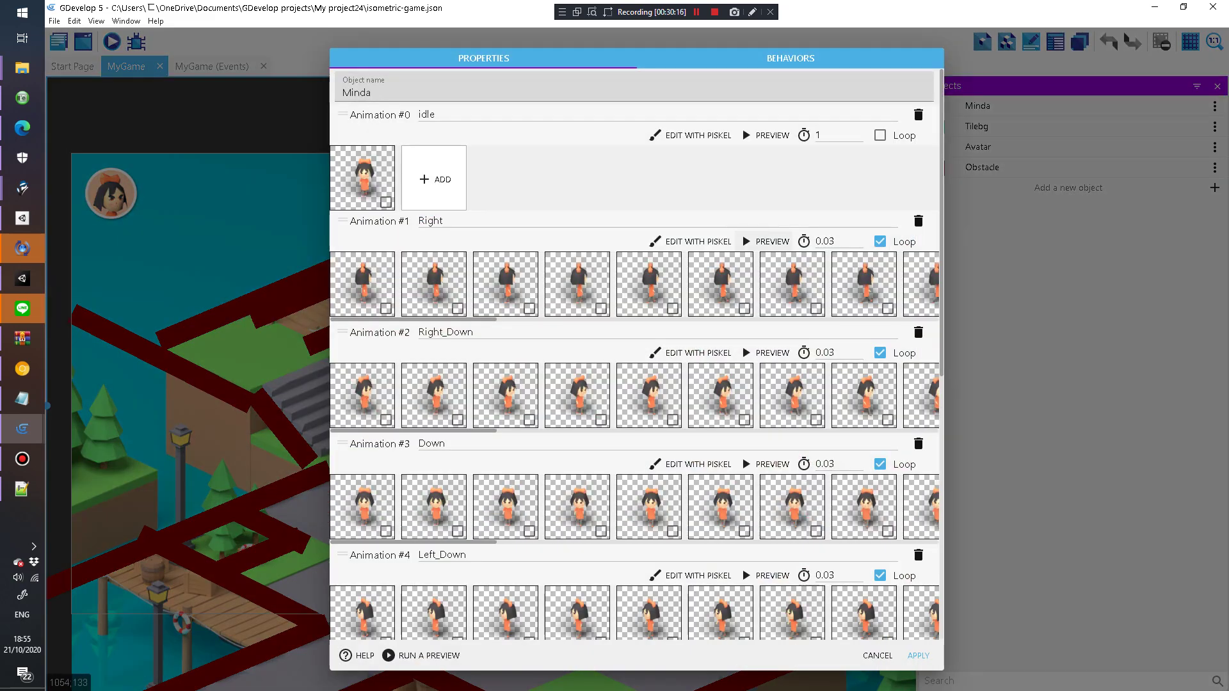
Step: Preview Minda's Right and Right_Down animations and look through the rest of the object's animation list
left_click(748, 241)
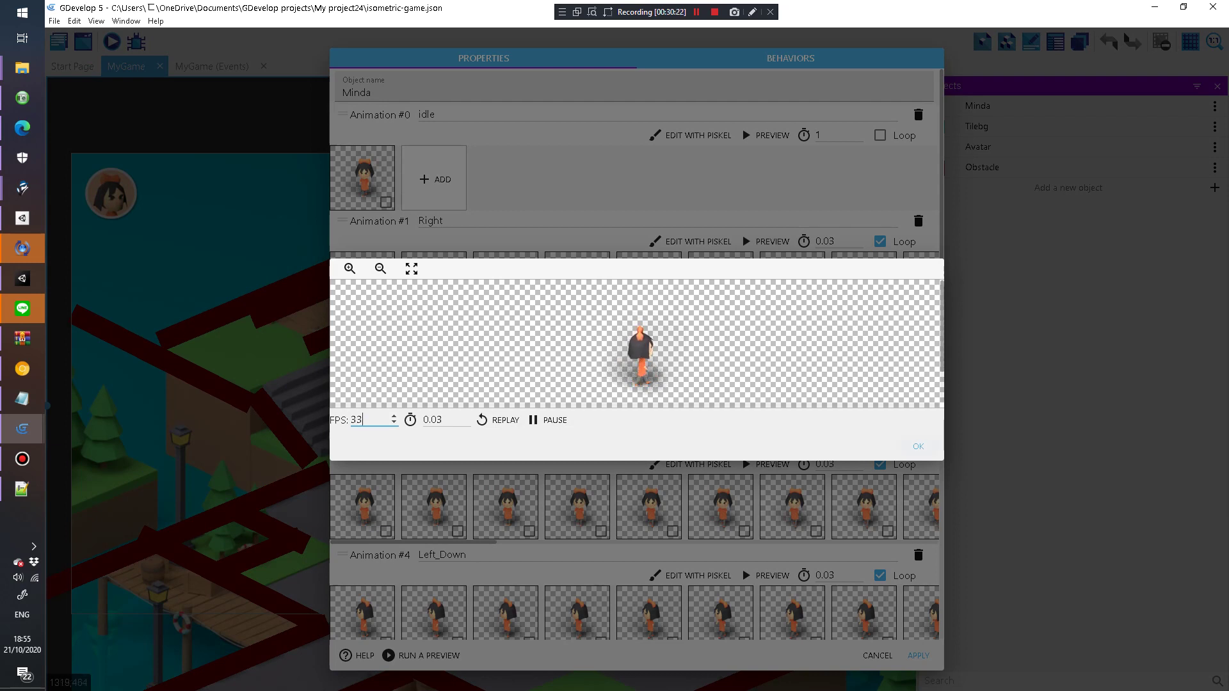
left_click(917, 446)
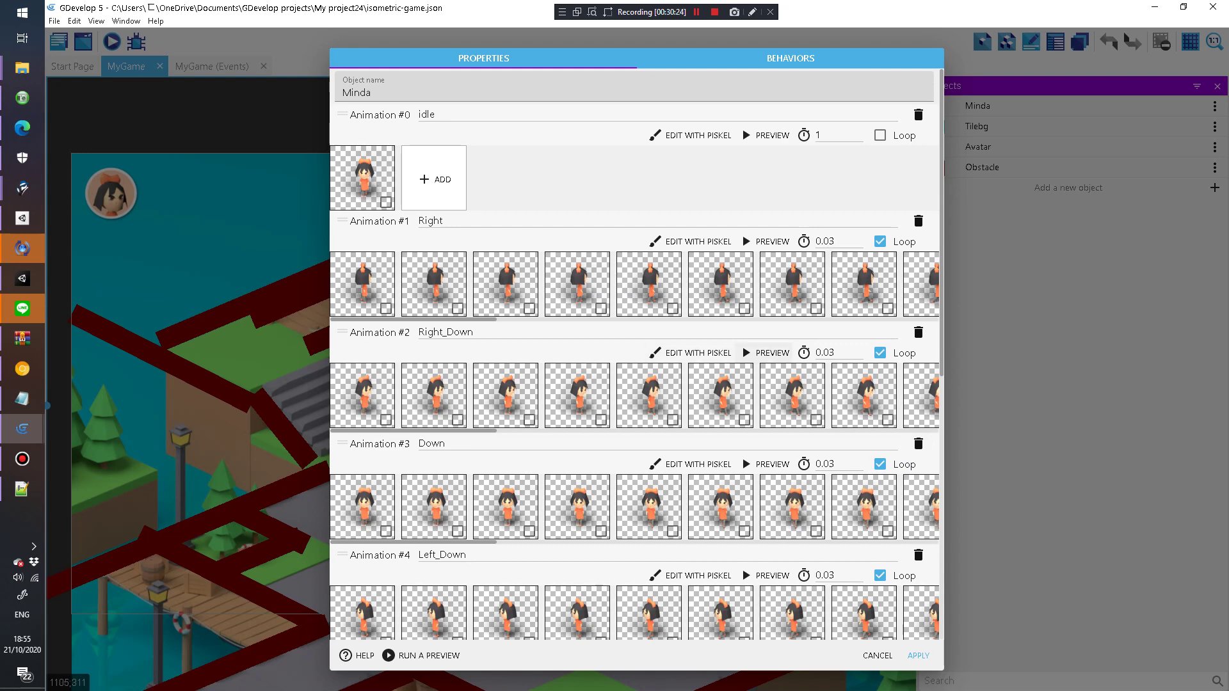
left_click(767, 353)
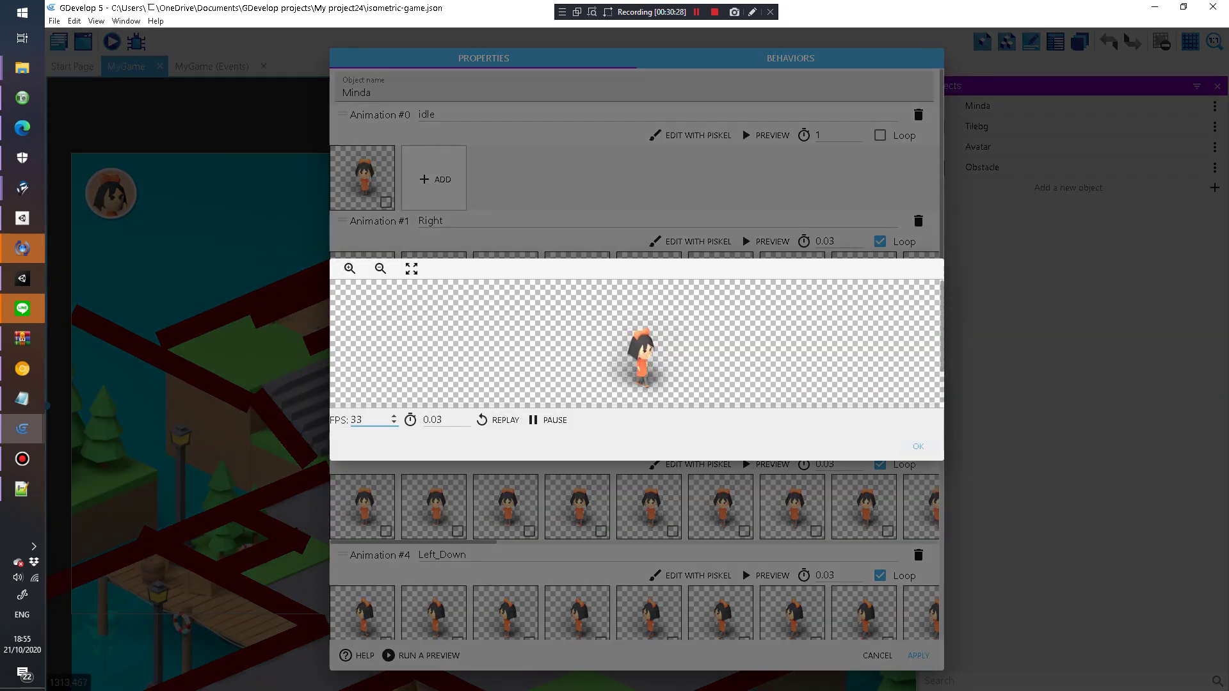
key("Escape")
scroll(636, 359, "down", 8)
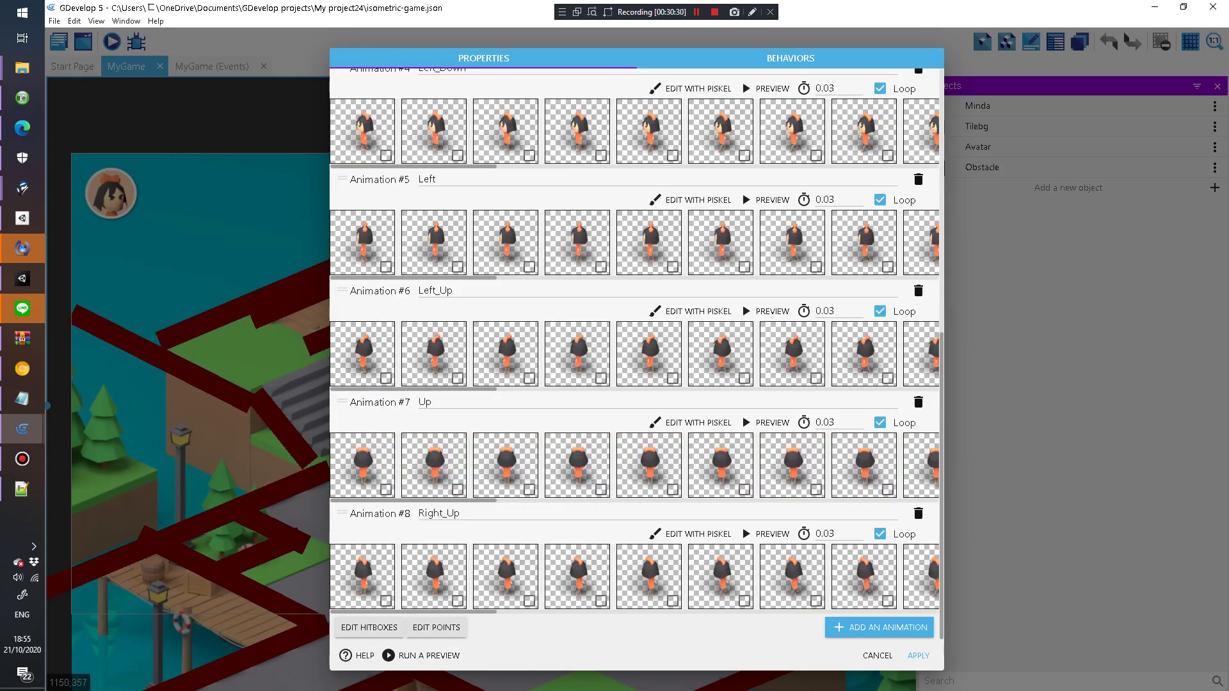
scroll(811, 386, "up", 8)
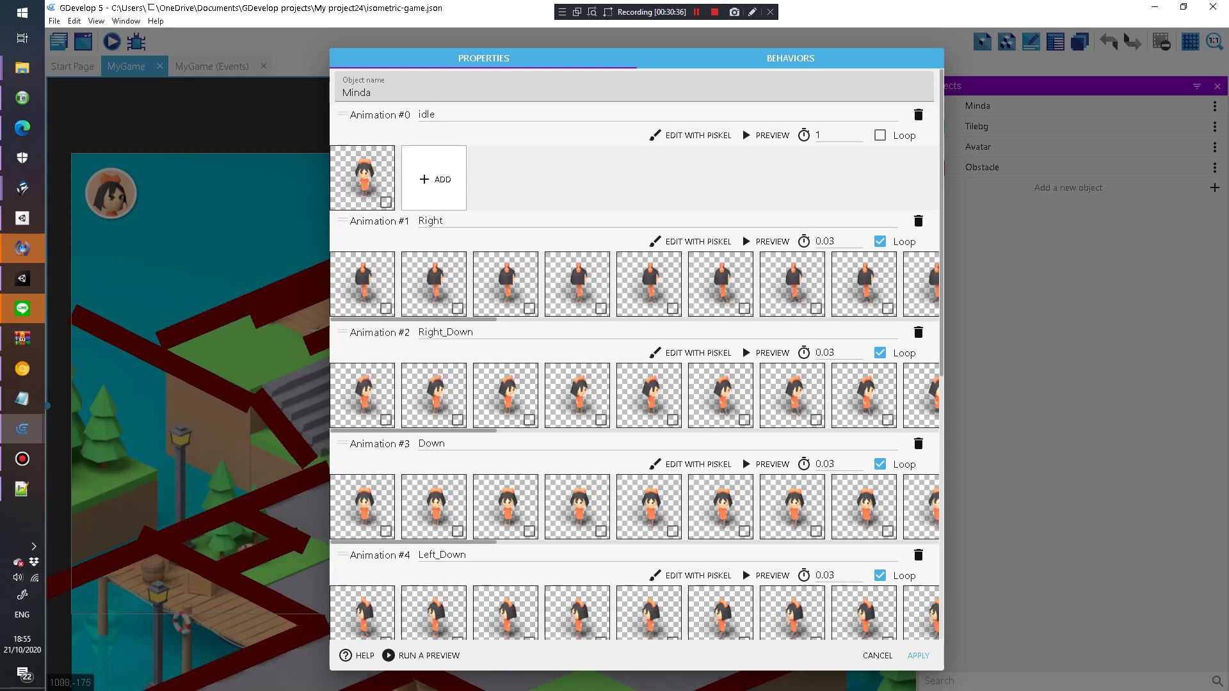
Step: Review the TopDownMovement behavior settings of the Minda object, then close the object editor without applying changes
left_click(775, 59)
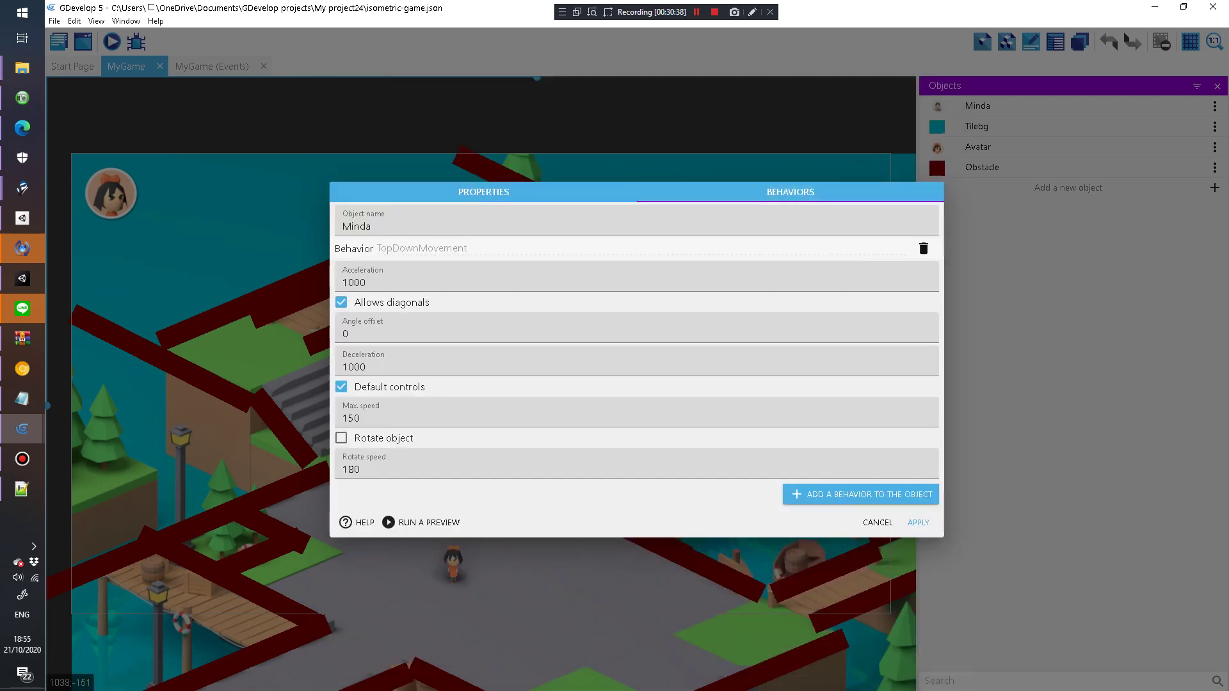
left_click_drag(468, 248, 400, 248)
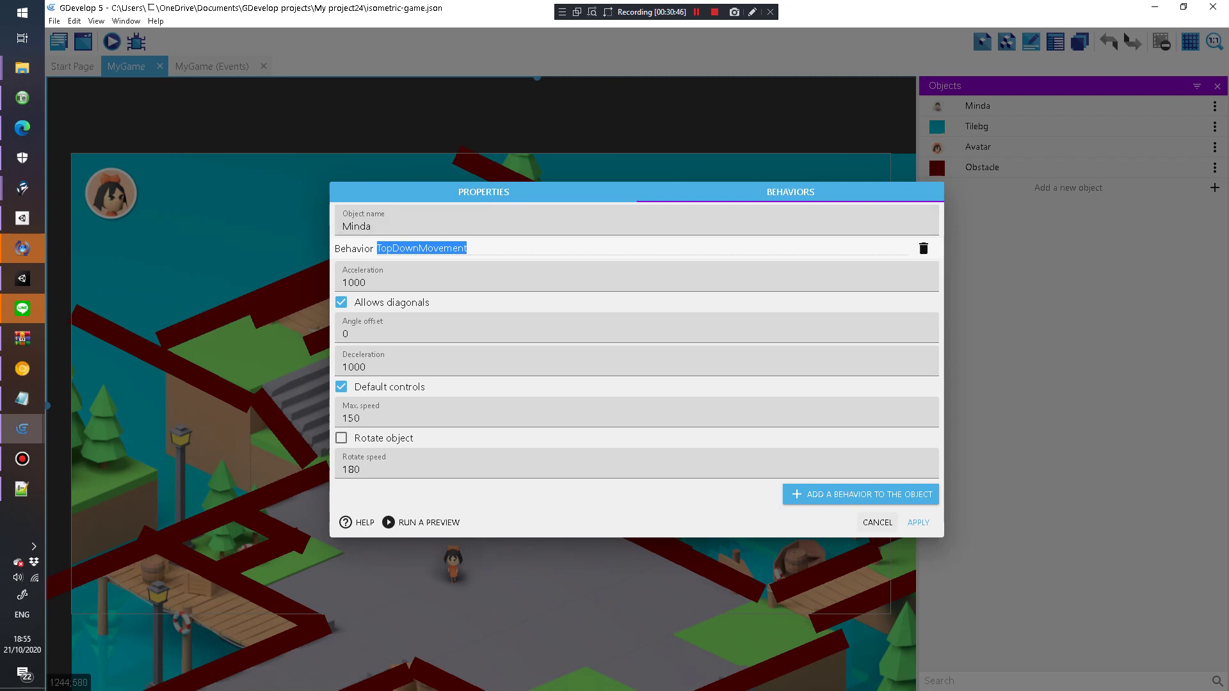
key("Escape")
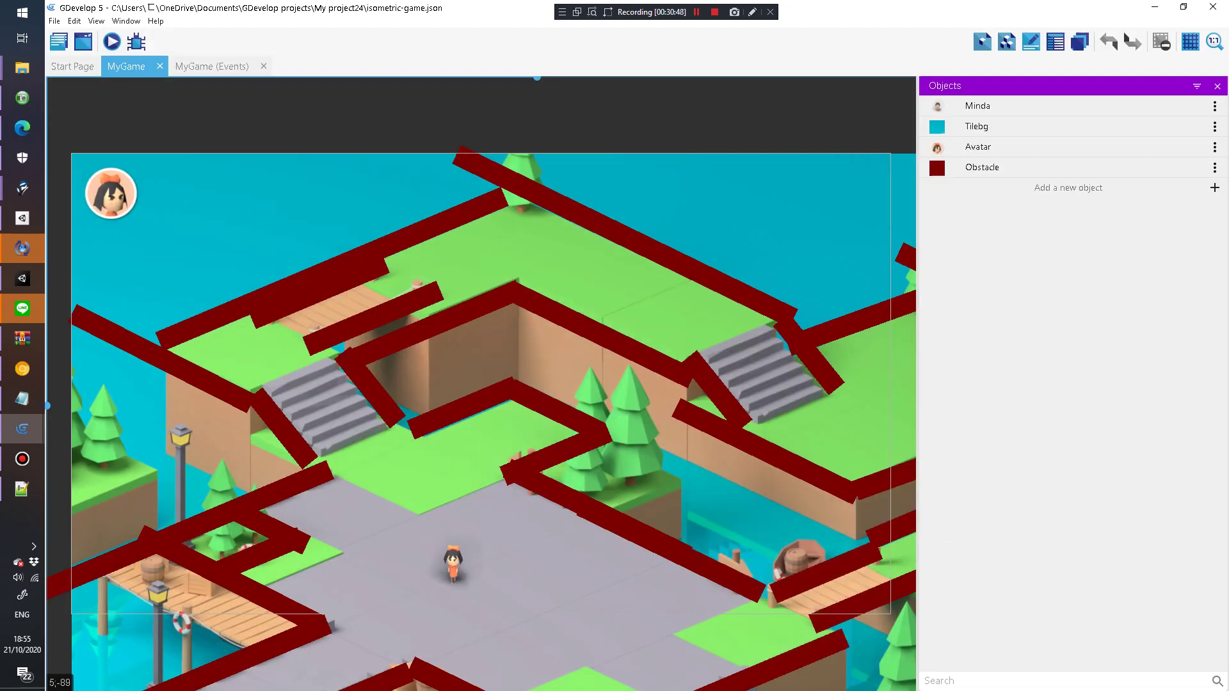
Step: Create a new project from the Downhill Bike Racing starter
left_click(54, 21)
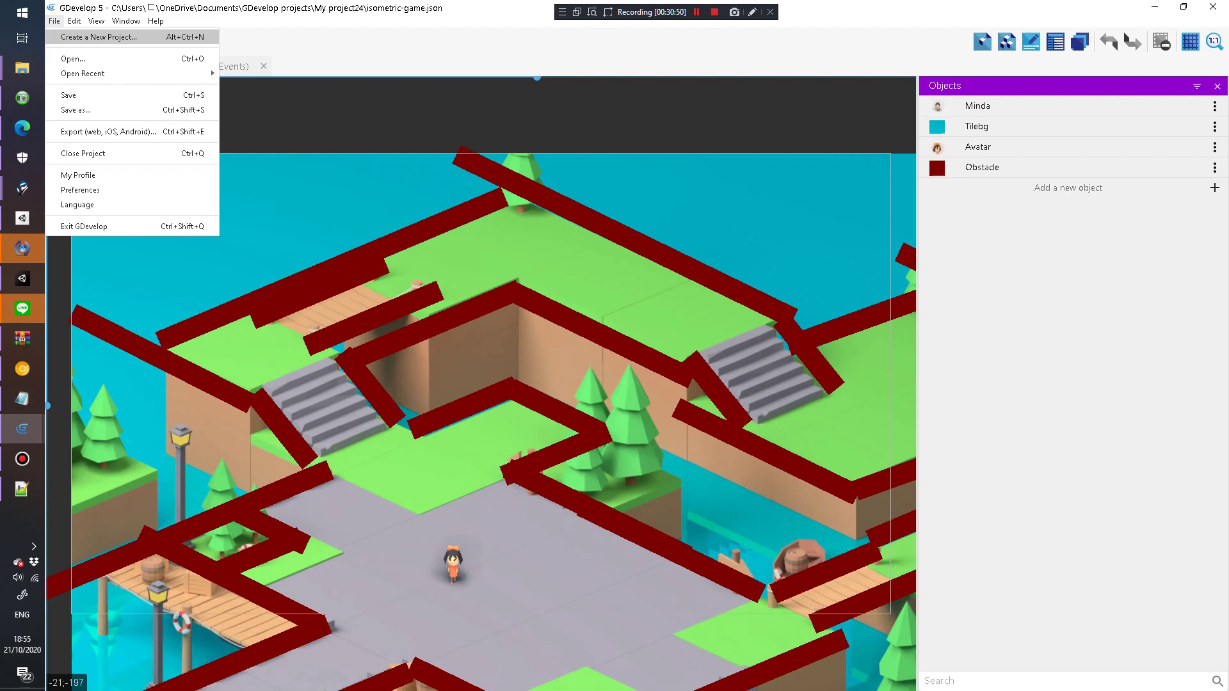
left_click(98, 37)
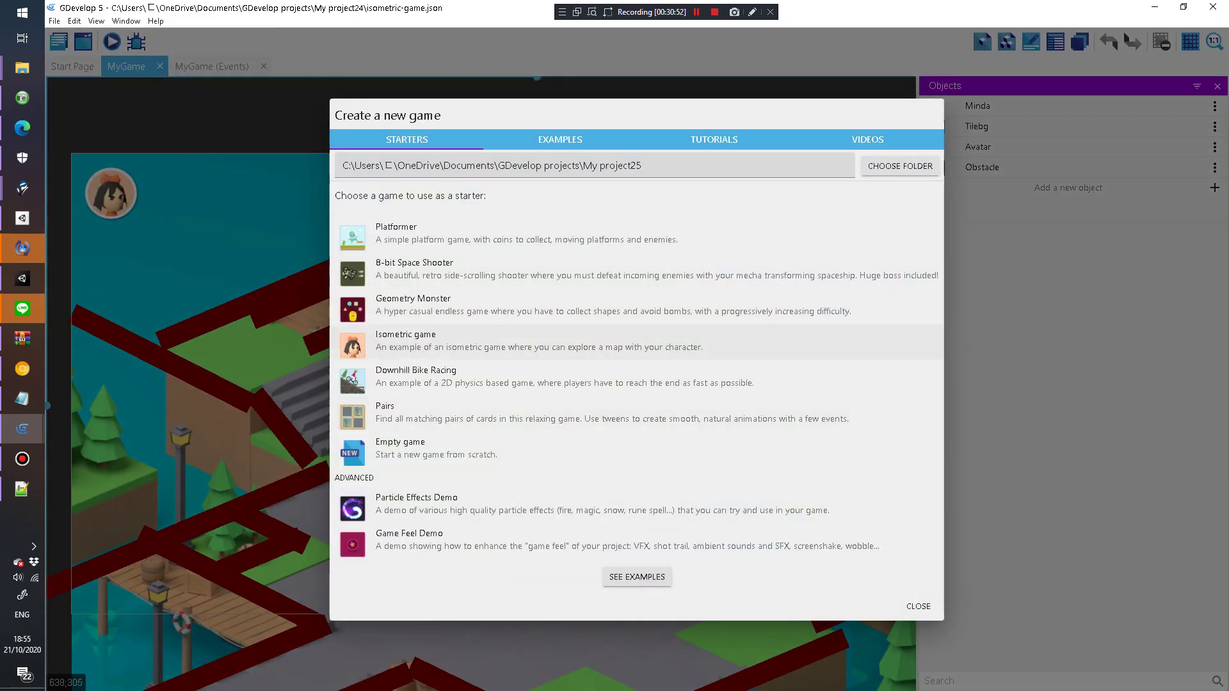
left_click(637, 374)
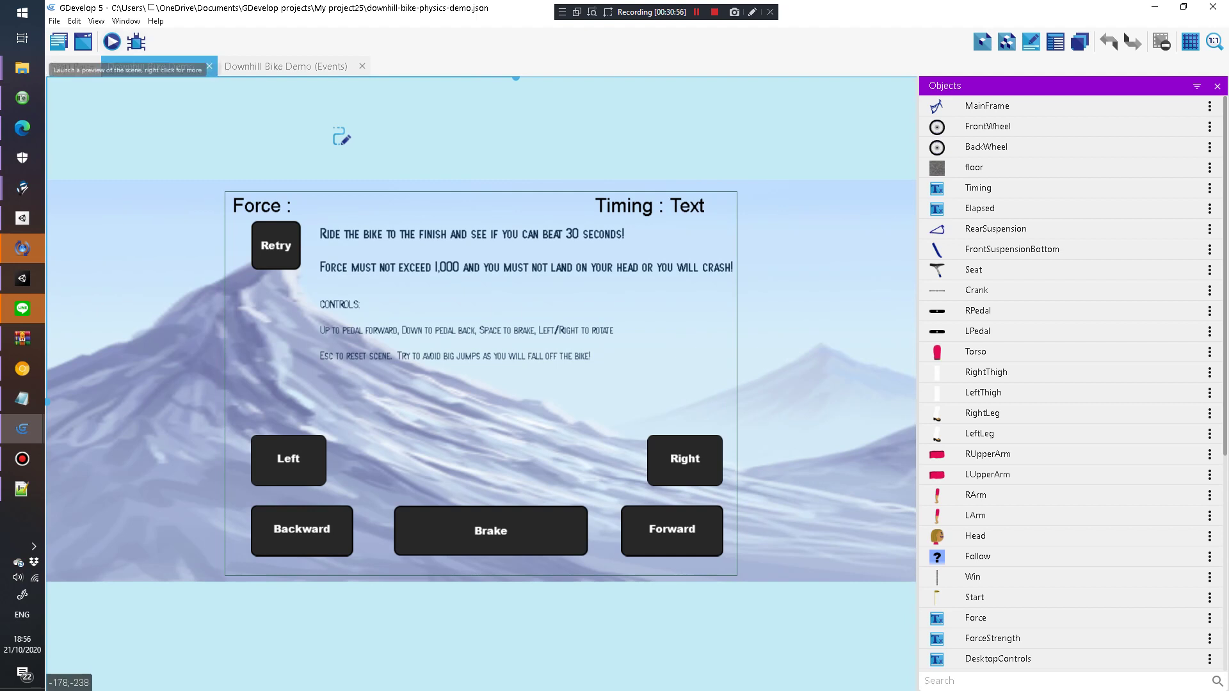
Step: Run a preview of the Downhill Bike Demo scene, pedal the bike forward down the slope, and close the preview
left_click(111, 41)
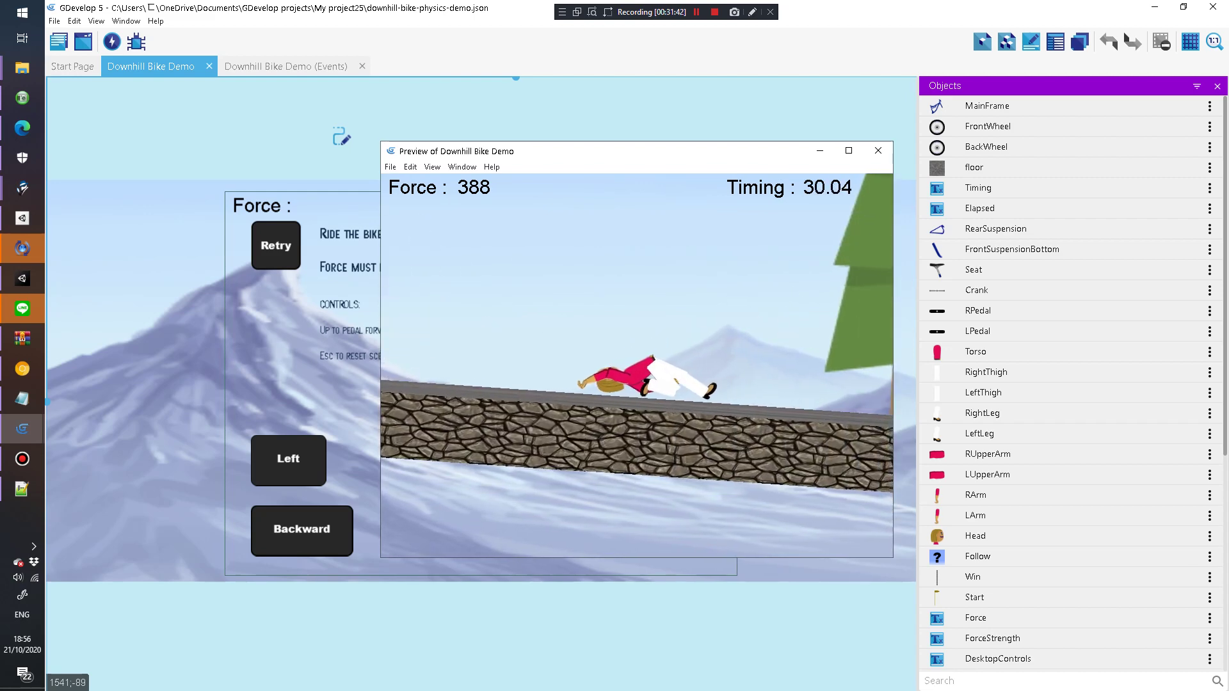
key("Up")
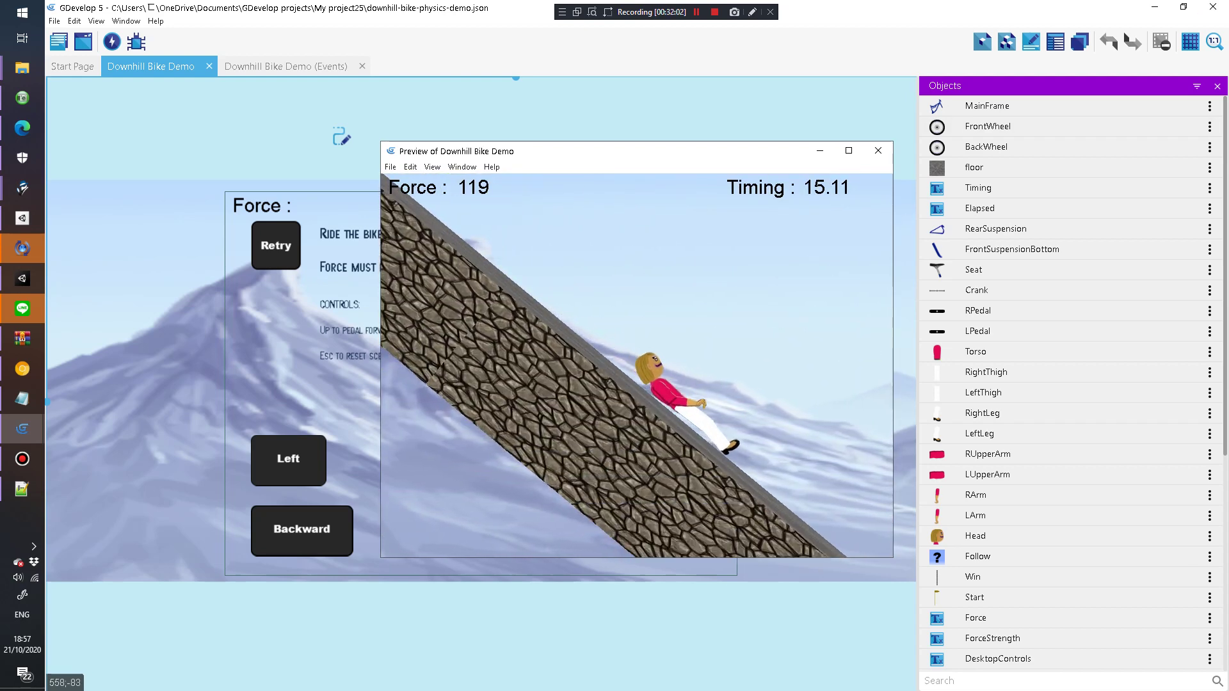
left_click(878, 150)
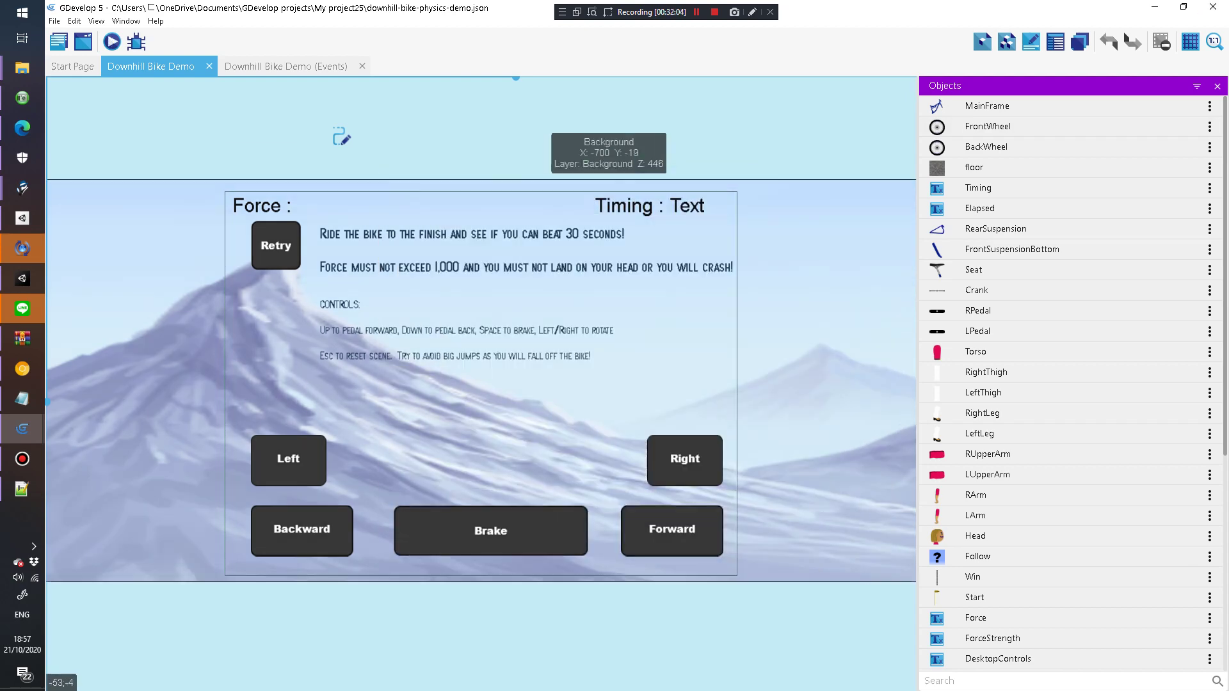
Step: Create a new project from the Pairs starter
key("alt+f")
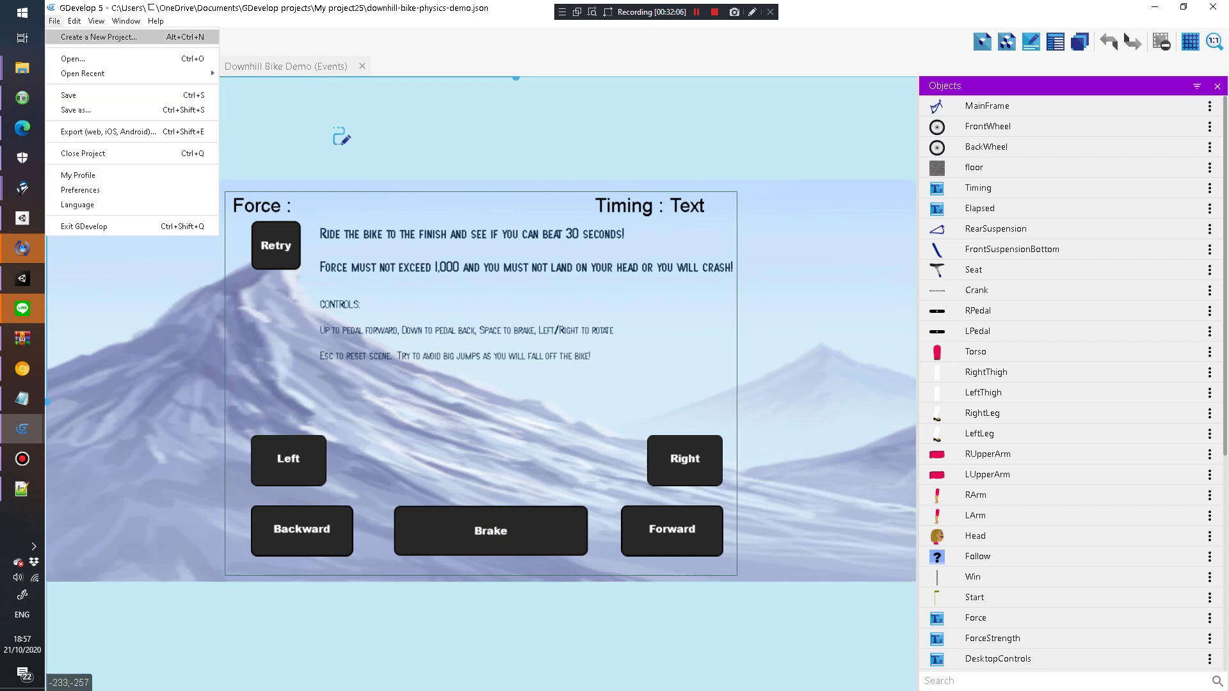
key("Return")
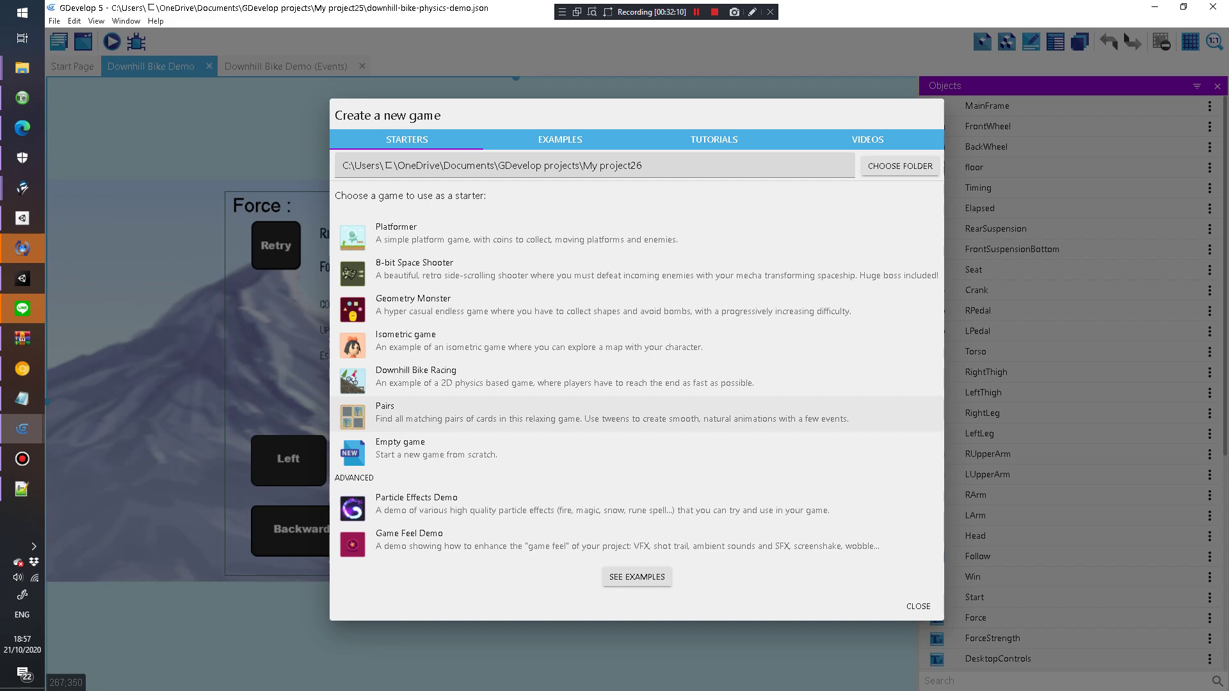
key("Return")
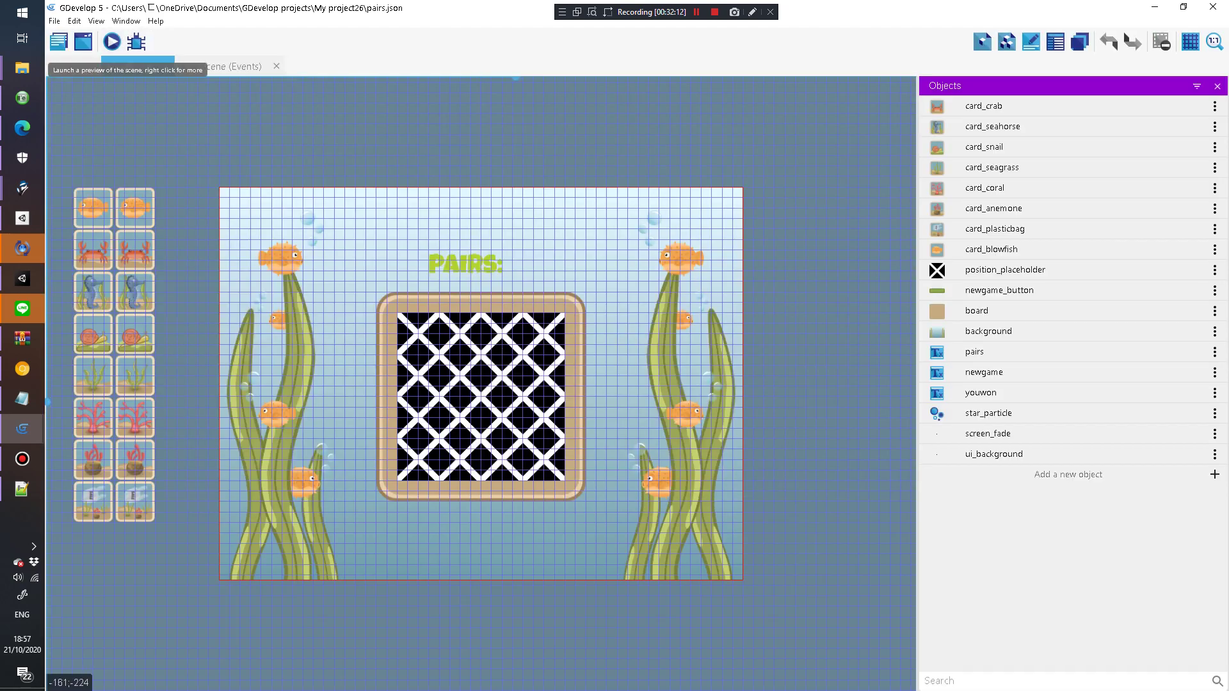
Step: Run a preview of the Pairs game and turn over the lower cards in the first two columns
left_click(112, 42)
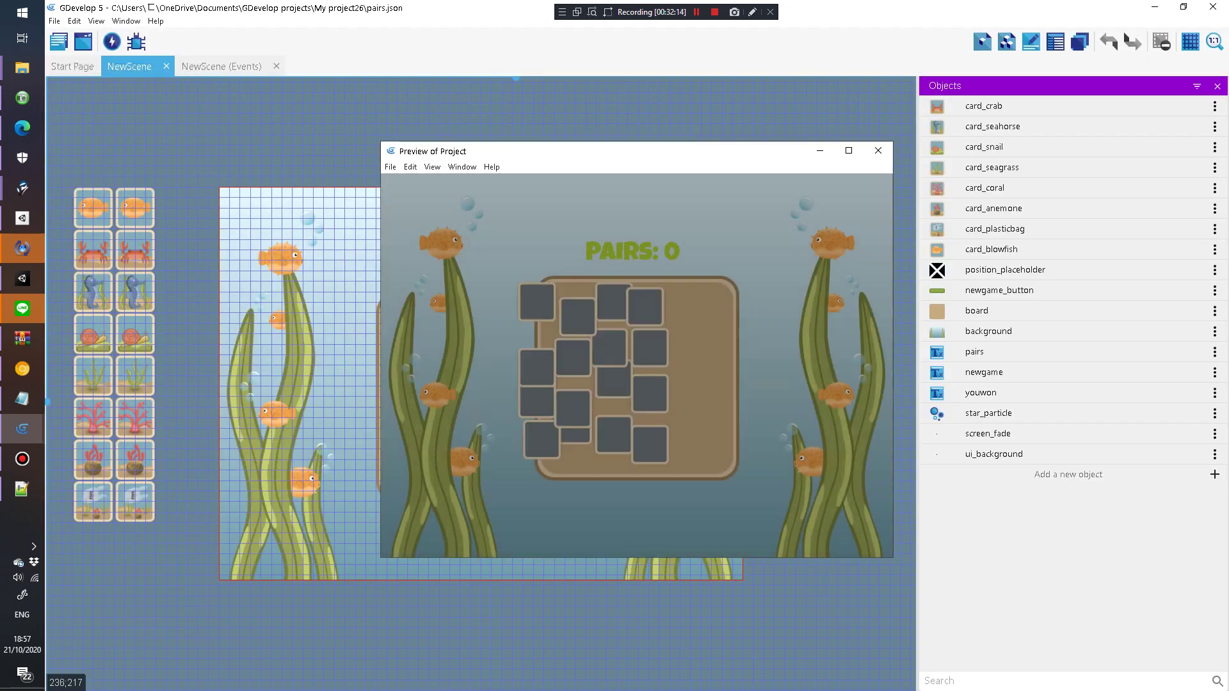
left_click(575, 317)
left_click(575, 358)
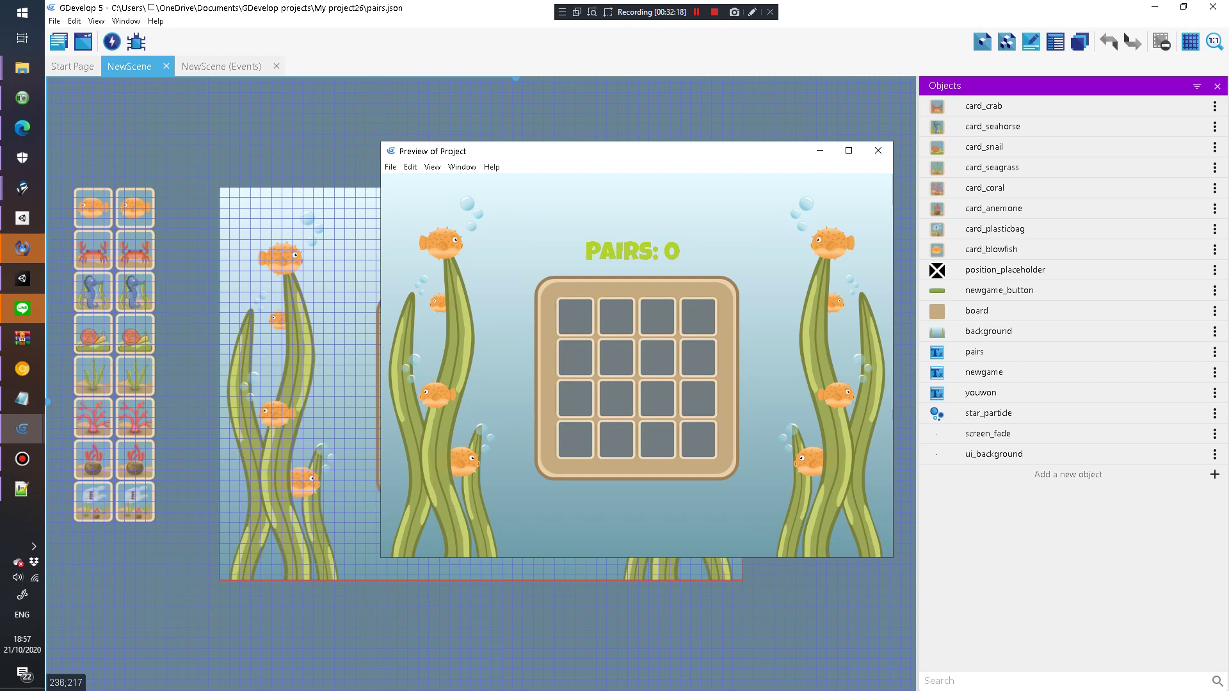
left_click(576, 399)
left_click(576, 439)
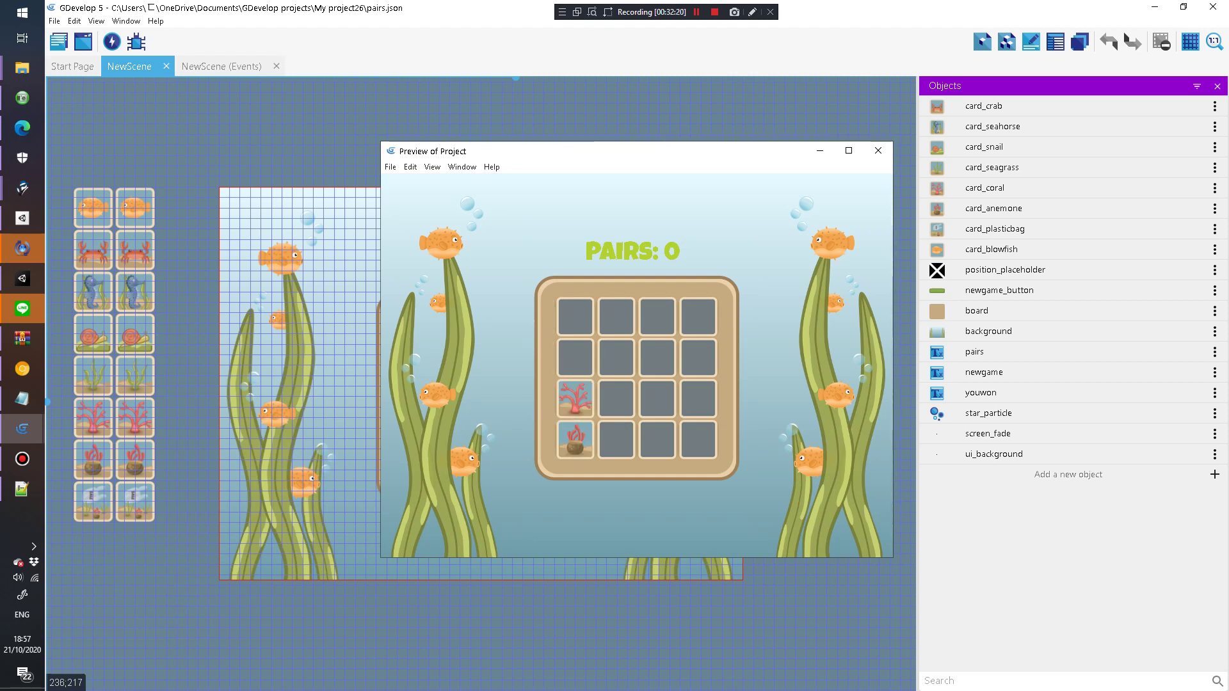
left_click(617, 439)
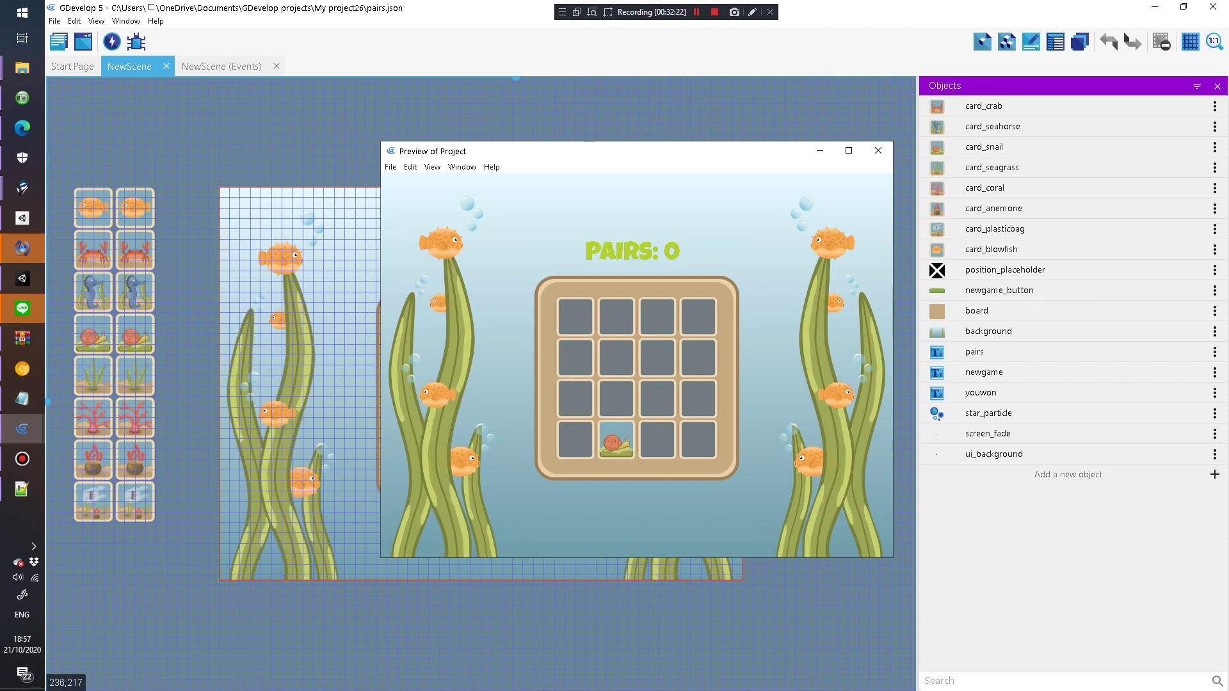
left_click(617, 399)
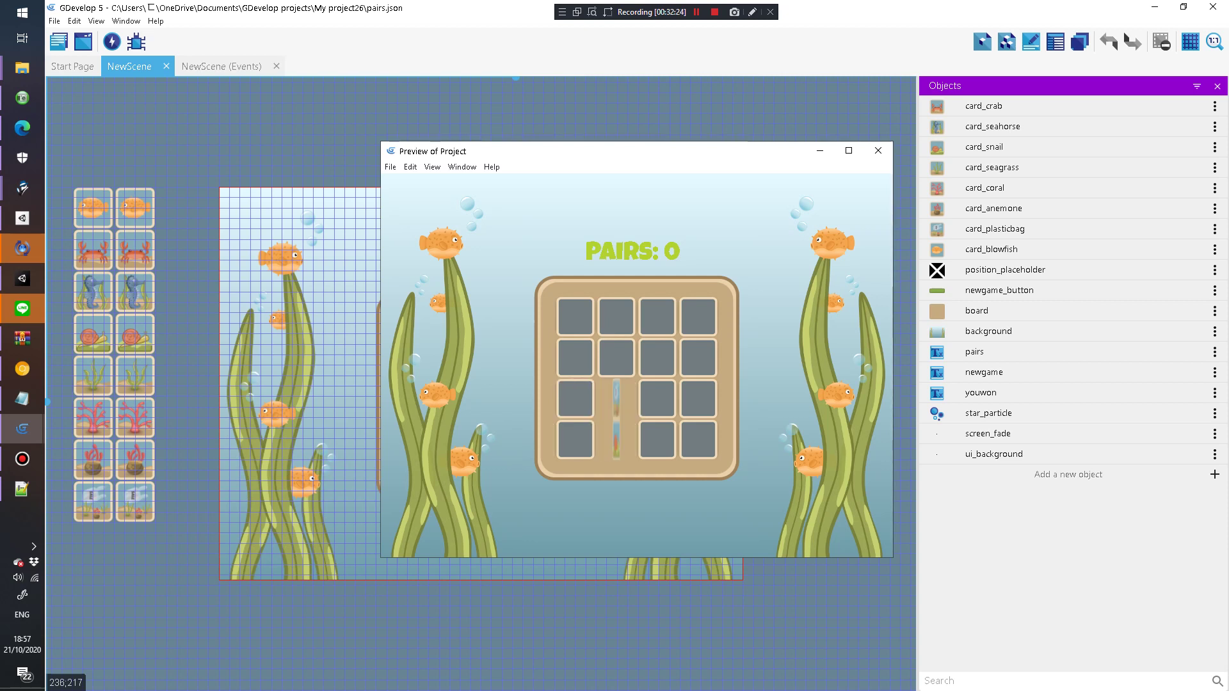
Step: Turn over the lower cards in the third column and first column, and match the two red coral cards
left_click(658, 399)
left_click(657, 440)
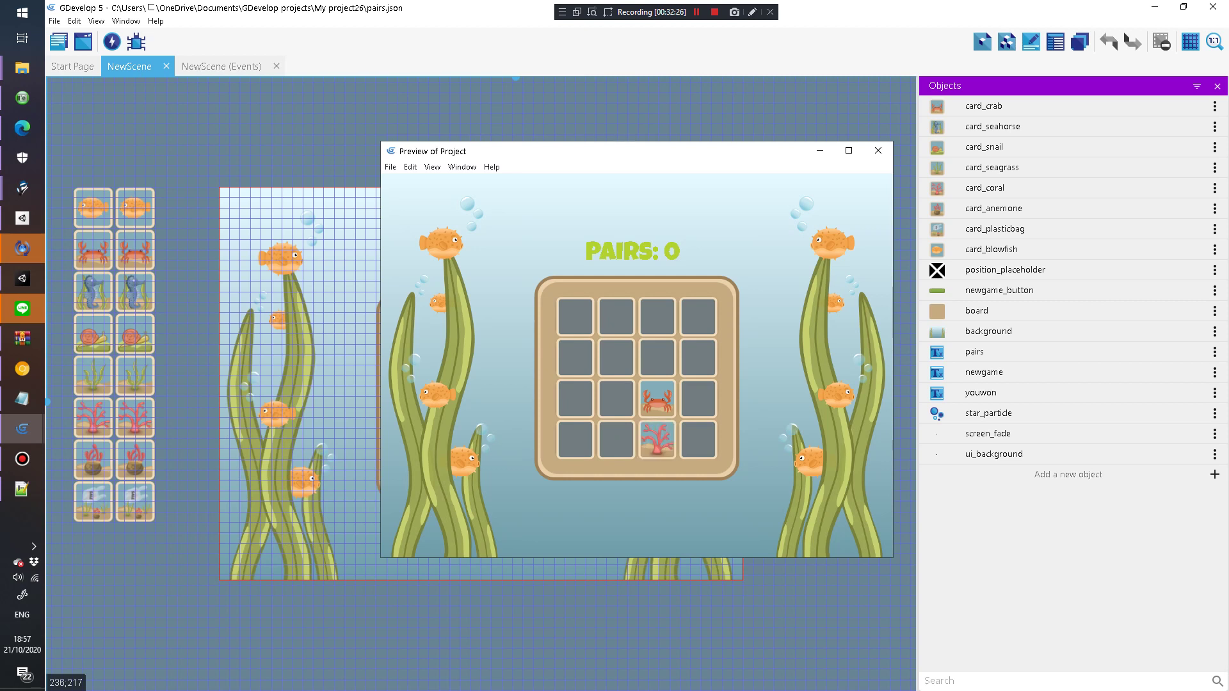
left_click(576, 440)
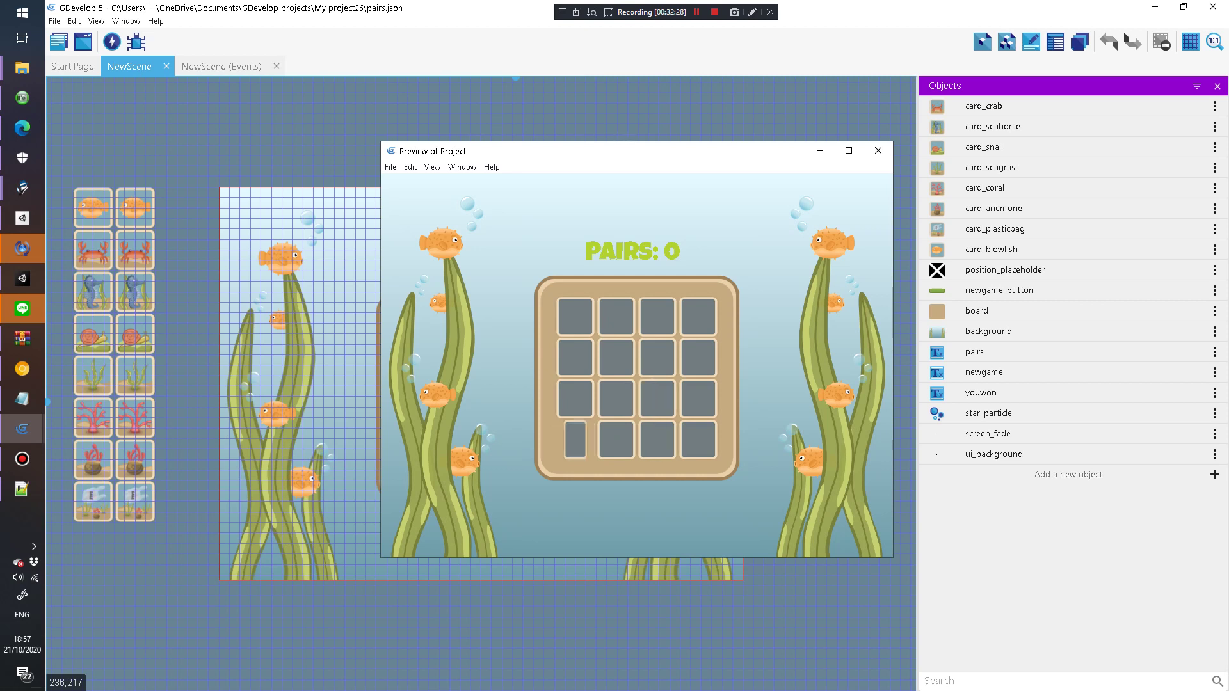
left_click(575, 399)
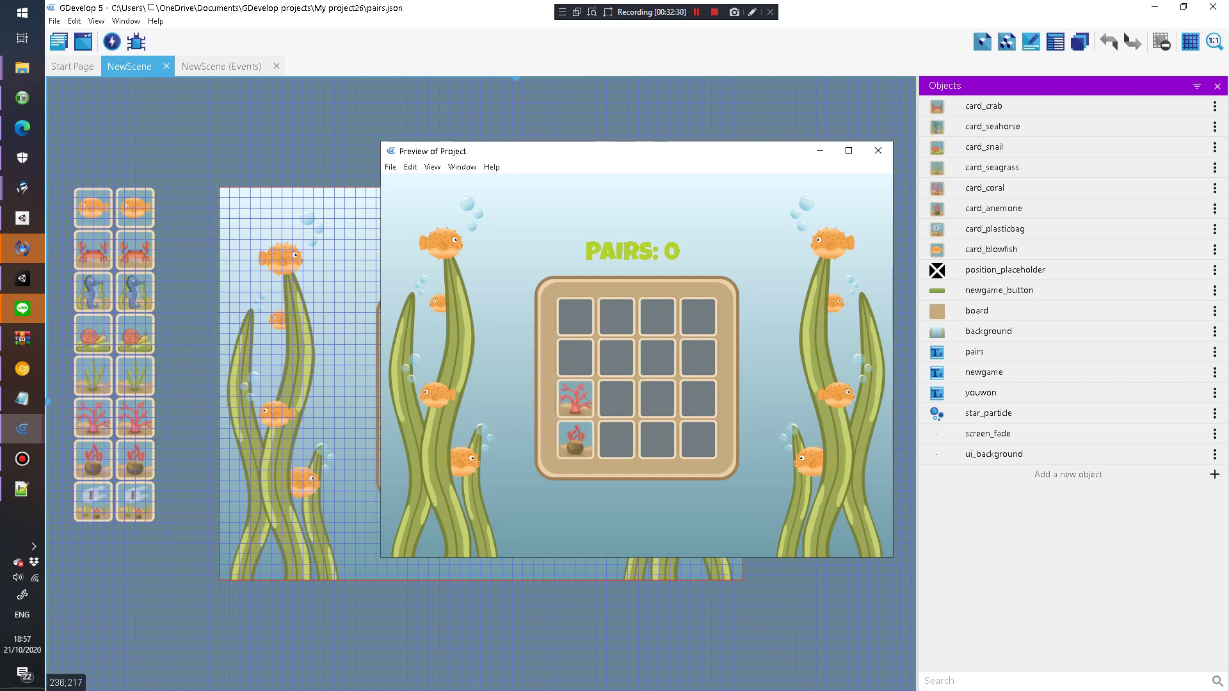
left_click(576, 398)
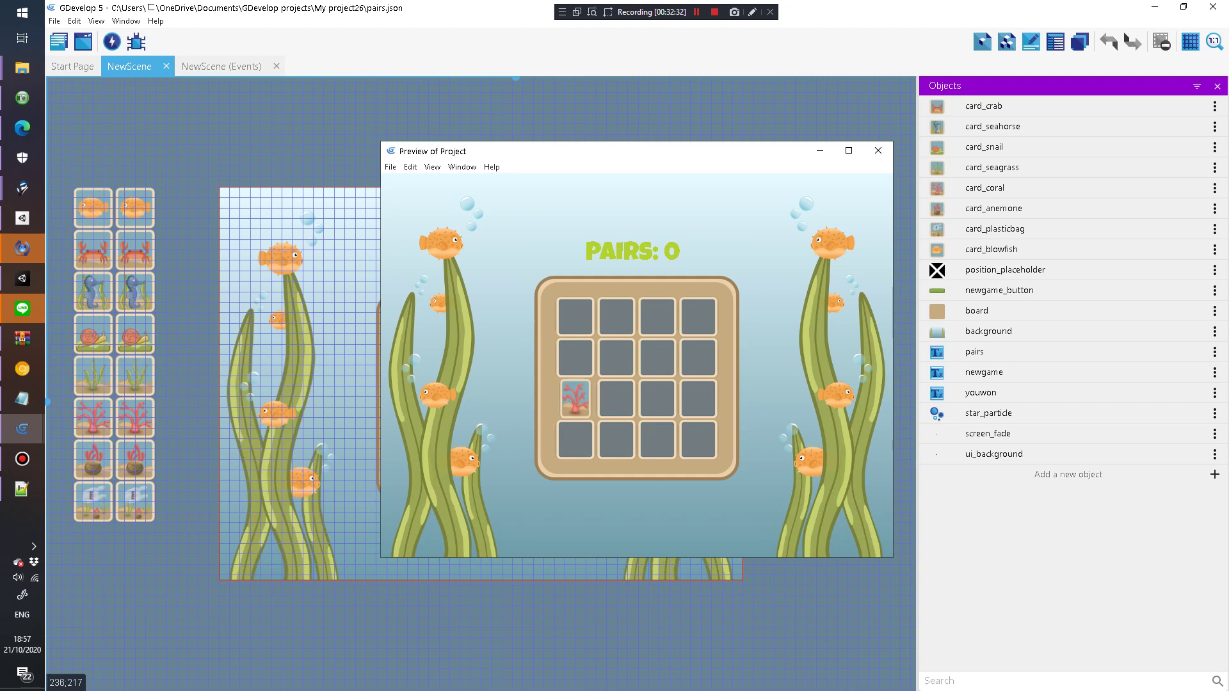
left_click(657, 440)
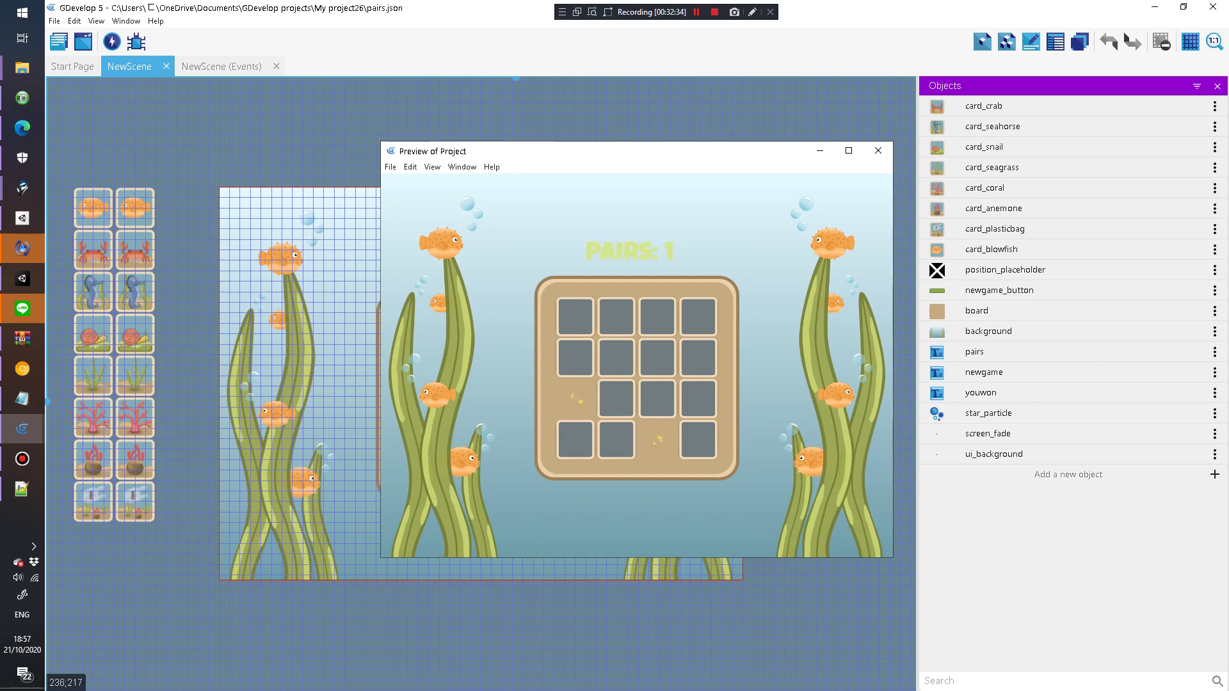
Step: Turn over the lower cards in the fourth column, match the two plastic bag cards, and close the game preview
left_click(698, 440)
left_click(697, 399)
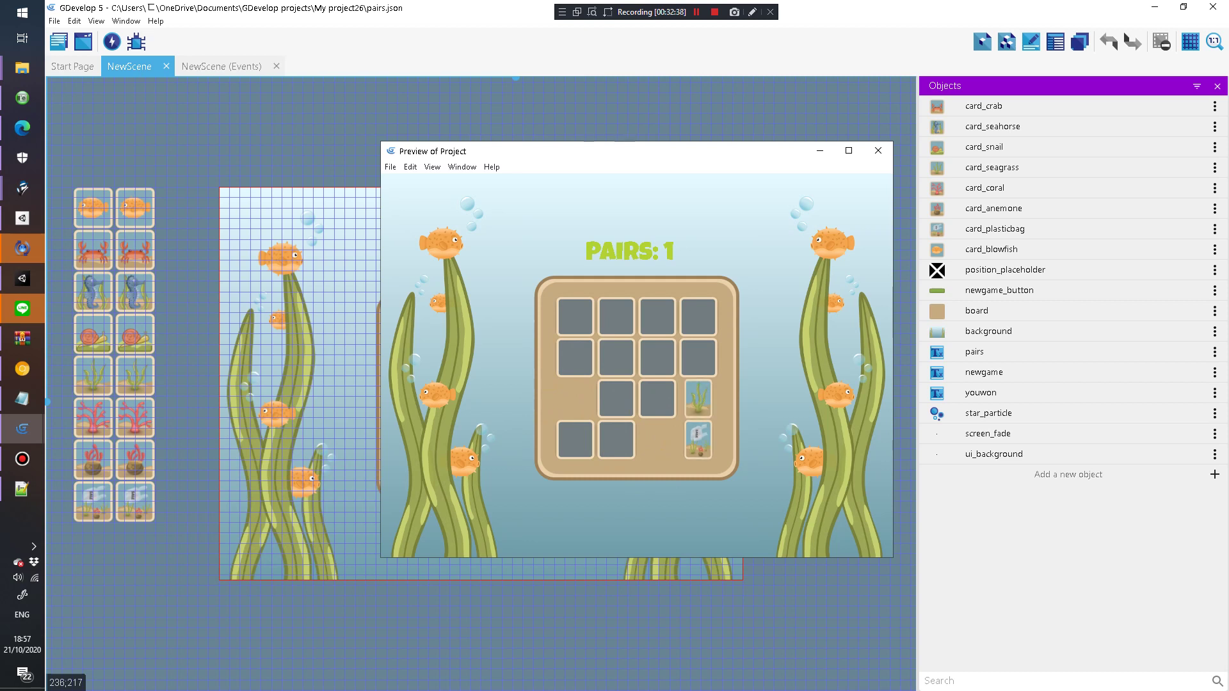
left_click(698, 440)
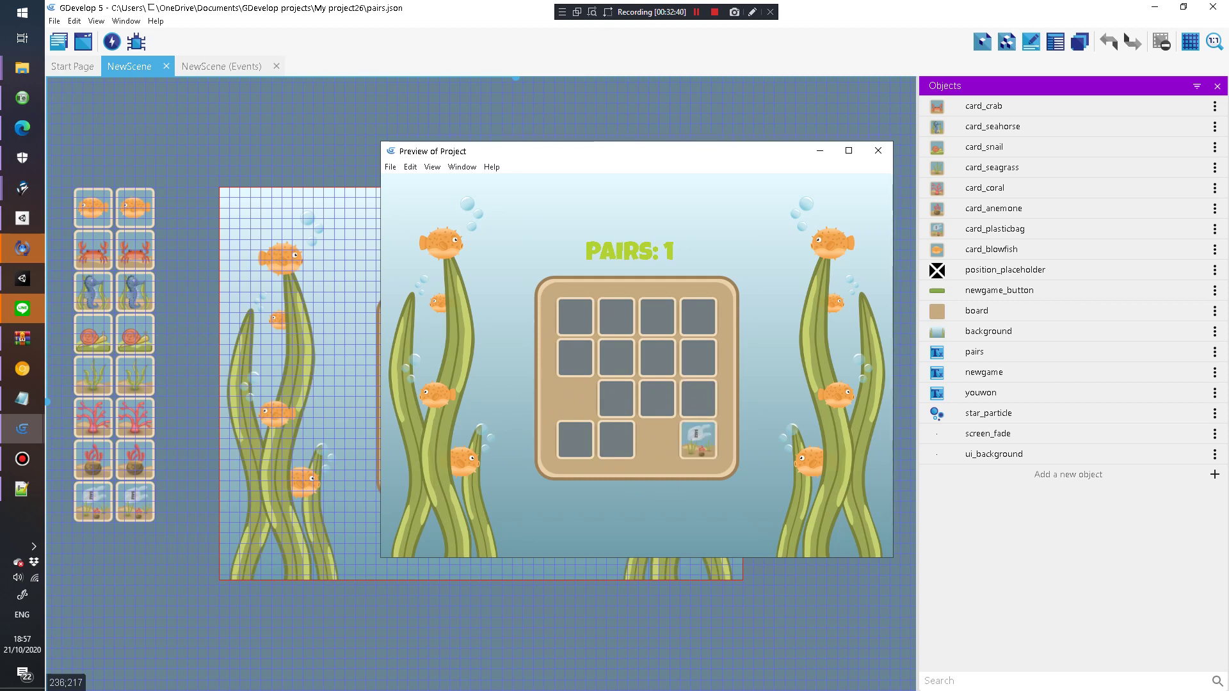
left_click(615, 398)
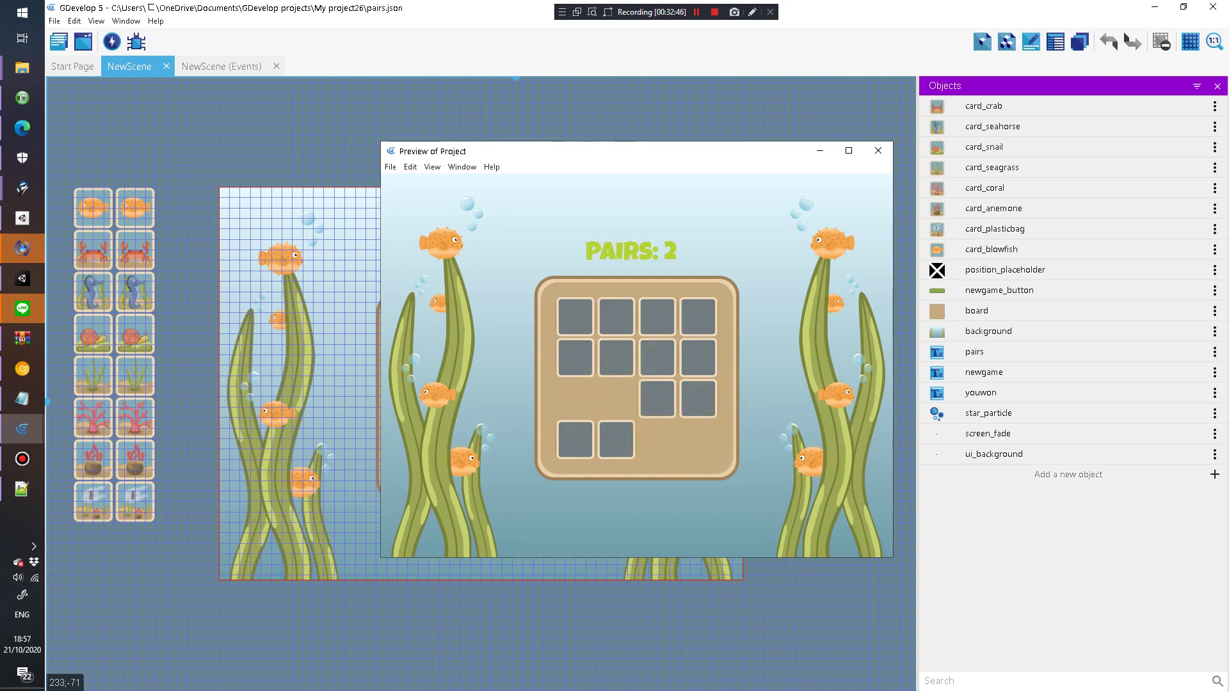
left_click(877, 151)
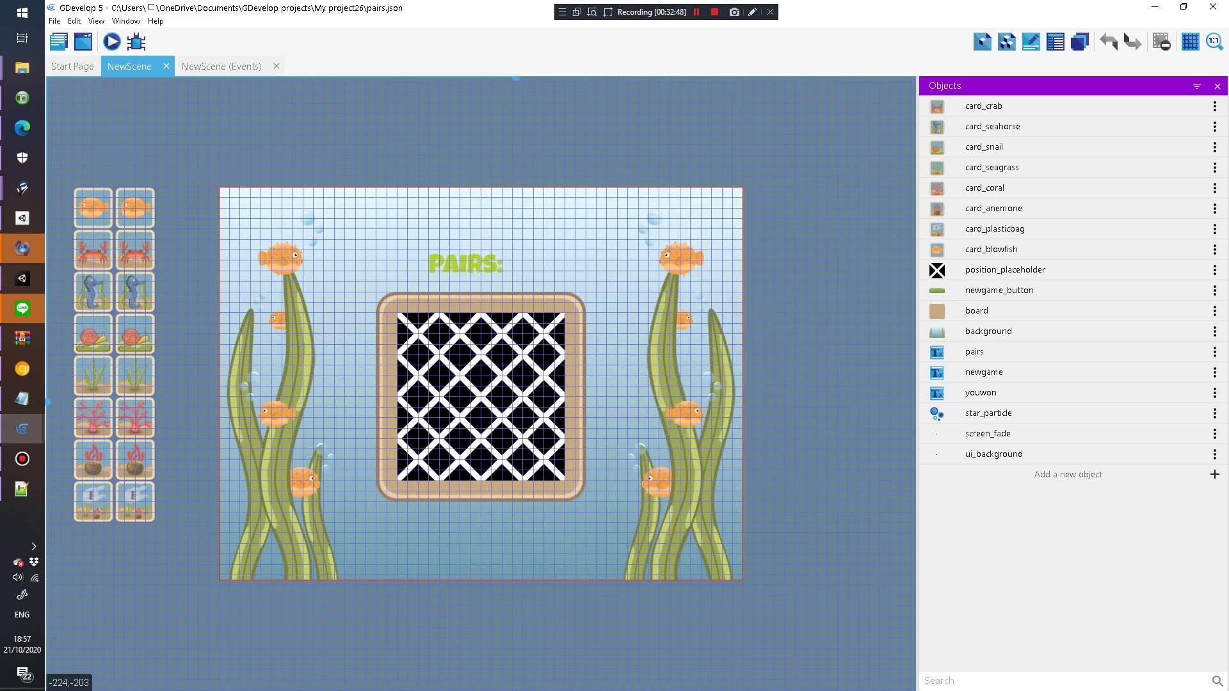
Step: Create a new project from the Particle Effects Demo in the advanced starters
left_click(54, 20)
left_click(74, 37)
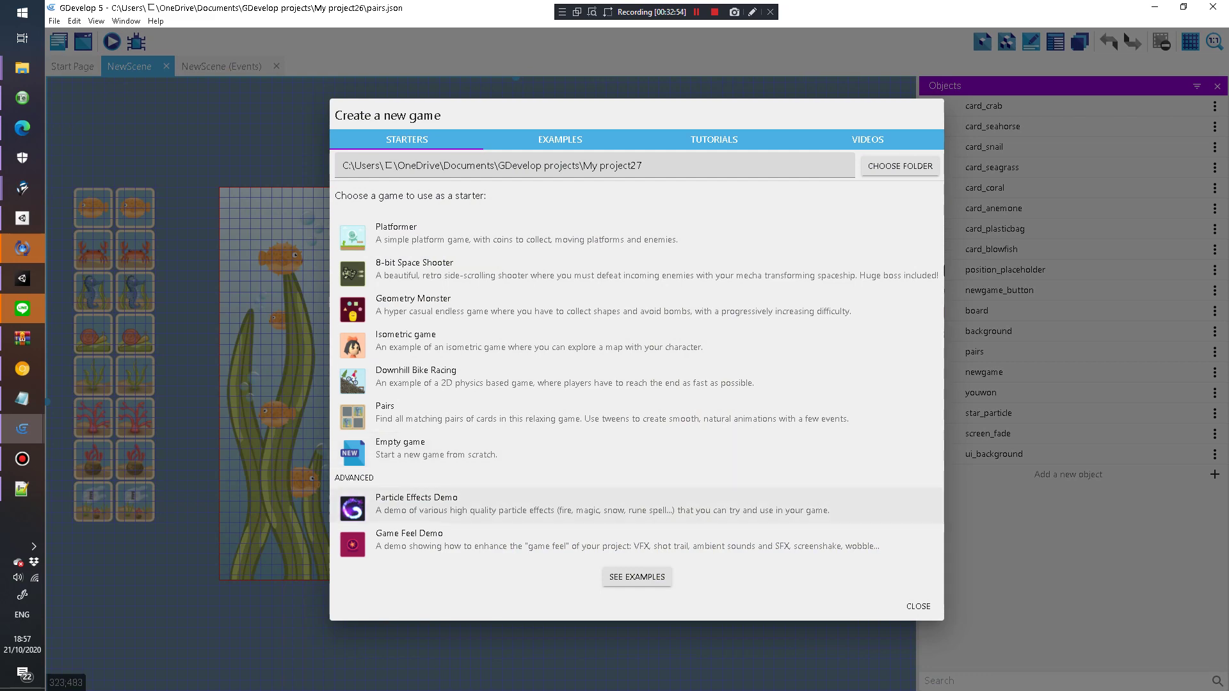
left_click(576, 504)
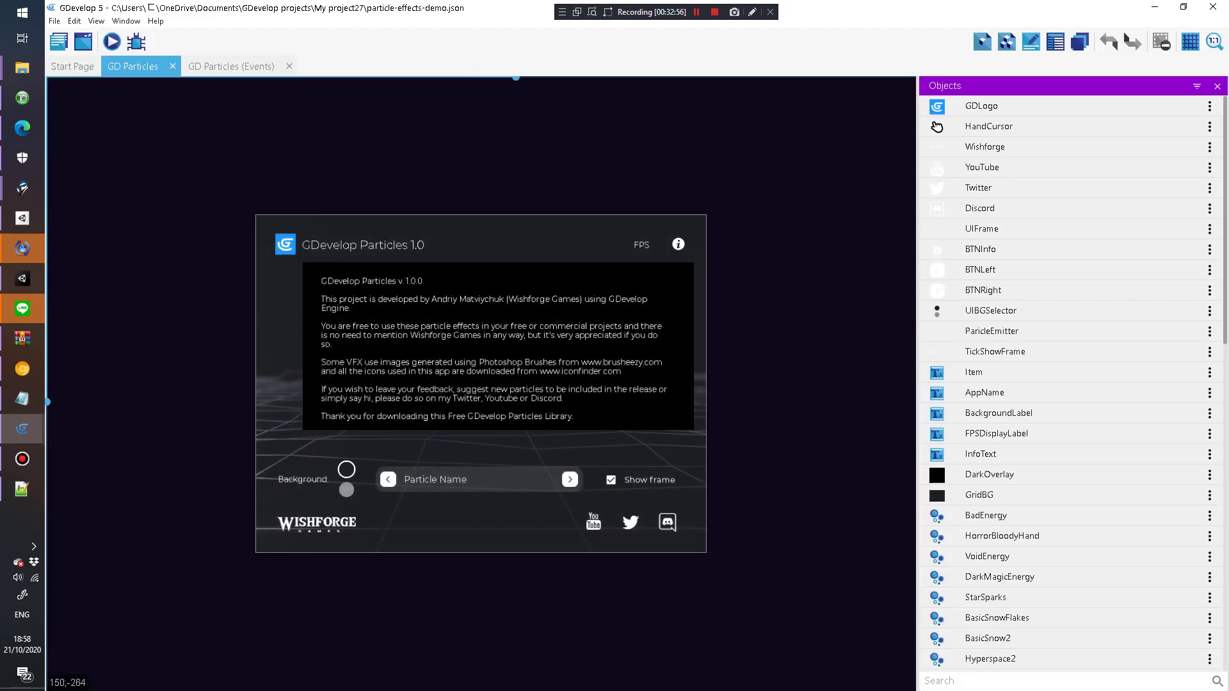
Step: Run a preview of the Particle Effects Demo and step through the effects from 01 - Basic Flame to 08 - Dark Magic
key("F5")
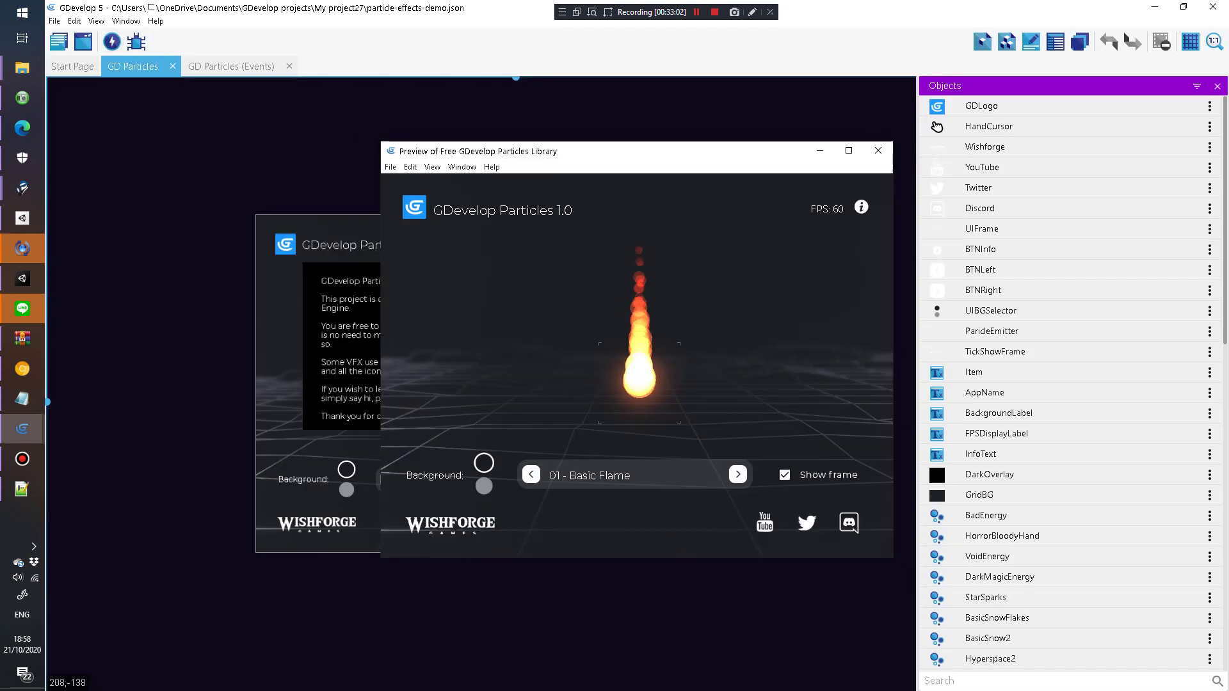
left_click(737, 476)
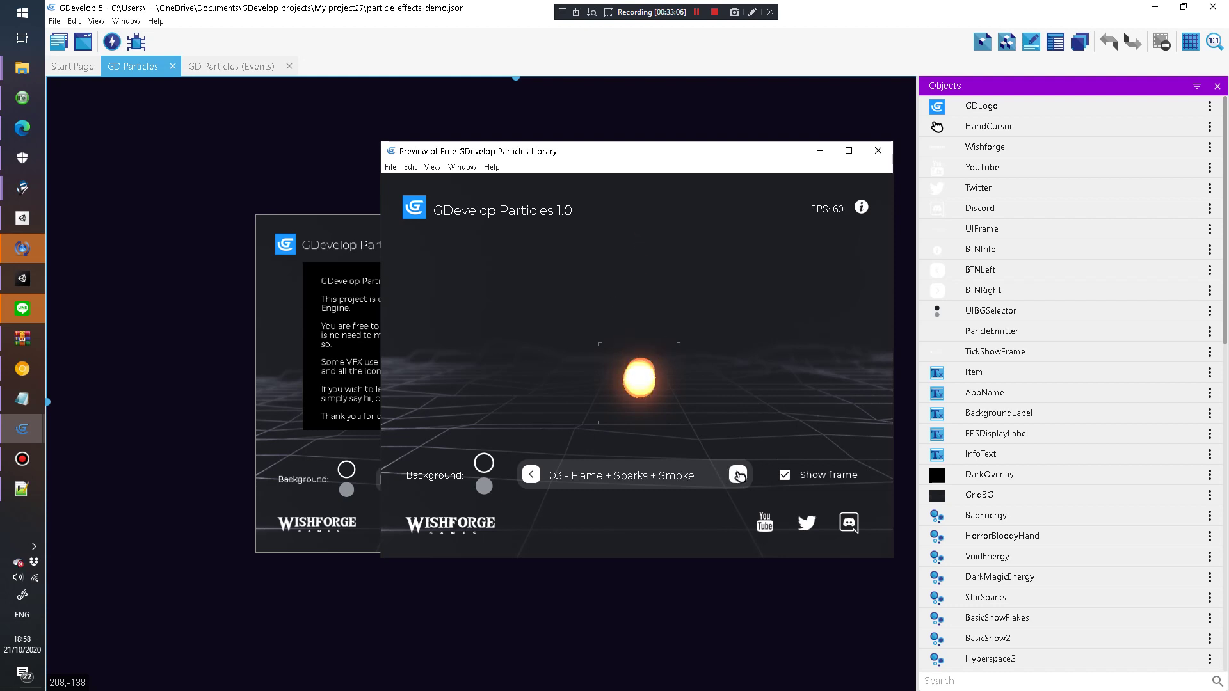
left_click(738, 475)
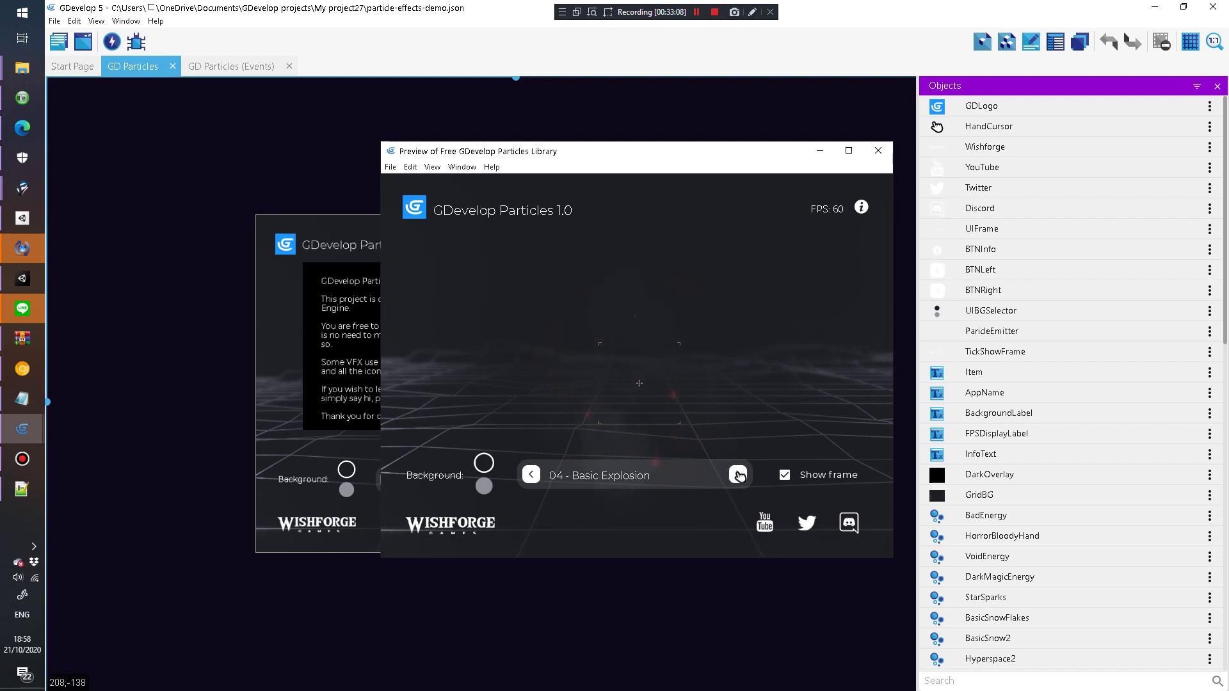
left_click(738, 475)
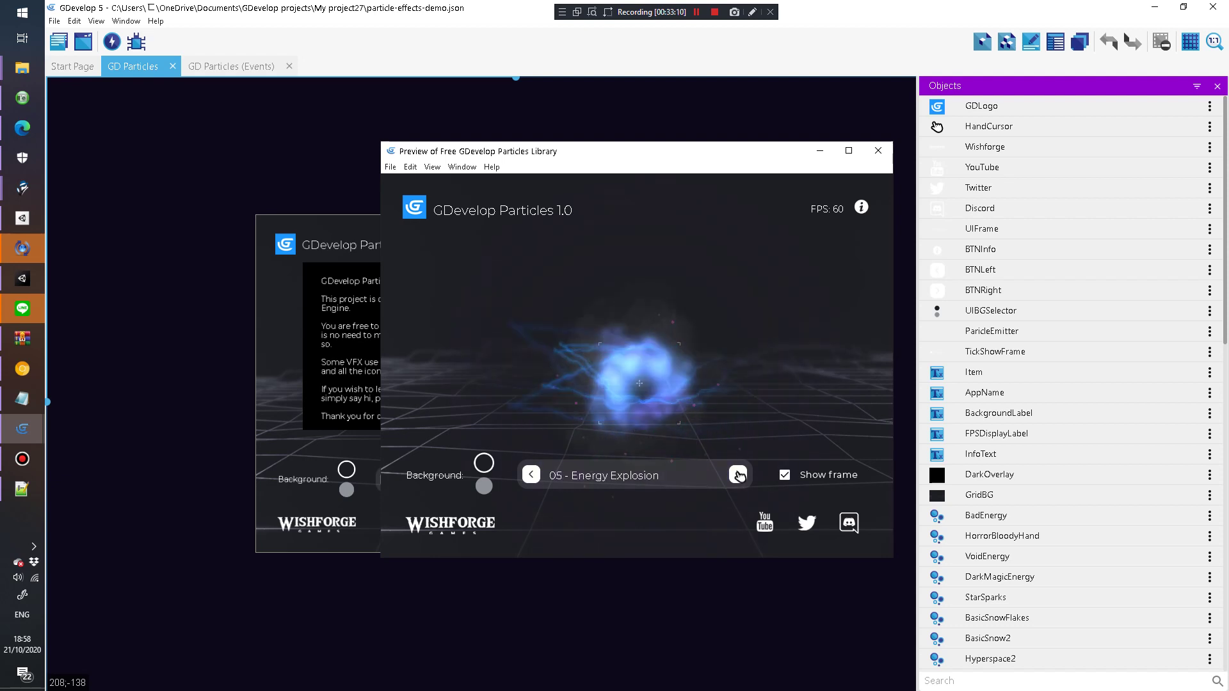
left_click(738, 475)
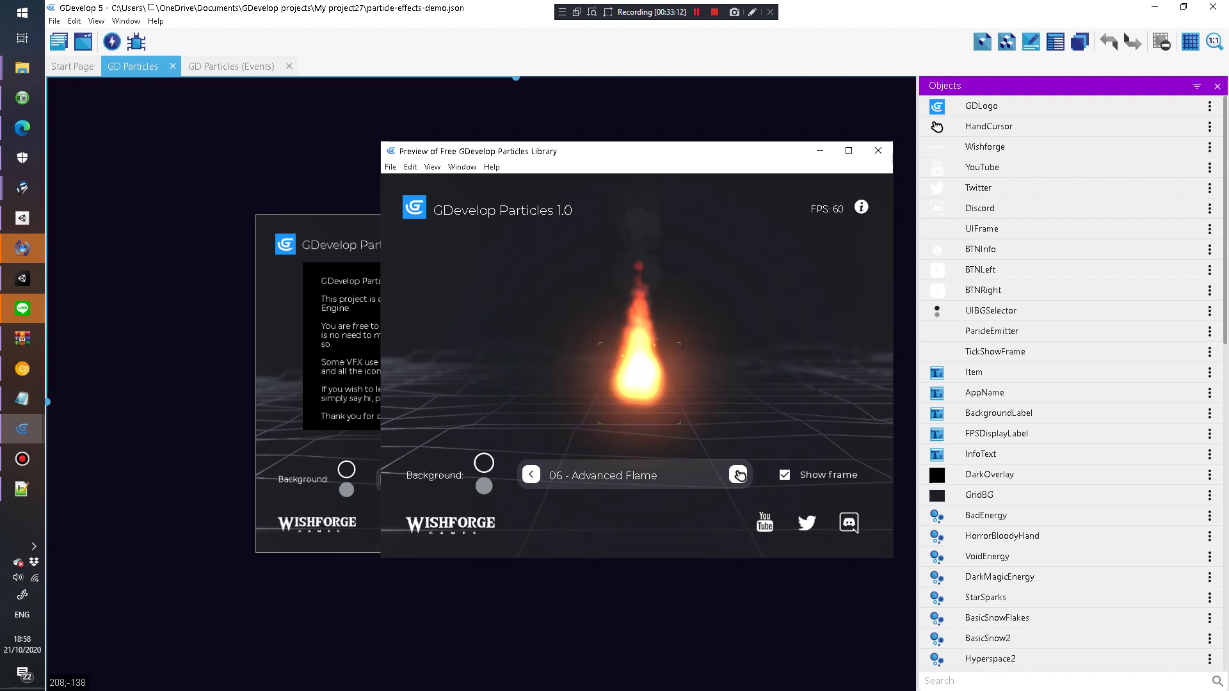
left_click(738, 475)
left_click(738, 475)
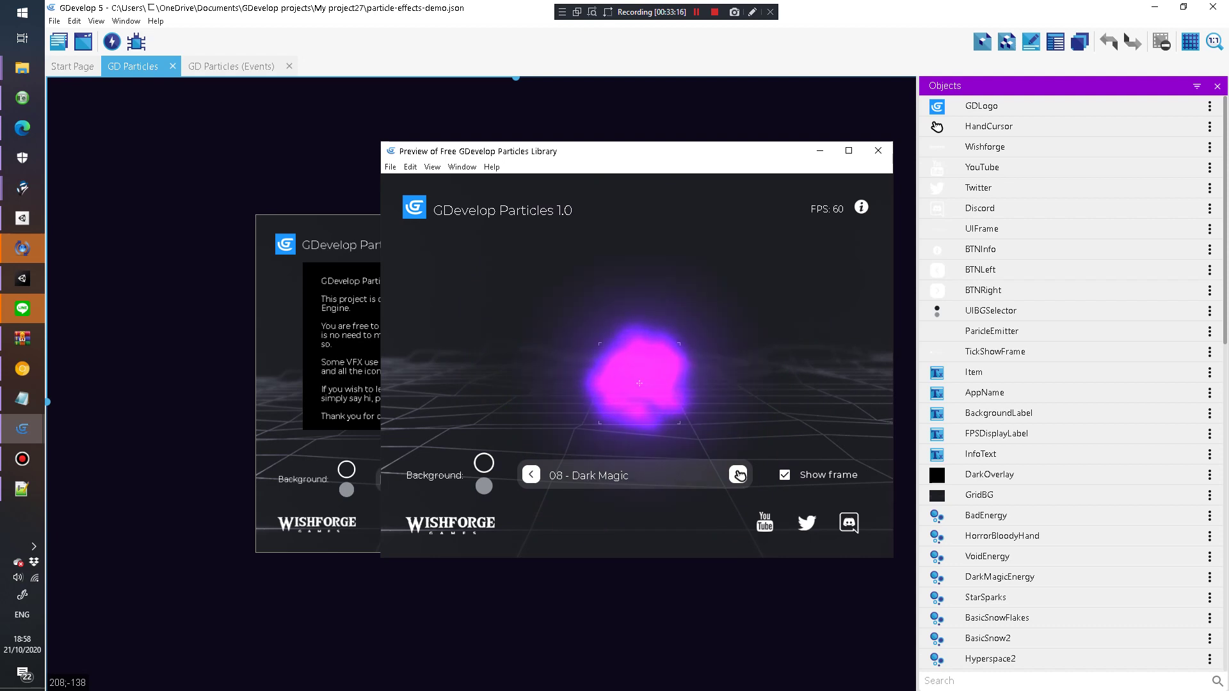
Step: Step through the remaining particle effects from 09 - Creepy Touch to 20 - Blood Impact
left_click(738, 475)
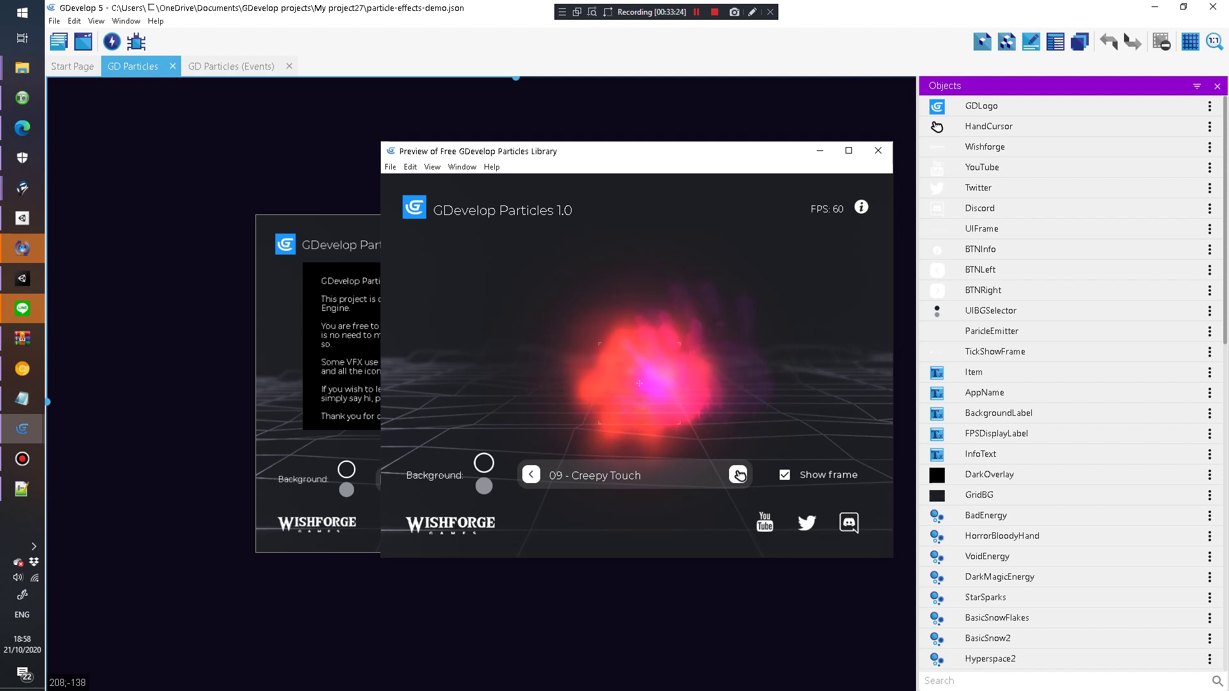
left_click(738, 474)
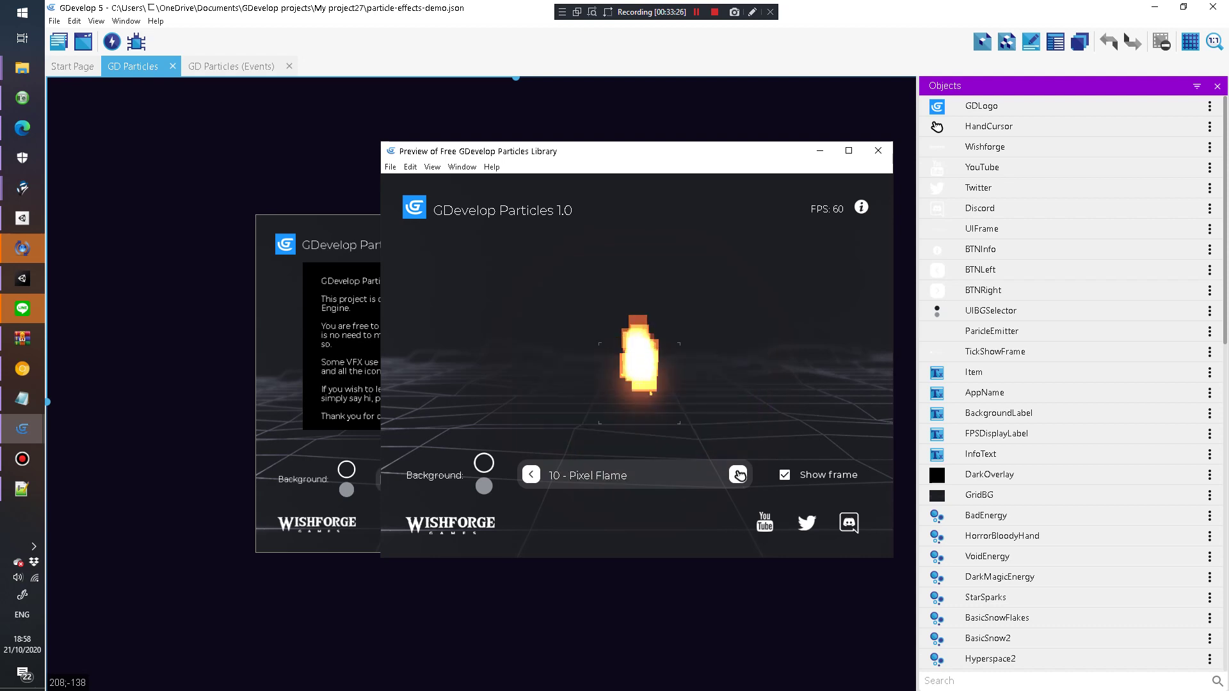
left_click(738, 475)
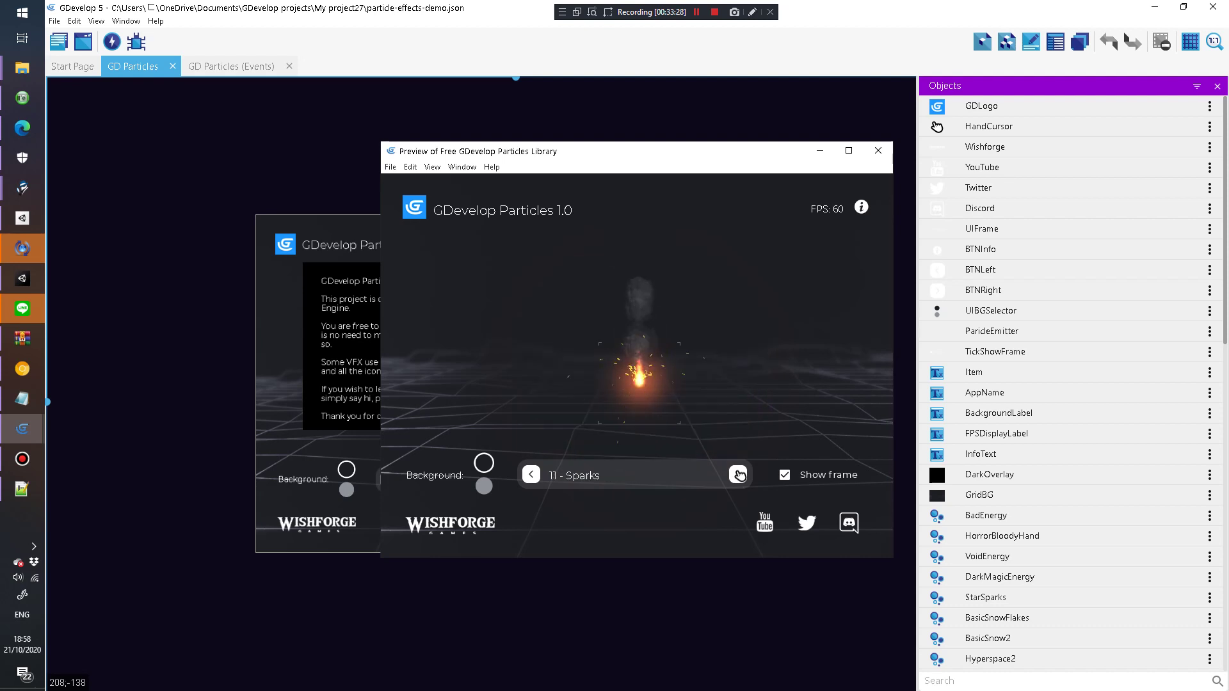
left_click(738, 475)
left_click(738, 474)
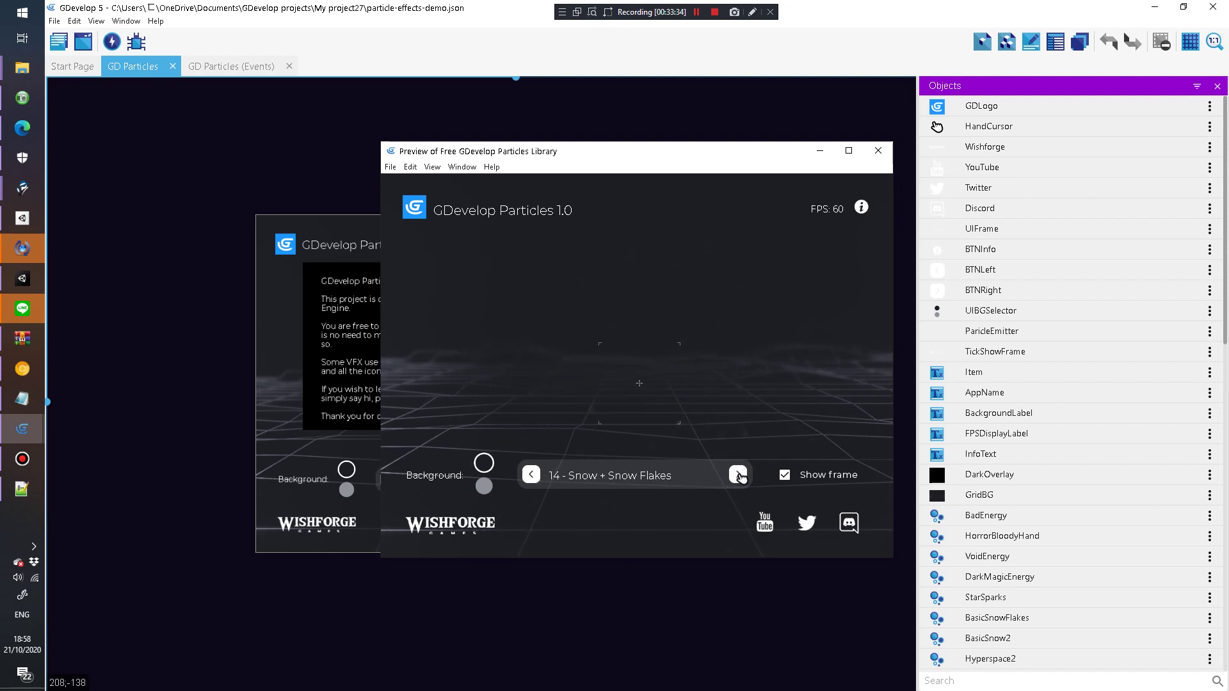
left_click(739, 476)
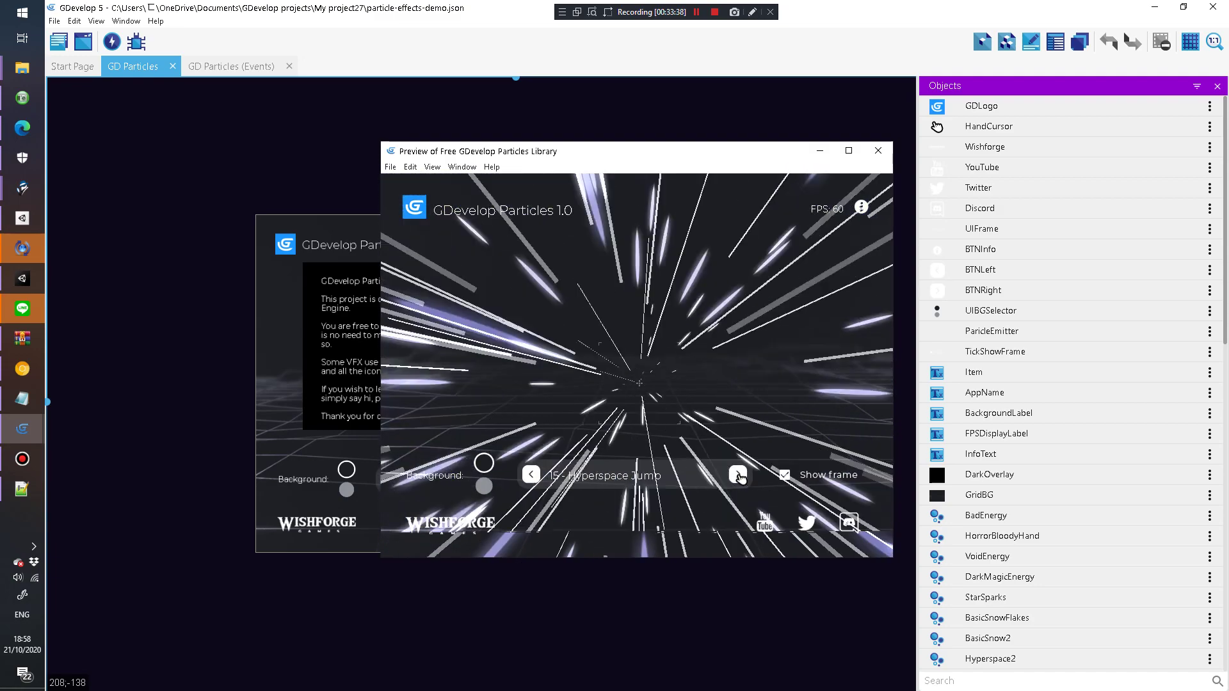
left_click(738, 476)
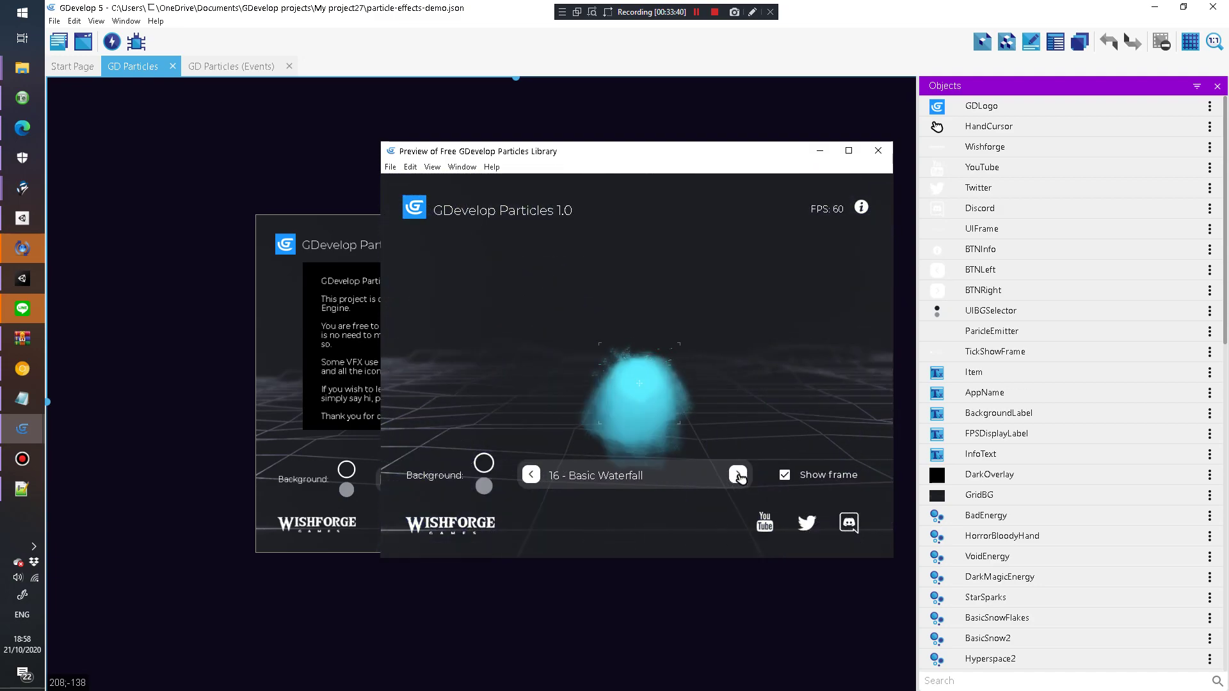
left_click(738, 476)
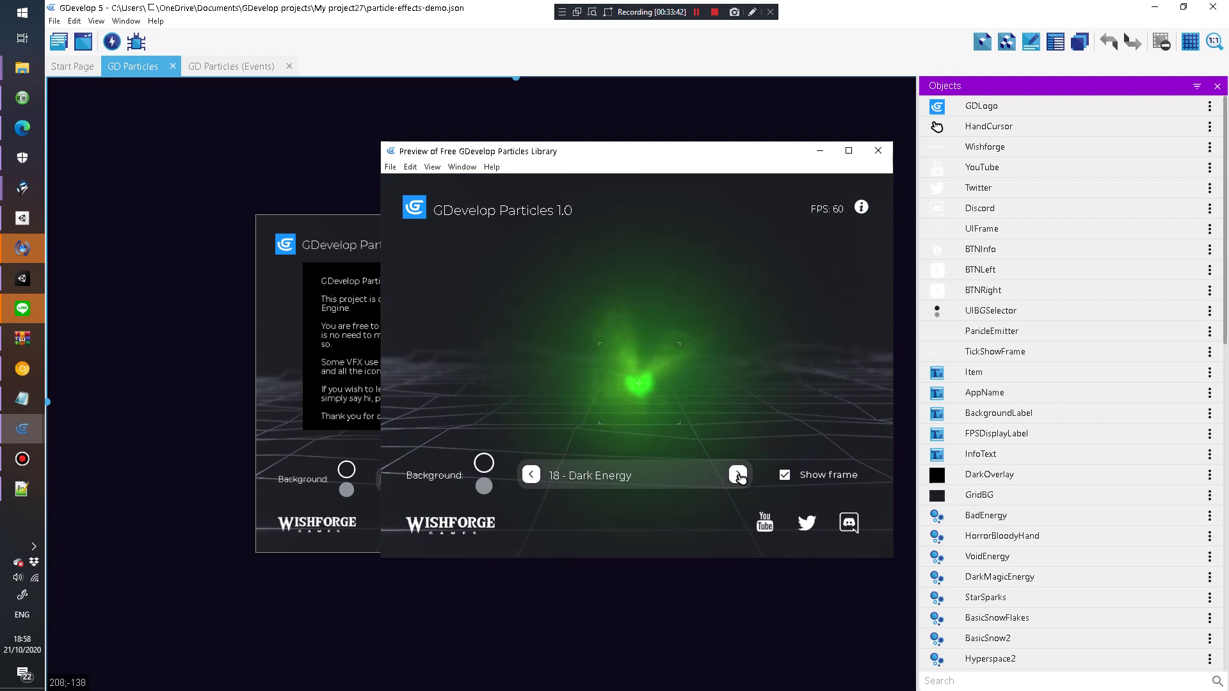
left_click(738, 476)
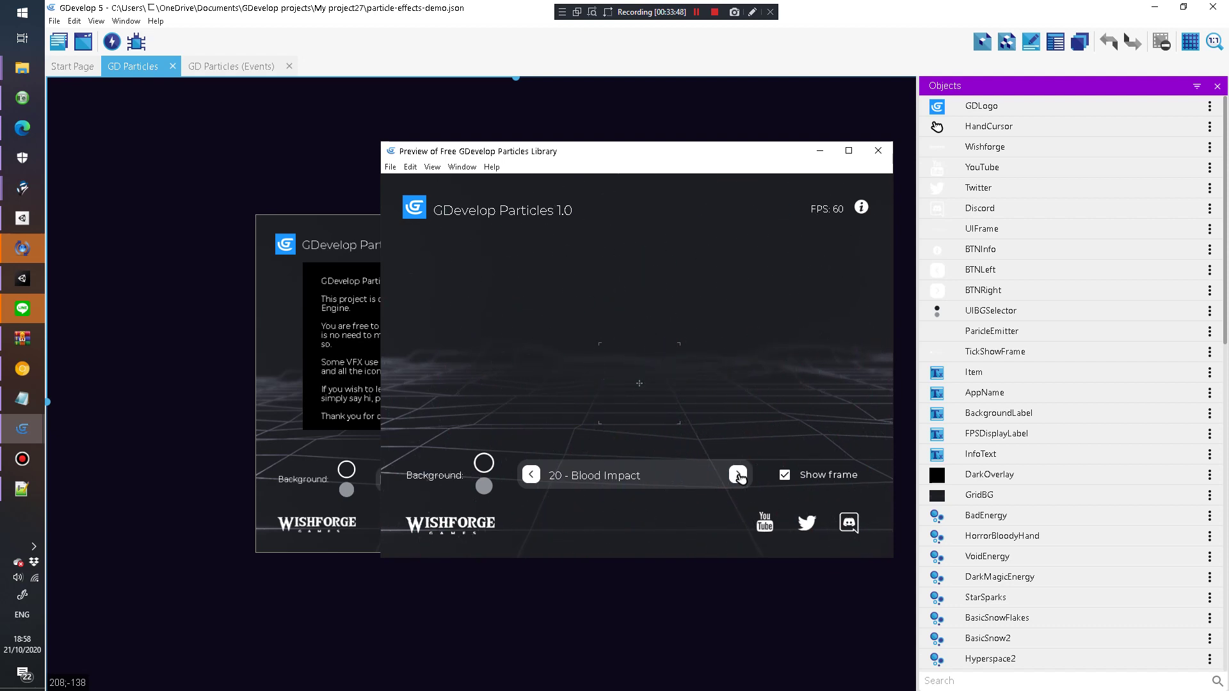
Step: Wrap around to 01 - Basic Flame and step through the effects again up to 12 - Sparks + Burn Trail
left_click(739, 475)
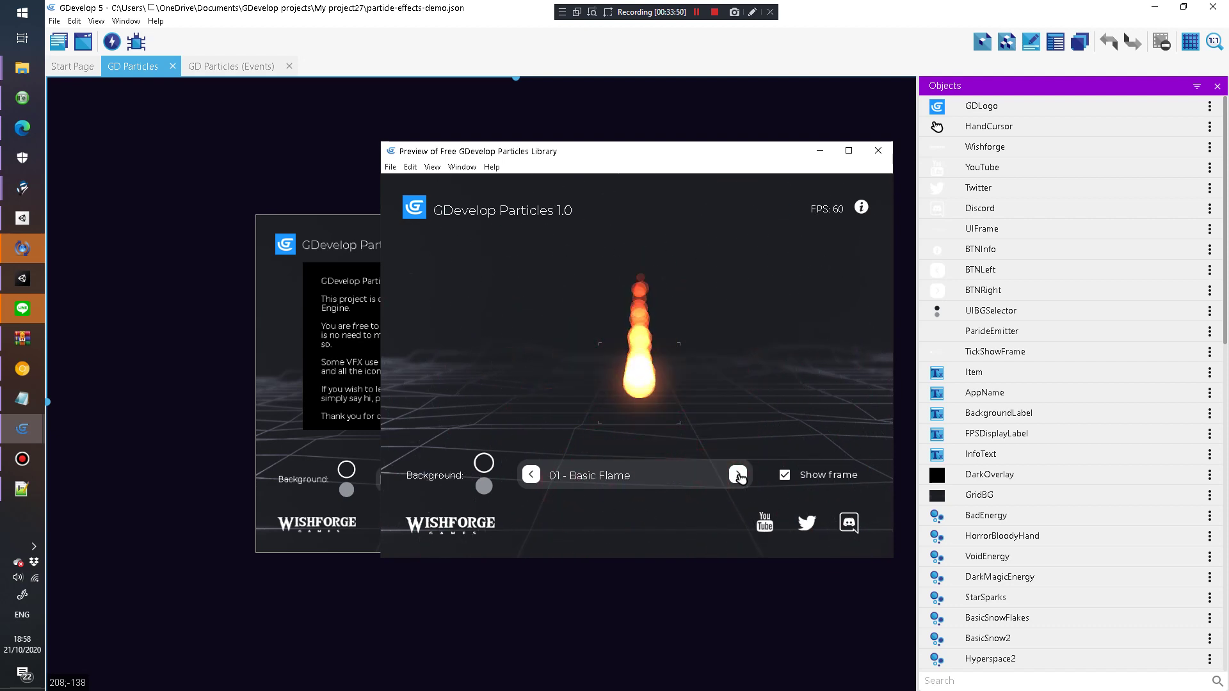
left_click(738, 475)
left_click(738, 475)
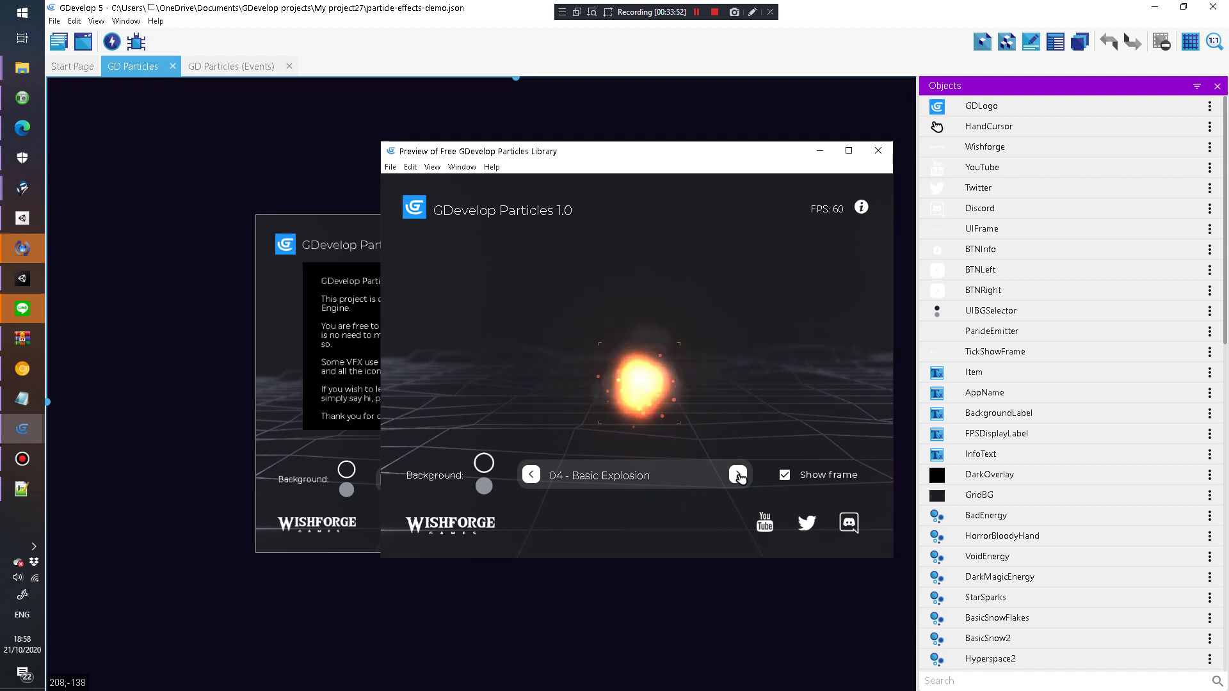
left_click(739, 476)
left_click(739, 476)
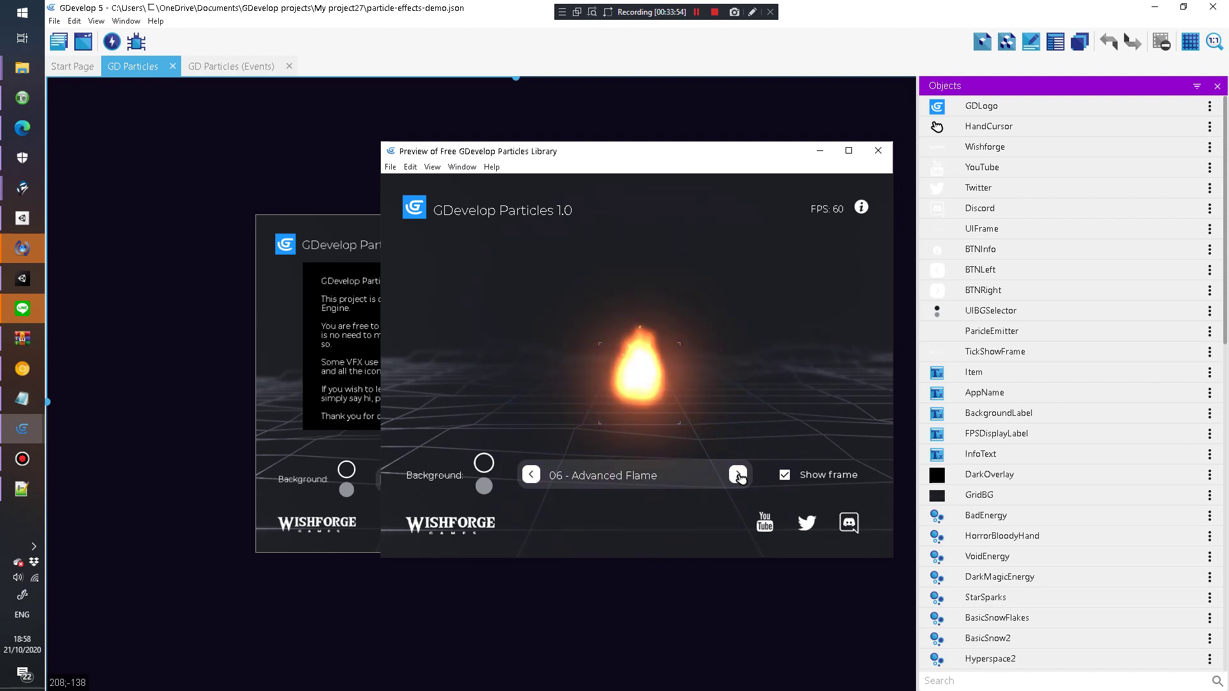
left_click(739, 476)
left_click(739, 475)
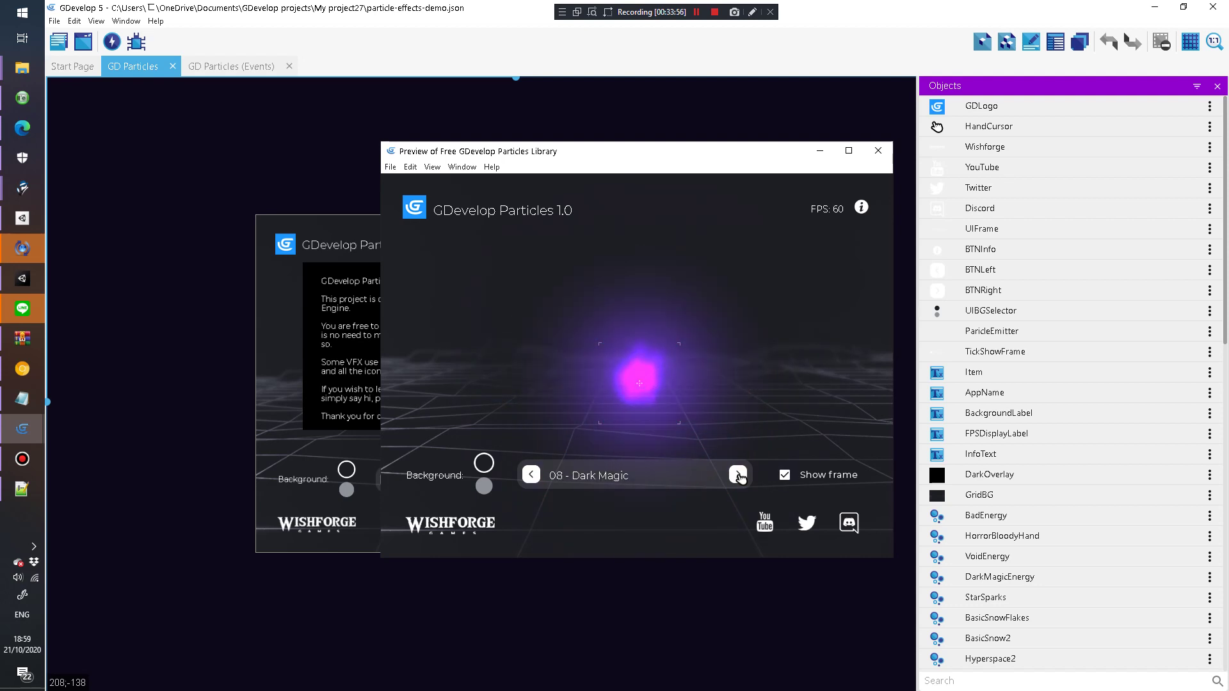
left_click(738, 476)
left_click(739, 475)
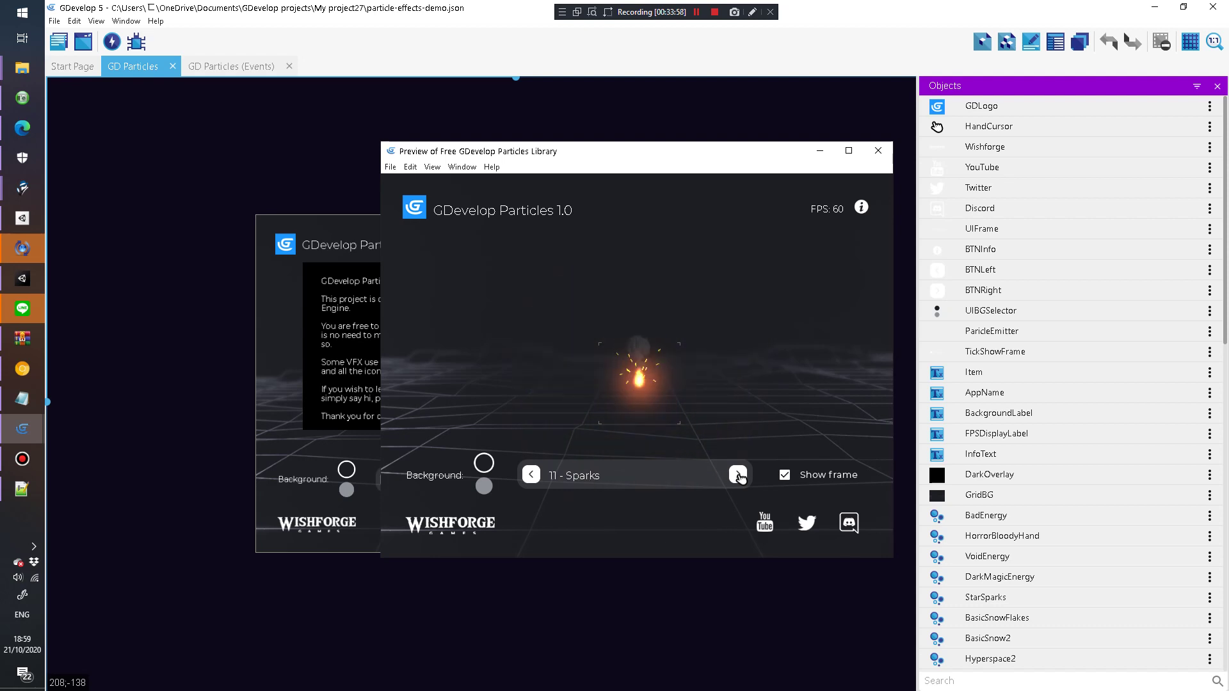
left_click(739, 475)
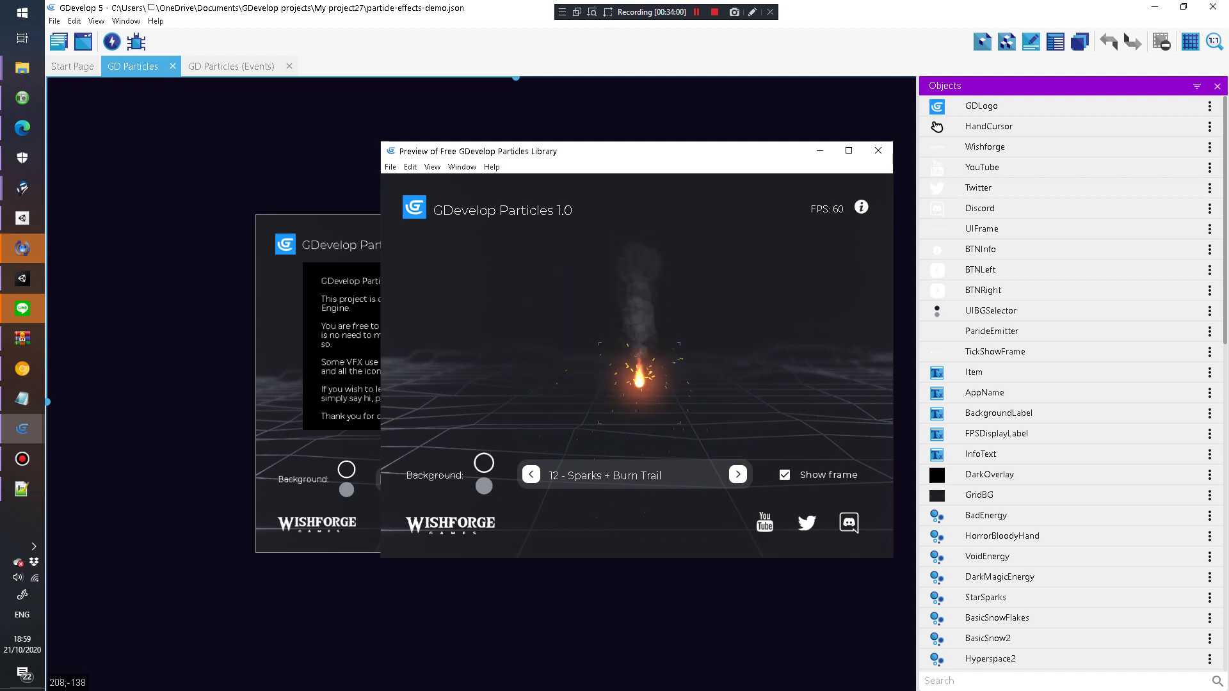
Step: Switch the particle preview to the light grey background and close the preview
left_click(485, 469)
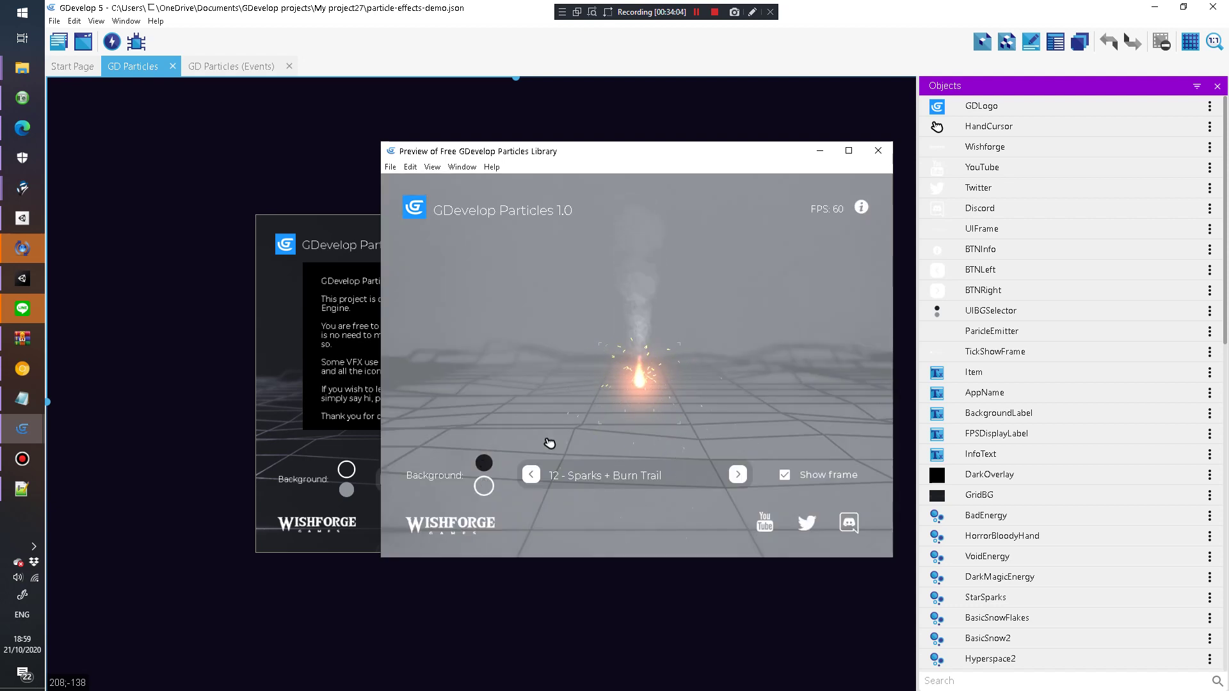
left_click(878, 150)
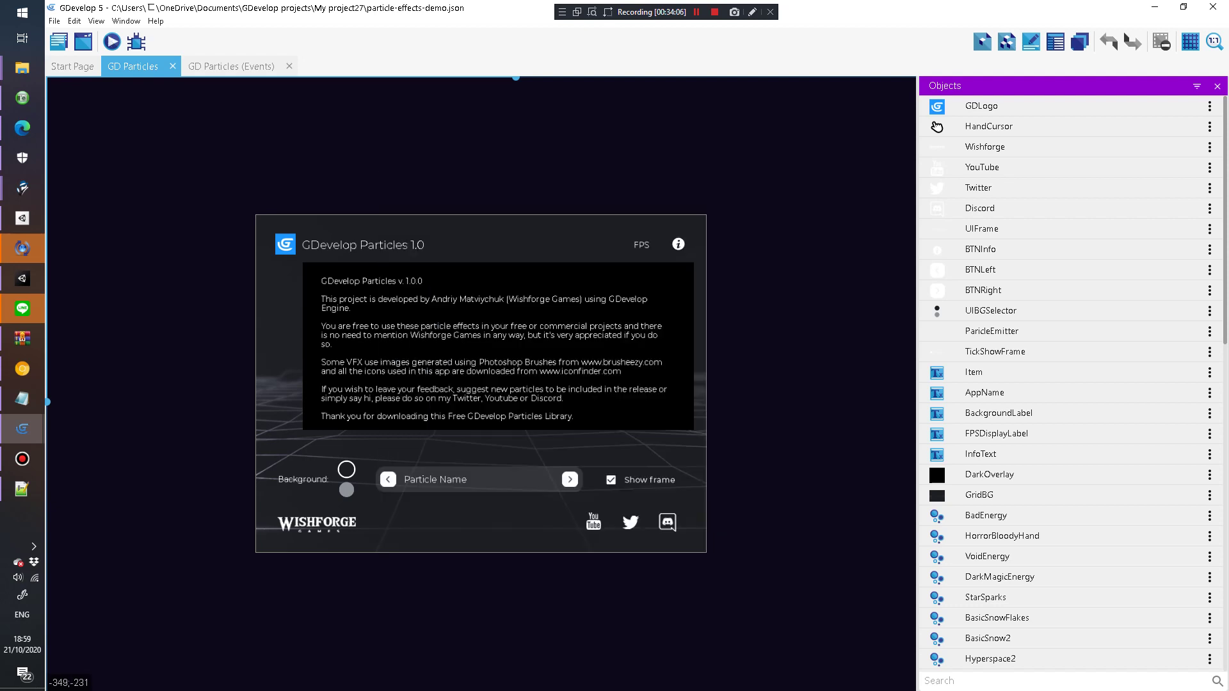
Step: Create a new project from the Game Feel Demo in the advanced starters
left_click(54, 20)
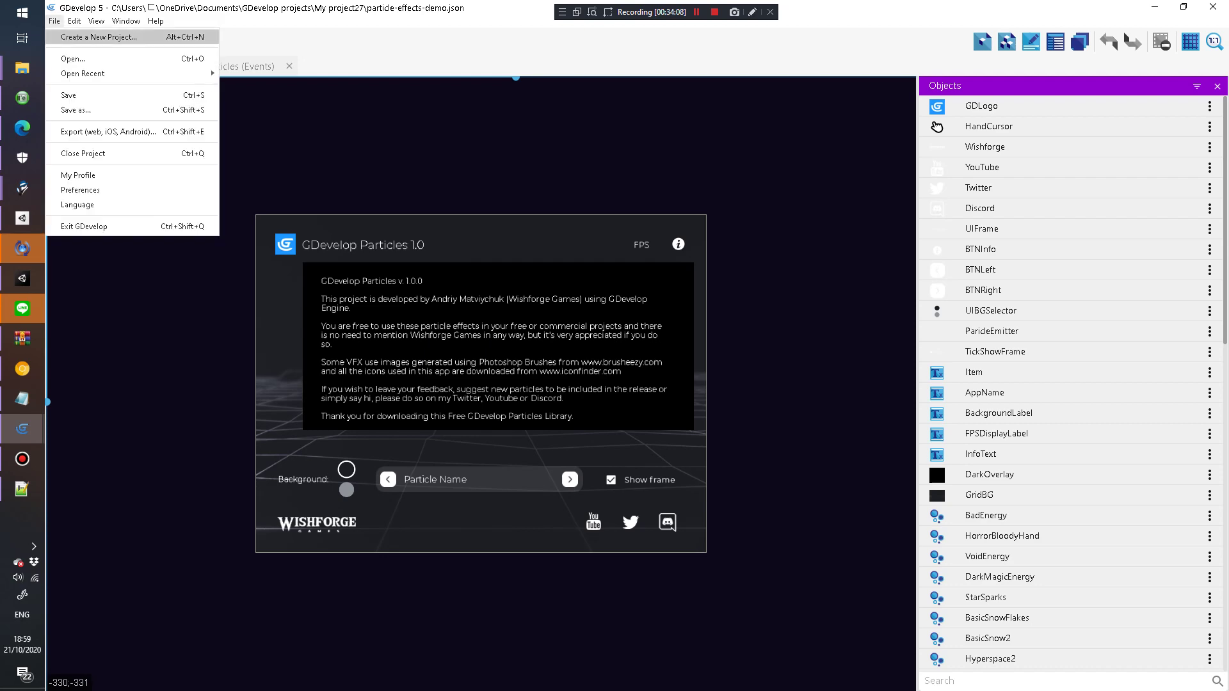
left_click(84, 35)
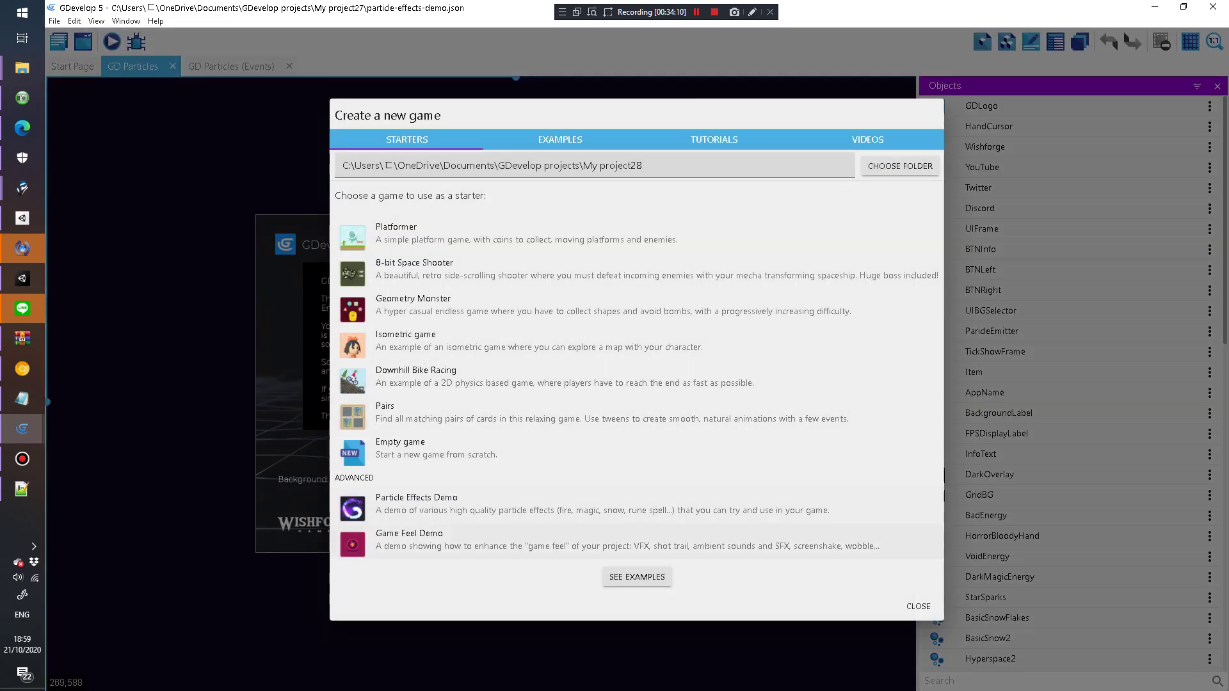
left_click(410, 539)
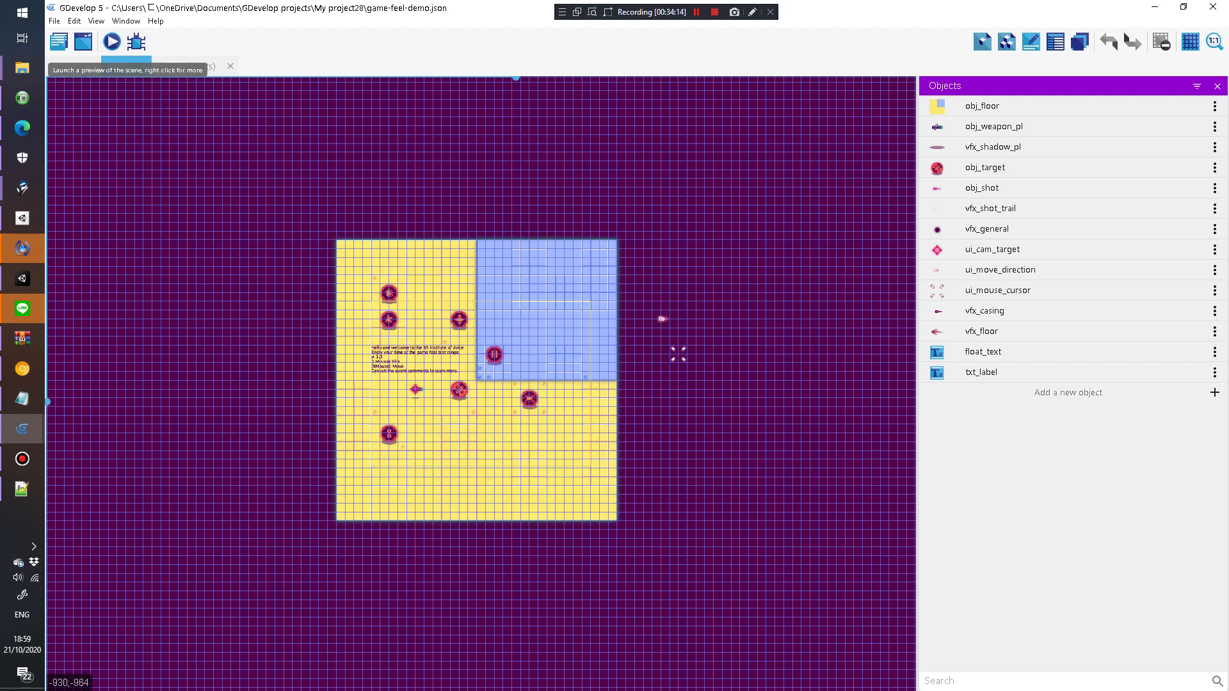
Step: Run a preview of the Game Feel Demo, move the weapon up near the Hitflash target and fire at it
left_click(112, 42)
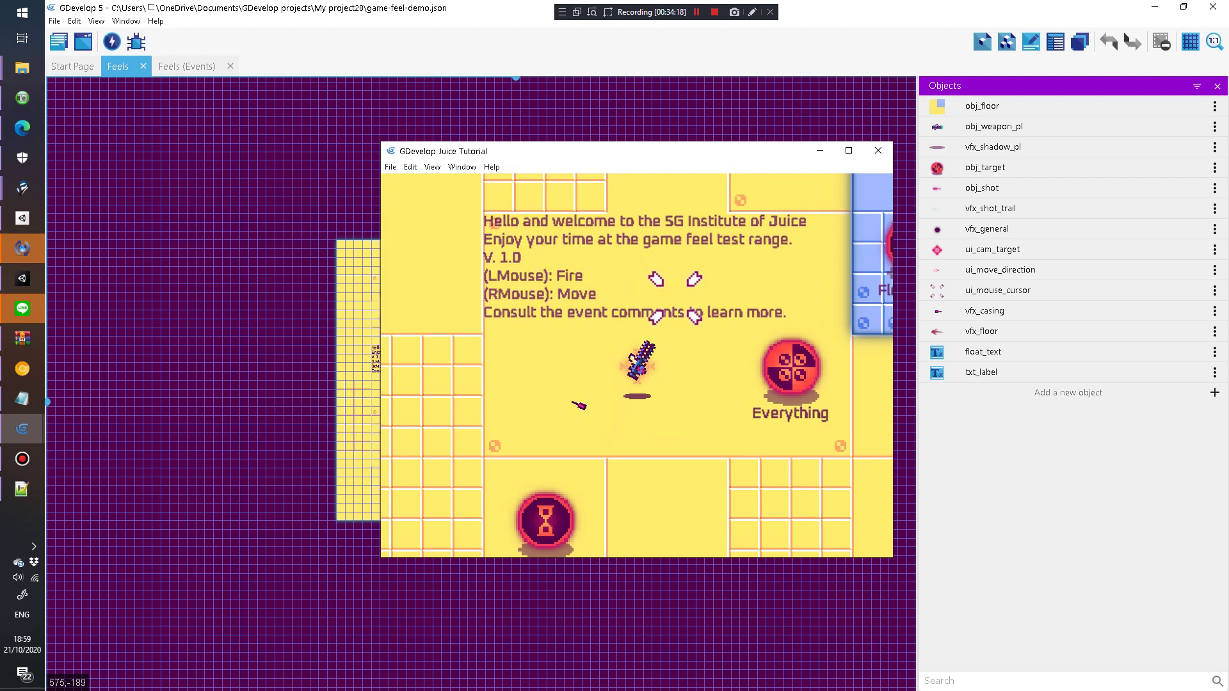
right_click(674, 211)
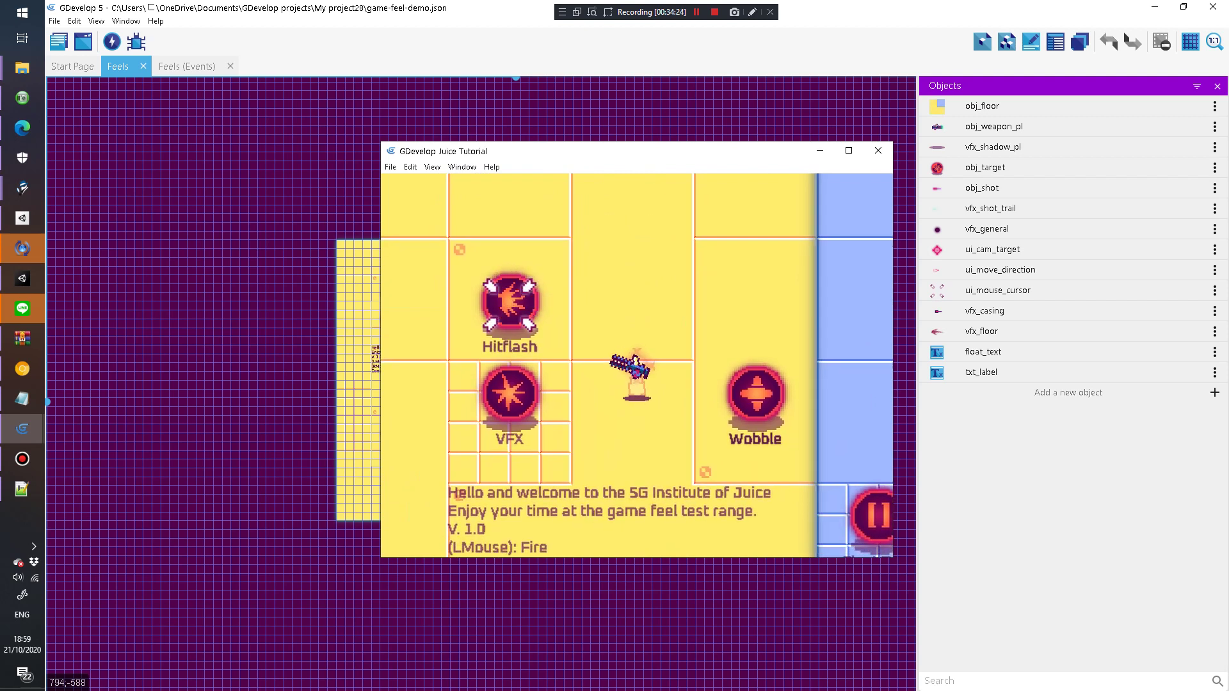
left_click(510, 301)
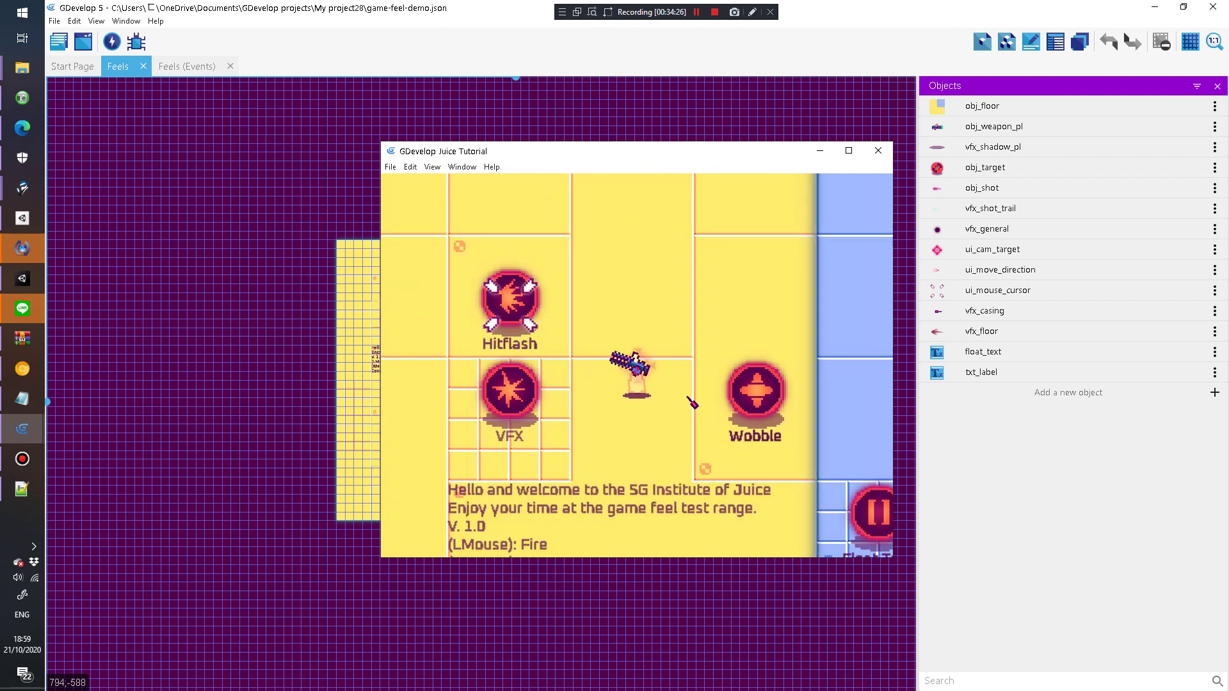
left_click(510, 305)
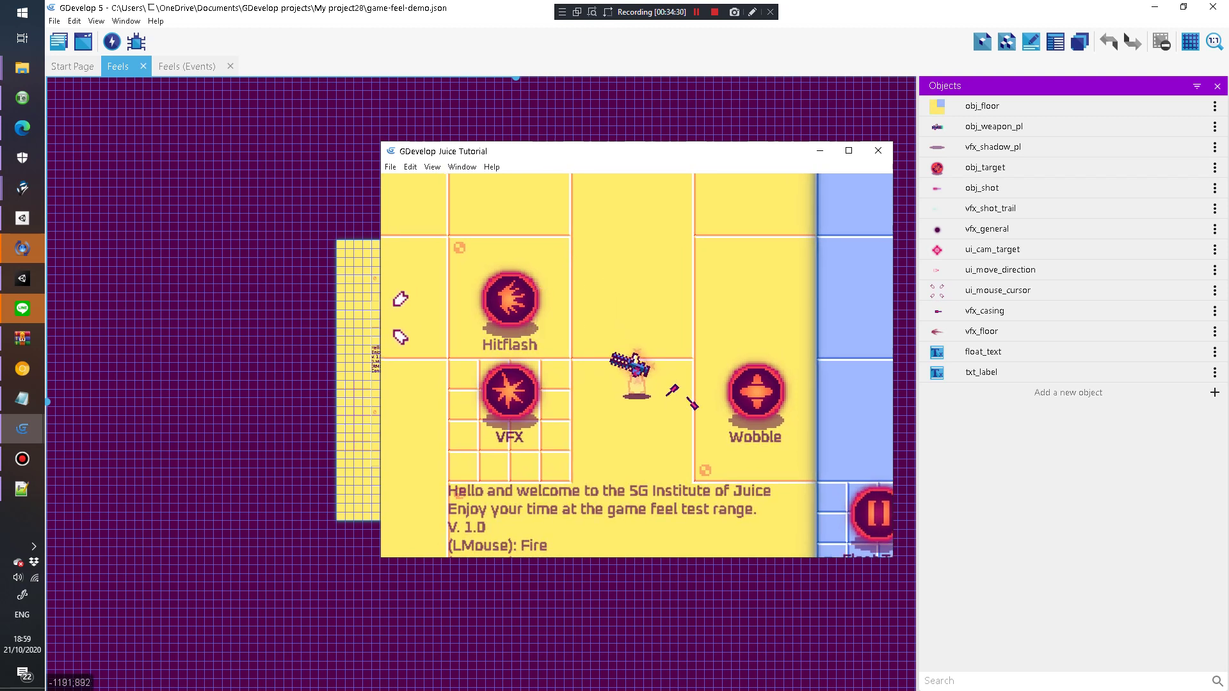
Step: Lower the system speaker volume to 17 and return to the game preview
left_click(17, 577)
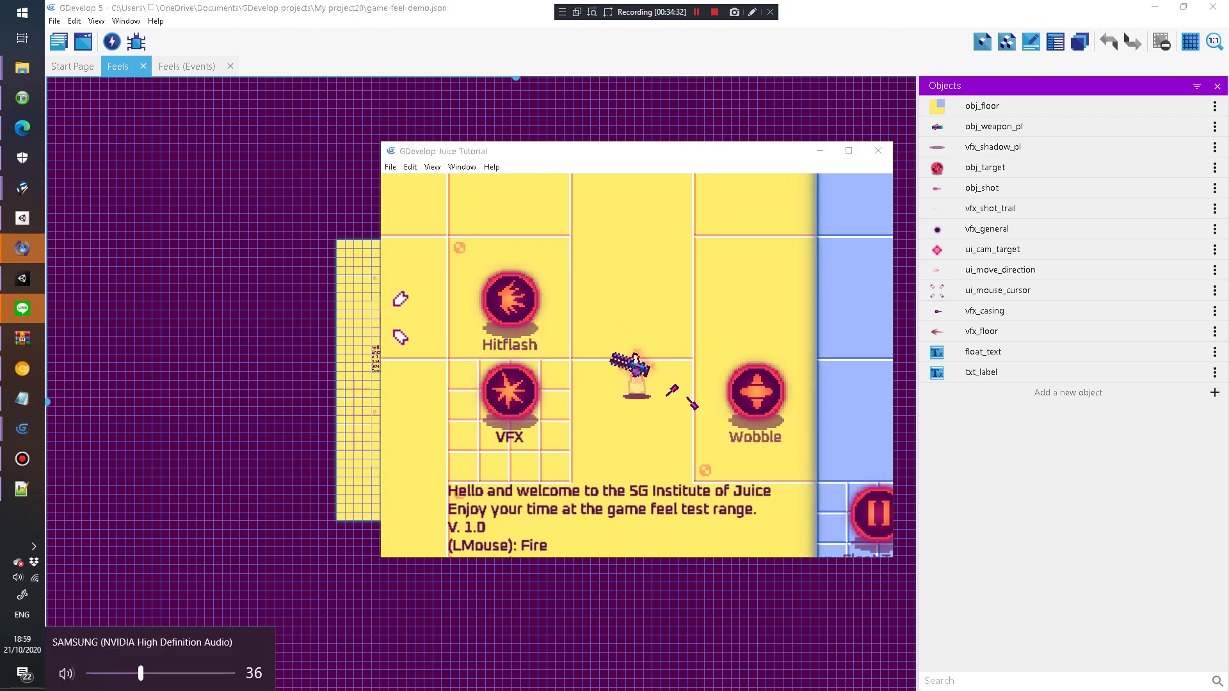
left_click_drag(140, 673, 112, 673)
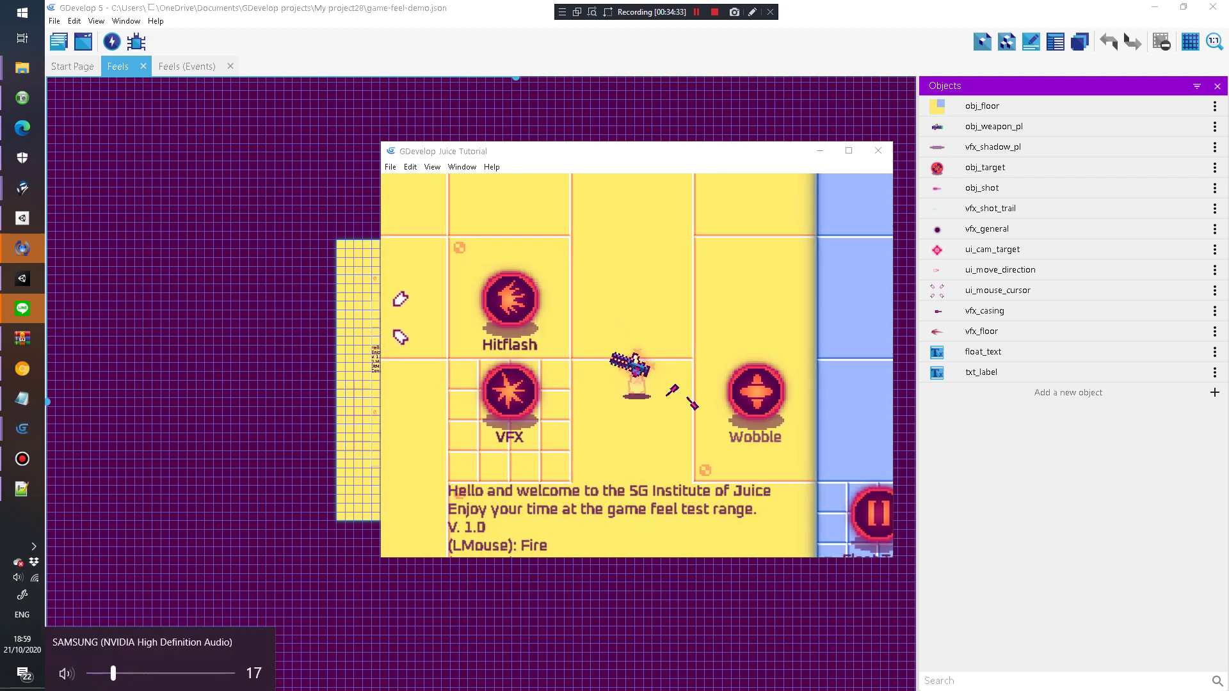
left_click(597, 423)
Step: Fire at the VFX and Wobble targets, and move the weapon down toward the Everything target
left_click(533, 349)
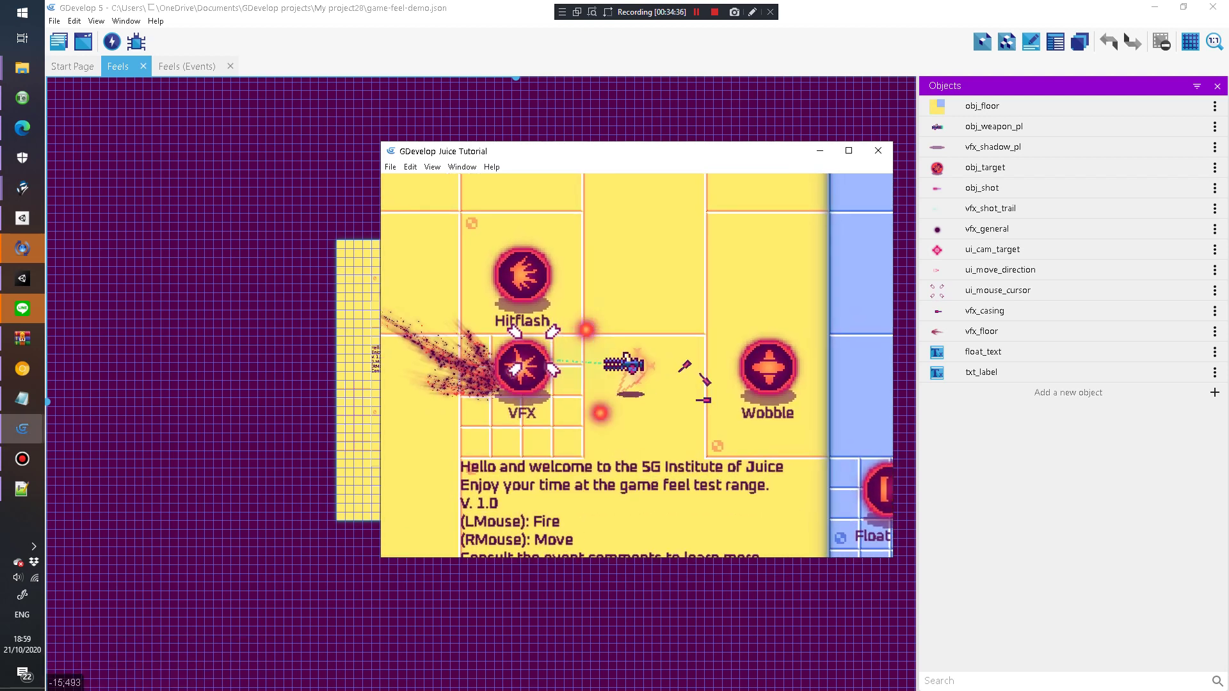
left_click(533, 350)
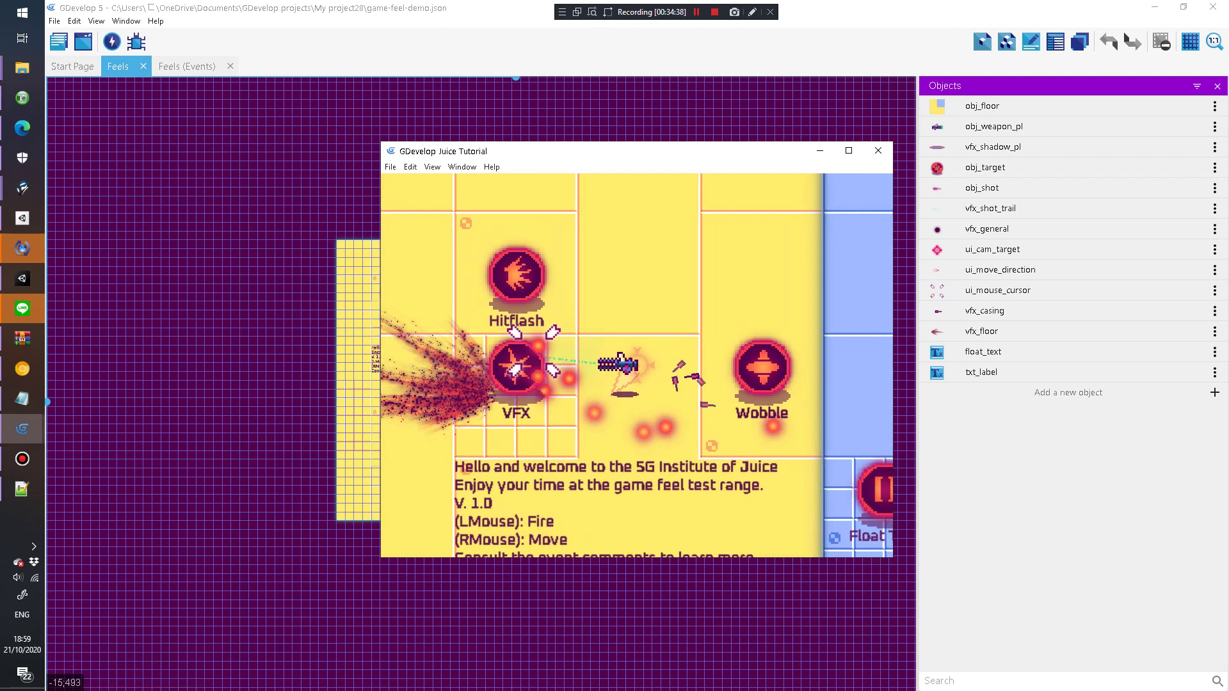
left_click(532, 358)
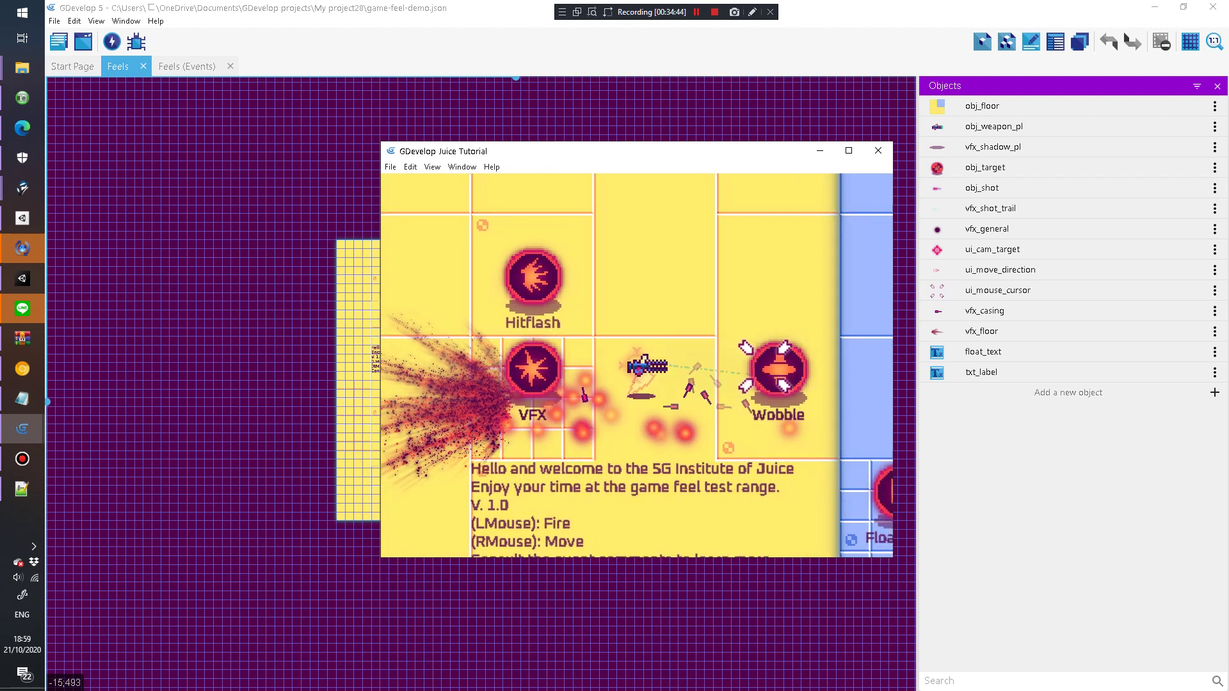
right_click(629, 462)
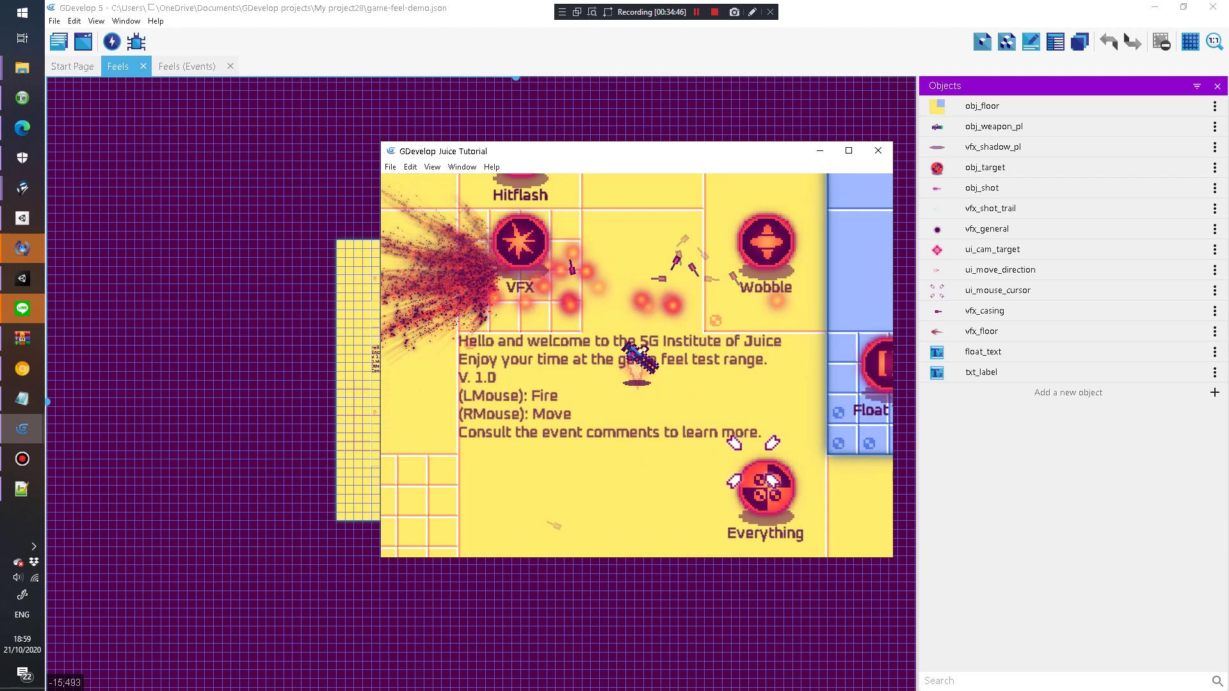
Step: Fire at the Everything target, fire while moving the weapon through the SFX Area, and close the preview
left_click(753, 467)
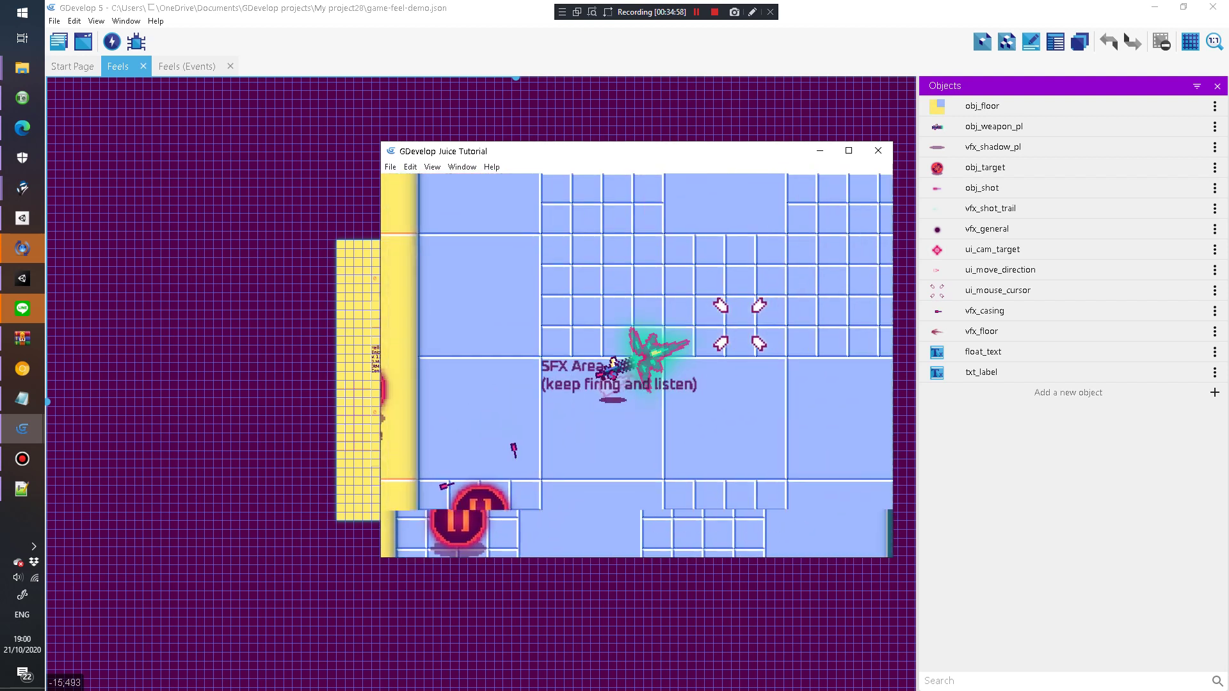
key("d")
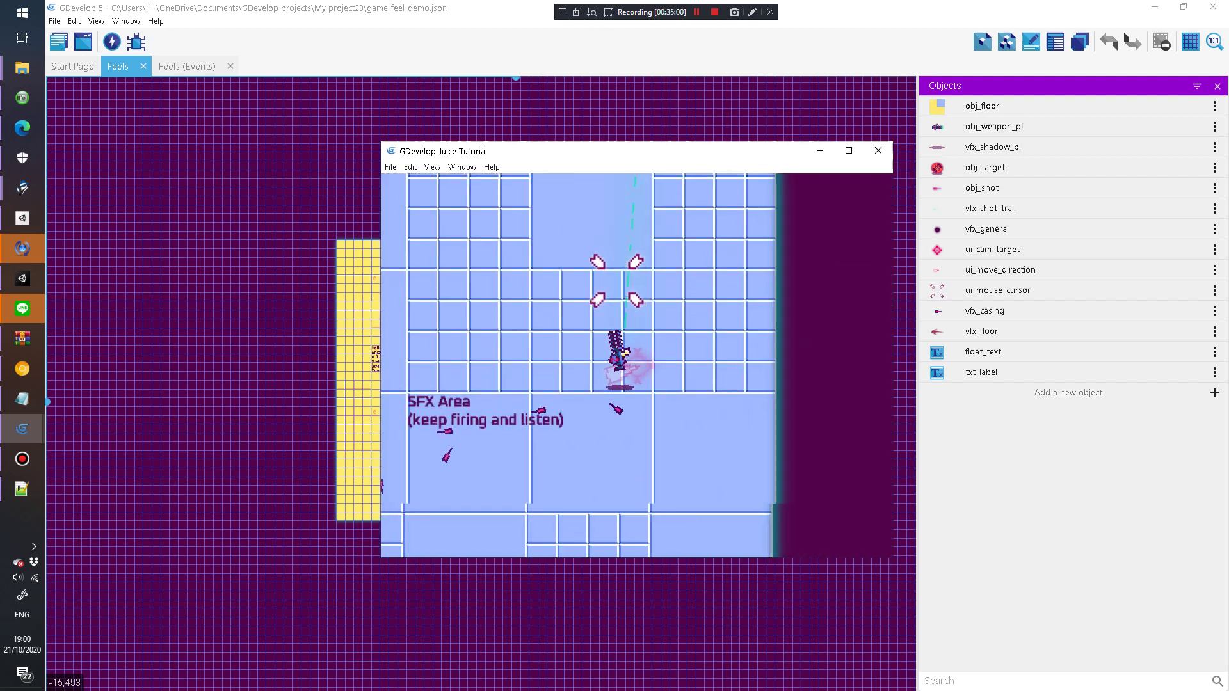
key("w")
left_click(525, 349)
key("a")
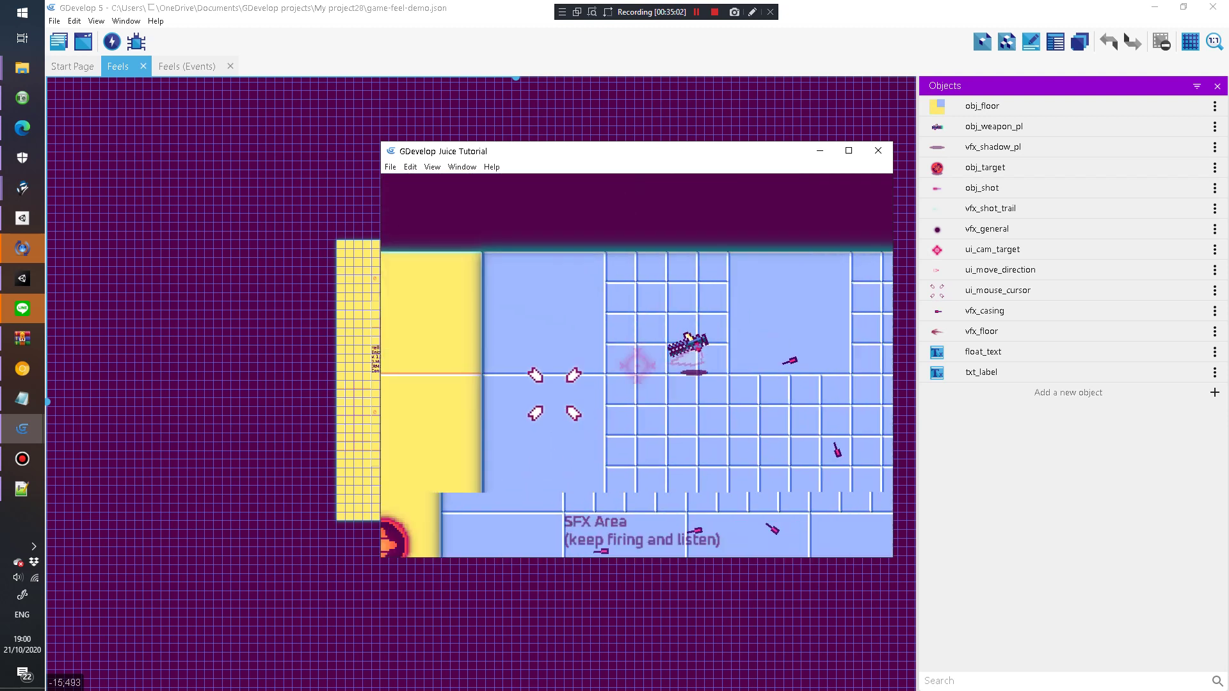
key("s")
left_click(524, 447)
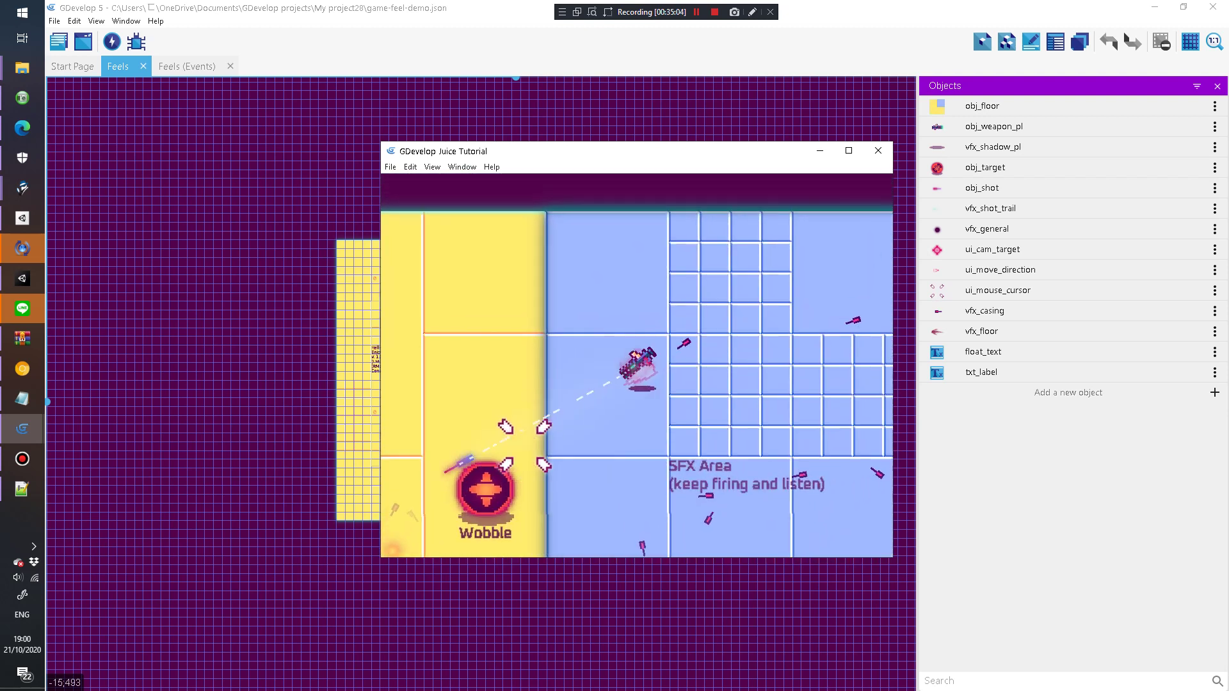
left_click(513, 454)
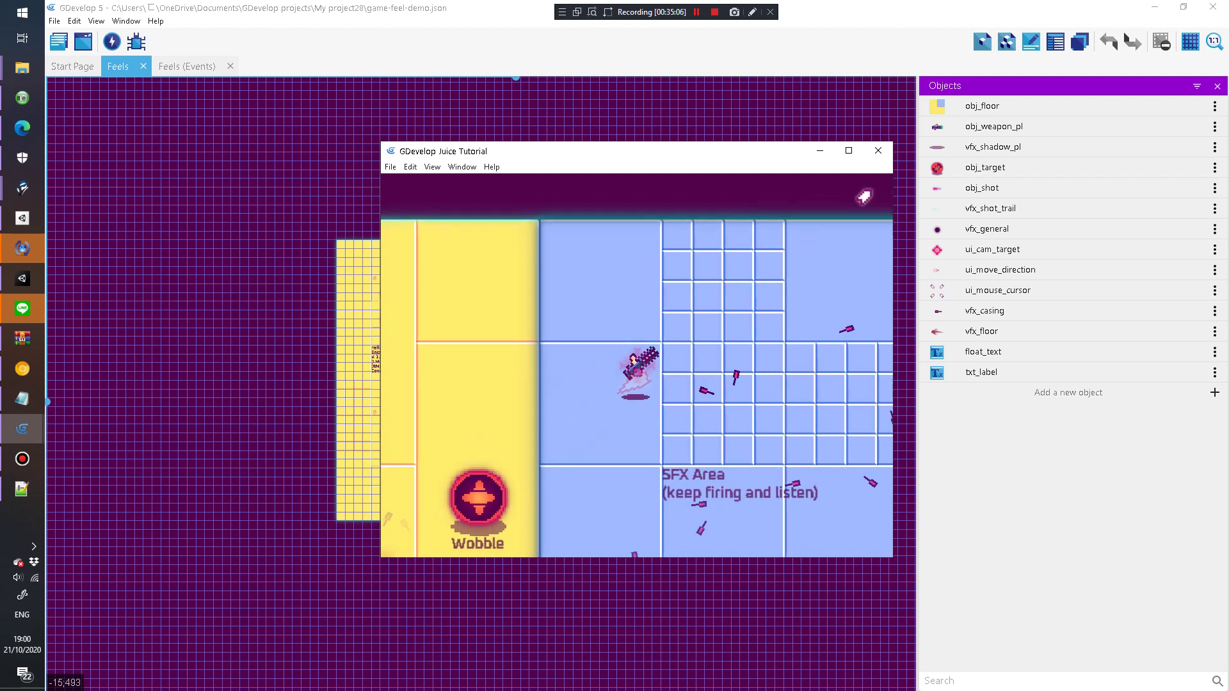
left_click(878, 150)
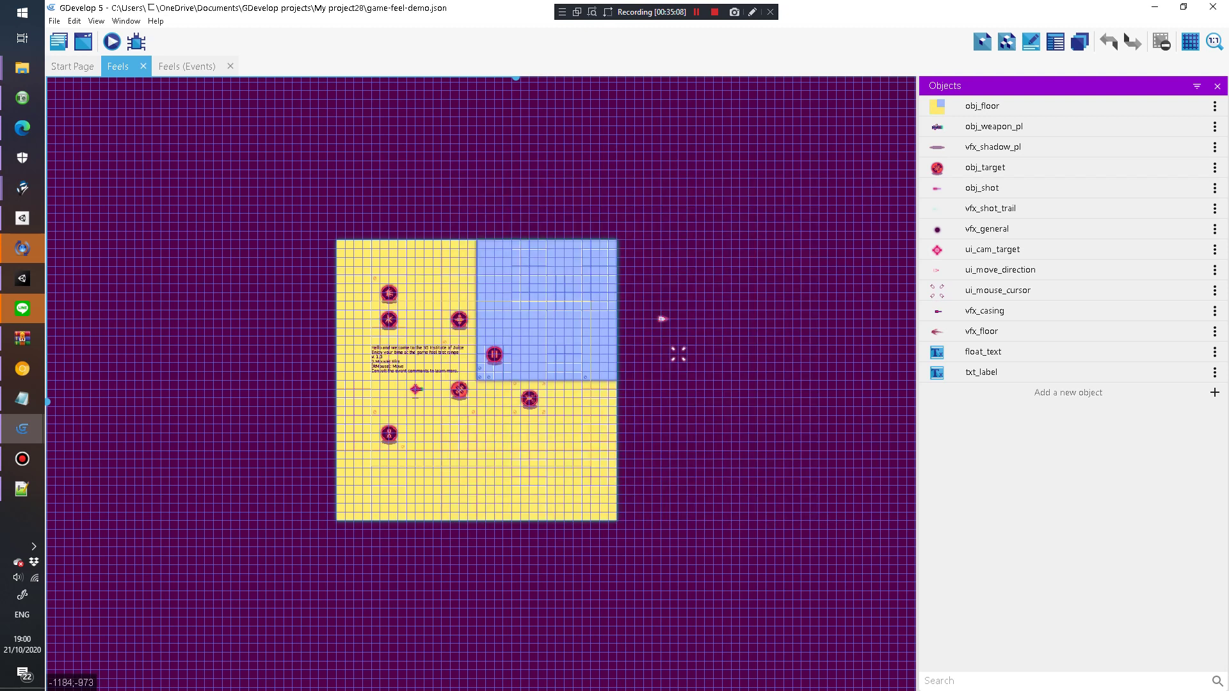
Step: Create a new project from the Asteroids example and close the project manager
left_click(54, 21)
left_click(96, 36)
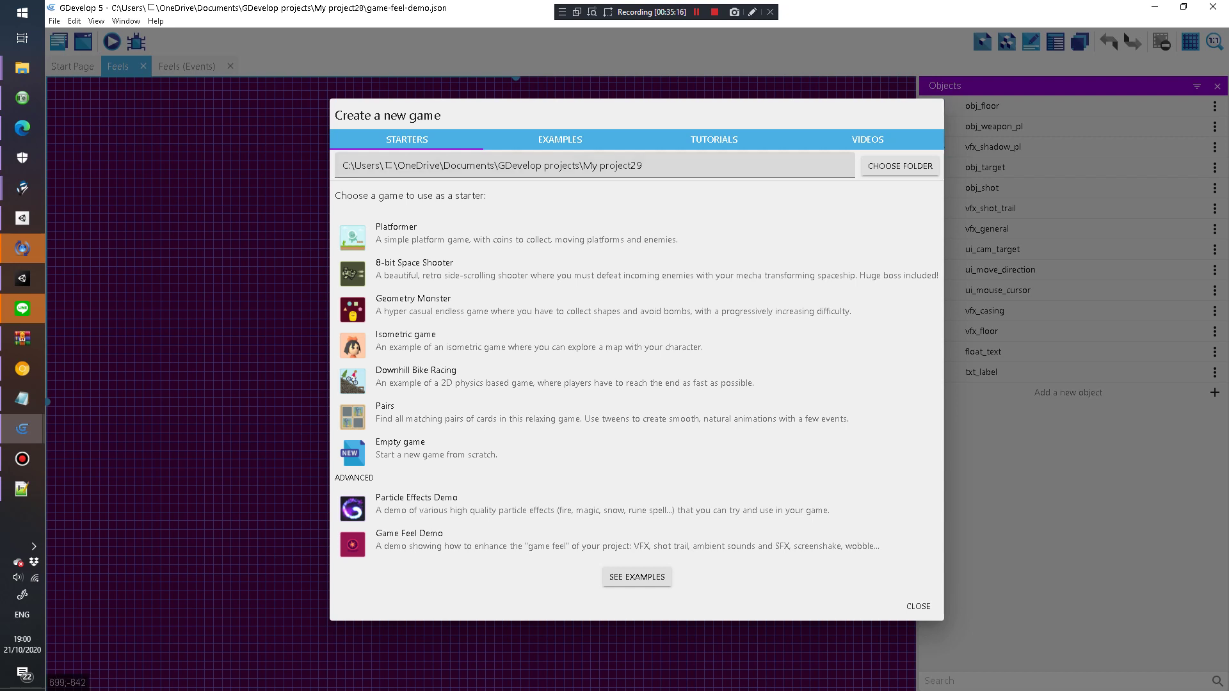
left_click(561, 144)
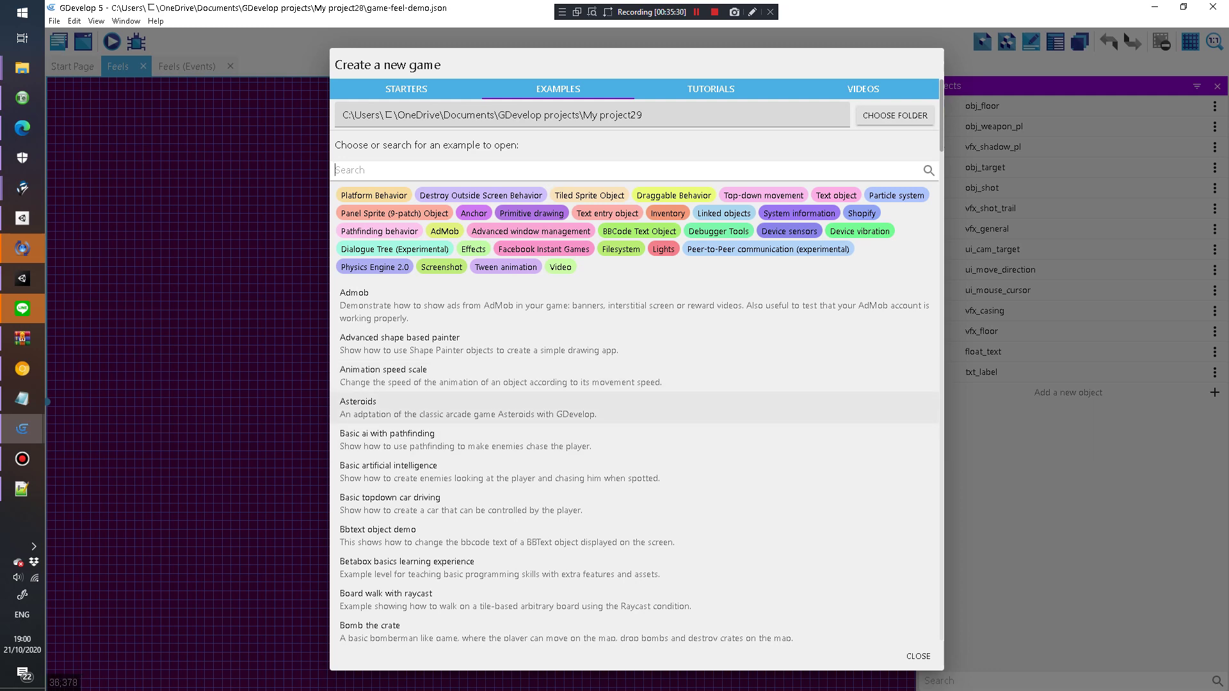
left_click(634, 407)
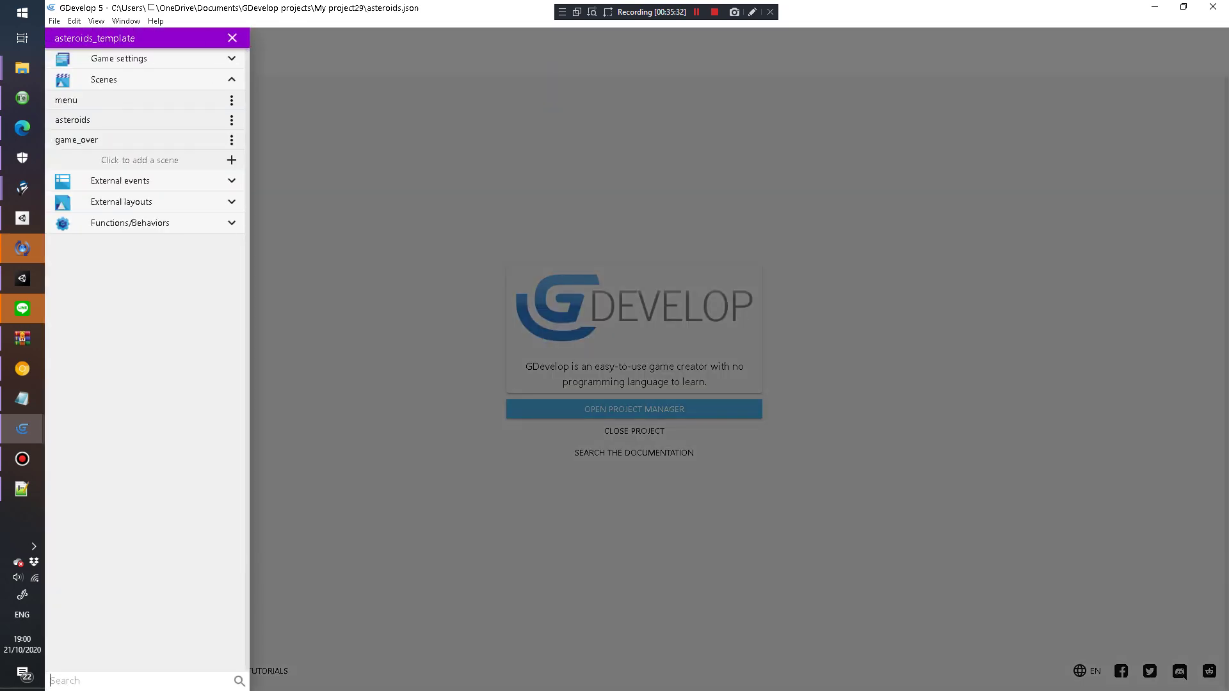
left_click(232, 37)
Step: Run a preview of the Asteroids project, start the game and fire at the asteroids
left_click(111, 42)
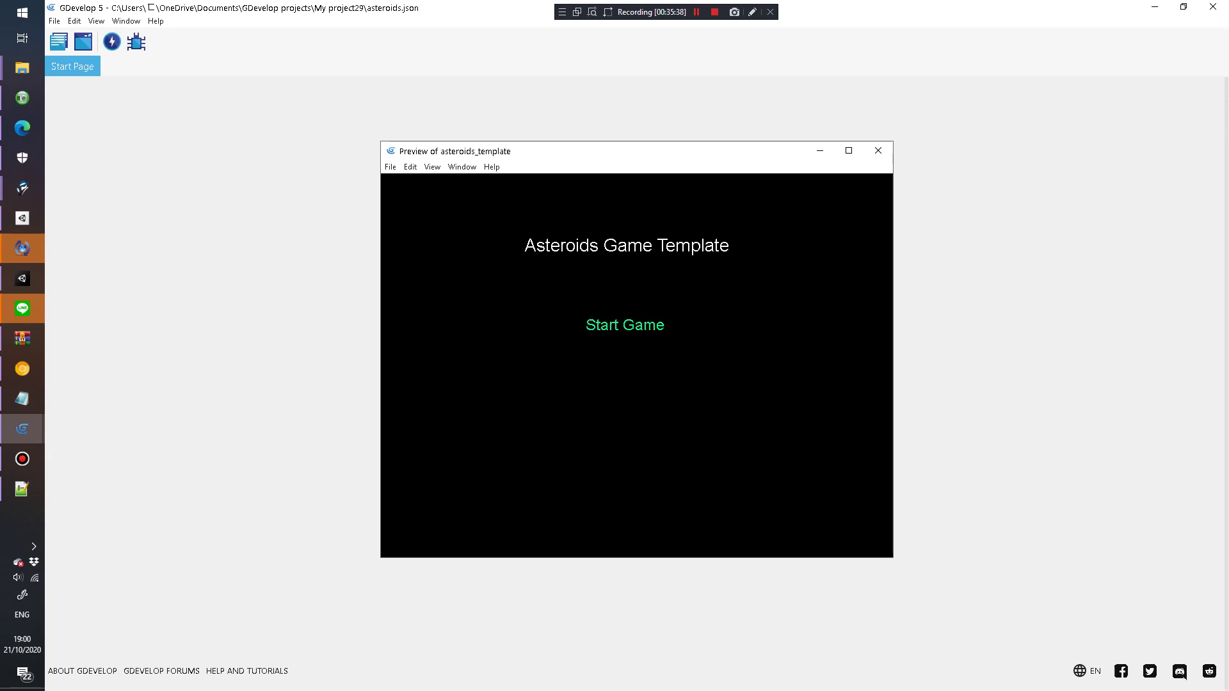
key("Return")
key("Up")
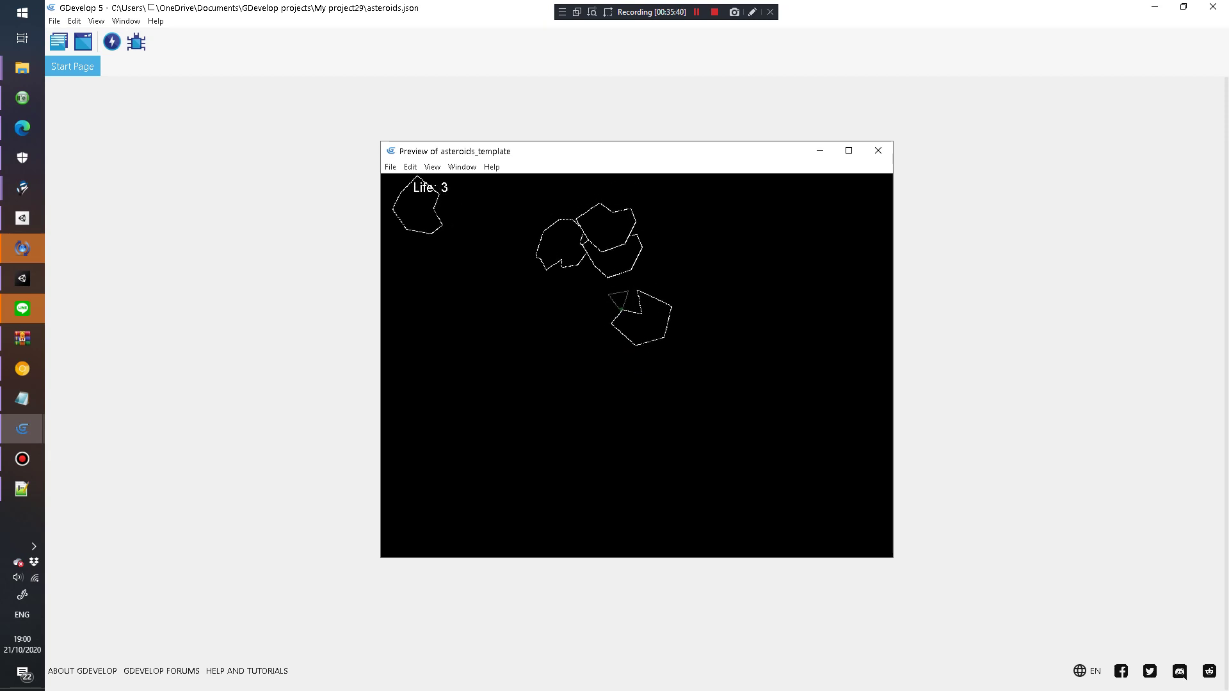
key("space")
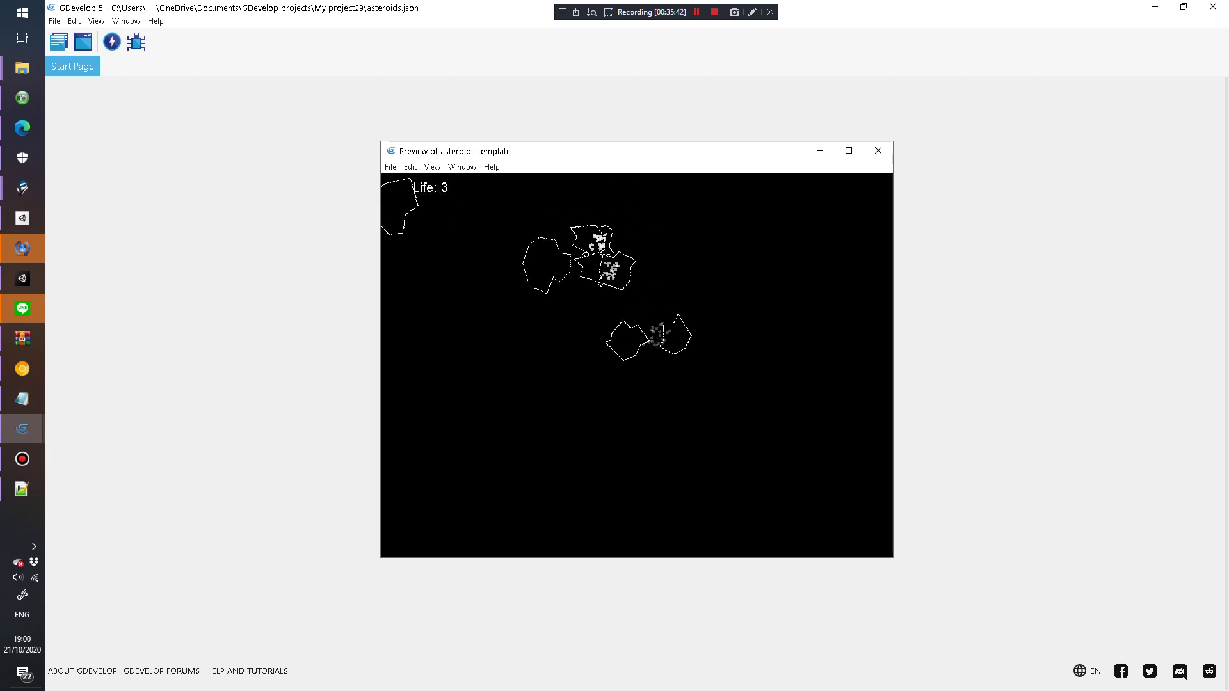
Step: Bring the Asteroids preview window back to the front and shoot at the nearby asteroids while turning the ship
key("alt+F4")
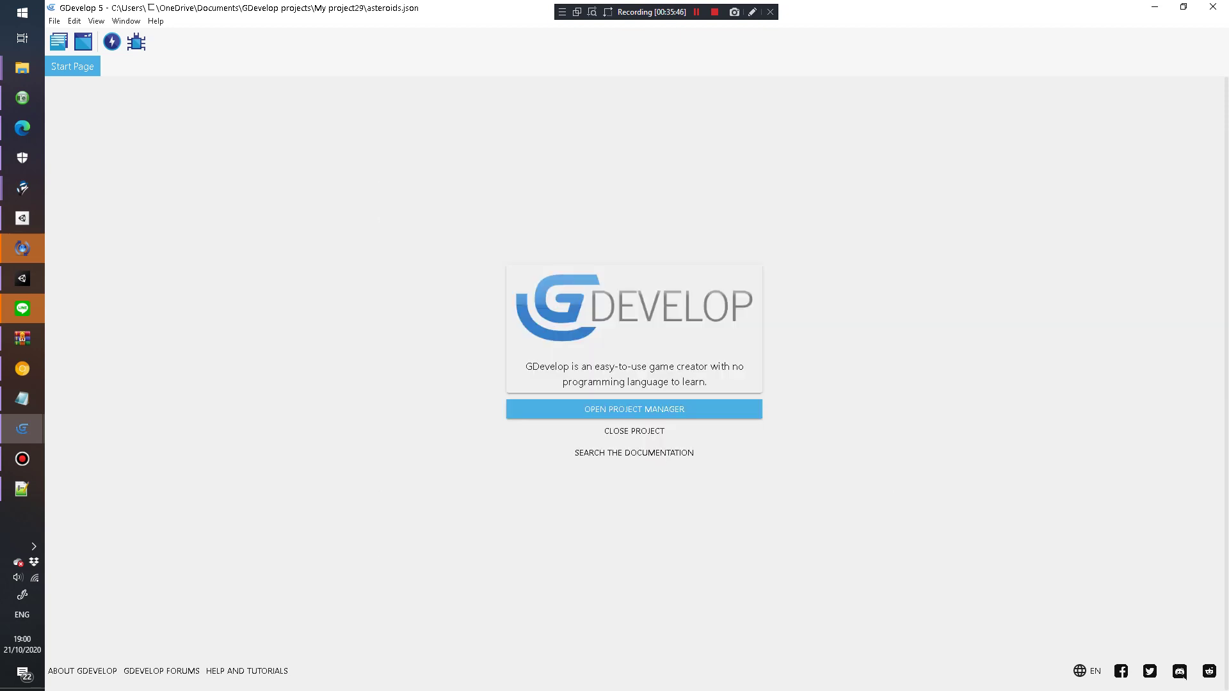
mouse_move(22, 429)
left_click(96, 531)
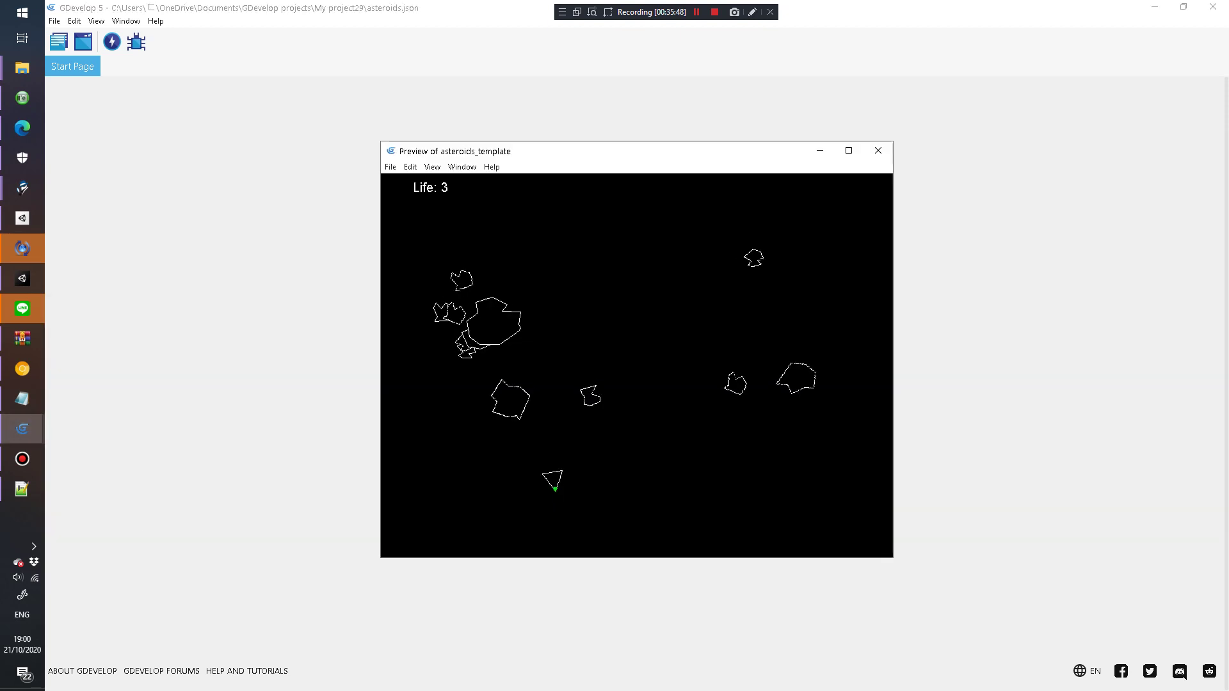
key("space")
key("space")
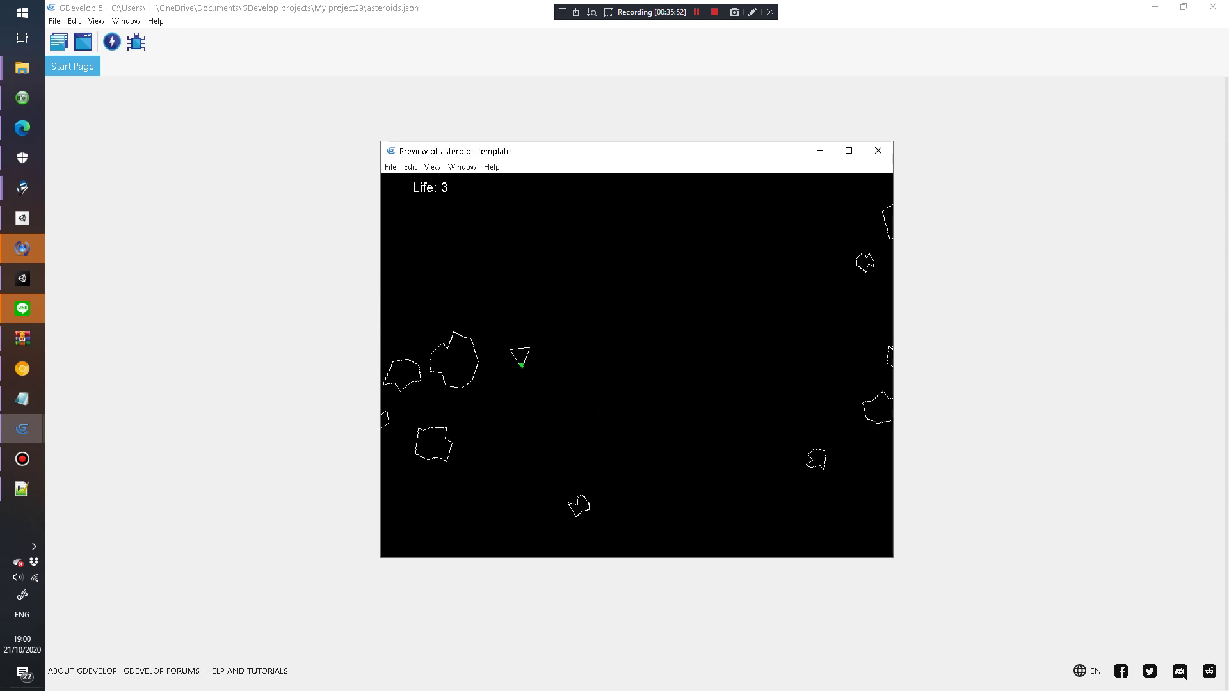
key("Right")
key("space")
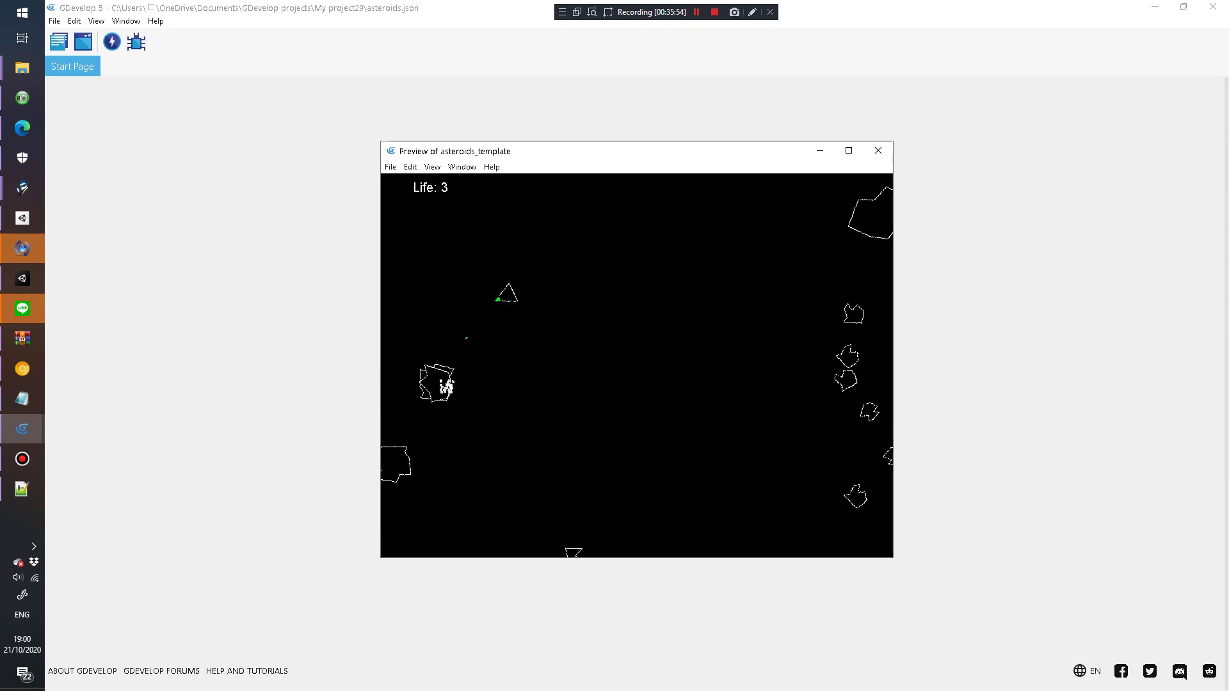
Step: Turn and thrust the ship across the Asteroids playfield, fire again, and close the preview
key("Left")
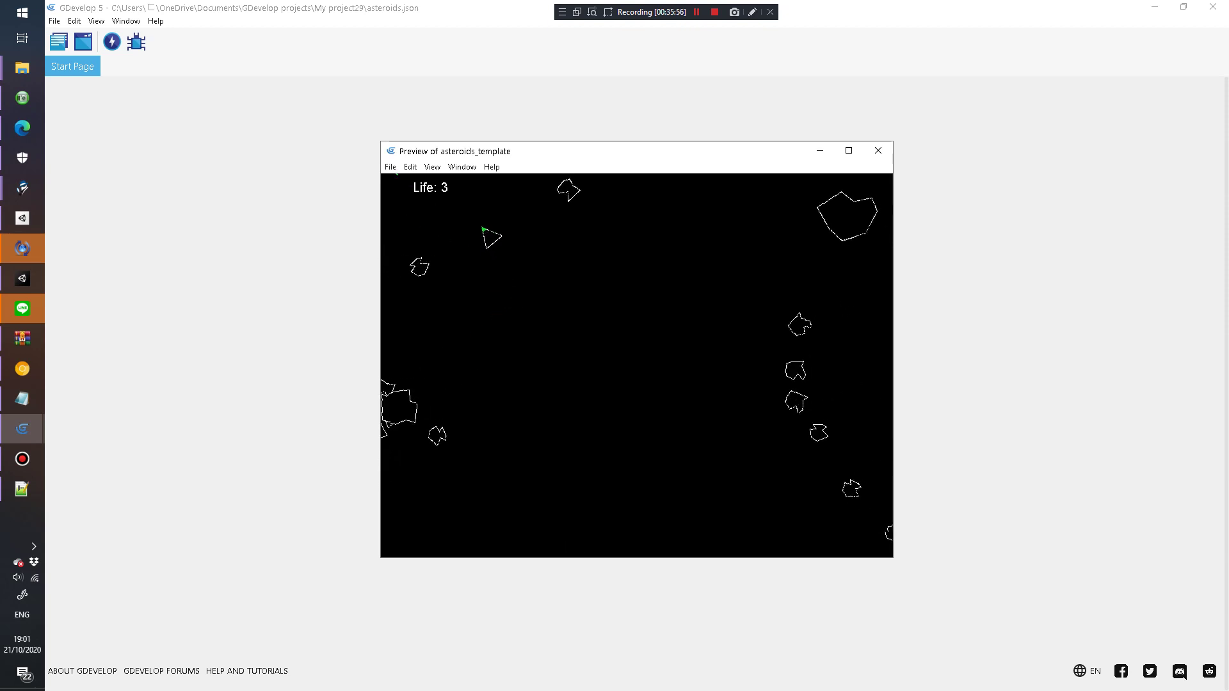
key("Left")
key("Up")
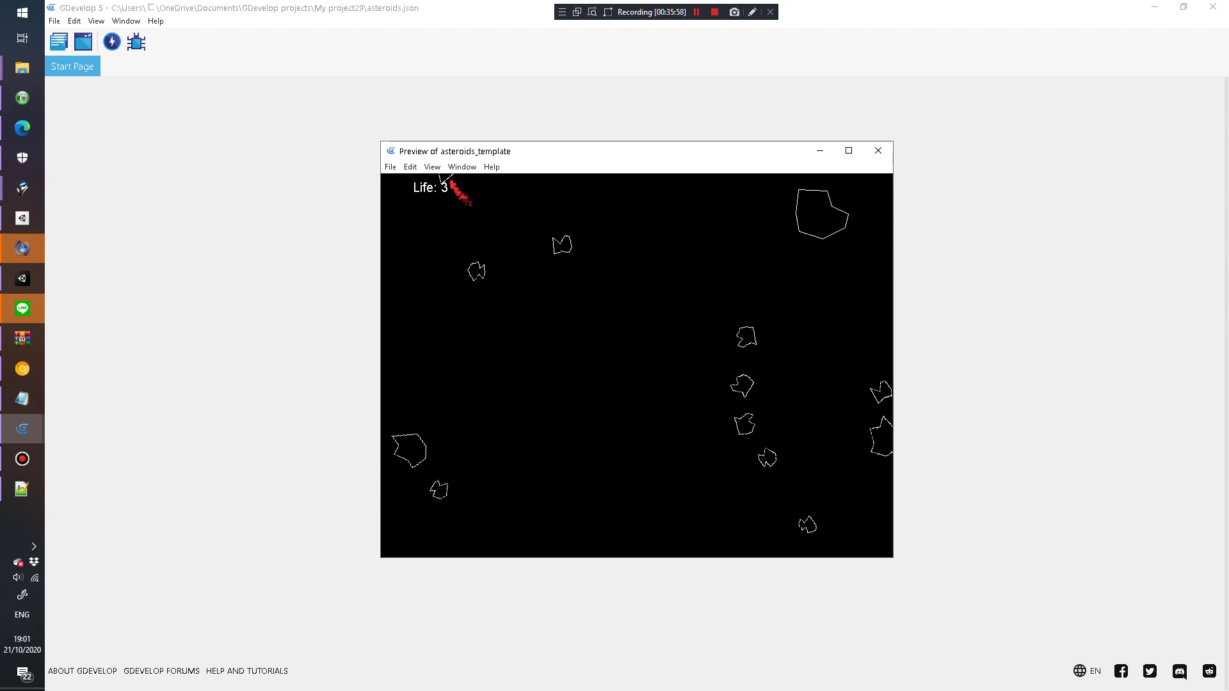
key("Up")
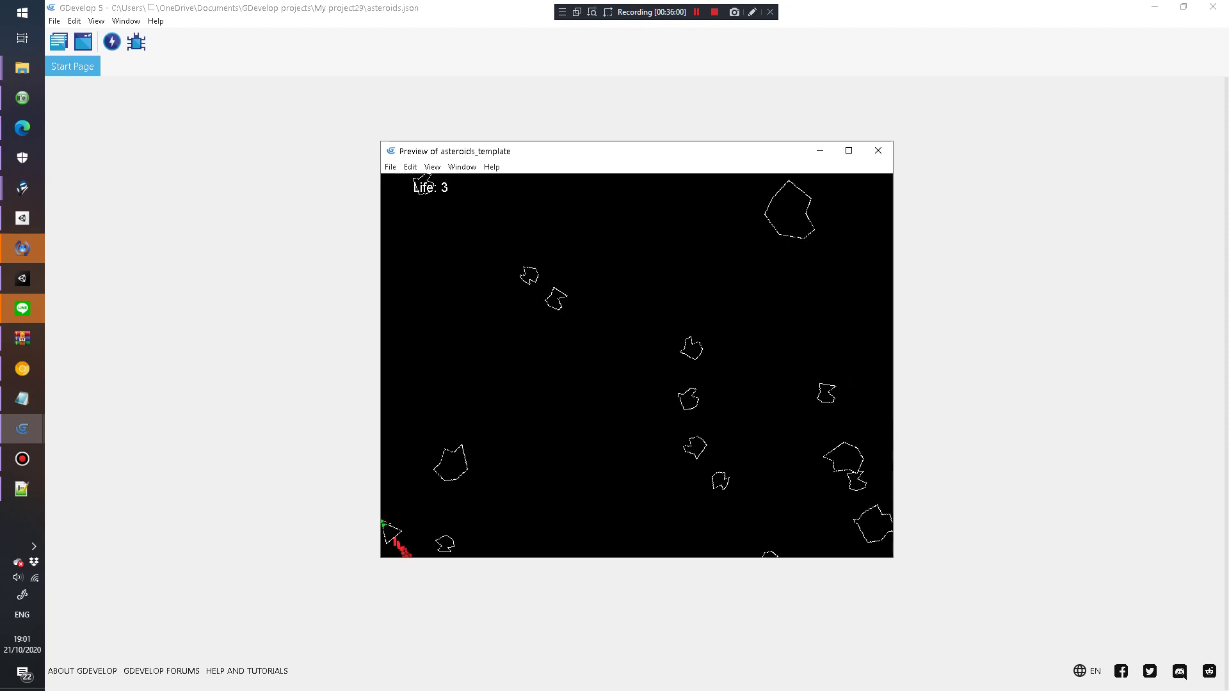
key("Up")
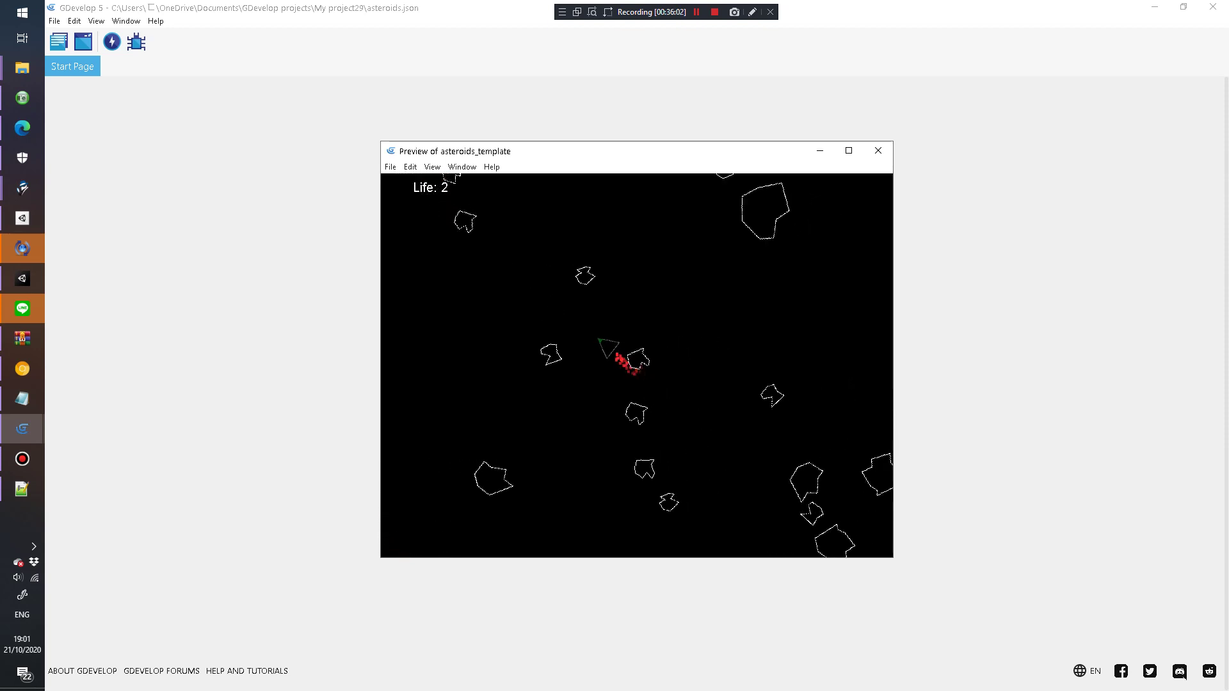
key("Up")
key("space")
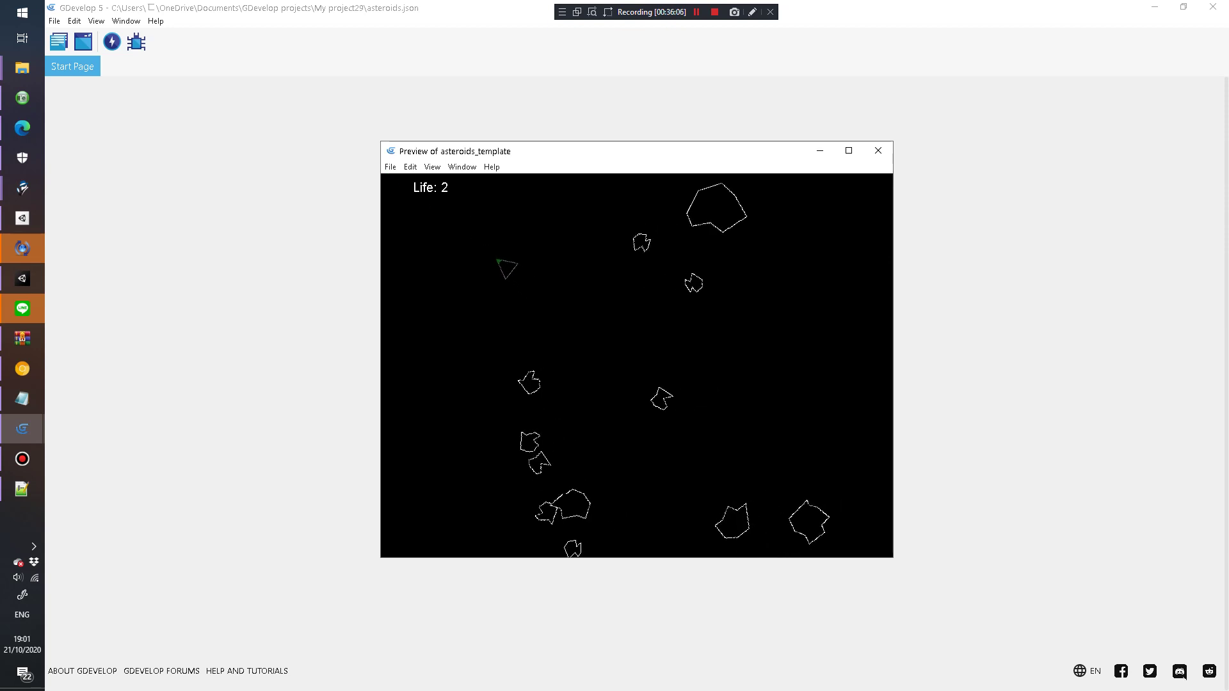
left_click(878, 151)
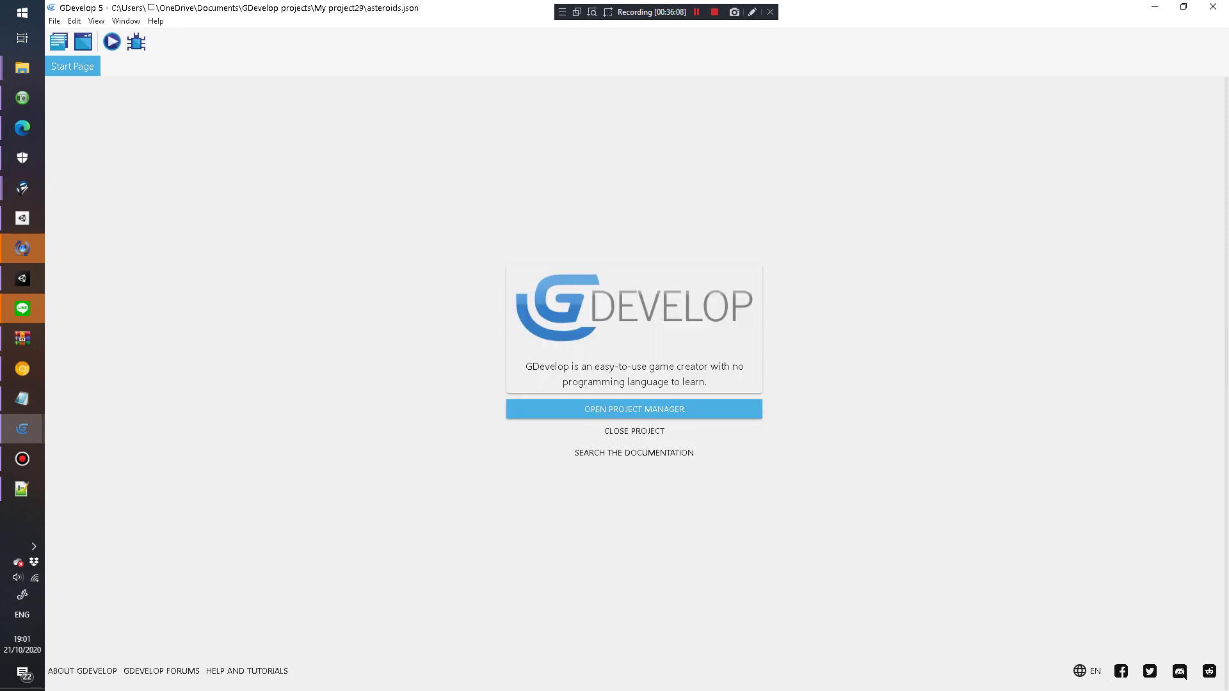
Step: Create a new project from the Basic ai with pathfinding example
key("alt+f")
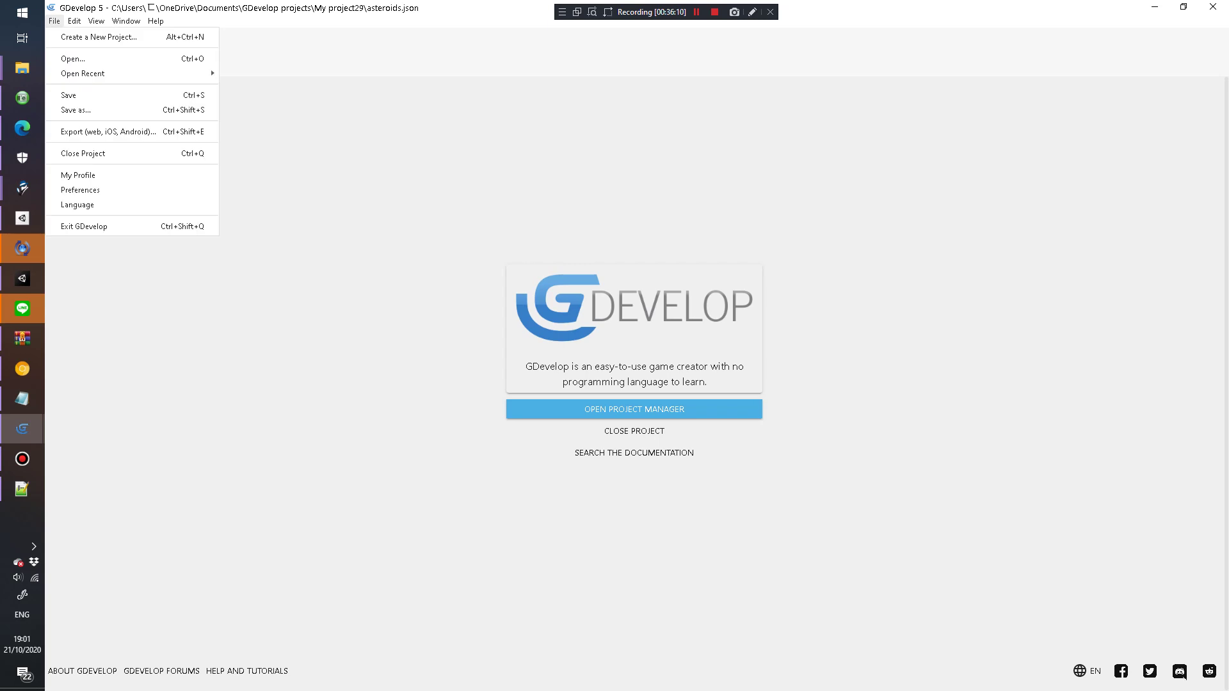
key("Down")
key("Down")
key("Down")
key("Down")
key("Up")
key("Up")
key("Up")
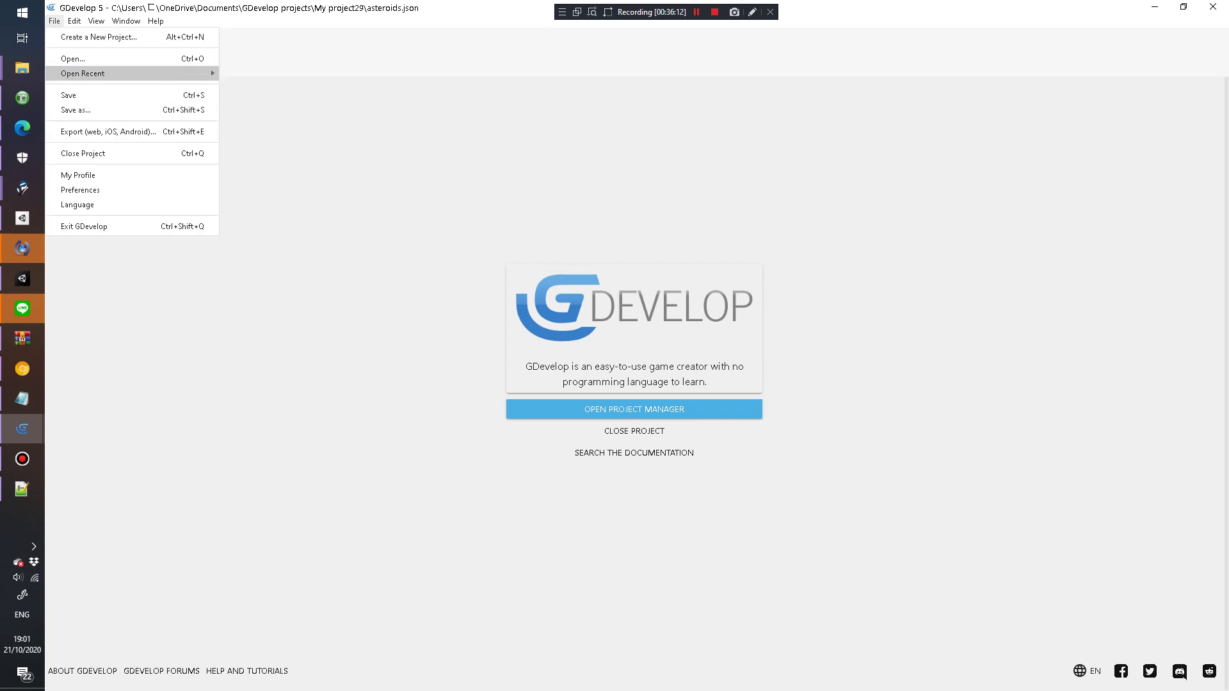
key("Escape")
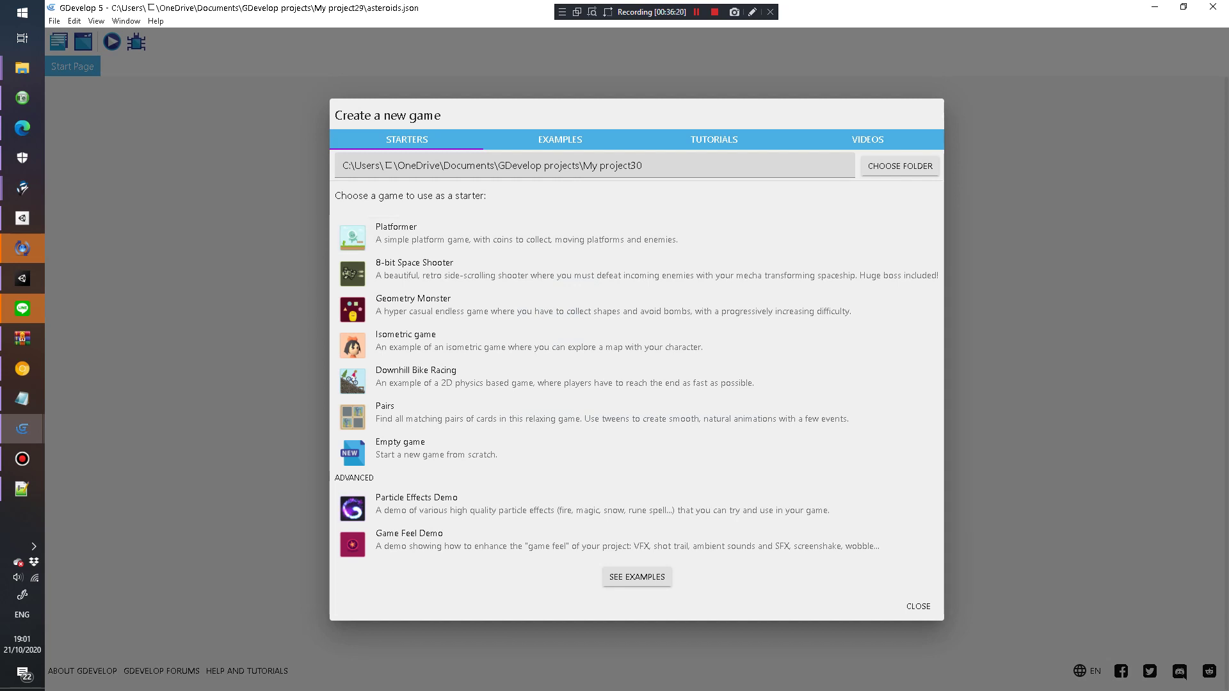
left_click(560, 140)
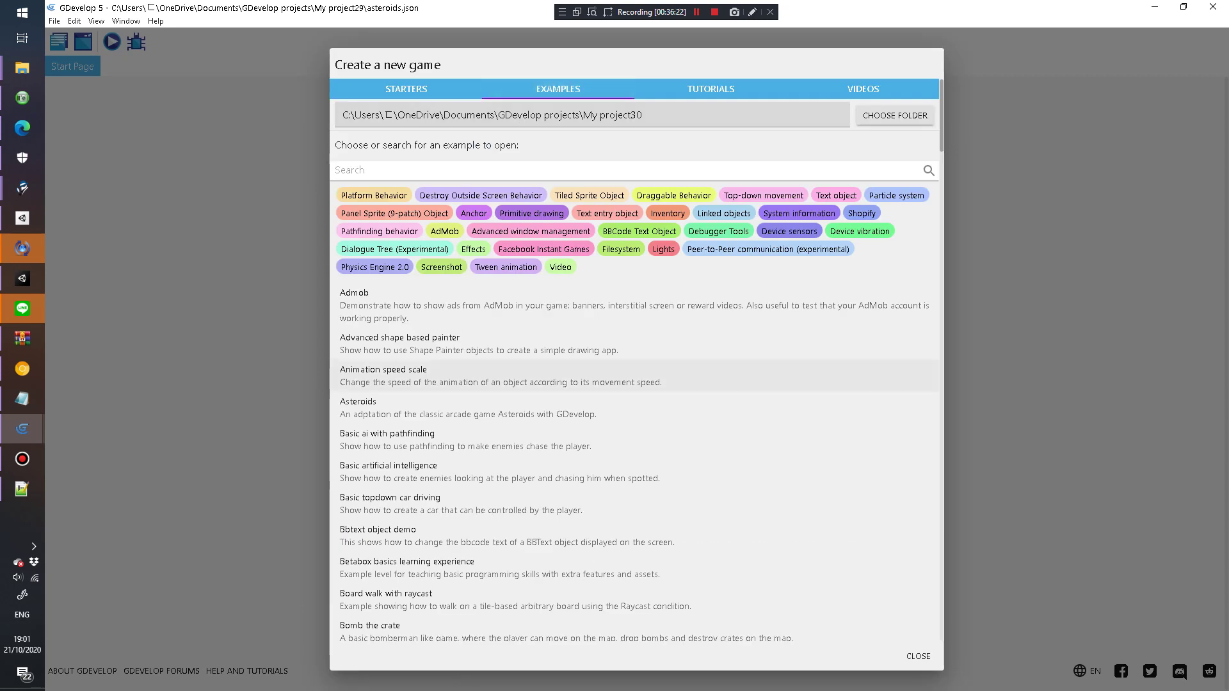
left_click(448, 440)
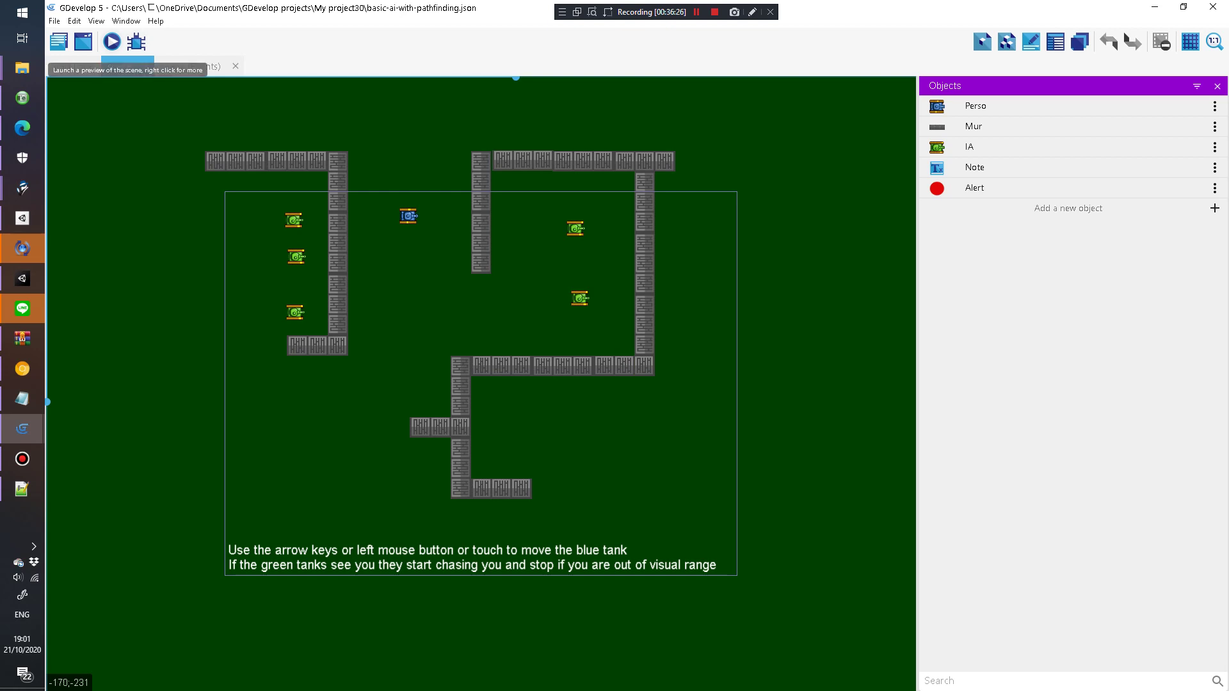
Step: Run a preview of the pathfinding project and drive the blue tank down through the gap between the walls
left_click(111, 42)
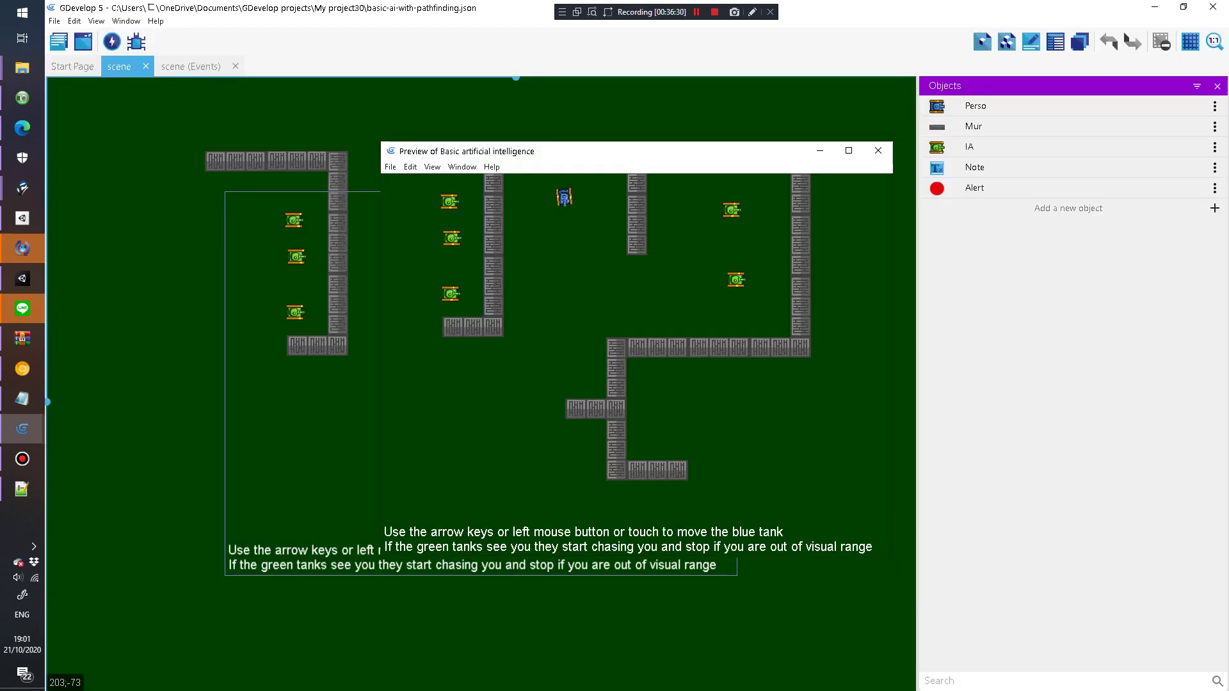
key("Down")
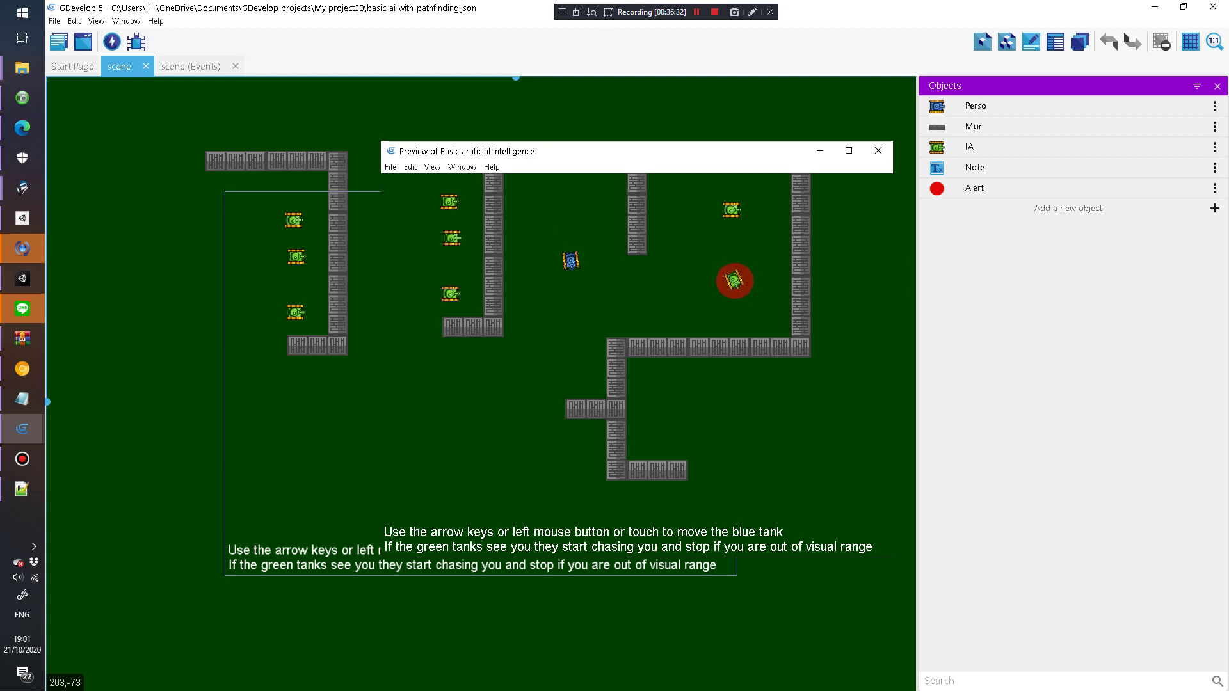
key("Left")
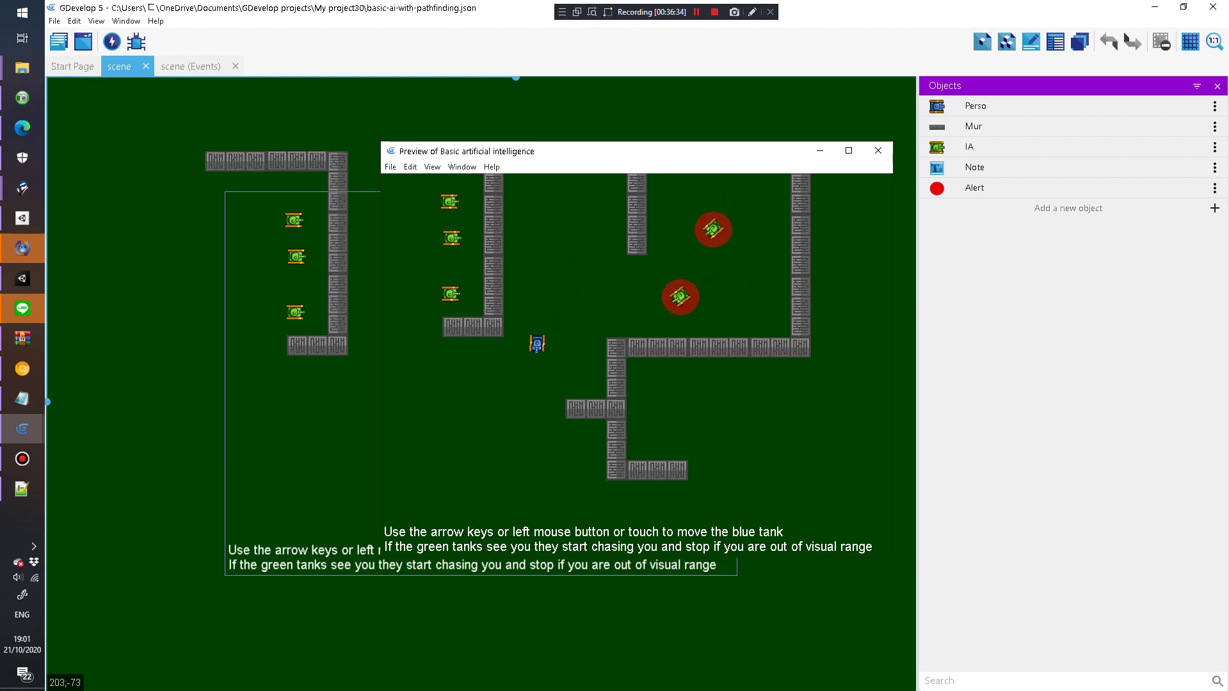
key("Right")
key("Down")
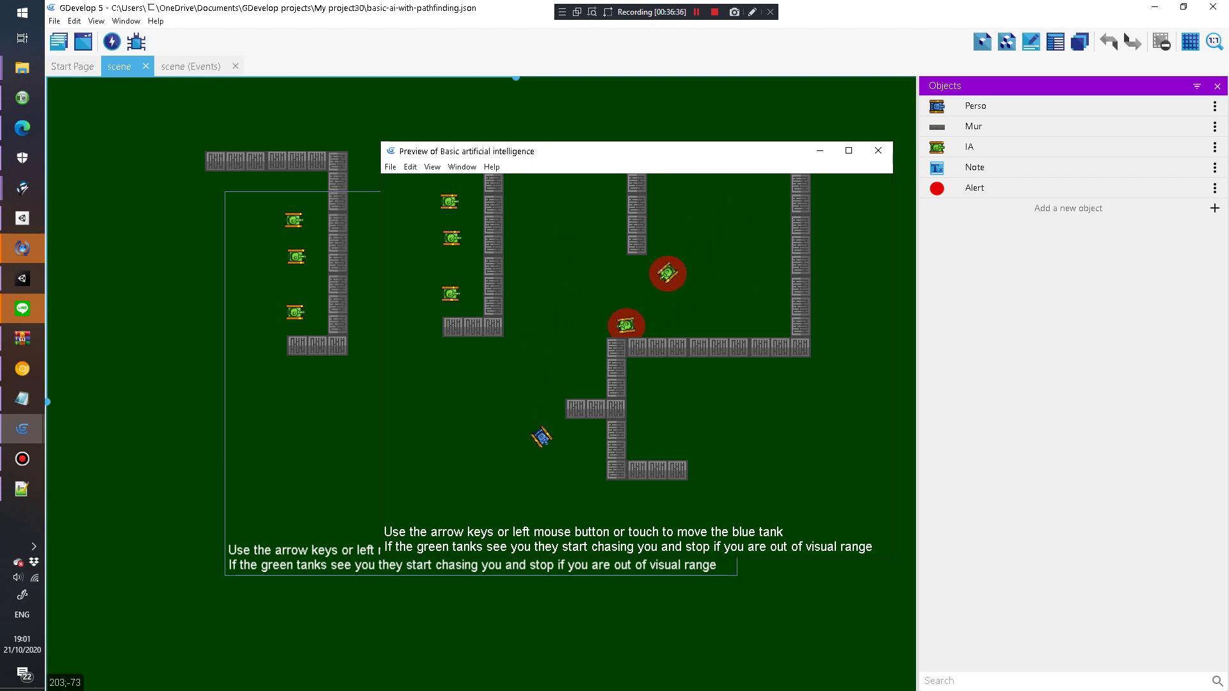
Step: Drive the blue tank around the end of the lowest wall and up into the upper enclosure, away from the green tanks
key("Right")
key("Down")
key("Right")
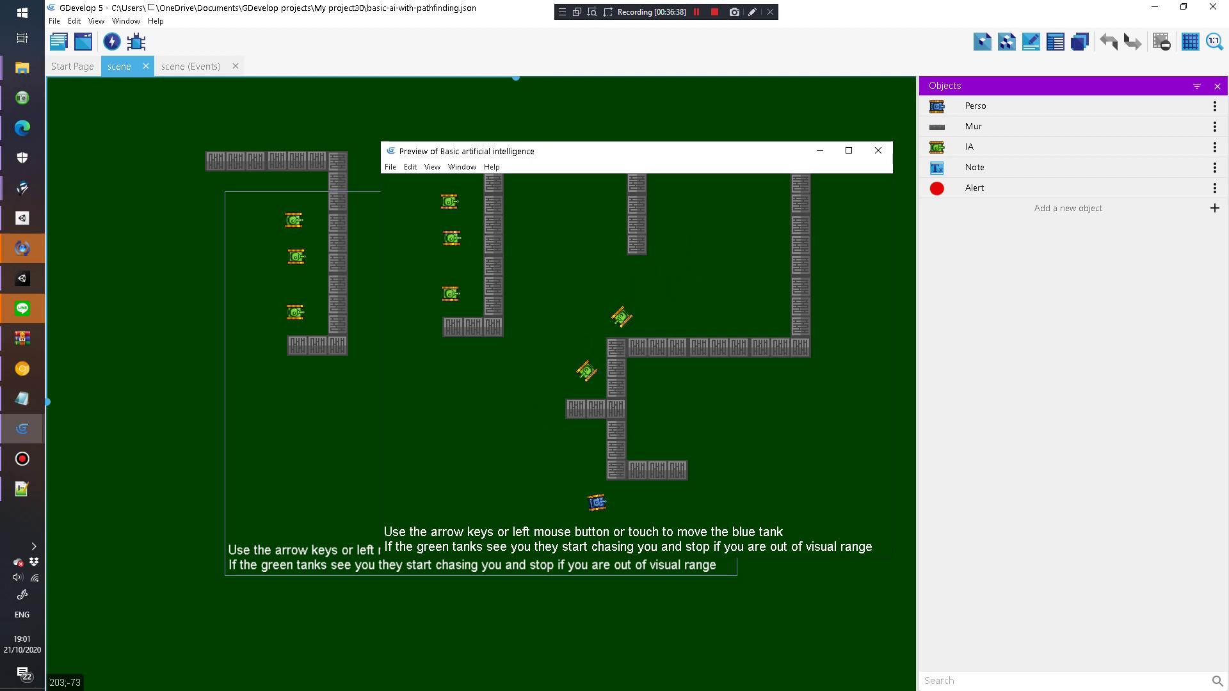
key("Right")
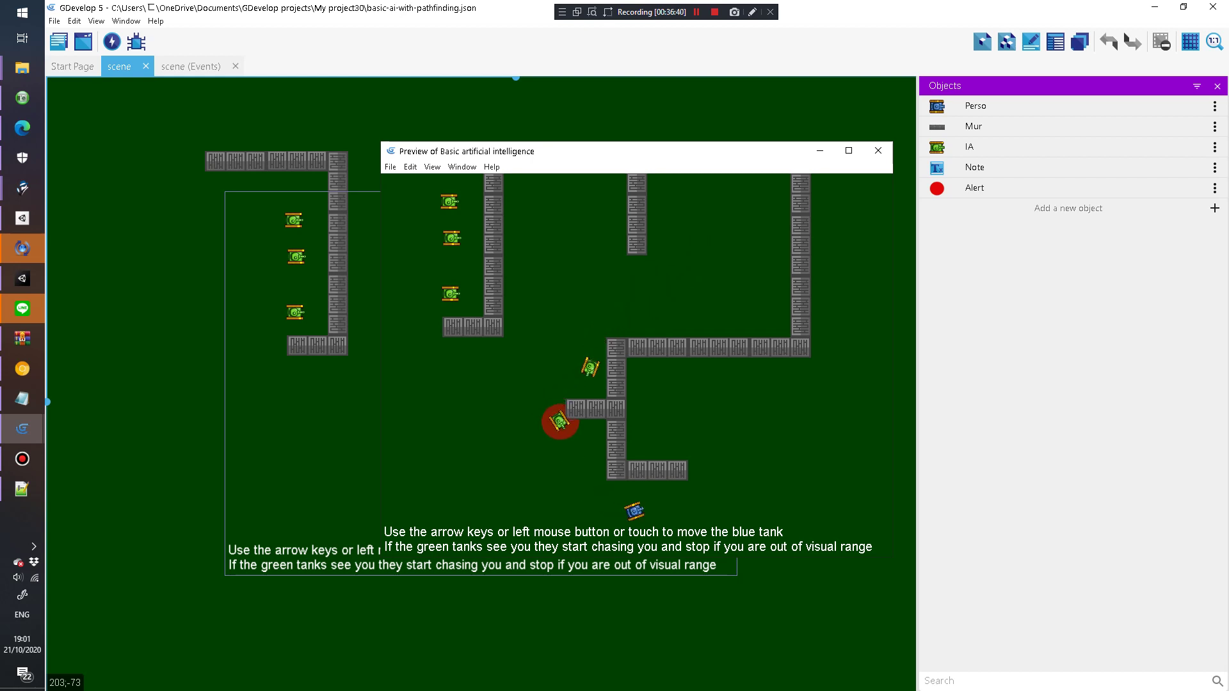
key("Right")
key("Up")
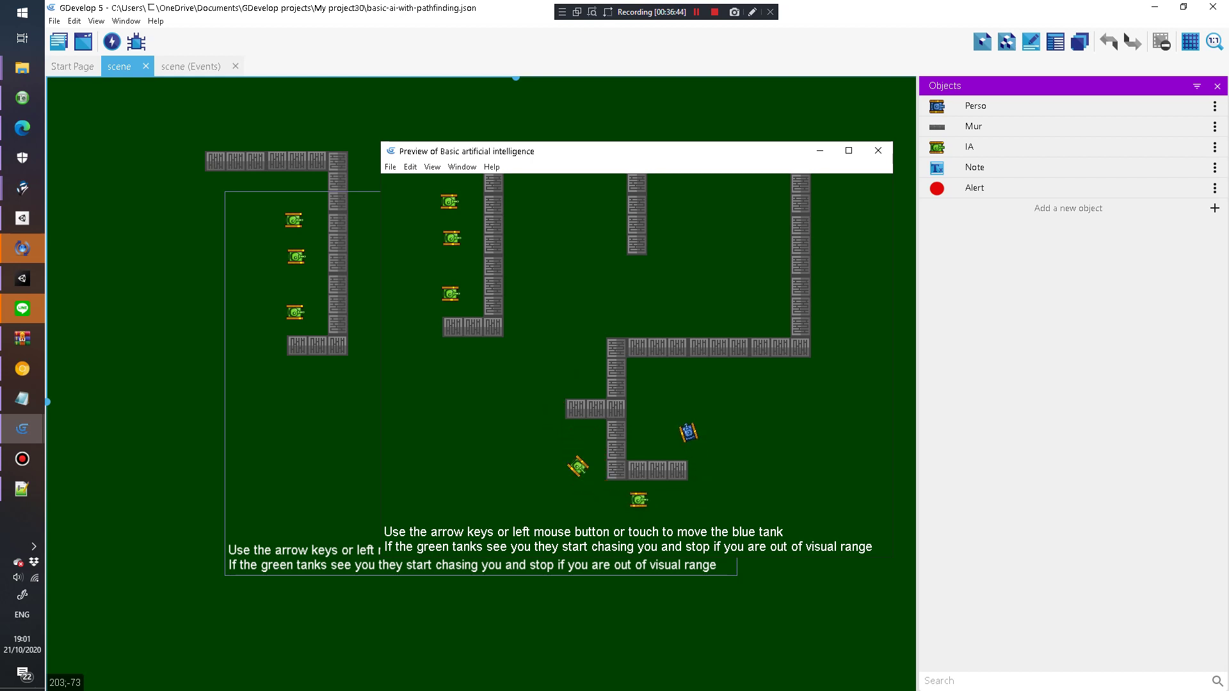
key("Up")
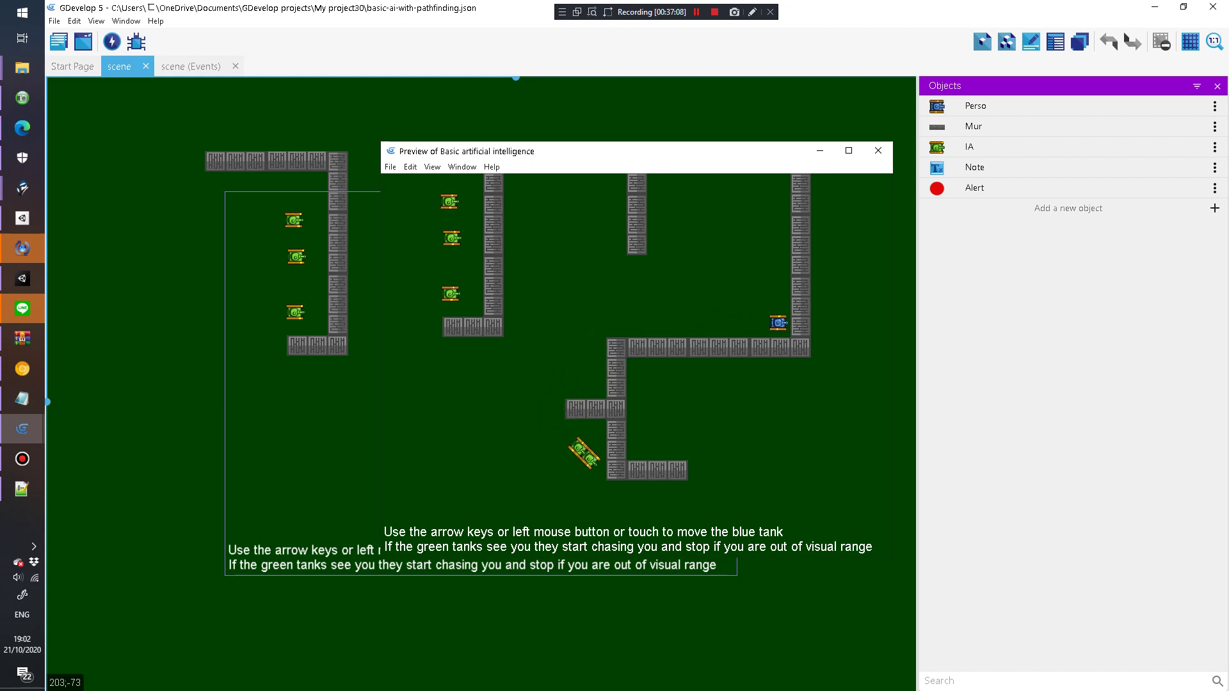
Step: Drive the blue tank out of the upper enclosure and below the neighbouring wall, into view of the three green tanks
key("Left")
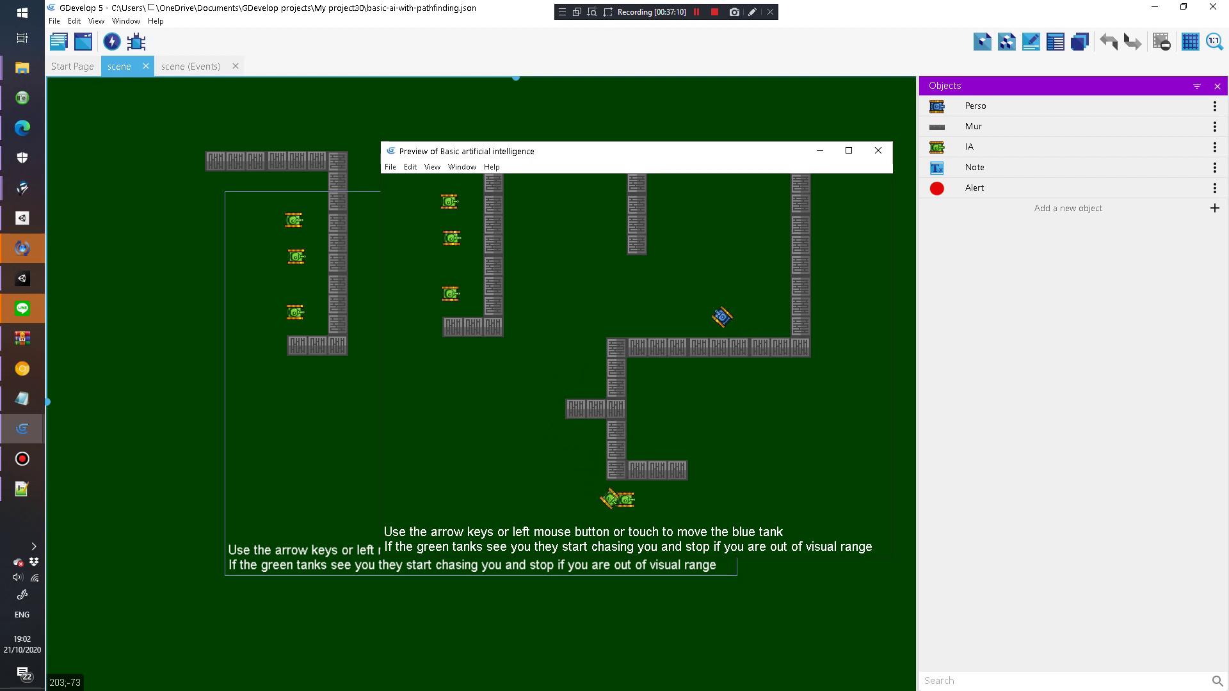
key("Left")
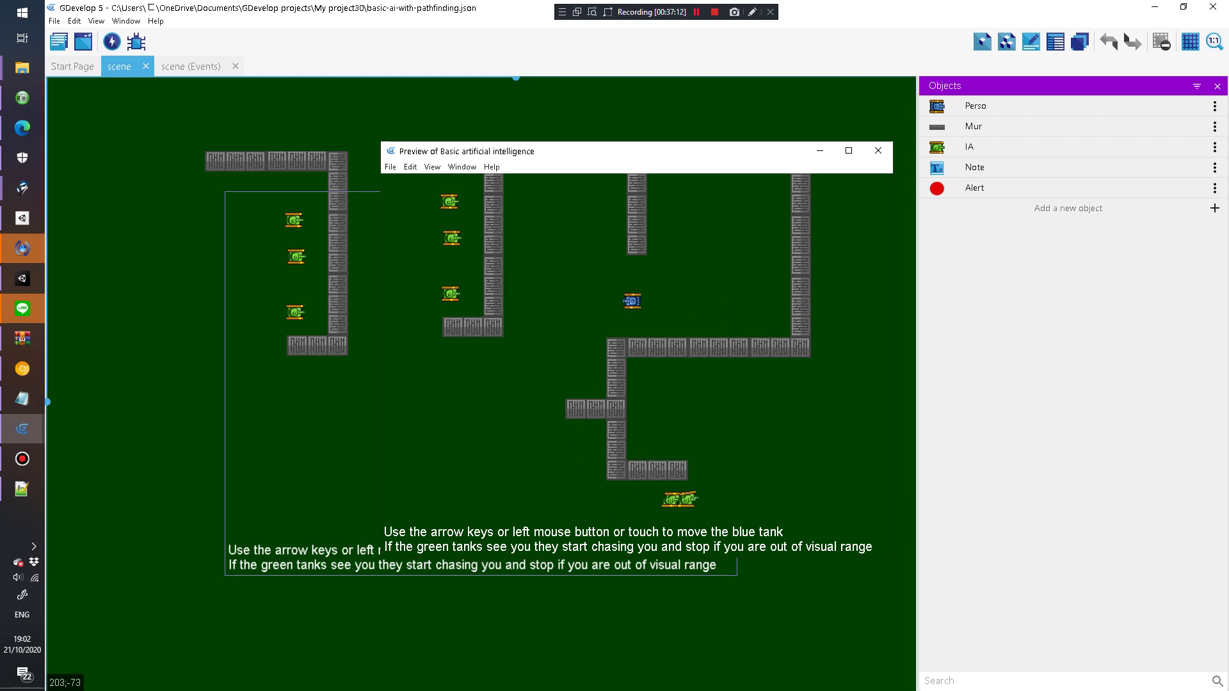
key("Down")
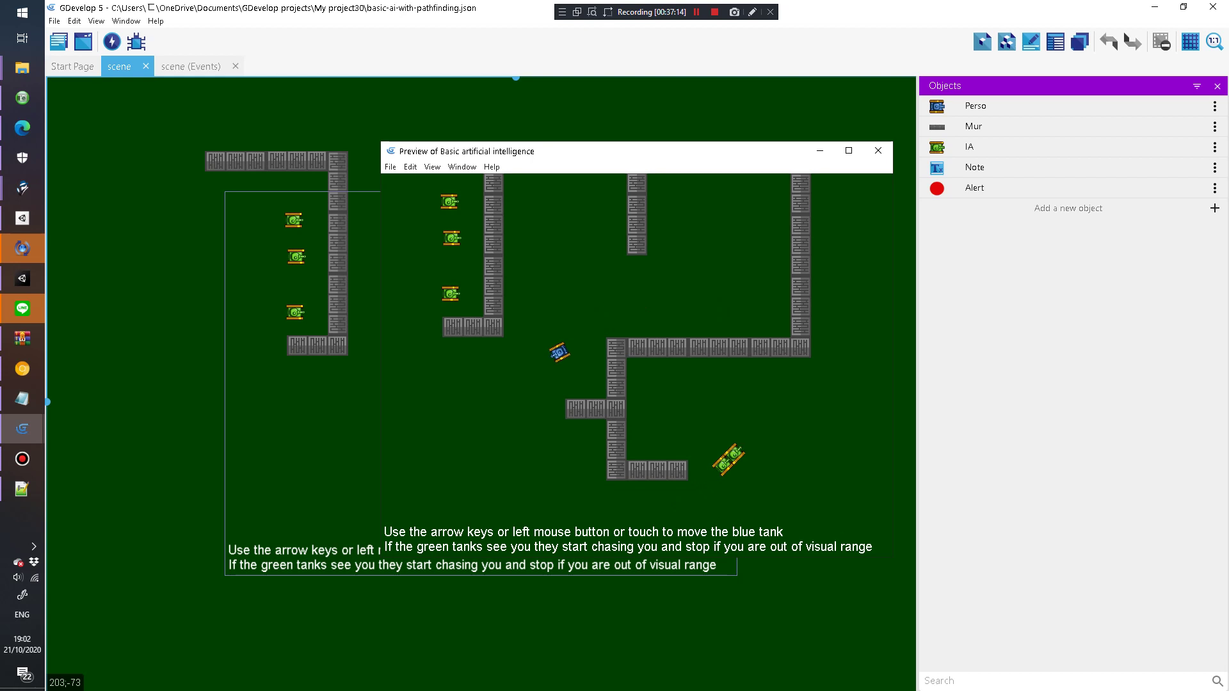
key("Left")
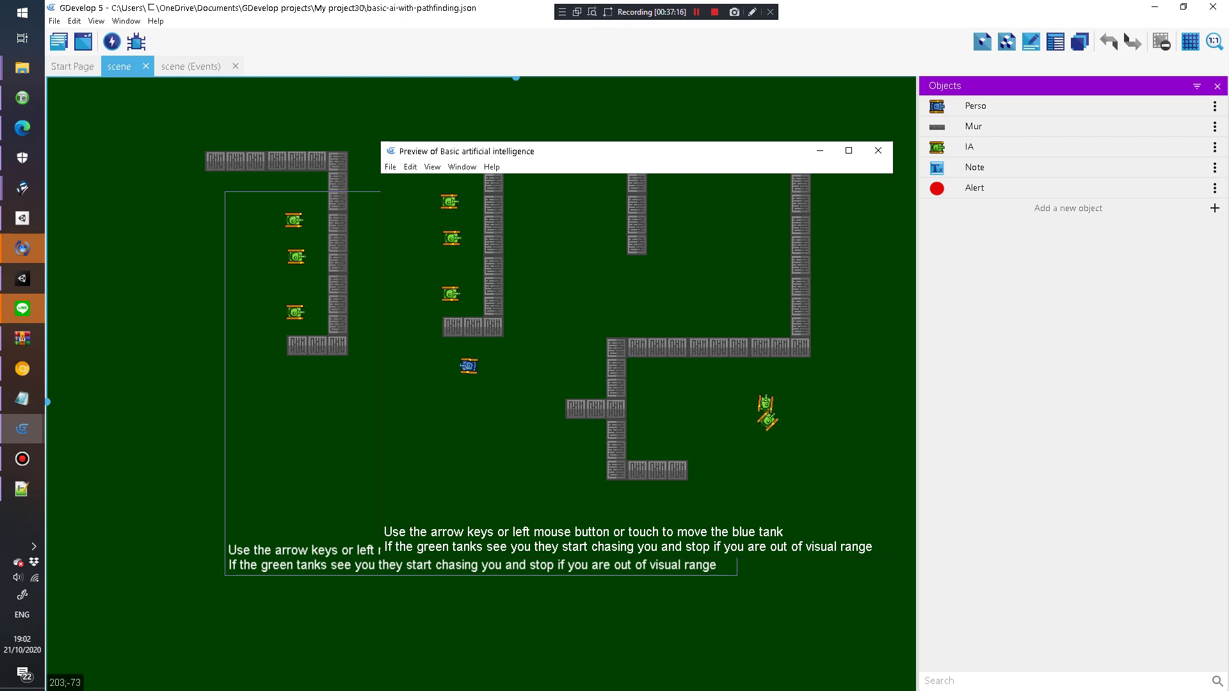
key("Left")
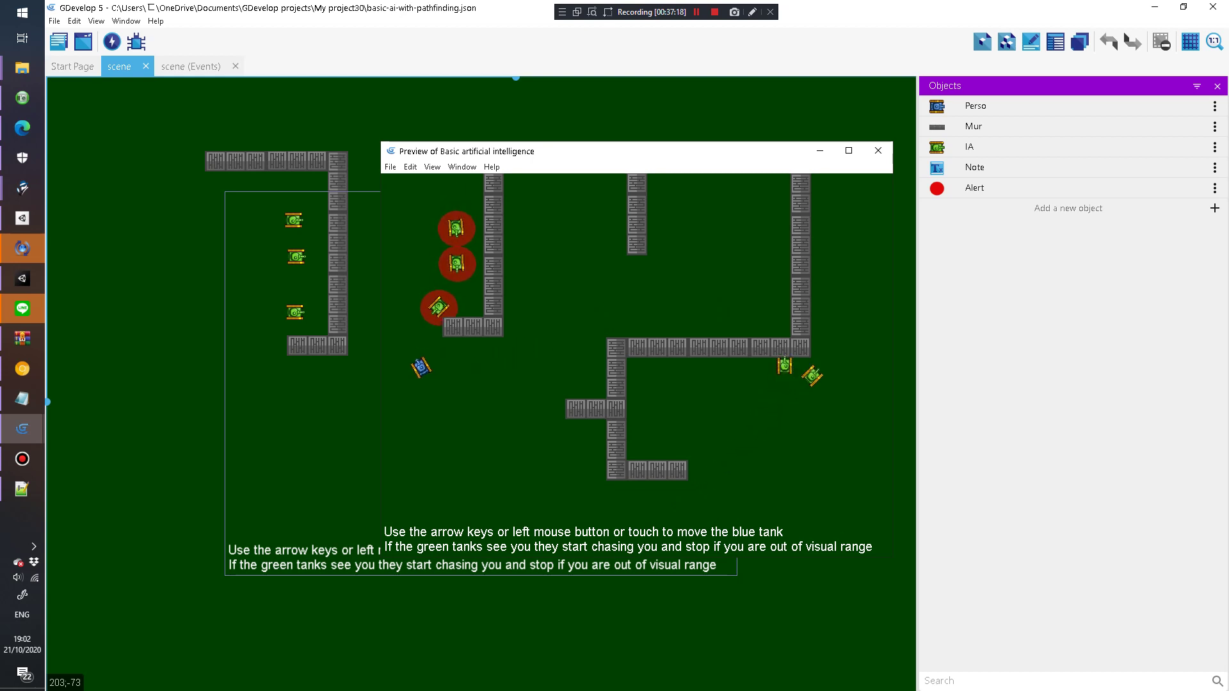
Step: Lead the chasing green tanks under the lowest wall and into the pocket above it, and close the preview
key("Down")
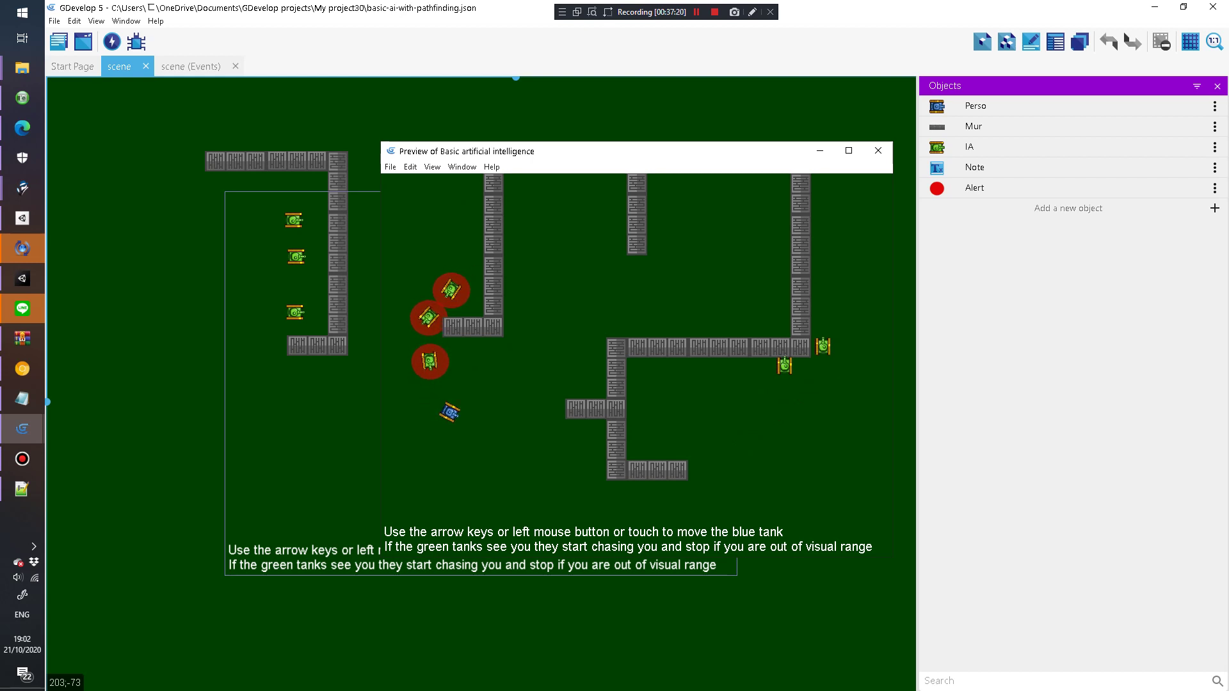
key("Right")
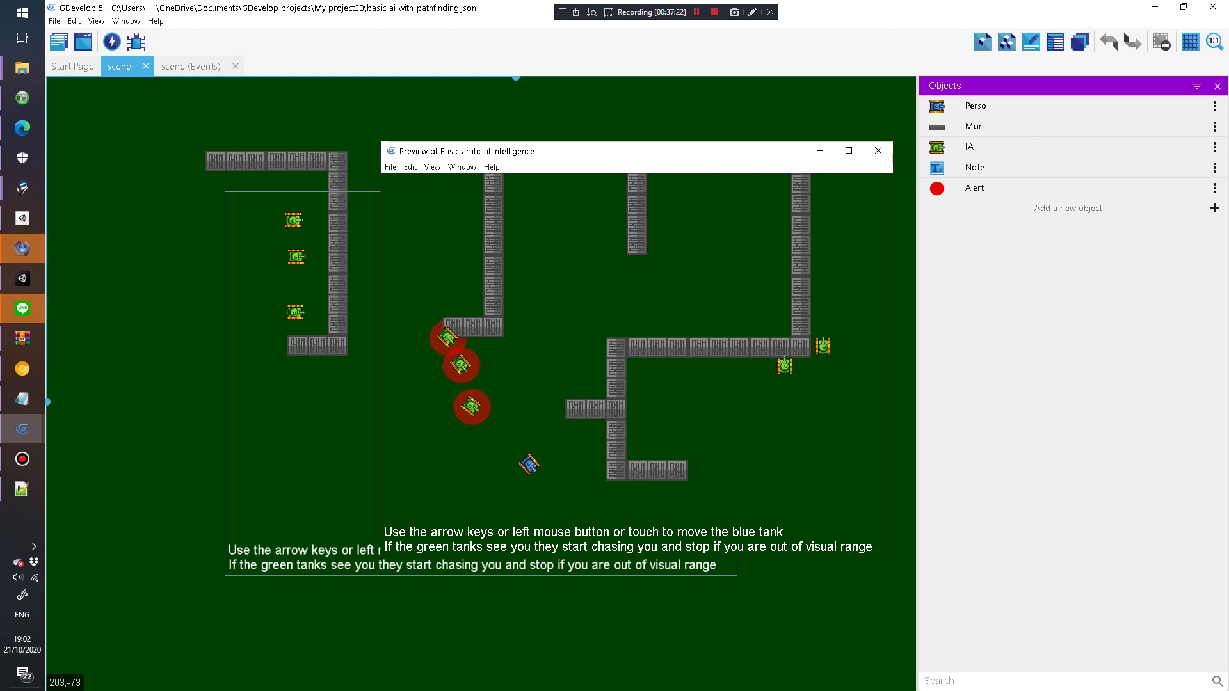
key("Right")
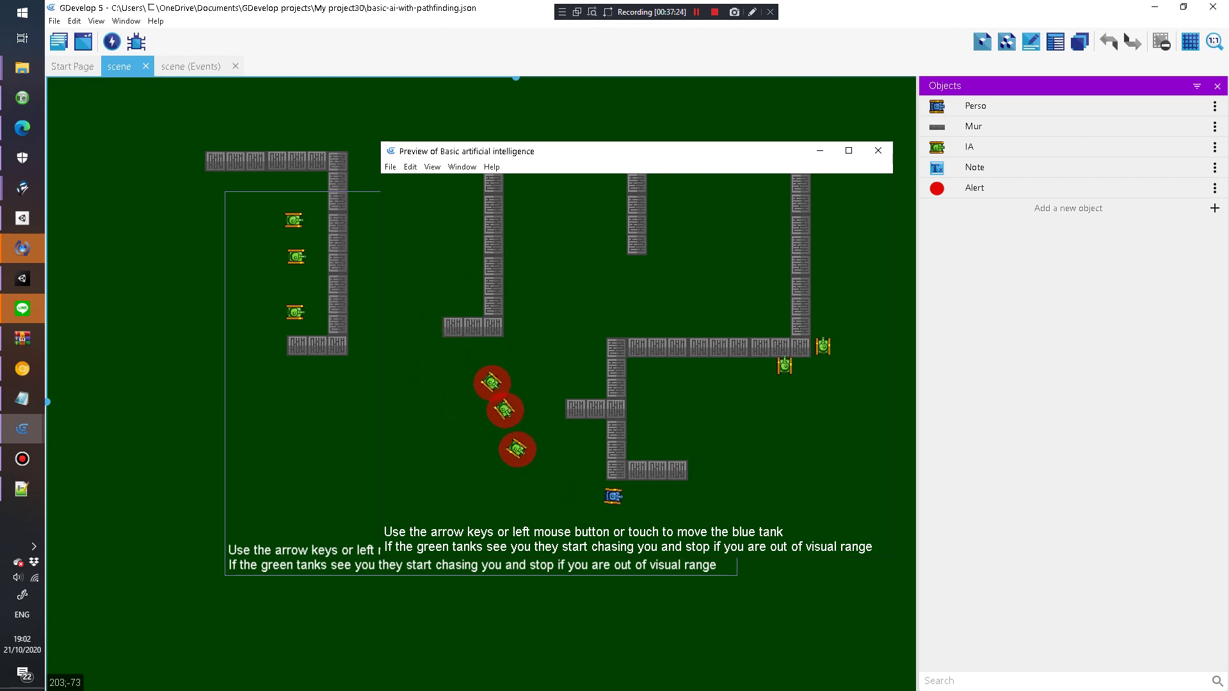
key("Right")
key("Up")
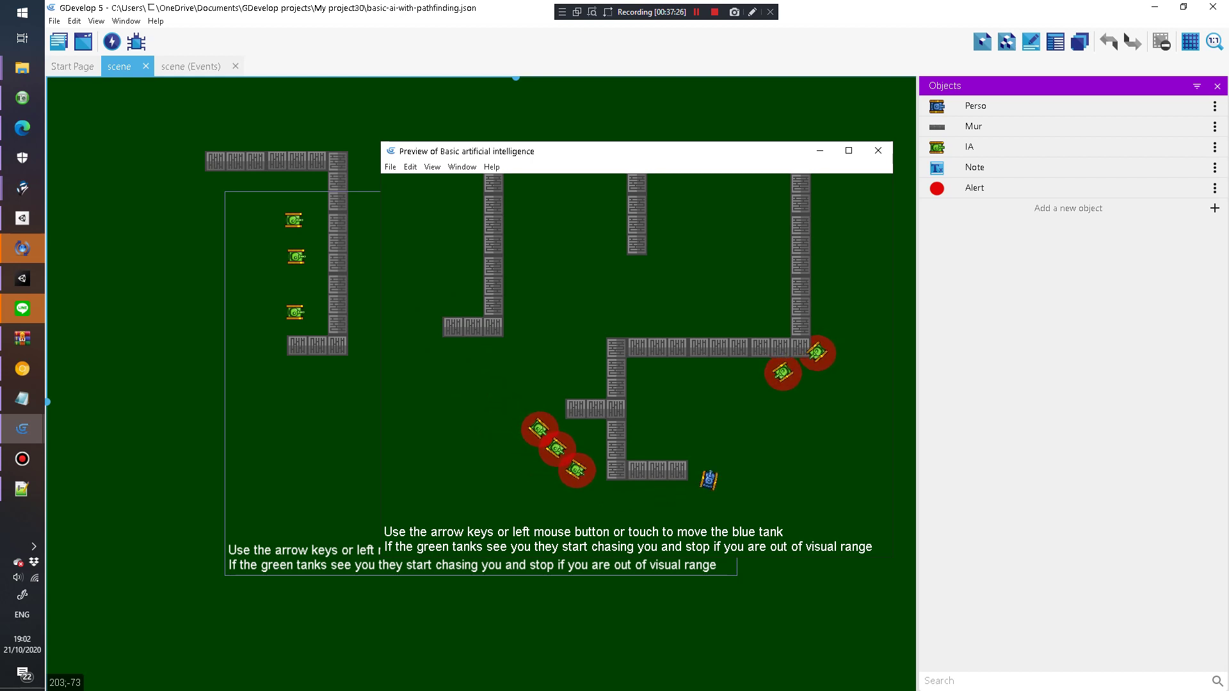
key("Left")
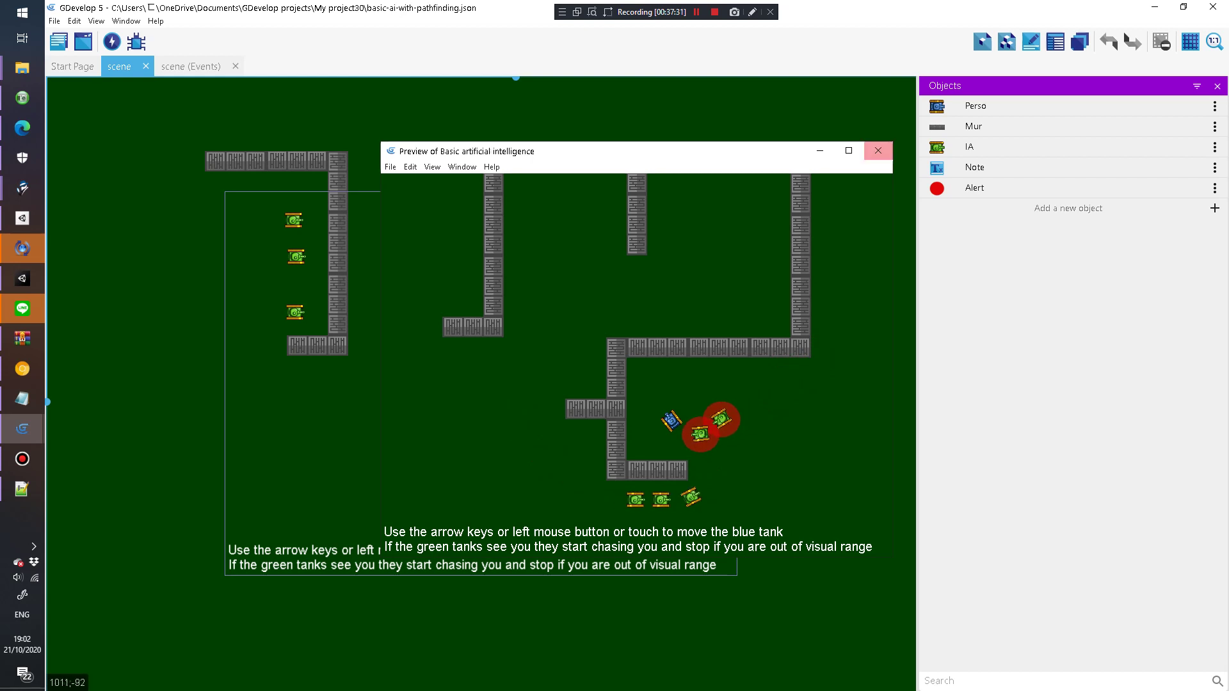
left_click(877, 150)
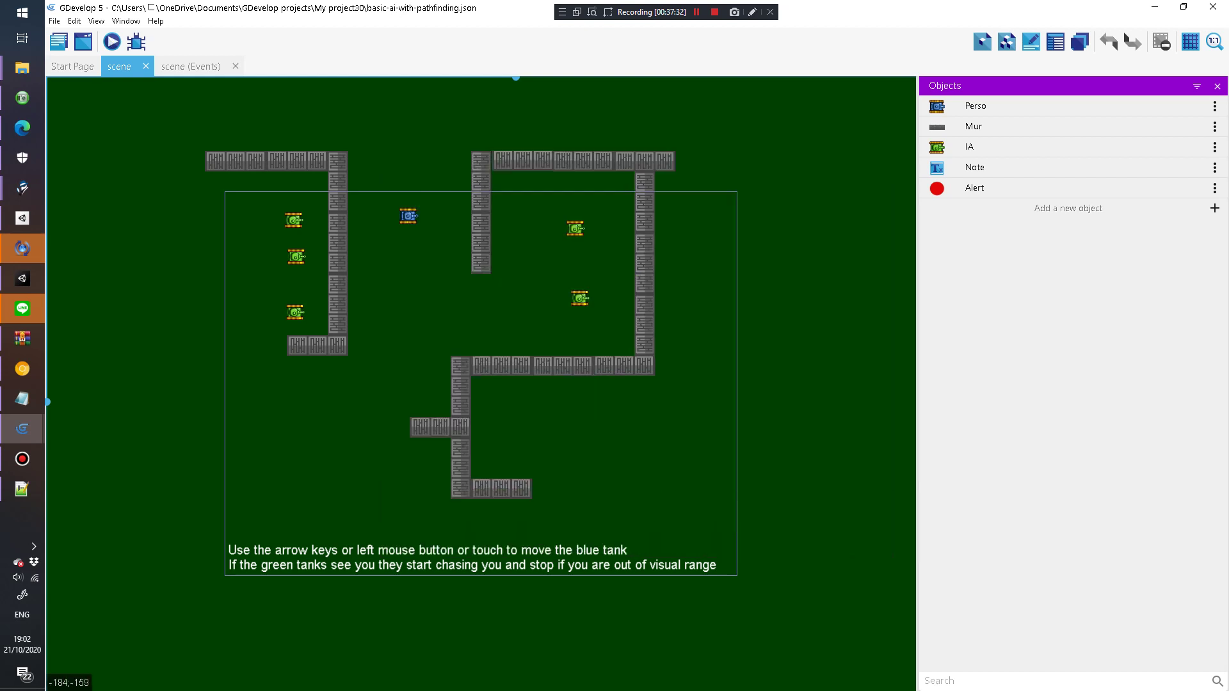
Step: Create a new project from the Basic topdown car driving example
key("alt+f")
key("Down")
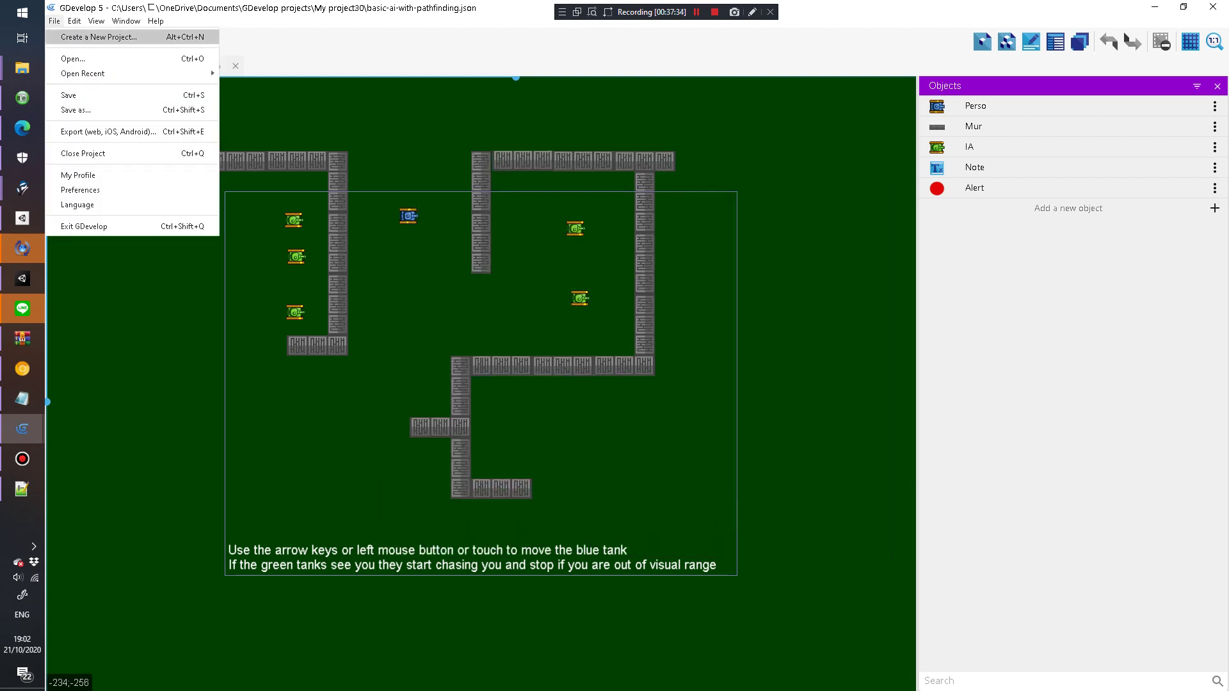
key("Return")
left_click(560, 139)
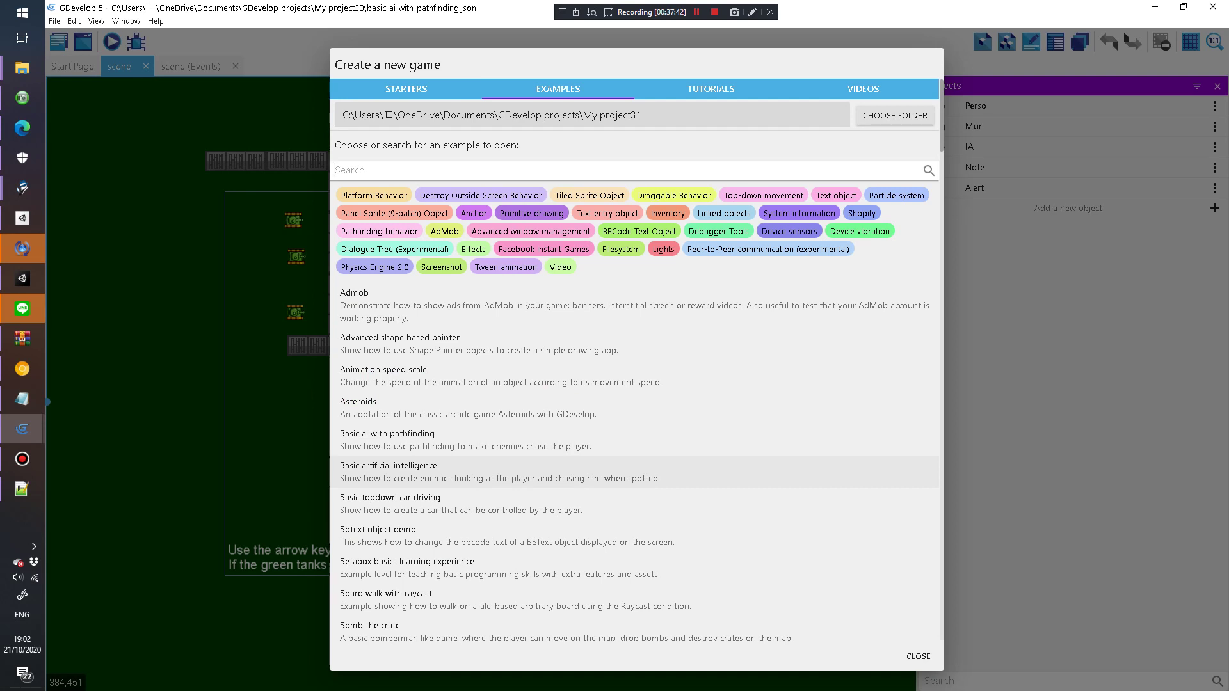
left_click(448, 504)
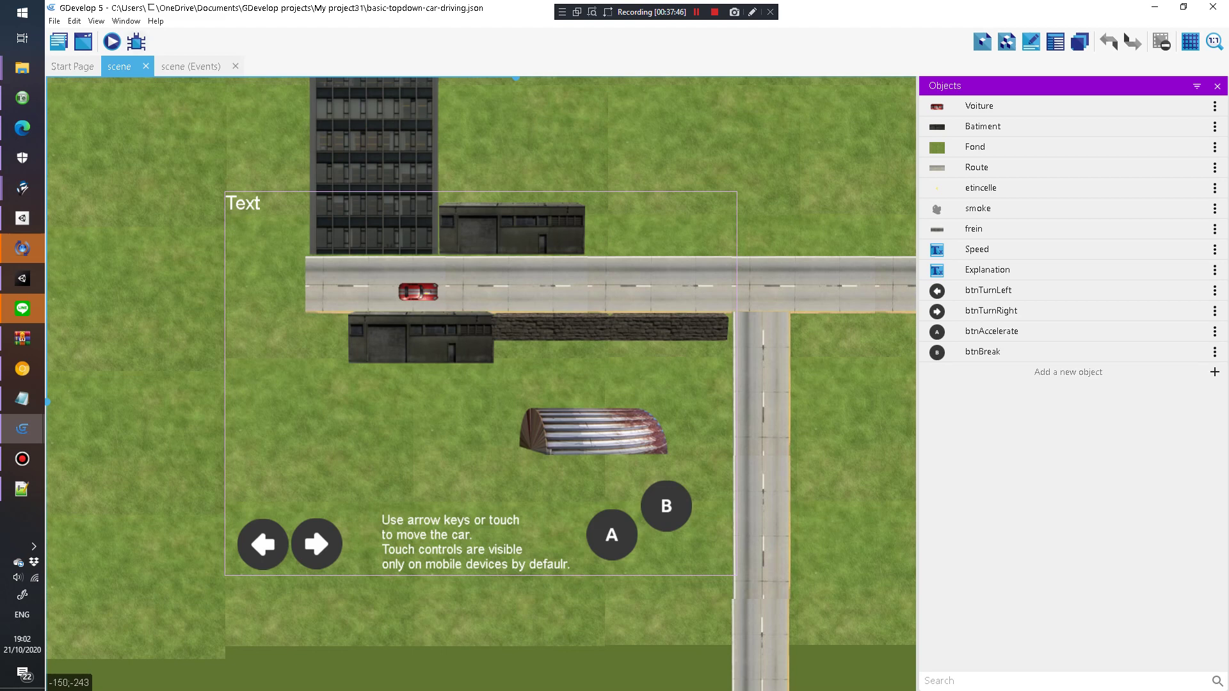
Step: Run a preview of the racing project, drive the red car around the map, and close the preview
left_click(111, 43)
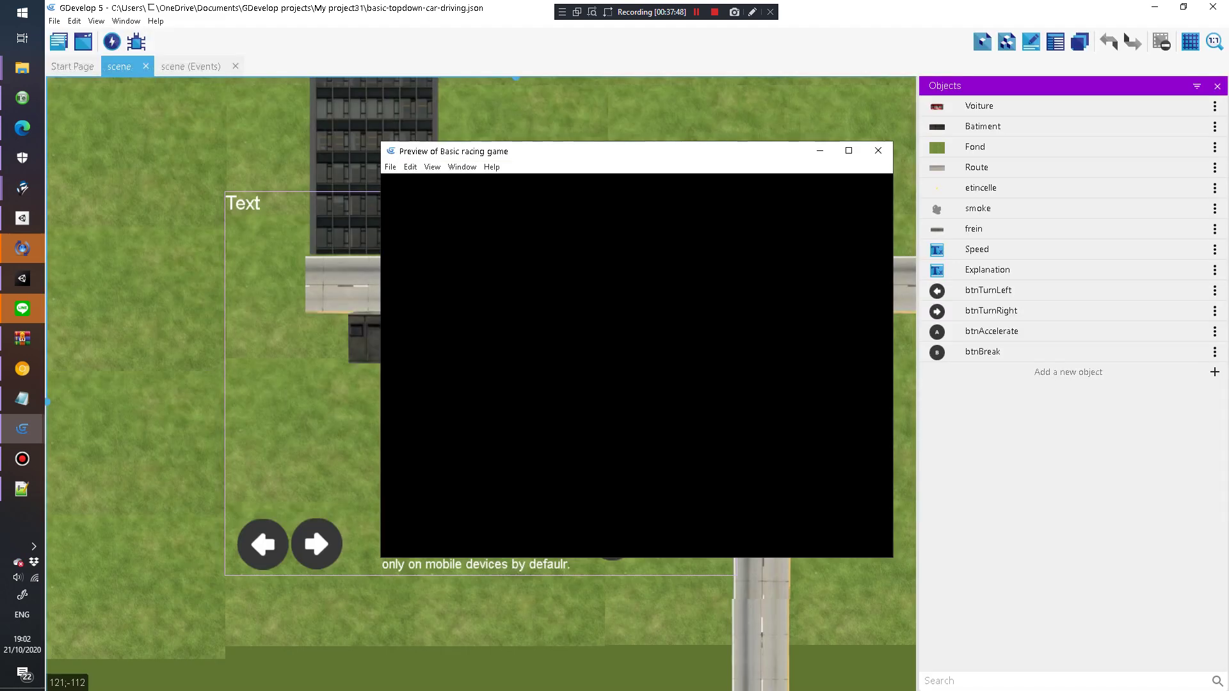
key("Up")
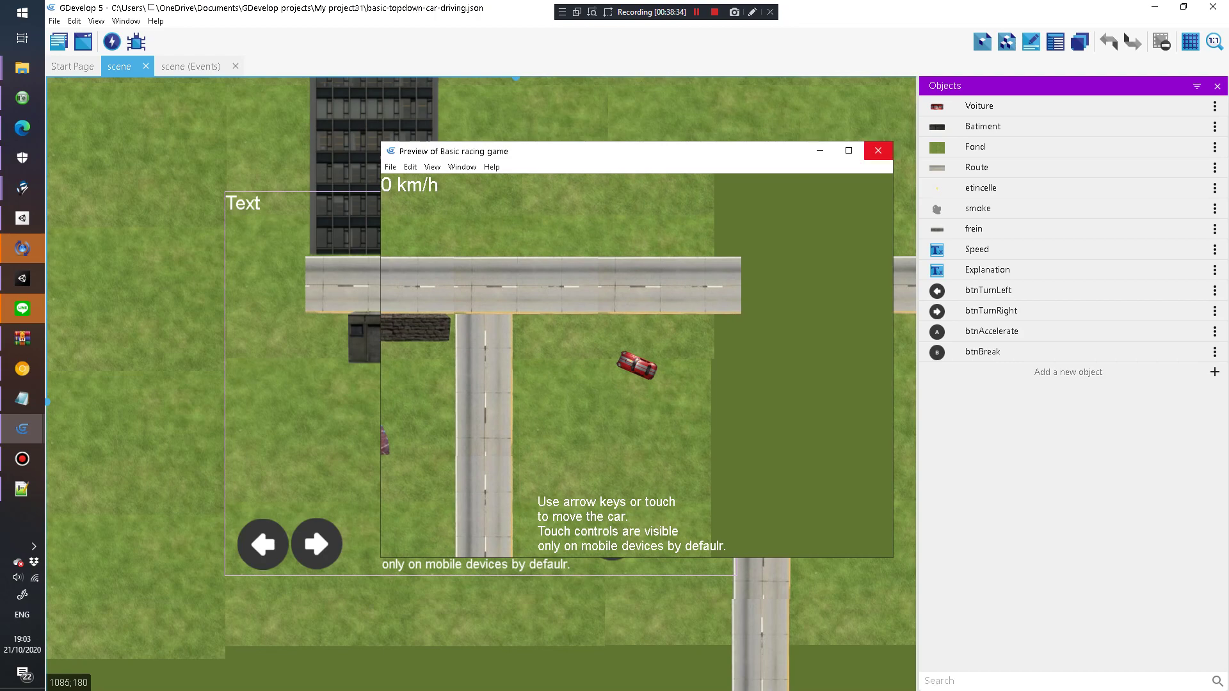
left_click(878, 151)
Step: Create a new project from the Betabox basics learning experience example
key("alt+f")
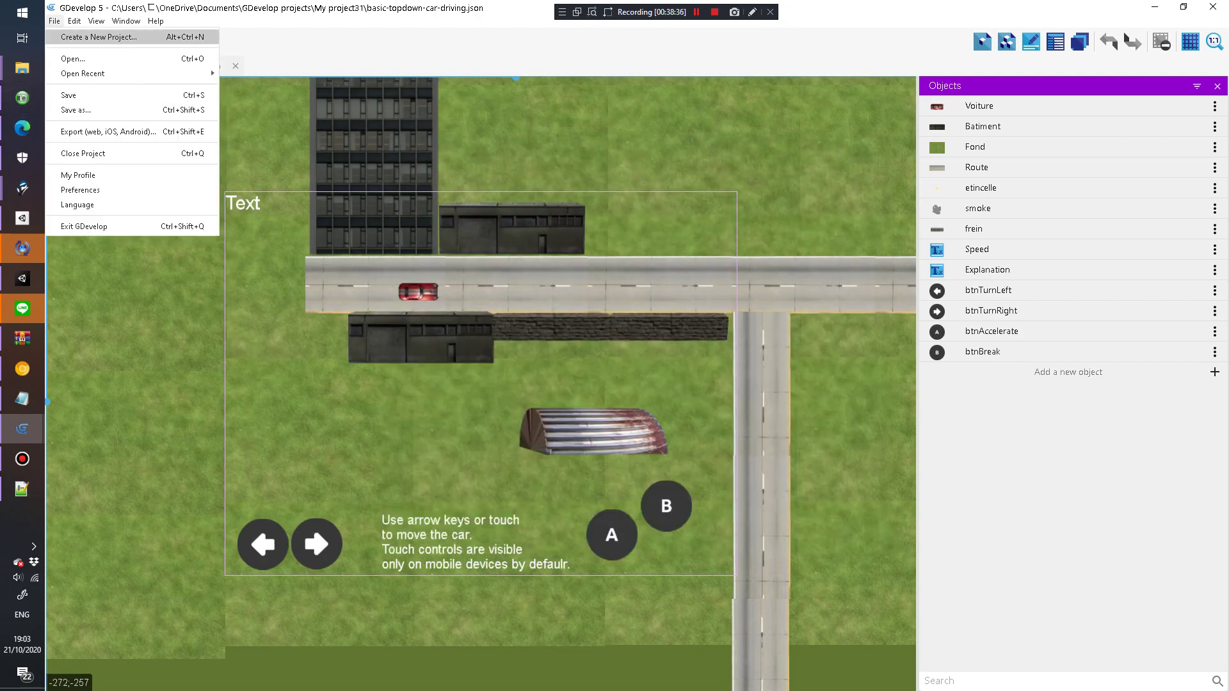
key("Return")
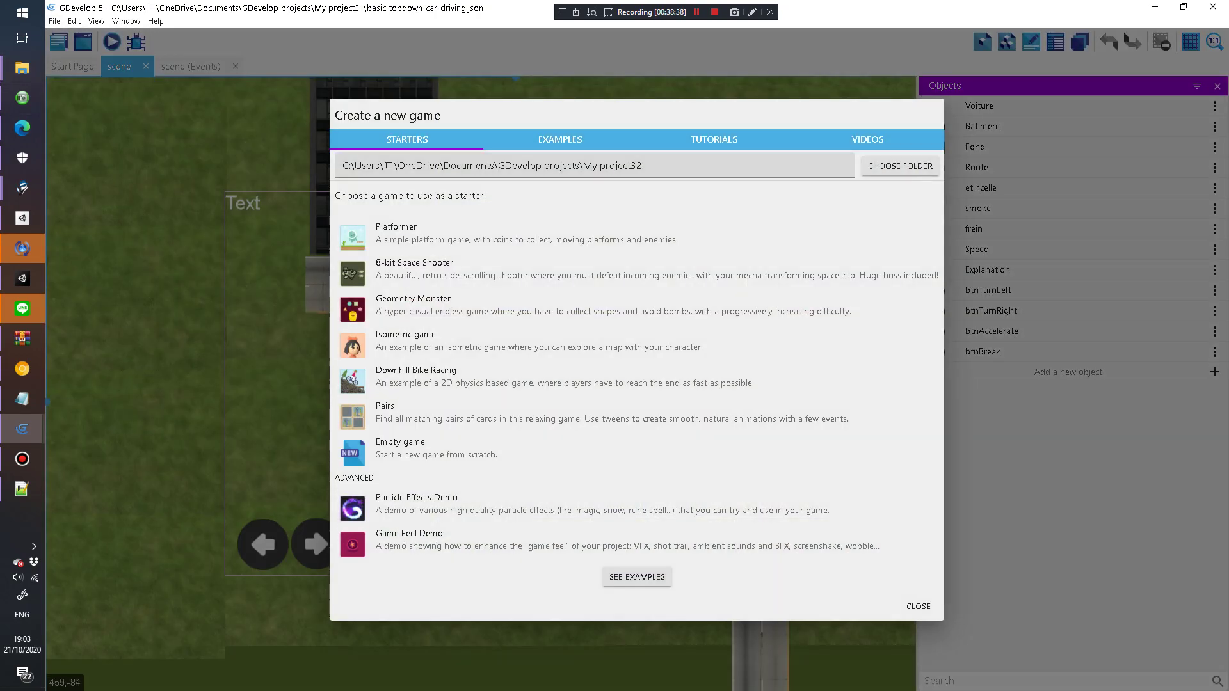
key("Right")
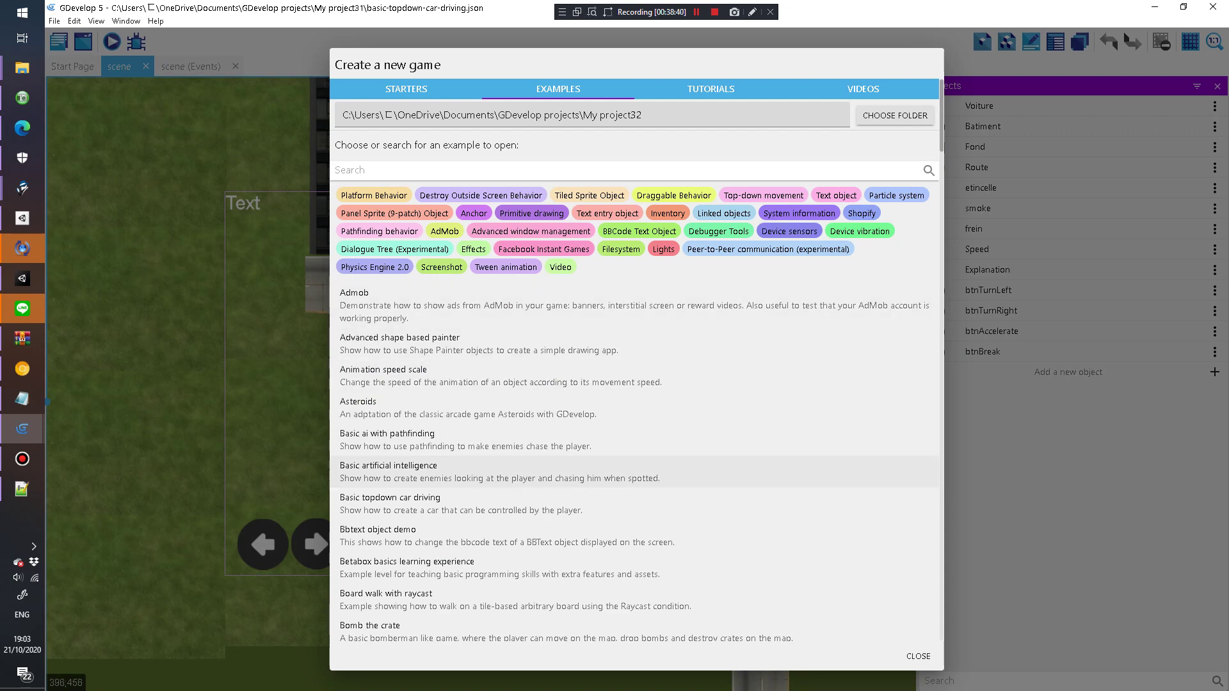
scroll(634, 536, "down", 2)
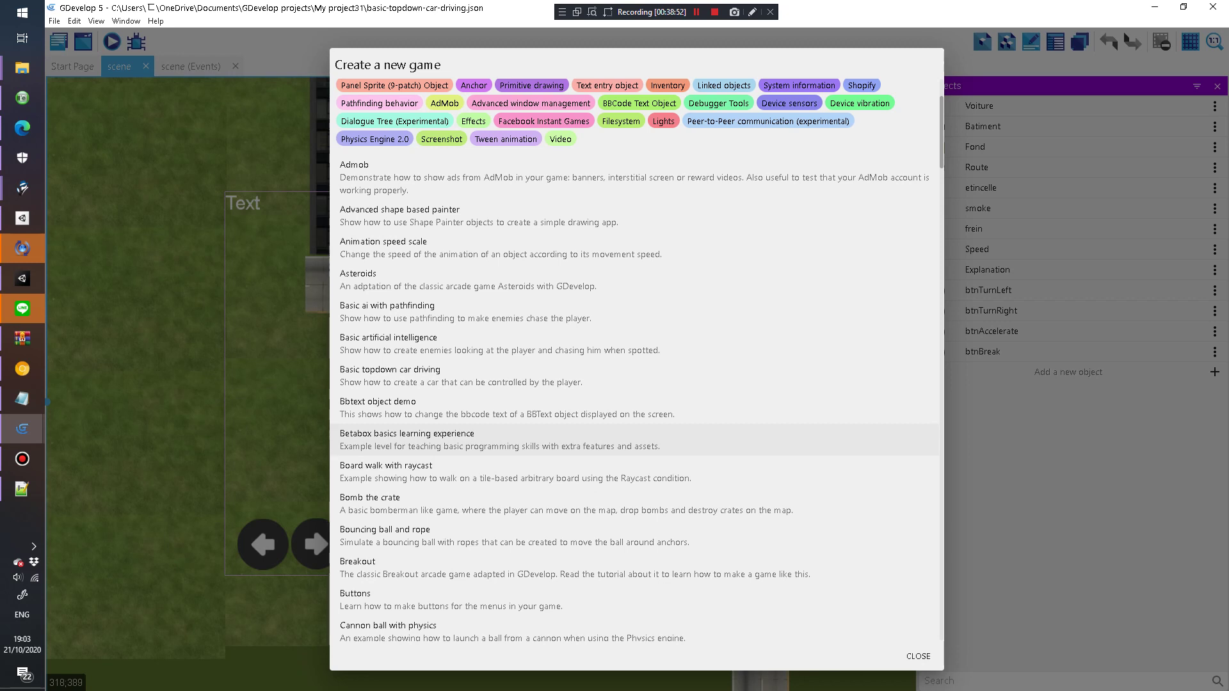
left_click(407, 435)
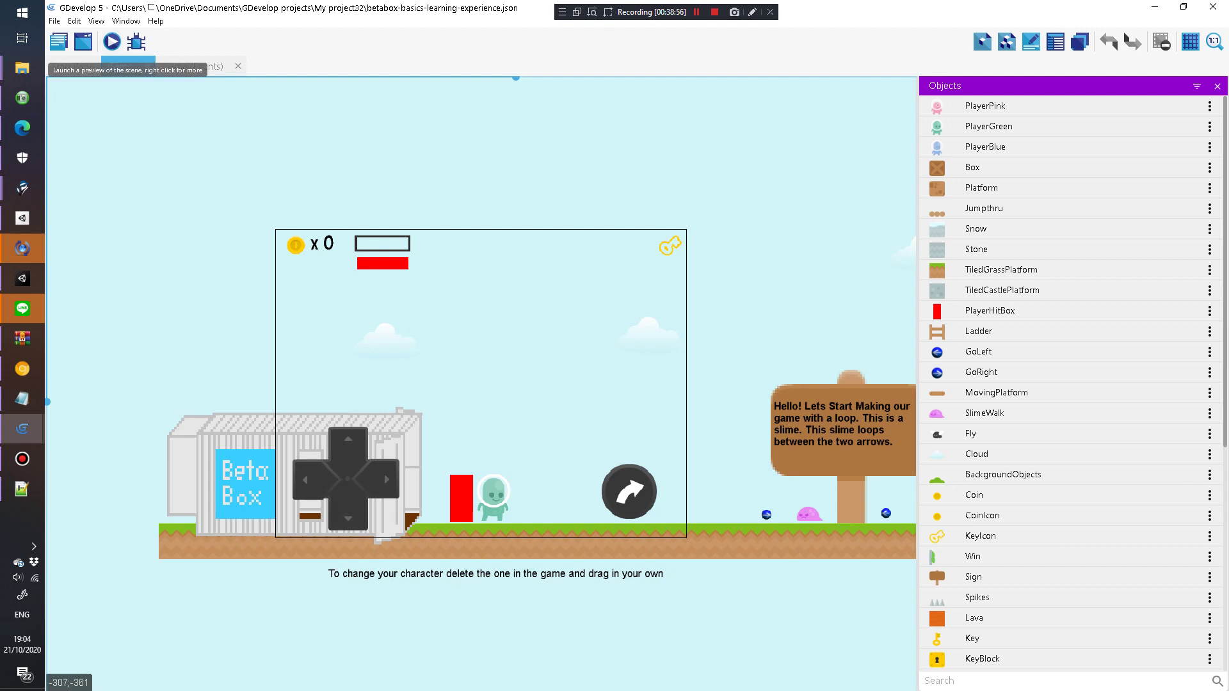
Step: Run a preview of the Betabox project and walk the green character past the container and back toward the first sign
left_click(112, 41)
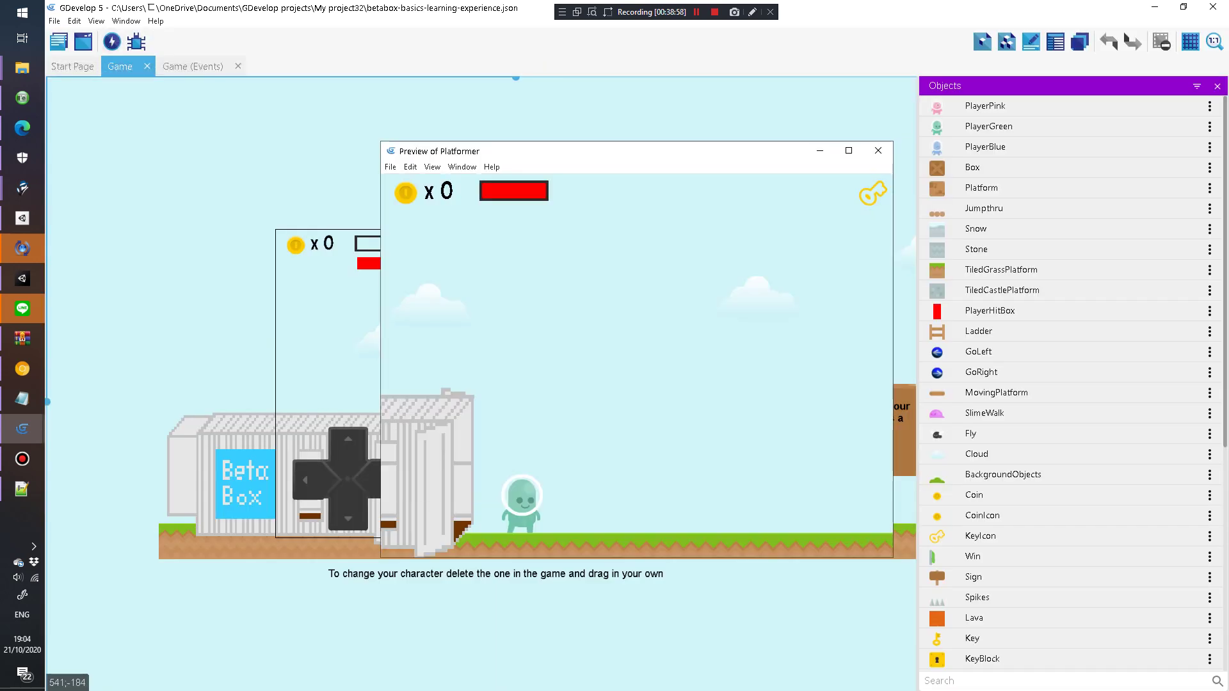
key("Left")
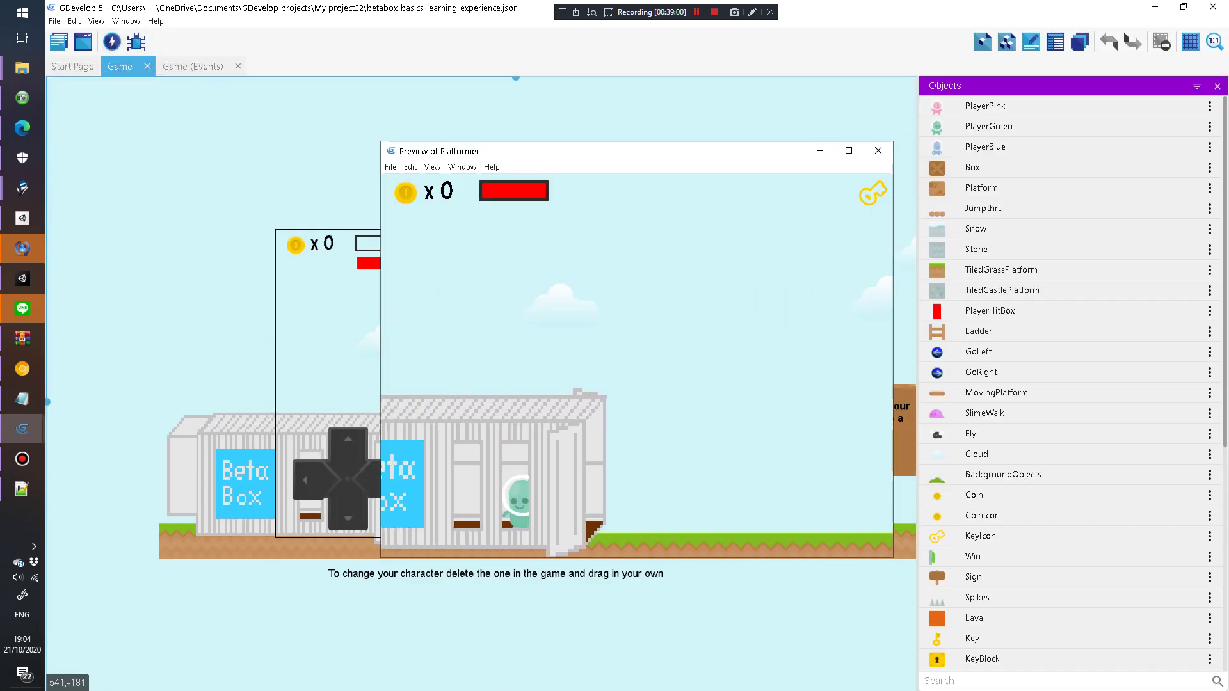
key("Right")
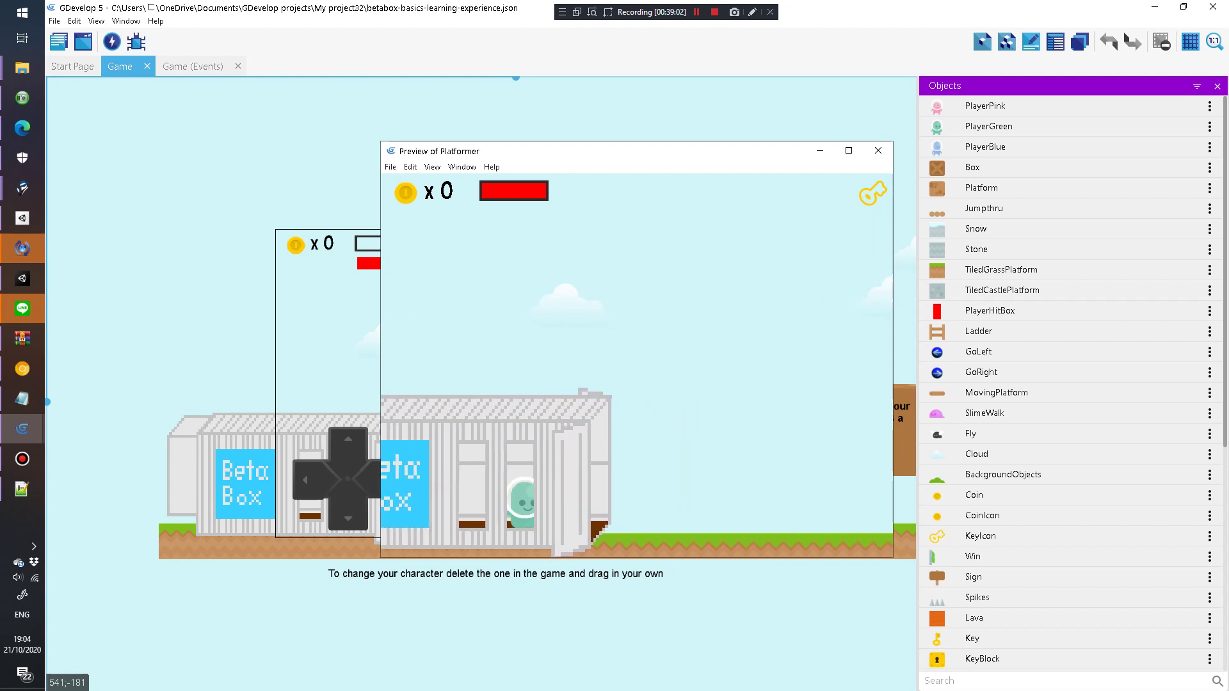
key("Right")
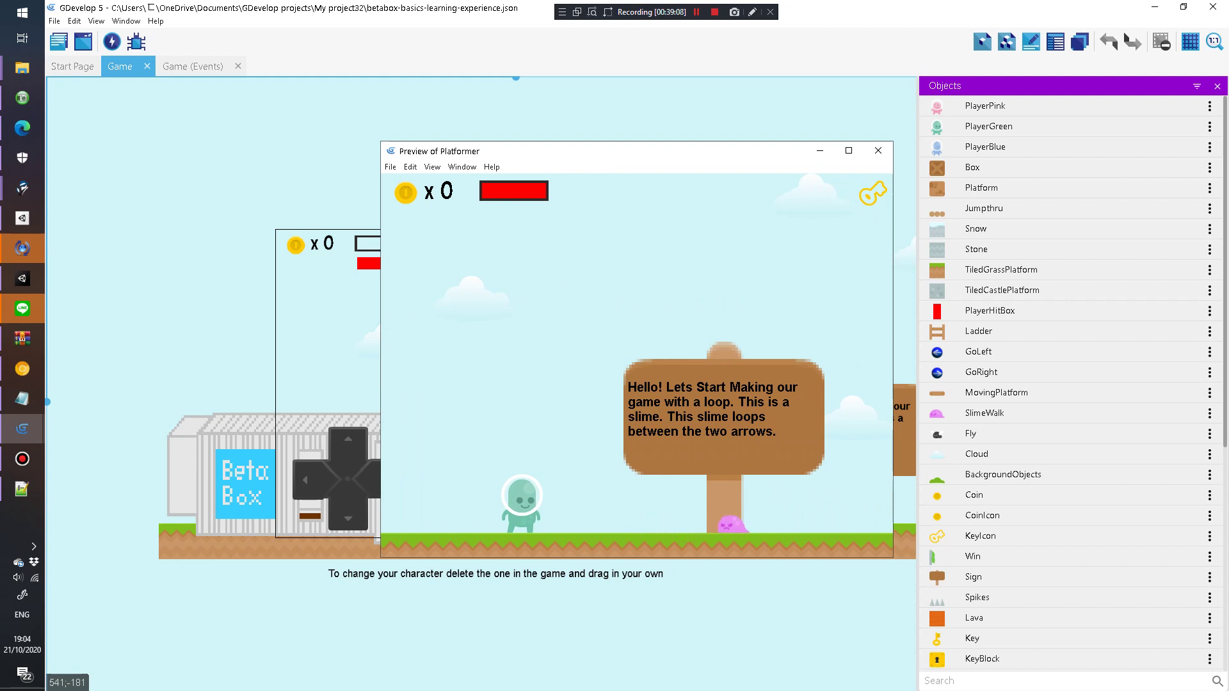
Step: Jump the green character onto the pink slime and walk past the first sign toward the lava pit
key("Right")
key("space")
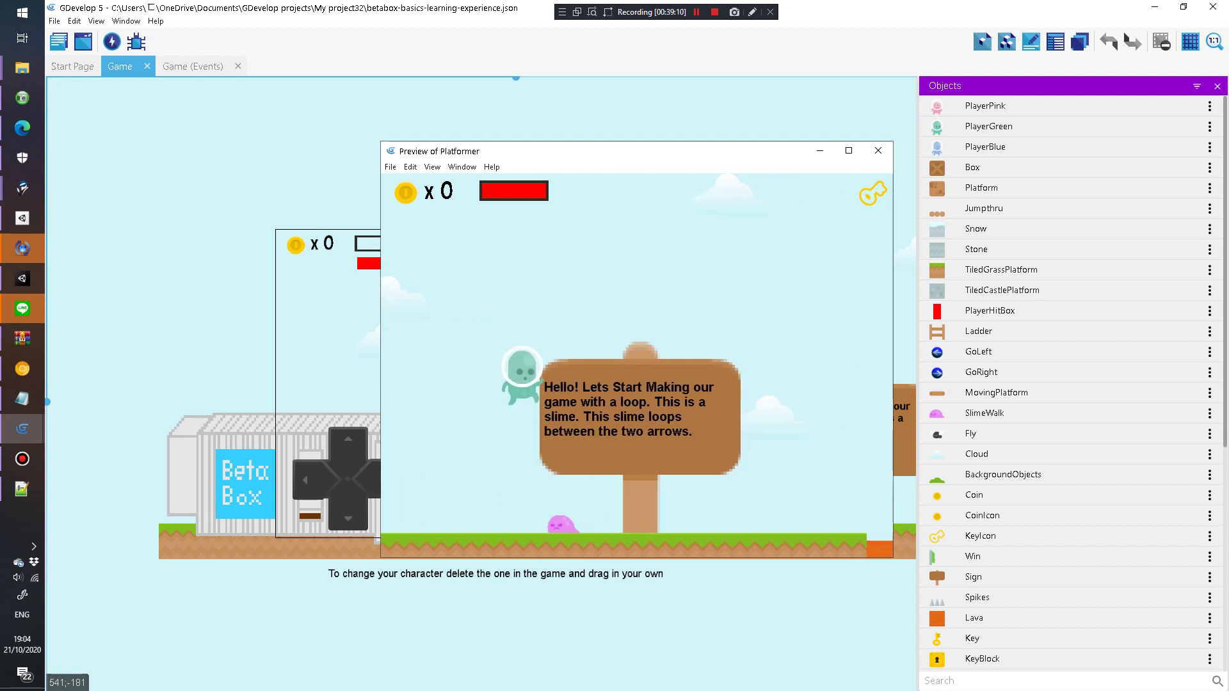
key("Right")
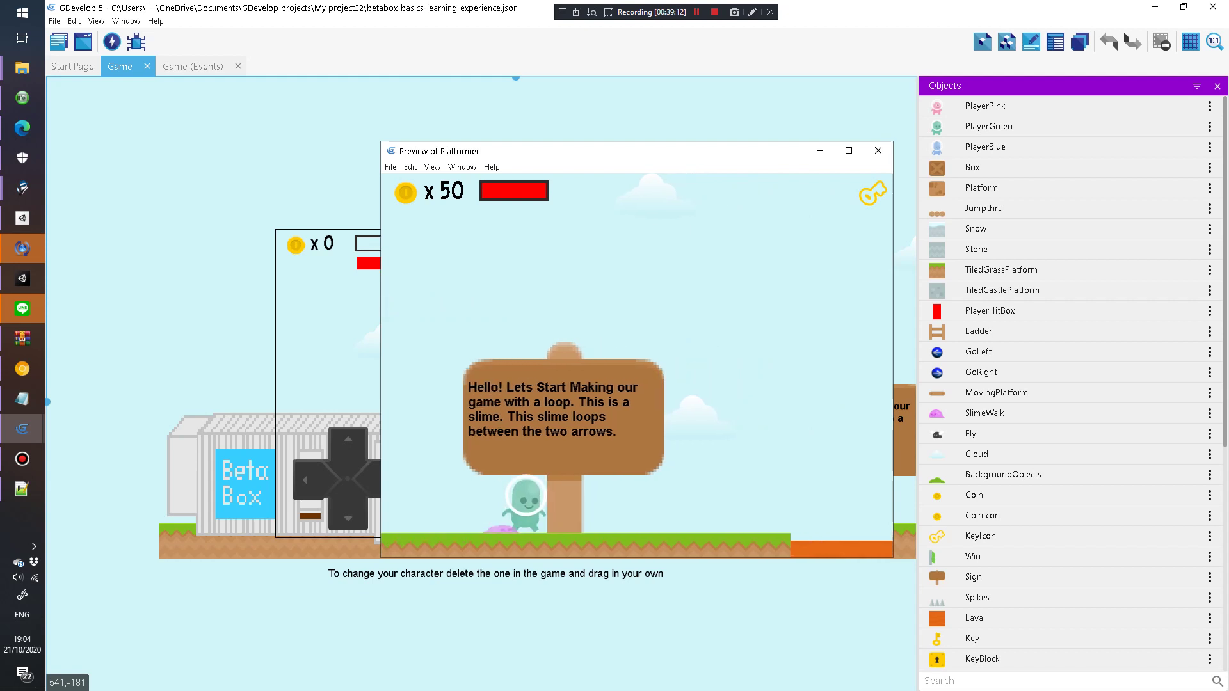
key("Right")
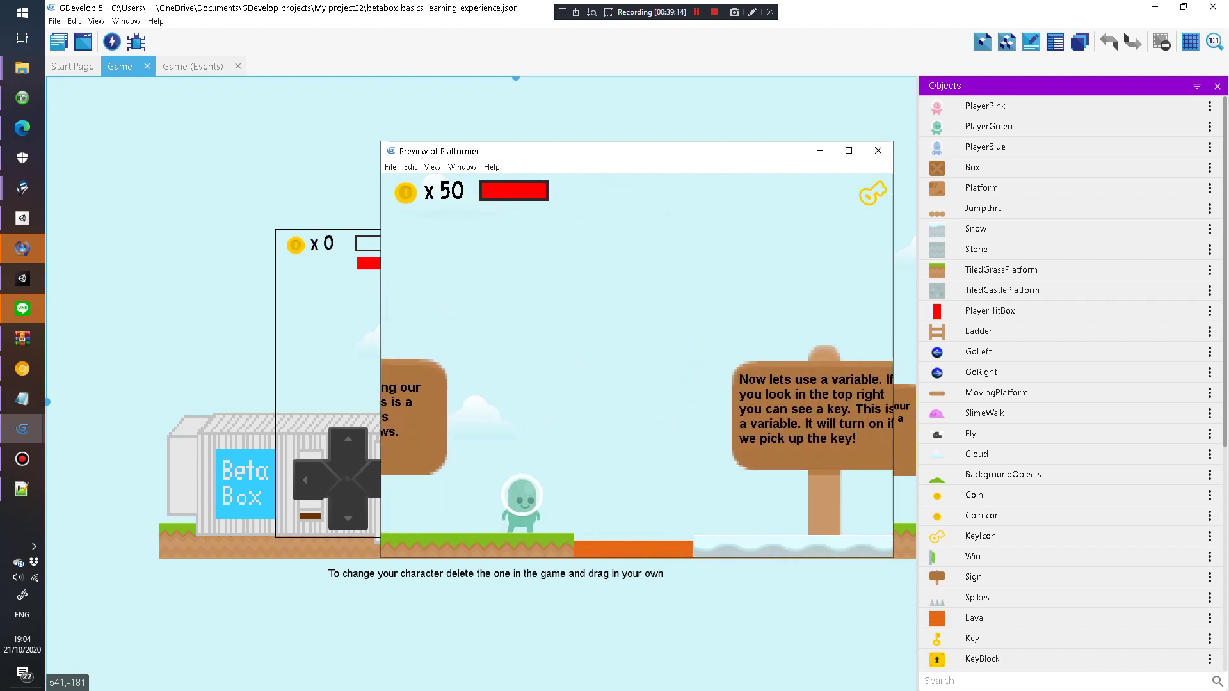
Step: Position the character near the lava pit and get across it onto the snowy ground by the second sign
key("Left")
key("Right")
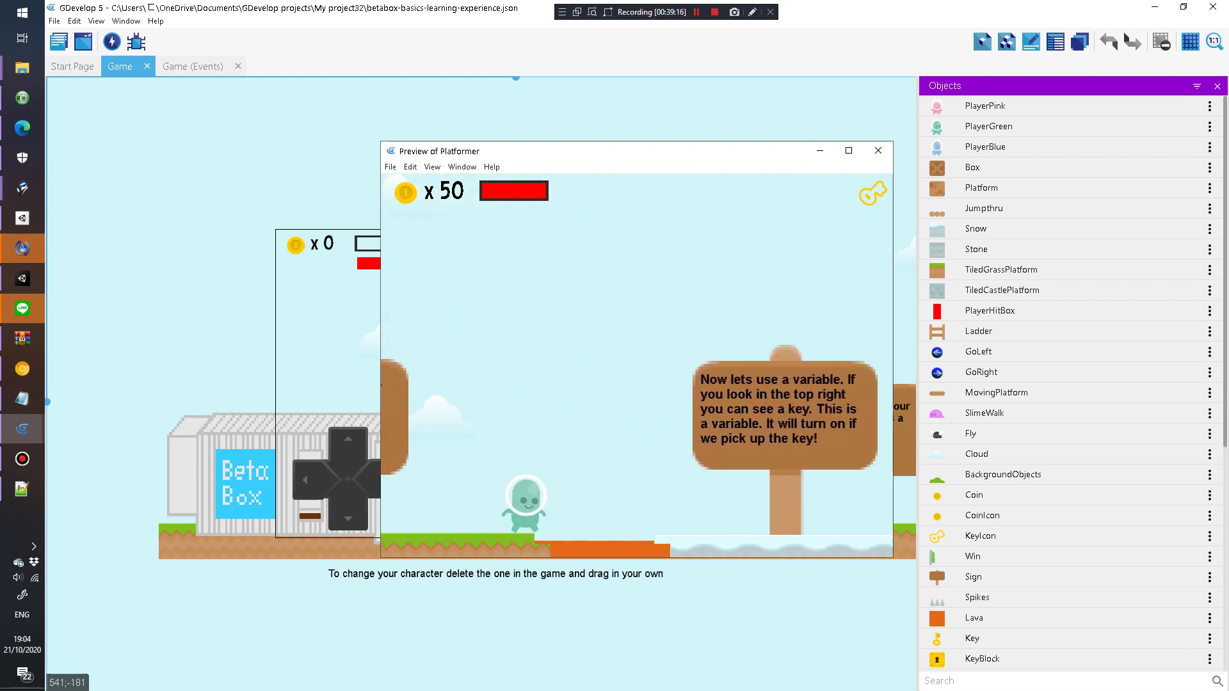
key("space")
key("Right")
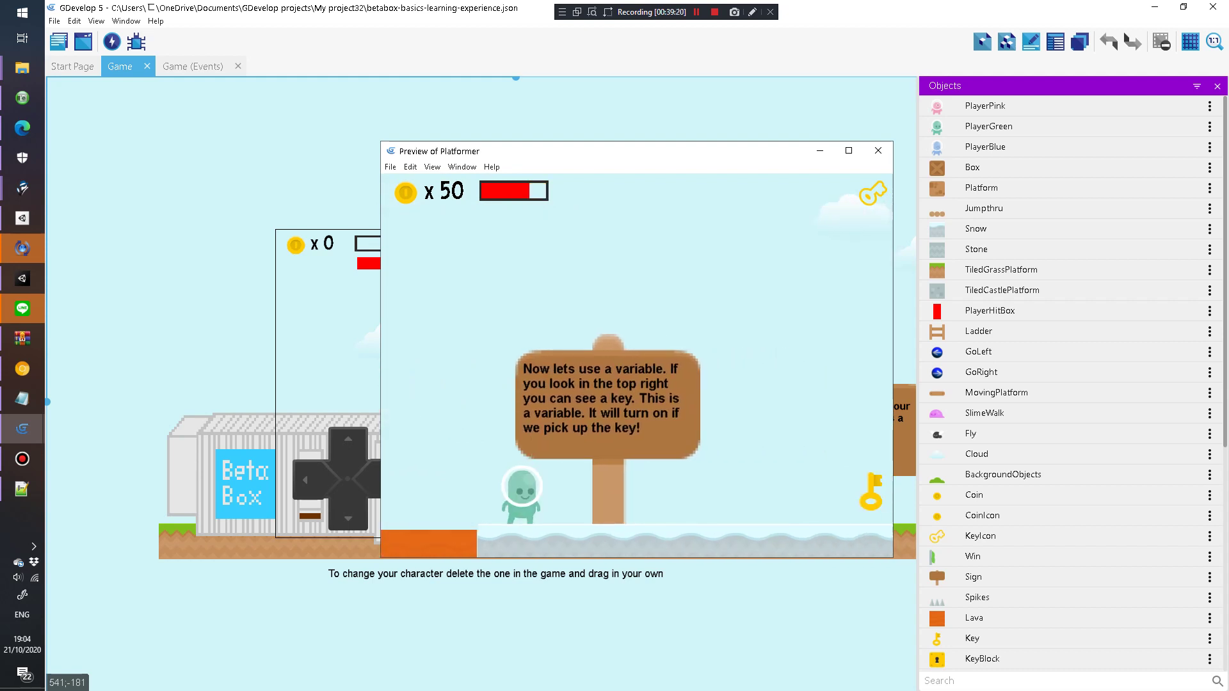
Step: Collect the yellow key and walk the character through the keyhole door up to the floor spikes
key("Right")
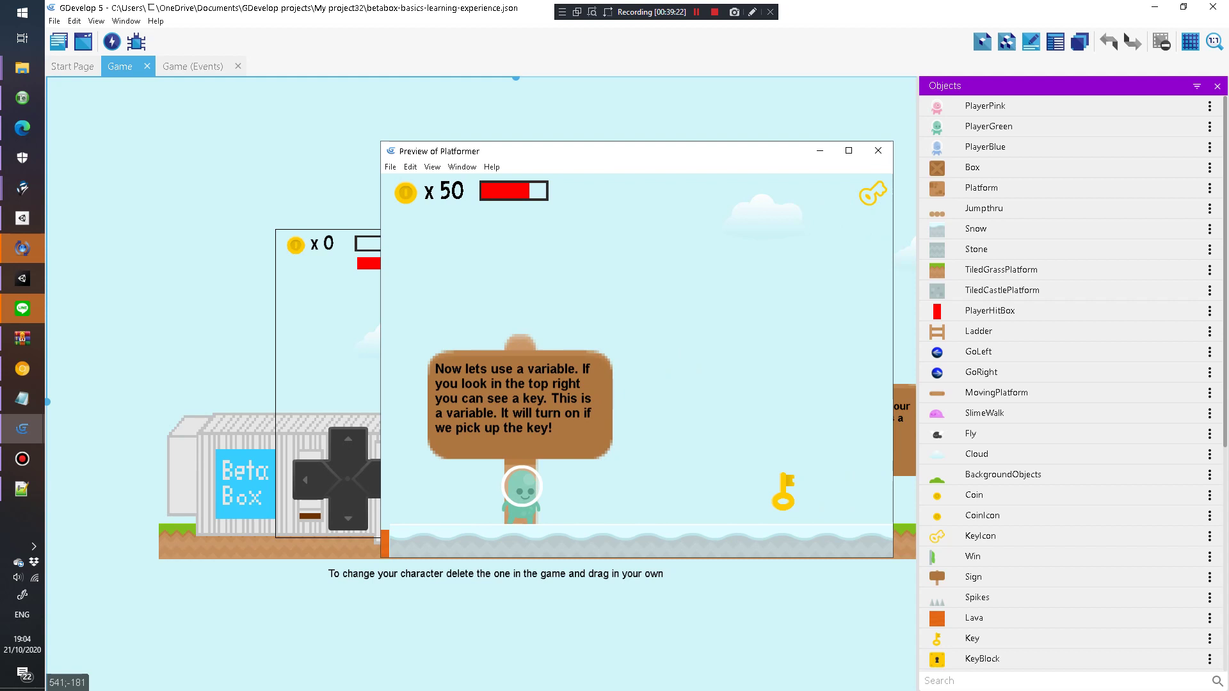
key("Right")
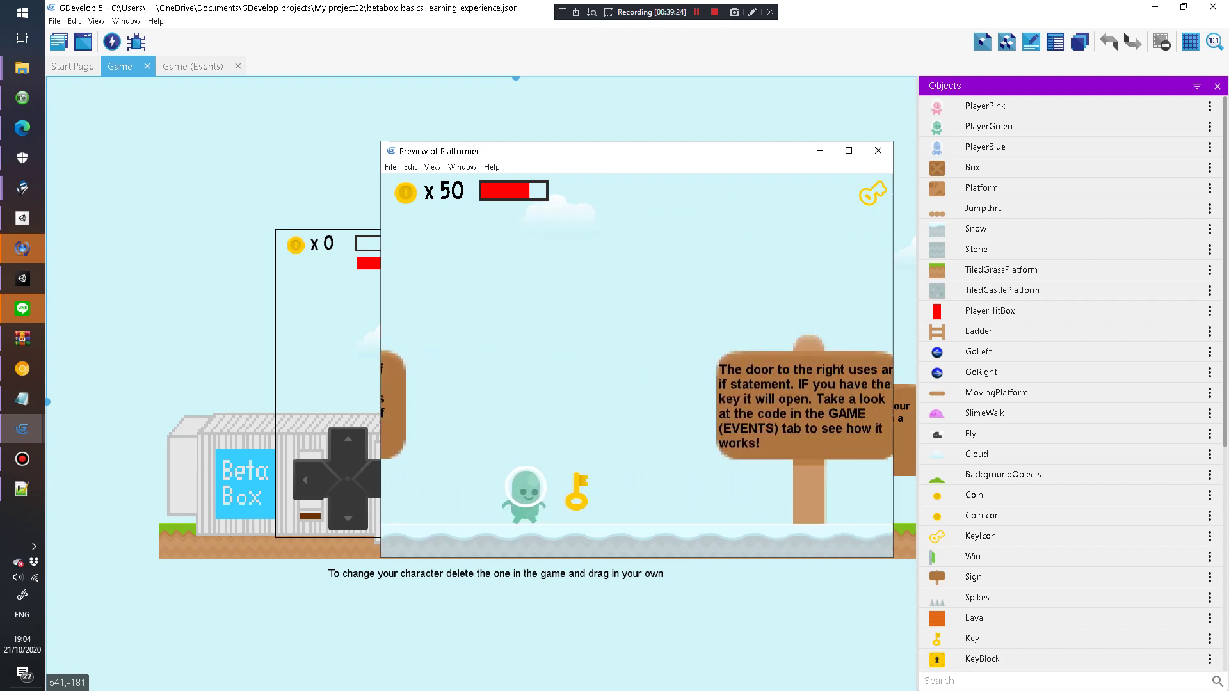
key("Right")
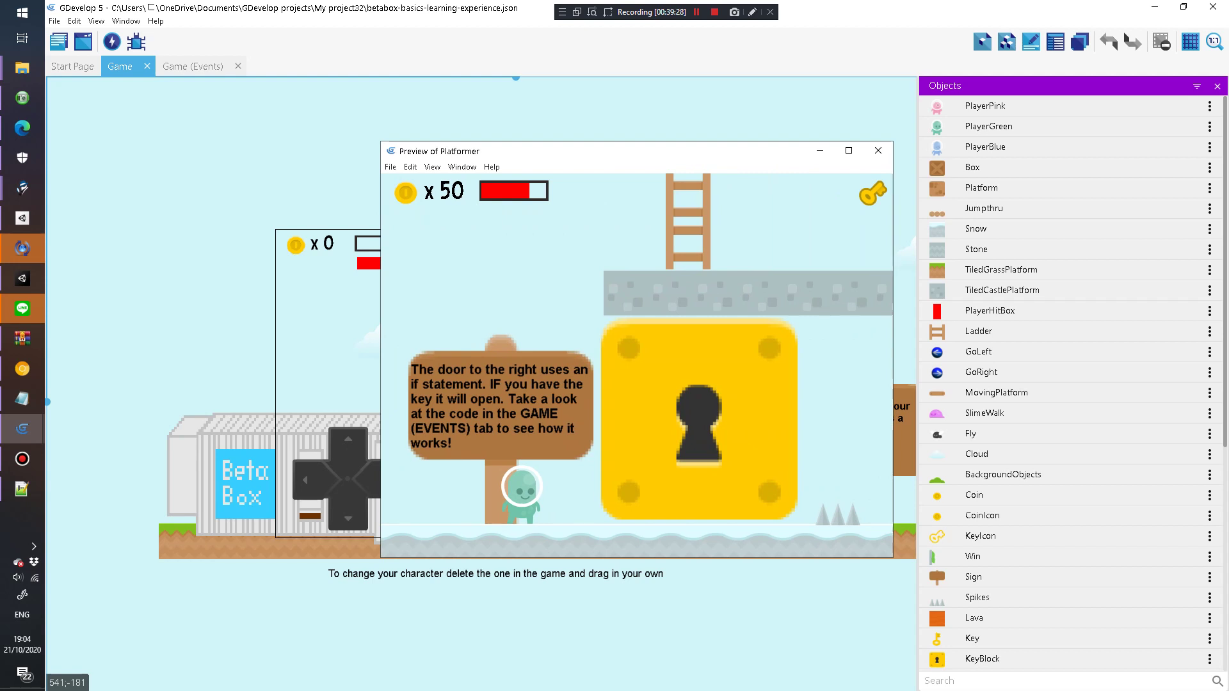
key("Right")
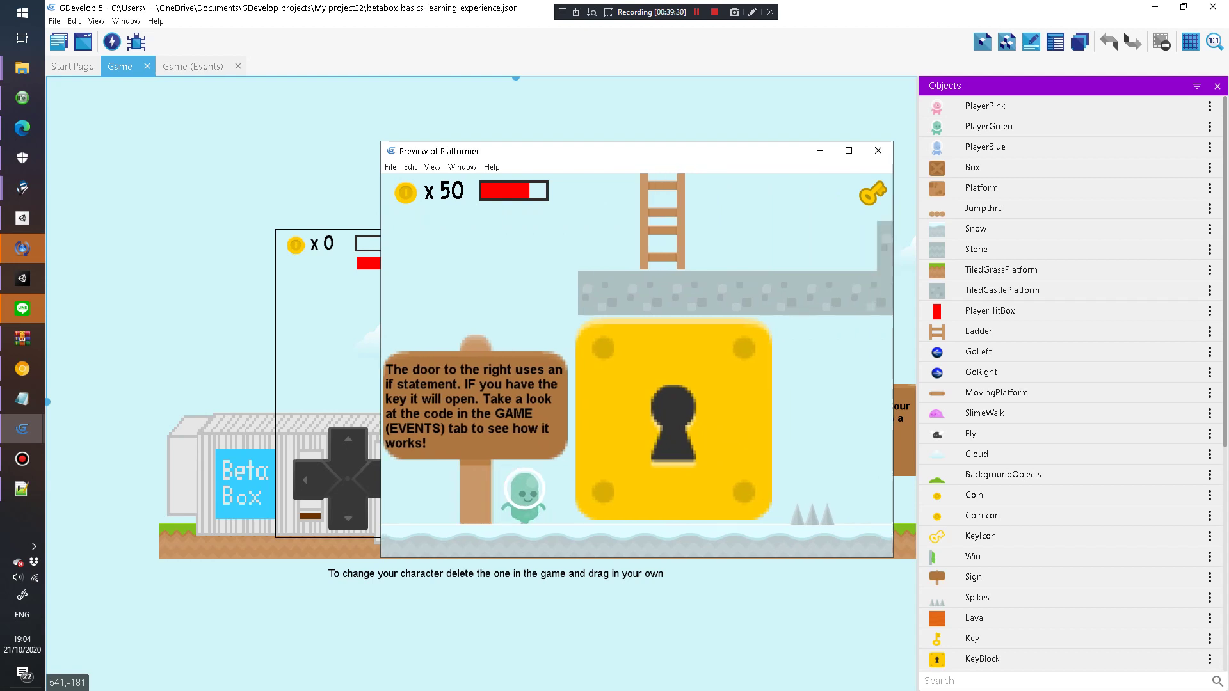
key("Right")
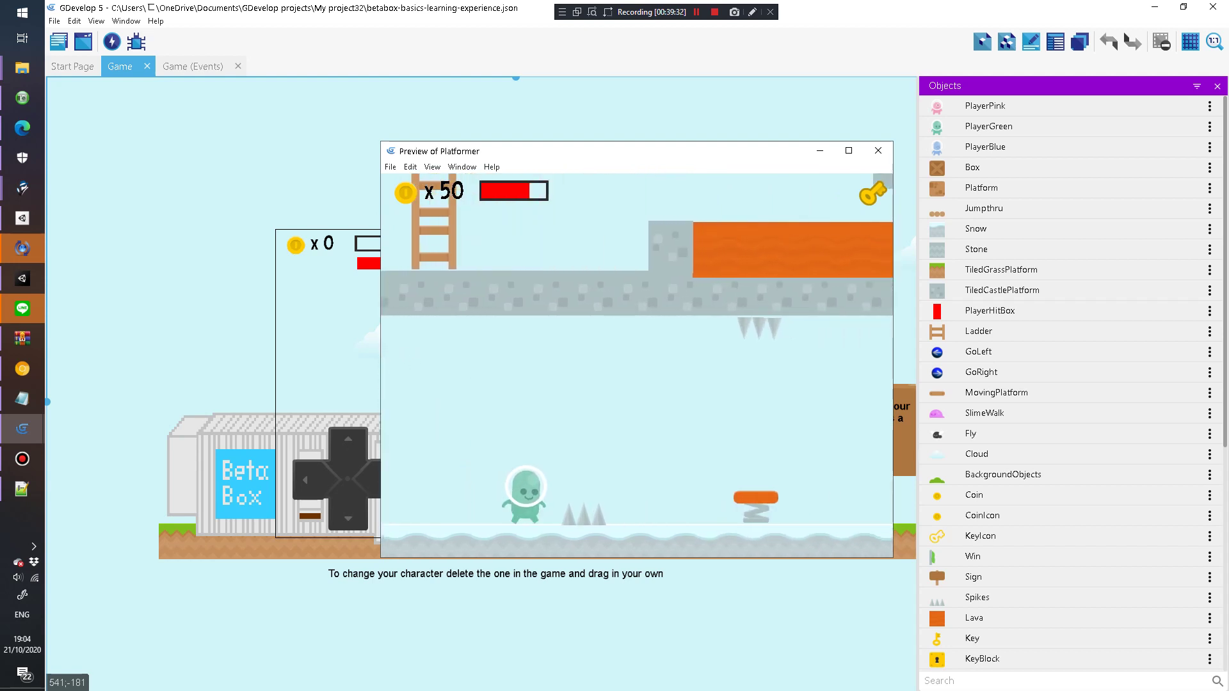
Step: Get the character past the floor spikes and the spring, through the green flag, to the "Awesome!" sign
key("space")
key("space")
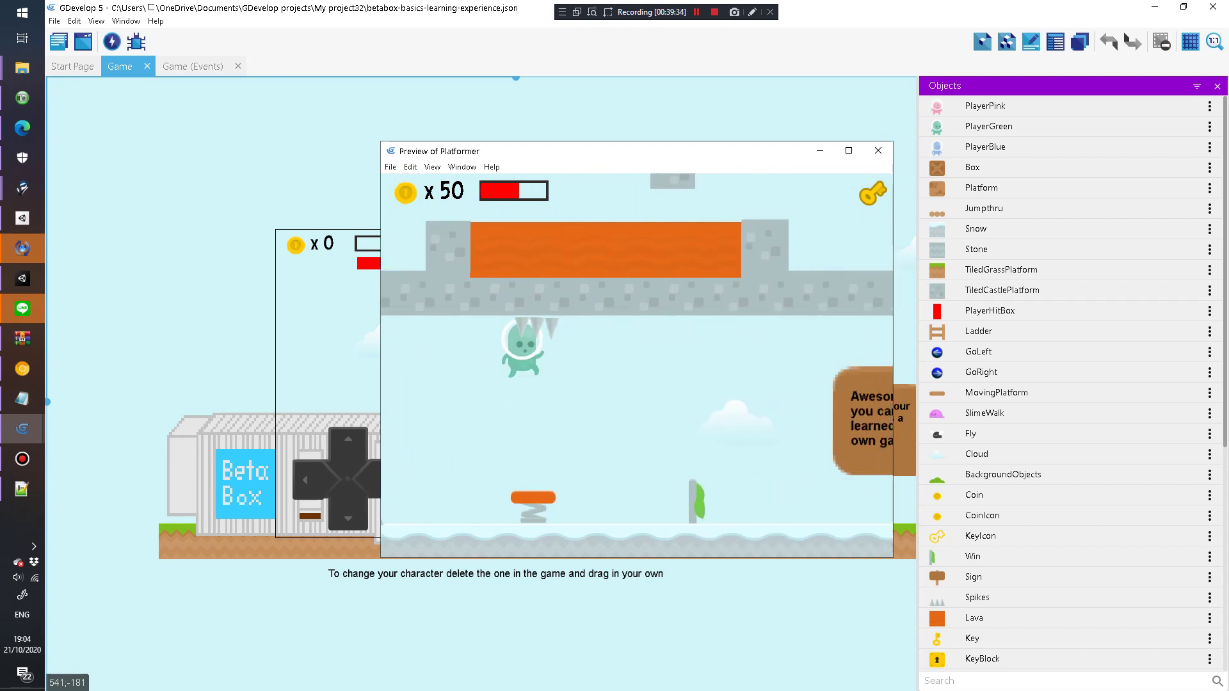
key("Right")
key("Right")
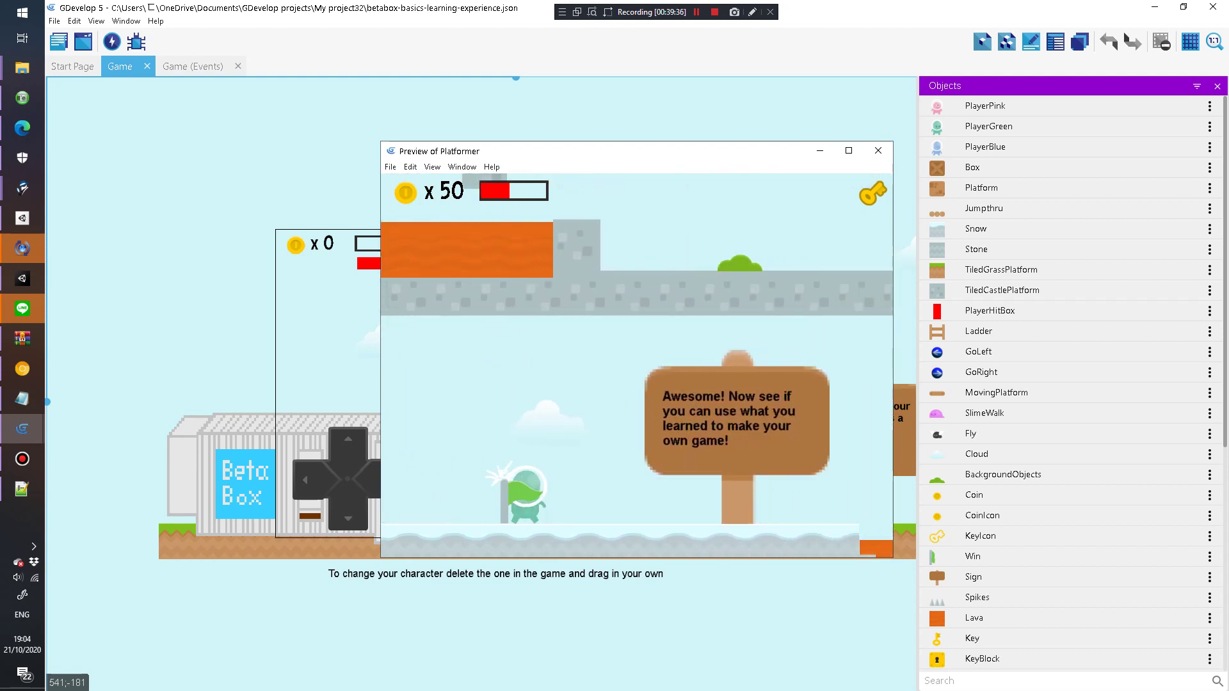
key("Right")
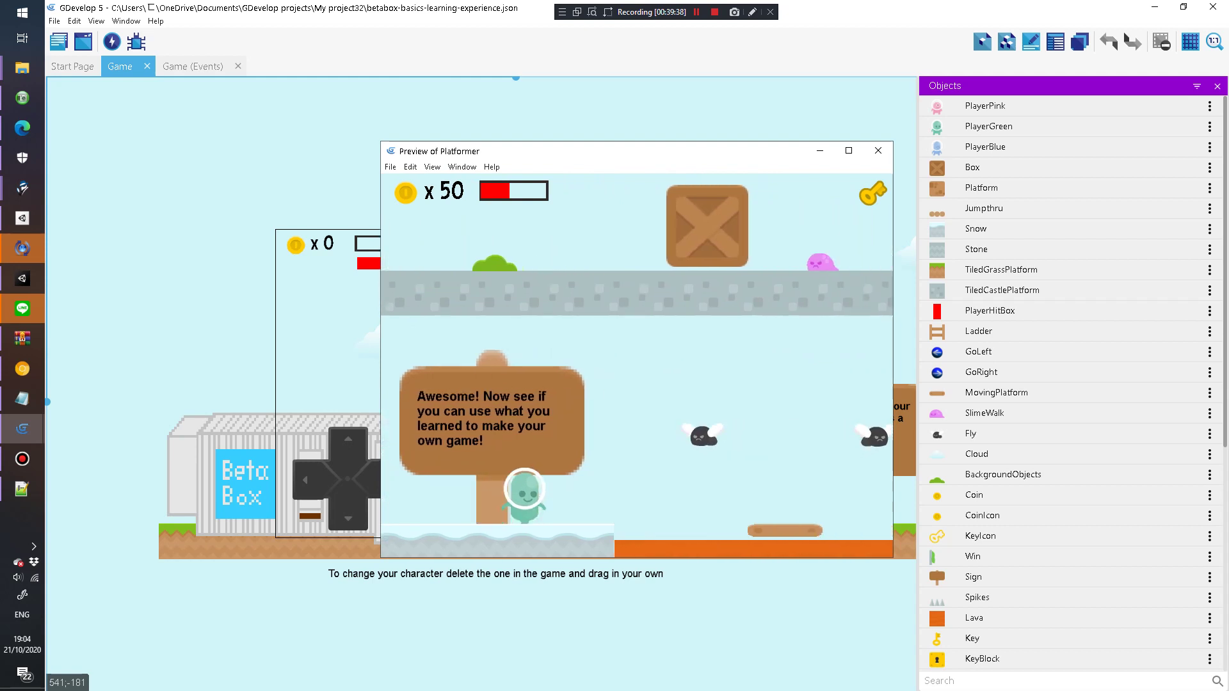
Step: Cross the lava pit on the moving platform and climb the character up the ladder on the far side
key("Right")
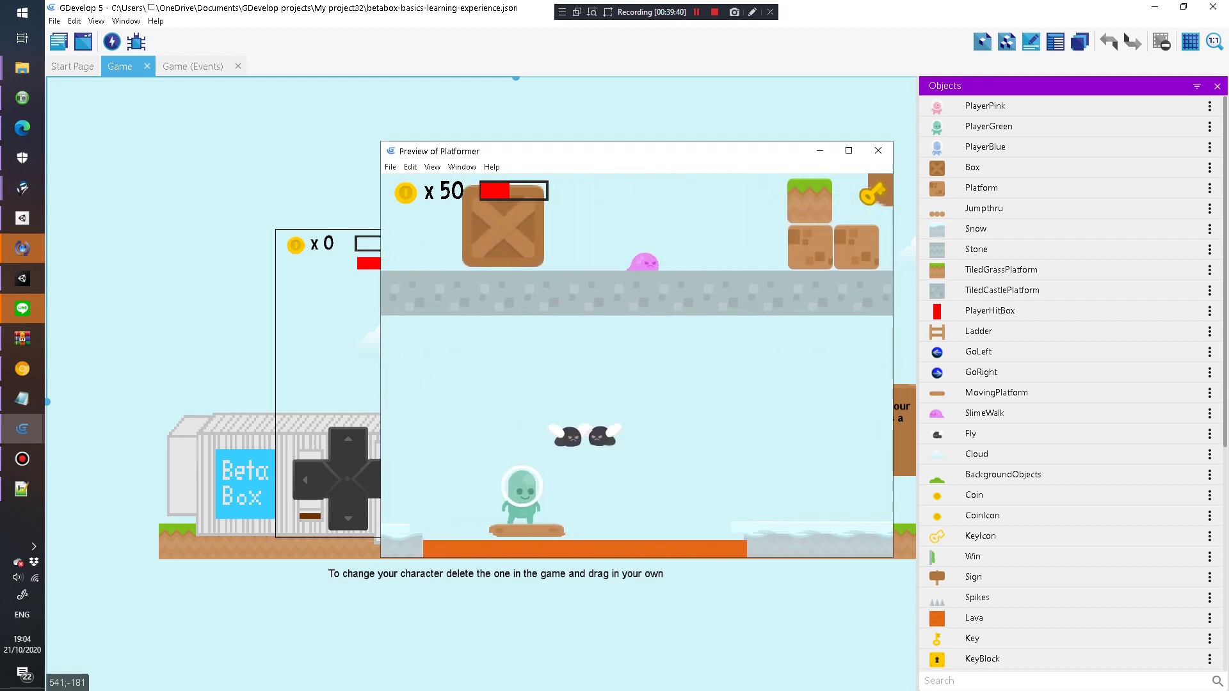
key("space")
key("Right")
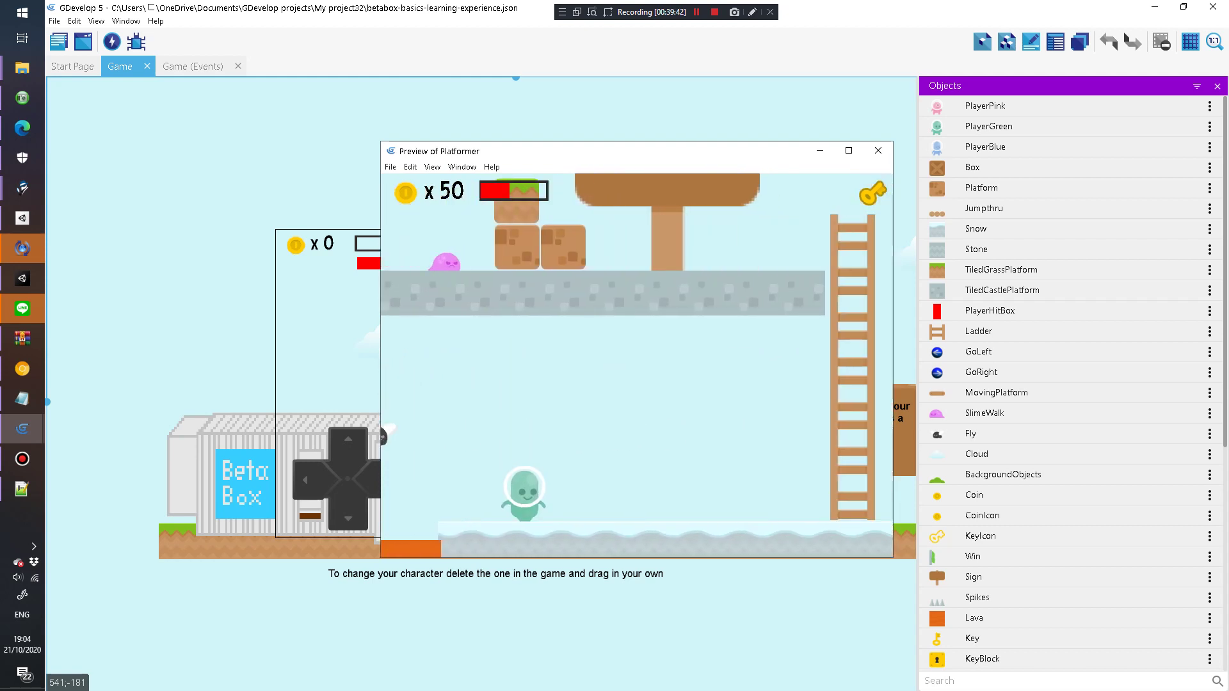
key("Right")
key("Up")
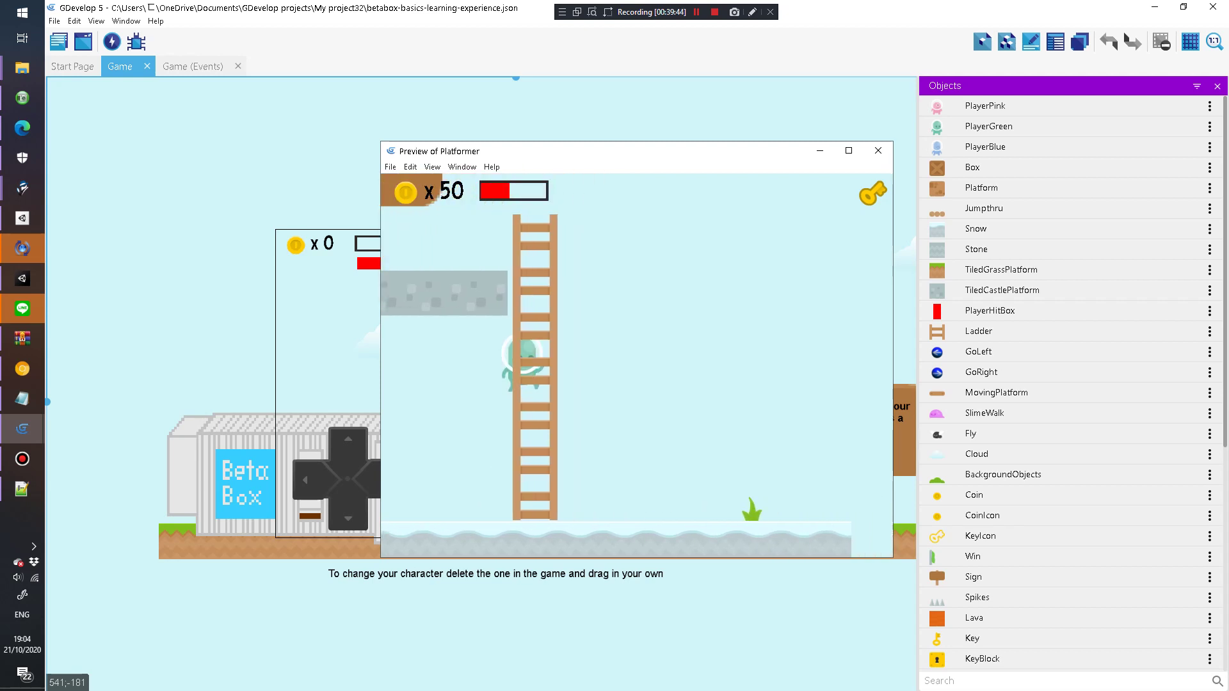
Step: Walk the character back along the upper stone level past the examples sign and jump over the stacked blocks onto the pink slime
key("Left")
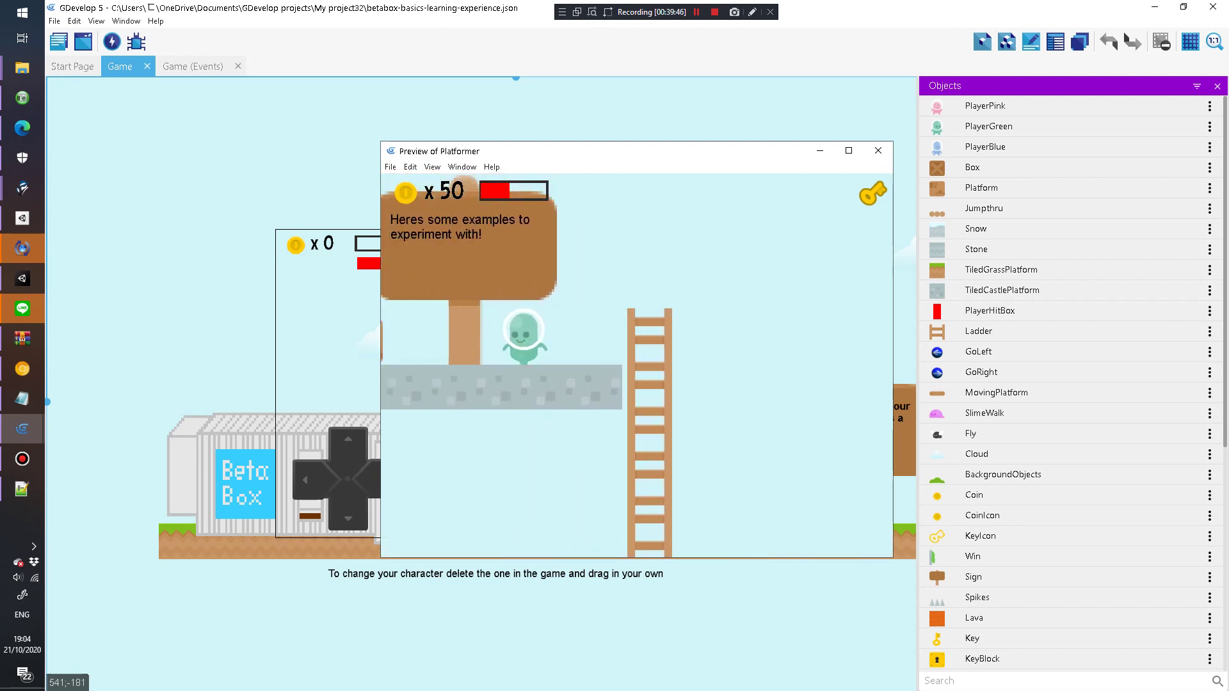
key("Left")
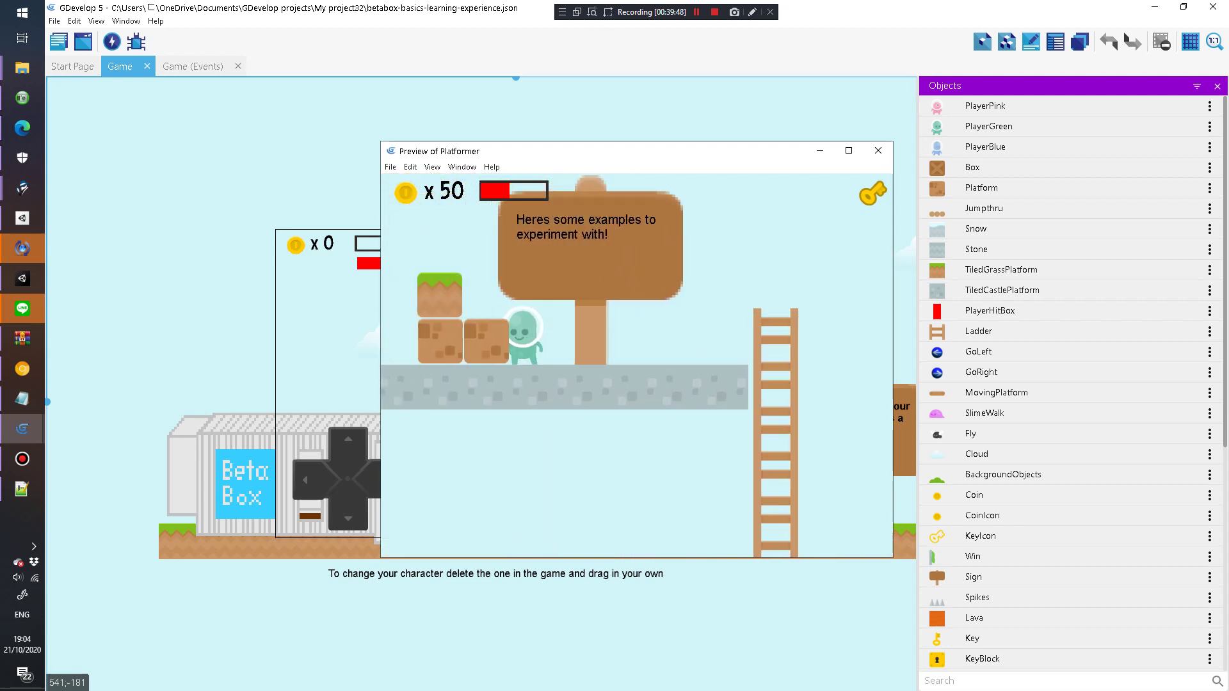
key("space")
key("Left")
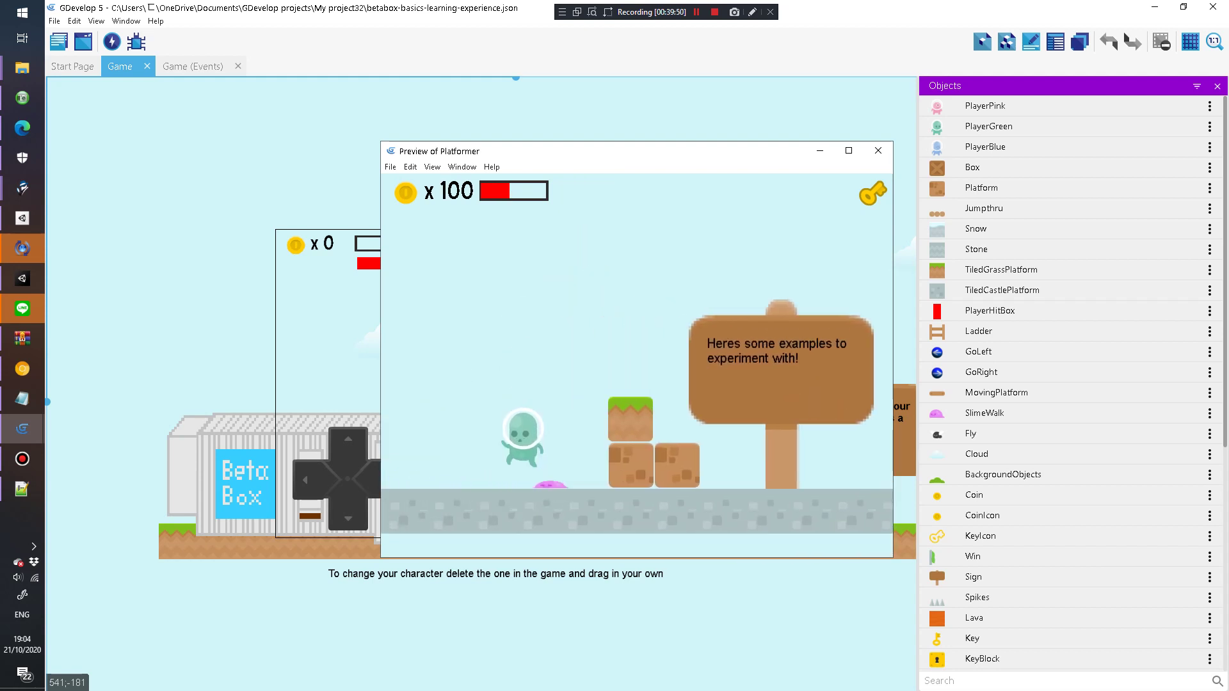
Step: Move the character past the wooden crate to the upper lava pool, and close the Betabox preview
key("Left")
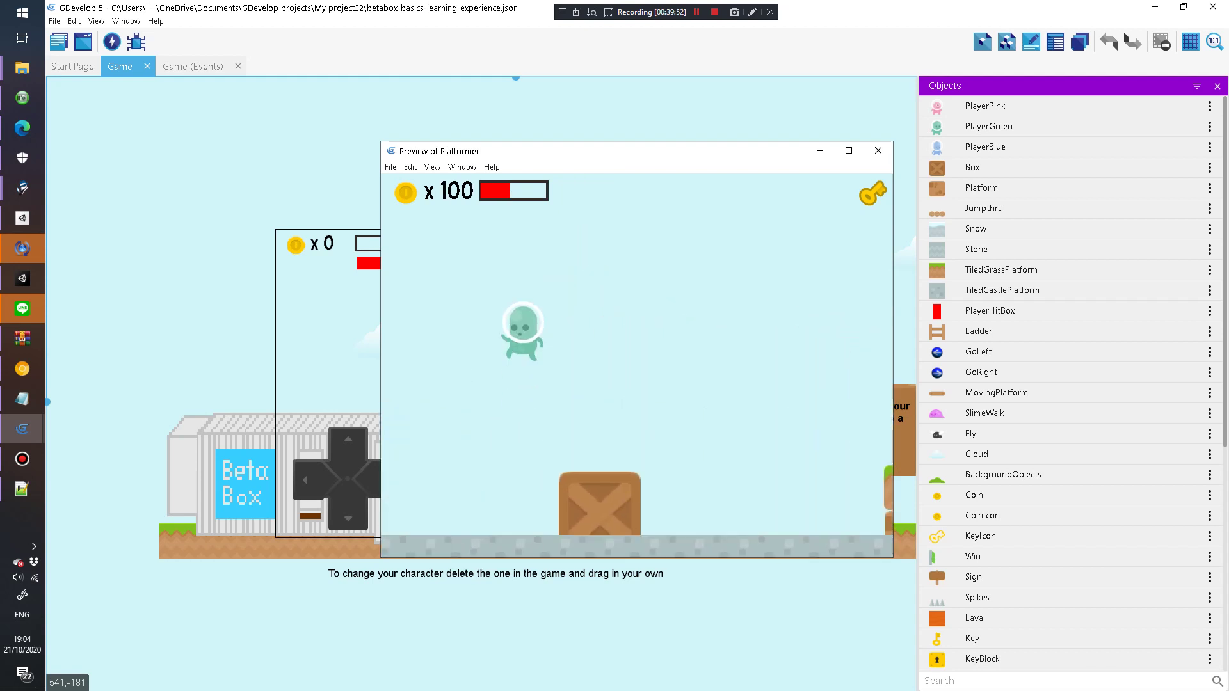
key("Left")
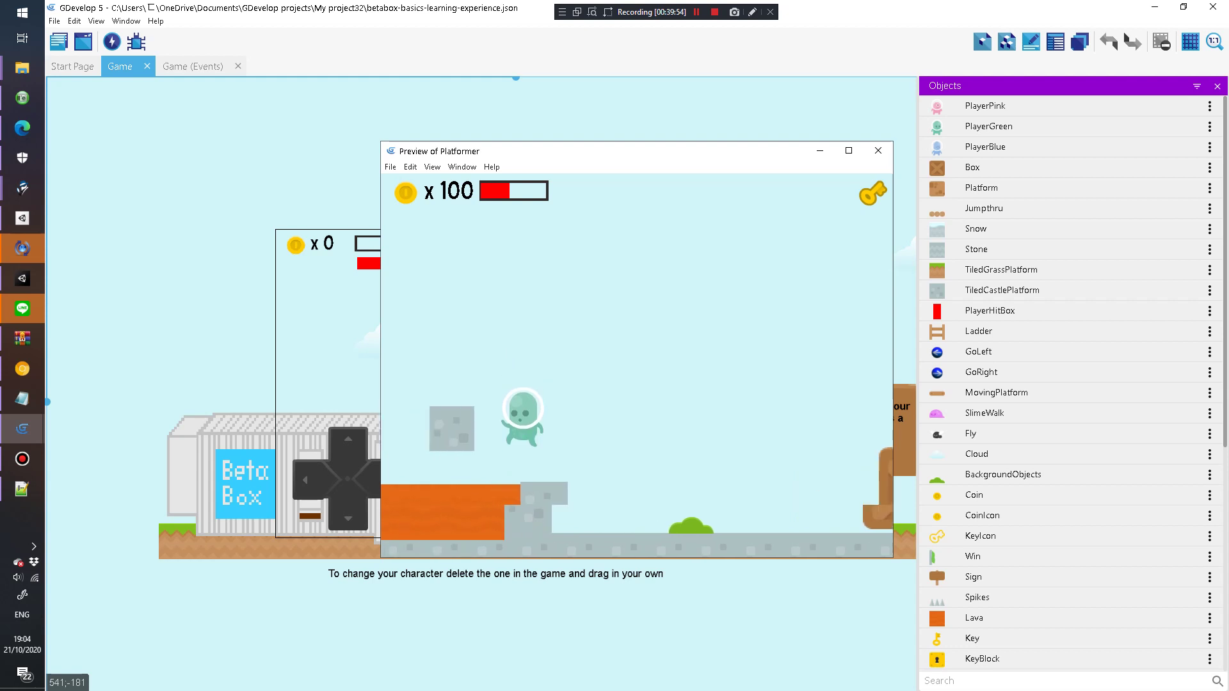
key("Left")
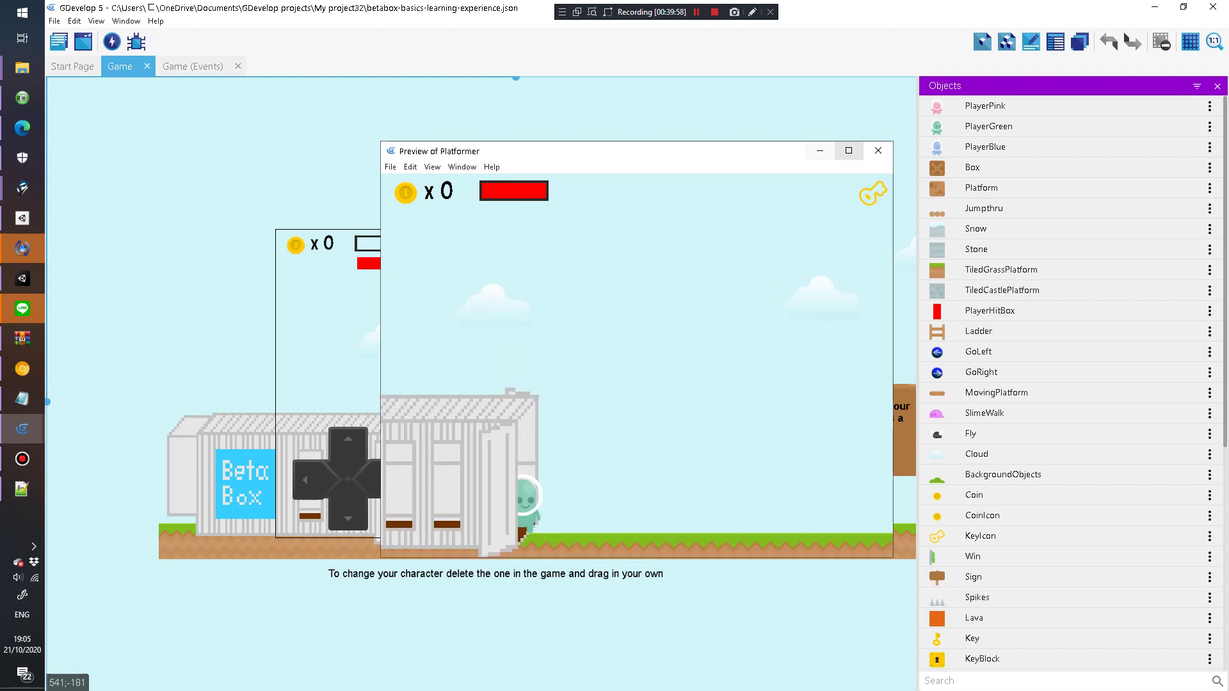
left_click(878, 150)
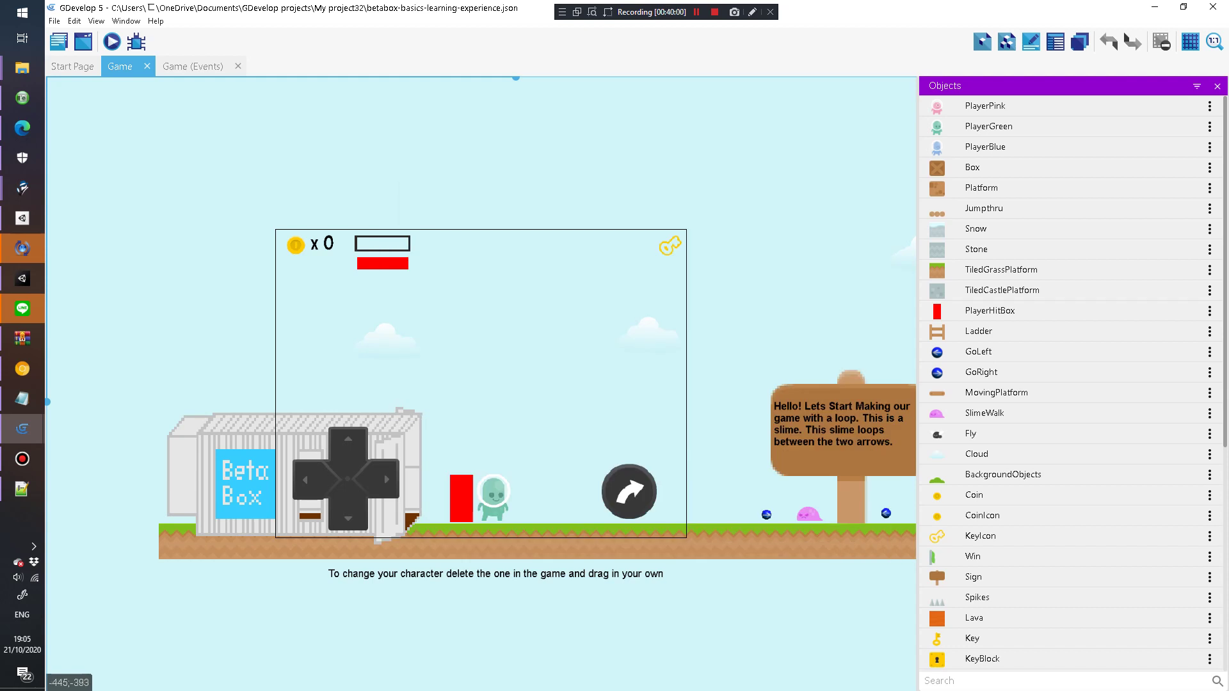
Step: Create a new project in the My project33 folder from the "Bomb the crate" example
left_click(54, 21)
left_click(83, 36)
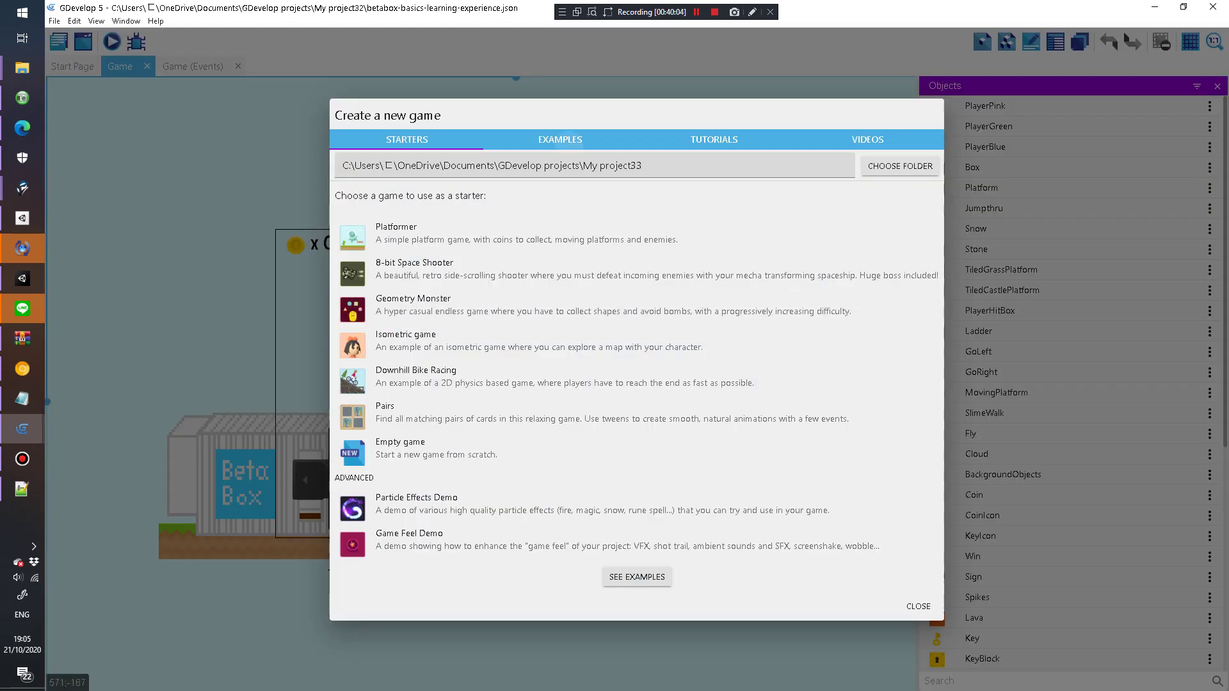
left_click(560, 139)
scroll(448, 327, "down", 4)
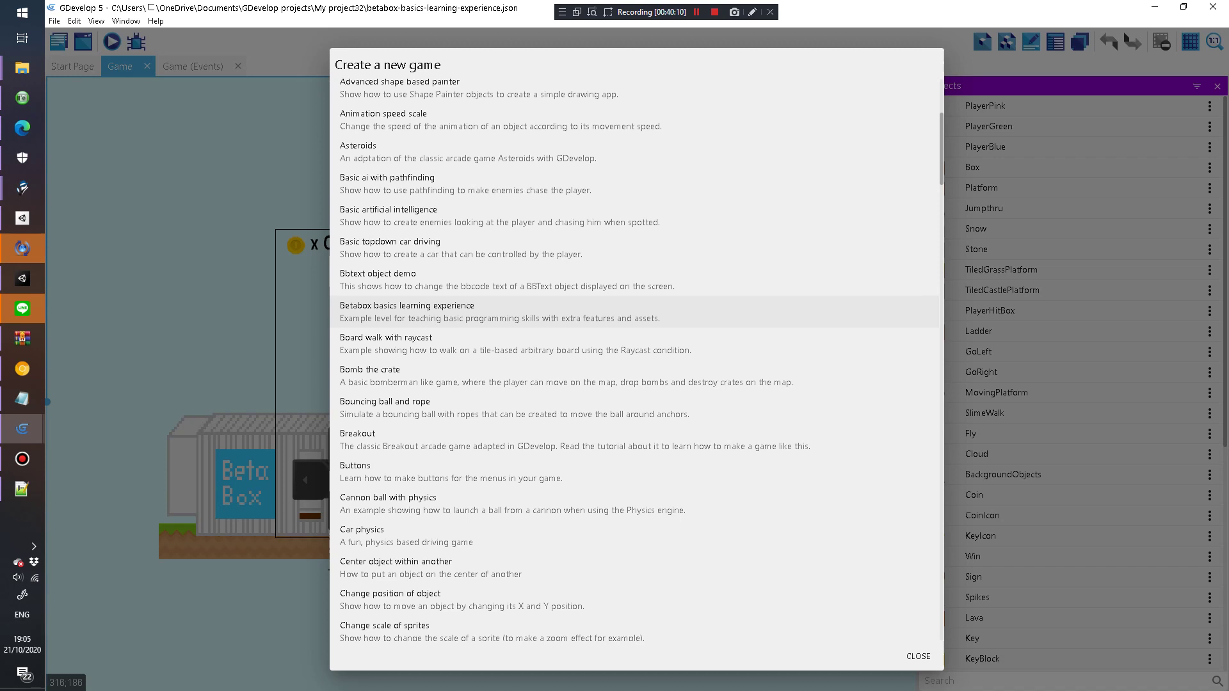
left_click(448, 375)
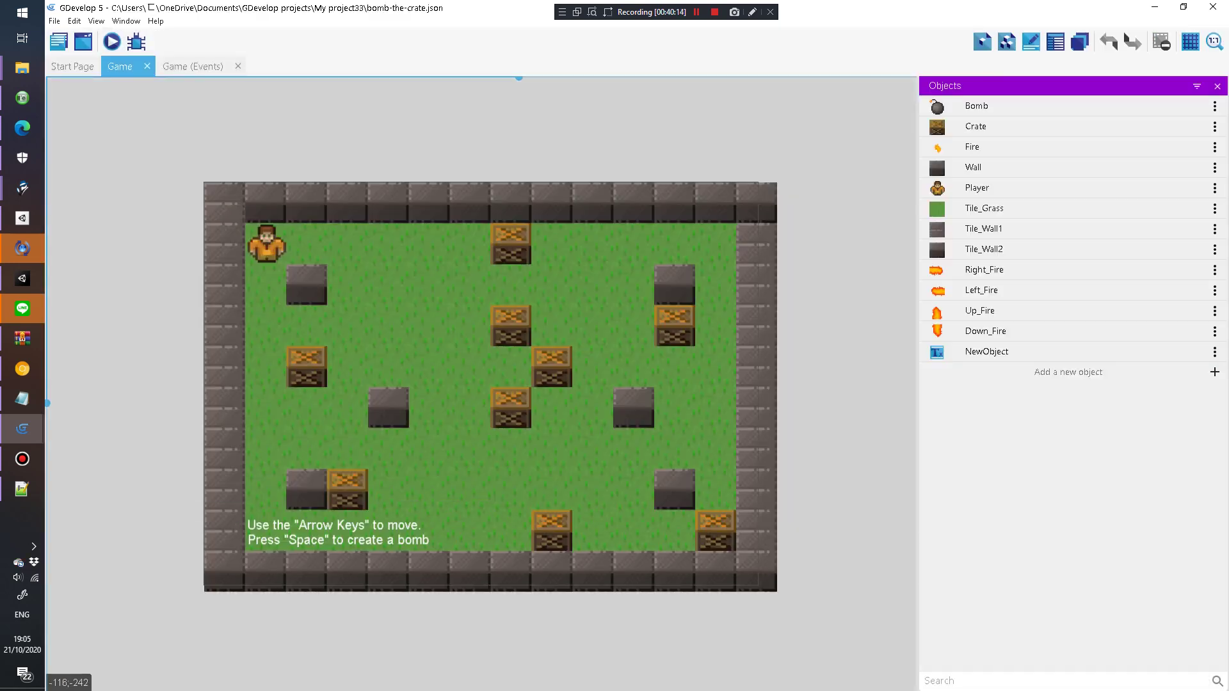
Step: Run a preview of Bomb The Crate, plant a bomb beside the topmost crate and walk down to the central crates
left_click(112, 42)
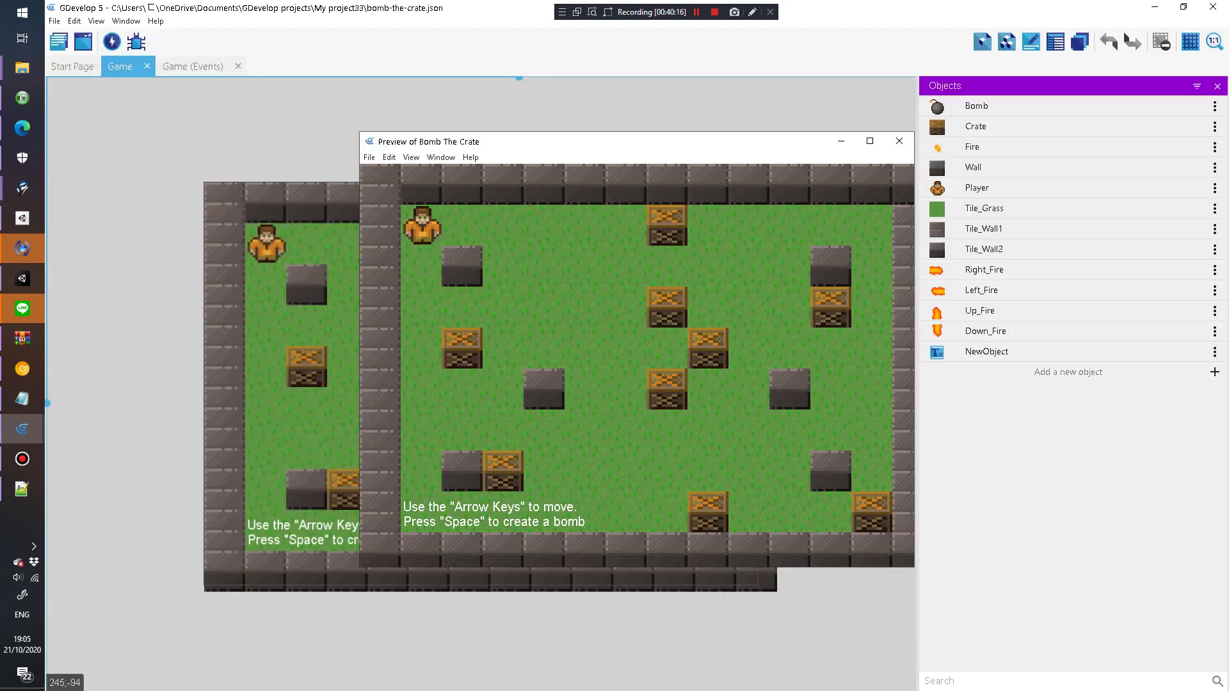
key("Right")
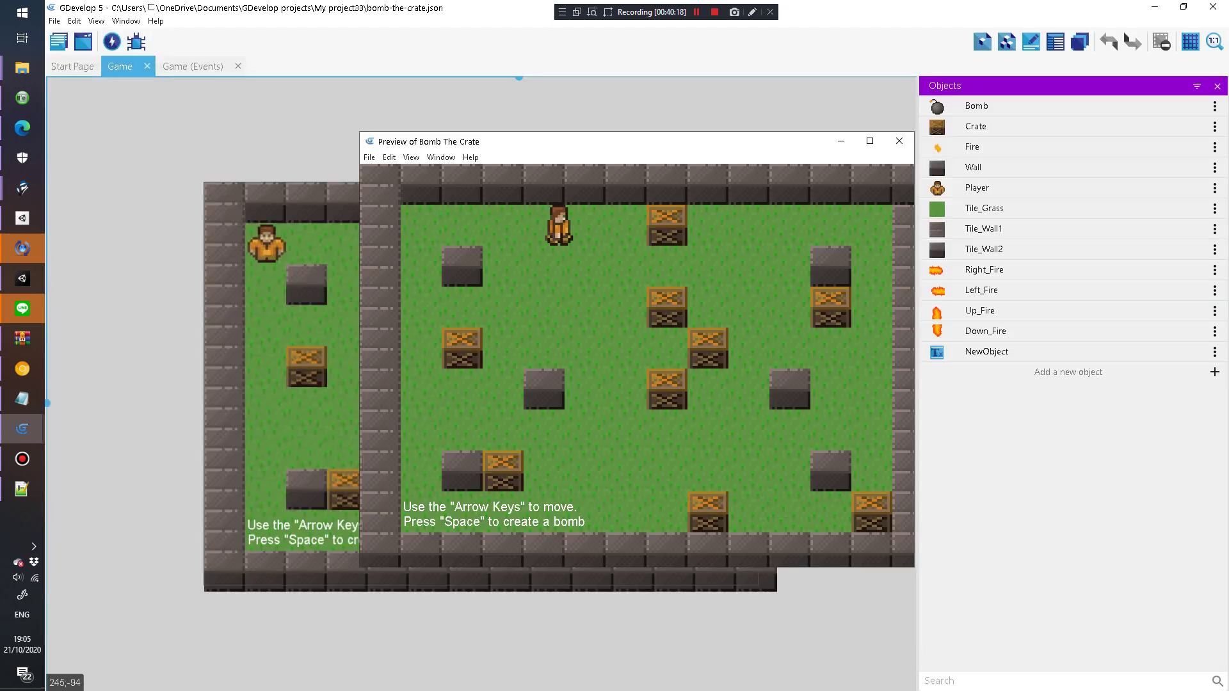
key("space")
key("Down")
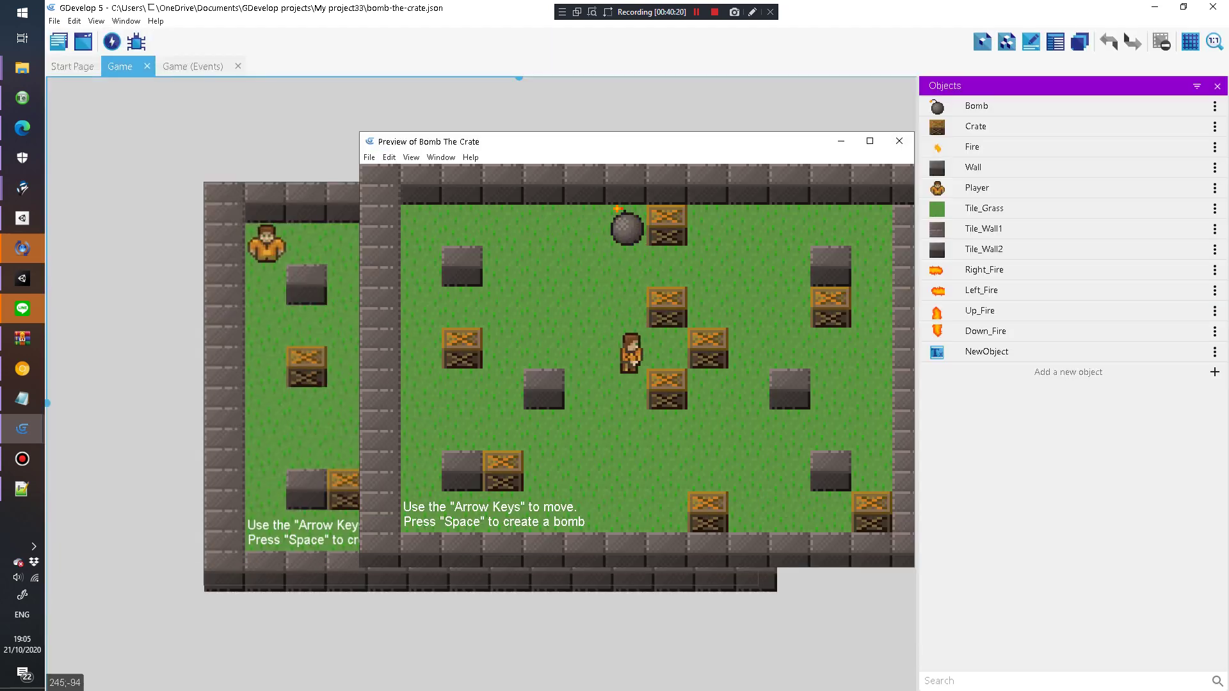
key("Right")
key("Left")
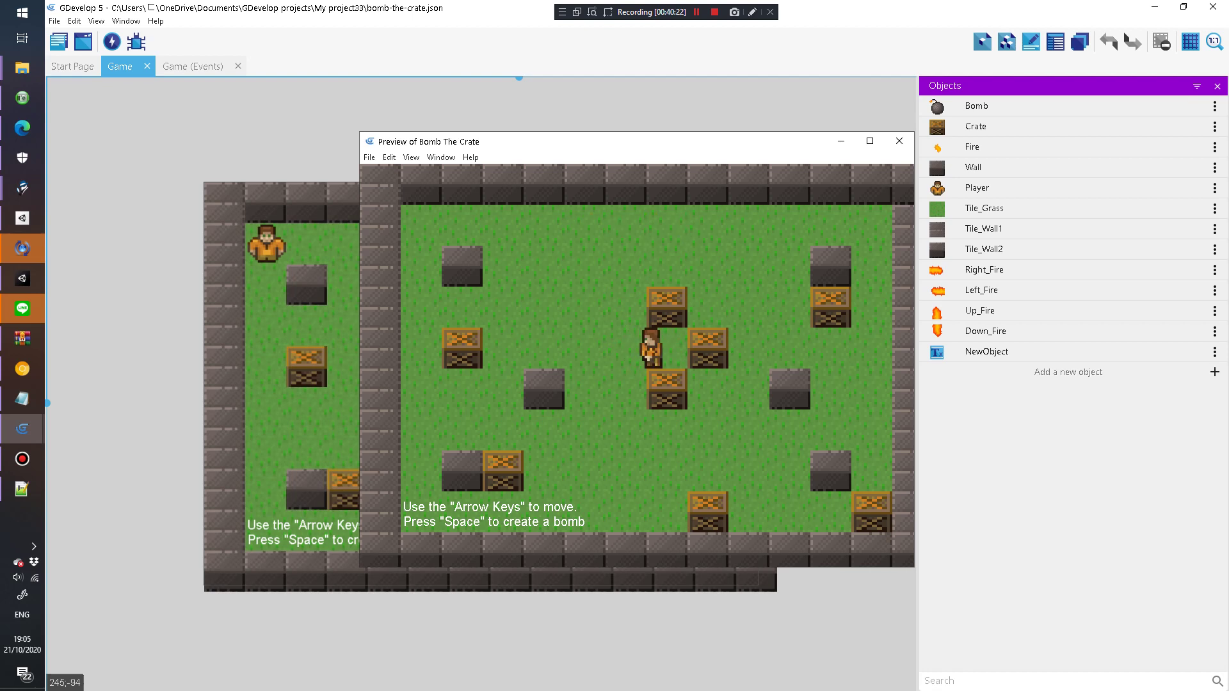
Step: Plant a bomb just beside the central crate cluster and move the player away until it explodes
key("space")
key("Down")
key("Left")
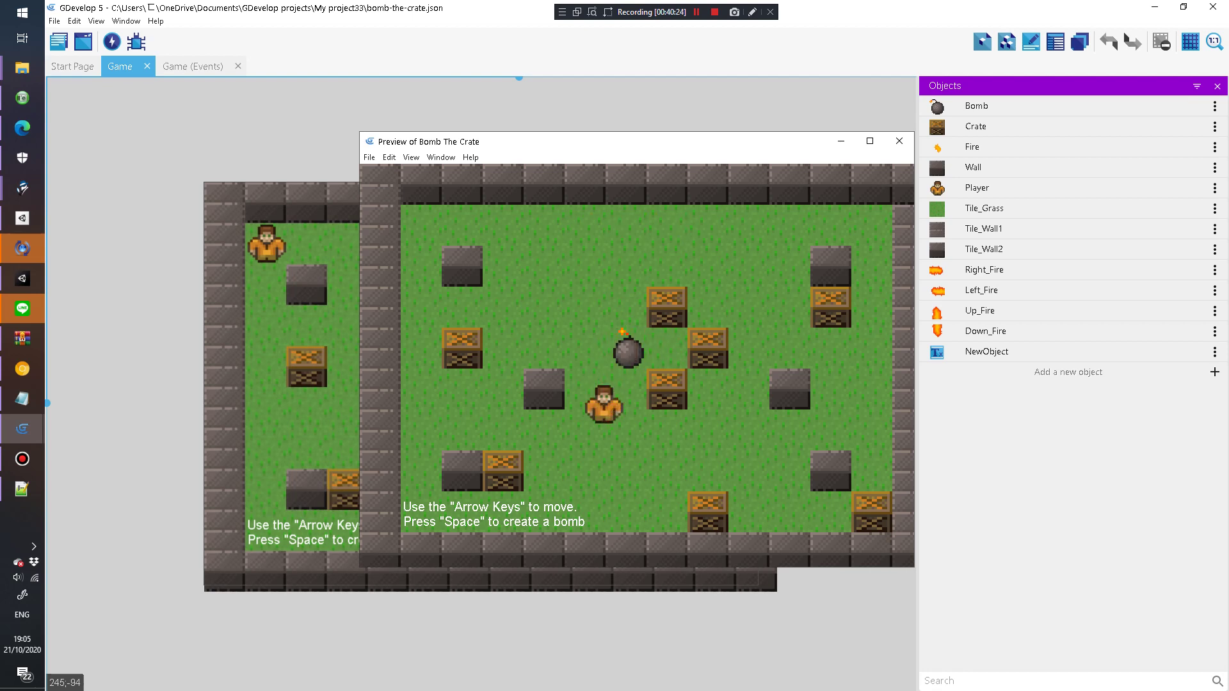
key("Down")
key("Up")
key("Right")
key("Up")
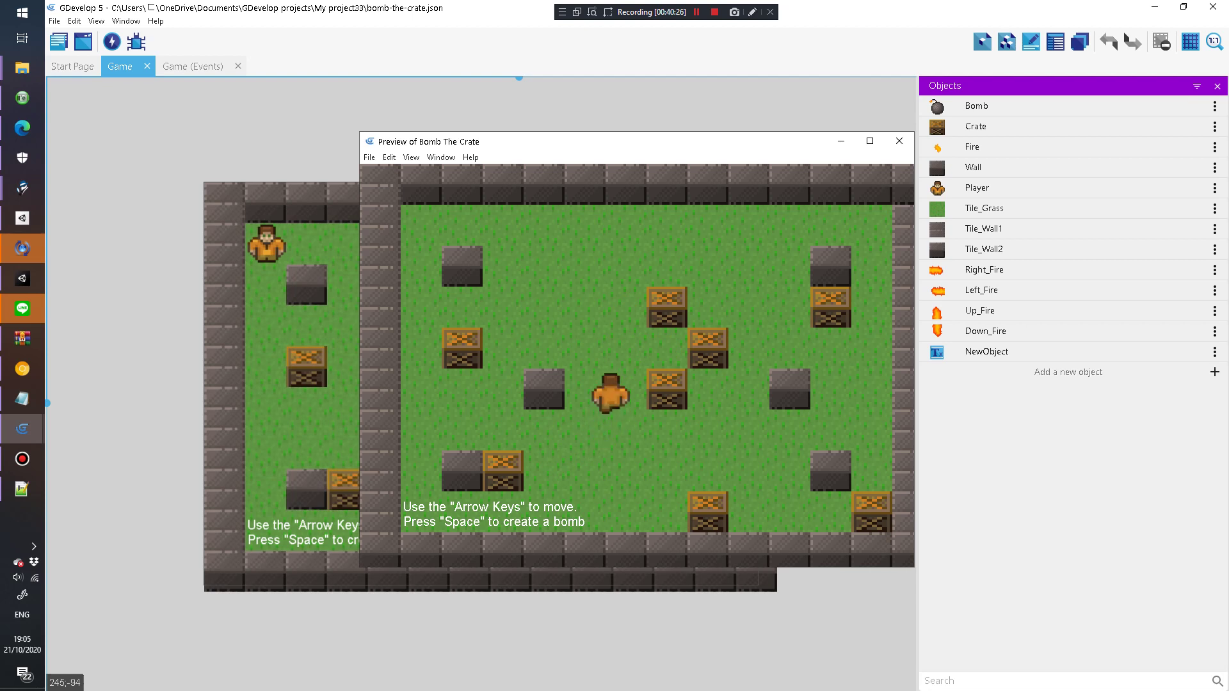
Step: Plant a bomb in the gap between the three central crates and retreat below them
key("Right")
key("space")
key("Left")
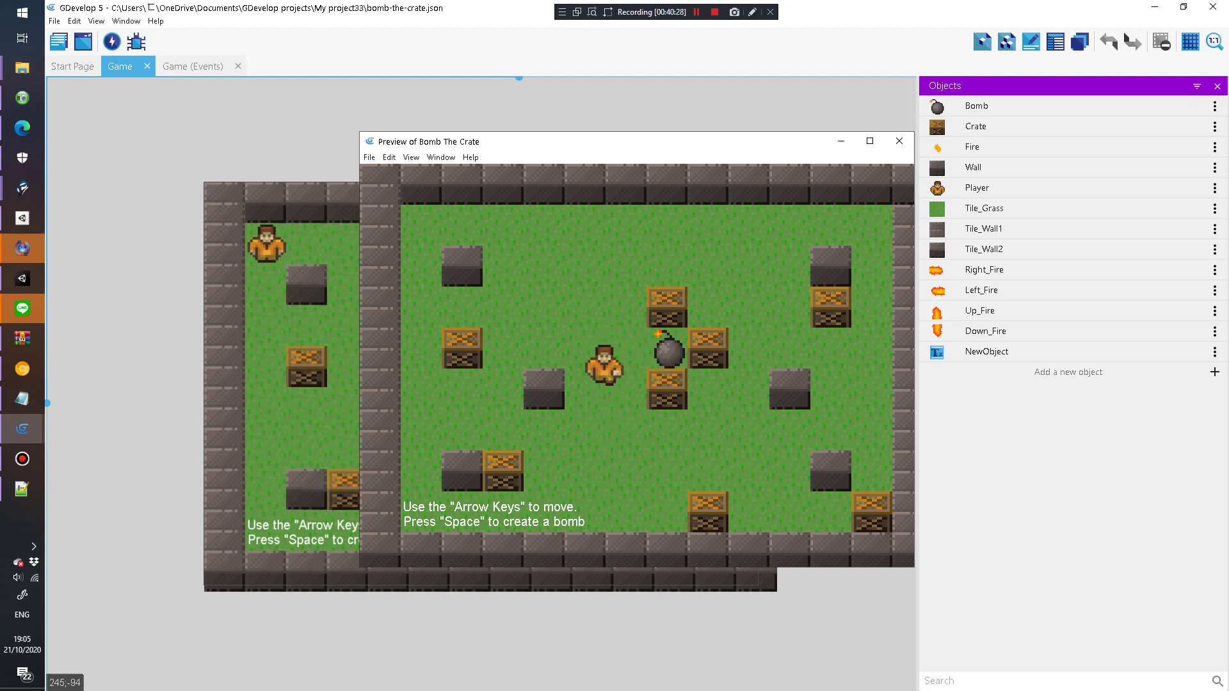
key("Down")
key("Down")
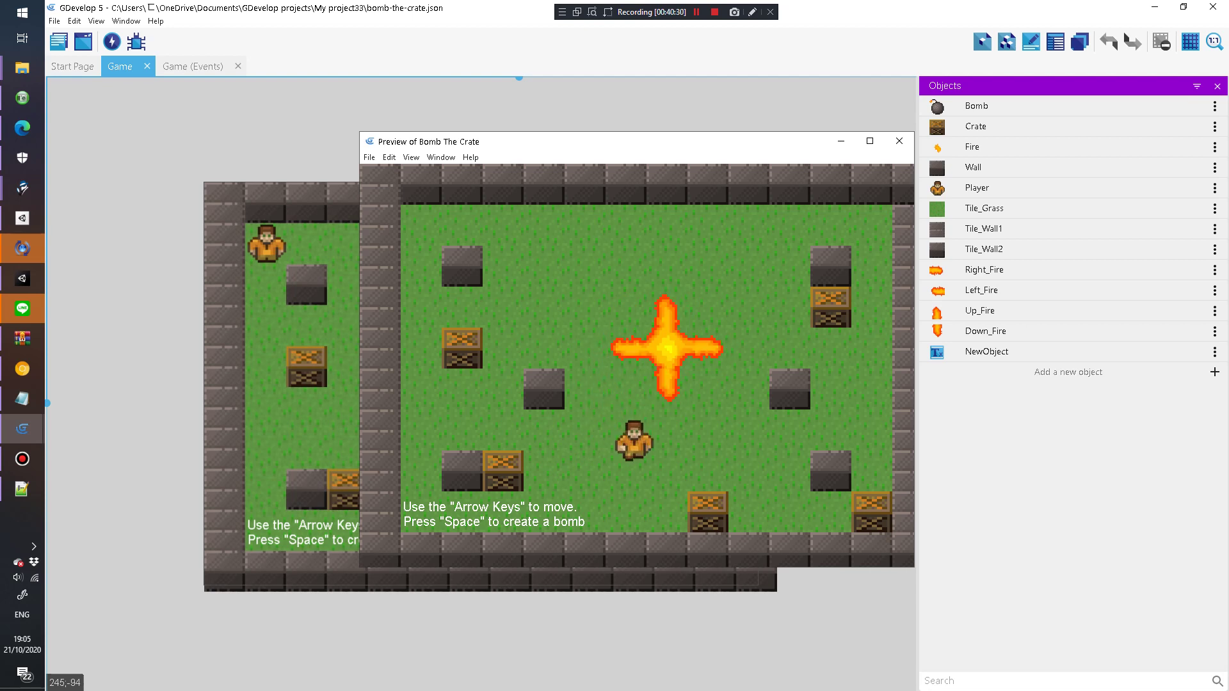
Step: Plant a bomb directly above the crate at the middle of the bottom wall and back away
key("Right")
key("Right")
key("Down")
key("space")
key("Up")
key("Left")
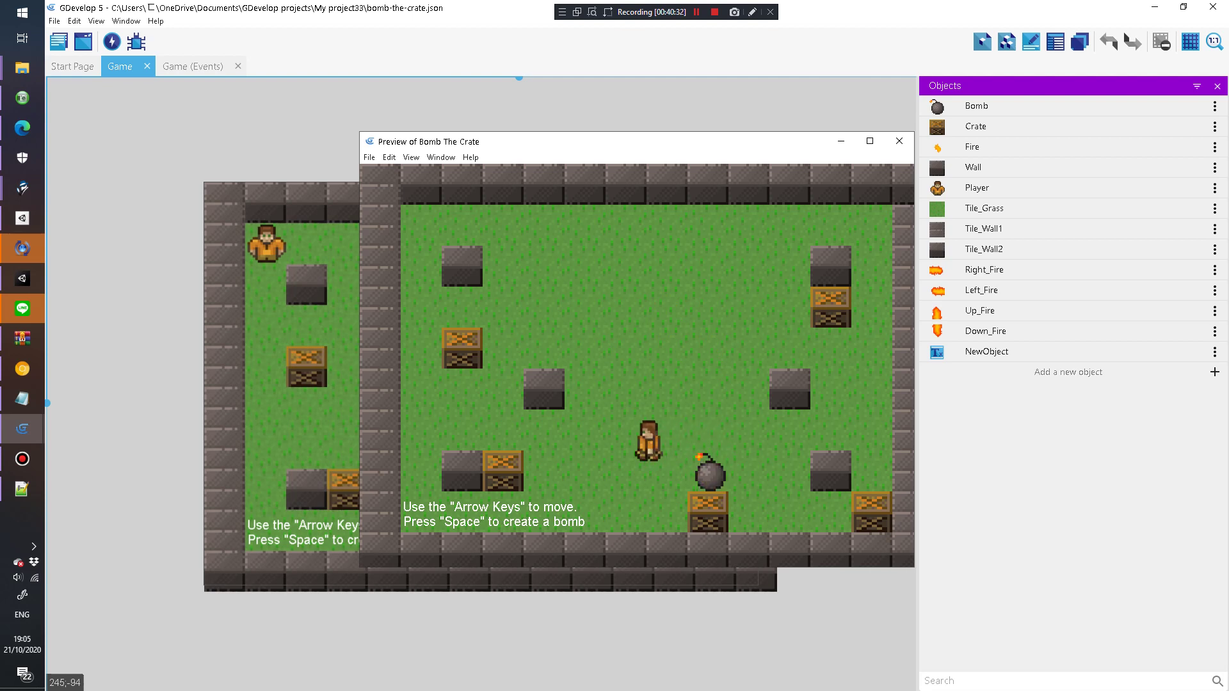
Step: Blow up the lone crate between the two stone blocks near the left wall, and close the Bomb The Crate preview
key("Left")
key("Up")
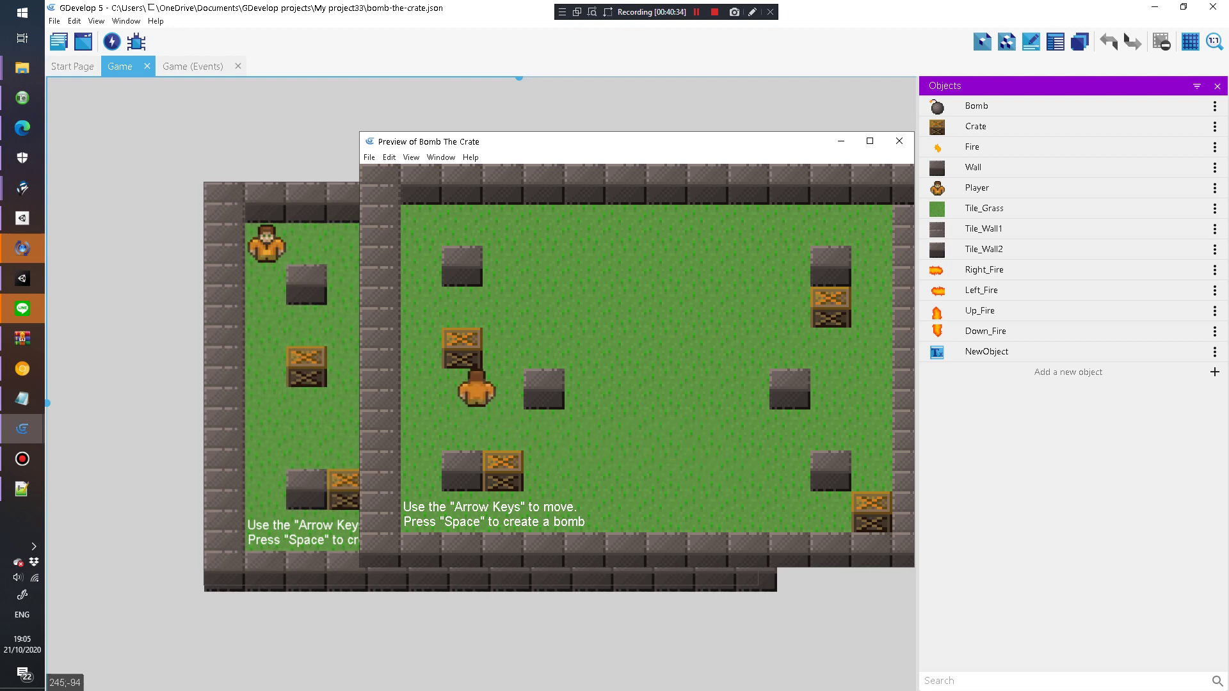
key("space")
key("Down")
key("Right")
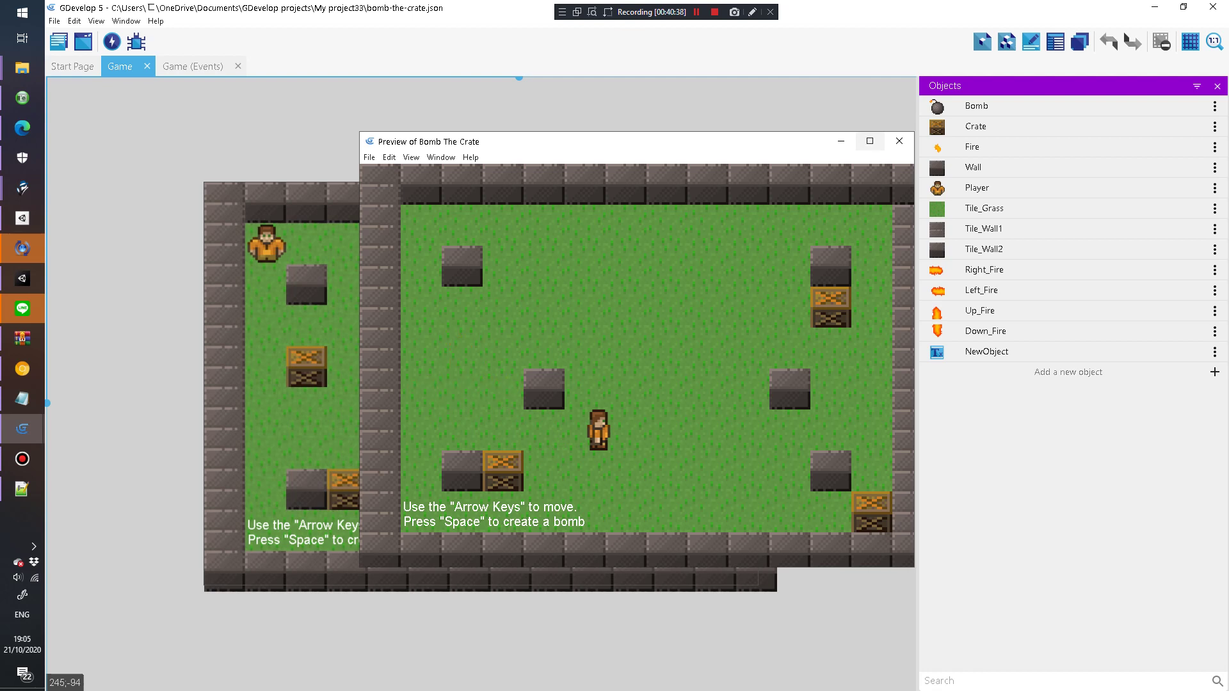
left_click(899, 141)
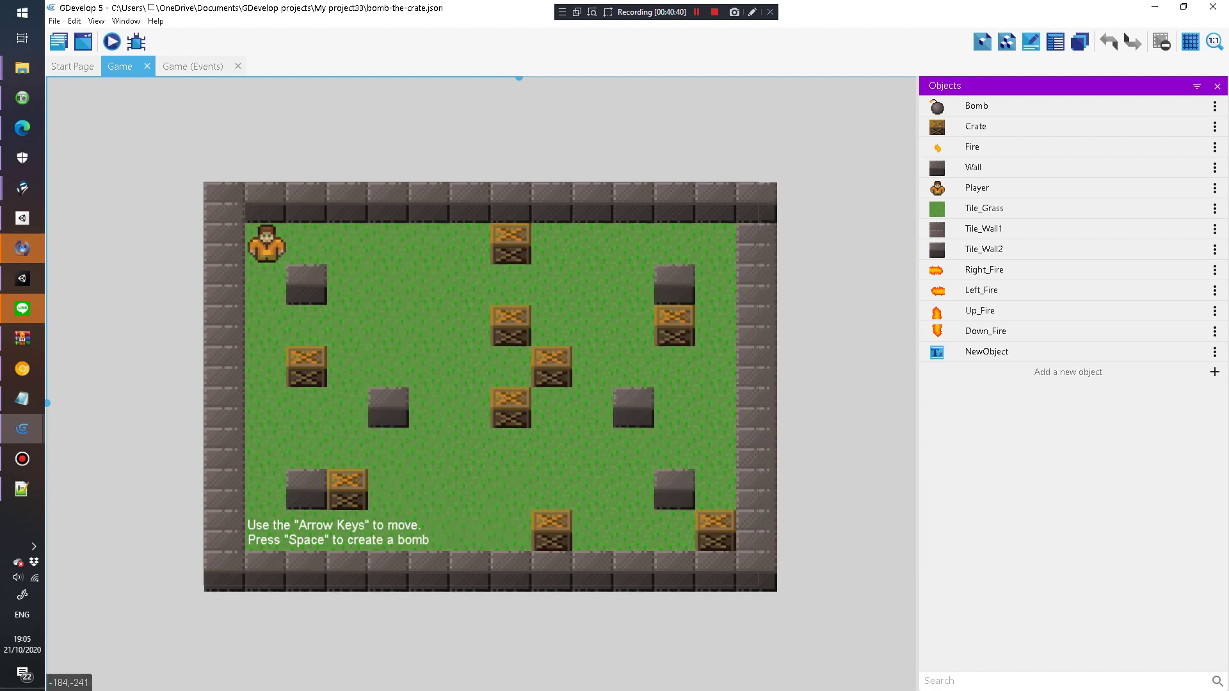
Step: Create a new project in the My project34 folder from the "Cannon ball with physics" example
left_click(55, 20)
left_click(83, 36)
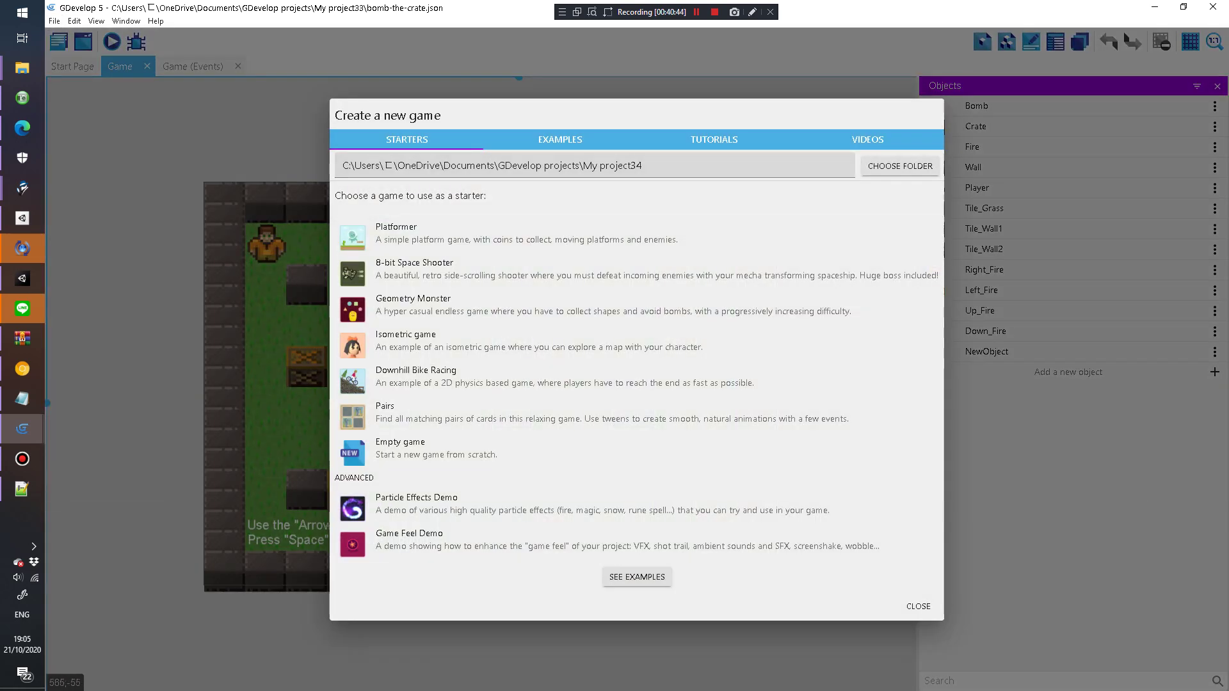
left_click(560, 139)
scroll(637, 359, "down", 8)
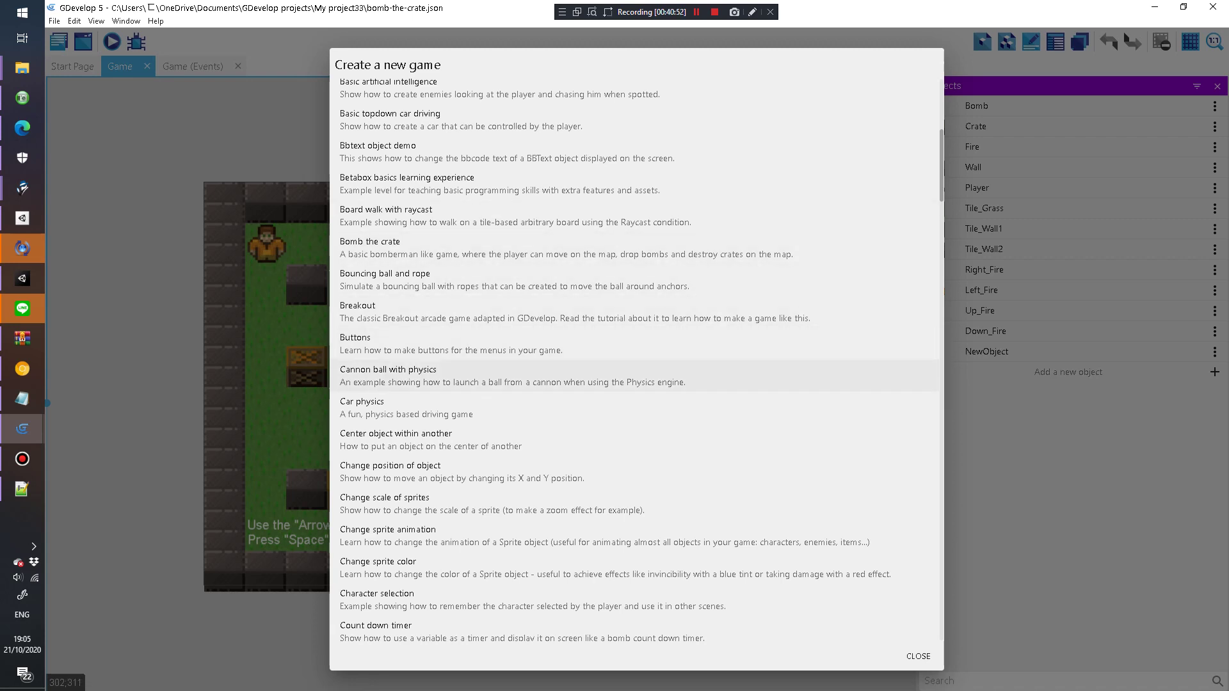
left_click(448, 376)
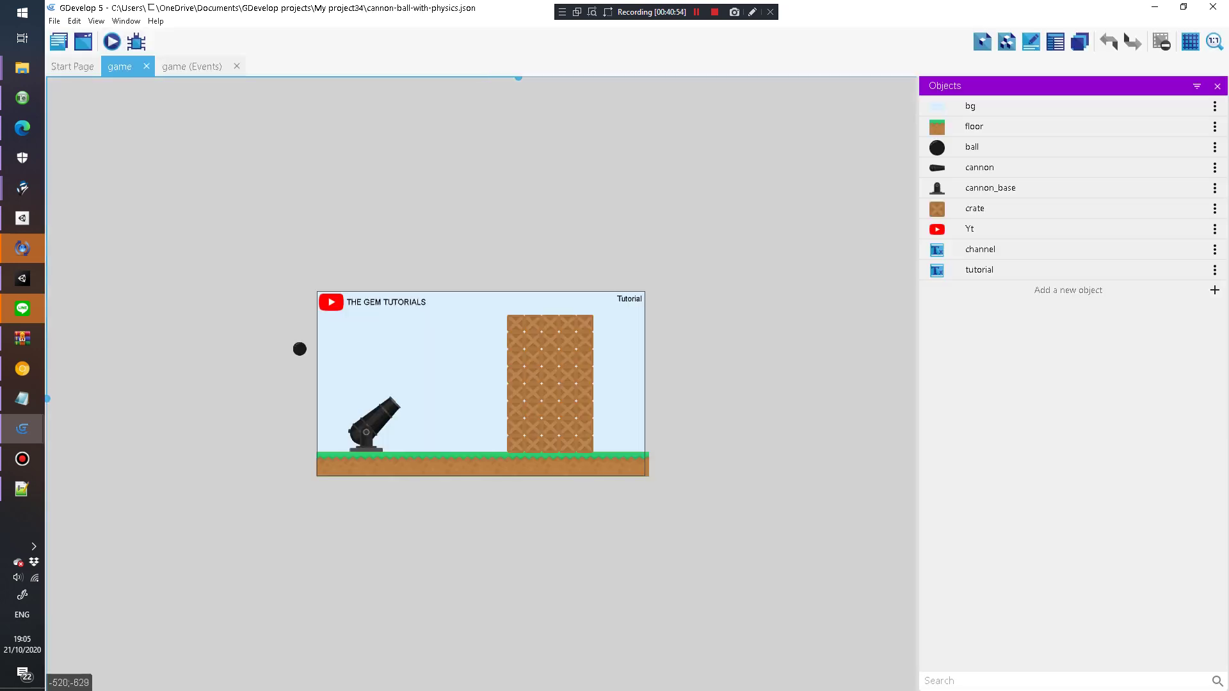
Step: Run a preview of the cannon ball project and open its THE GEM TUTORIALS channel link, closing both windows when done
left_click(111, 41)
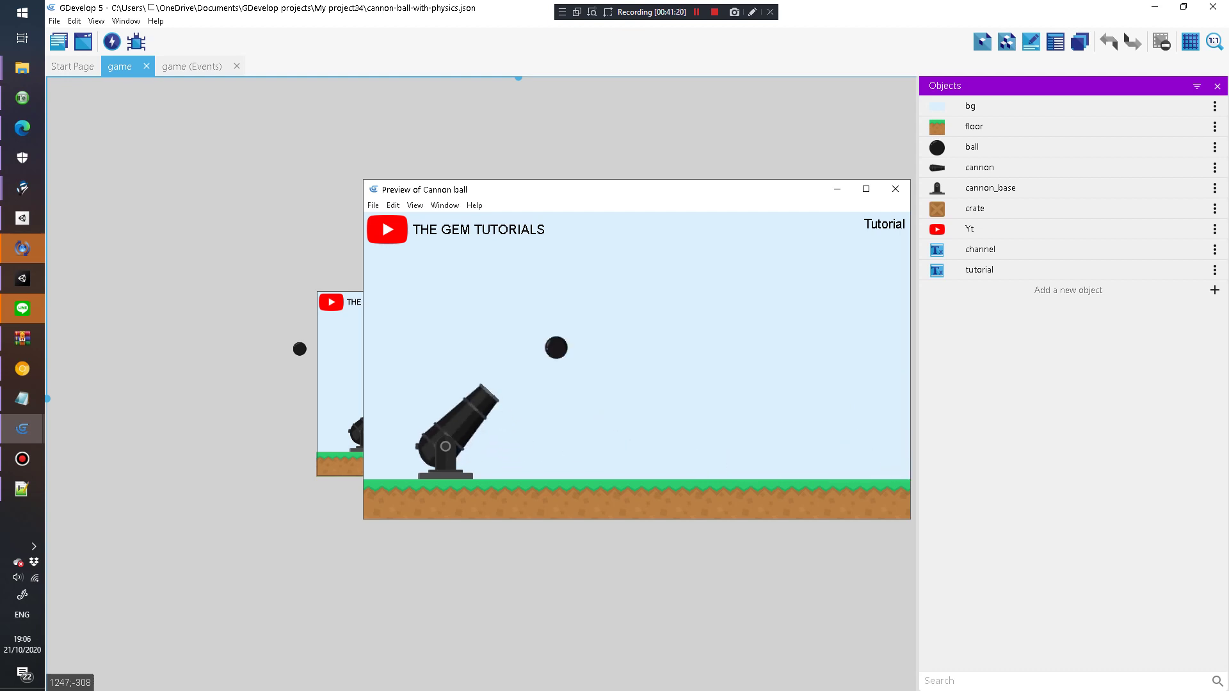
left_click(512, 230)
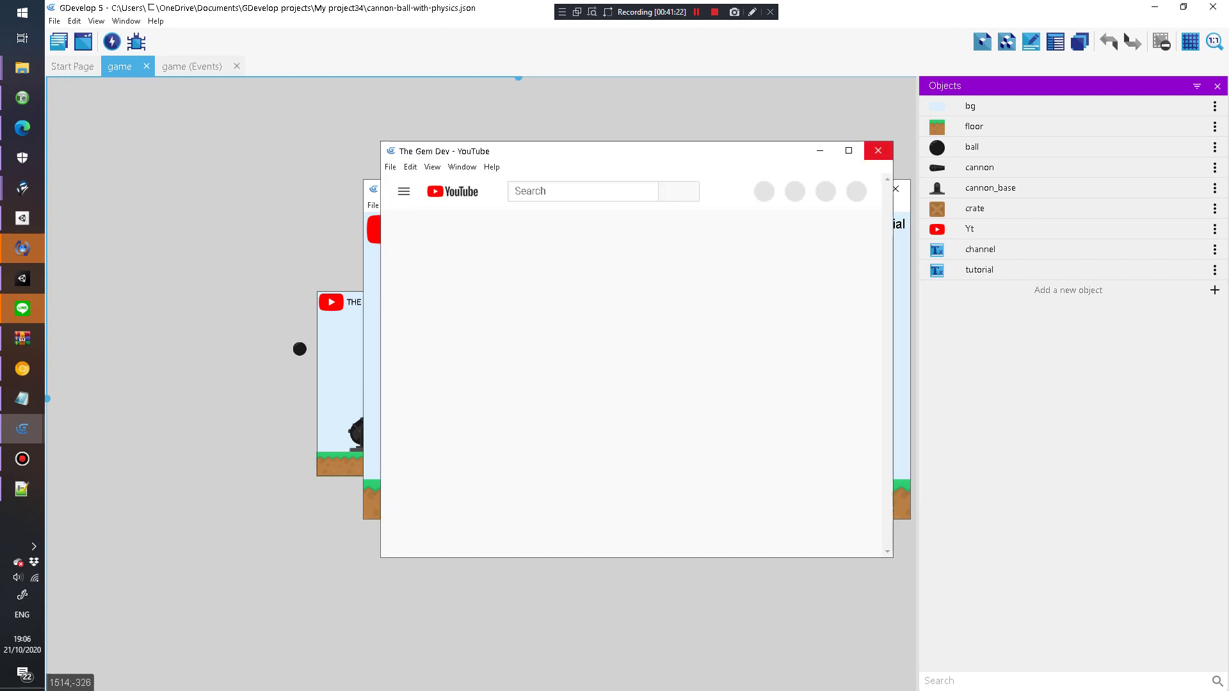
left_click(877, 151)
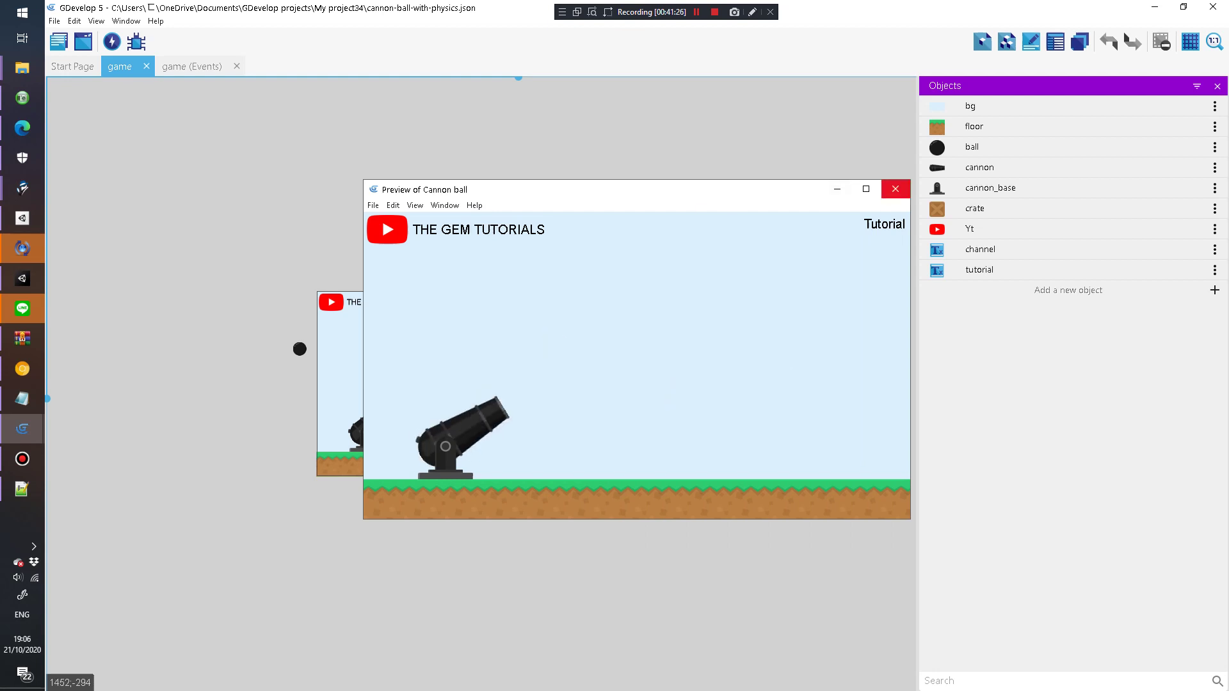
left_click(895, 189)
Step: Create a new project in the My project35 folder from the "Device orientation ballgame" example, then run its preview and close it
left_click(54, 21)
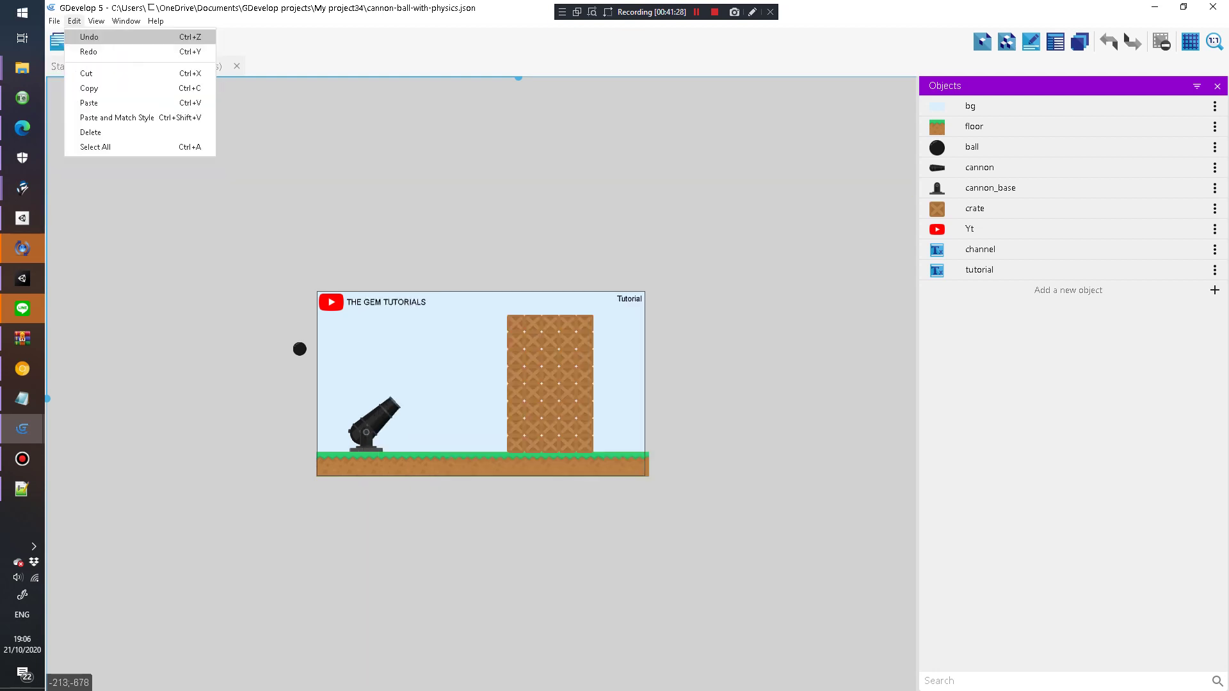
left_click(98, 37)
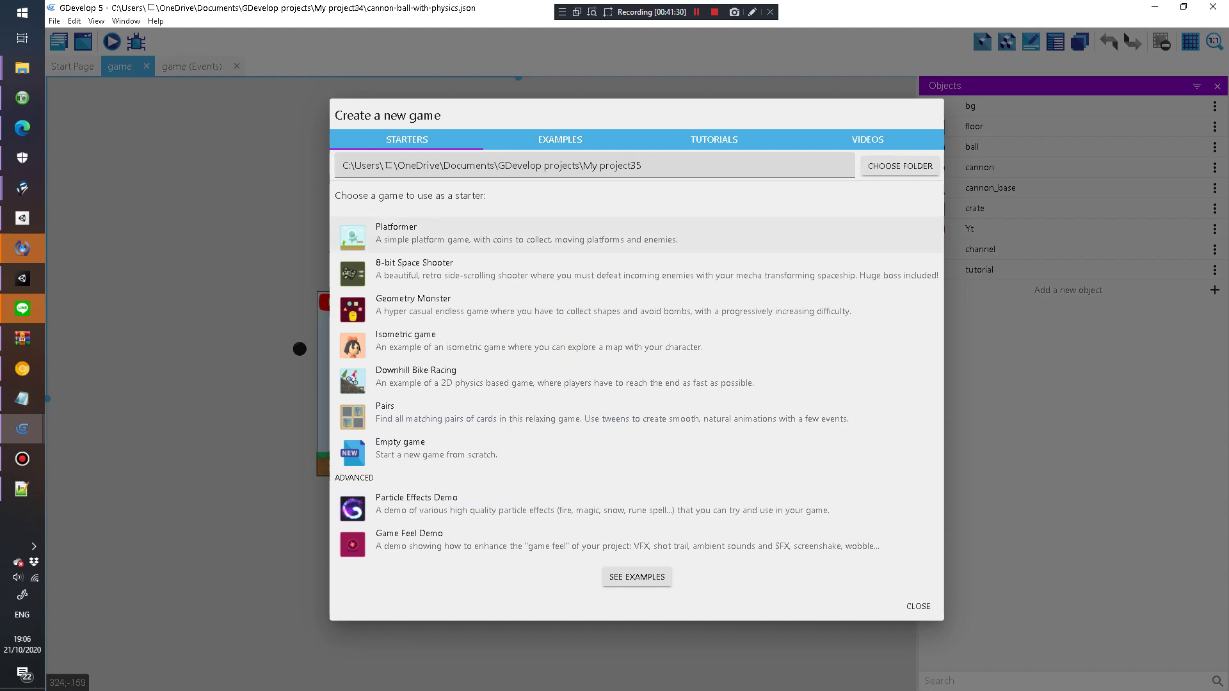
left_click(560, 139)
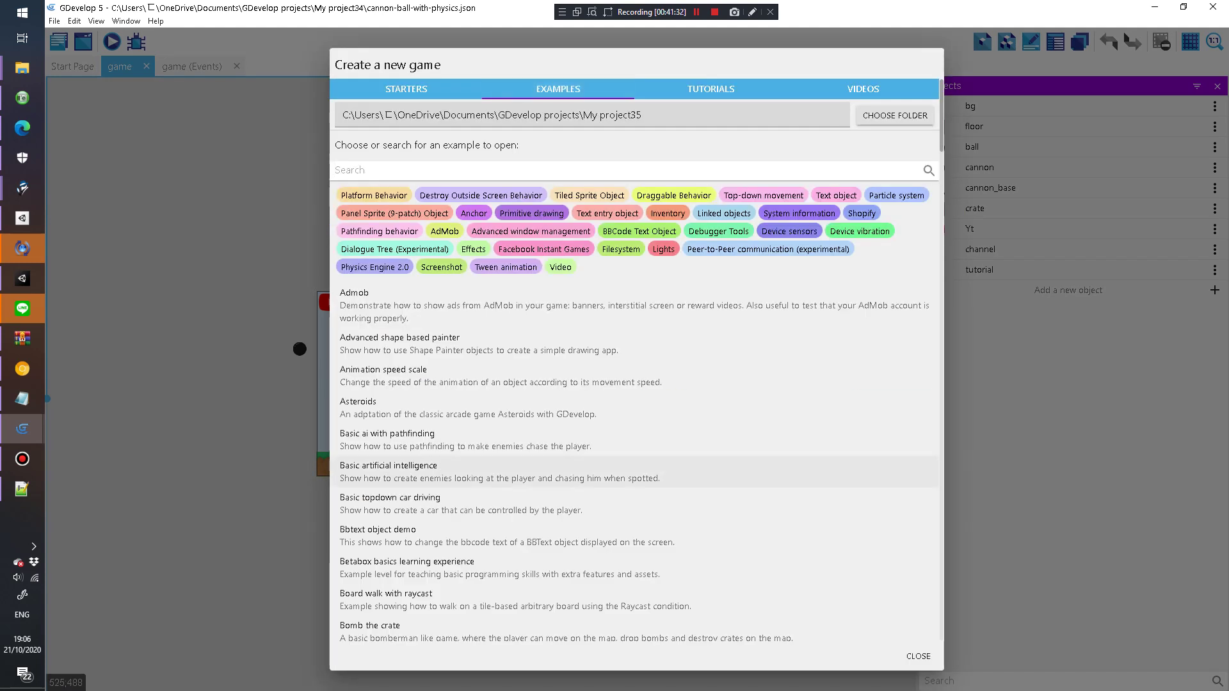
scroll(576, 280, "down", 3)
scroll(576, 409, "down", 3)
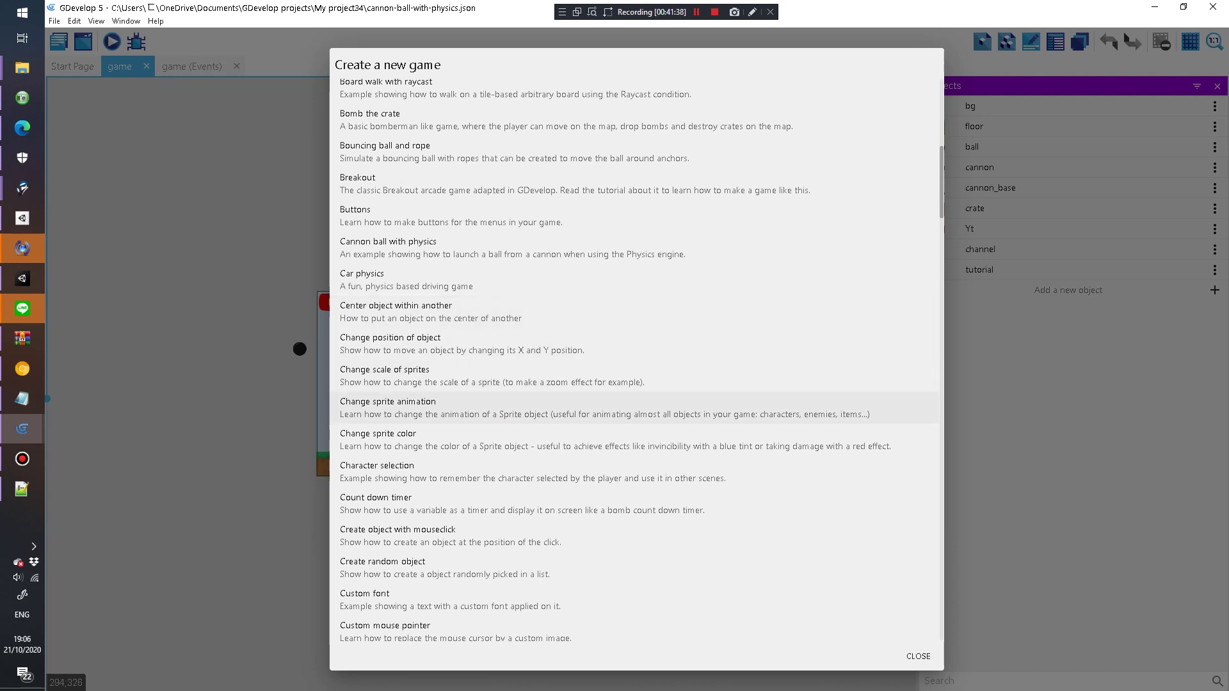
scroll(576, 391, "down", 4)
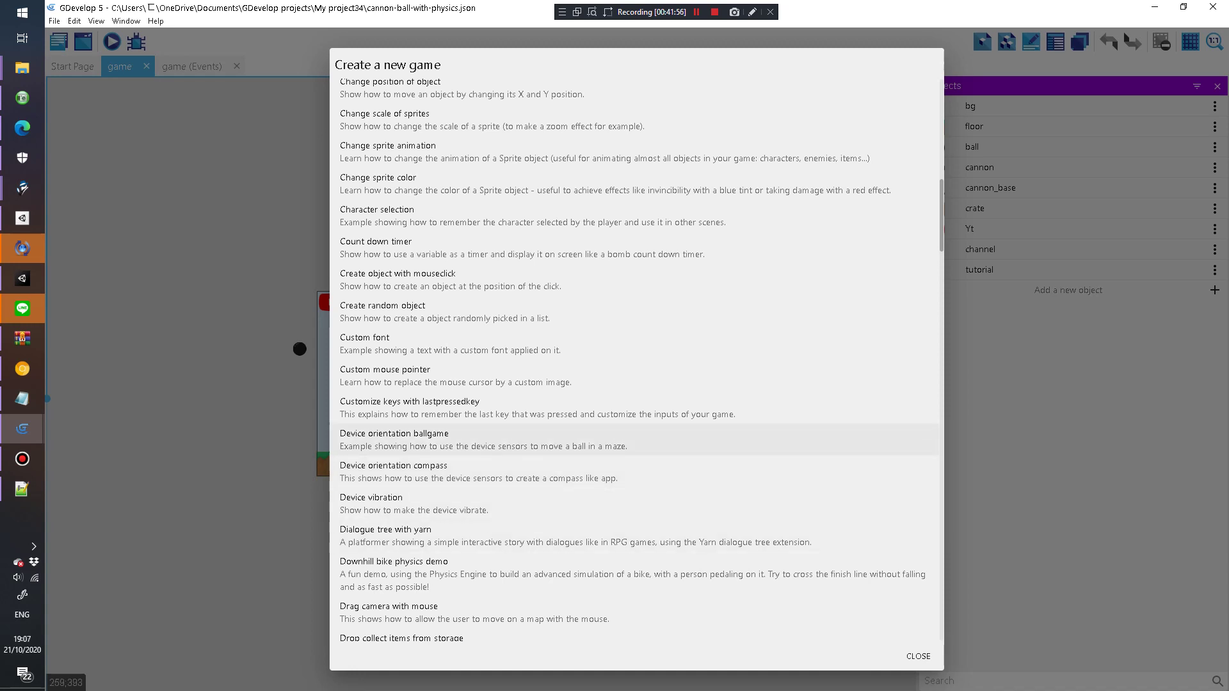
left_click(448, 440)
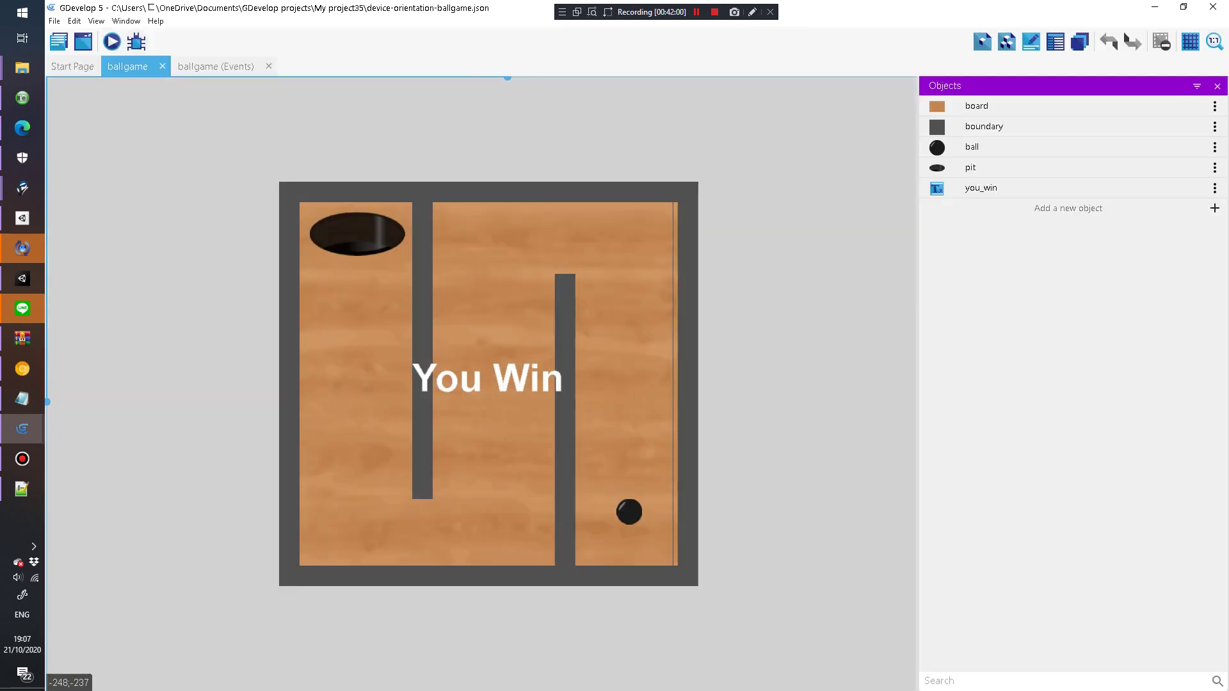
left_click(112, 42)
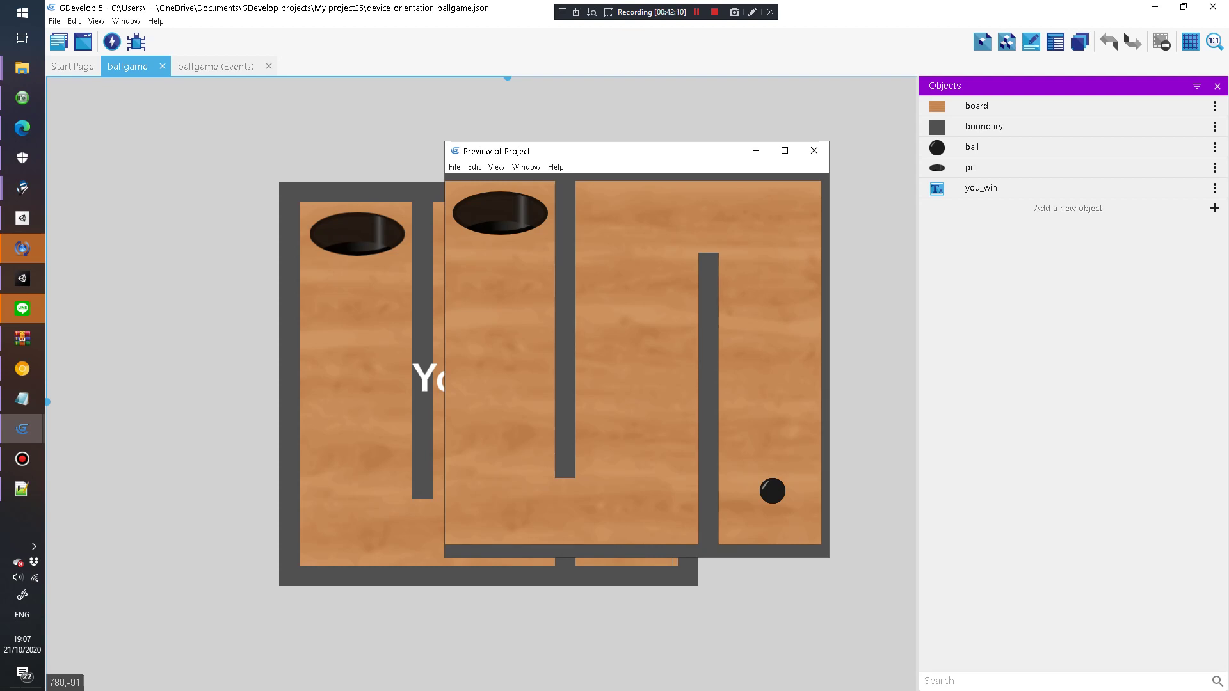
left_click(814, 150)
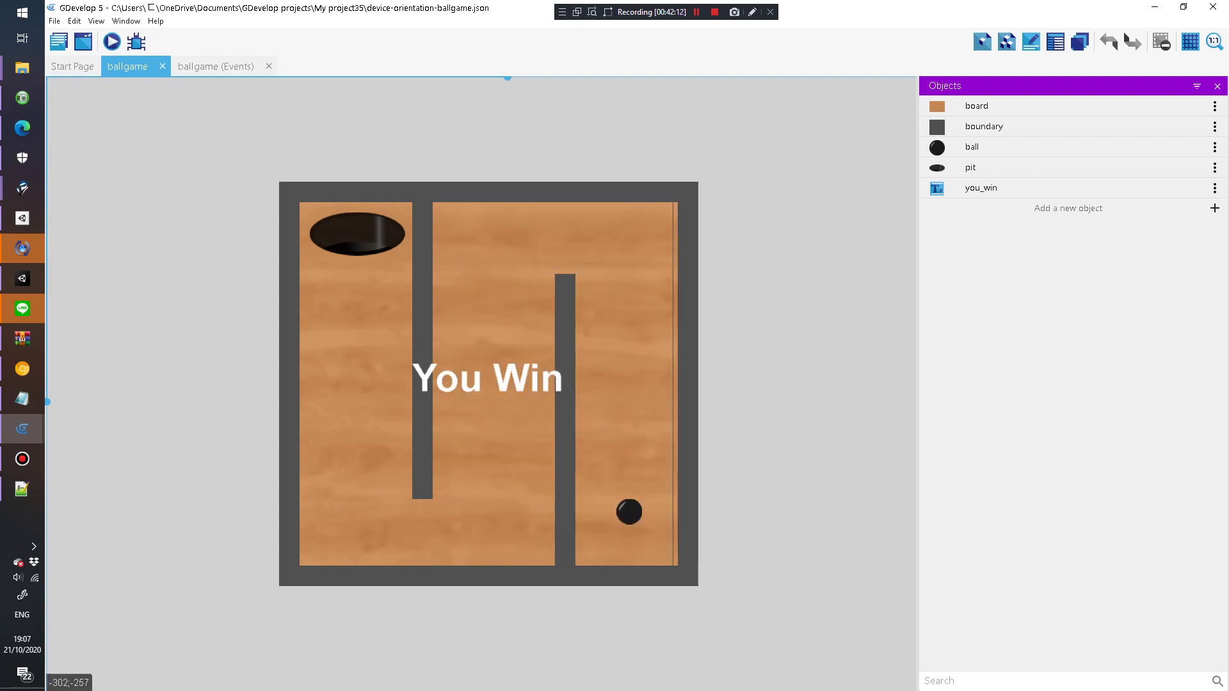
Step: Create a new project in the My project36 folder from the "Flappy bird" example, loading the newer autosave, and dismiss the project manager
left_click(74, 21)
left_click(96, 36)
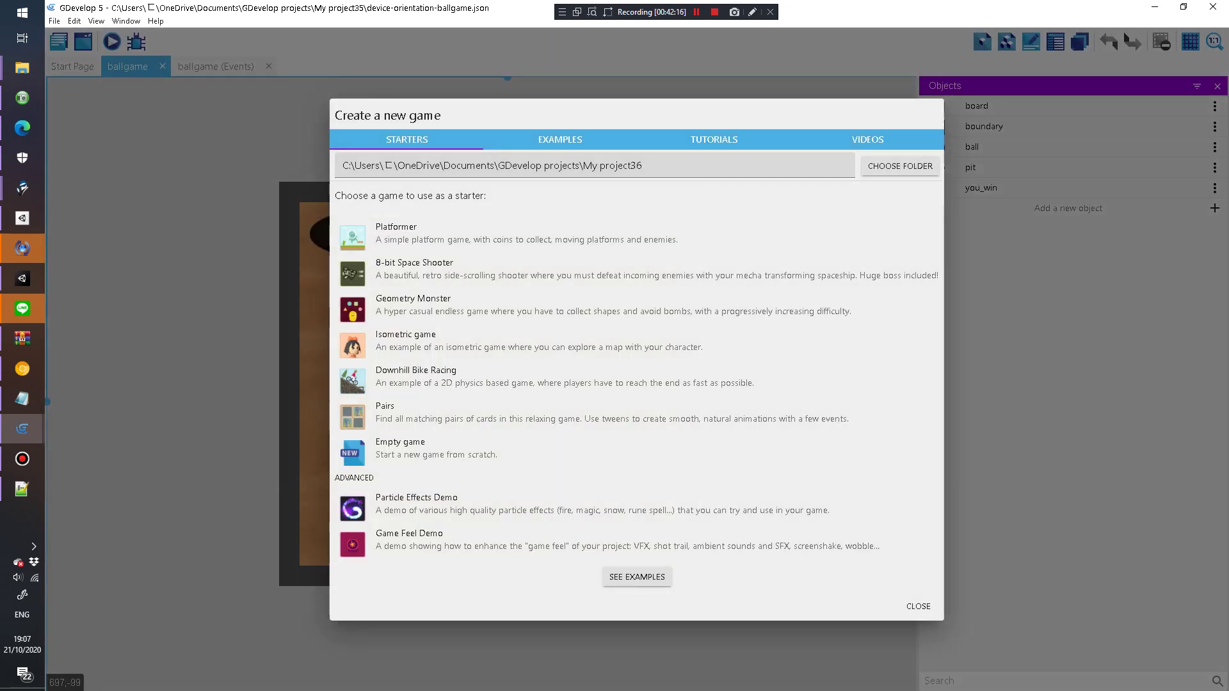
left_click(560, 139)
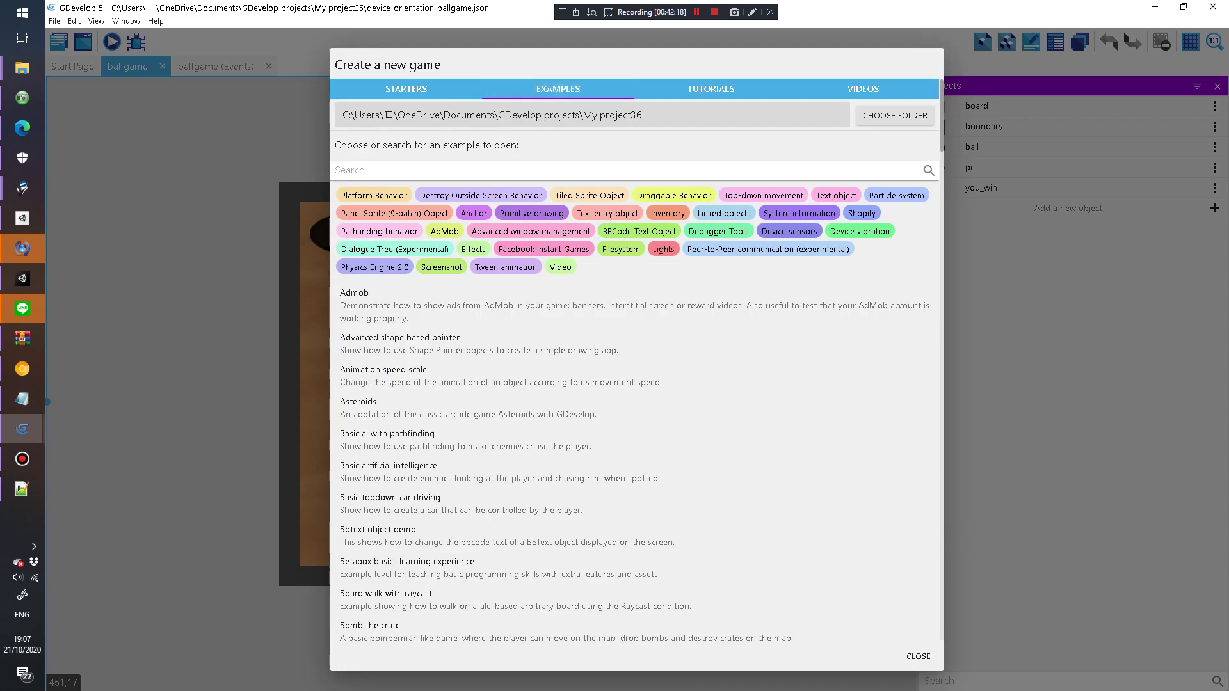
scroll(576, 280, "down", 10)
scroll(577, 280, "down", 8)
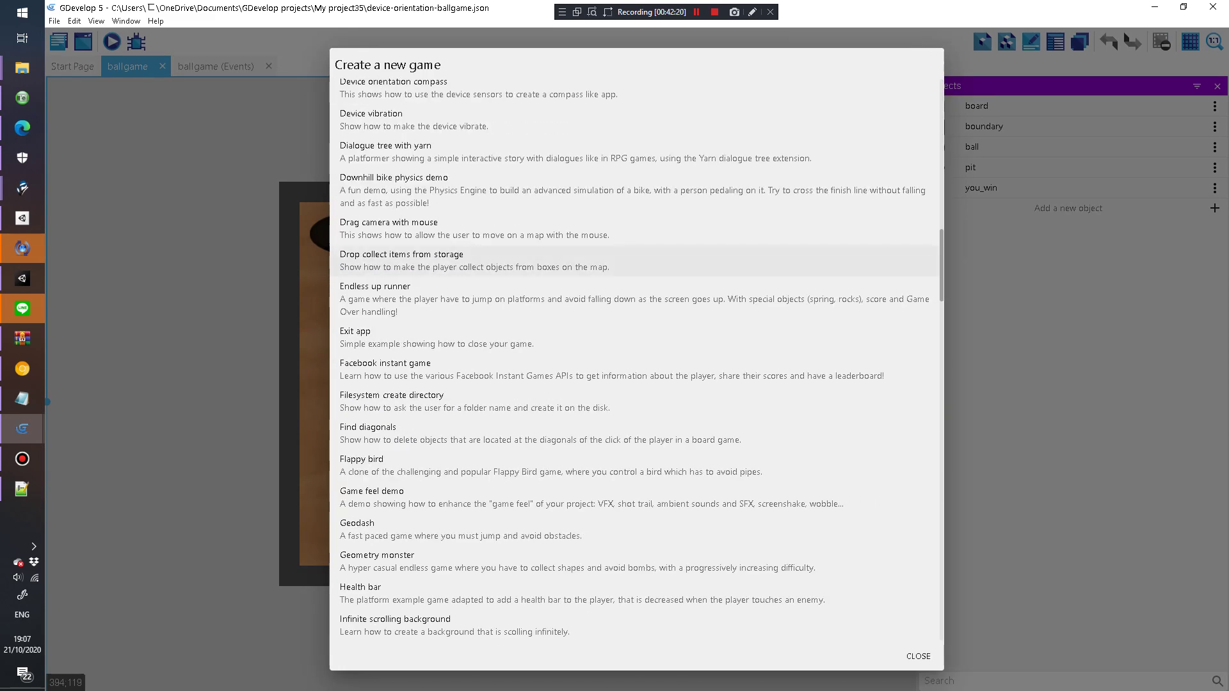
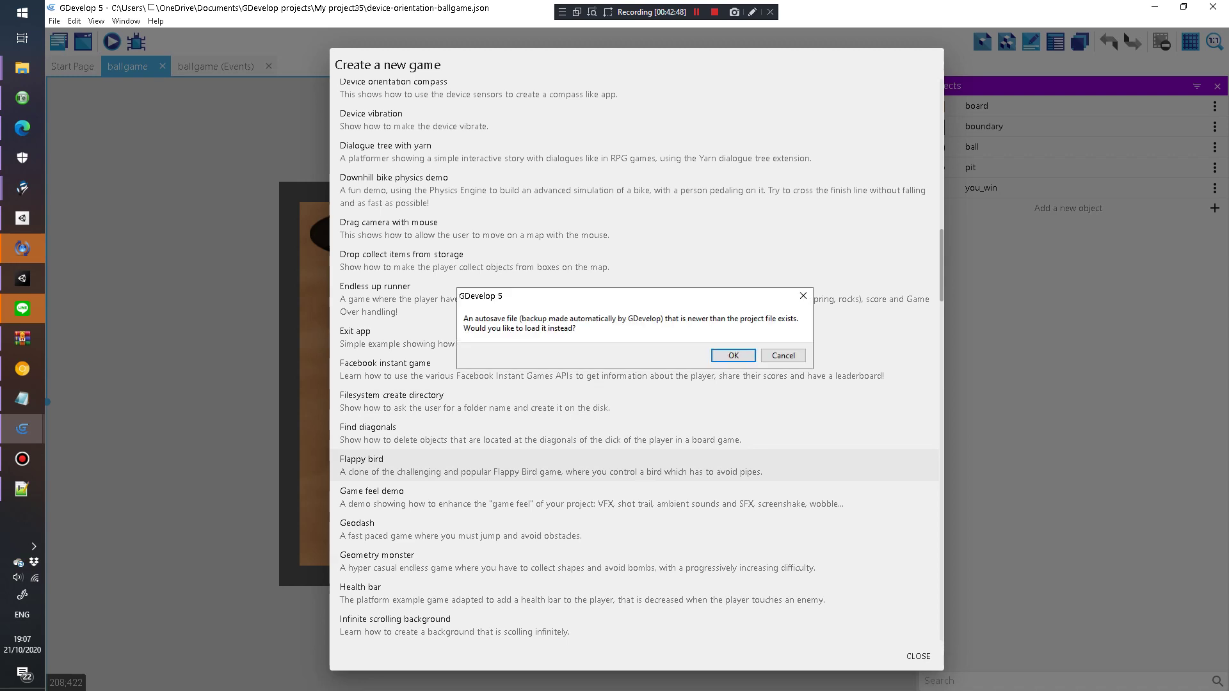
key("Return")
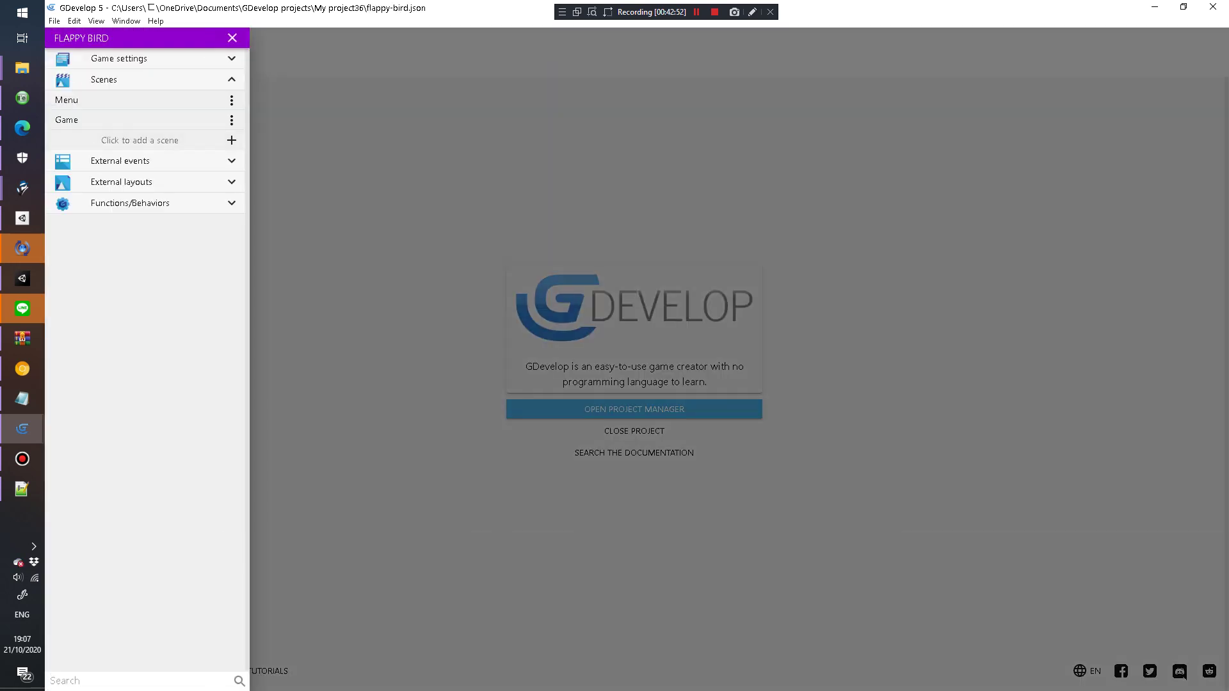
key("Escape")
Step: Run a preview of the FLAPPY BIRD project and play a first round from its start screen
left_click(111, 41)
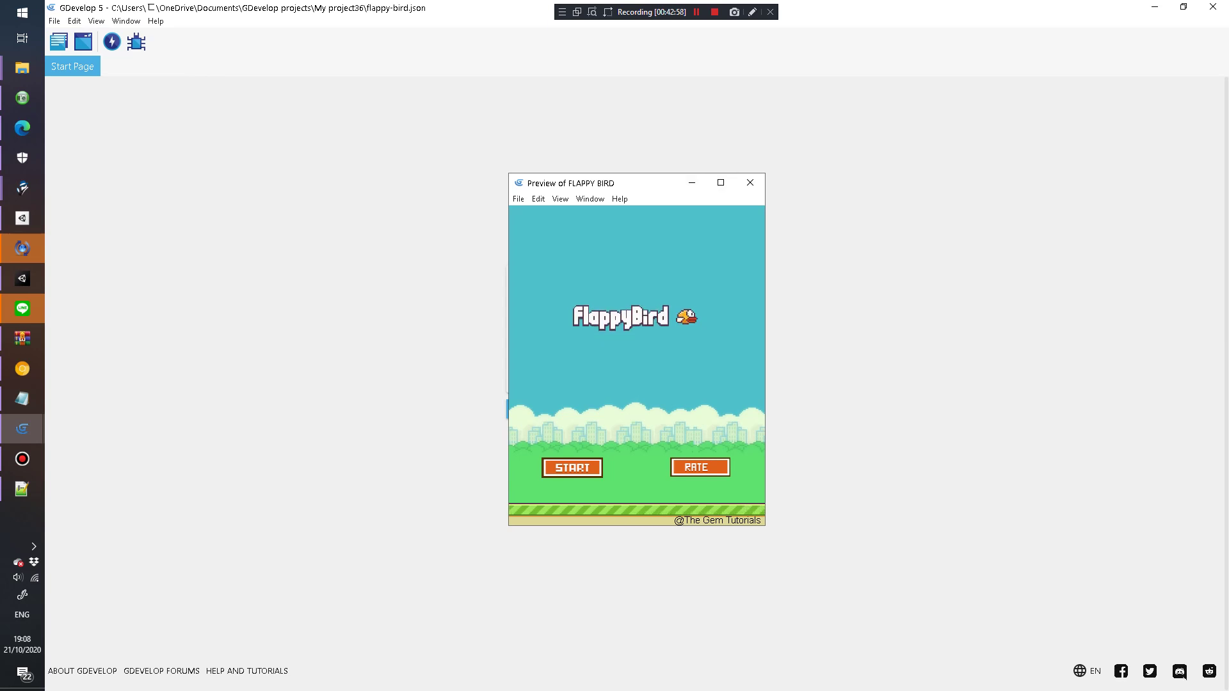
left_click(572, 468)
left_click(572, 468)
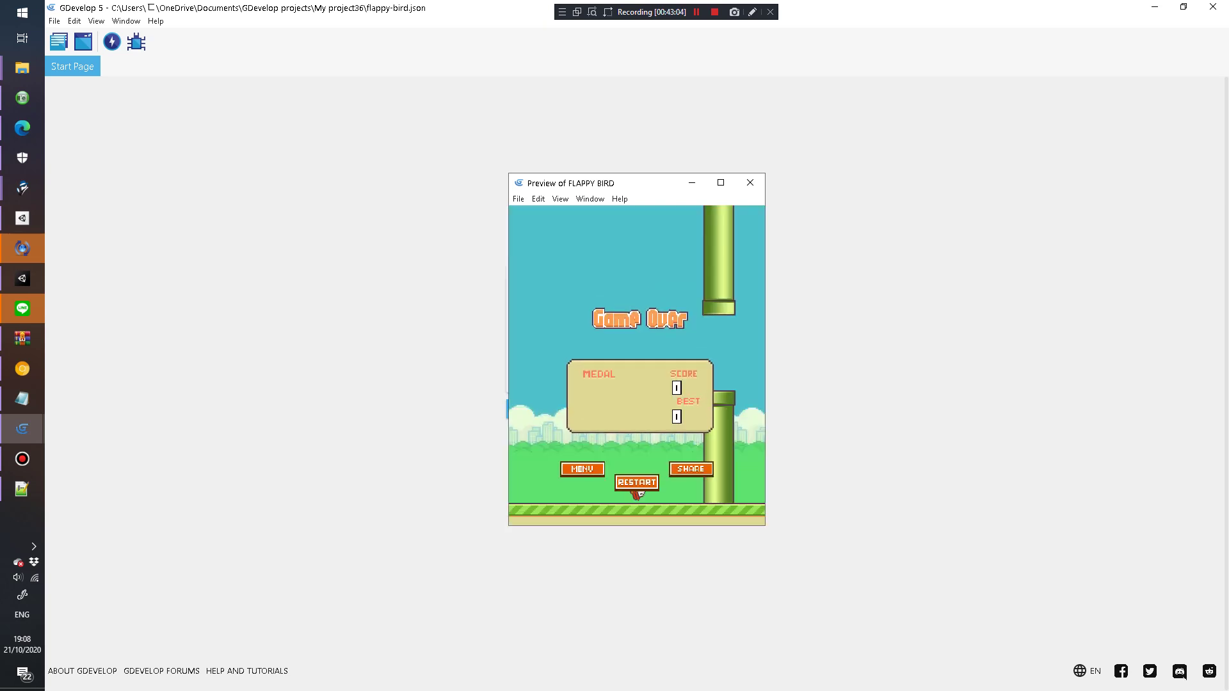
Step: Restart Flappy Bird after each game over to play several more rounds, and close the preview
left_click(637, 482)
left_click(637, 482)
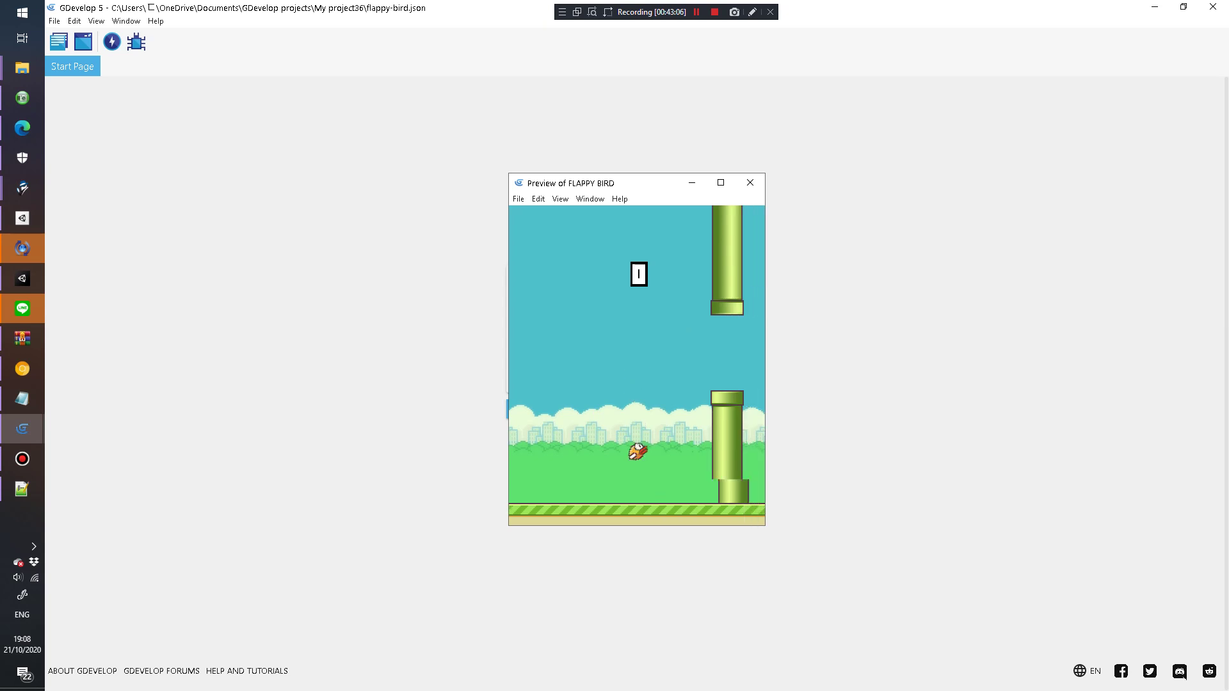
left_click(637, 482)
left_click(637, 482)
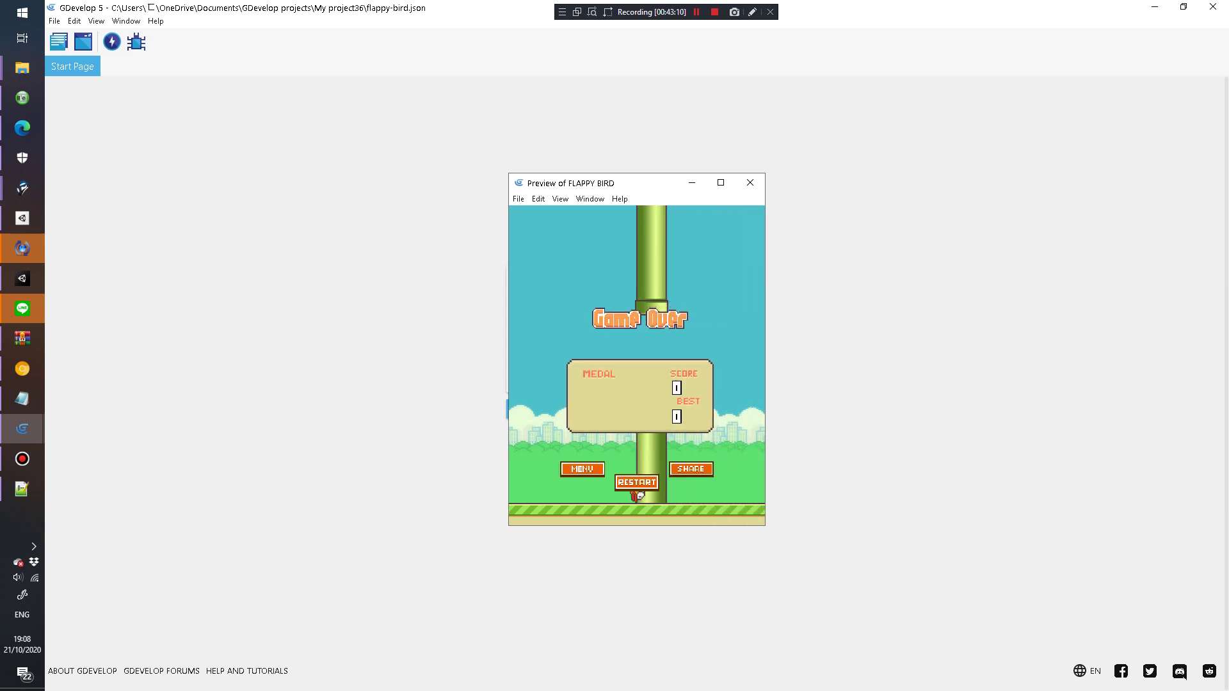
left_click(637, 482)
left_click(637, 482)
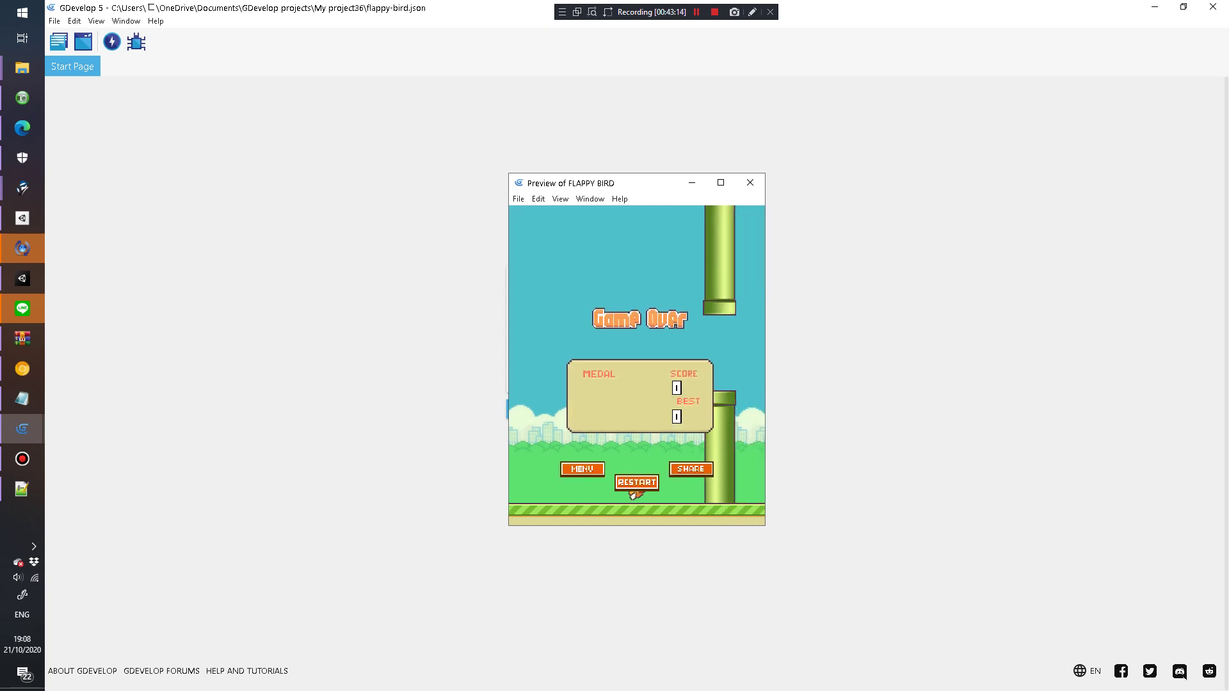
left_click(637, 482)
left_click(636, 482)
left_click(637, 482)
left_click(637, 482)
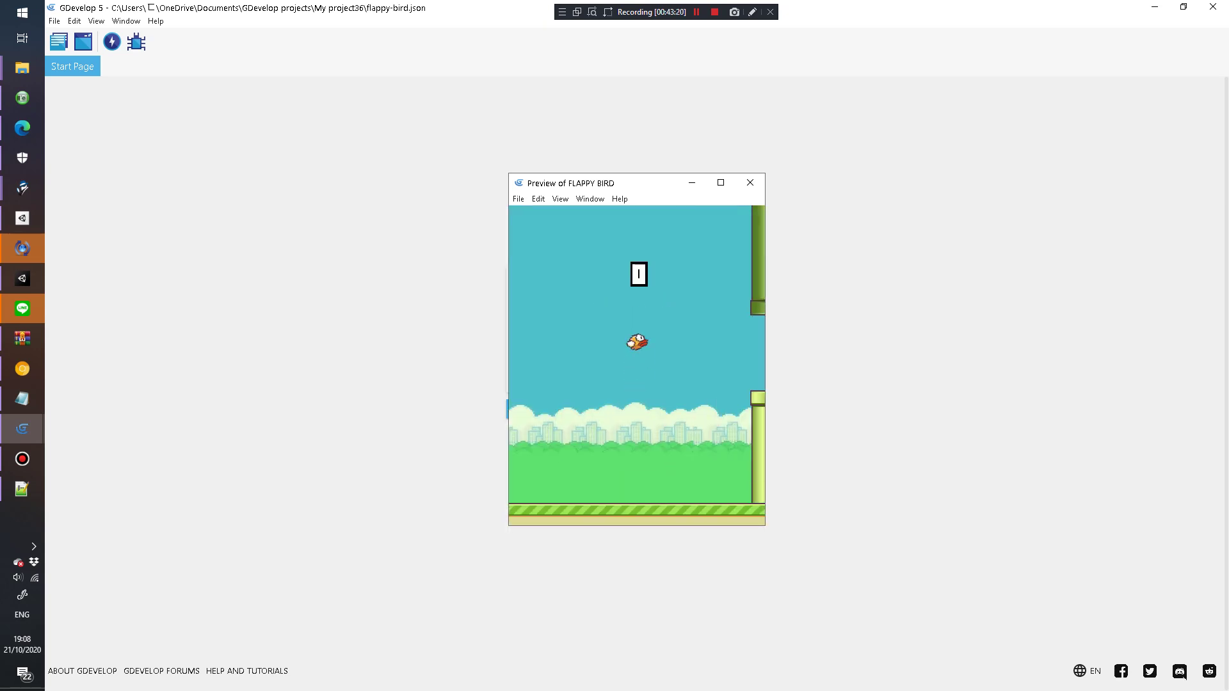
left_click(637, 482)
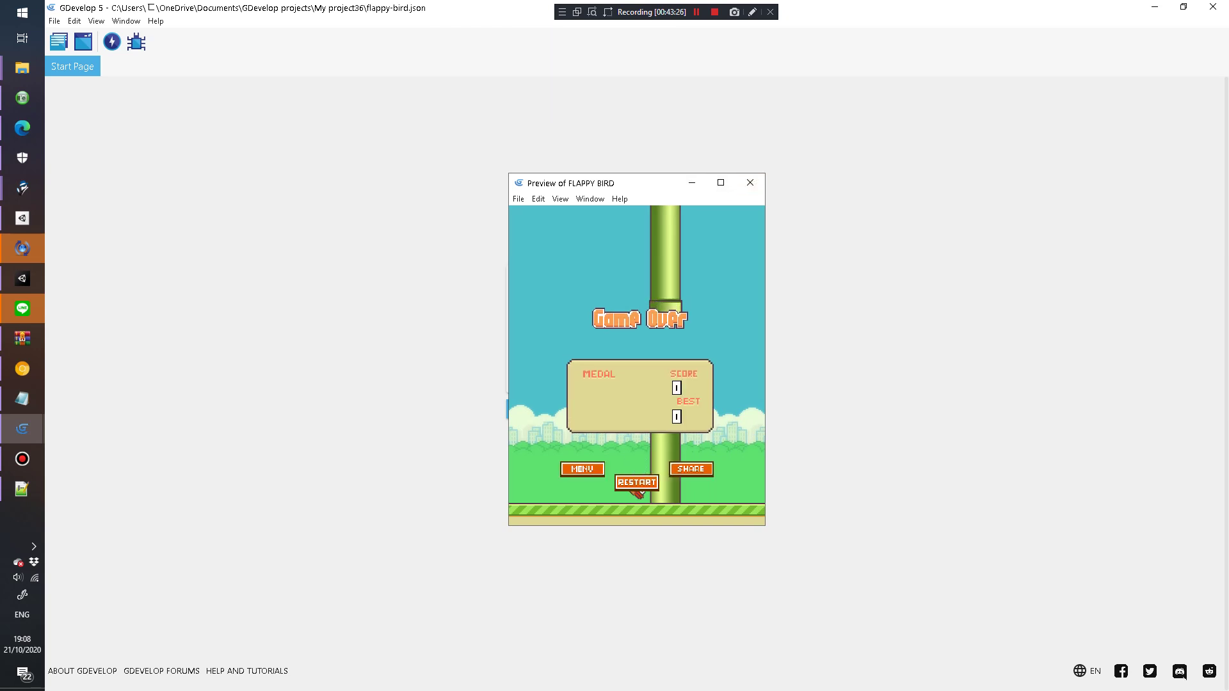
left_click(637, 482)
left_click(637, 482)
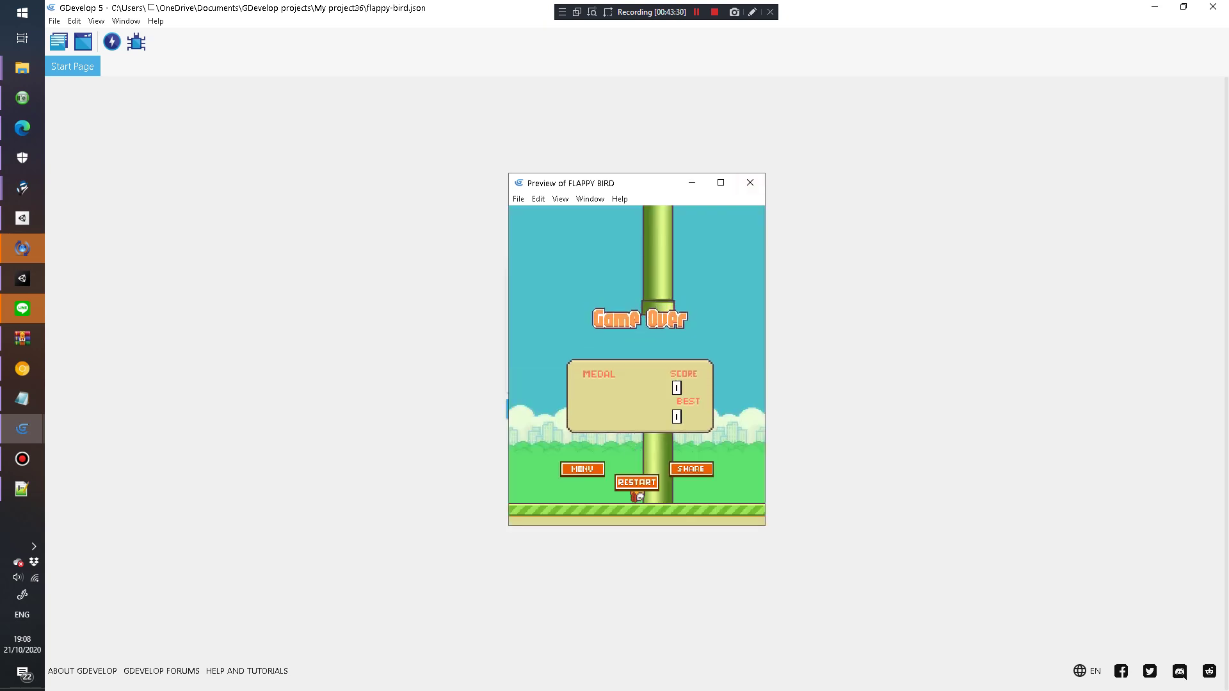
left_click(750, 183)
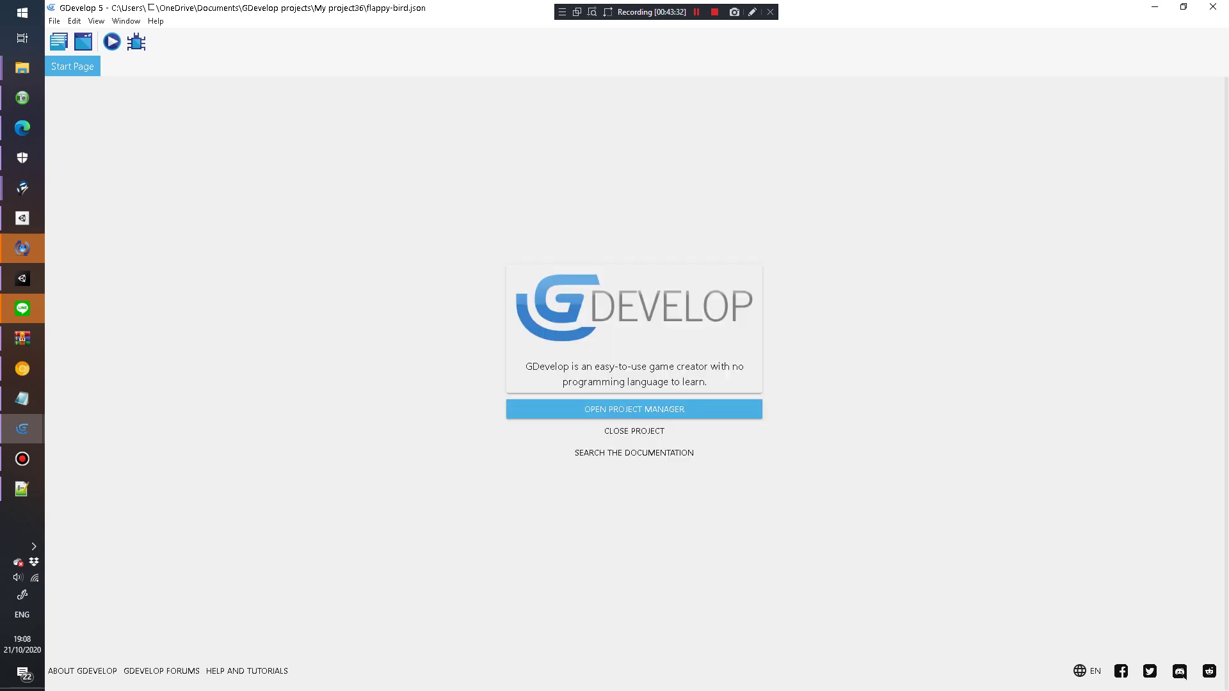
Step: Create a new project in the My project37 folder from the "Keyboard practice" example and dismiss the project manager
key("alt+f")
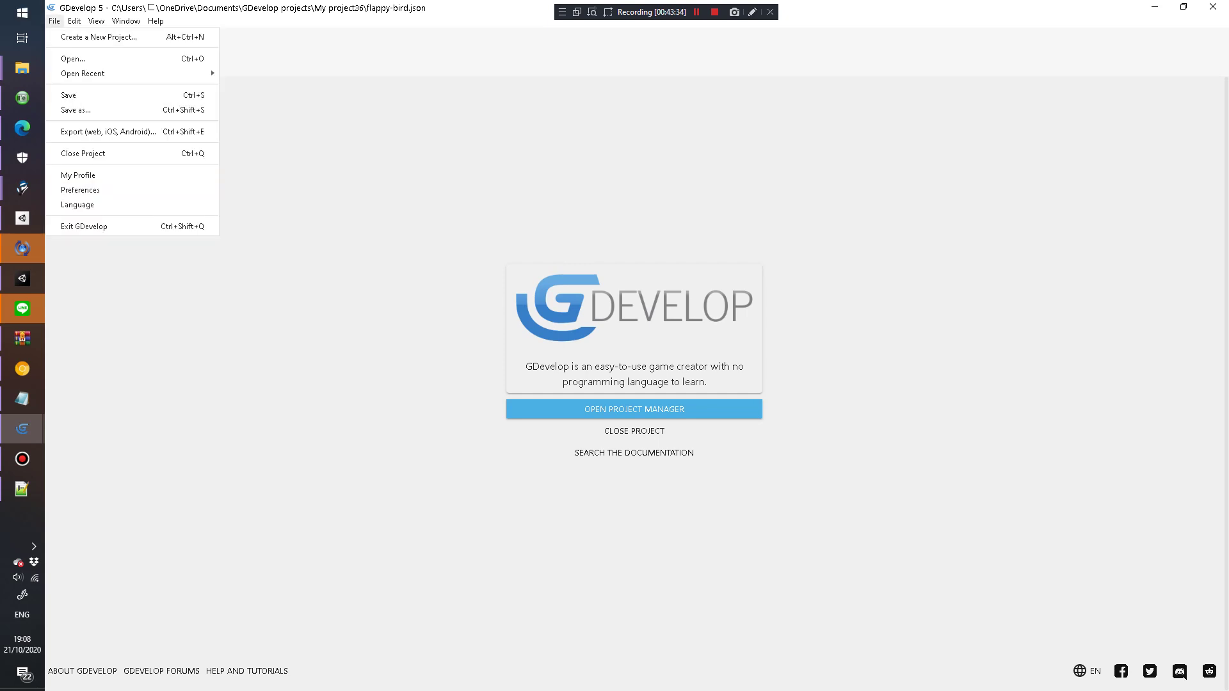
key("Down")
key("Return")
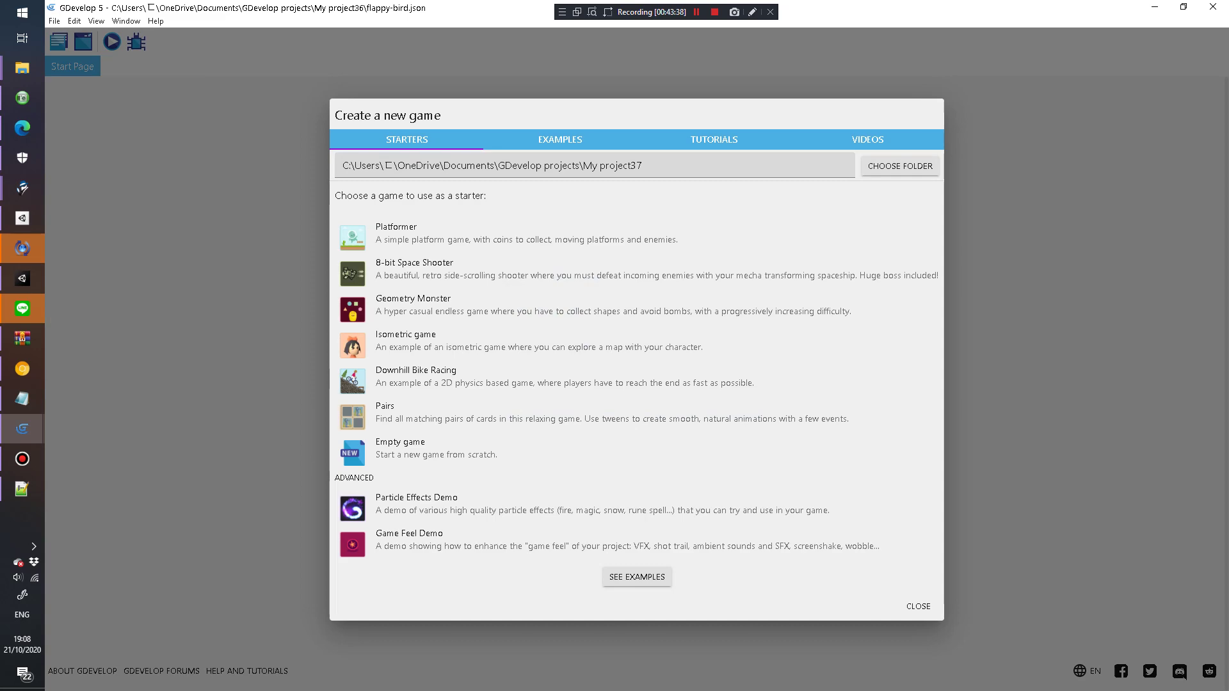
left_click(560, 140)
scroll(633, 343, "down", 10)
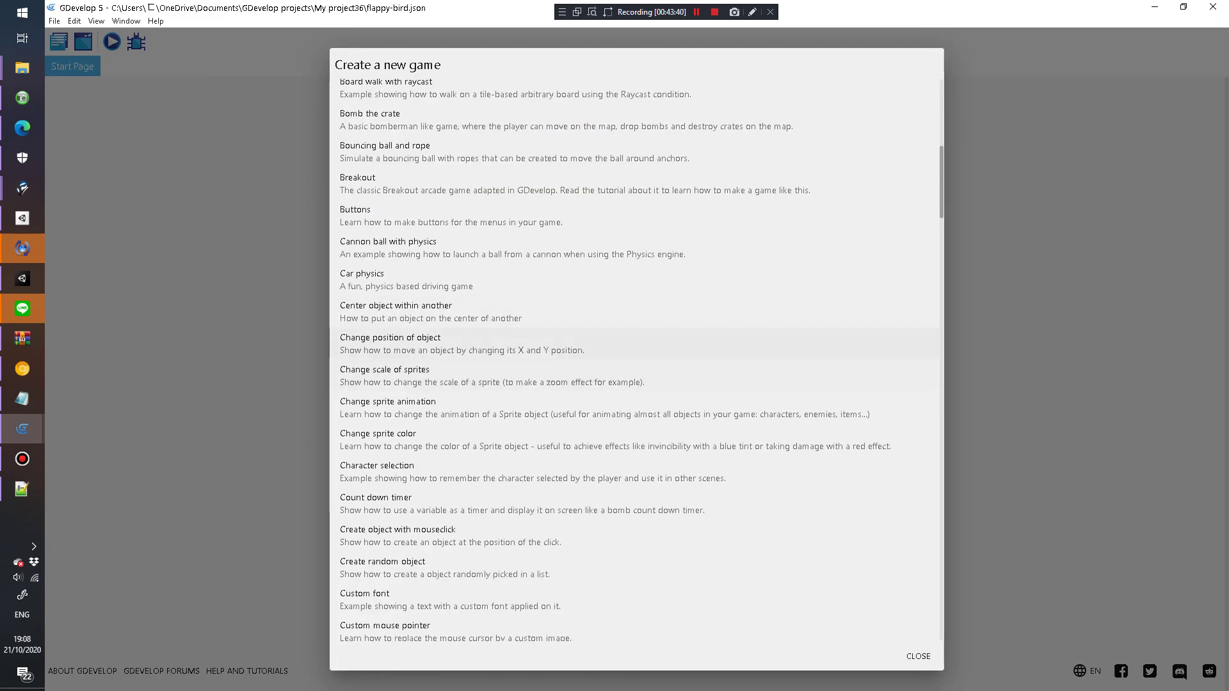
scroll(634, 344, "down", 15)
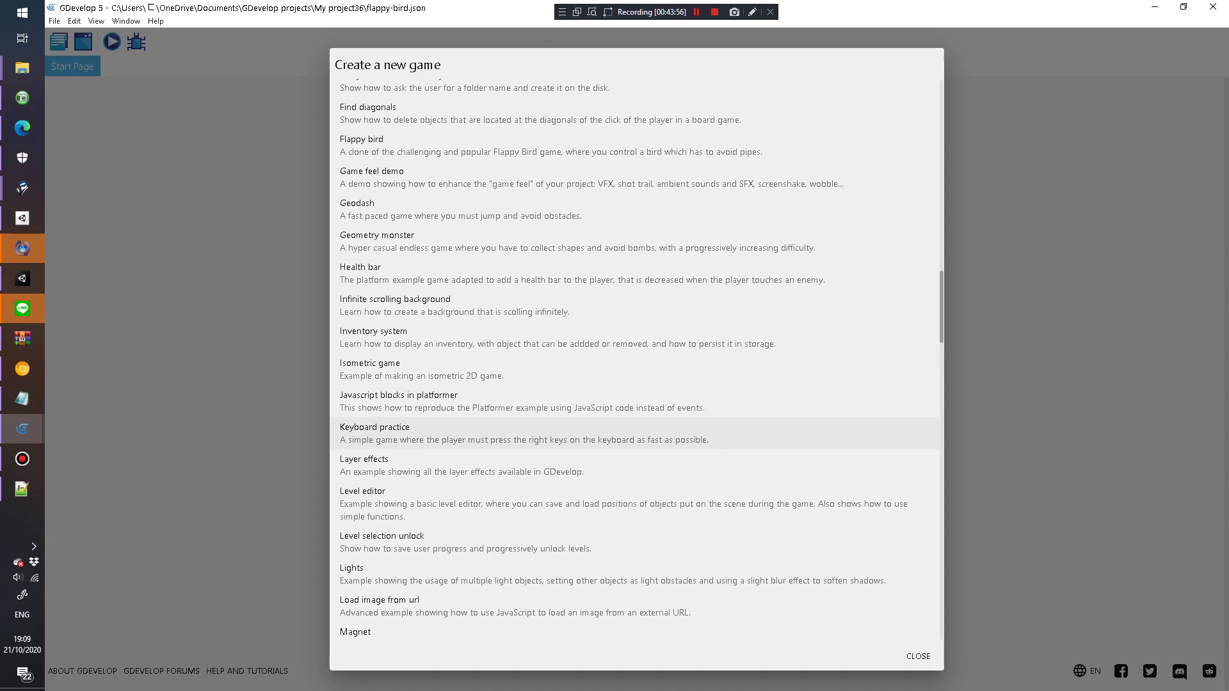
scroll(633, 424, "down", 2)
left_click(396, 305)
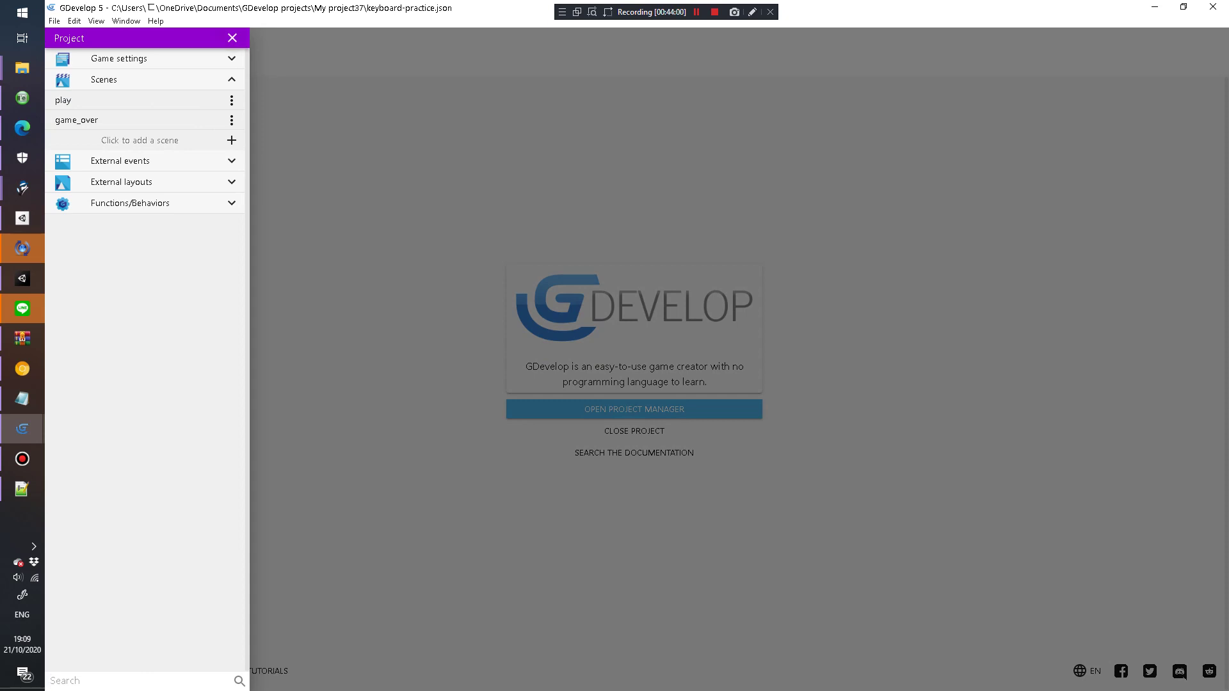
left_click(232, 37)
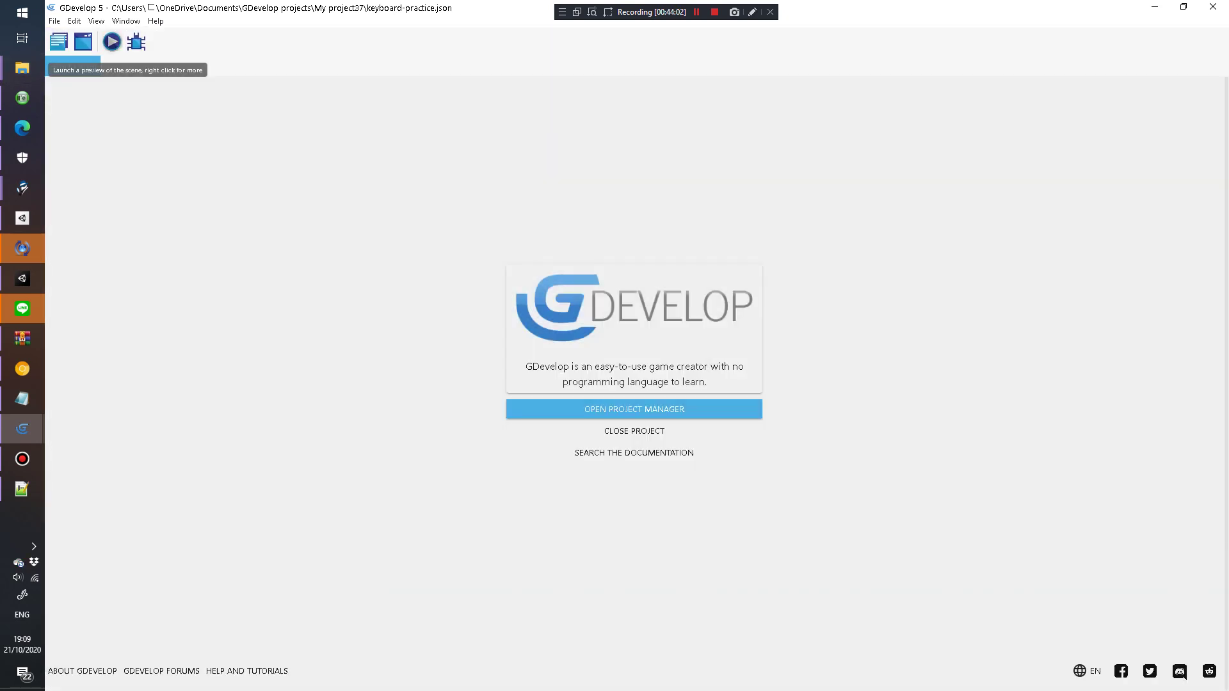
Step: Run a preview of the keyboard practice project, play by matching each highlighted letter or space bar, and close the preview
left_click(111, 41)
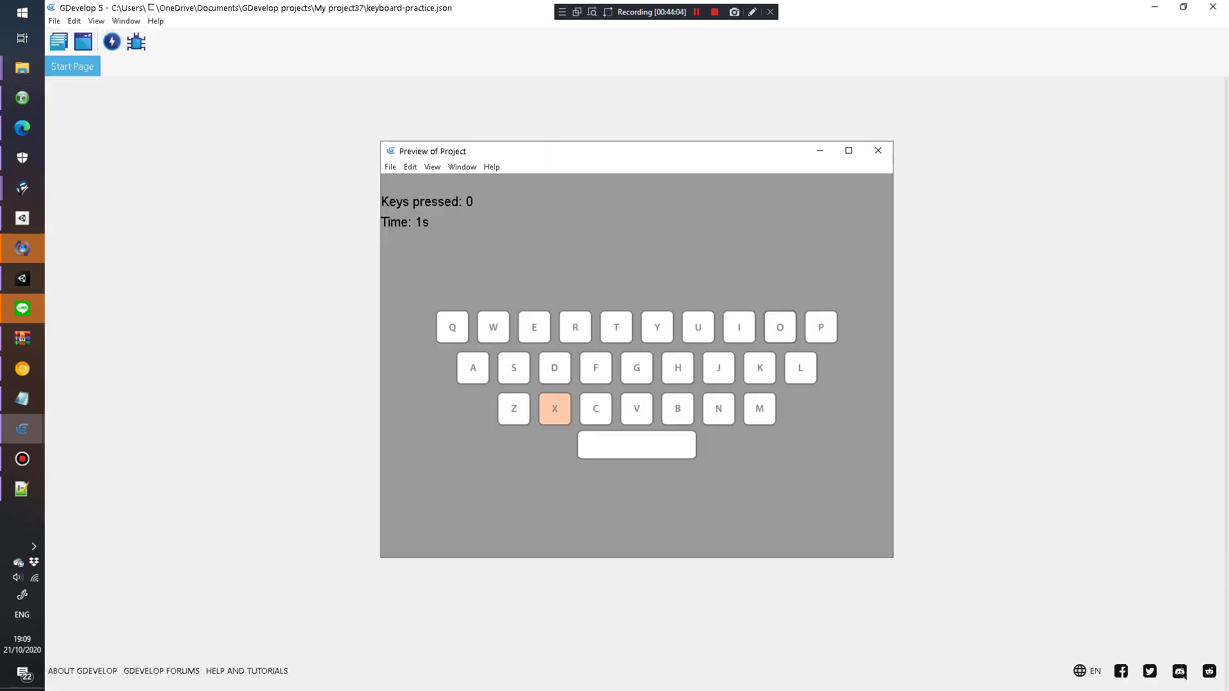
key("x")
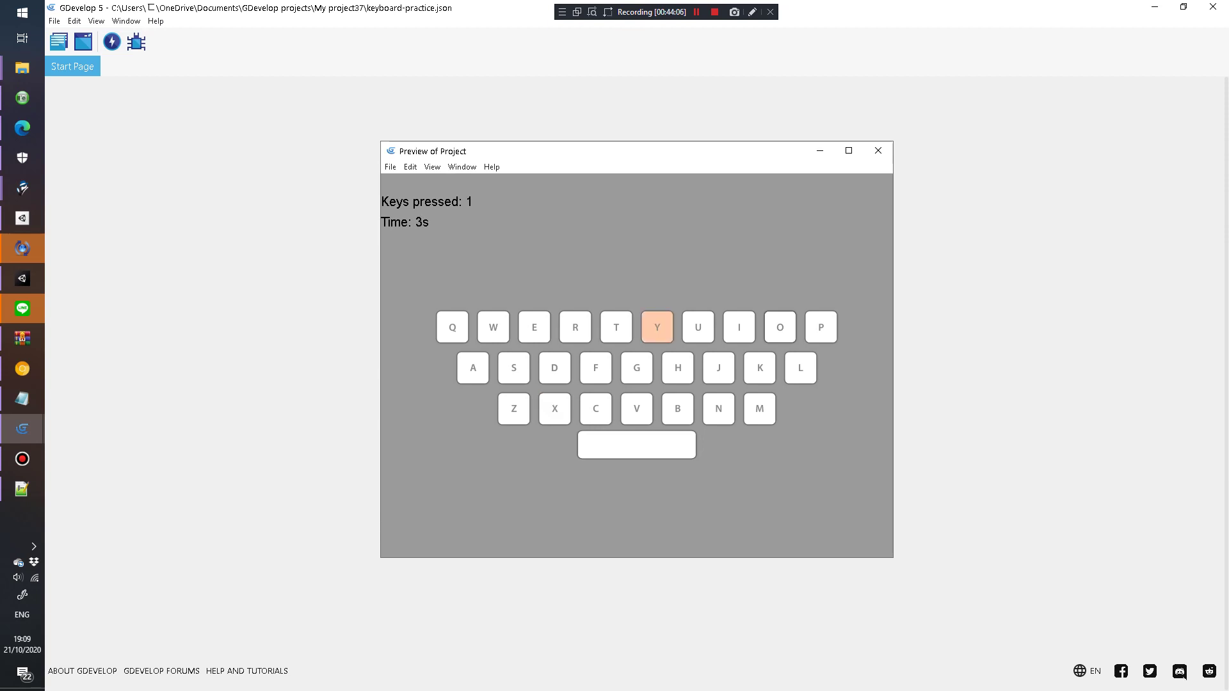
key("y")
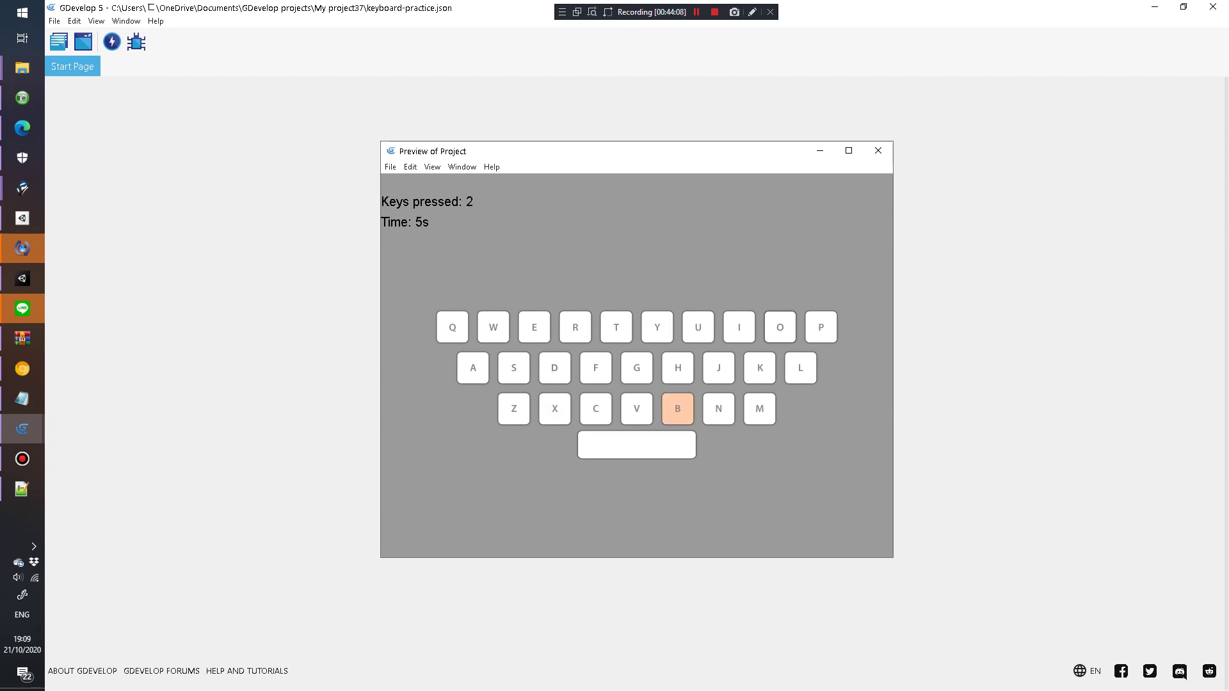
key("b")
key("s")
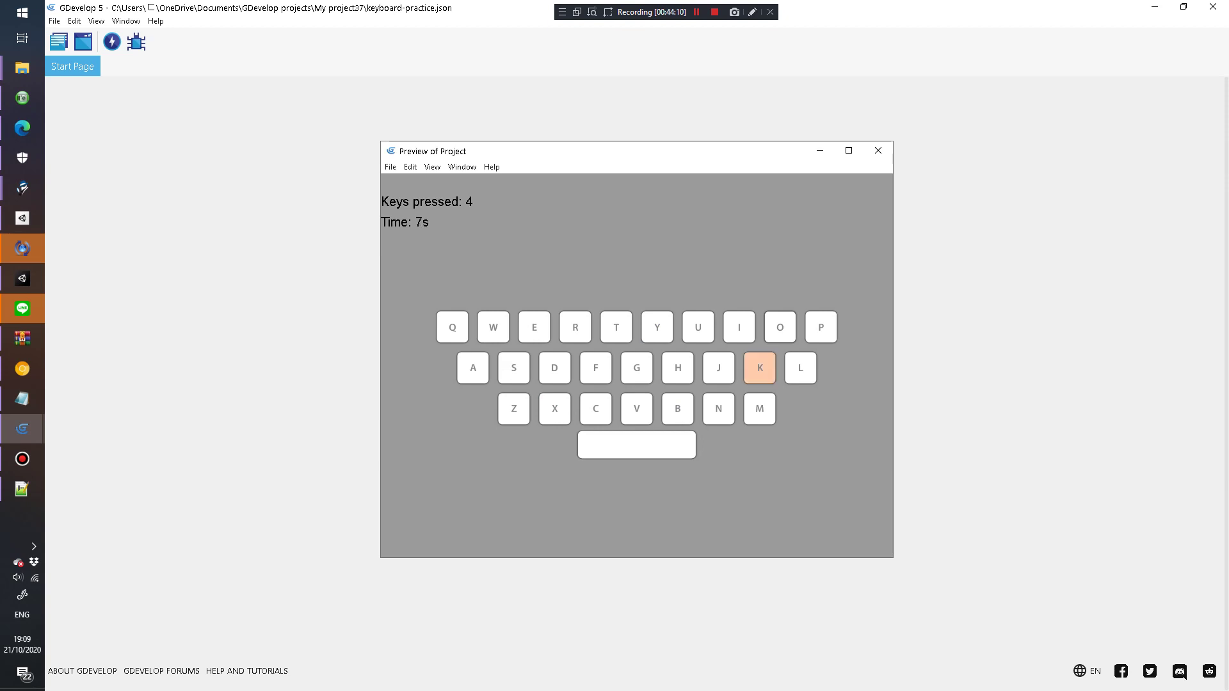
key("k")
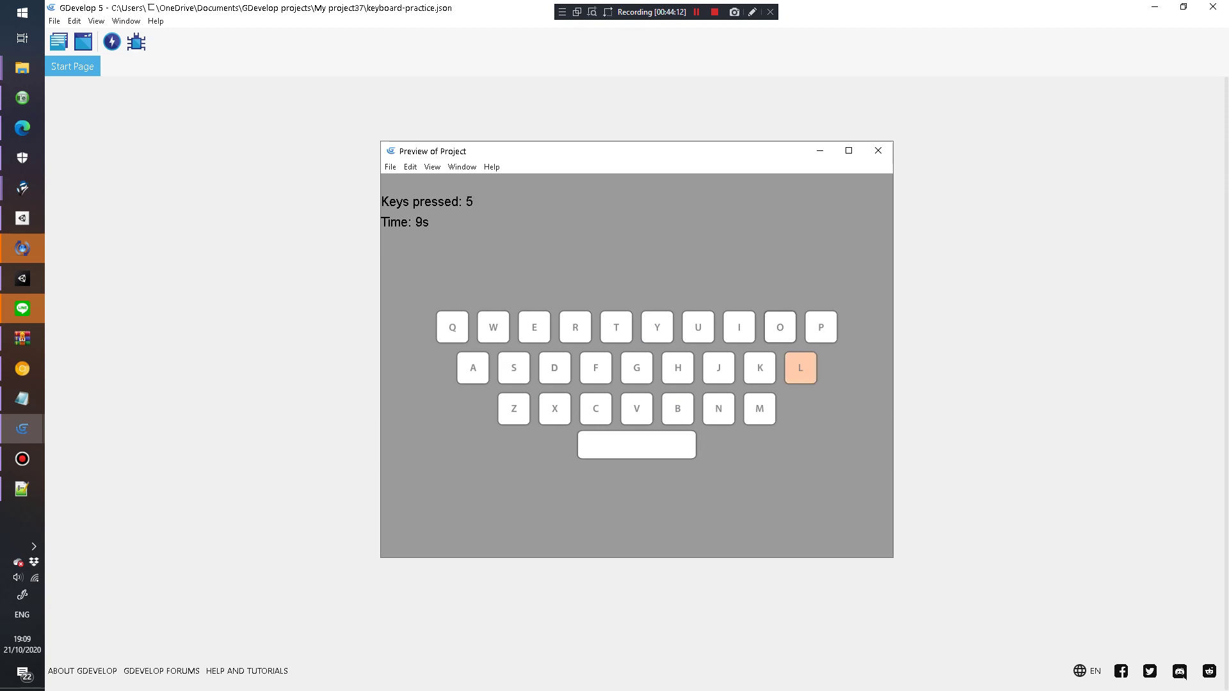
key("l")
key("space")
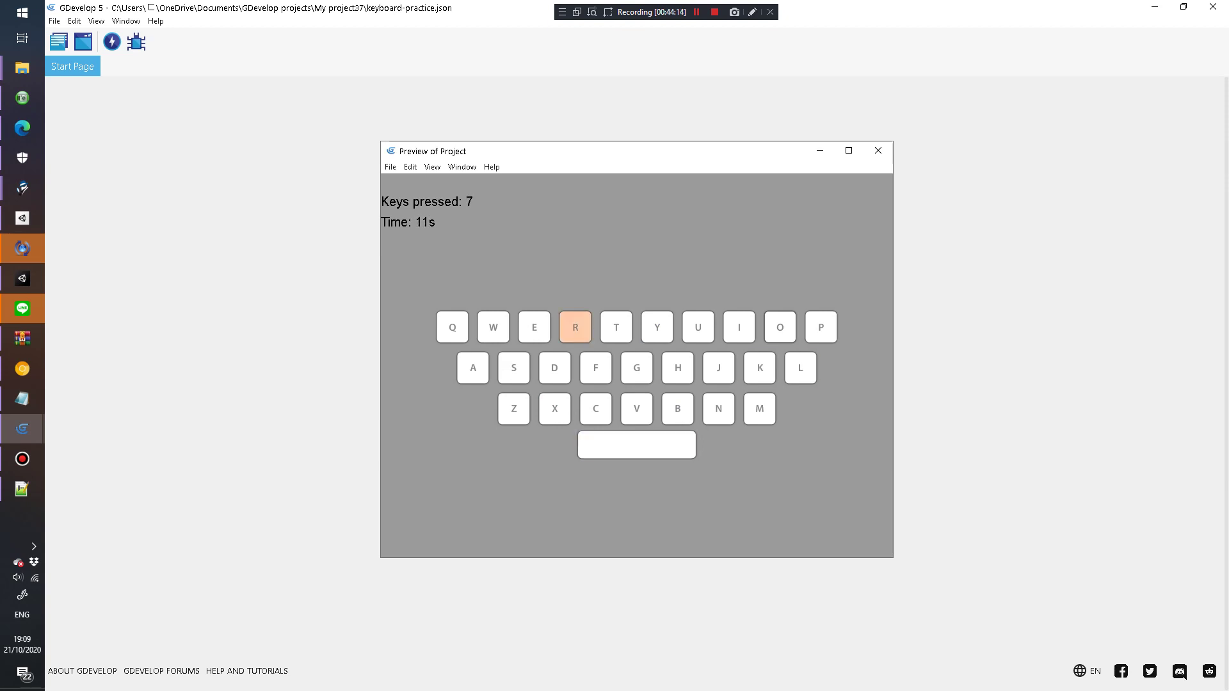
key("r")
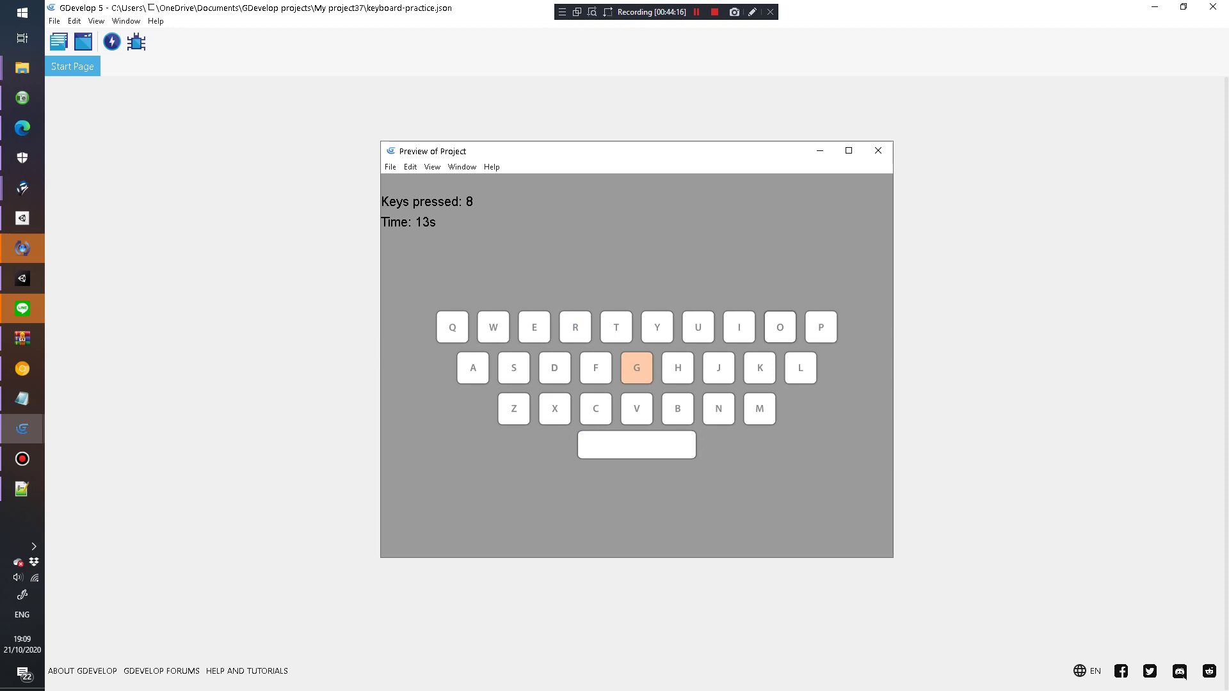
key("g")
key("l")
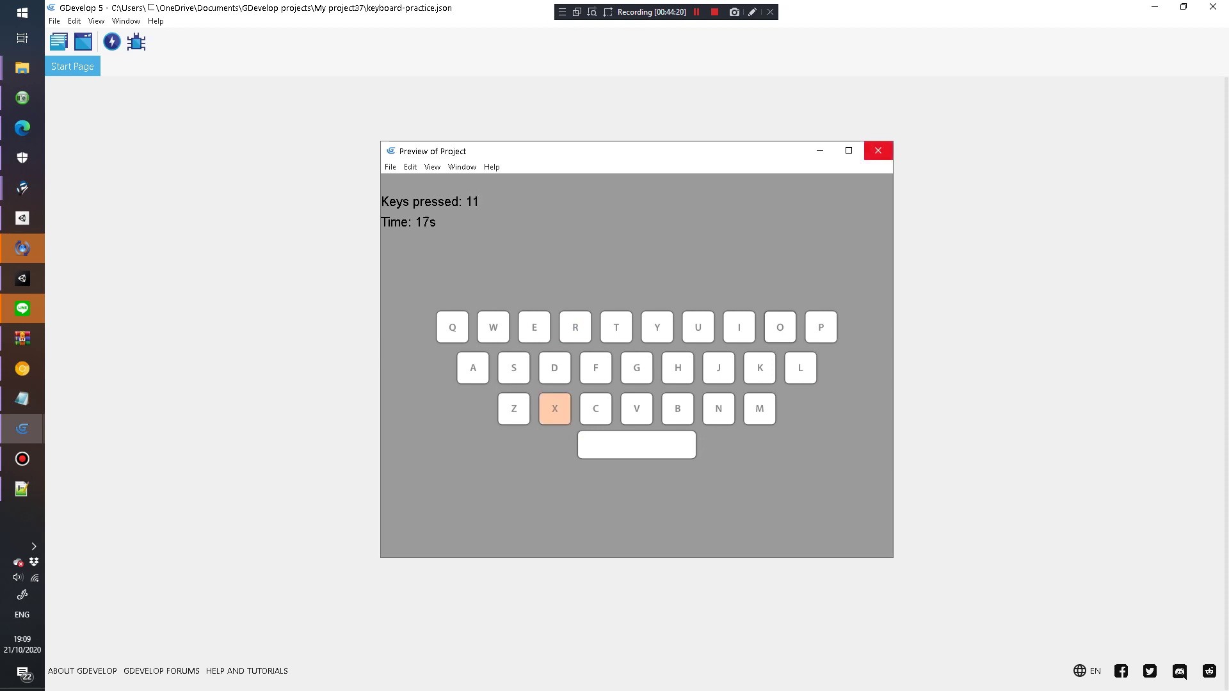
left_click(879, 150)
Step: Create a new project in the My project38 folder from the "Geodash" example and dismiss the project manager
left_click(54, 21)
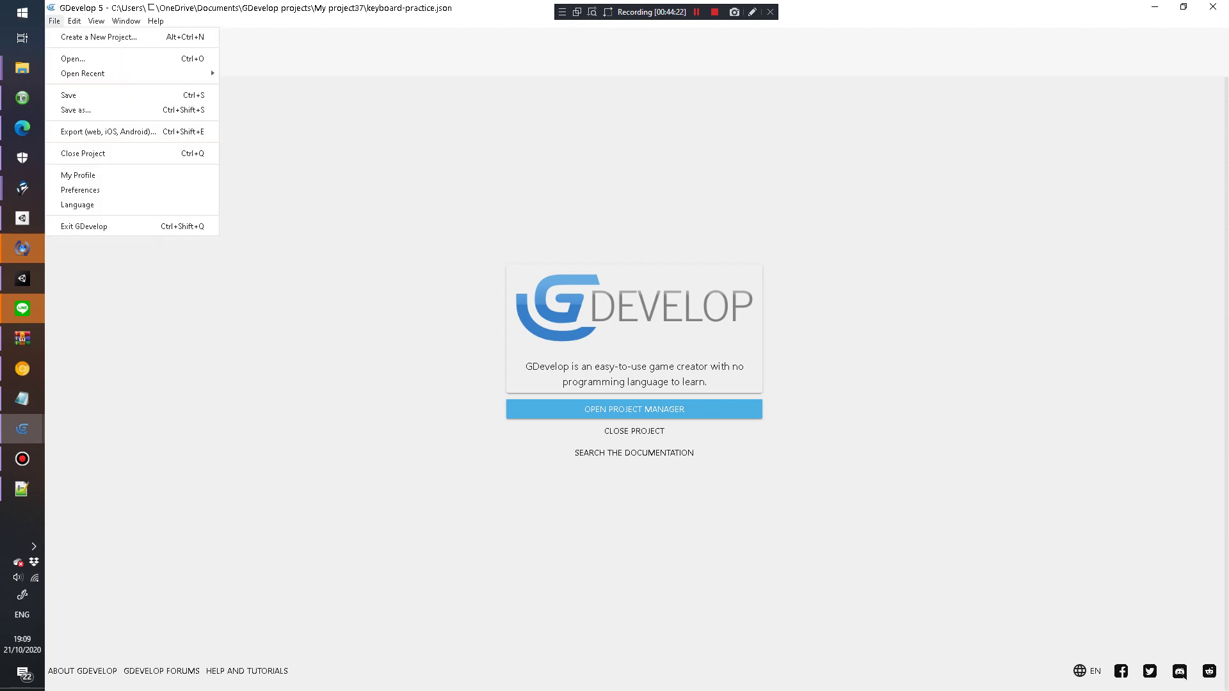
left_click(96, 36)
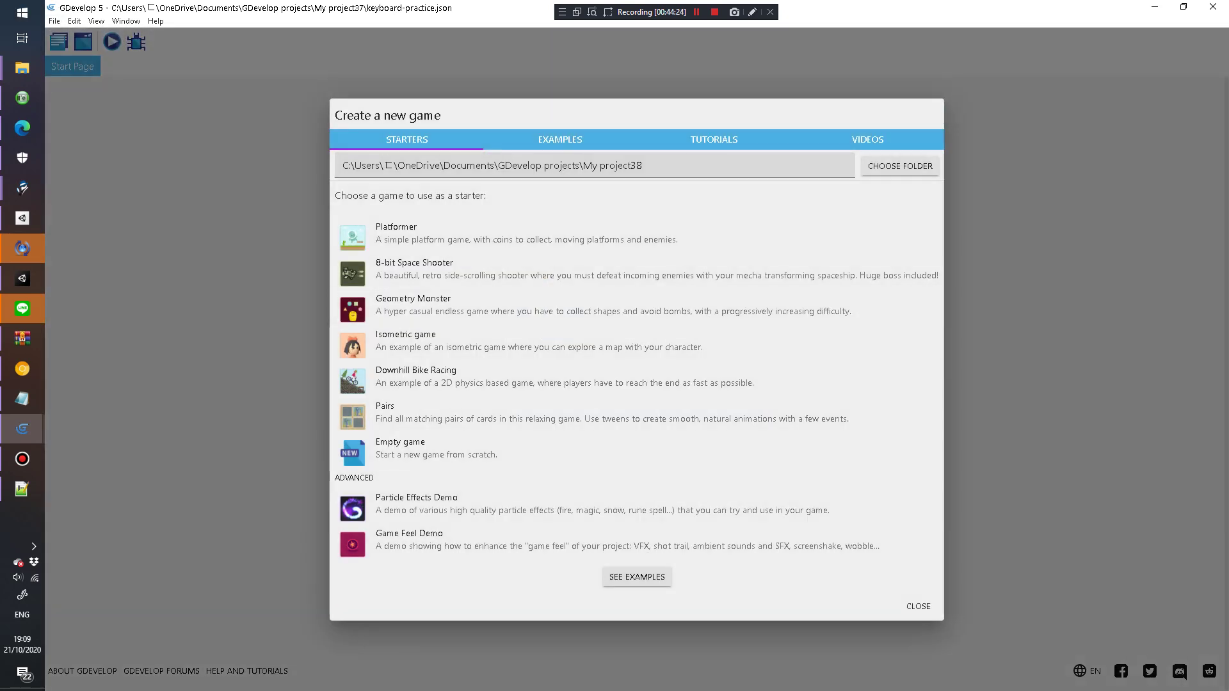
left_click(560, 140)
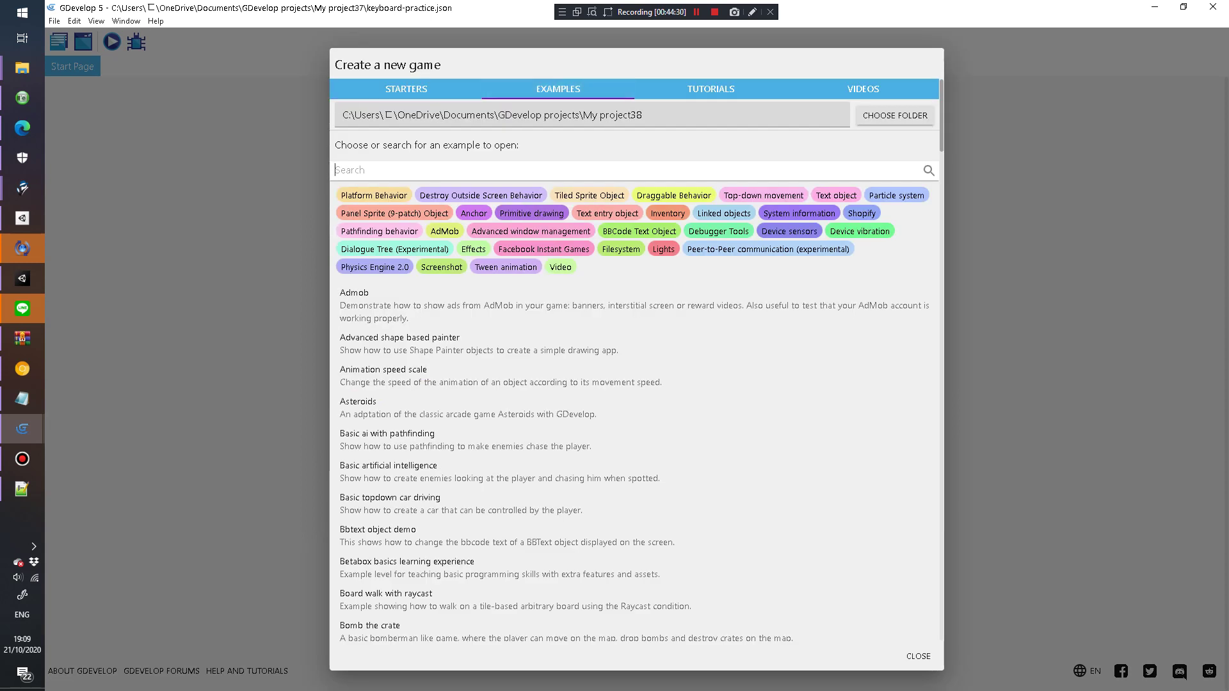
scroll(634, 280, "down", 5)
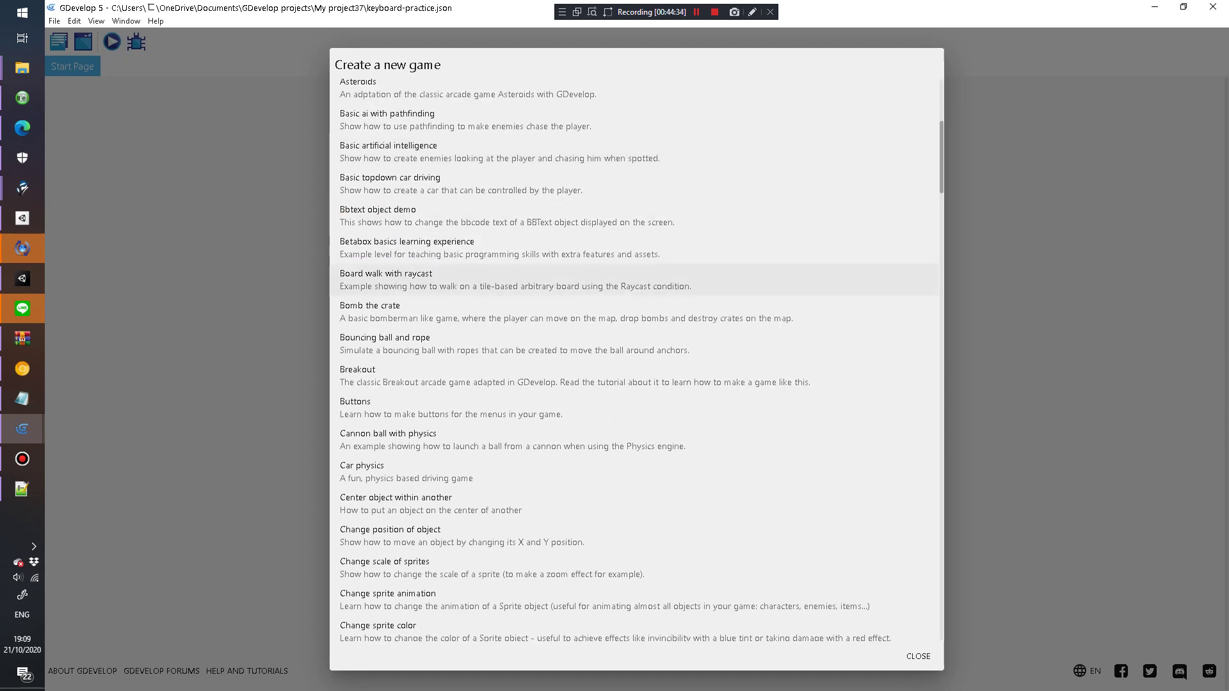
scroll(634, 280, "down", 4)
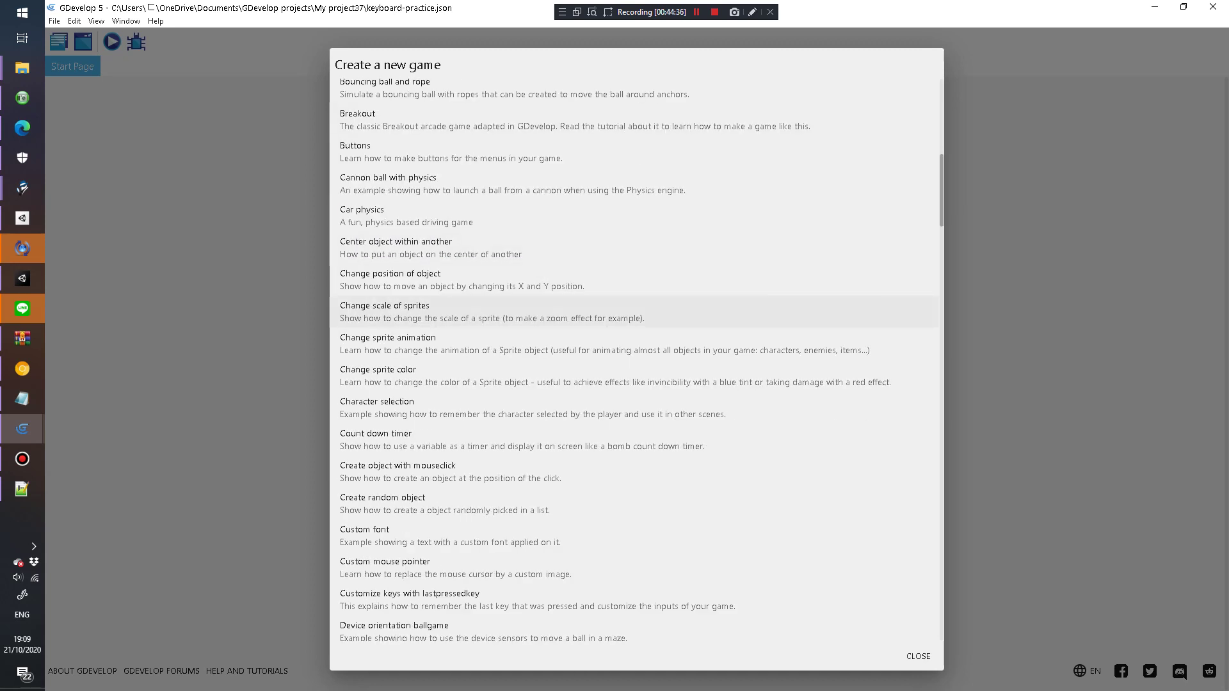
scroll(634, 311, "down", 7)
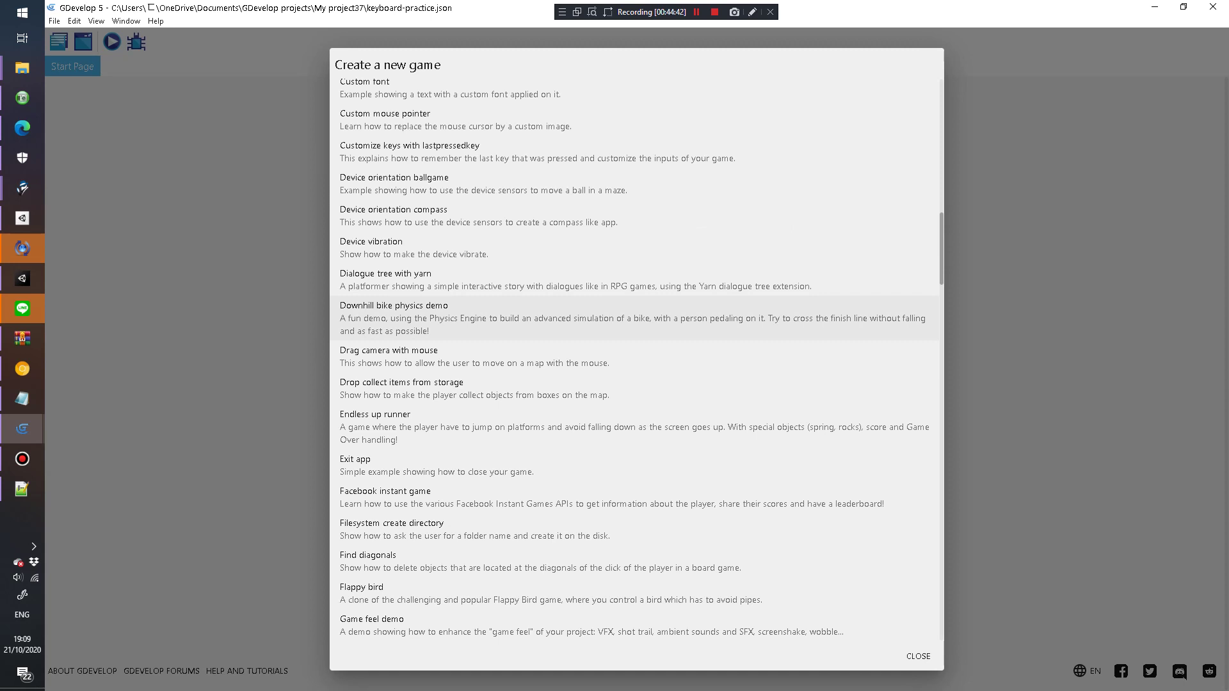
scroll(633, 312, "down", 4)
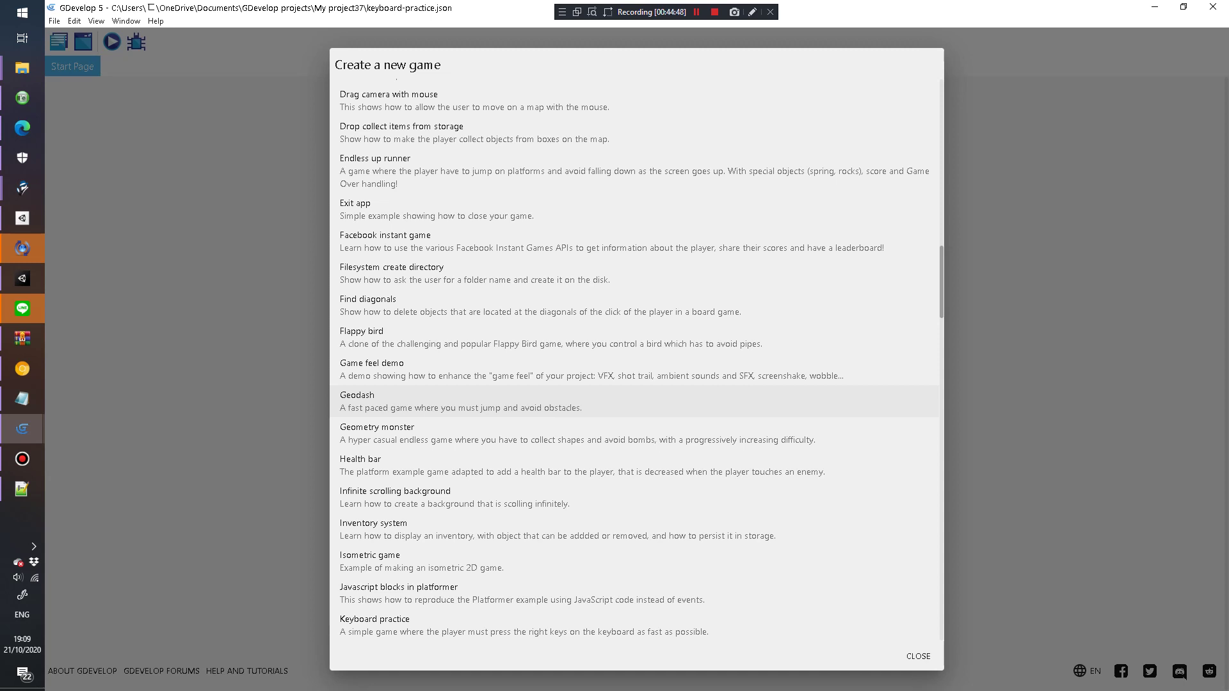
left_click(461, 401)
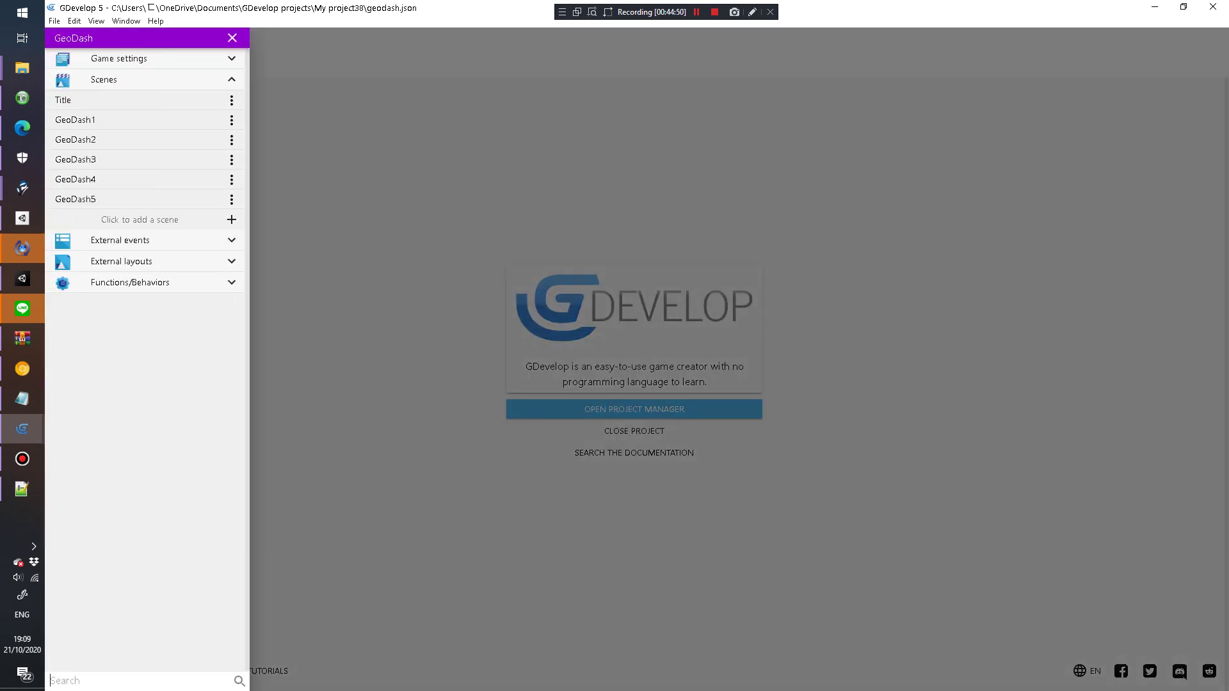
key("Escape")
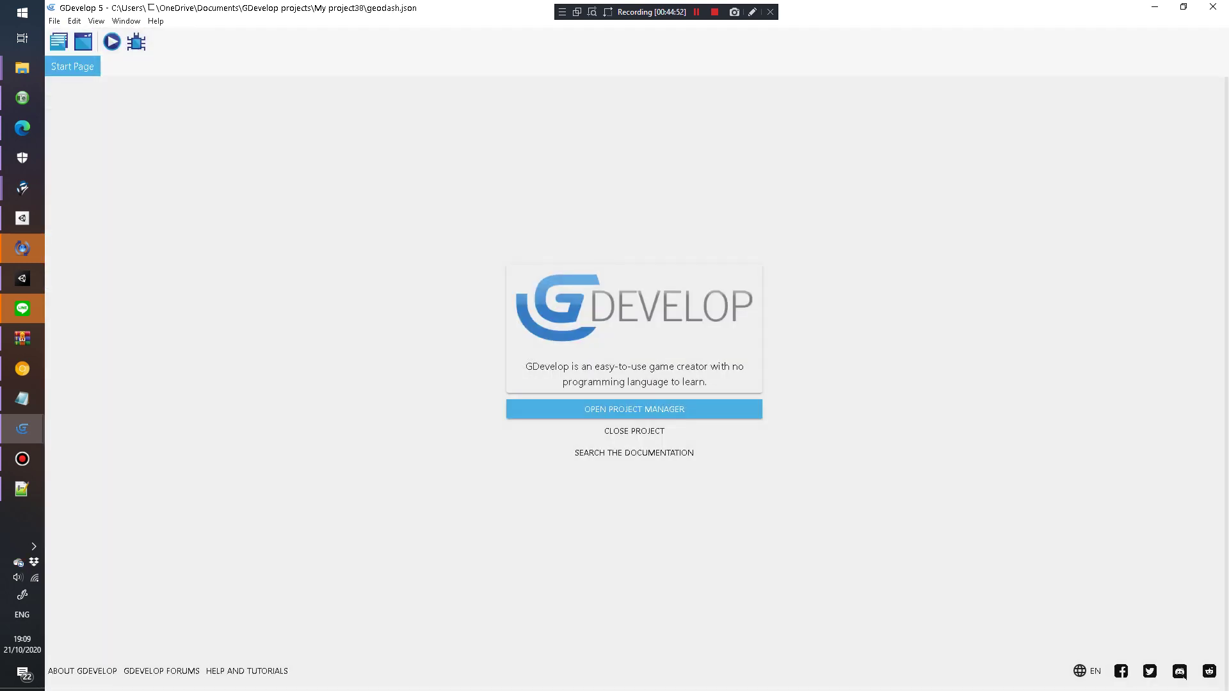
Step: Run a preview of GeoDash, start the game from its title screen, jump over the obstacles, and close the preview
key("ctrl+Return")
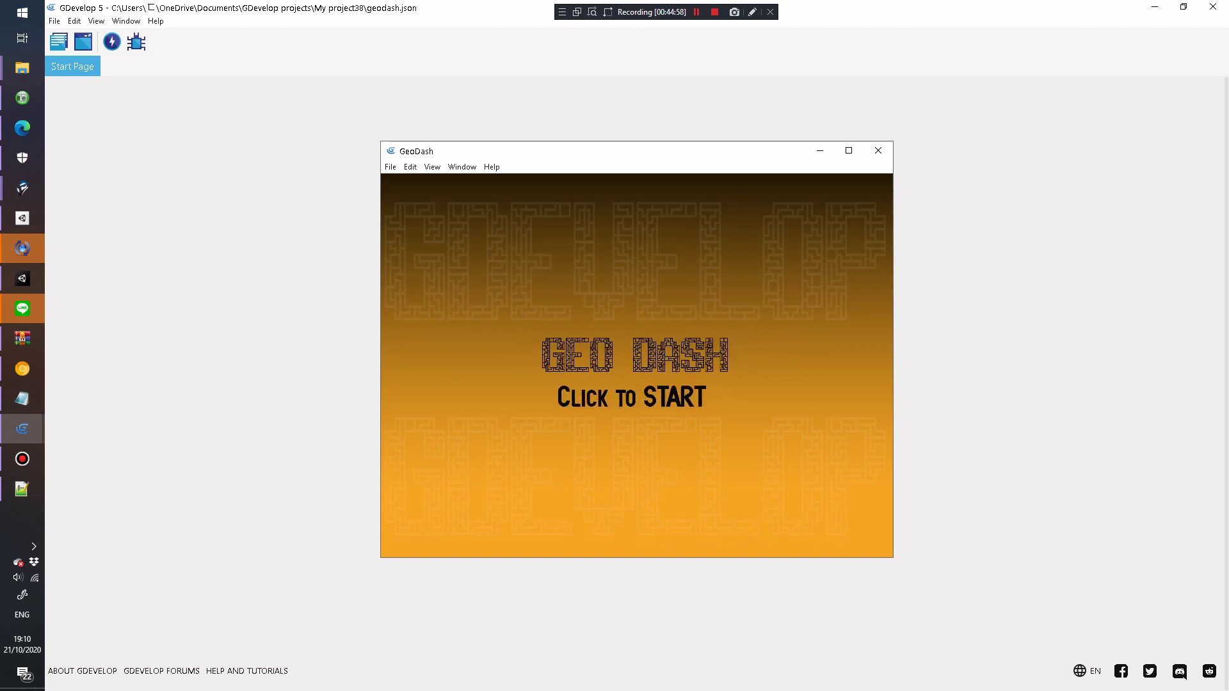
key("space")
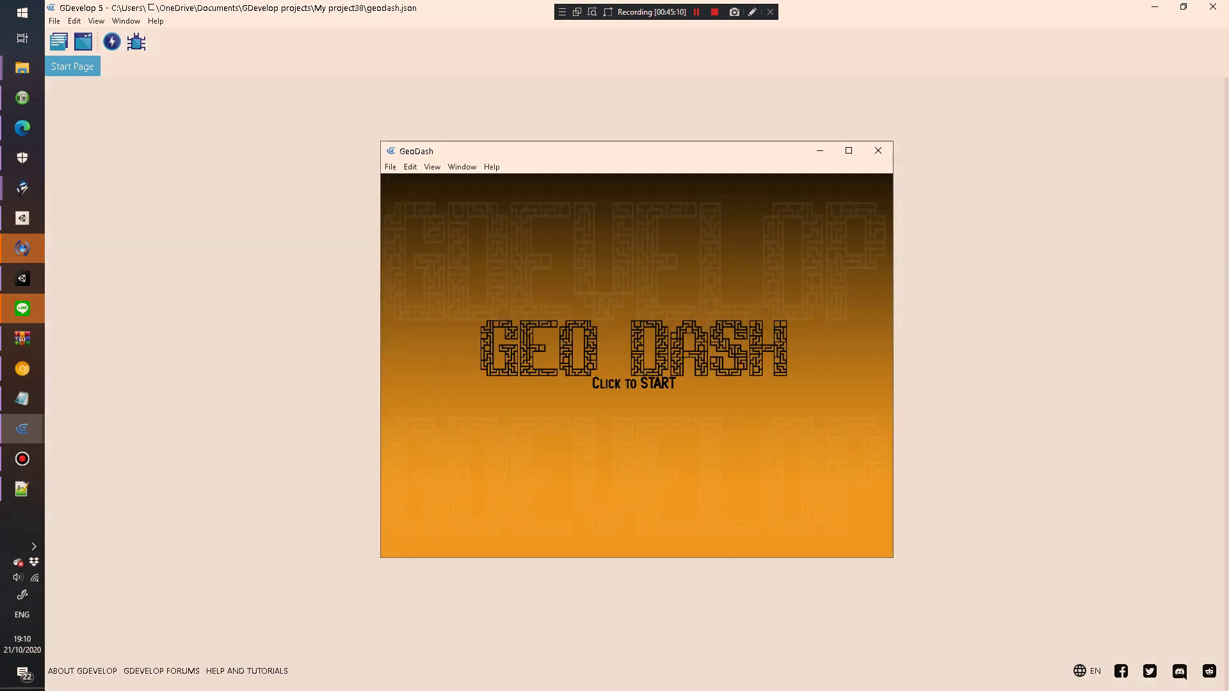
key("space")
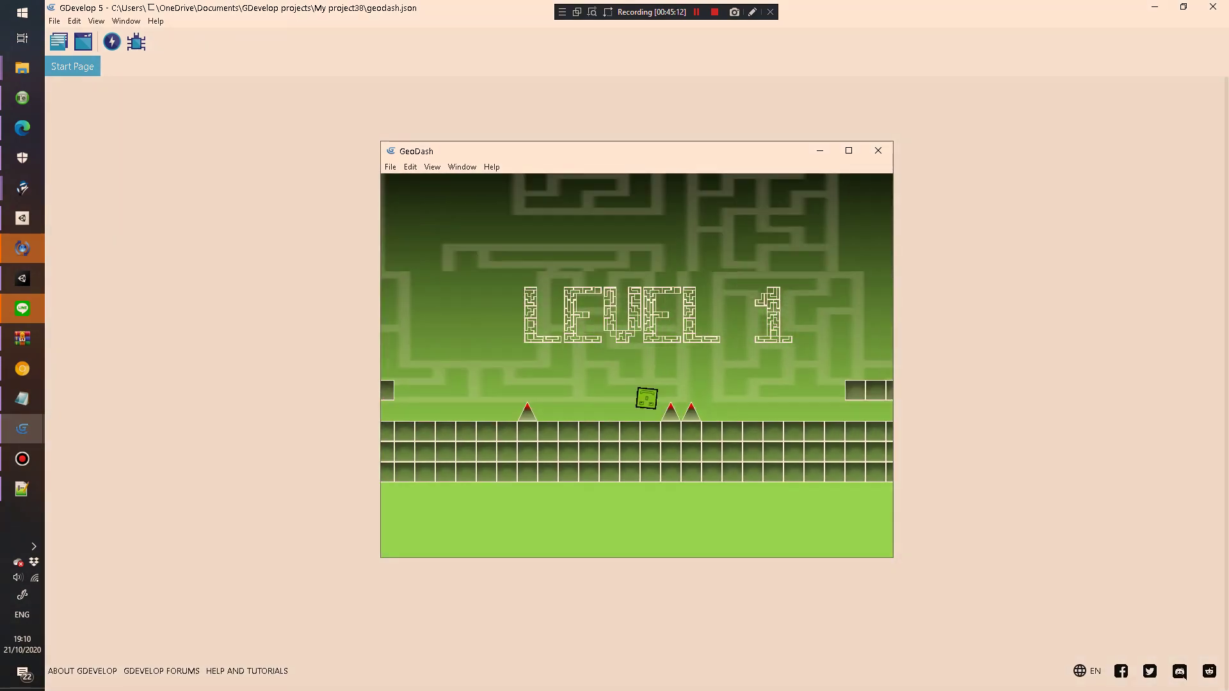
key("space")
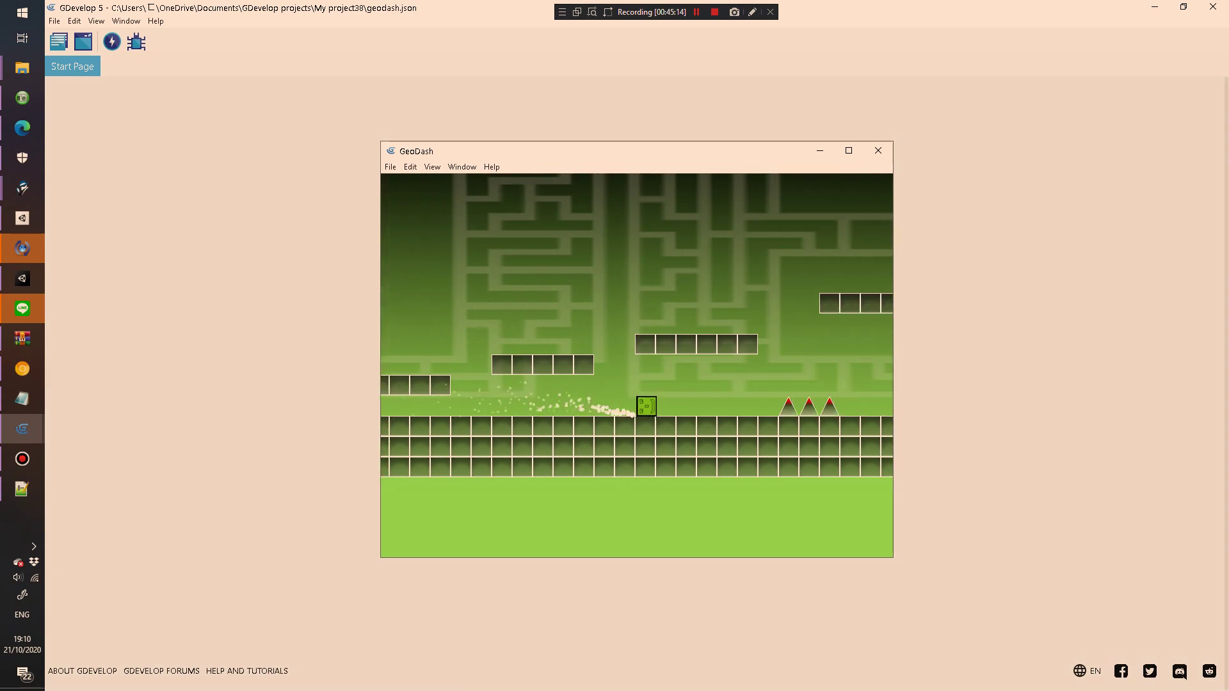
key("space")
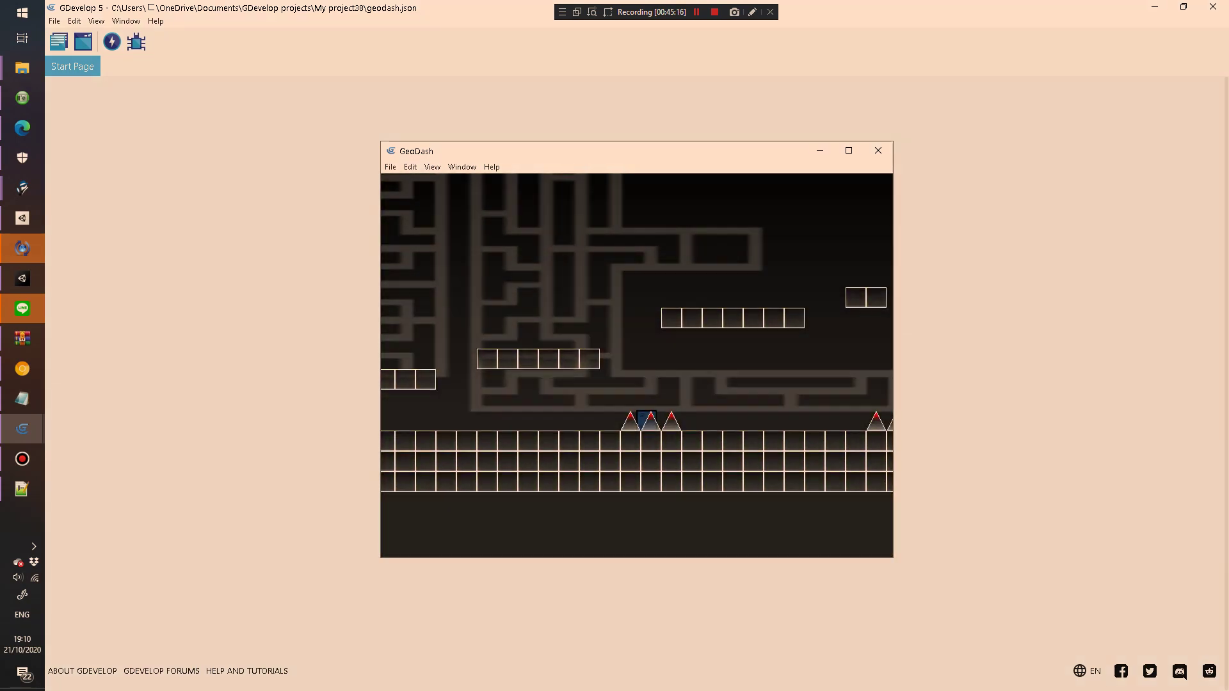
left_click(878, 150)
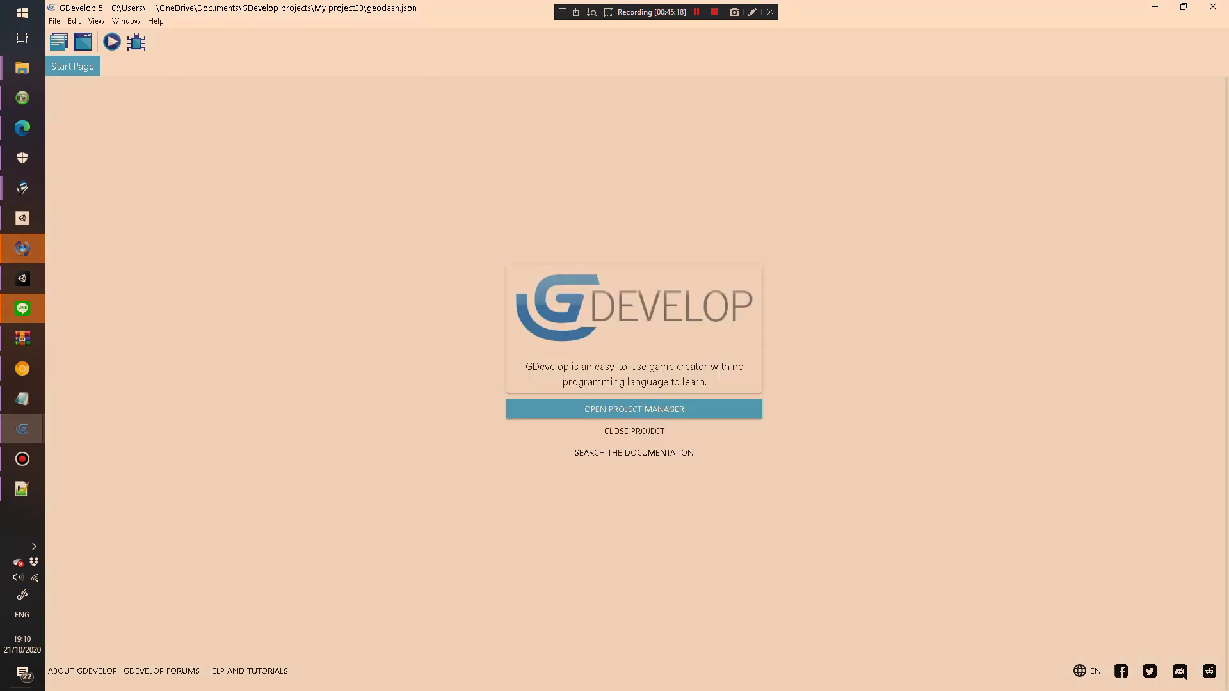
Step: Create a new project in the My project39 folder from the "Lights" example, and preview its scene's coloured lights and shadows before closing the preview
key("alt+f")
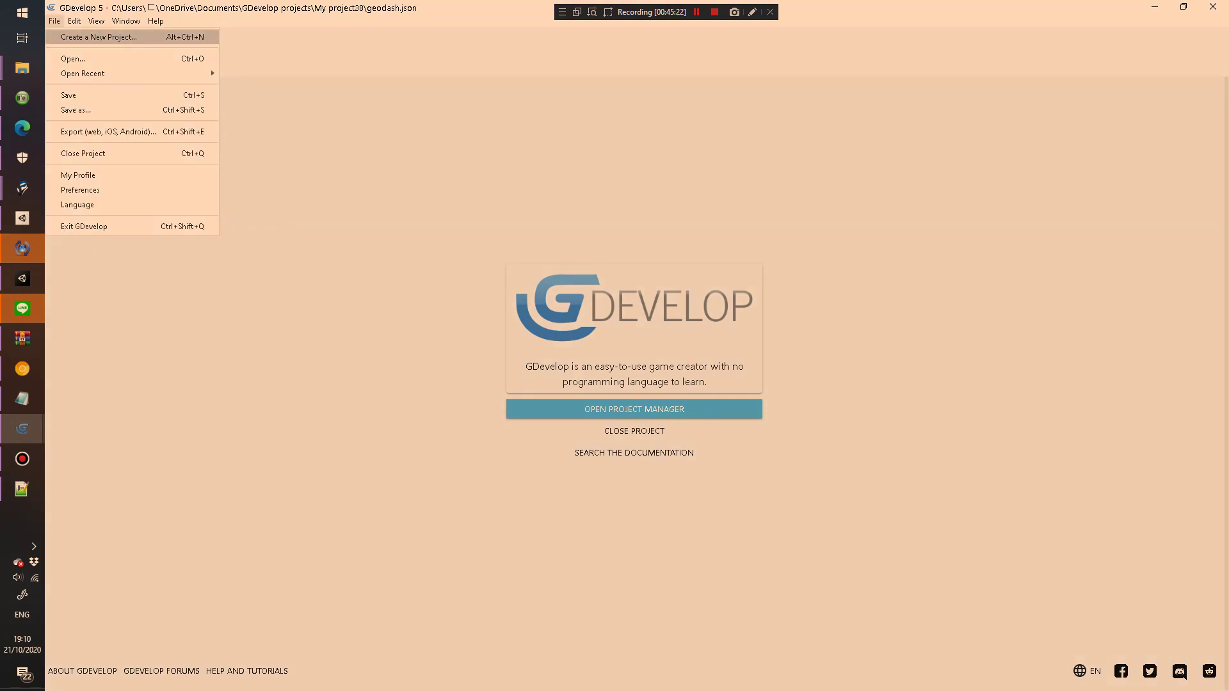
key("Return")
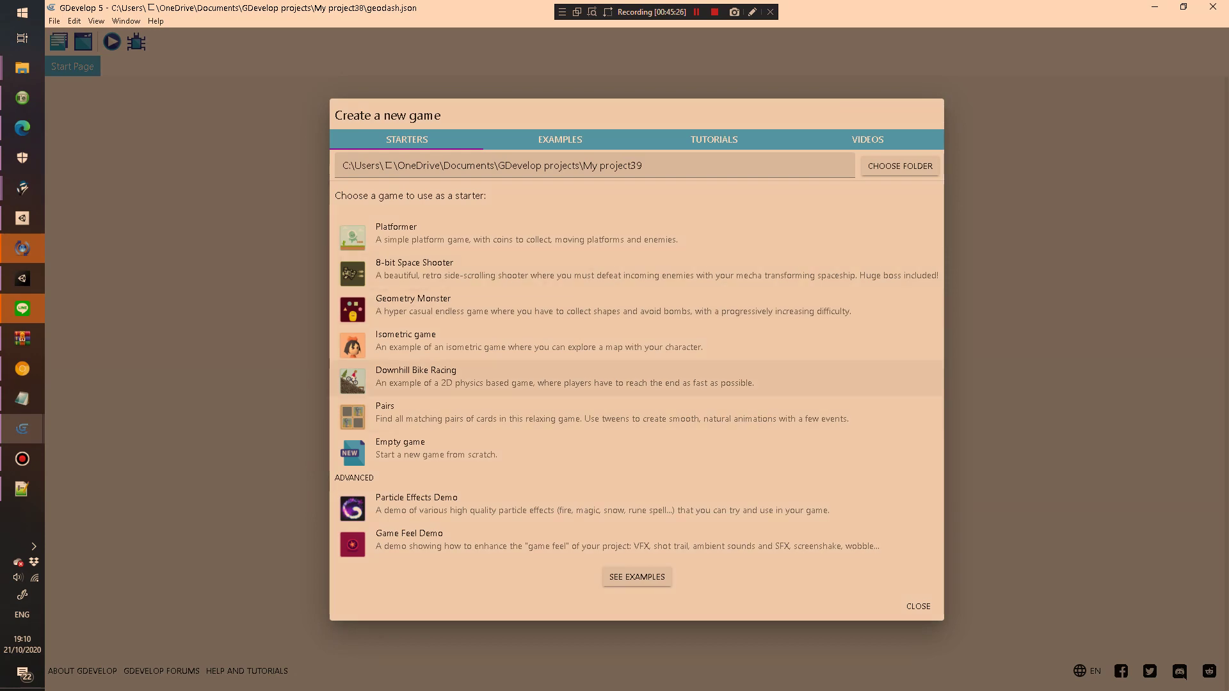
left_click(637, 577)
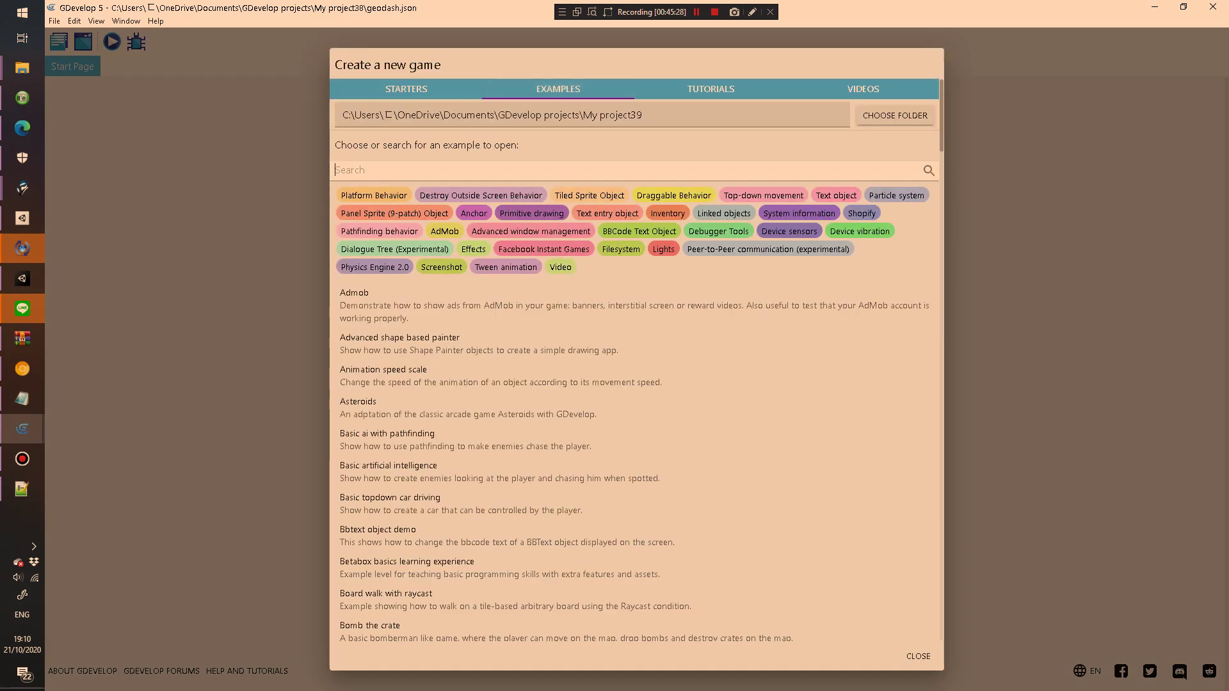
scroll(636, 576, "down", 10)
scroll(636, 214, "down", 1)
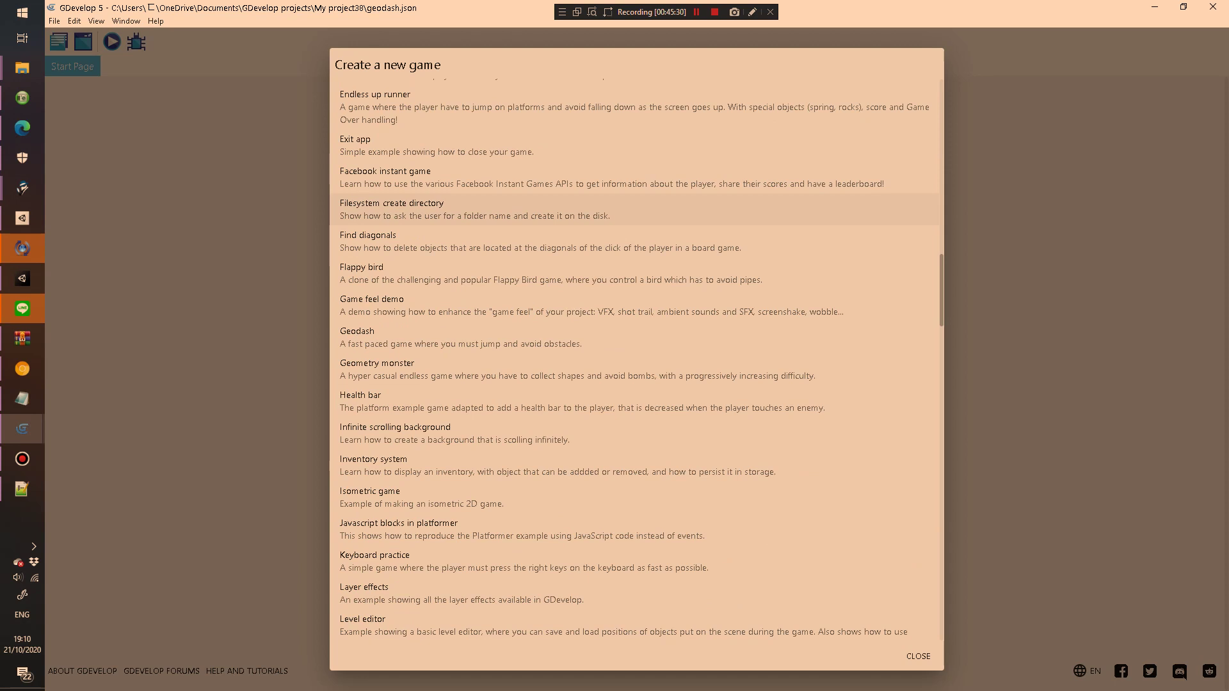
scroll(636, 217, "down", 5)
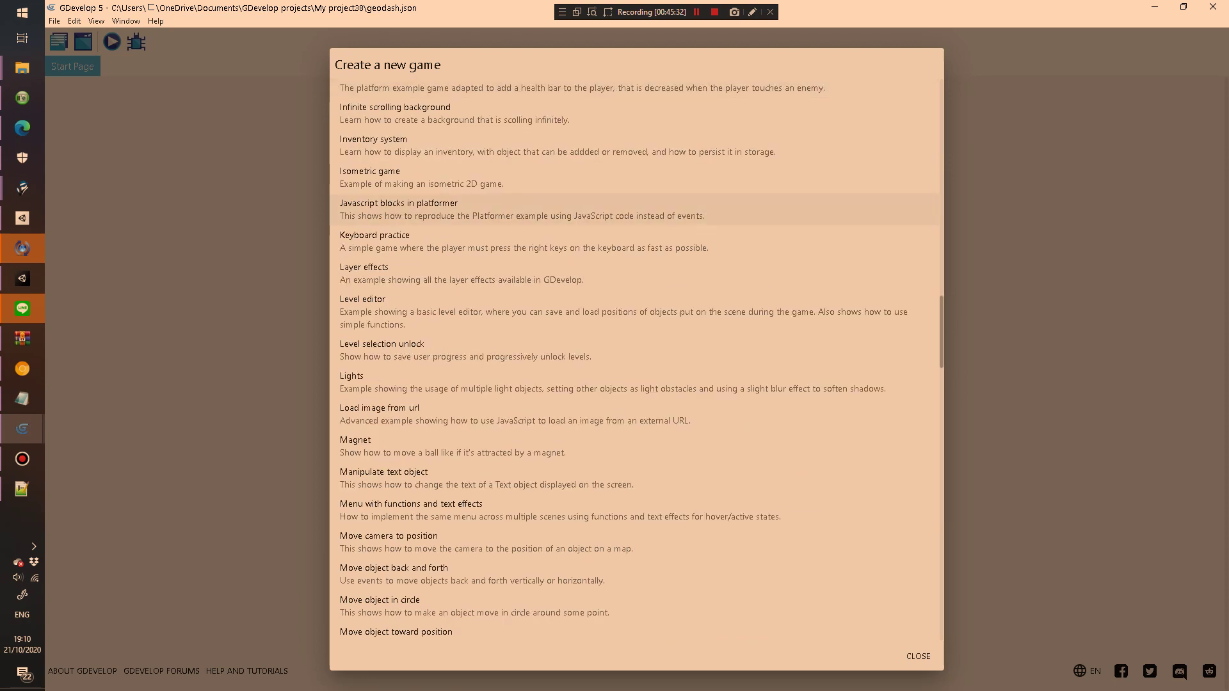
scroll(636, 218, "down", 2)
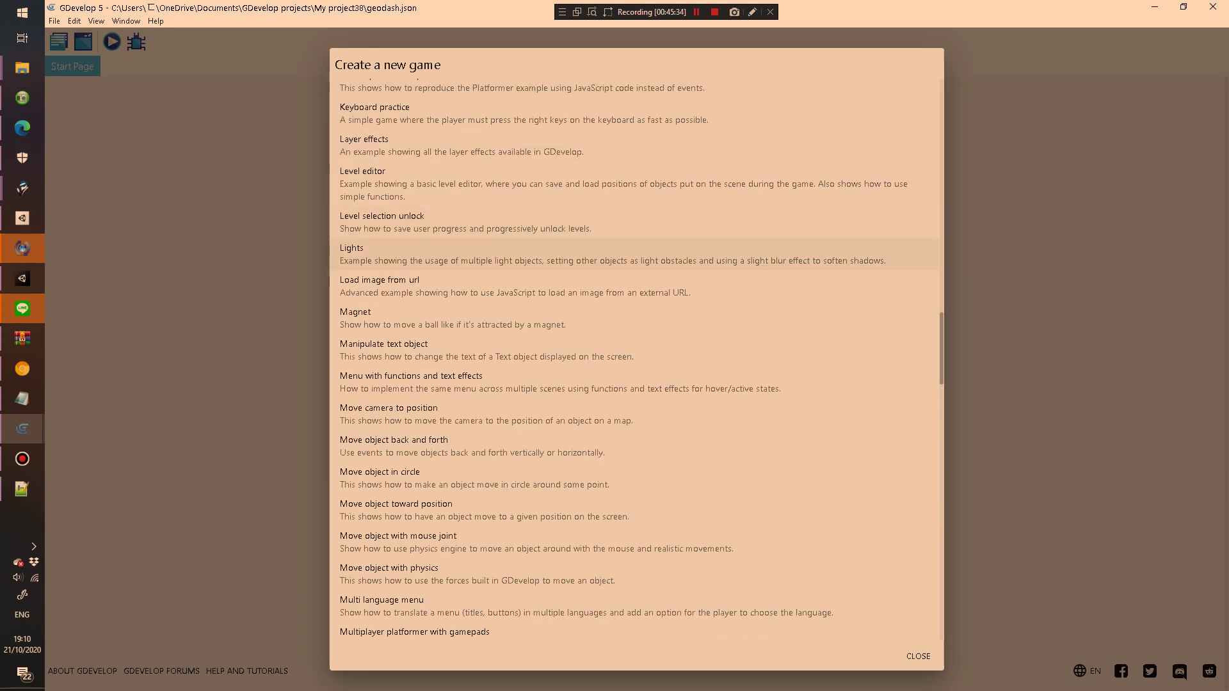
left_click(636, 254)
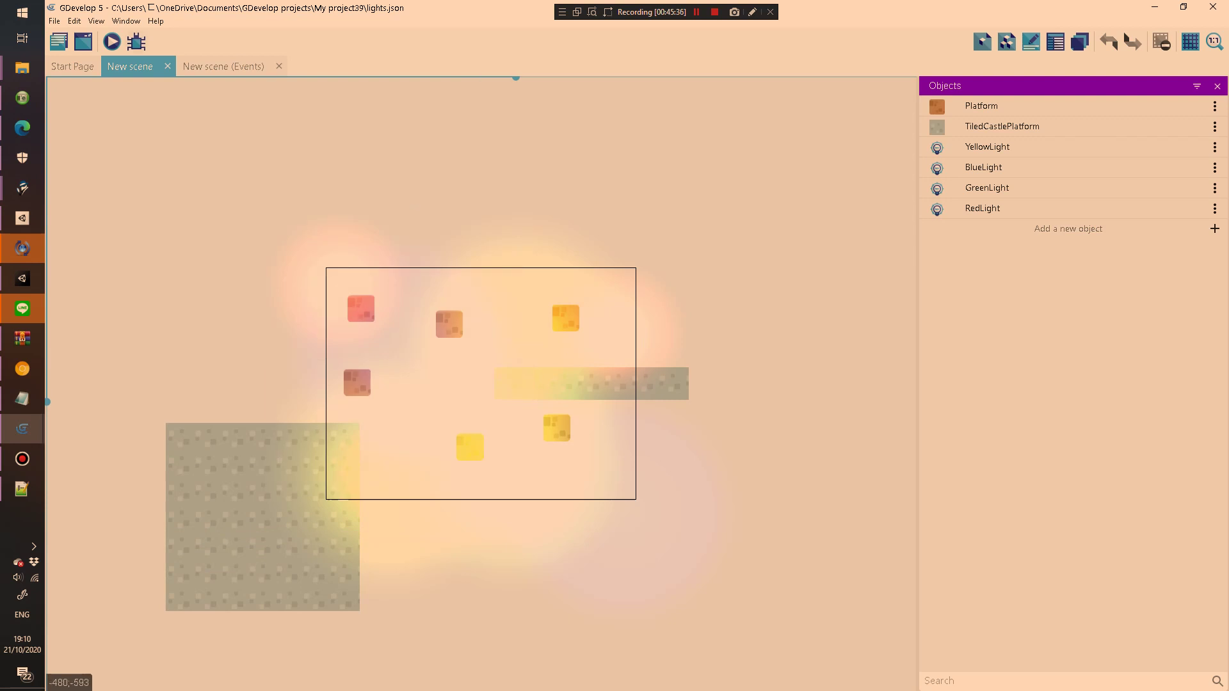
left_click(111, 42)
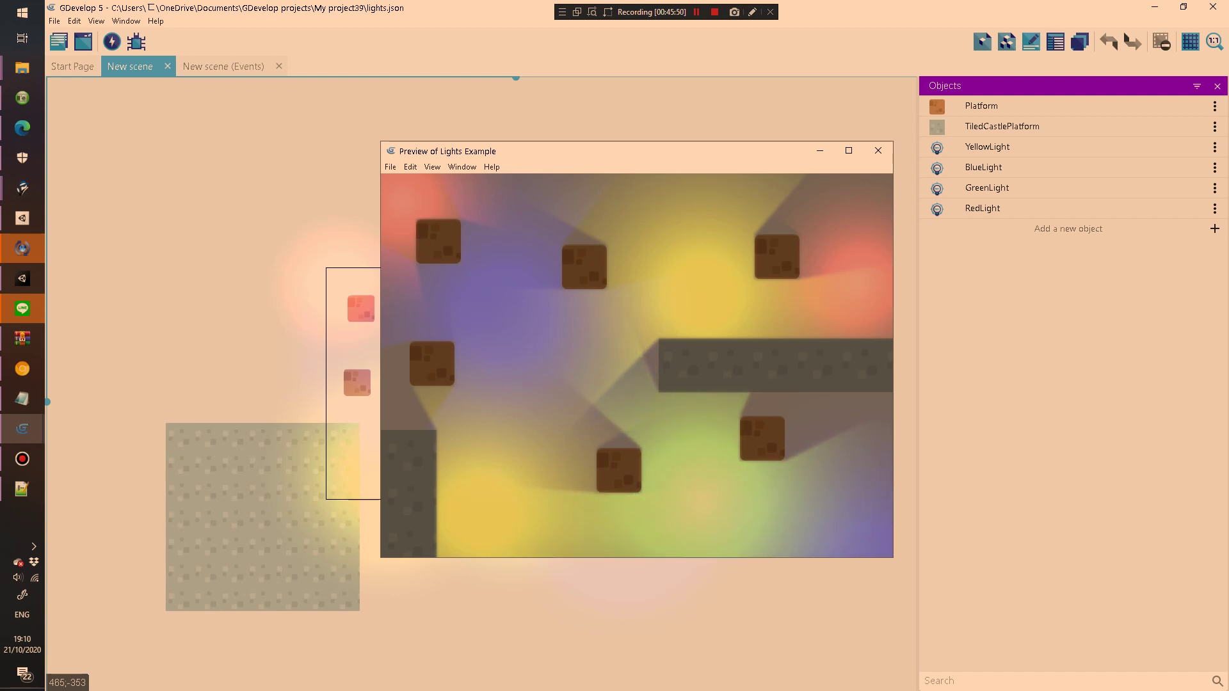
left_click(878, 151)
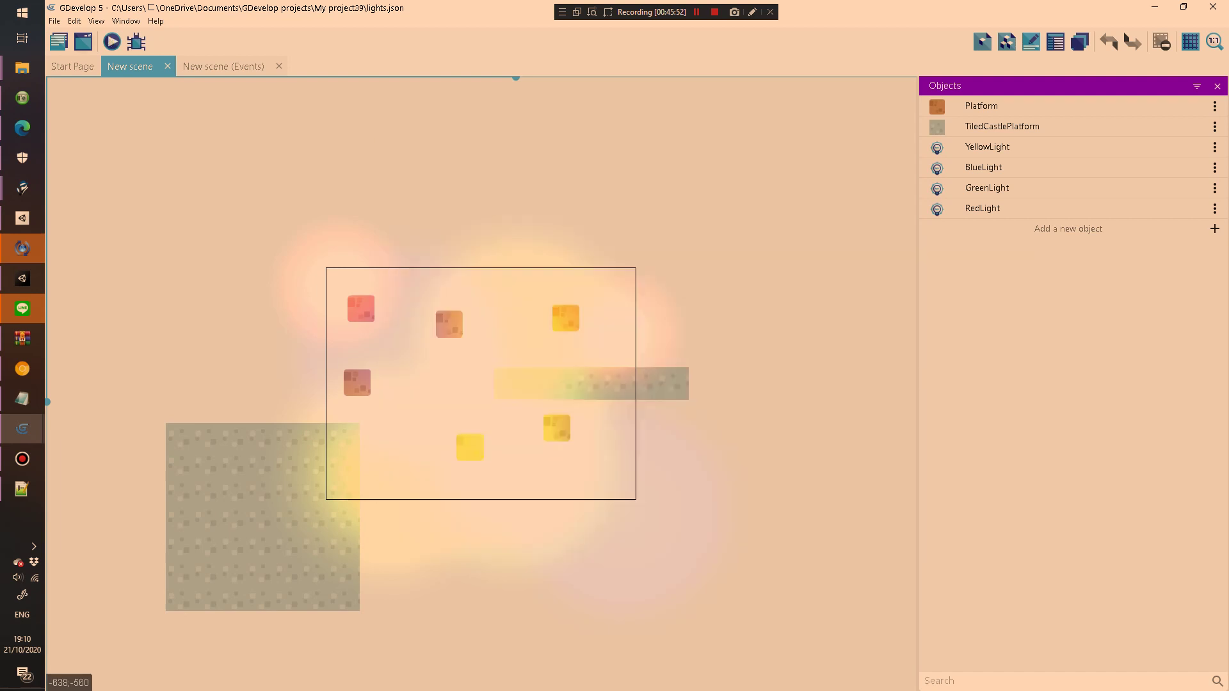
Step: Create a new project in the My project40 folder from the "P2p networking" example
left_click(55, 20)
left_click(99, 37)
left_click(560, 140)
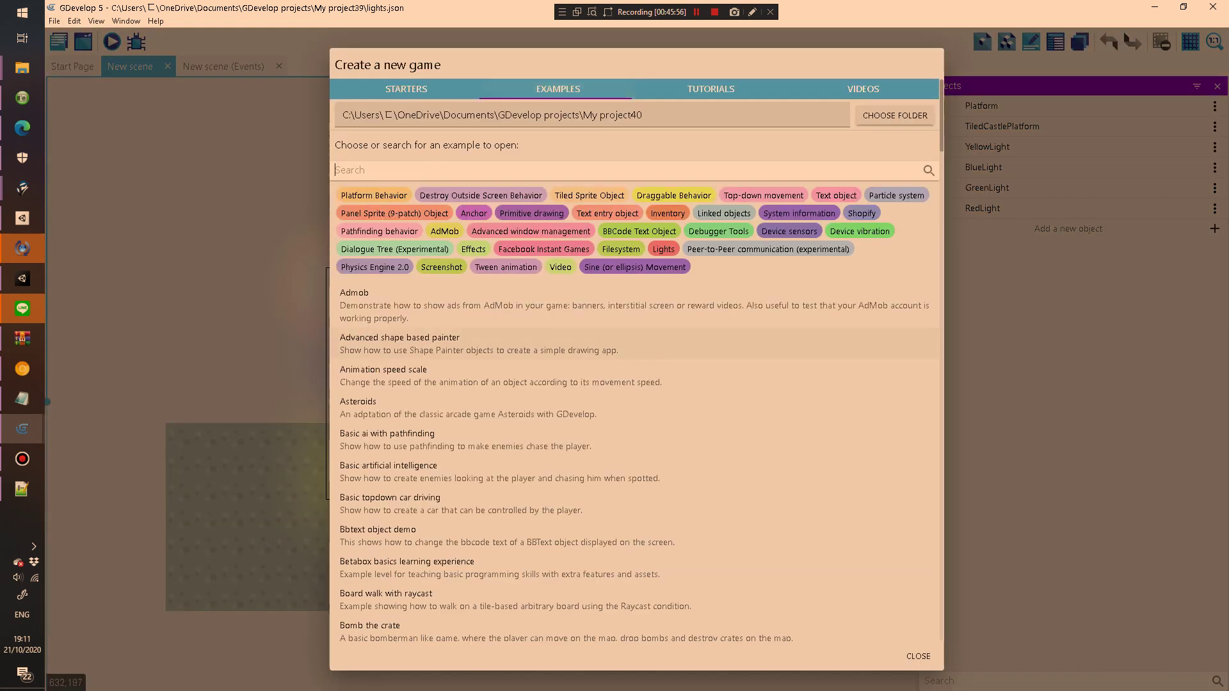
scroll(636, 358, "down", 10)
scroll(636, 314, "down", 3)
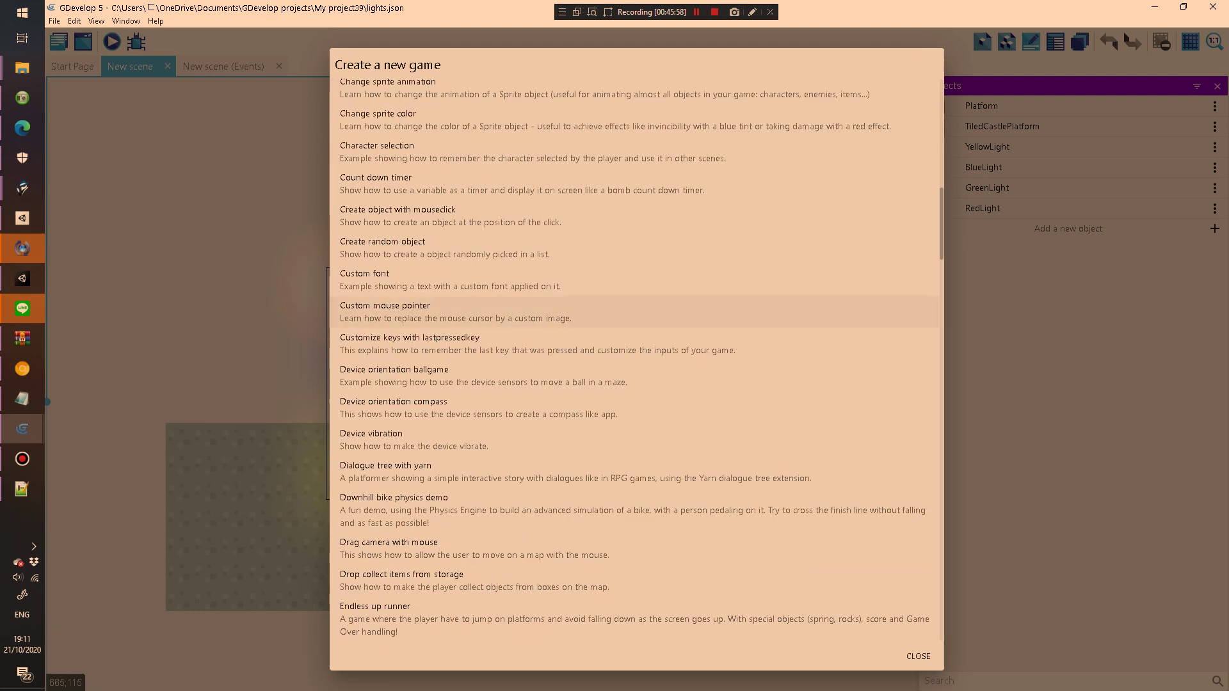
scroll(636, 320, "down", 7)
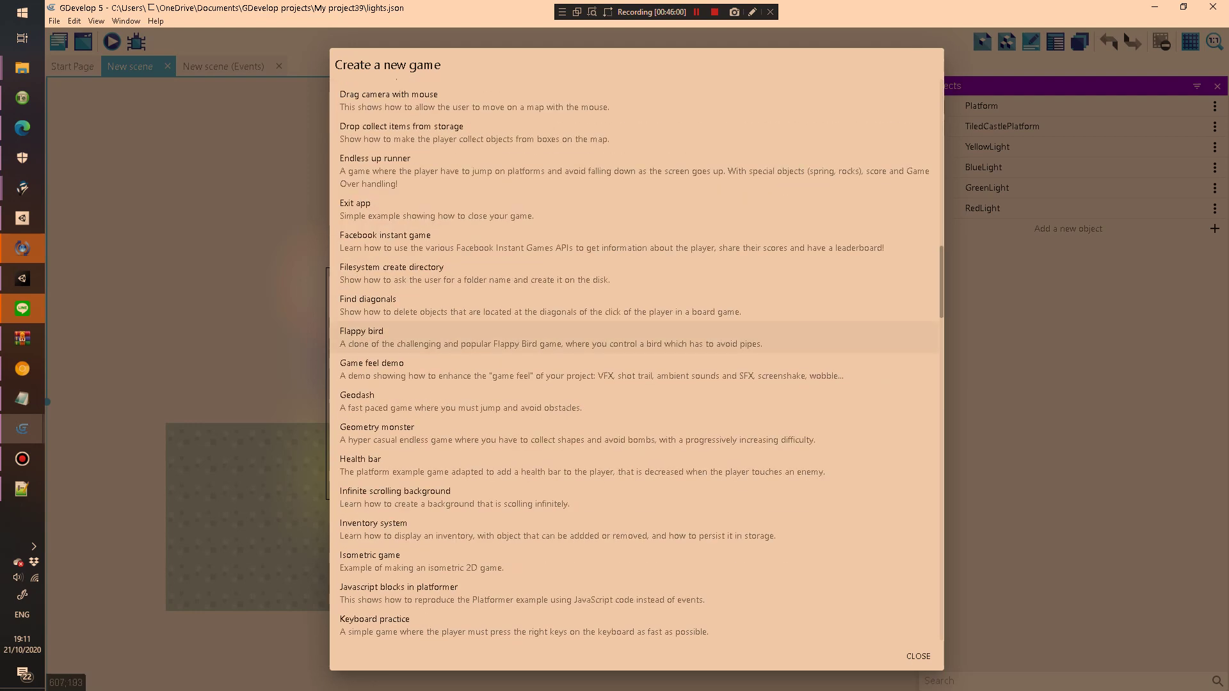
scroll(636, 371, "down", 2)
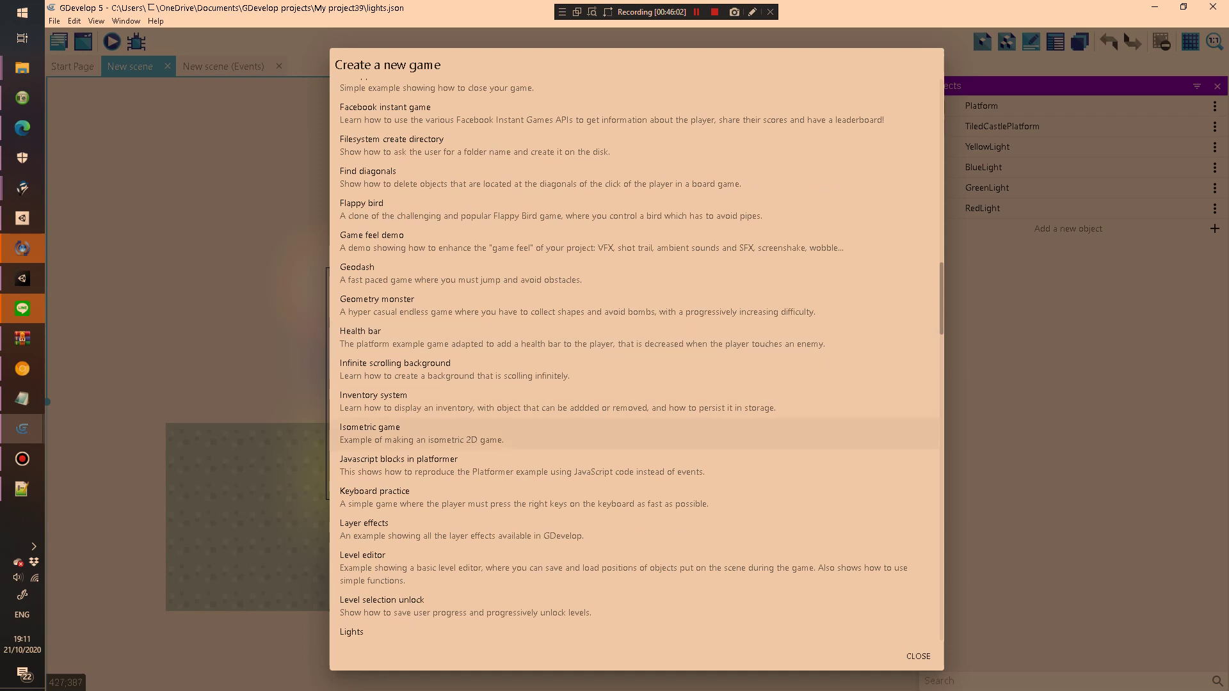
scroll(636, 371, "down", 3)
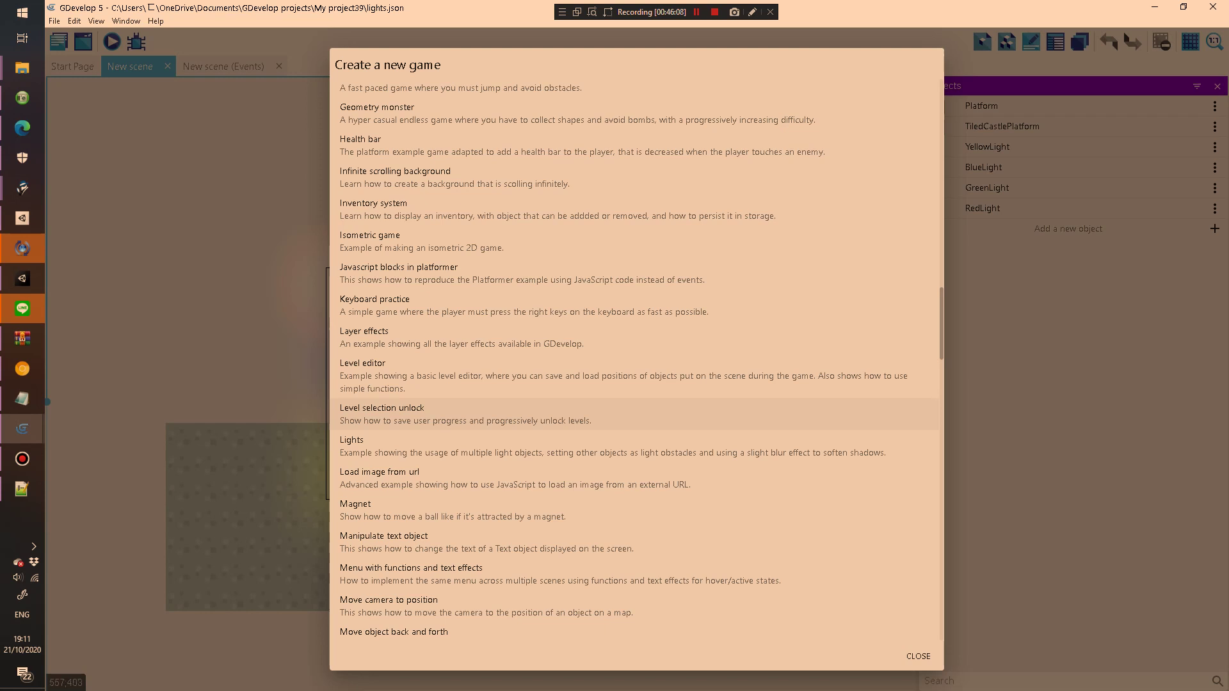
scroll(636, 384, "down", 2)
scroll(636, 416, "down", 2)
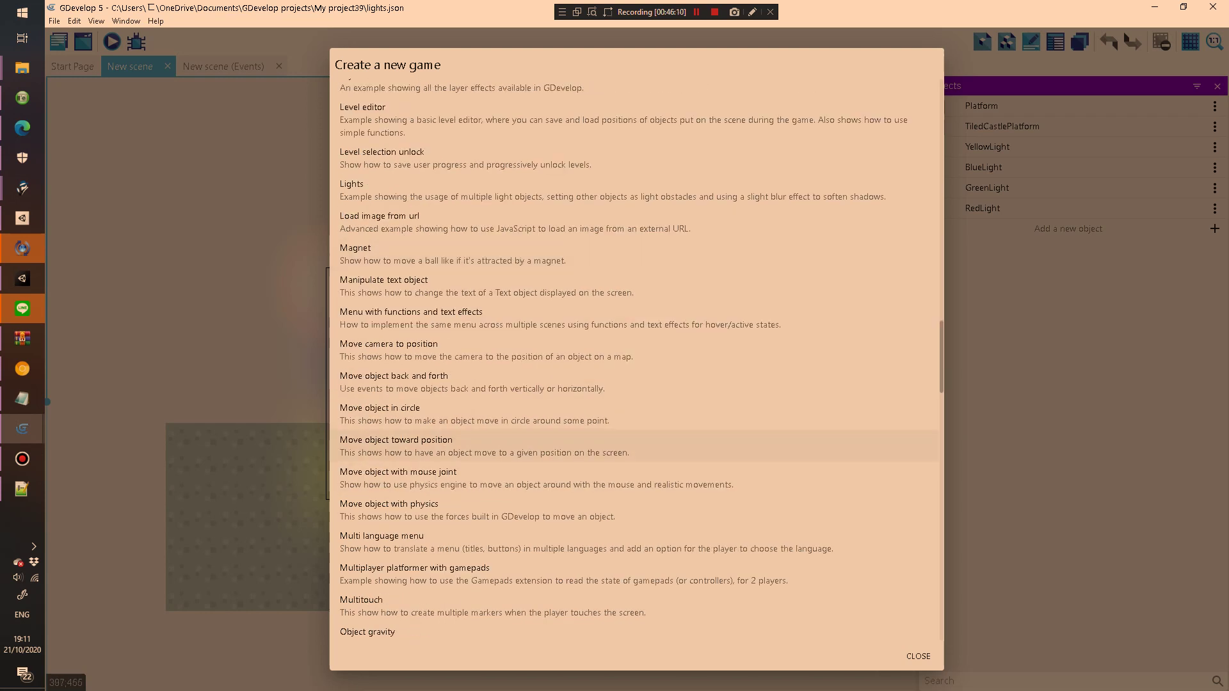
scroll(636, 449, "down", 3)
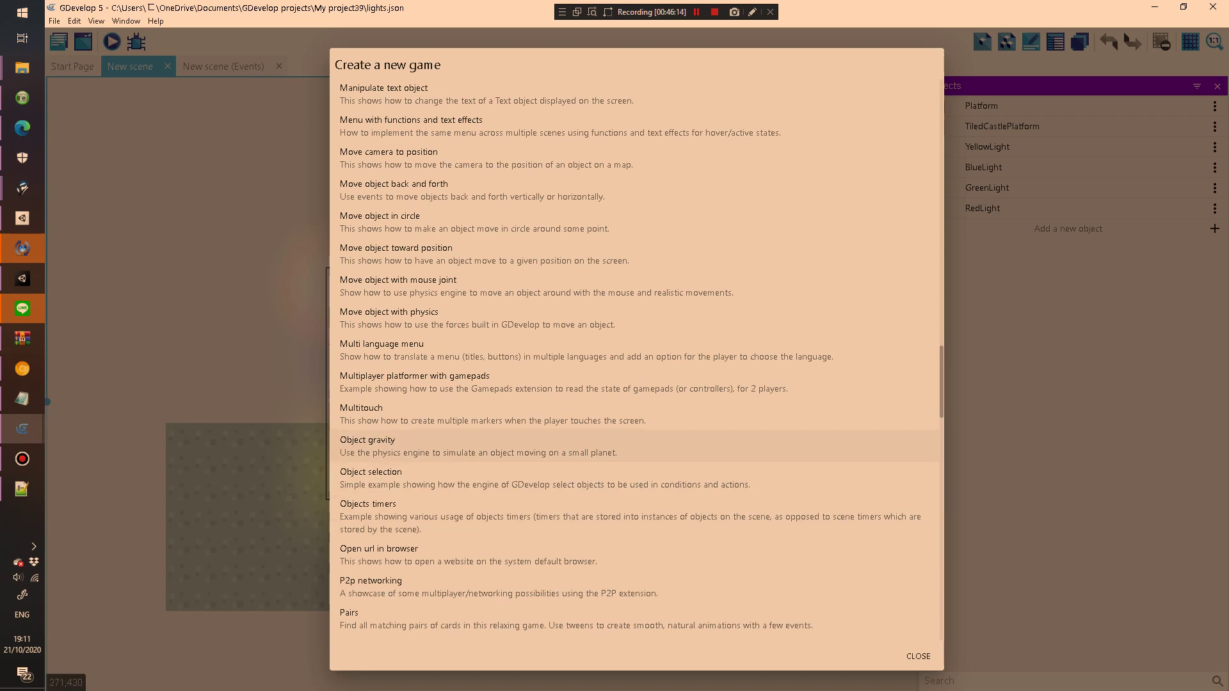
scroll(636, 446, "down", 4)
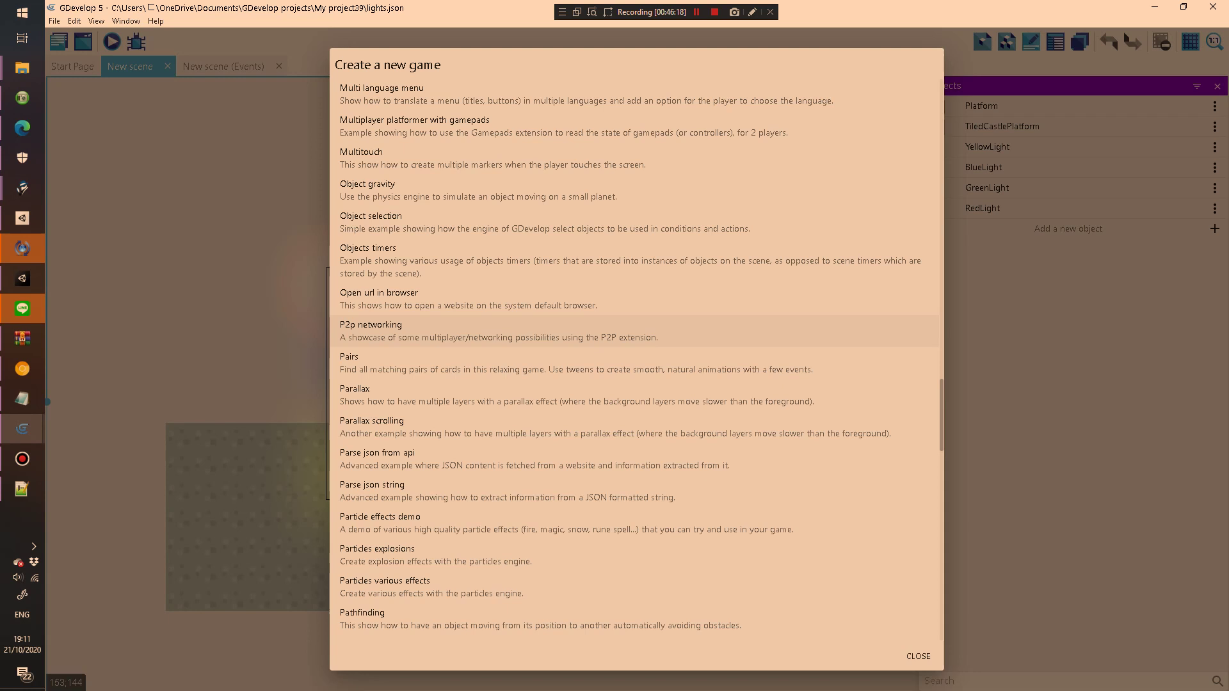
left_click(636, 331)
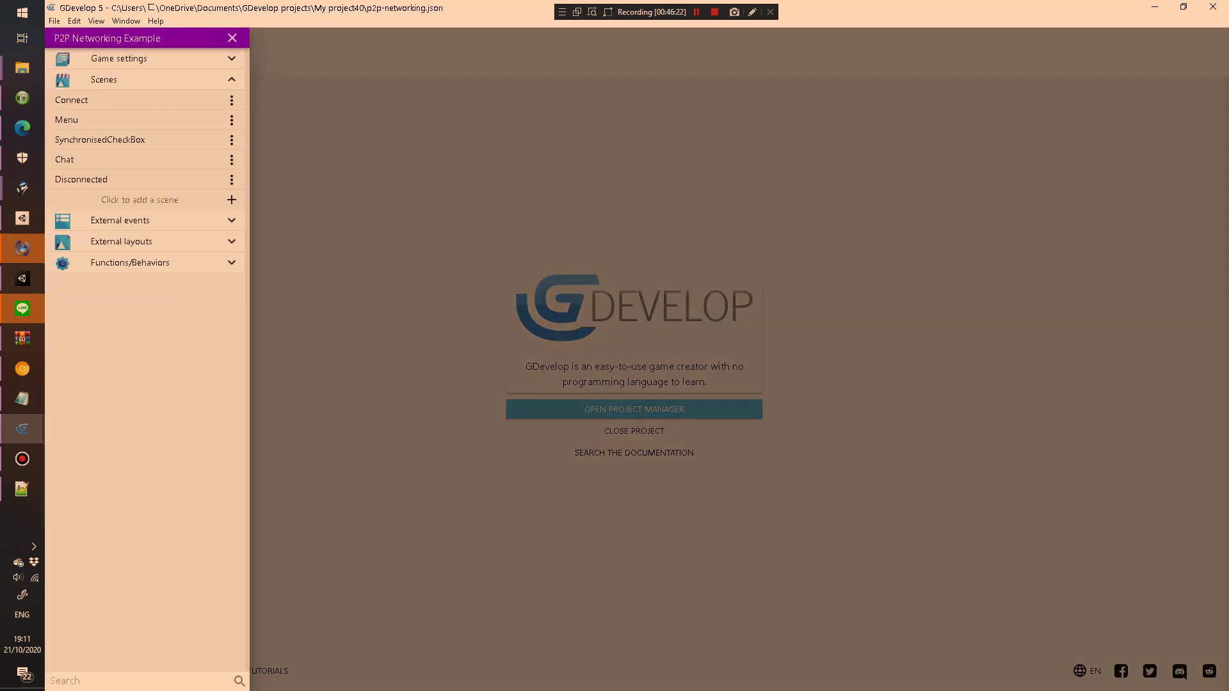
Step: Dismiss the project manager and run a preview of the P2P networking project's connection screen, closing it after viewing
key("Escape")
left_click(111, 41)
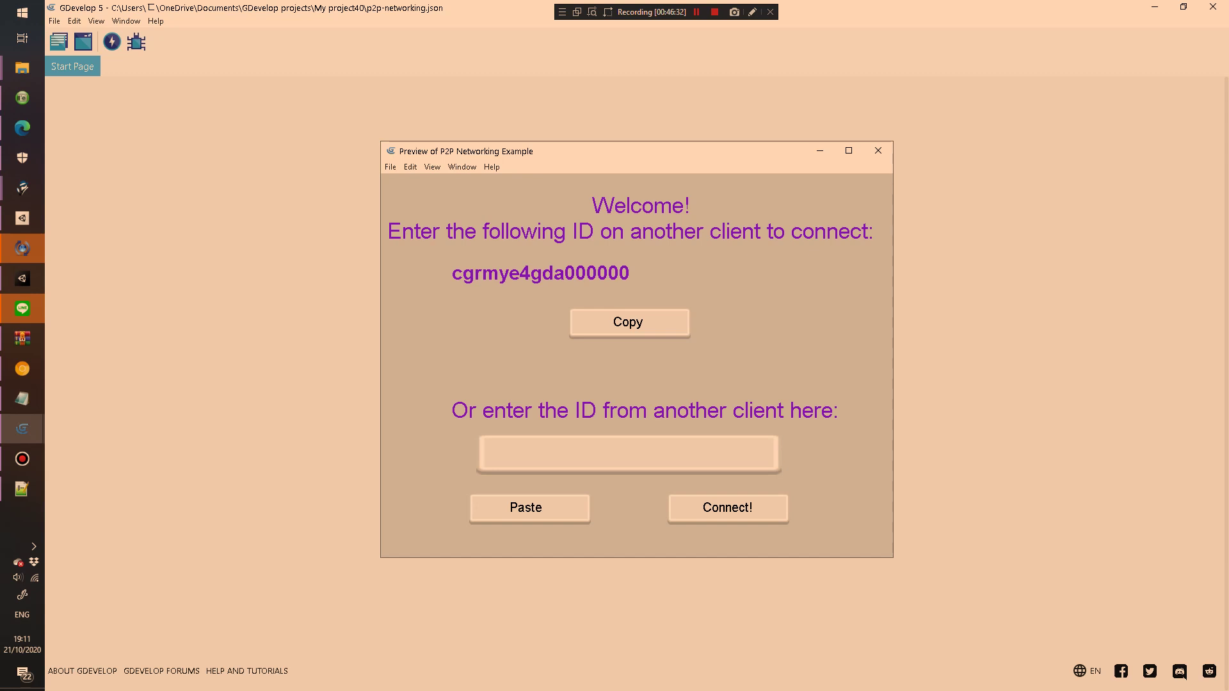
left_click(878, 151)
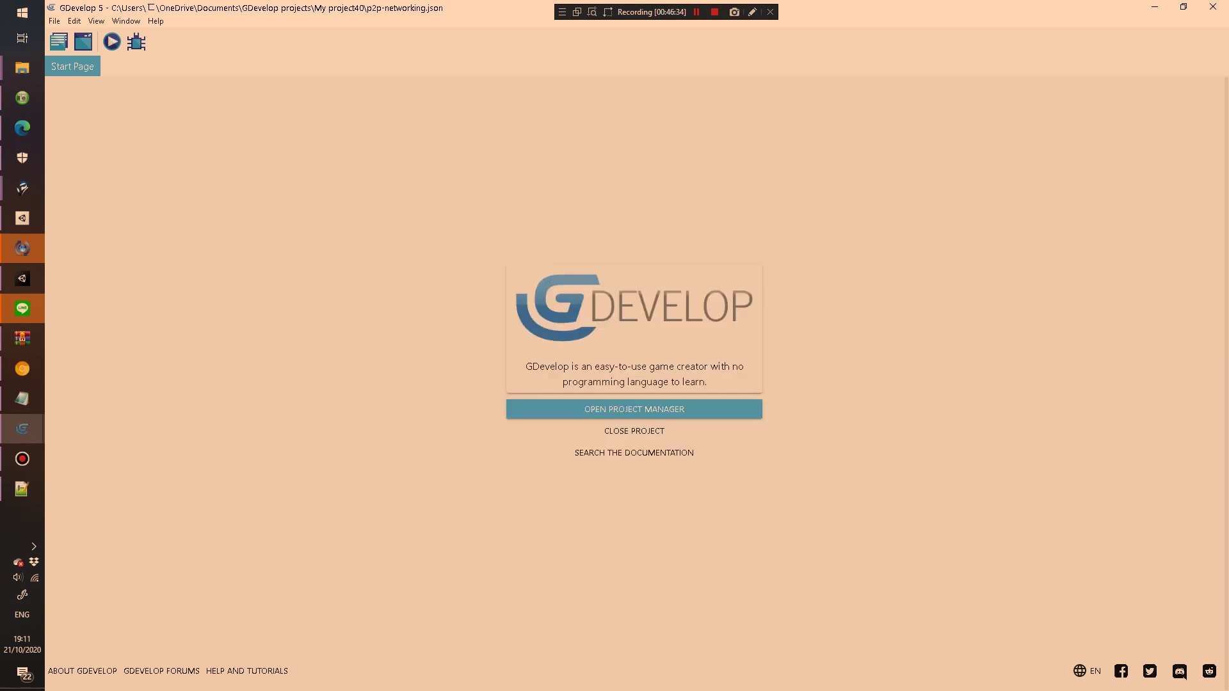
Step: Create a new project in the My project41 folder from the "Space invaders" example
key("alt+f")
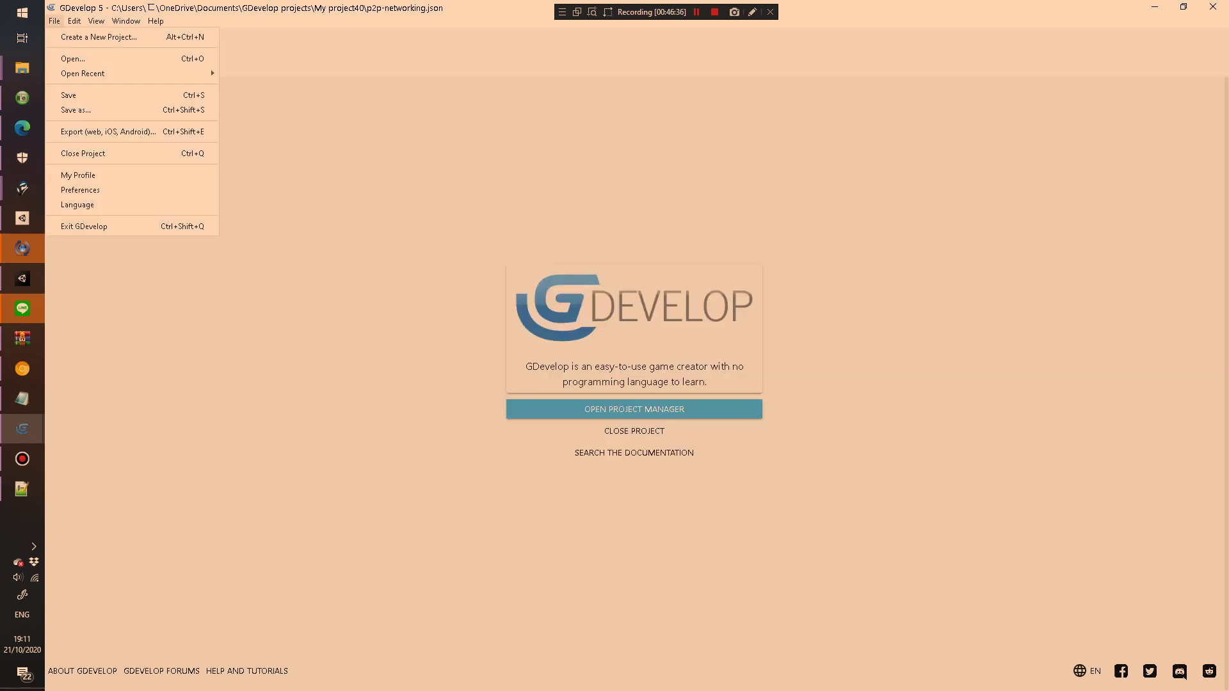
key("Down")
key("Return")
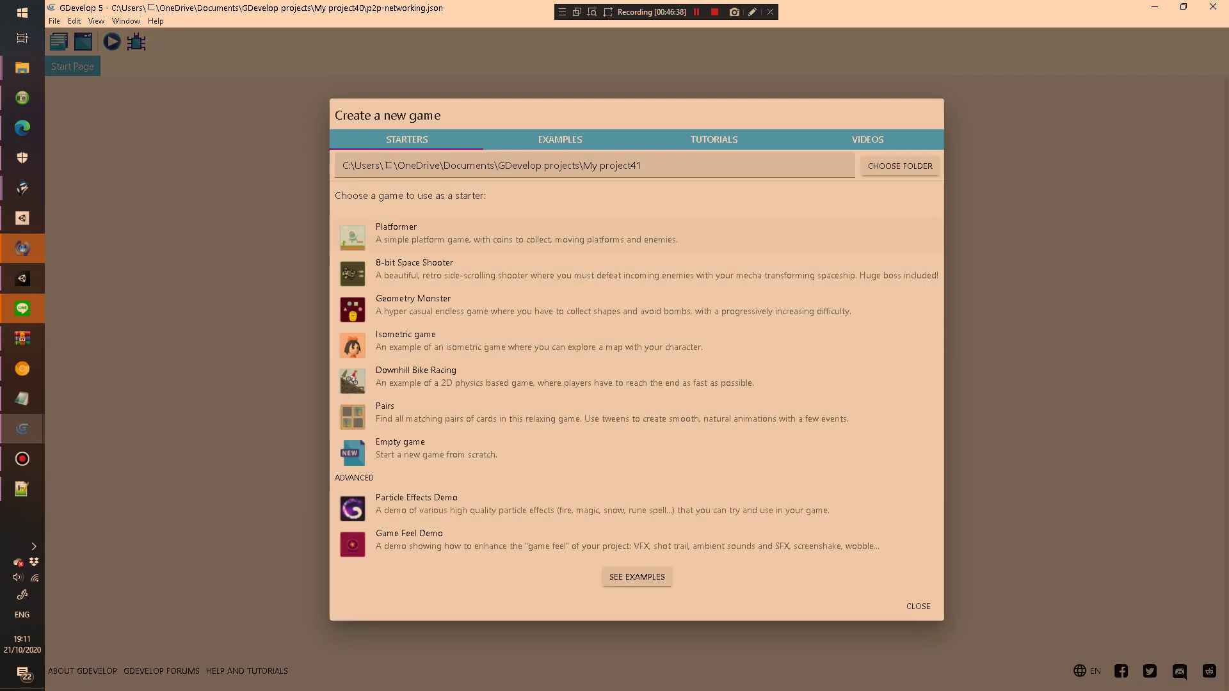
left_click(560, 140)
scroll(637, 359, "down", 9)
scroll(637, 349, "down", 20)
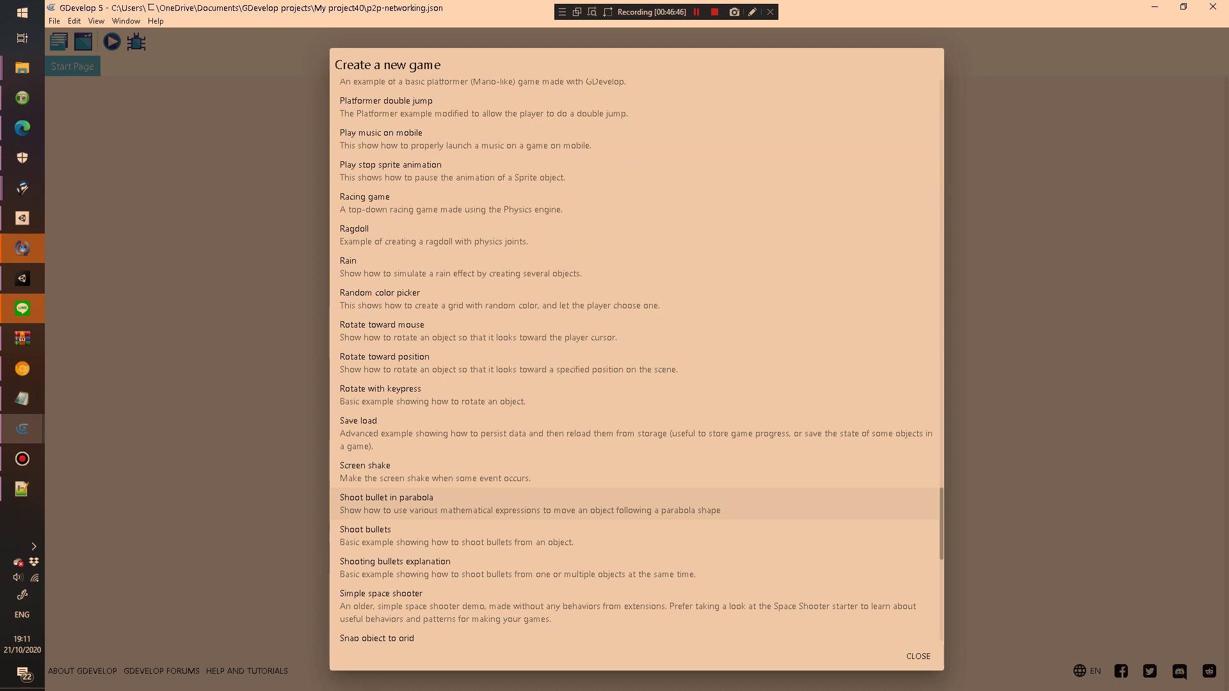
scroll(637, 512, "down", 3)
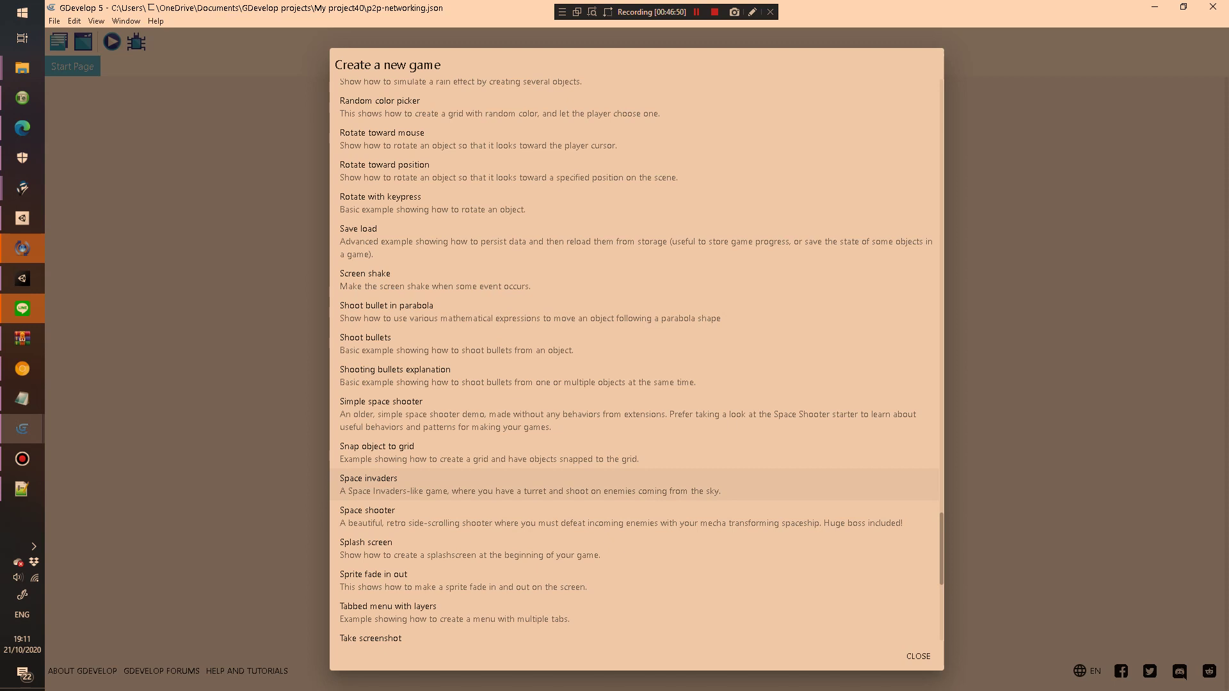
left_click(369, 485)
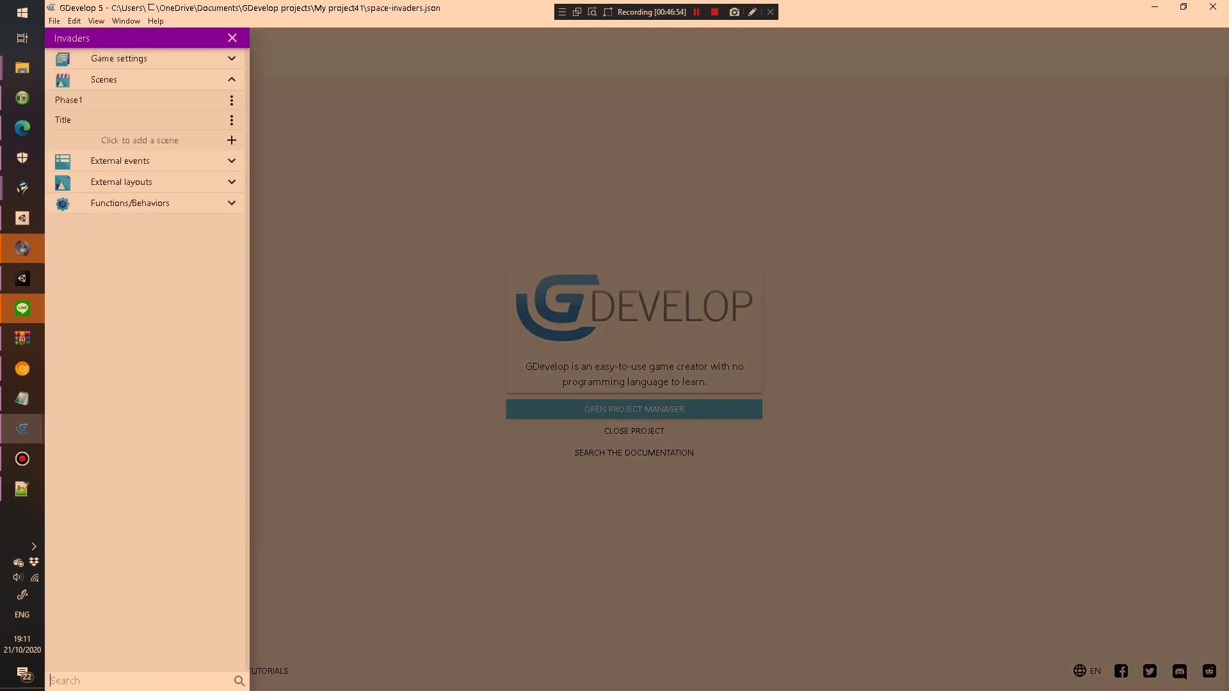
Step: Run a preview of Invaders with the project manager dismissed, and play by moving the ship sideways and shooting the rows of aliens
key("Escape")
key("F5")
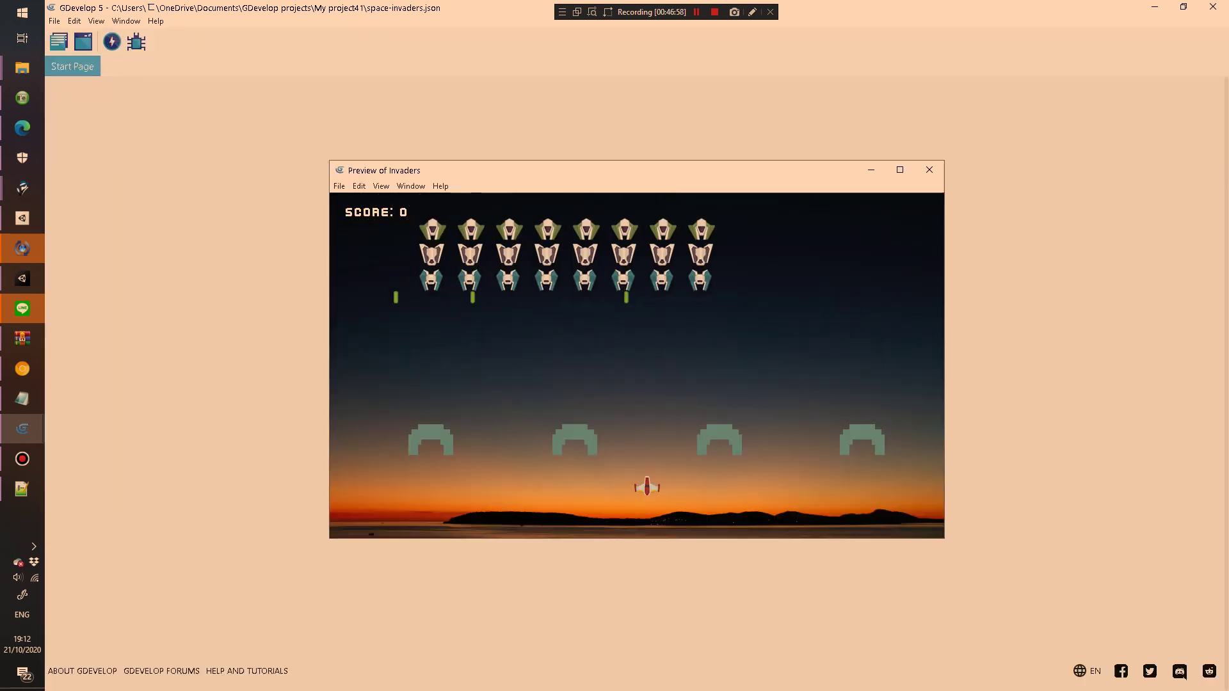
key("Left")
key("Left")
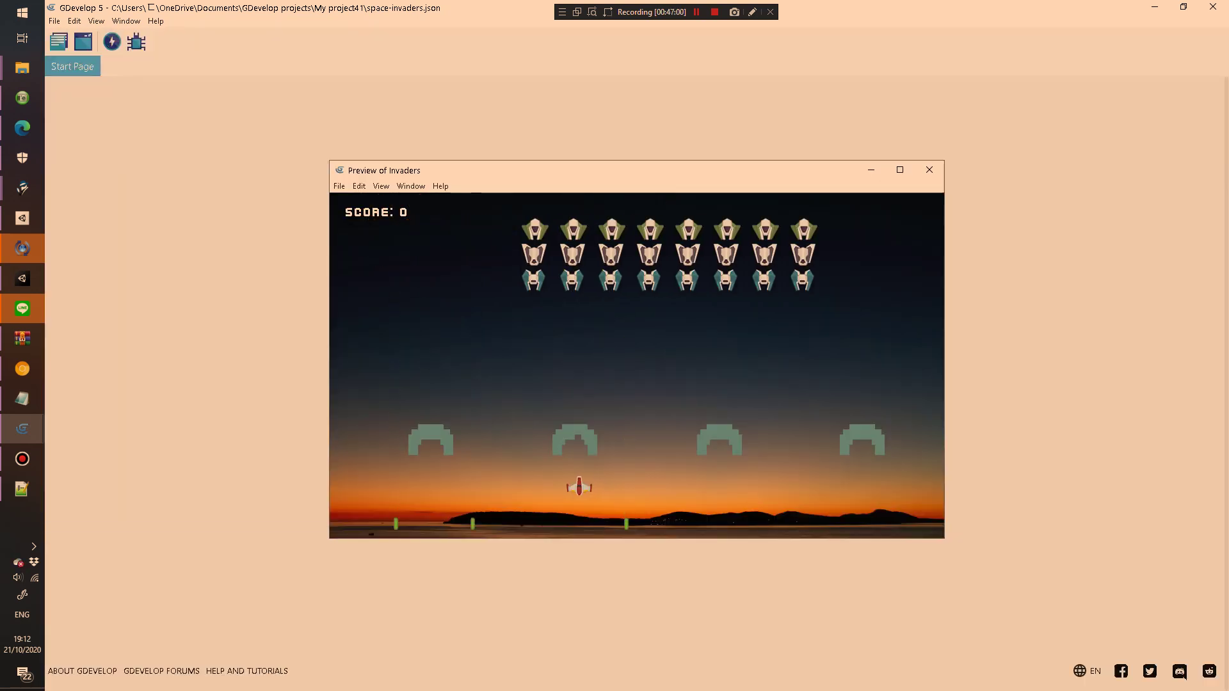
key("space")
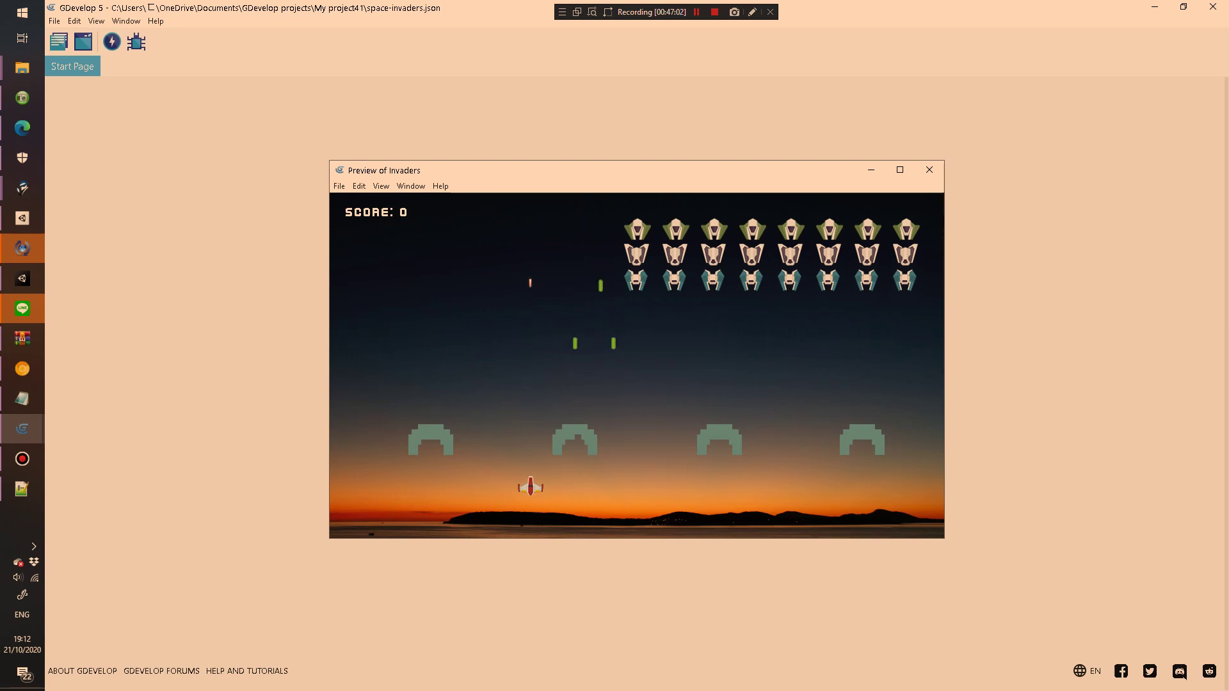
key("Right")
key("Right")
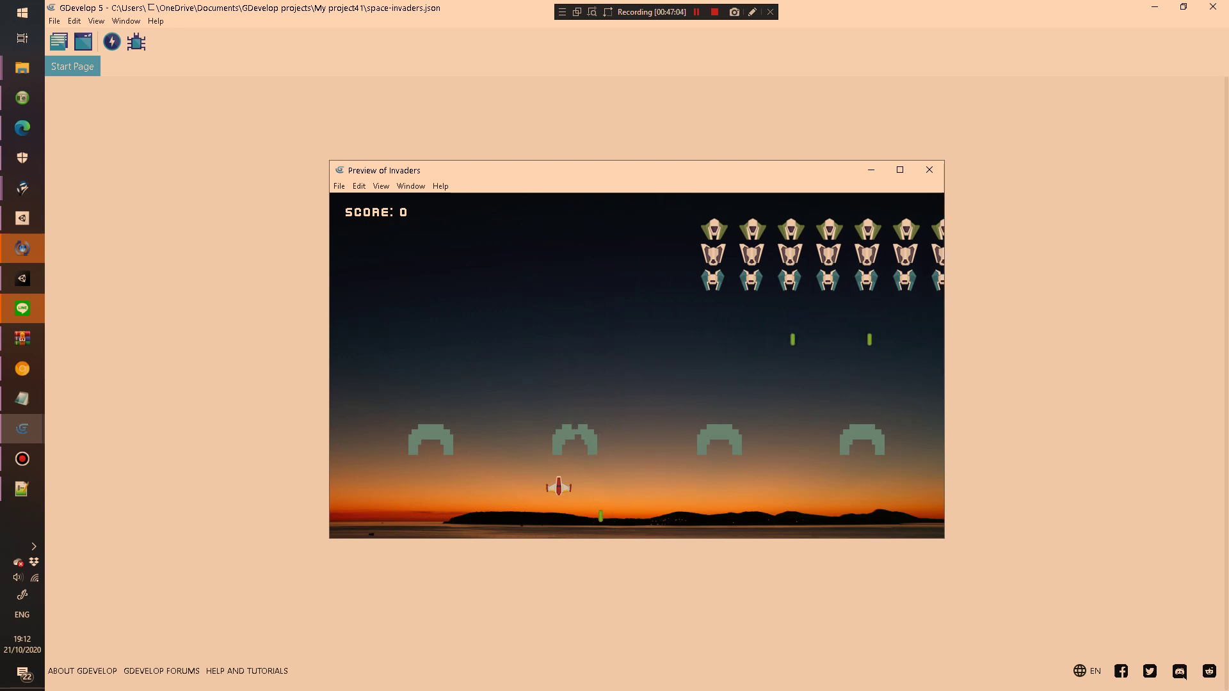
key("space")
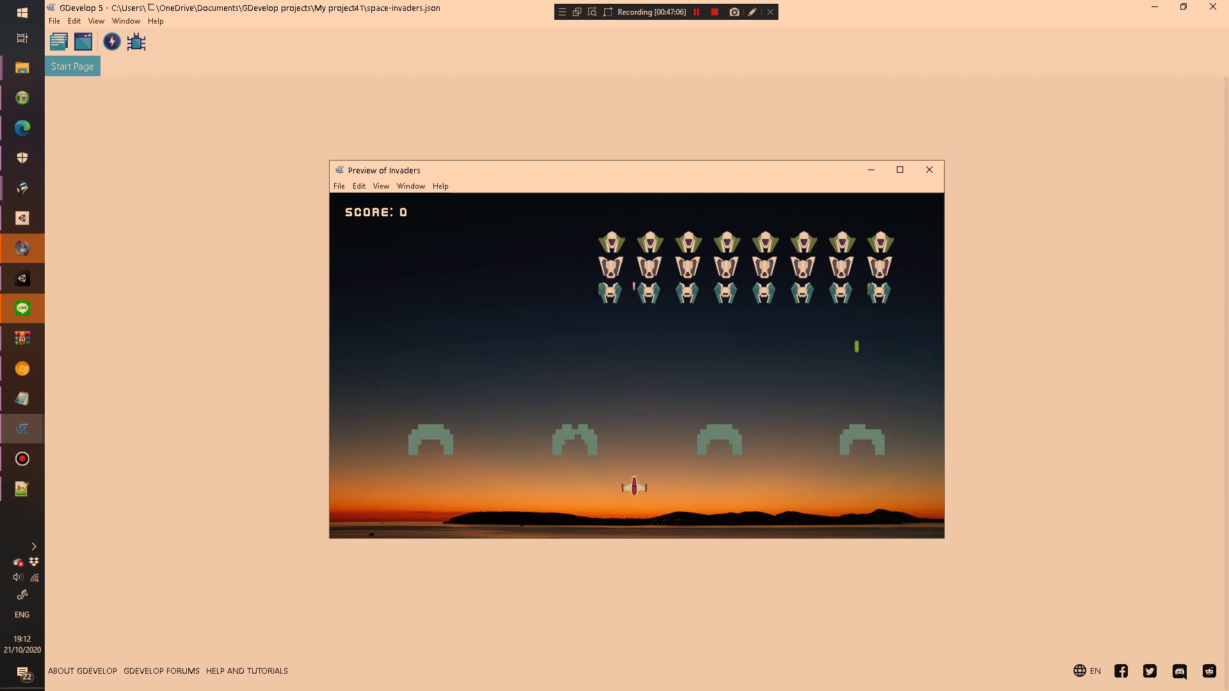
key("space")
key("Right")
key("Left")
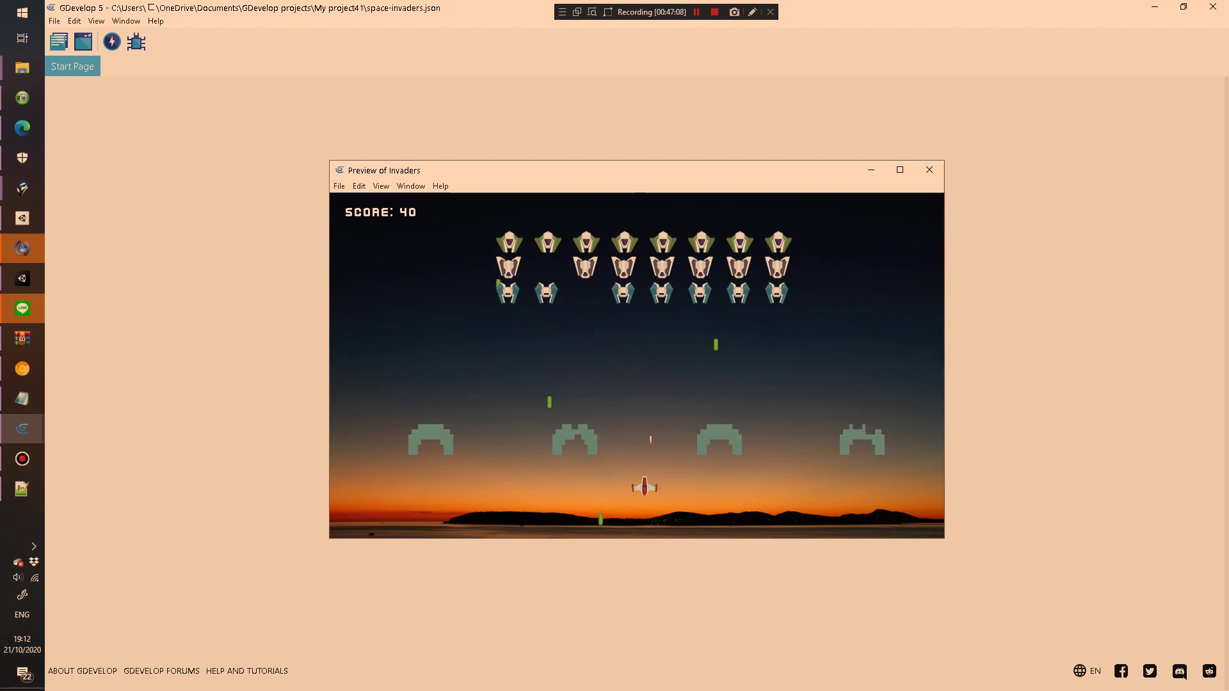
key("space")
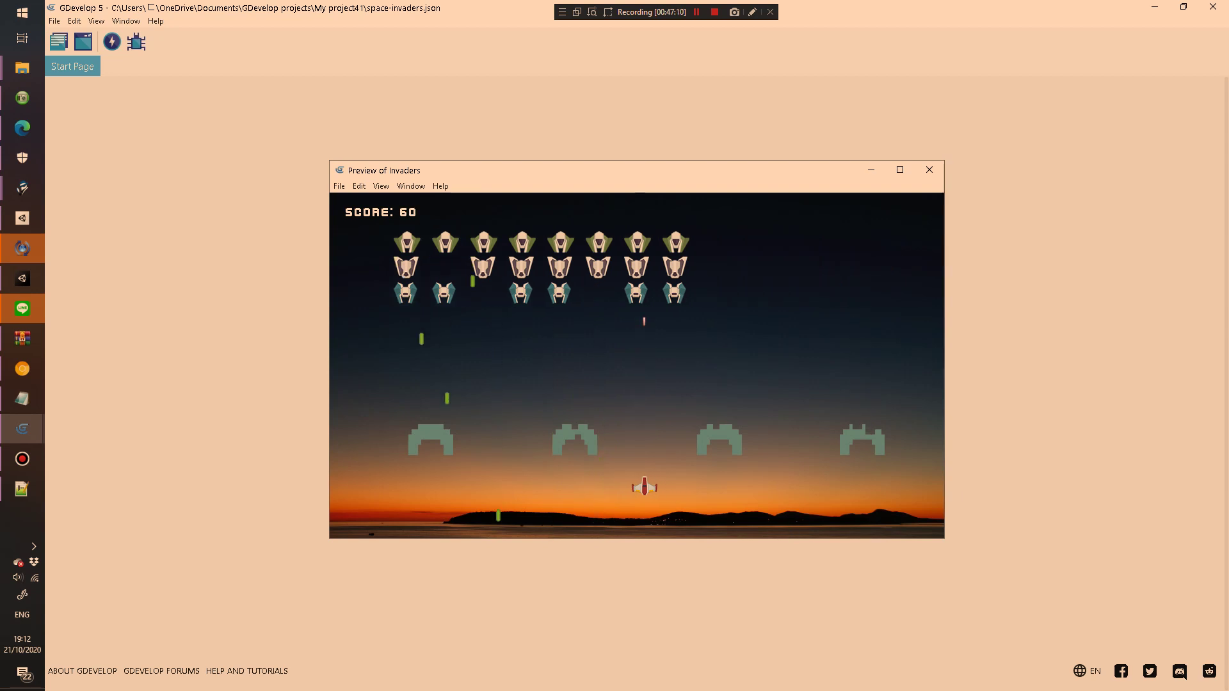
key("space")
key("Left")
key("Right")
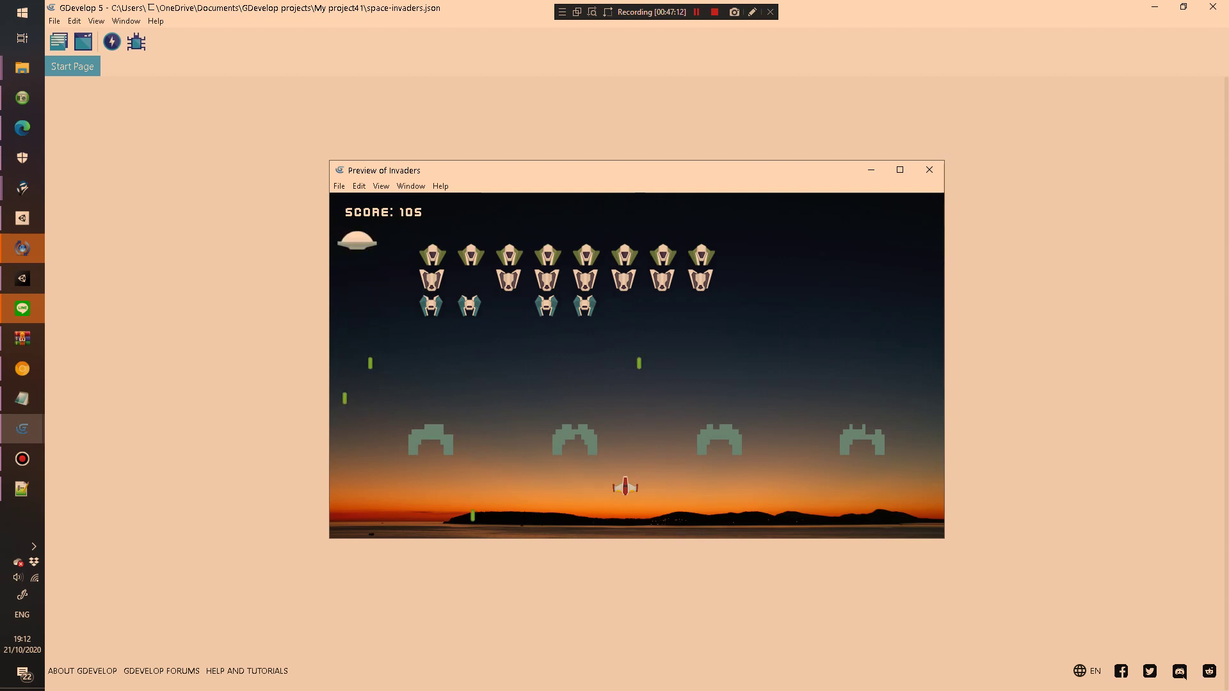
key("space")
key("Right")
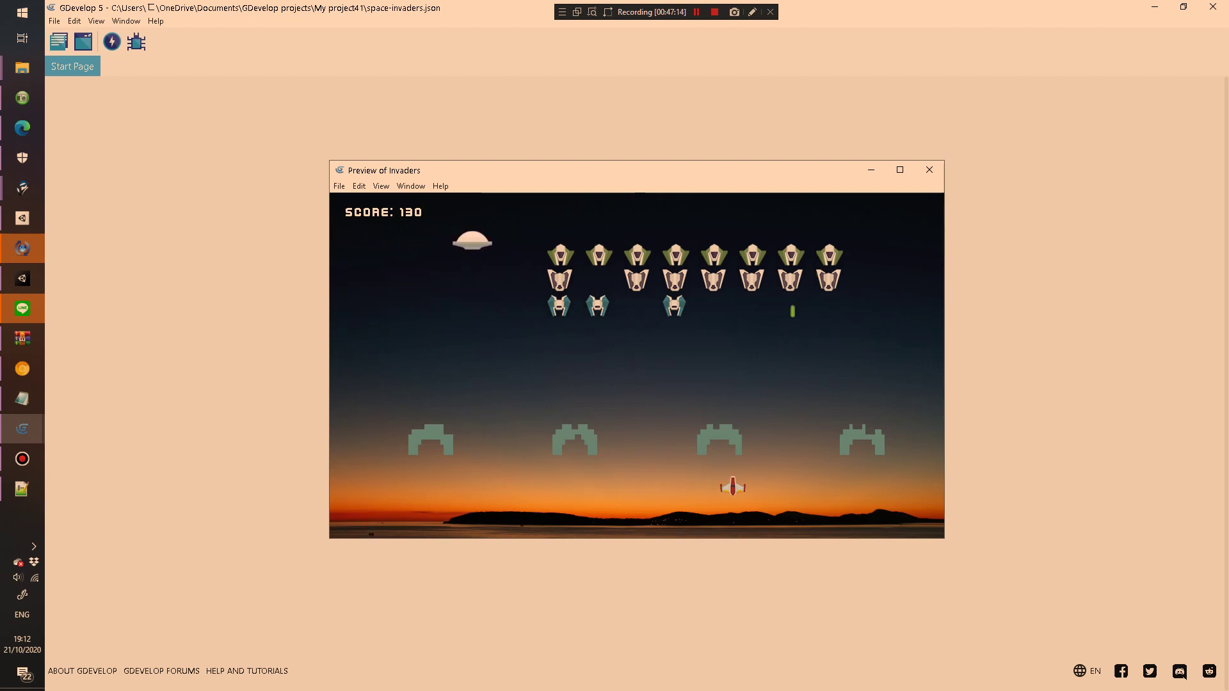
key("space")
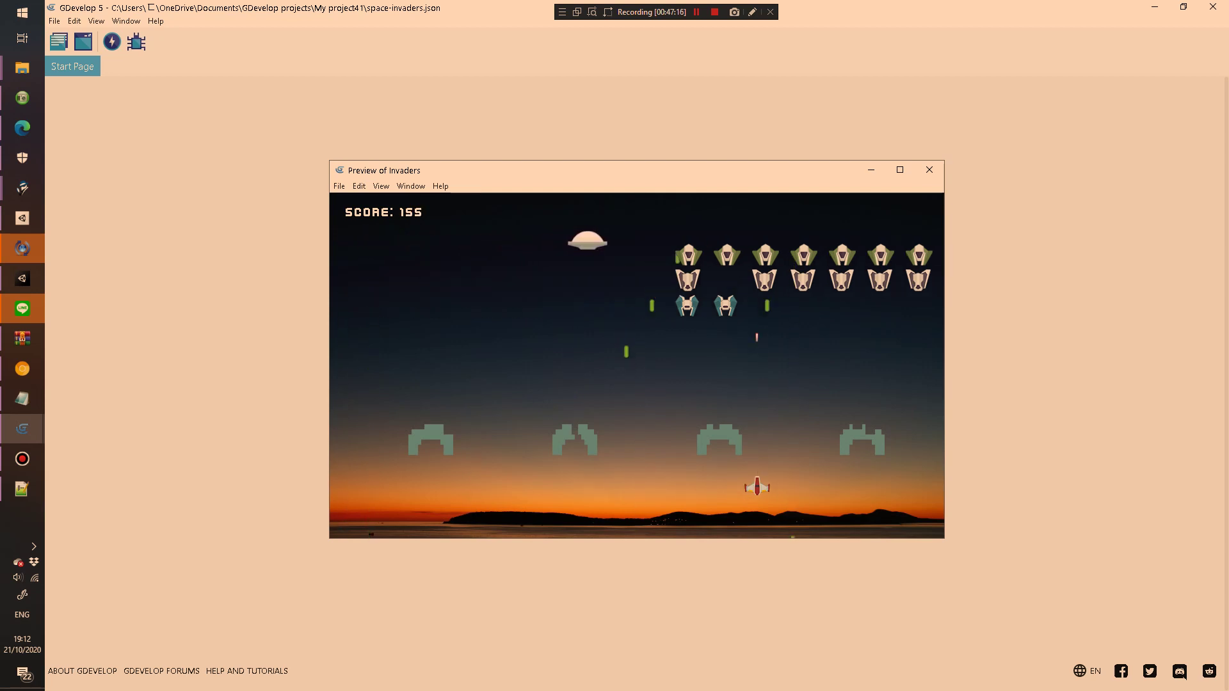
key("Left")
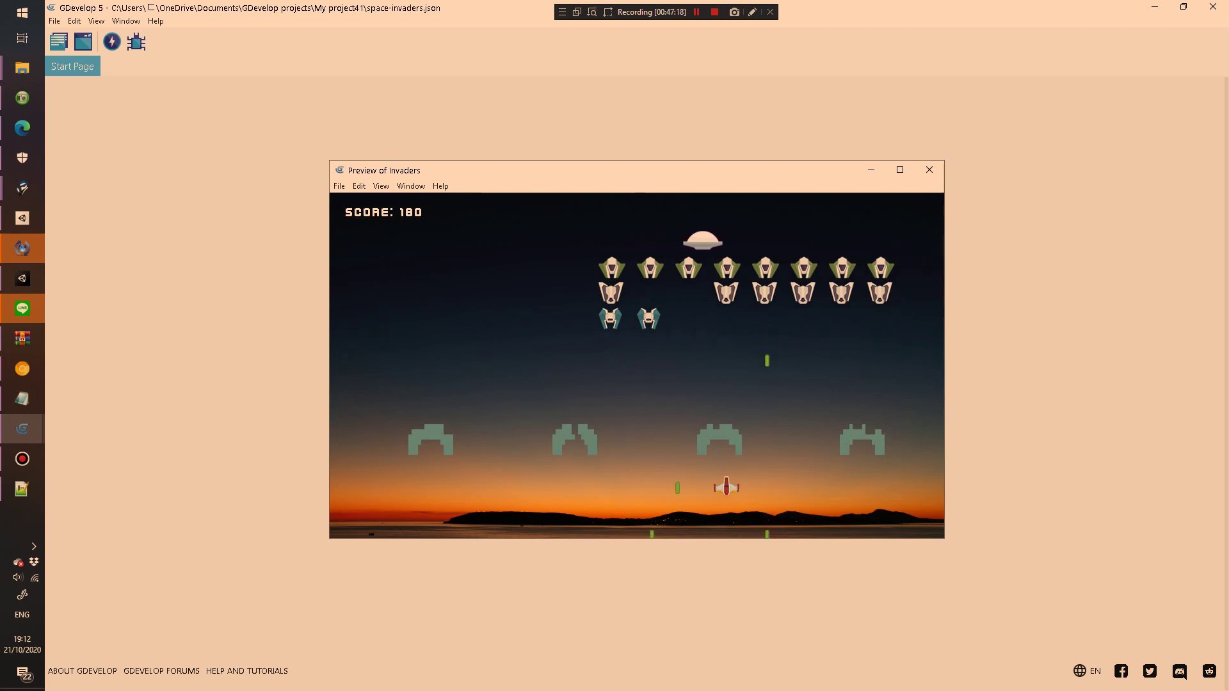
key("Left")
key("space")
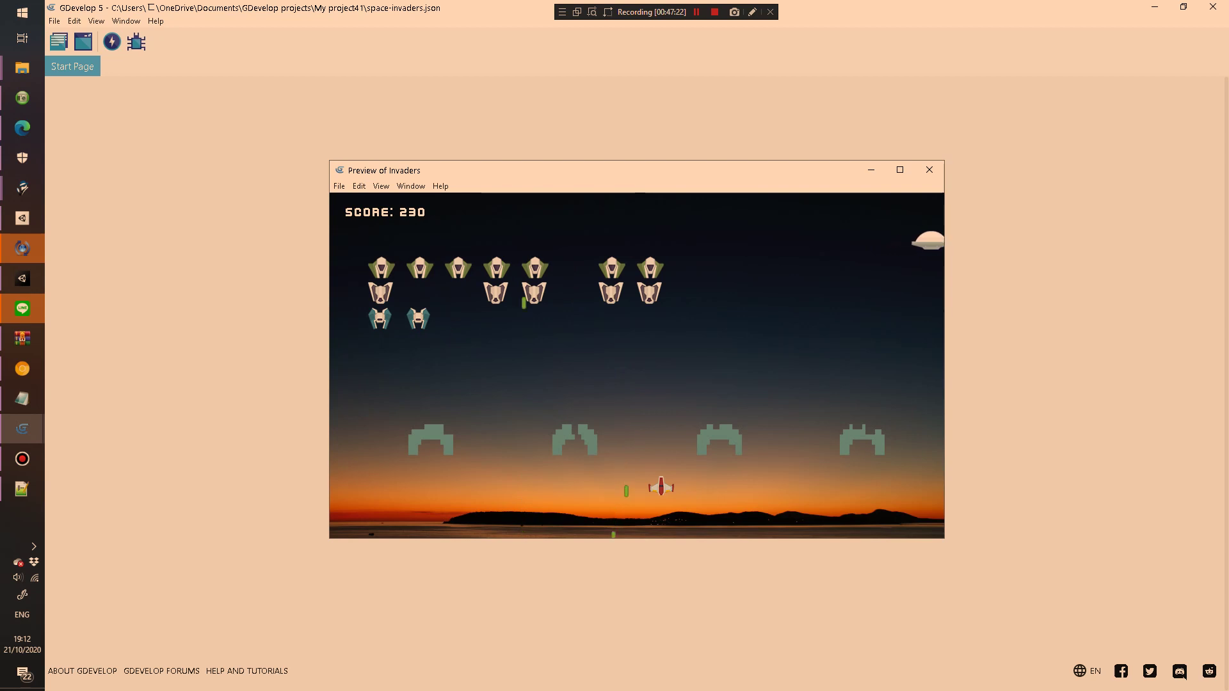
key("Left")
key("Right")
key("space")
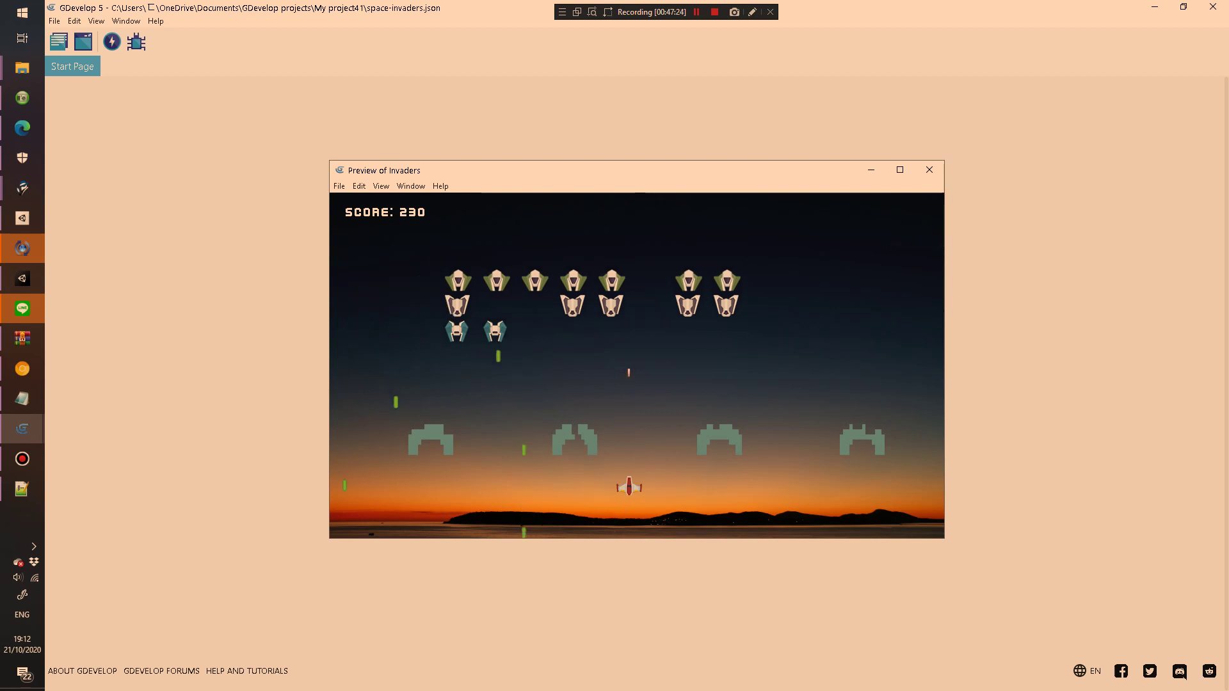
key("Right")
key("space")
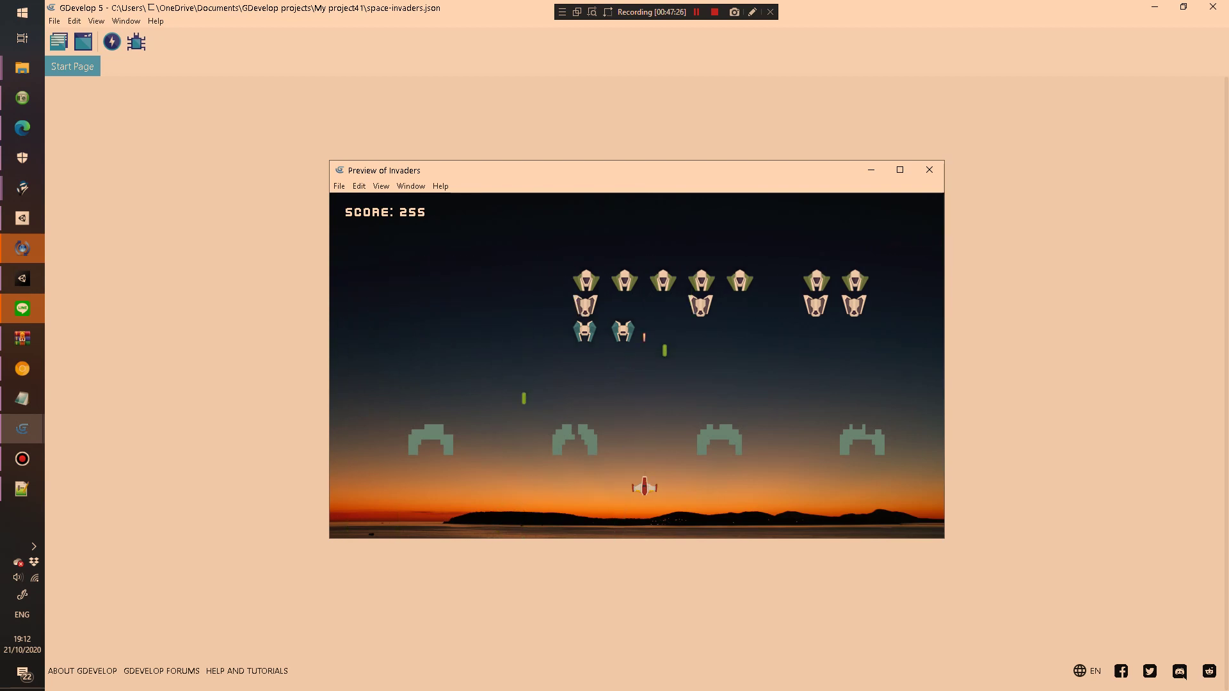
key("space")
key("Left")
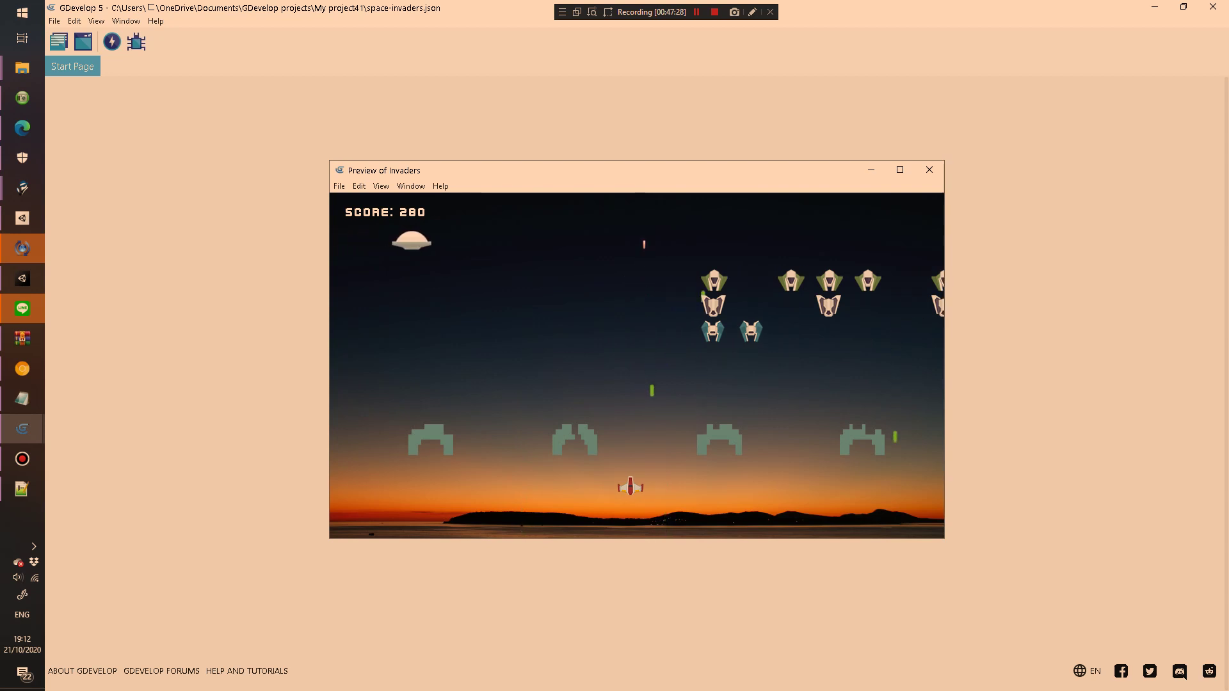
key("space")
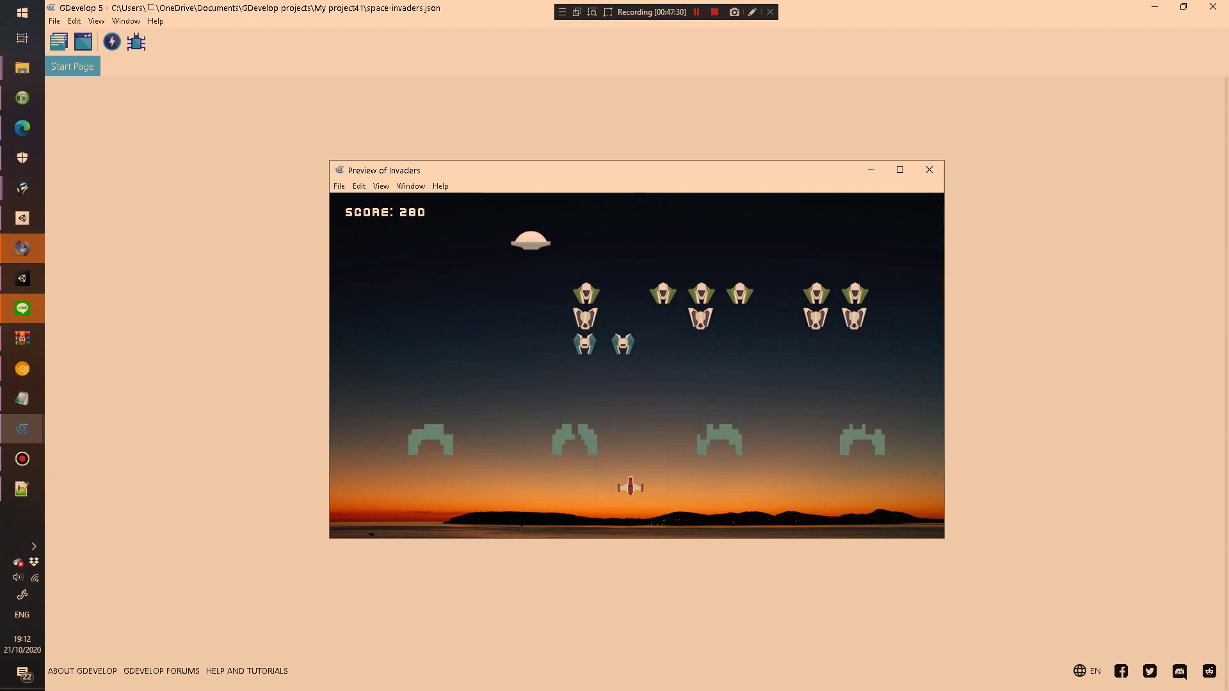
Step: Play another round of Invaders from its title screen, and close the preview after leaving full screen
key("space")
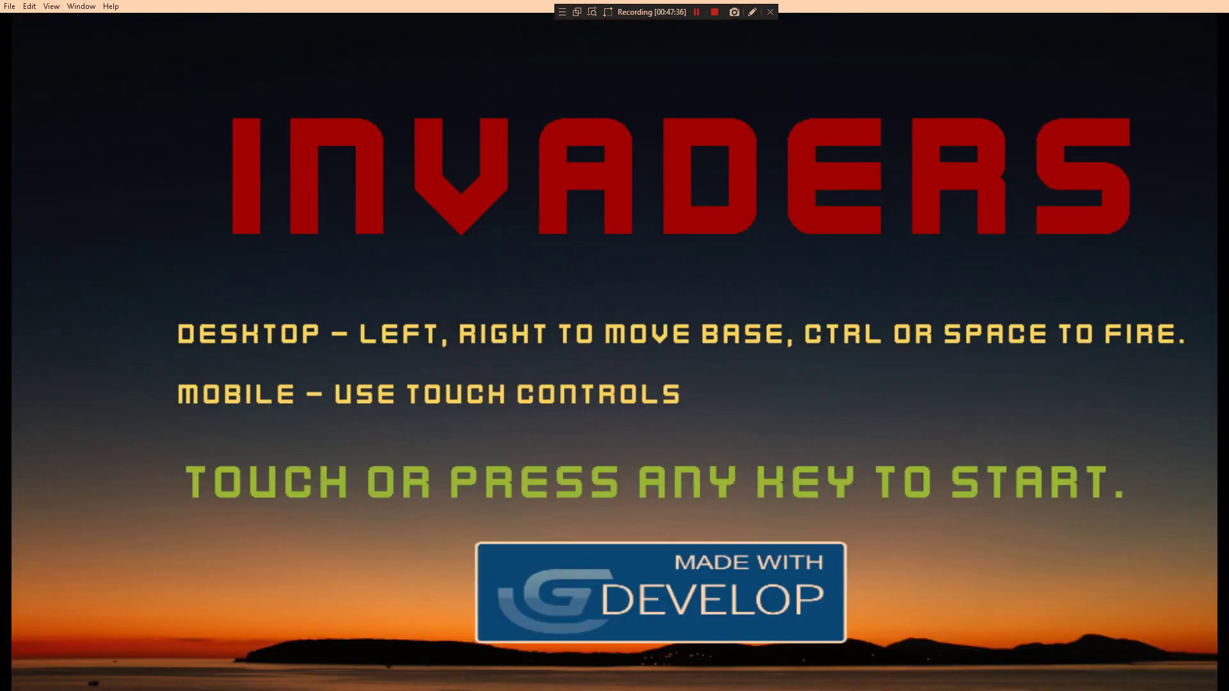
key("space")
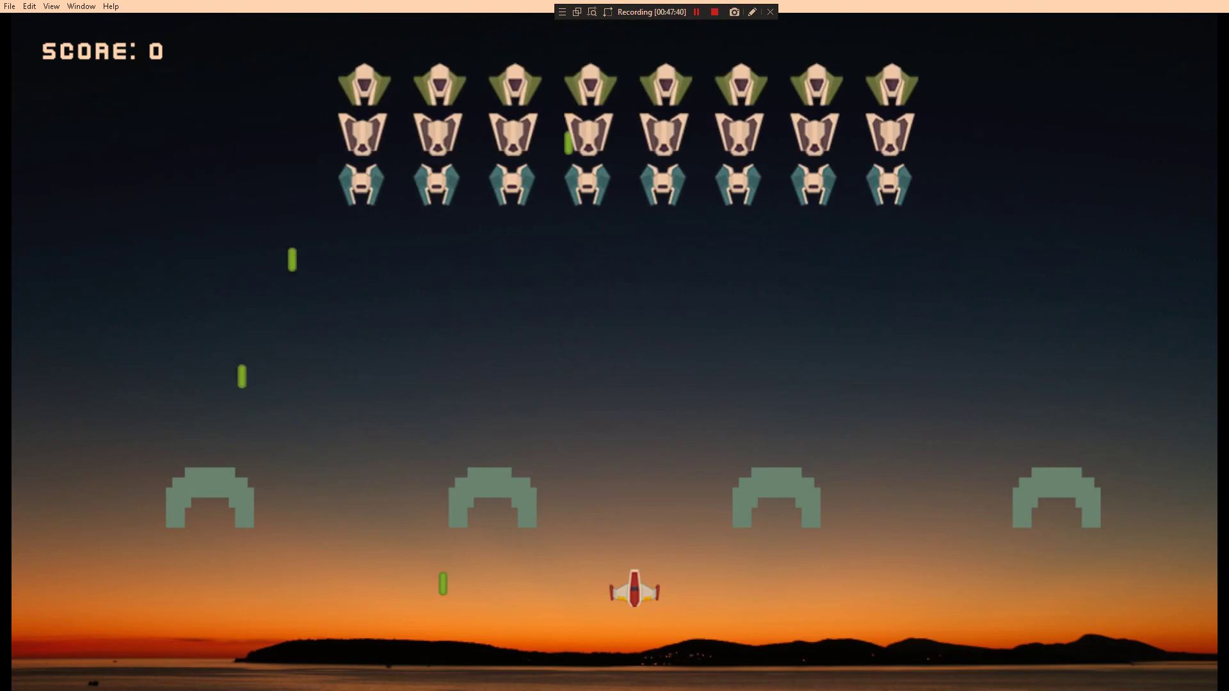
key("alt+v")
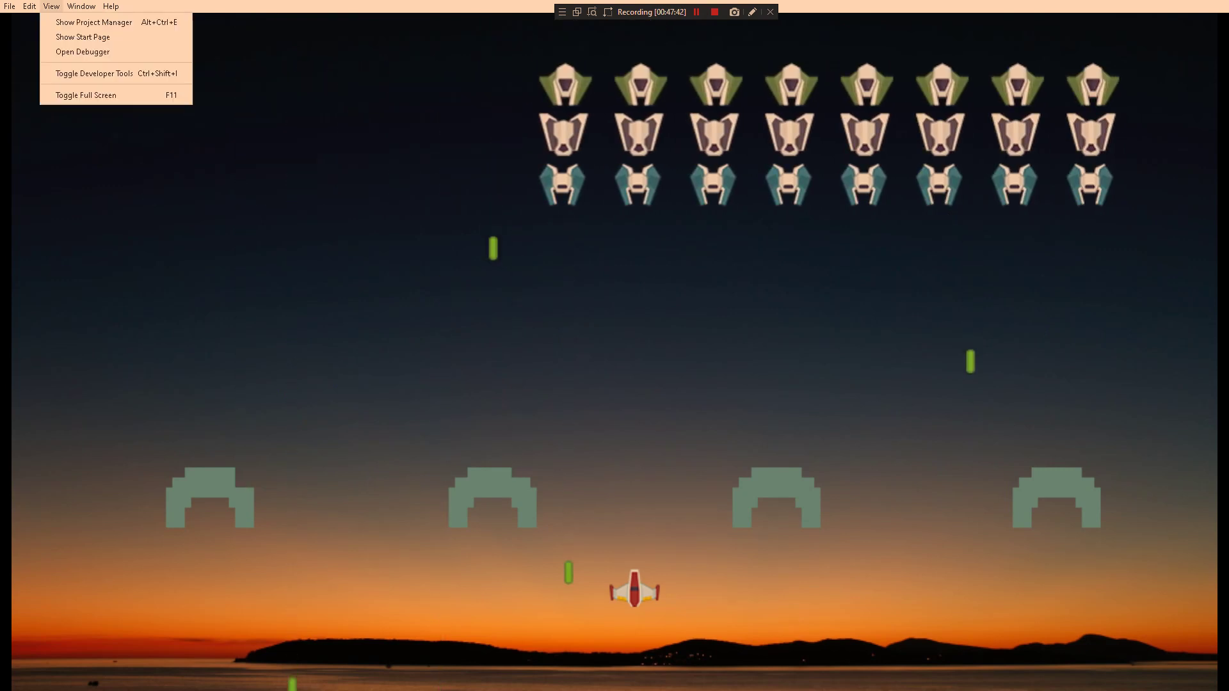
key("Down")
key("Down")
key("Down")
key("Down")
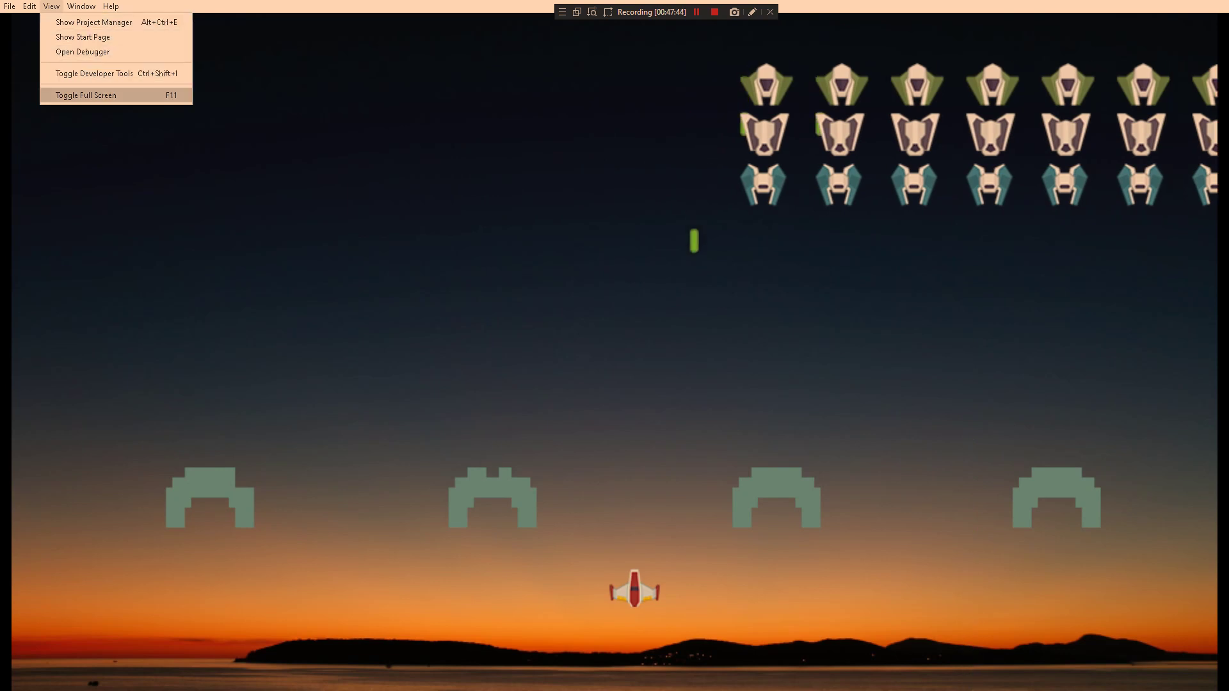
key("Return")
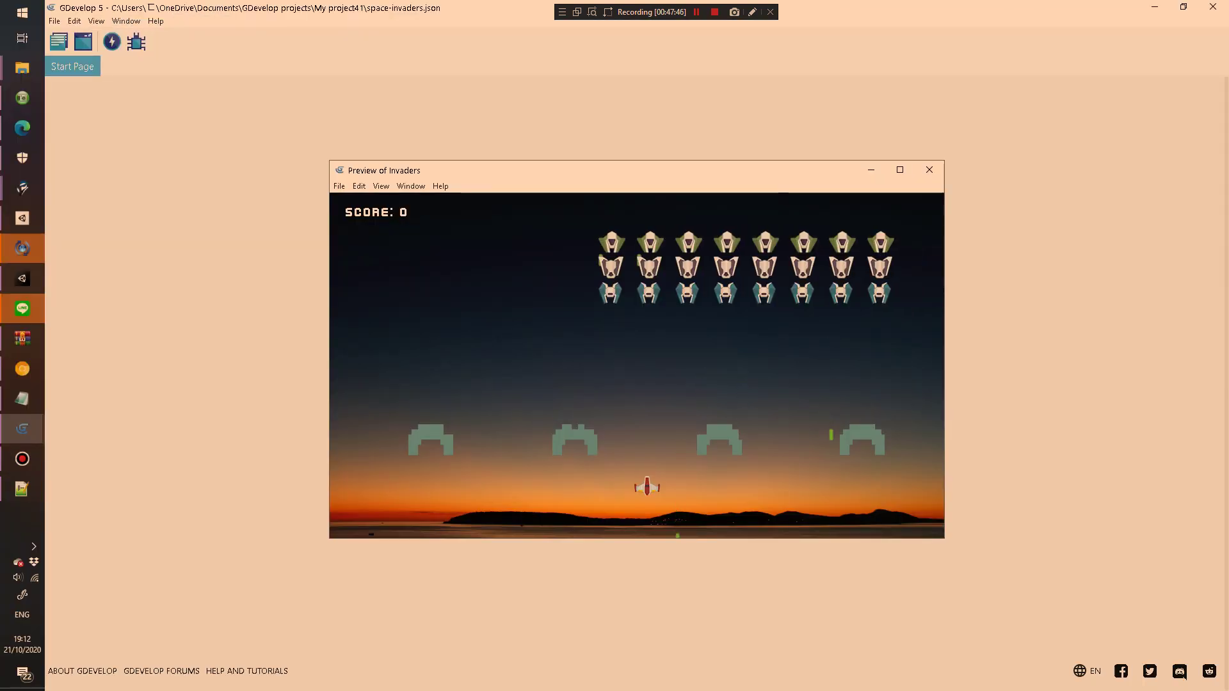
key("alt+F4")
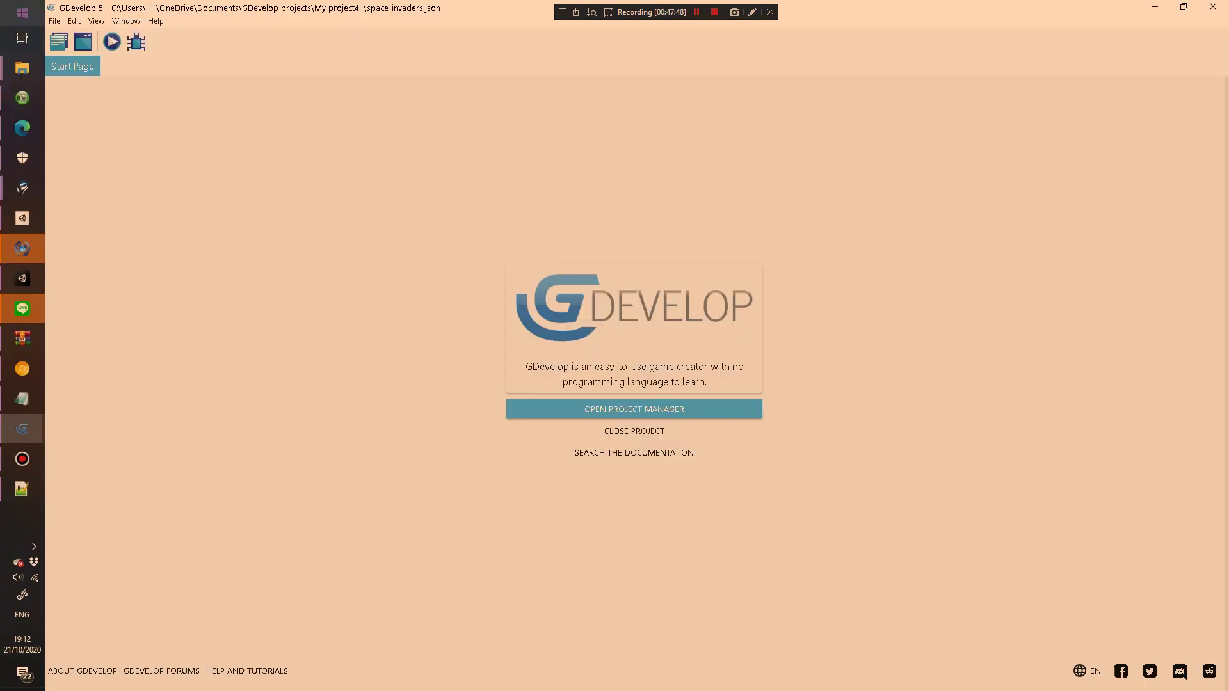
Step: Create a new project in the My project42 folder from the "Space shooter" example
key("alt+f")
key("Down")
key("Return")
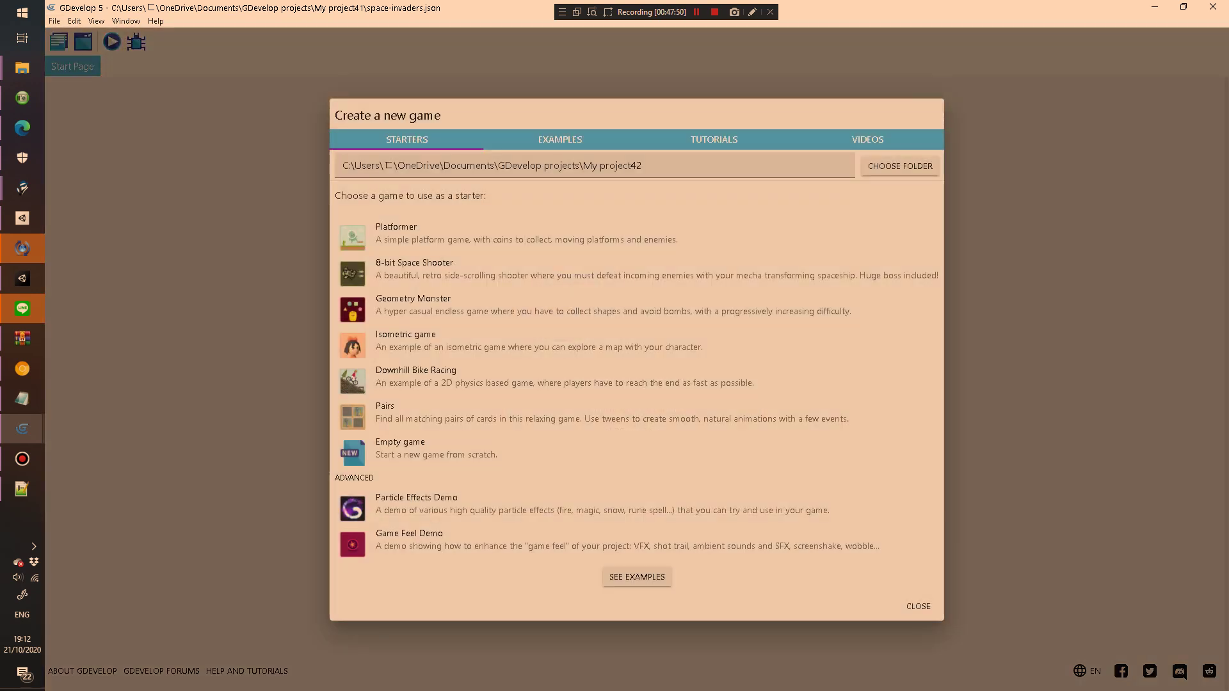
key("Right")
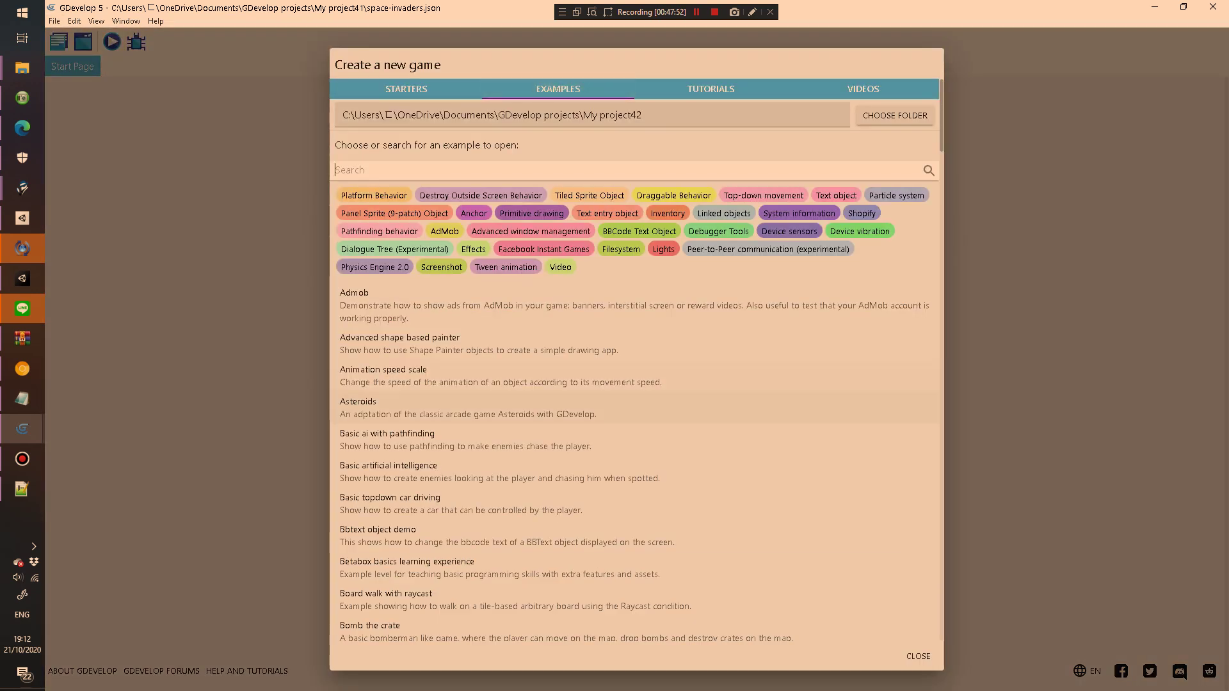
scroll(633, 427, "down", 20)
scroll(633, 423, "down", 15)
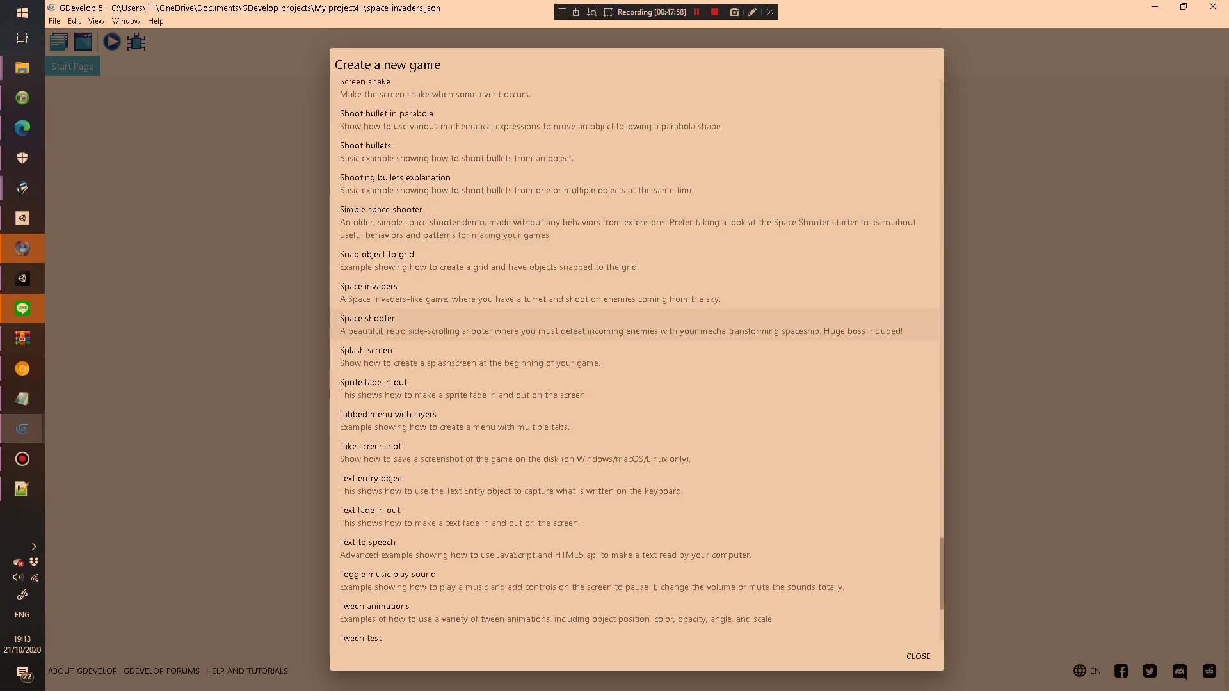
left_click(487, 325)
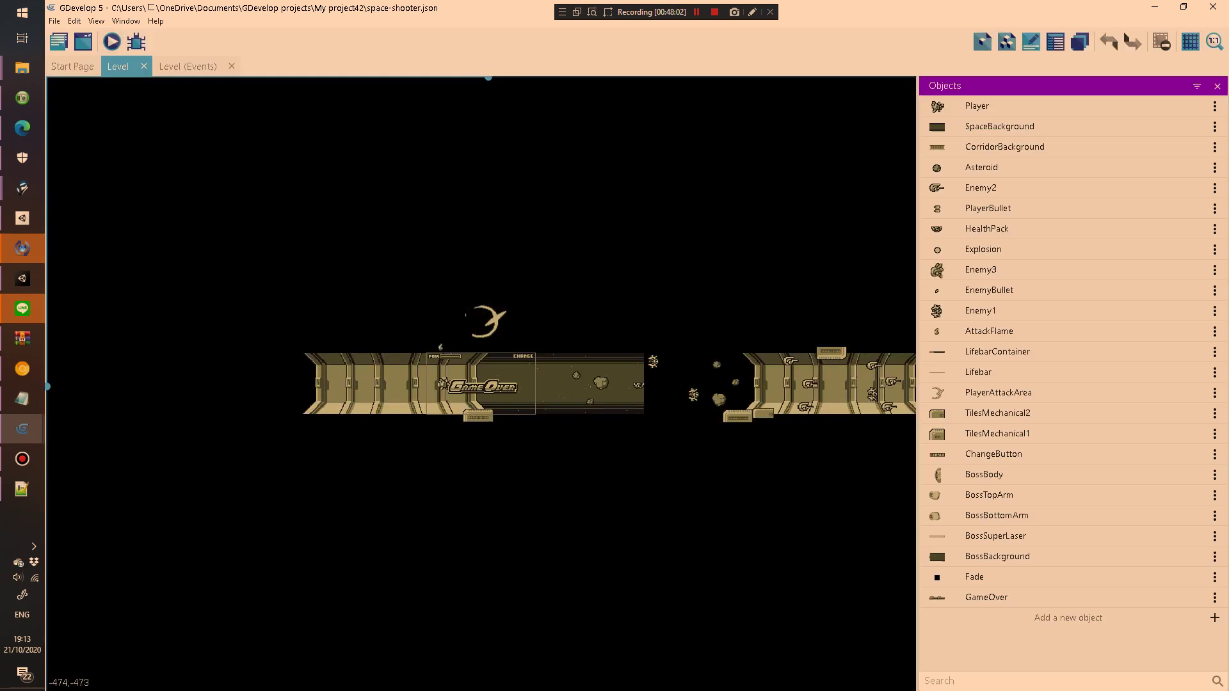
Step: Create a new project in the My project43 folder from the "Zombie laser" example
left_click(54, 21)
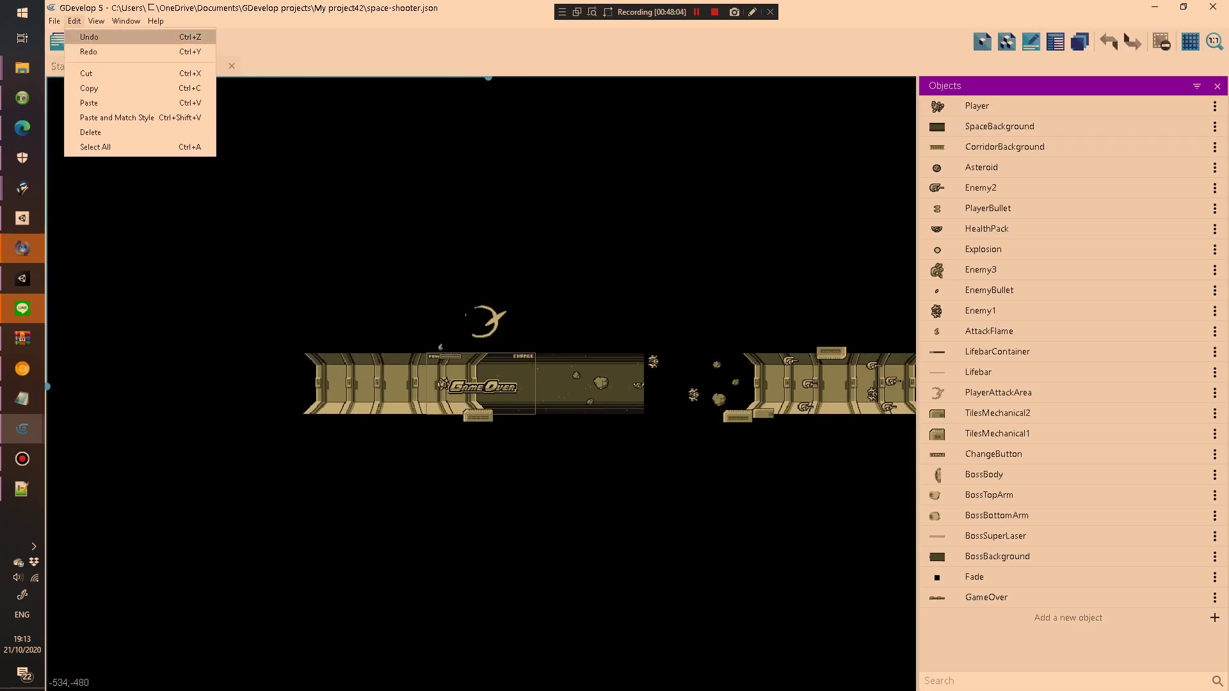
left_click(98, 36)
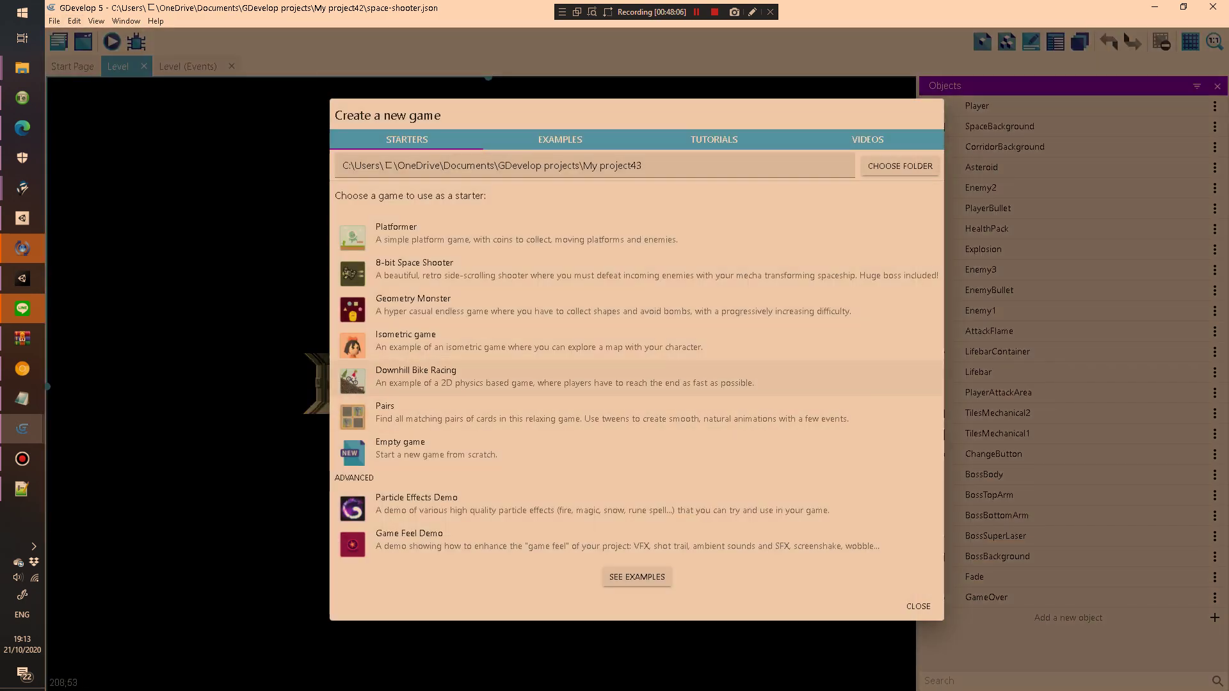
left_click(557, 140)
scroll(634, 359, "down", 20)
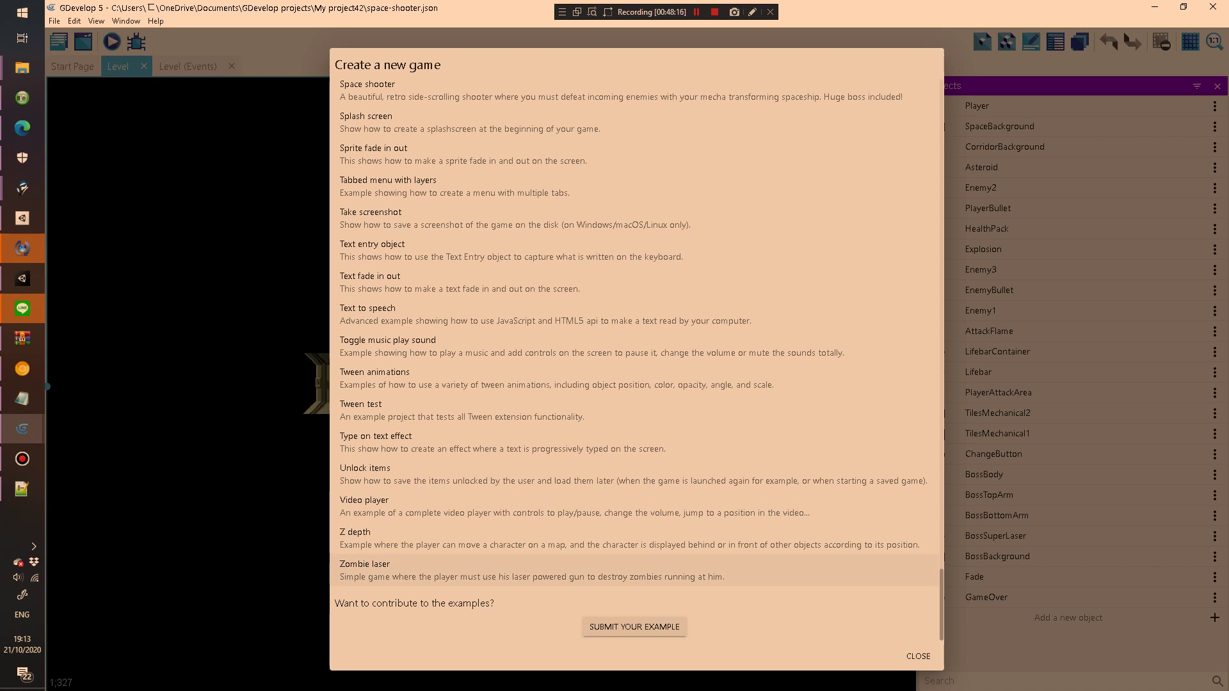
left_click(448, 569)
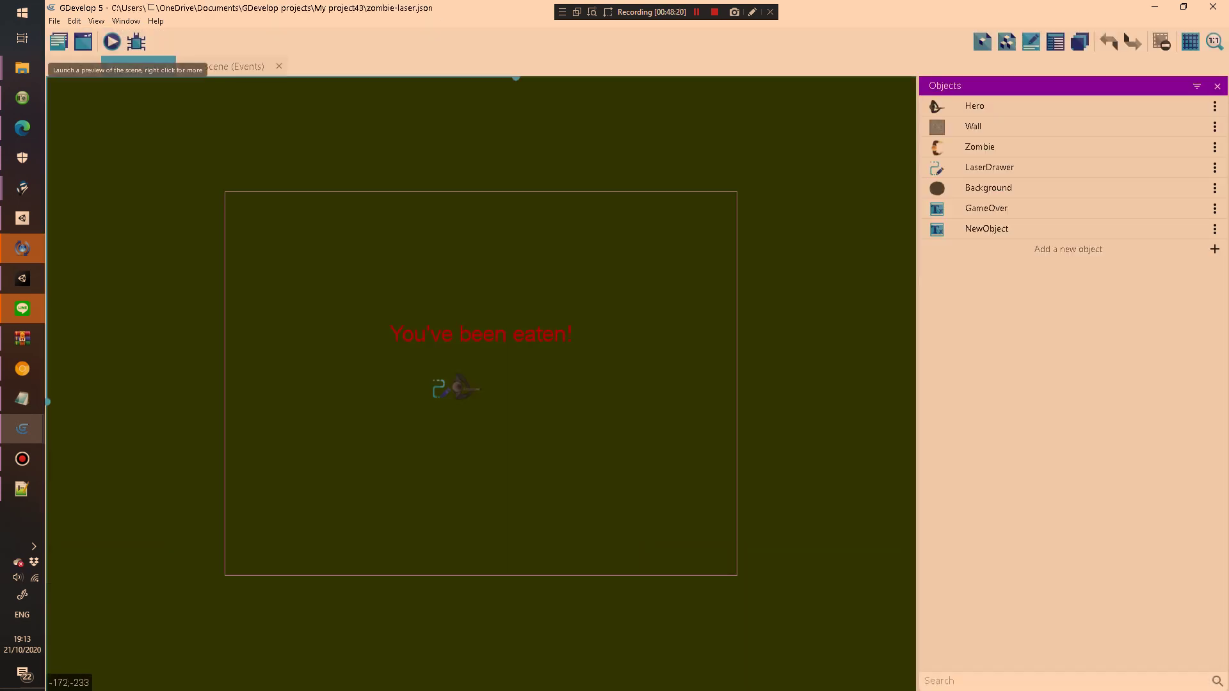
Step: Run a preview of the Zombie laser game and aim the hero's laser at the approaching zombies, closing the preview after the round
left_click(111, 42)
mouse_move(498, 302)
left_mouse_down()
mouse_move(517, 439)
mouse_move(704, 400)
mouse_move(385, 228)
mouse_move(691, 262)
mouse_move(717, 179)
left_mouse_up()
mouse_move(577, 282)
left_mouse_down()
mouse_move(563, 269)
mouse_move(685, 186)
mouse_move(544, 324)
mouse_move(448, 346)
mouse_move(832, 343)
mouse_move(755, 343)
mouse_move(597, 260)
mouse_move(499, 282)
left_mouse_up()
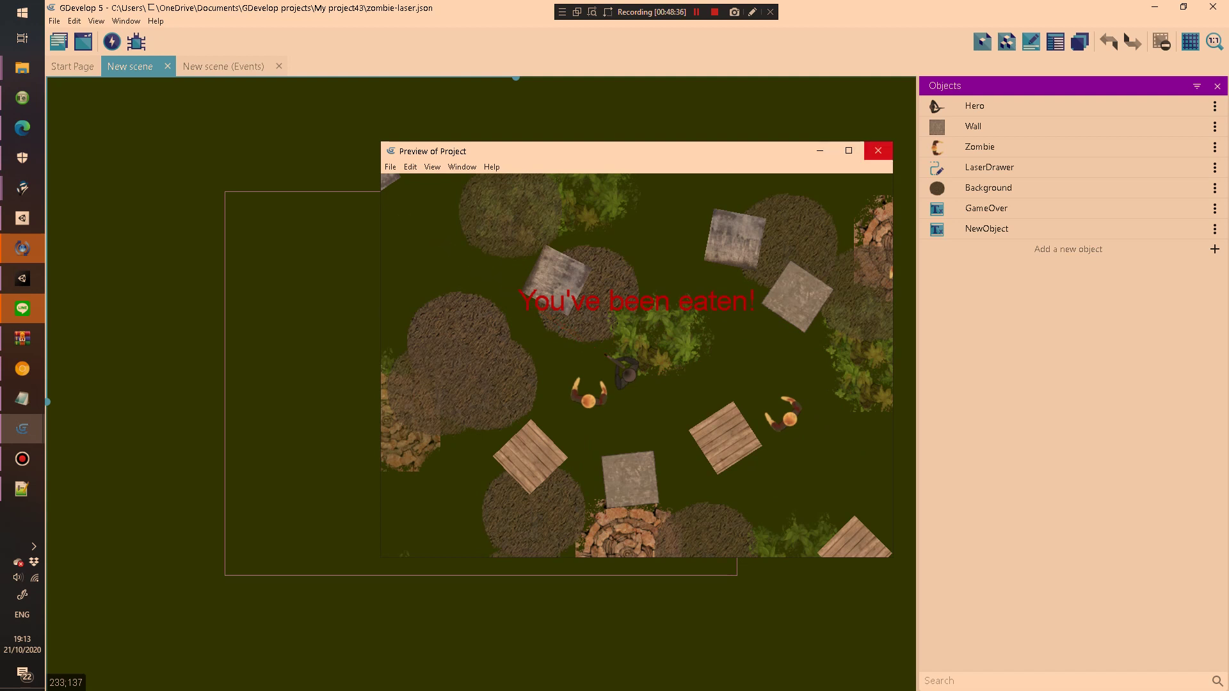
left_click(877, 151)
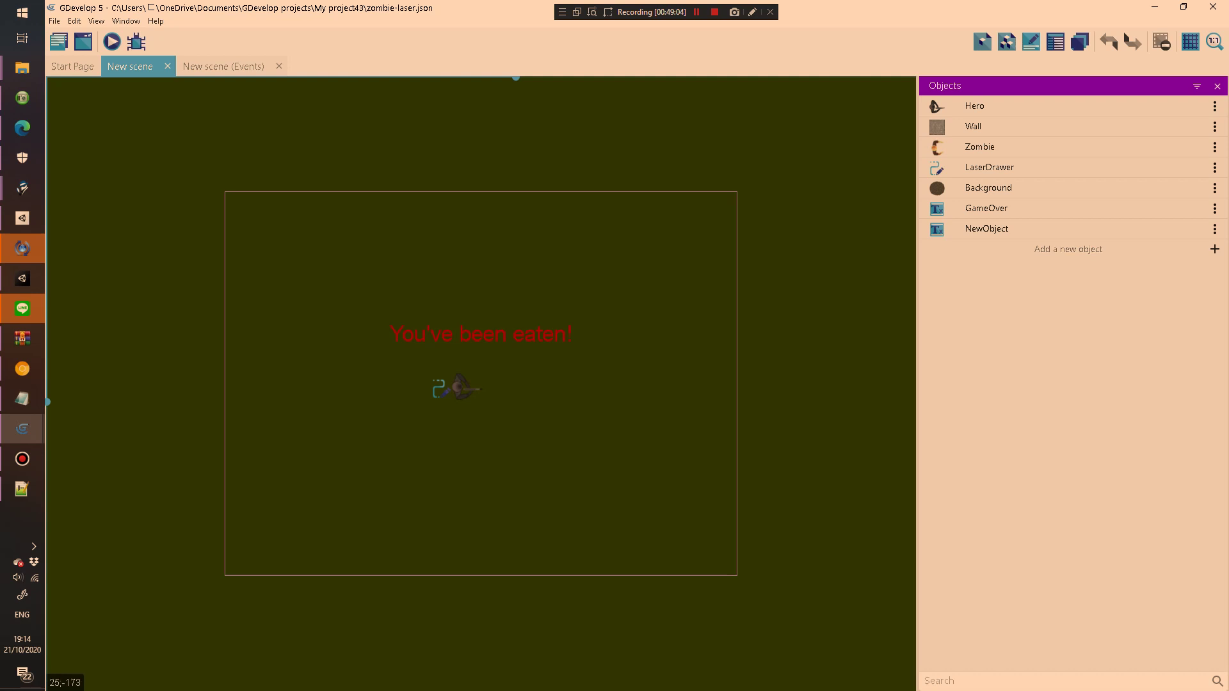
Step: Open the events sheet of New scene and show the developer tools beside it
left_click(233, 66)
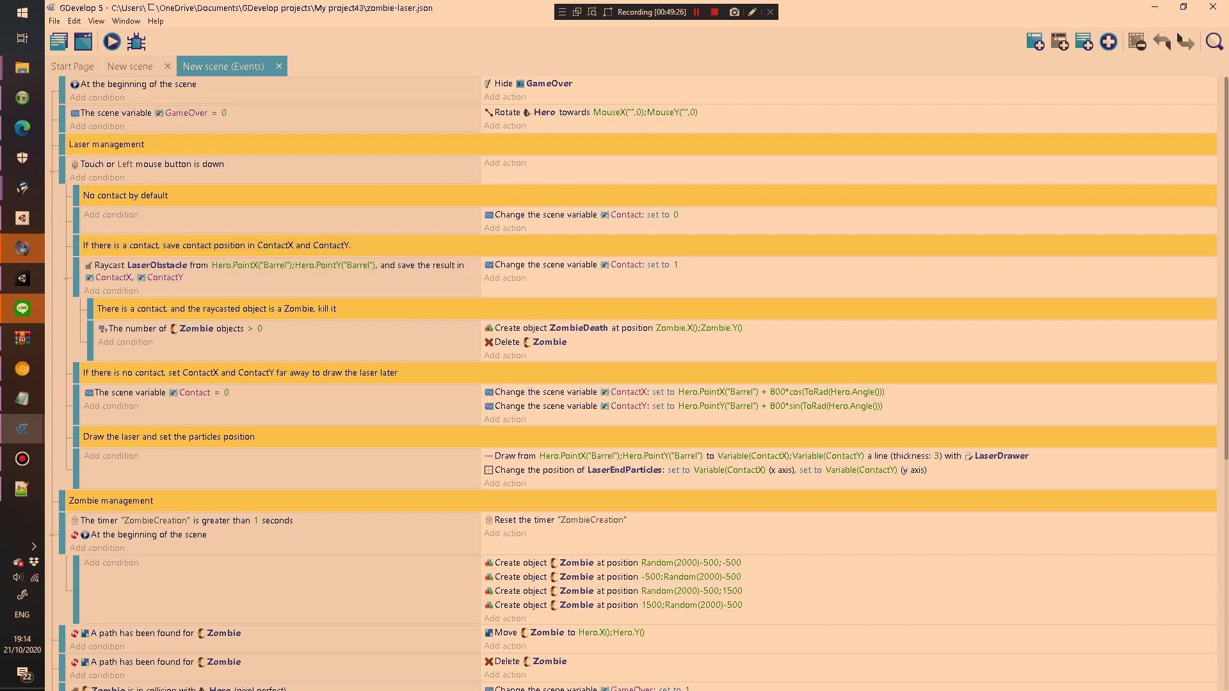
left_click(96, 21)
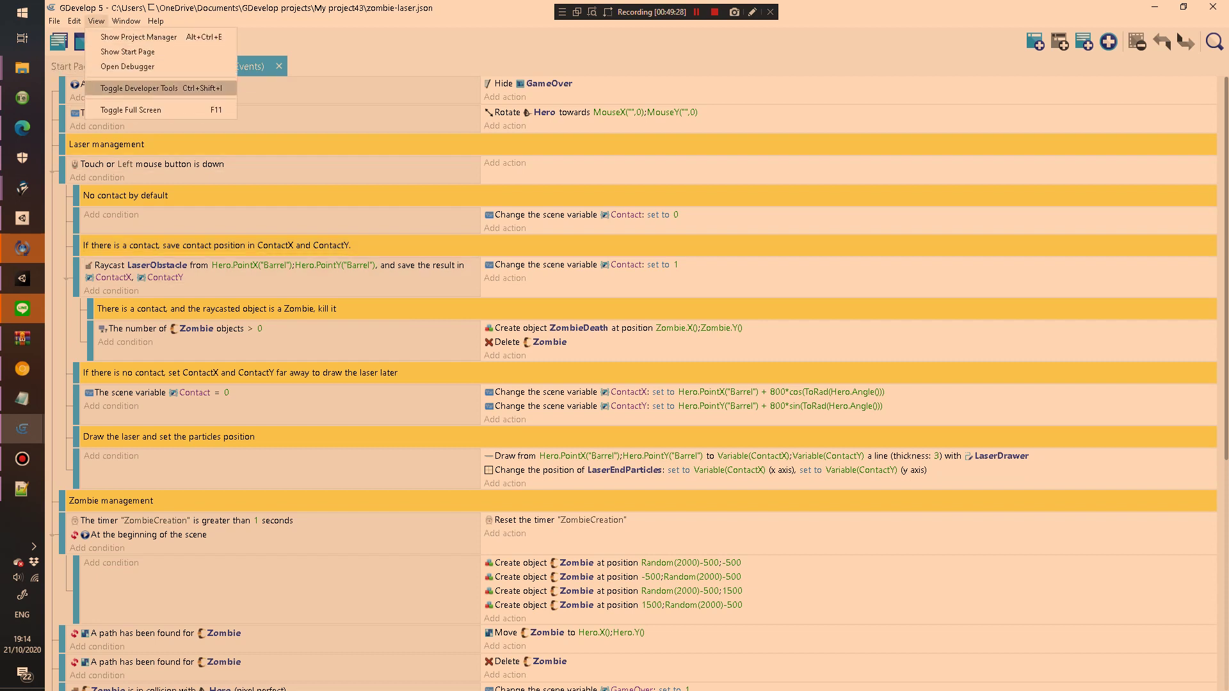
left_click(138, 87)
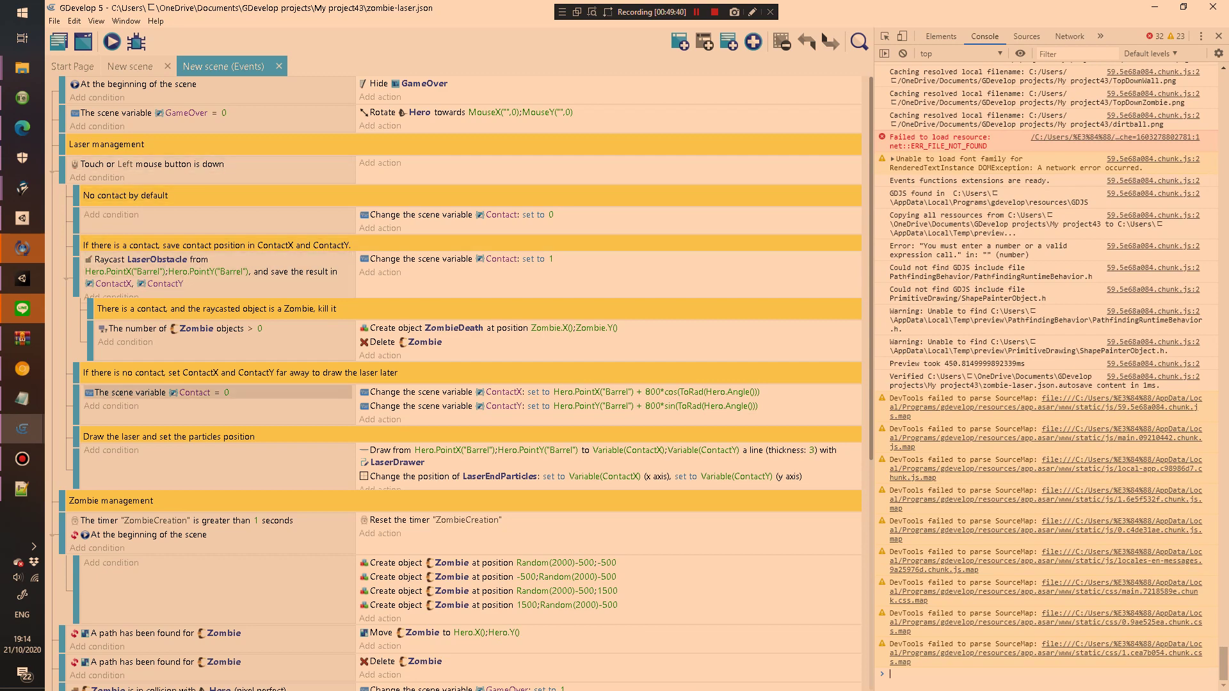
Step: Examine New scene's laser, zombie, game-over and map generation events, comparing them with the scene layout and its objects
scroll(211, 393, "down", 5)
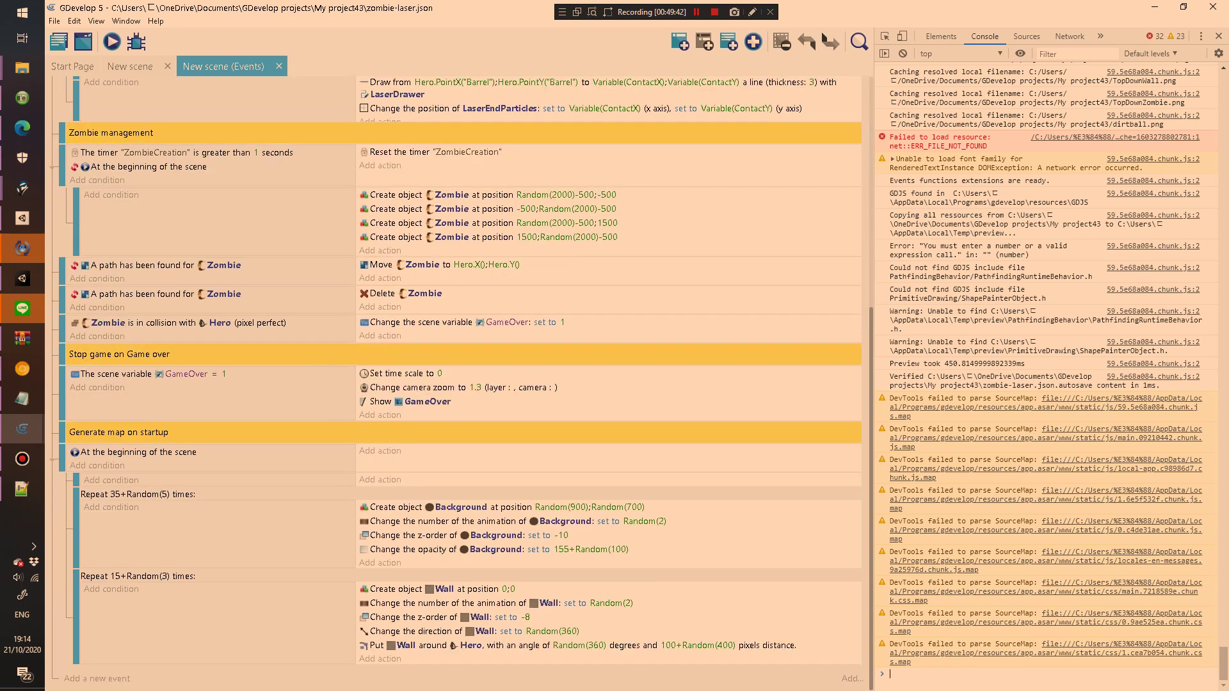
scroll(211, 410, "up", 5)
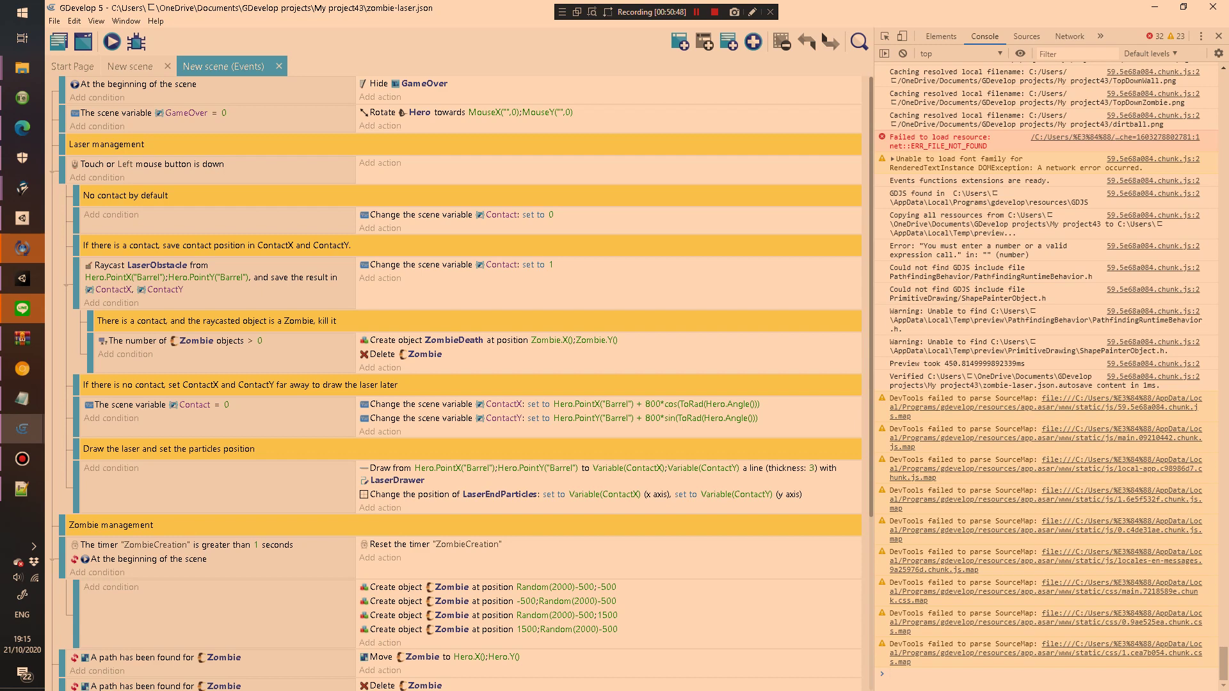
left_click(130, 66)
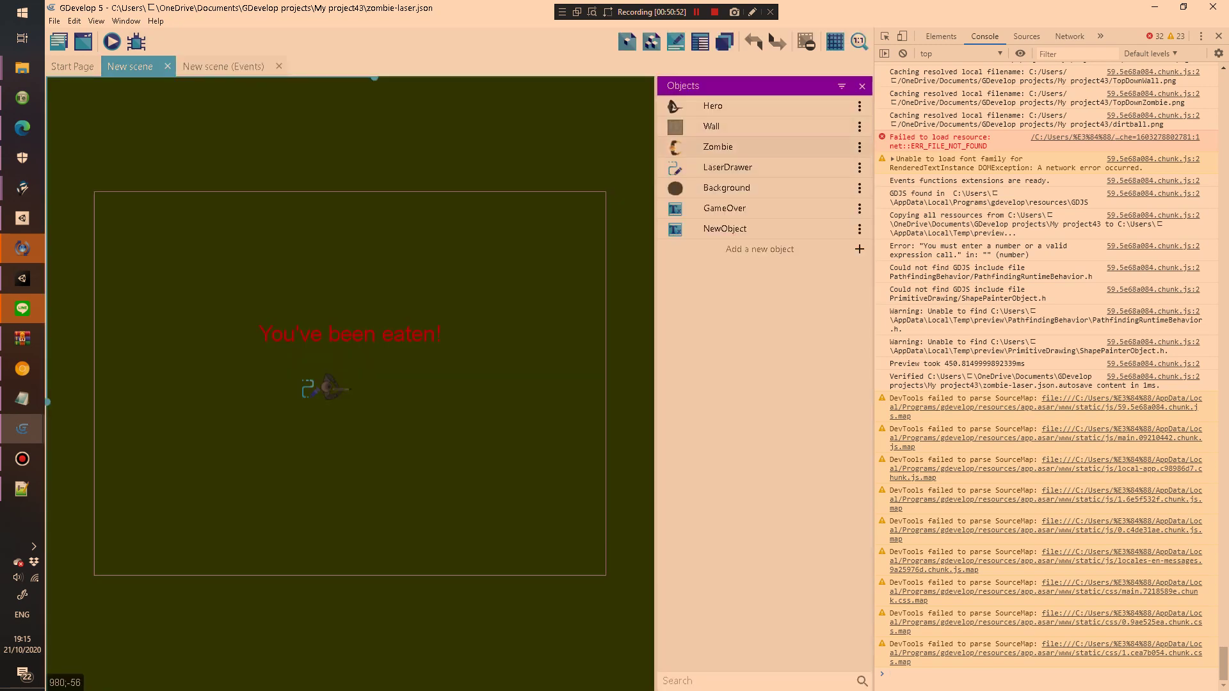
left_click(224, 66)
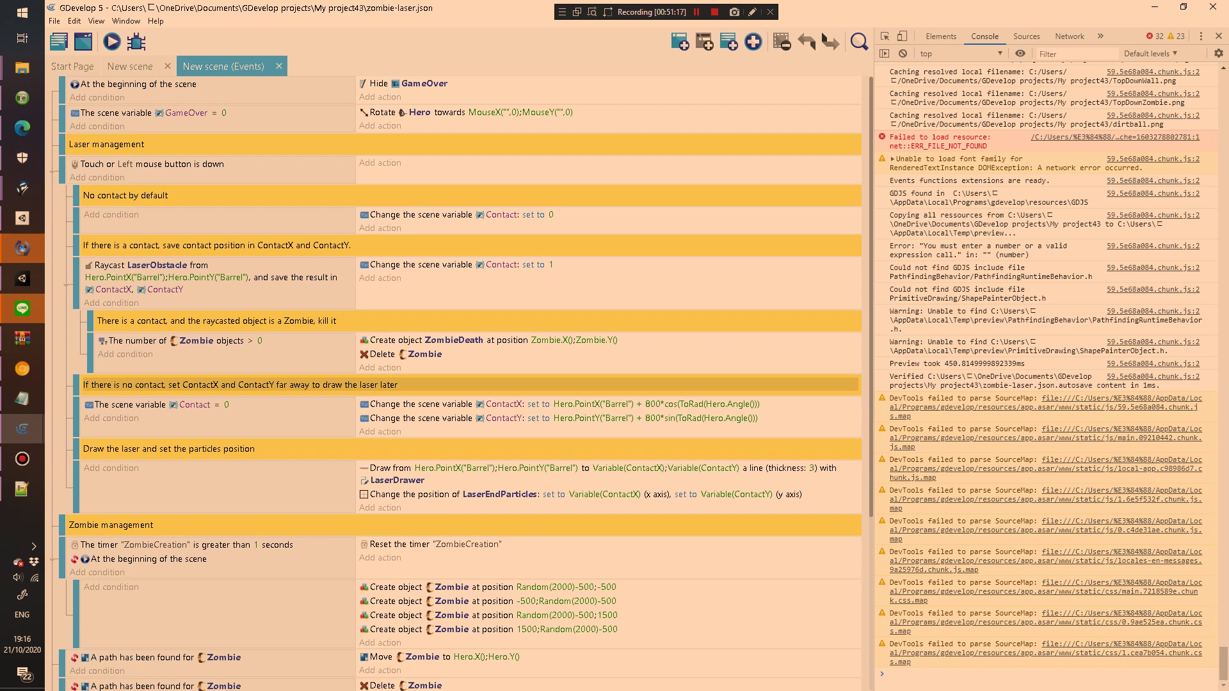
scroll(458, 384, "down", 5)
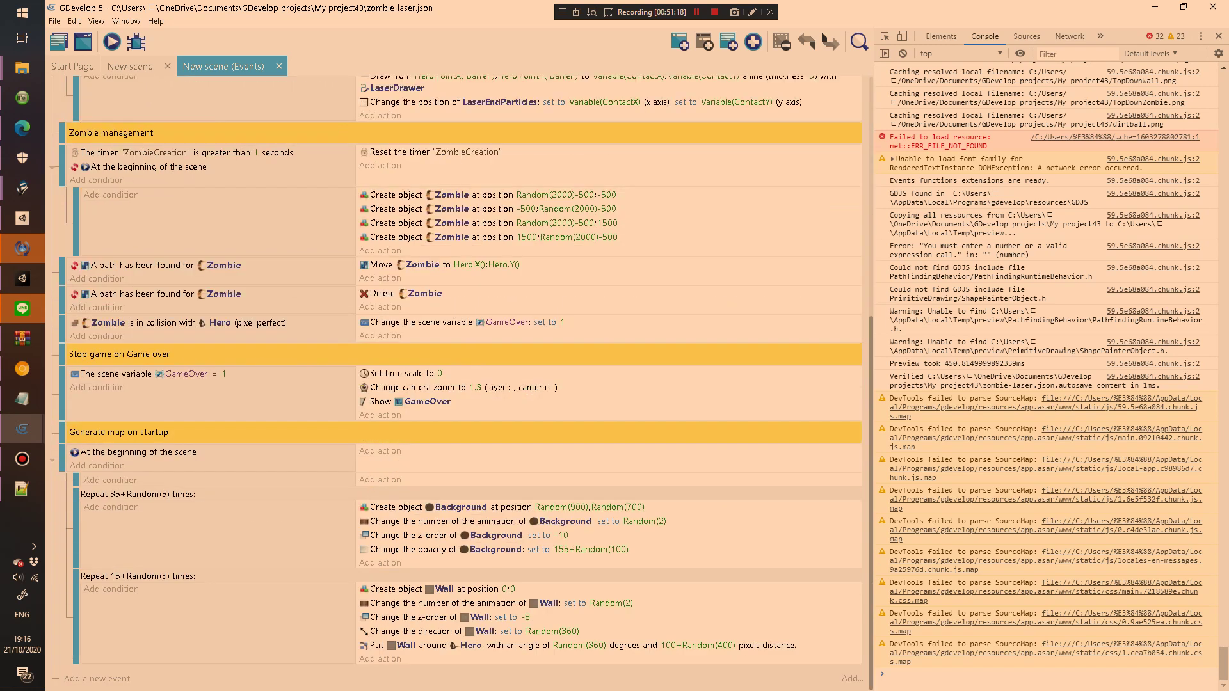
scroll(458, 384, "up", 5)
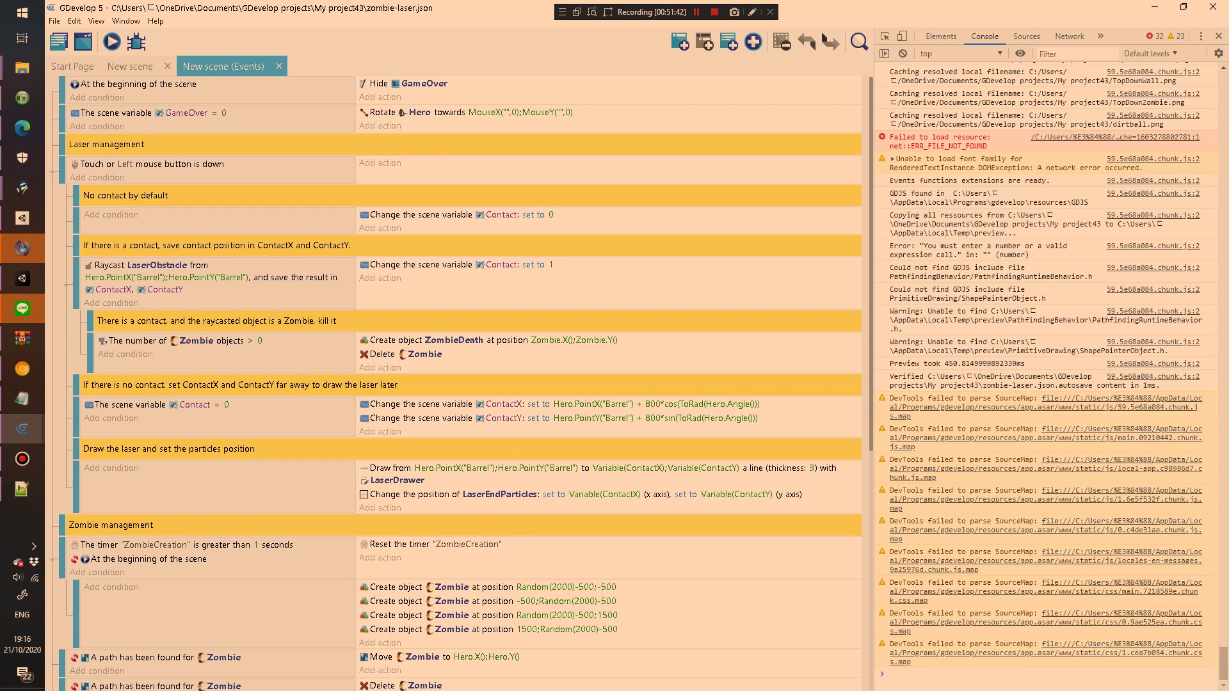
left_click(129, 65)
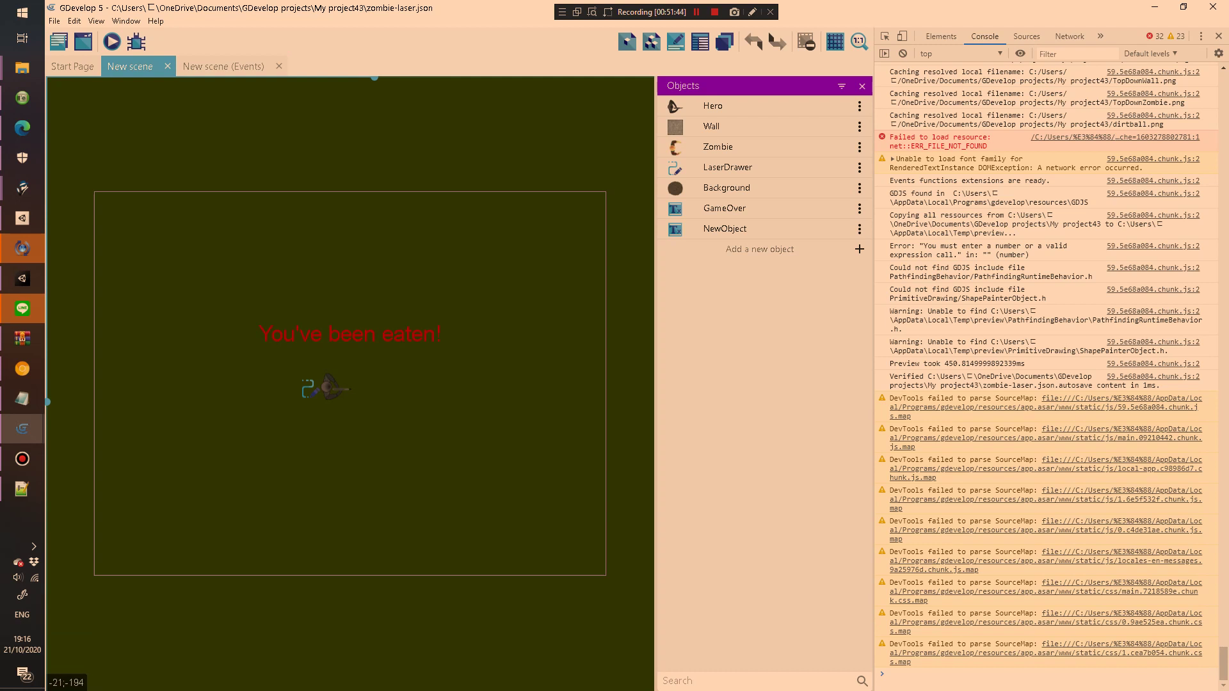
Step: Return to the start page and quit GDevelop, confirming the exit
left_click(79, 66)
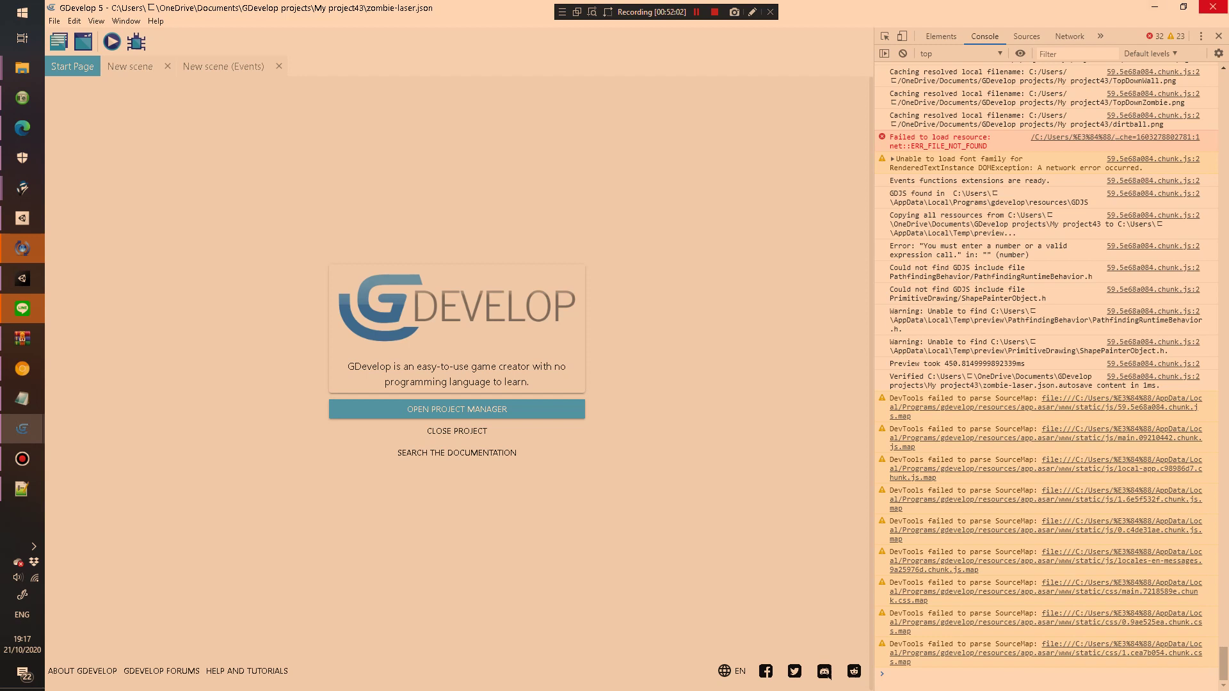
left_click(1213, 7)
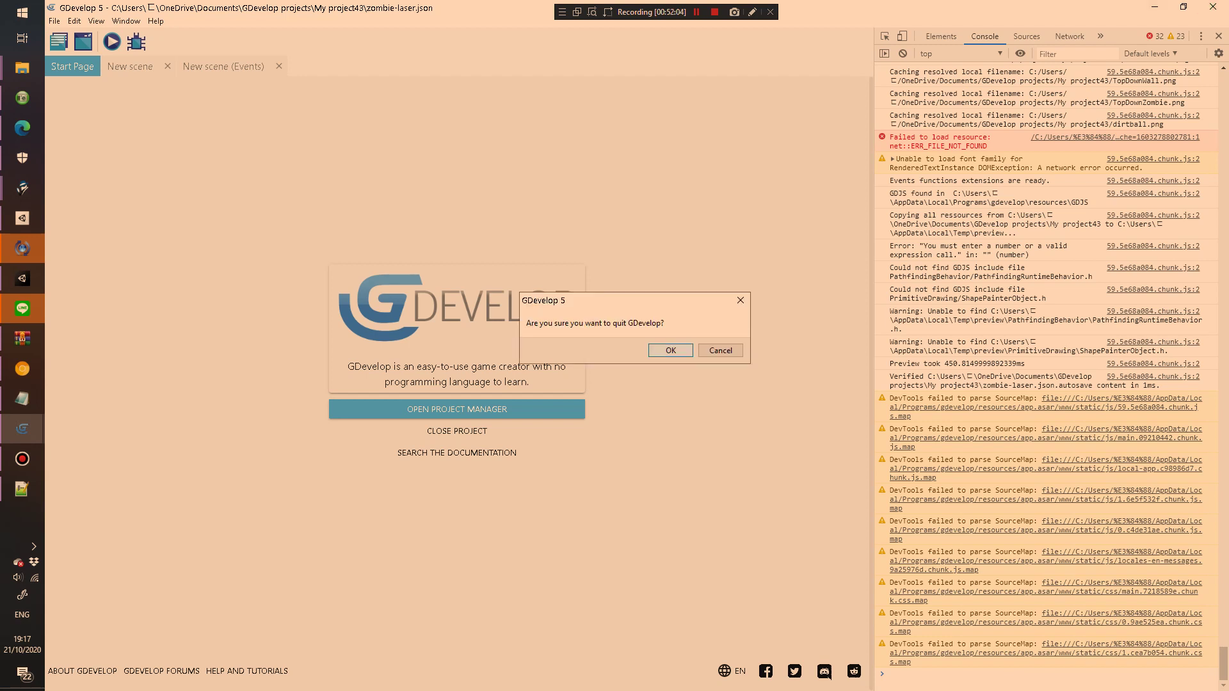
key("Return")
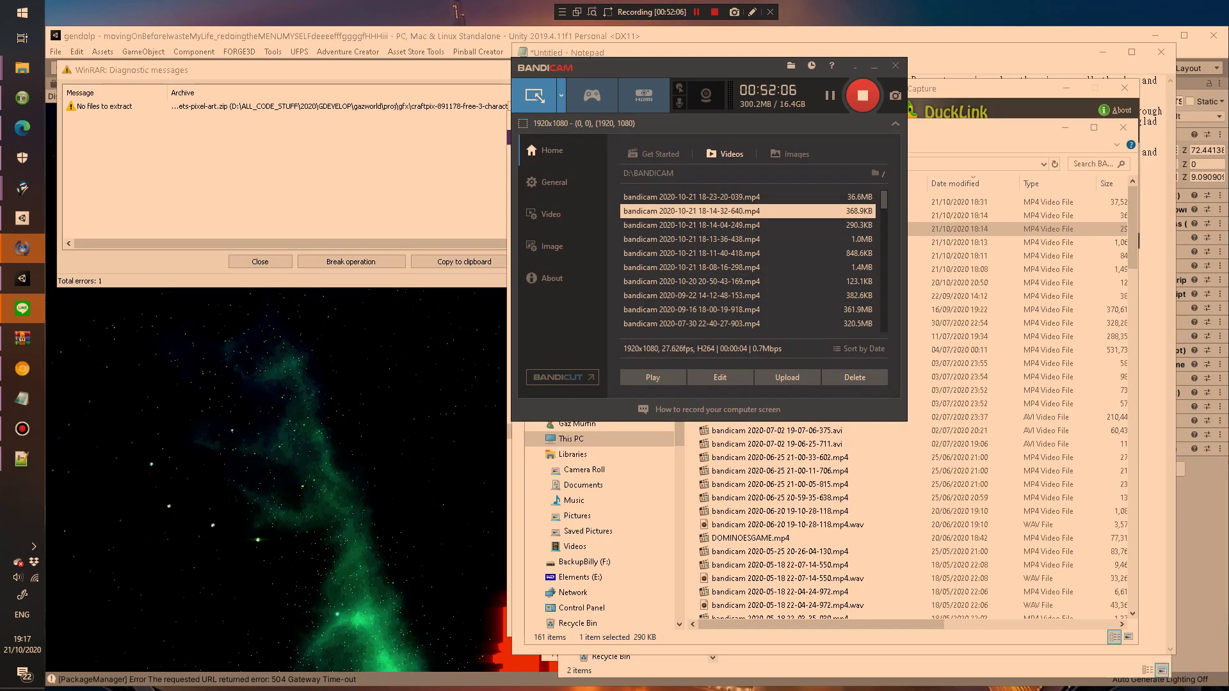